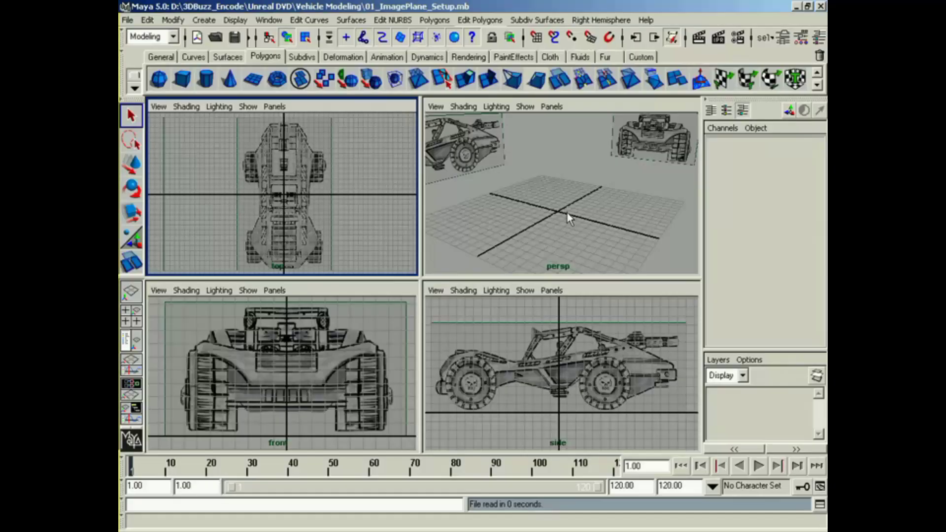
Step: Create a polygon cube and raise it to a Translate Y of about 4.97
left_click(181, 80)
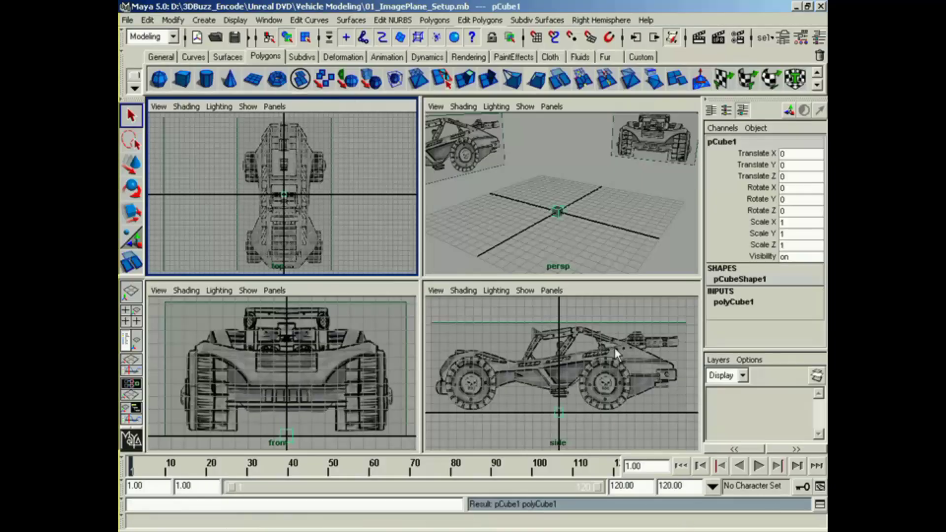
middle_click_drag(613, 345, 618, 335, "alt")
key("w")
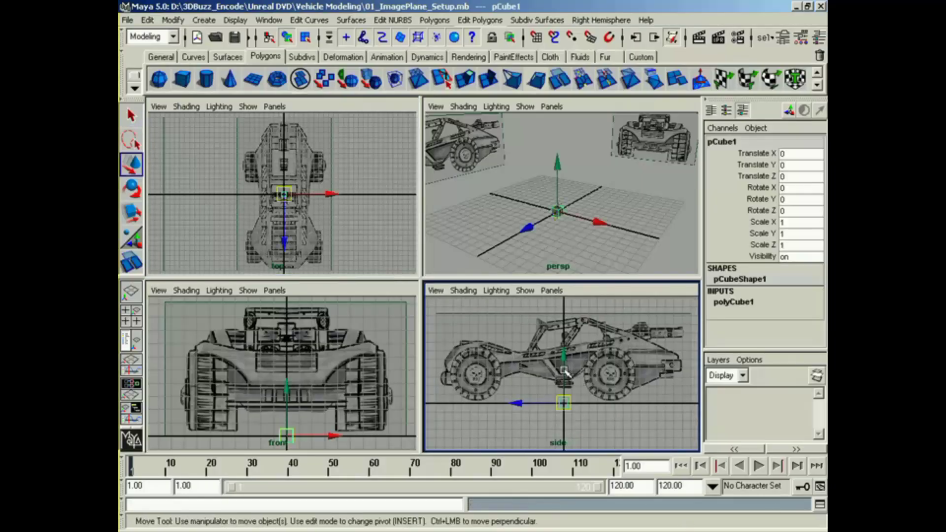
left_click_drag(564, 372, 565, 329)
Step: Scale the cube to about 27.39 in Z and 5.93 in Y to cover the vehicle body in the side view
key("r")
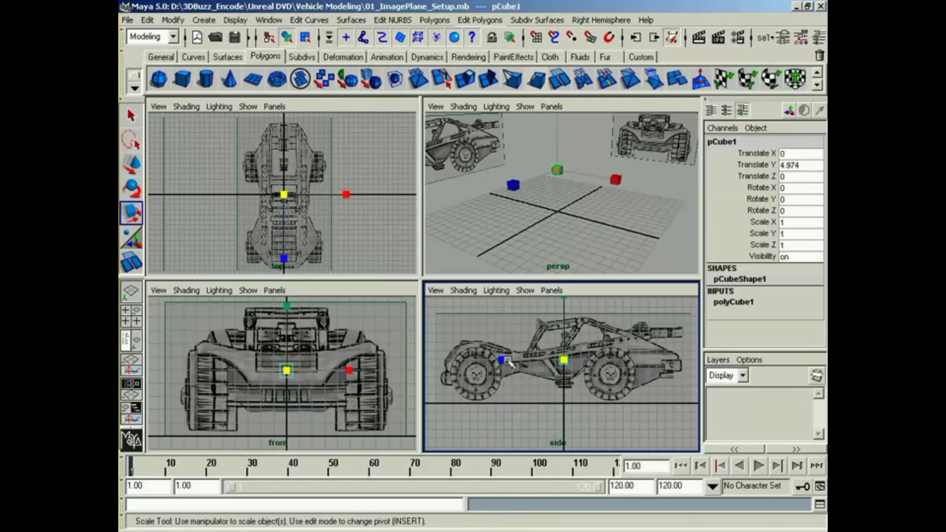
left_click_drag(502, 360, 224, 357)
left_click_drag(500, 361, 411, 362)
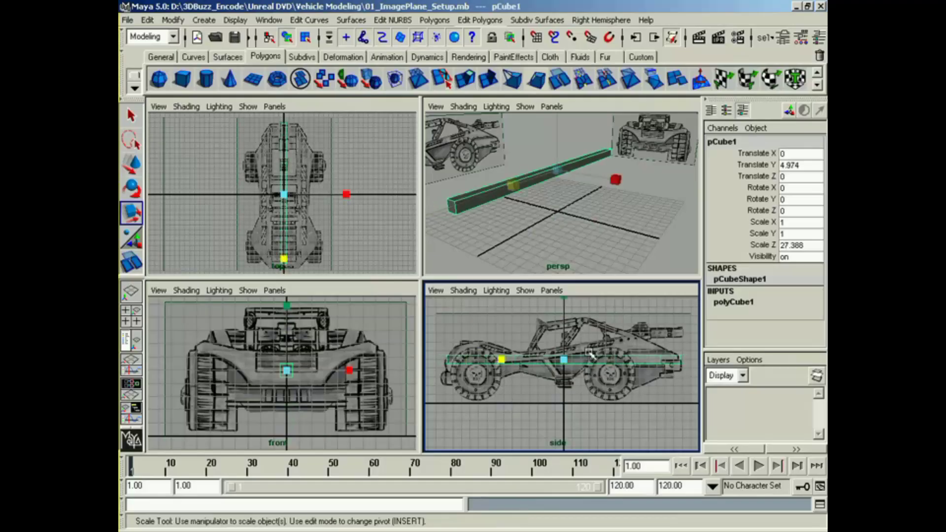
middle_click_drag(590, 352, 589, 375, "alt")
left_click_drag(564, 322, 581, 4)
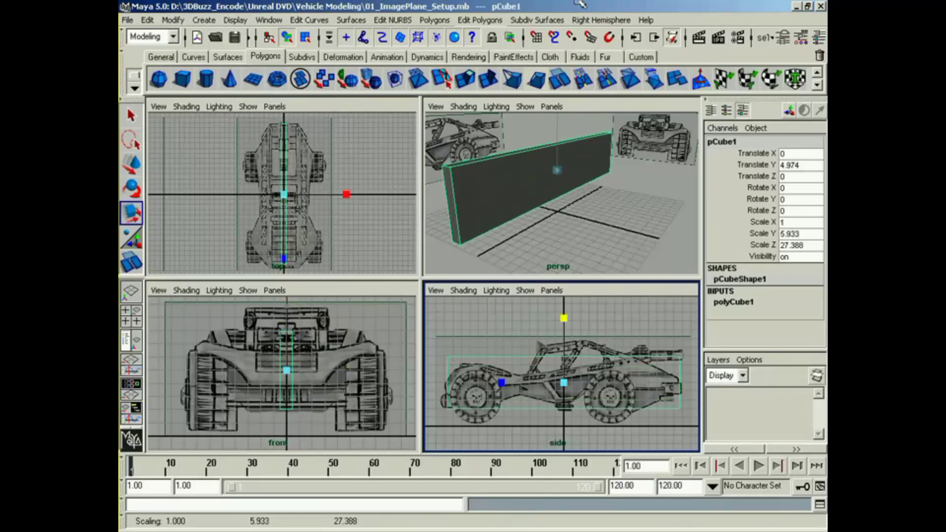
Step: Widen the cube to a Scale X of about 13.33 to match the body width in the top view
mouse_move(324, 148)
middle_mouse_down("alt")
mouse_move(334, 125)
mouse_move(334, 146)
middle_mouse_up("alt")
right_click_drag(334, 146, 370, 201, "alt")
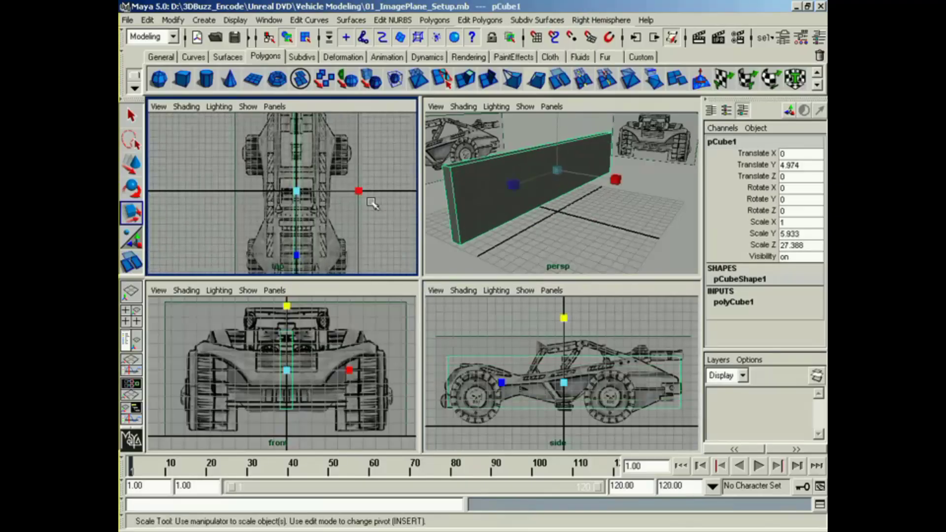
middle_click_drag(372, 202, 349, 192, "alt")
left_click_drag(337, 177, 810, 227)
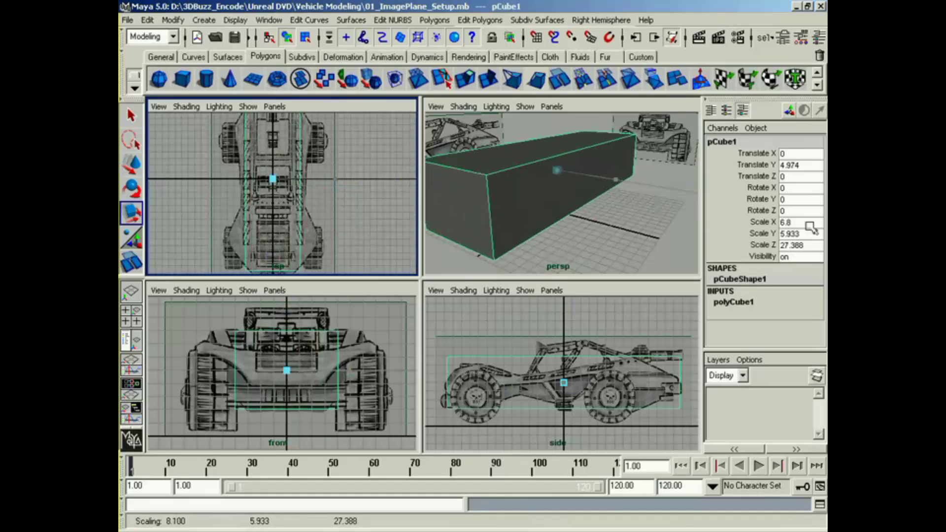
left_click_drag(335, 178, 365, 181)
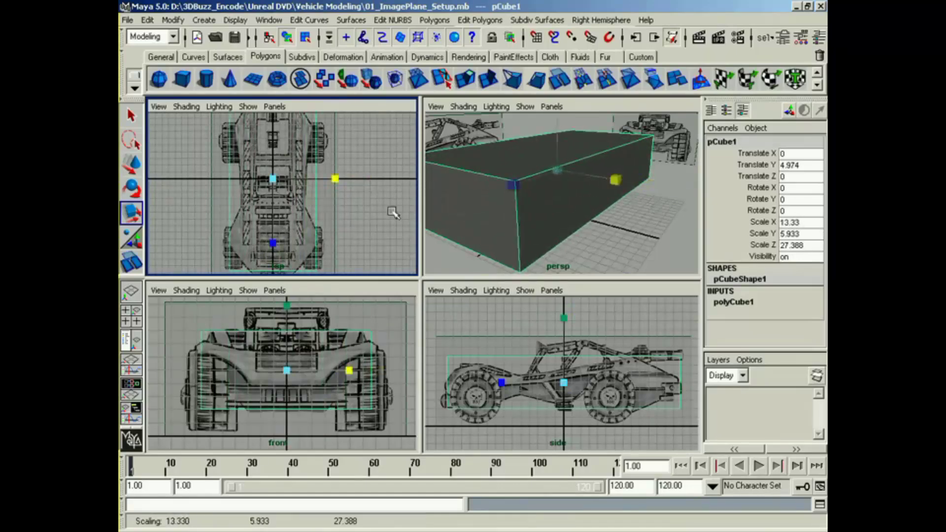
Step: Align the box with the side reference at about Translate Y 4.73 and Translate Z 0.16
middle_click_drag(546, 386, 548, 377, "alt")
key("w")
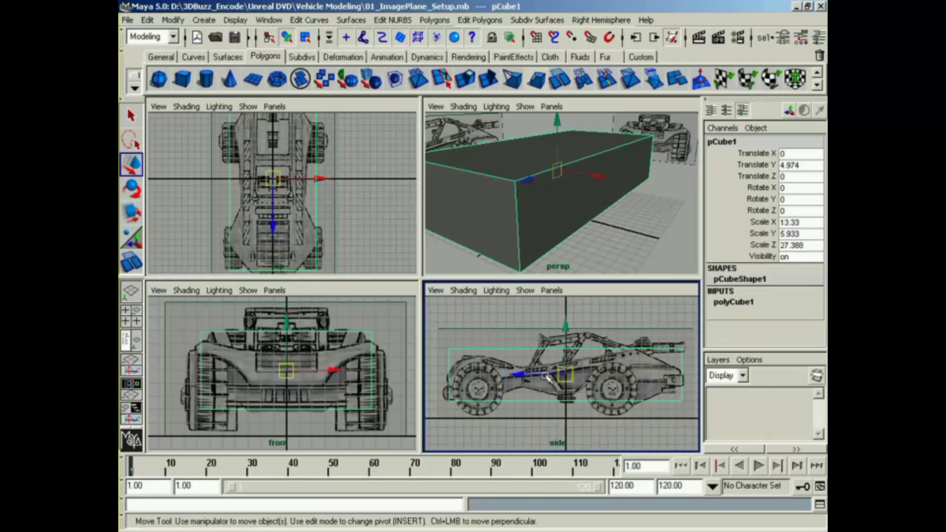
left_click_drag(548, 378, 545, 379)
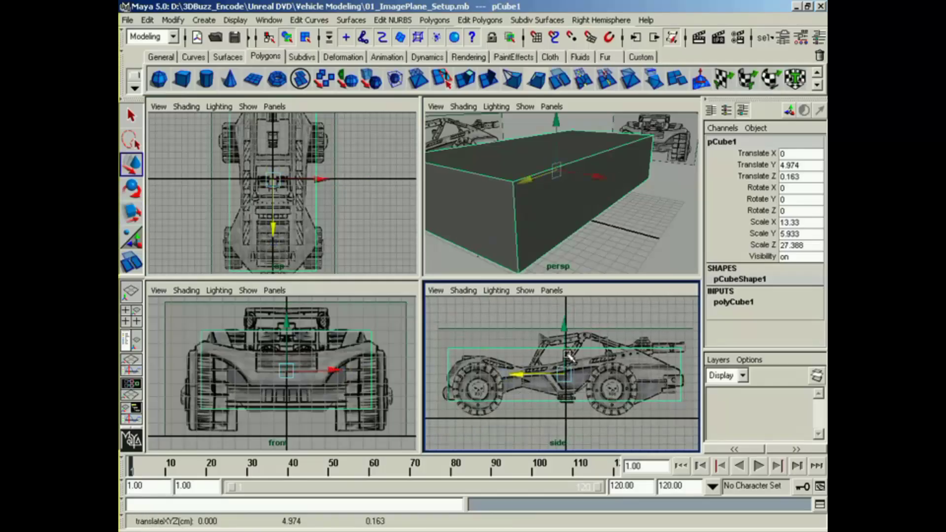
left_click_drag(565, 348, 566, 350)
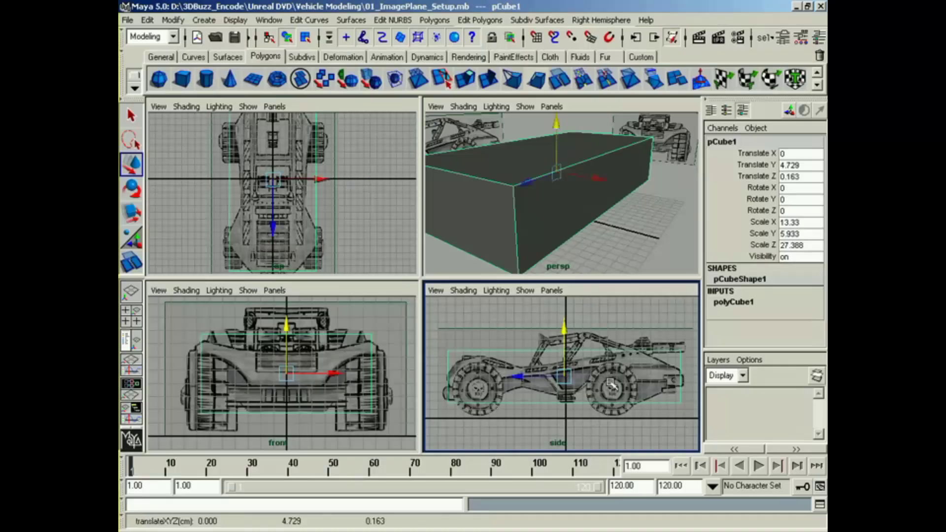
Step: Set the cube's width subdivisions to 2 in its polyCube1 construction settings
left_click(735, 302)
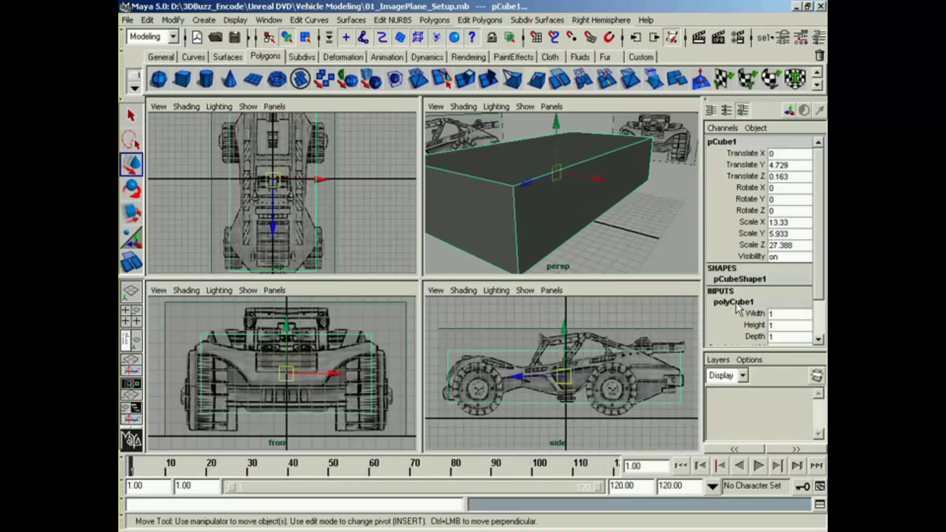
left_click_drag(818, 273, 819, 326)
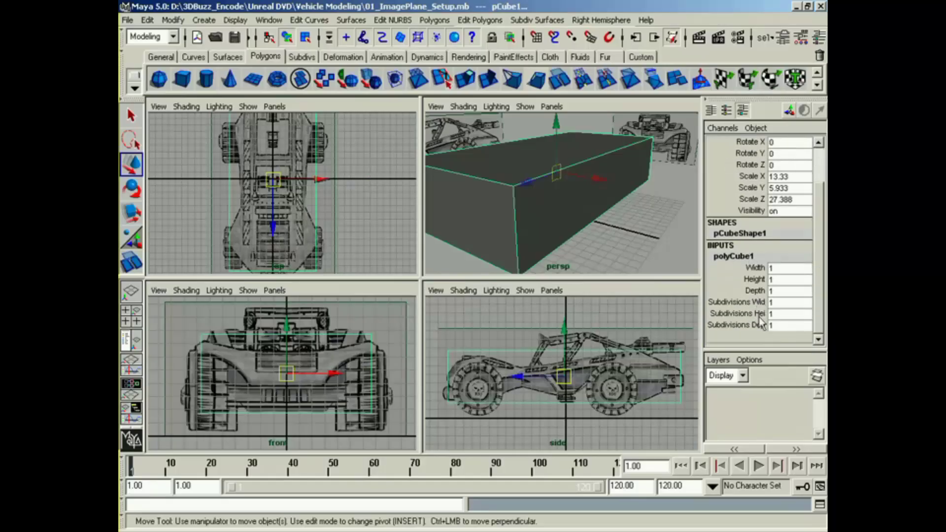
left_click(739, 302)
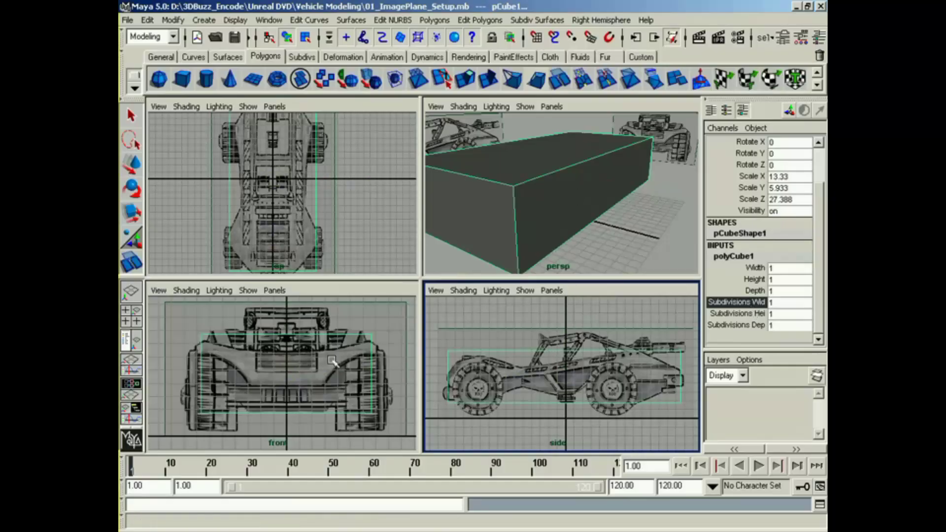
mouse_move(316, 364)
middle_mouse_down()
mouse_move(306, 363)
mouse_move(314, 363)
middle_mouse_up()
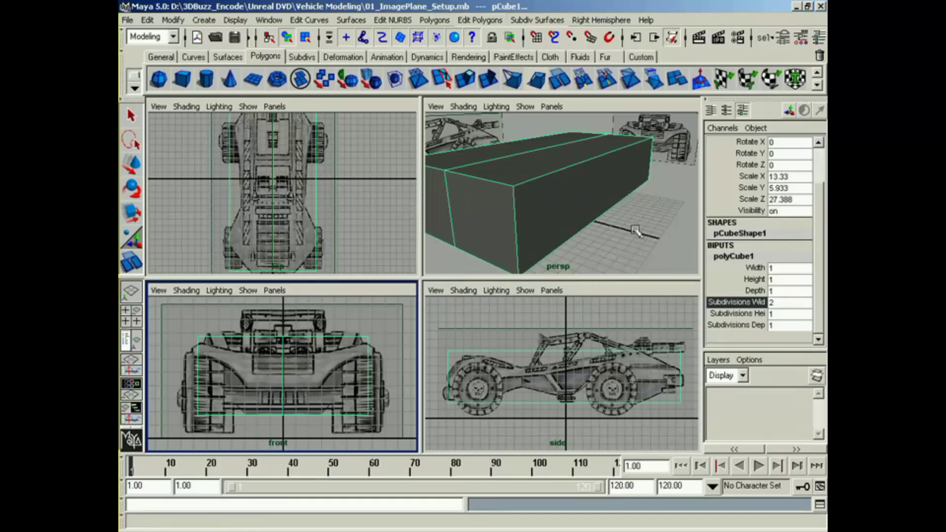
Step: Set the cube's depth subdivisions to 13 and check their spacing against the side reference
left_click(750, 325)
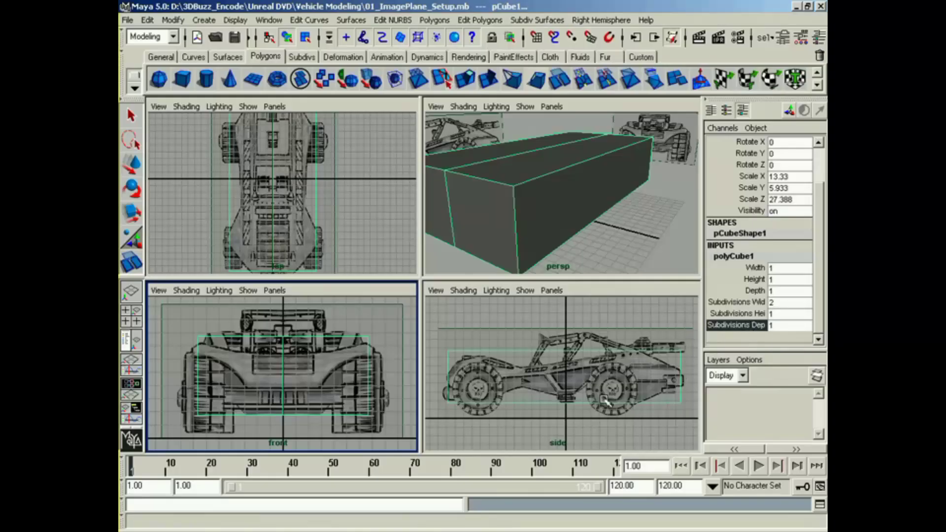
middle_click_drag(583, 400, 641, 381, "alt")
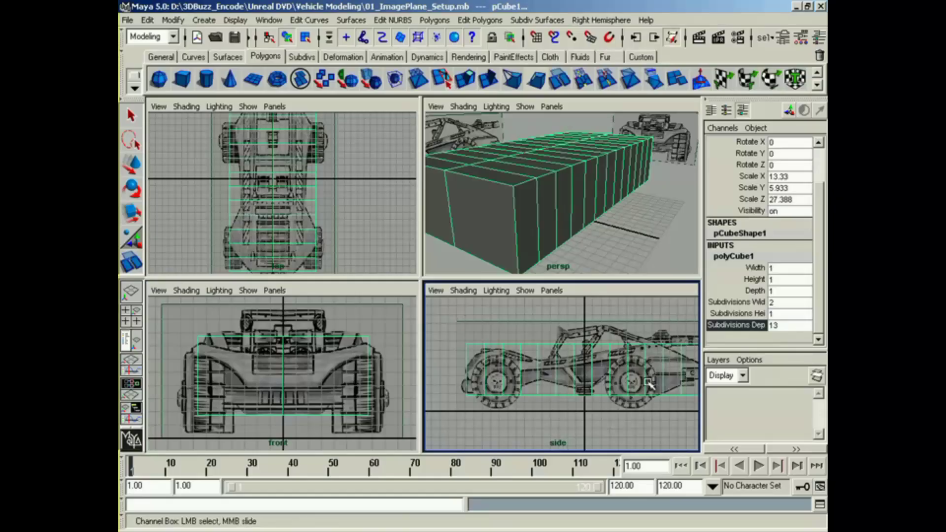
middle_click_drag(649, 383, 637, 380, "alt")
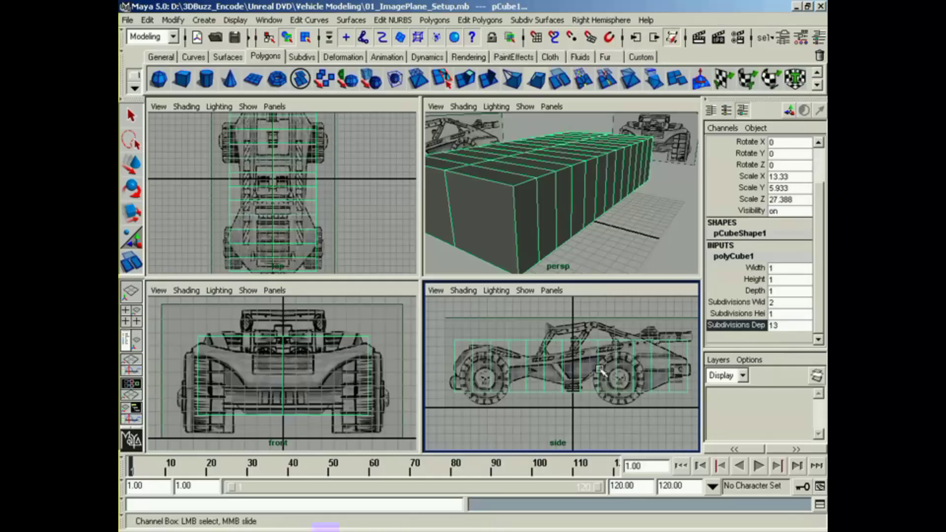
mouse_move(540, 339)
right_mouse_down()
mouse_move(532, 340)
mouse_move(557, 342)
mouse_move(544, 341)
right_mouse_up()
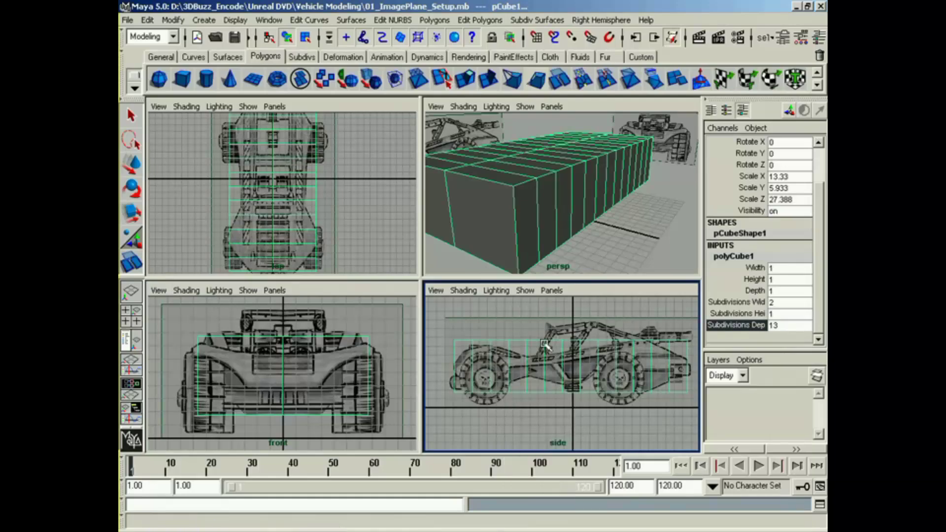
Step: Switch the box to vertex editing and move its front top vertices onto the front fender's outline in the side view
right_click(545, 346)
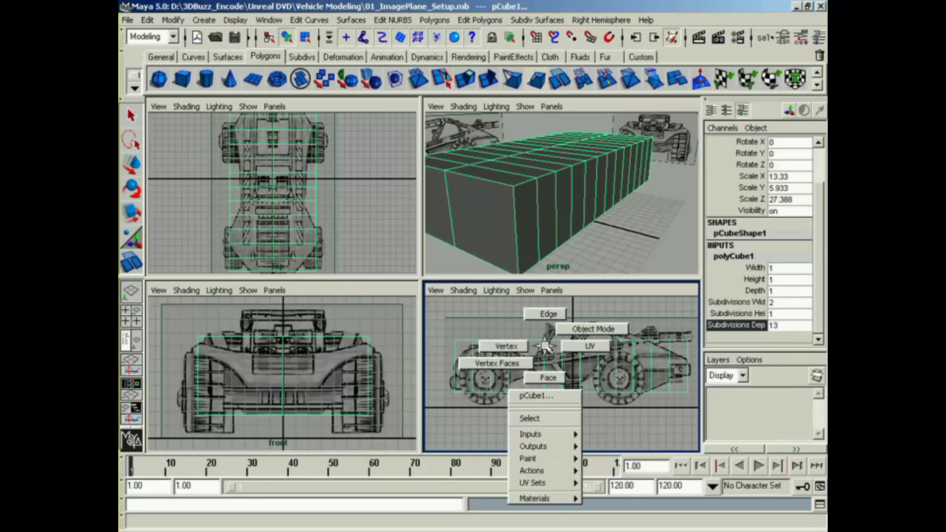
left_click(505, 346)
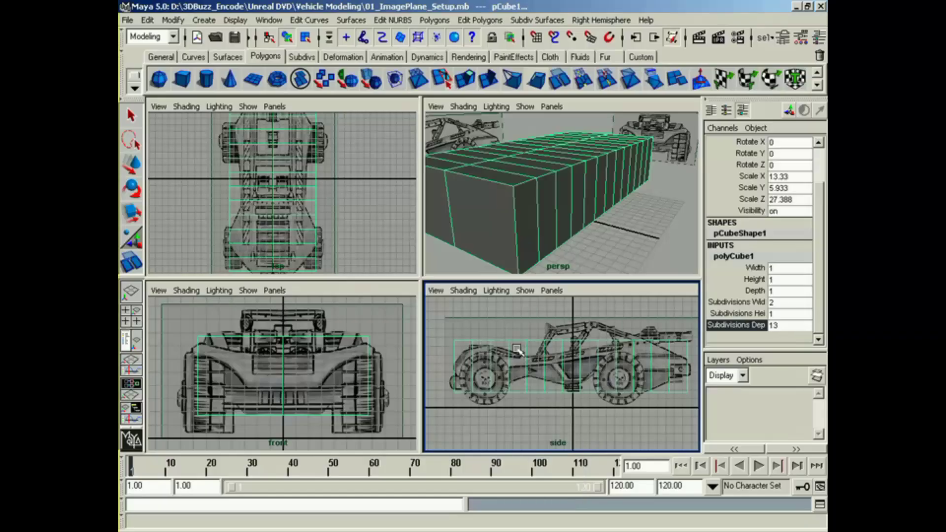
key("w")
middle_click_drag(439, 375, 554, 376, "alt")
left_click_drag(526, 301, 576, 412)
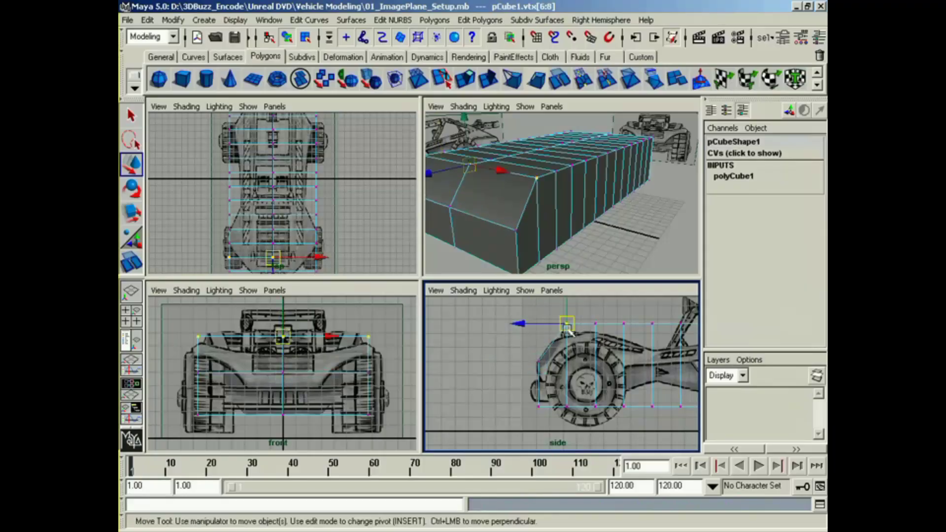
left_click_drag(566, 367, 574, 318)
left_click_drag(613, 423, 613, 420)
mouse_move(589, 316)
left_mouse_down()
mouse_move(607, 340)
mouse_move(595, 313)
left_mouse_up()
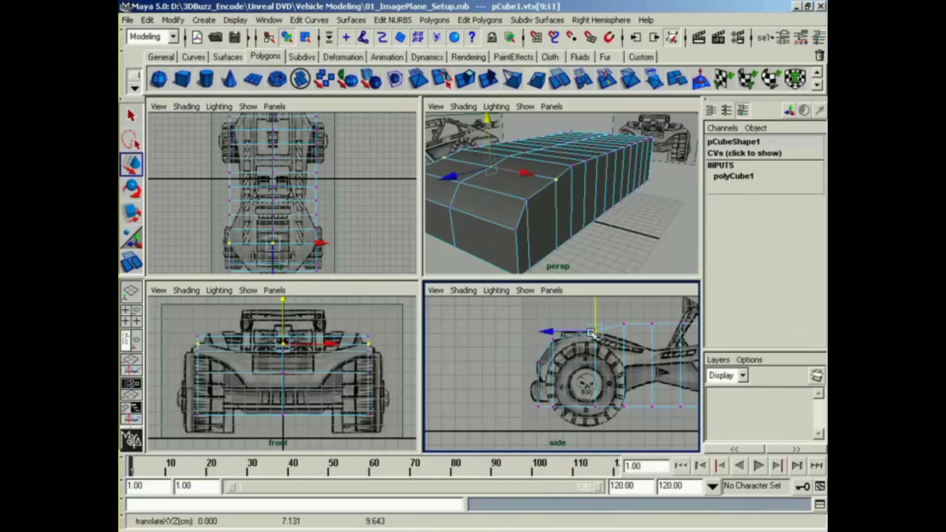
Step: Reposition the lower vertices around the front wheel in the side view to form the front wheel arch
left_click_drag(575, 377, 615, 434)
left_click_drag(596, 387, 597, 354)
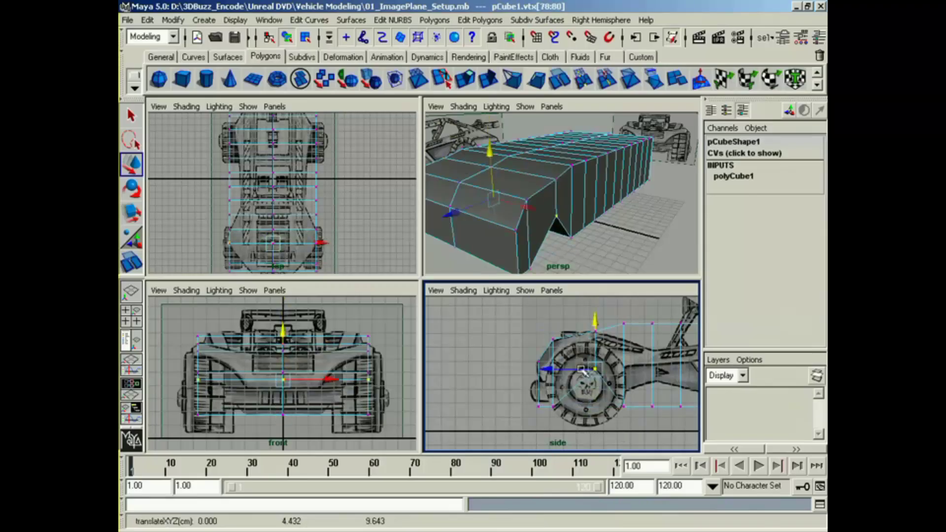
left_click_drag(528, 395, 545, 385)
left_click_drag(548, 377, 597, 370)
left_click(569, 365)
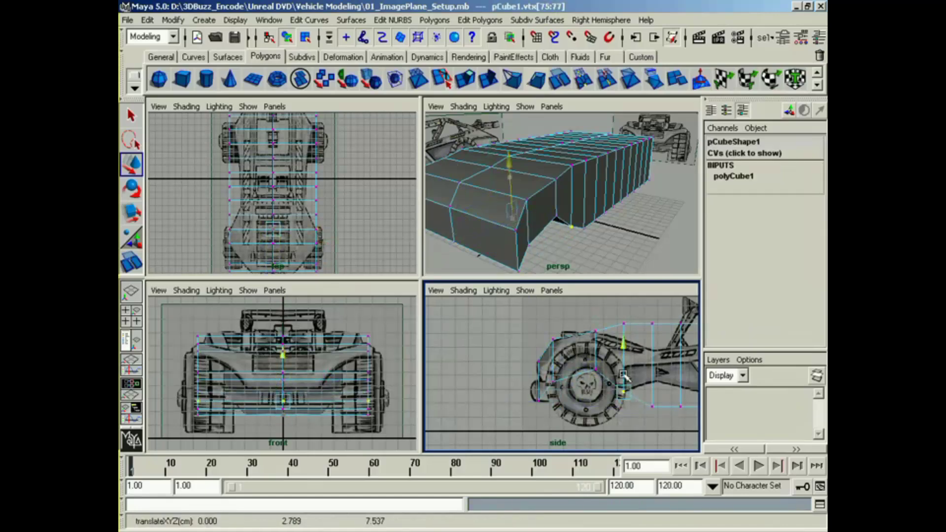
Step: Fit the next two vertex columns behind the front wheel to the body's upper and lower contours in the side view
left_click_drag(611, 303, 637, 340)
left_click_drag(623, 309, 623, 325)
middle_click_drag(639, 333, 553, 331, "alt")
left_click_drag(561, 308, 575, 411)
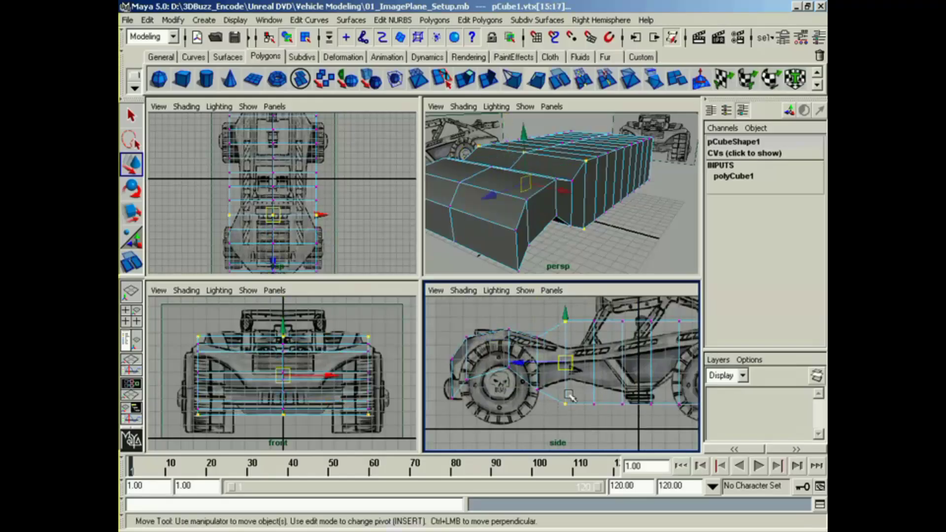
left_click_drag(554, 362, 557, 366)
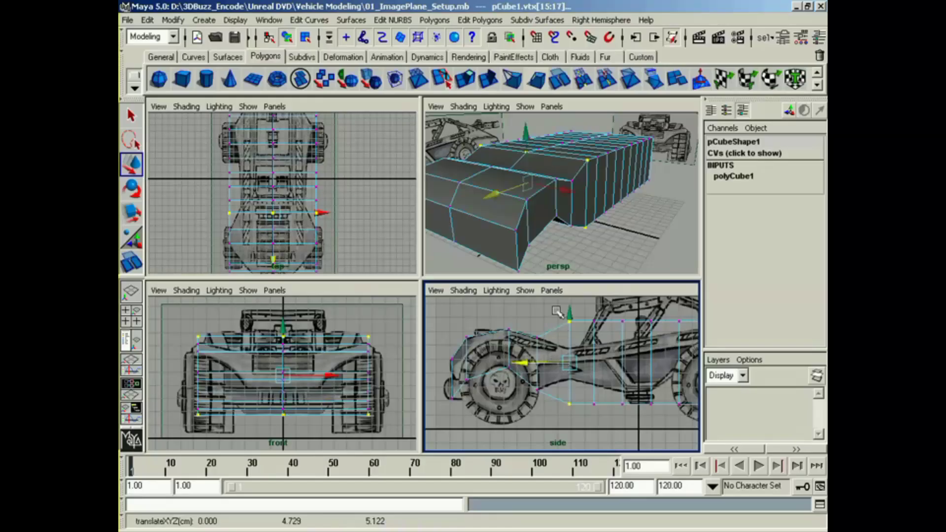
left_click_drag(557, 311, 568, 328)
left_click_drag(560, 391, 574, 369)
middle_click_drag(581, 395, 524, 399, "alt")
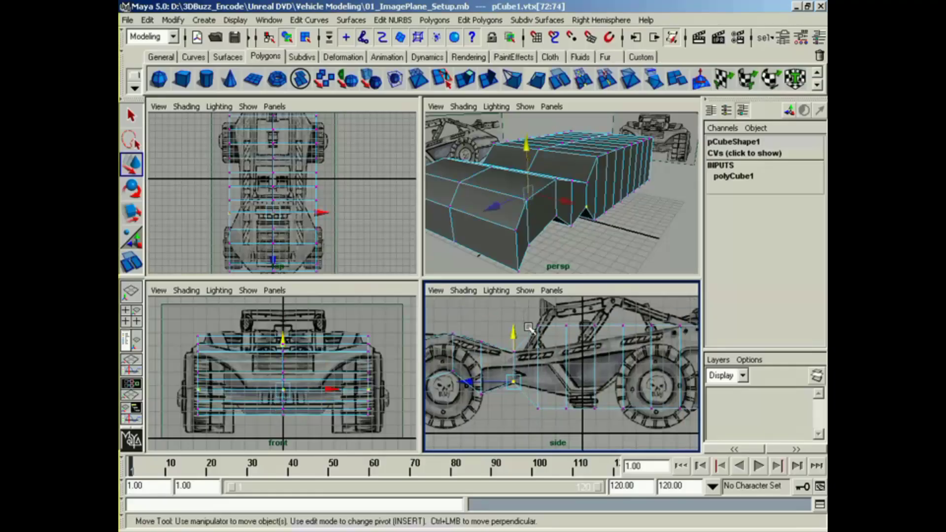
Step: Scale the vertex column in front of the cabin vertically and move it to fit the body's height in the side view
left_click_drag(529, 328, 547, 416)
key("r")
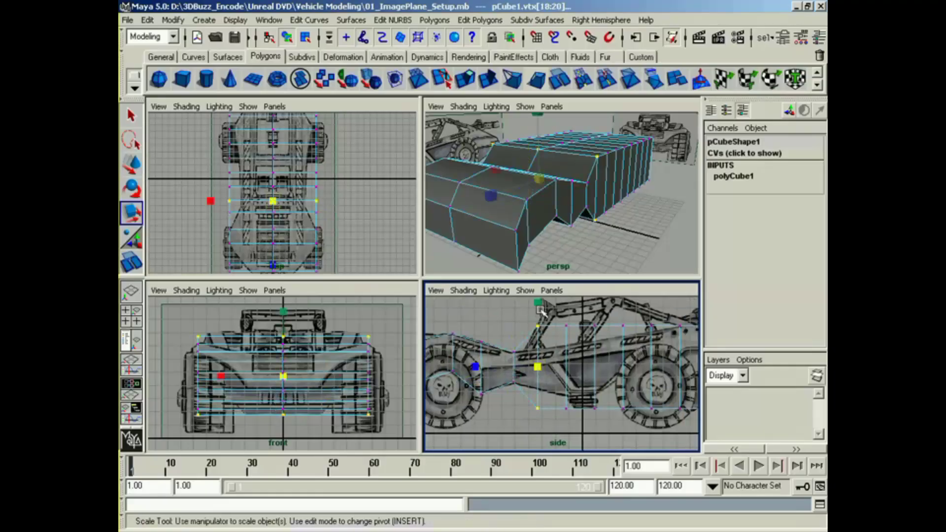
mouse_move(539, 310)
left_mouse_down()
mouse_move(541, 339)
mouse_move(538, 317)
left_mouse_up()
key("w")
middle_click_drag(555, 315, 529, 313, "alt")
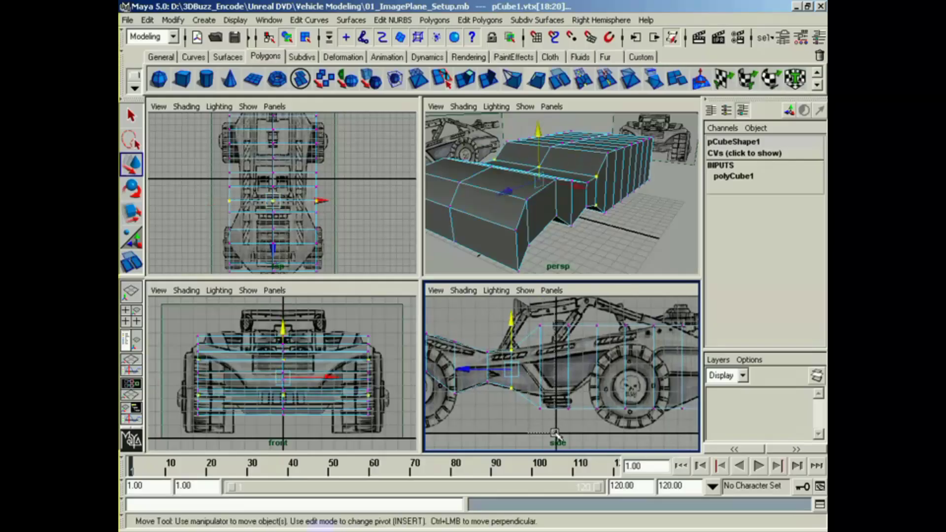
Step: Scale and move the vertex columns between the cabin and the rear wheel to match the body's profile in the side view
left_click_drag(555, 434, 583, 416)
key("r")
key("w")
key("r")
left_click_drag(568, 315, 611, 432)
key("w")
key("r")
left_click_drag(597, 311, 598, 334)
key("w")
middle_click_drag(598, 334, 536, 348, "alt")
Step: Scale the vertex column at the rear wheel's centre and raise its bottom vertices to the top of the wheel arch
left_click_drag(558, 445, 558, 445)
key("r")
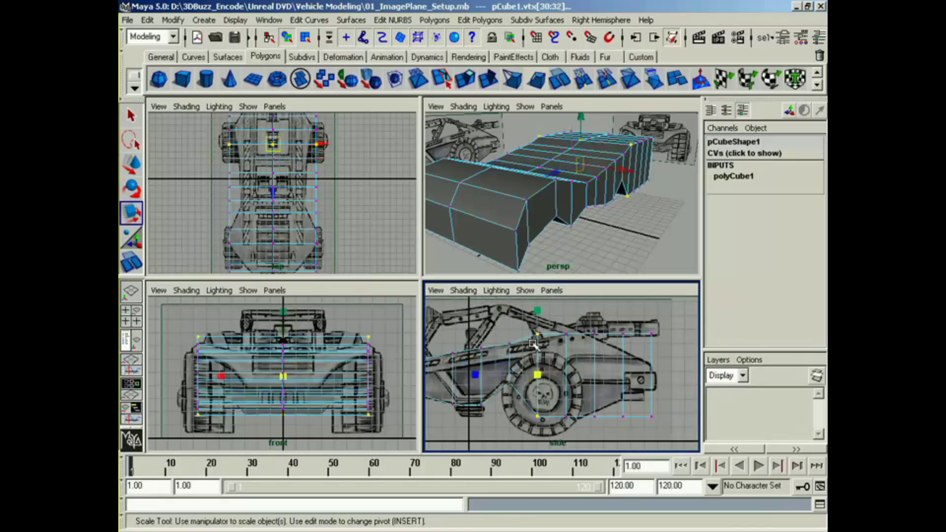
left_click_drag(538, 317, 543, 346)
key("w")
left_click_drag(527, 386, 540, 357)
left_click(565, 314)
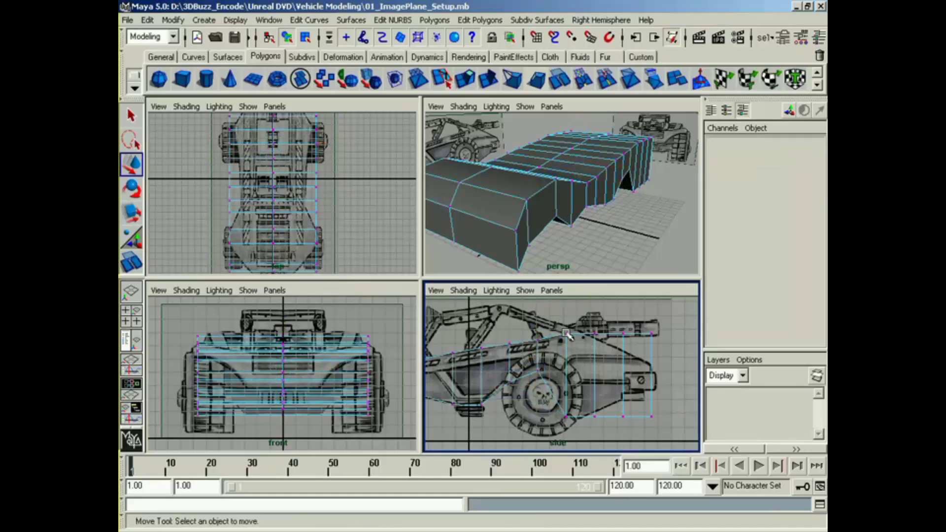
Step: Move the following column's bottom vertices onto the rear wheel arch and shift the next vertex column forward to the wheel's back edge
left_click_drag(561, 311, 566, 352)
key("r")
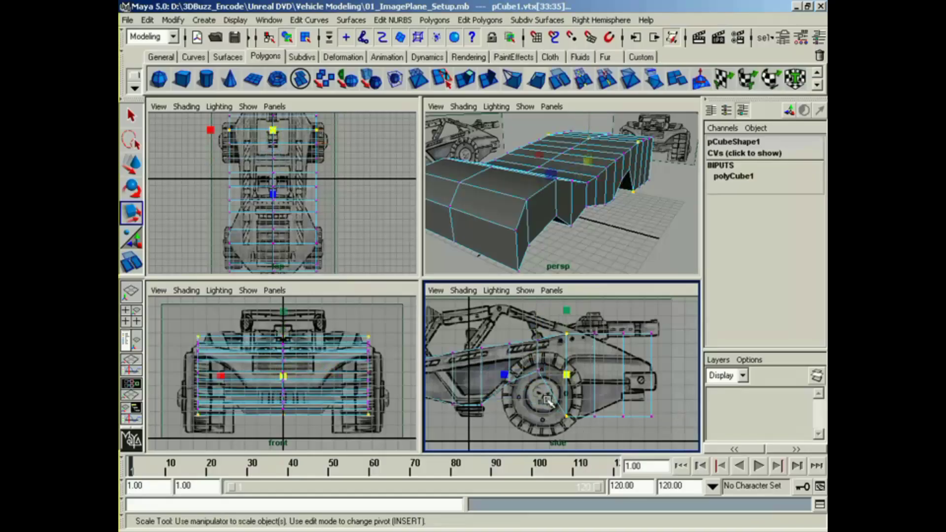
left_click_drag(548, 401, 578, 433)
key("w")
left_click_drag(572, 397, 605, 429)
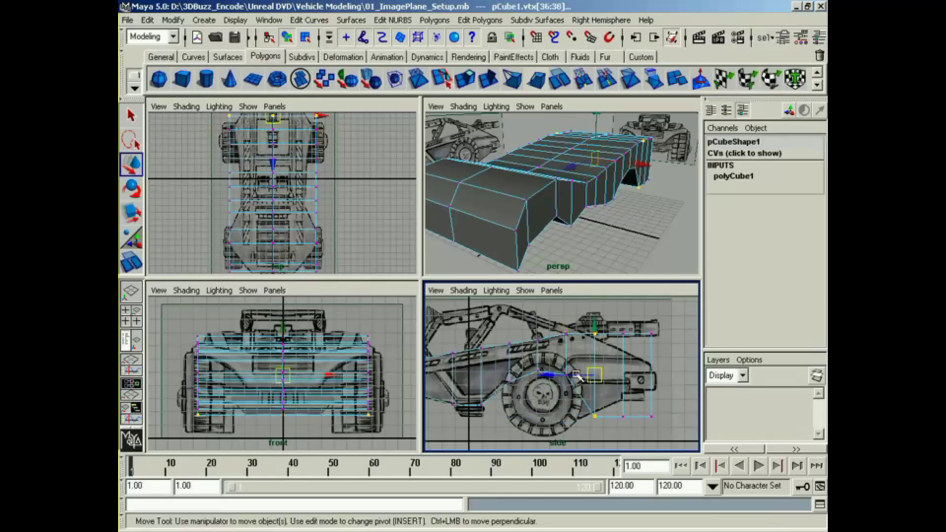
left_click_drag(577, 375, 562, 376)
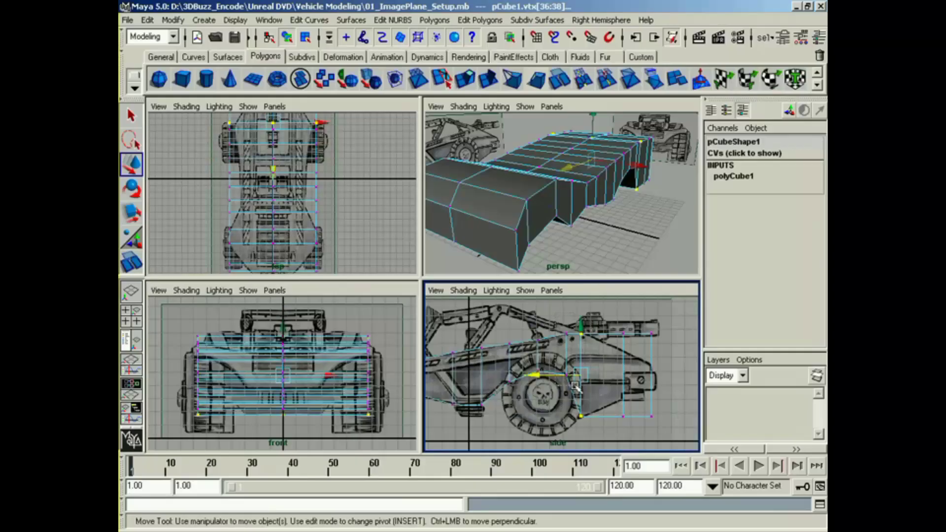
Step: Scale the two rearmost vertex columns vertically in the side view to match the tapered tail behind the rear wheel
left_click_drag(556, 324, 575, 387)
left_click_drag(555, 354, 551, 353)
left_click_drag(530, 326, 633, 424)
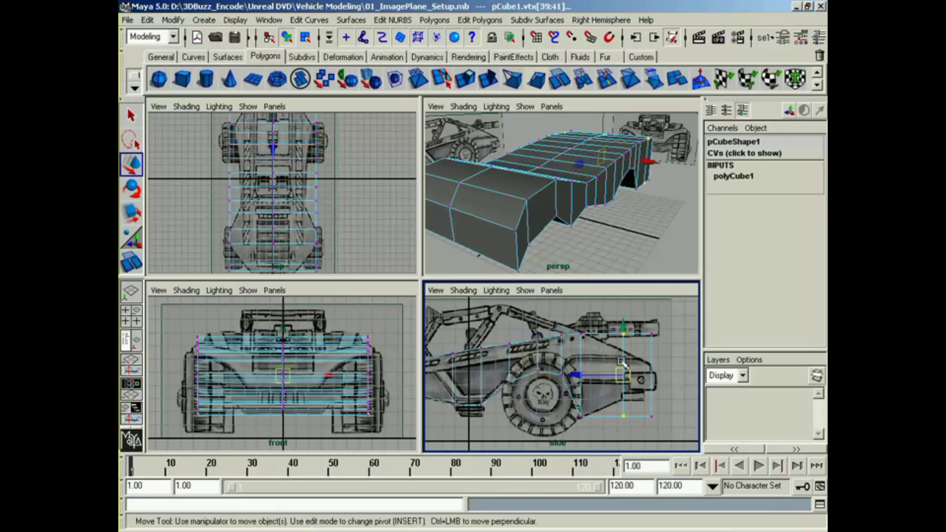
key("r")
left_click_drag(624, 313, 628, 330)
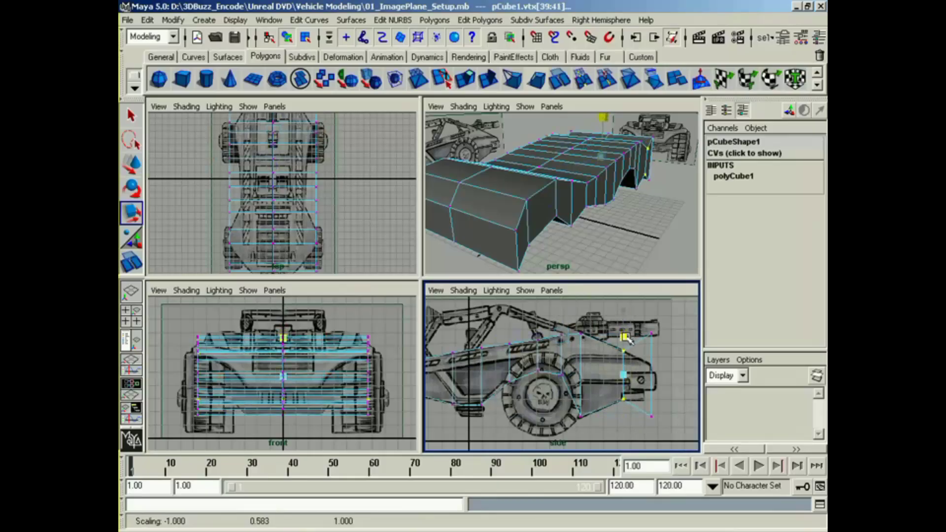
left_click_drag(663, 429, 654, 358)
key("w")
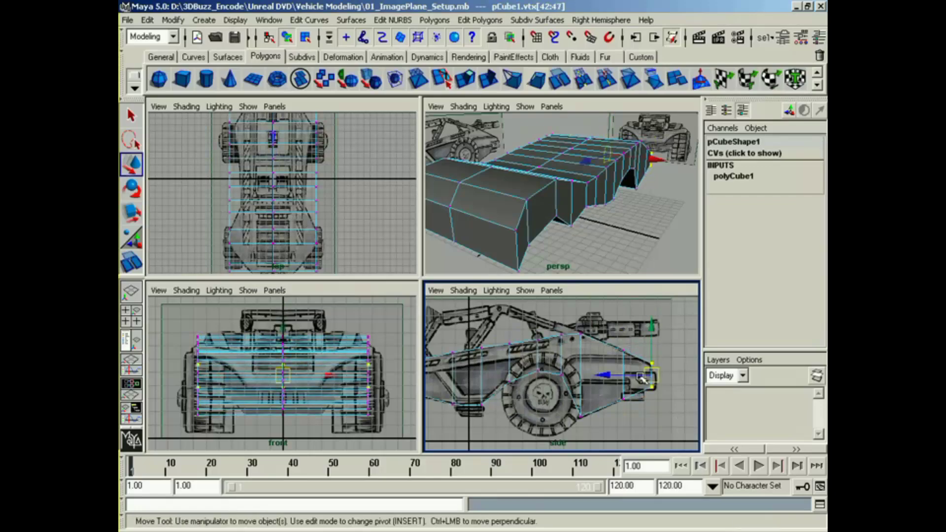
middle_click_drag(617, 410, 636, 415, "alt")
Step: Switch the body to face selection and delete all faces on one side of its centre line in the front view
left_click(558, 216, "alt")
left_click_drag(557, 216, 614, 217, "alt")
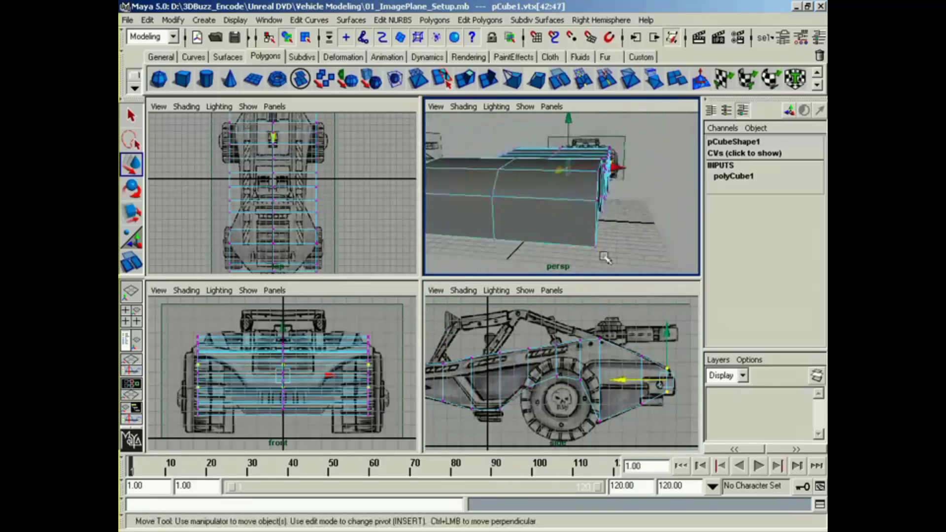
middle_click_drag(522, 359, 577, 365, "alt")
middle_click_drag(326, 231, 312, 202, "alt")
left_click(492, 230, "alt")
left_click_drag(493, 231, 516, 238, "alt")
right_click(544, 188)
right_click_drag(544, 188, 546, 221)
left_click_drag(547, 223, 564, 230, "alt")
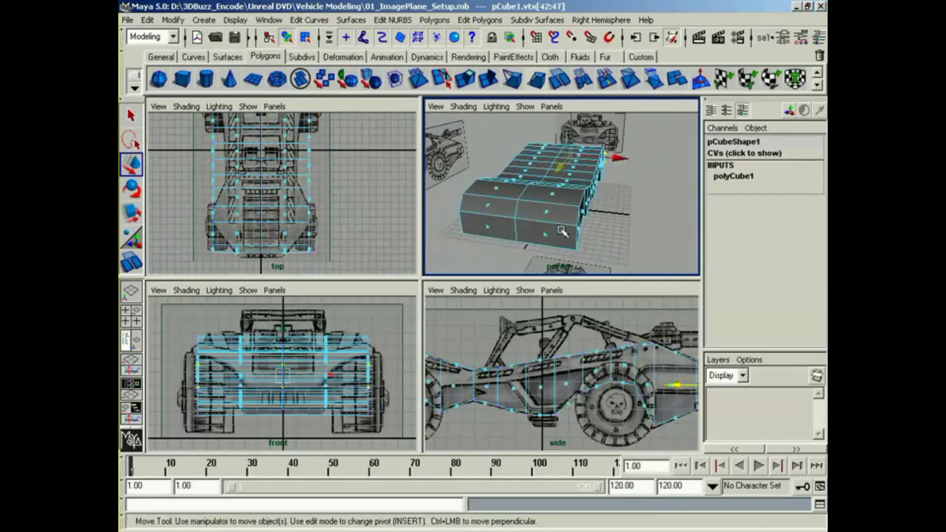
left_click_drag(198, 319, 260, 437)
key("Delete")
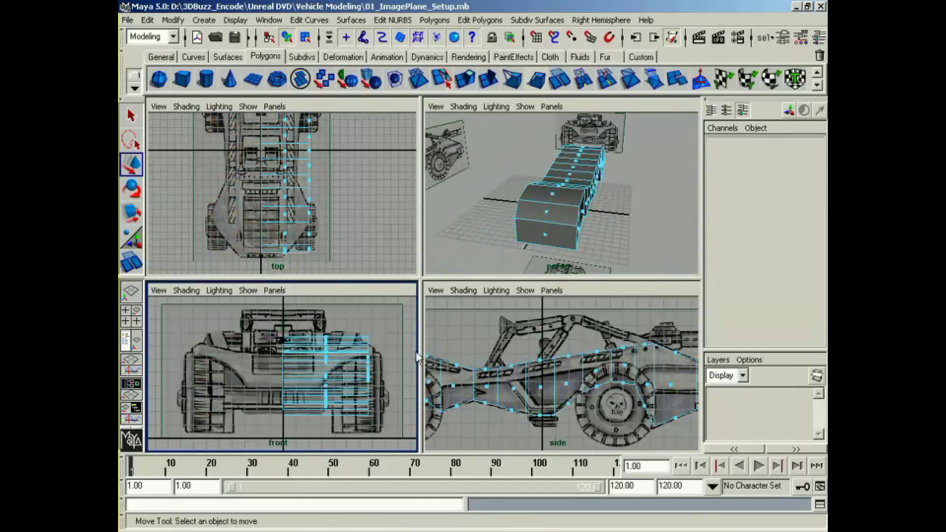
Step: Reset the duplicate options and mirror the remaining half of the body as an instance with X scale -1
left_click_drag(541, 217, 588, 224, "alt")
right_click_drag(562, 192, 548, 265)
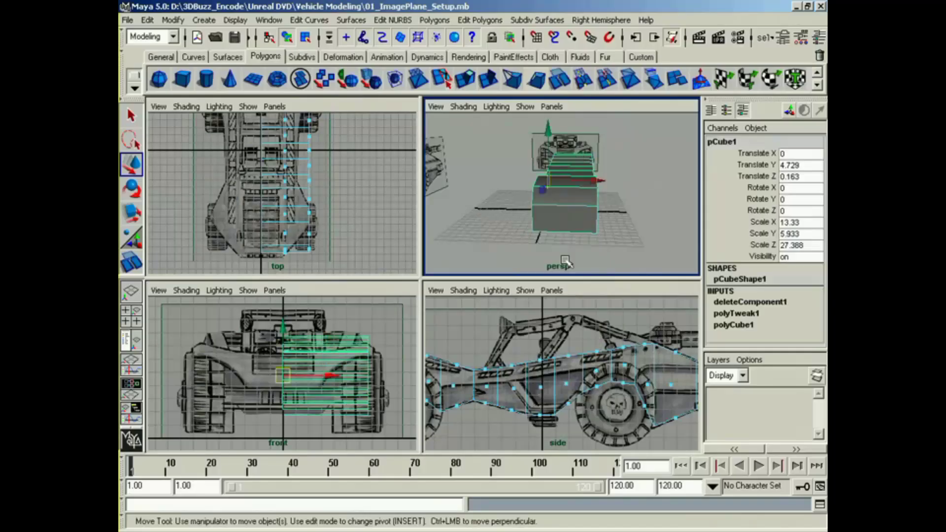
left_click(149, 20)
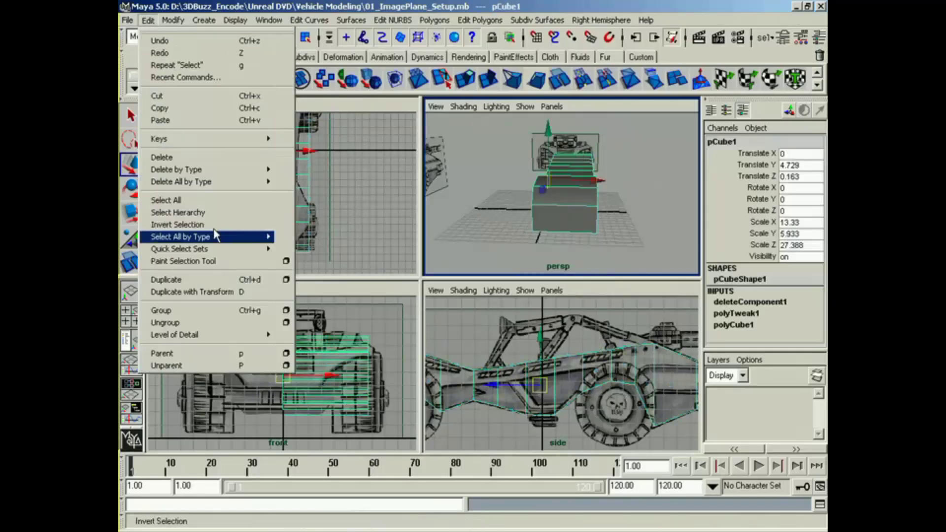
left_click(287, 279)
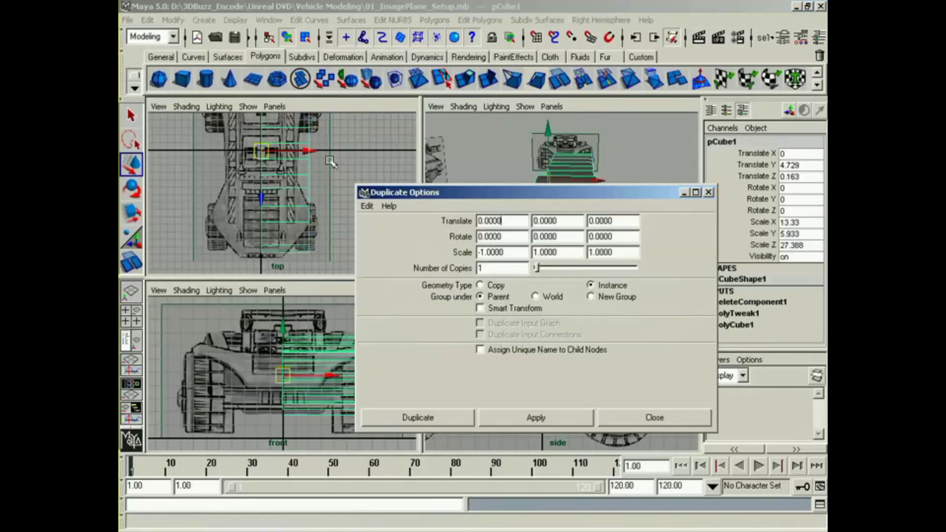
left_click(367, 207)
left_click(382, 240)
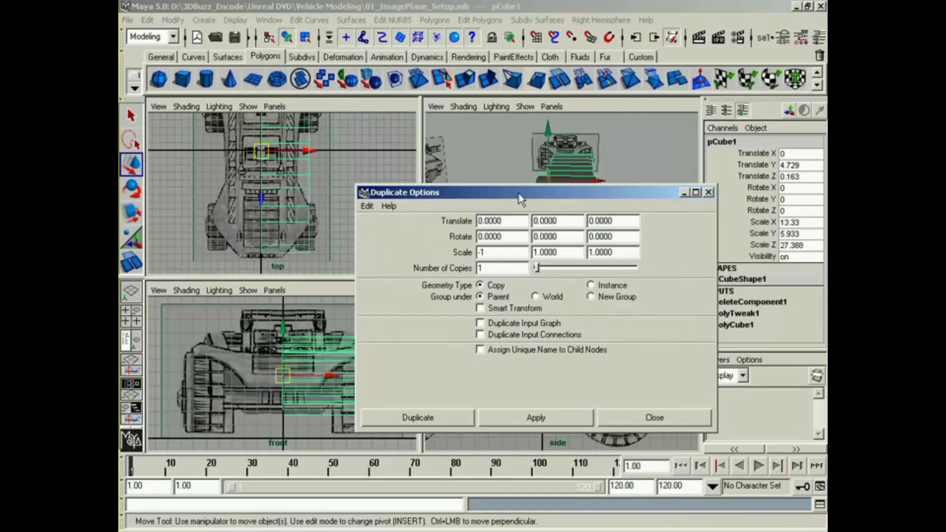
left_click(591, 286)
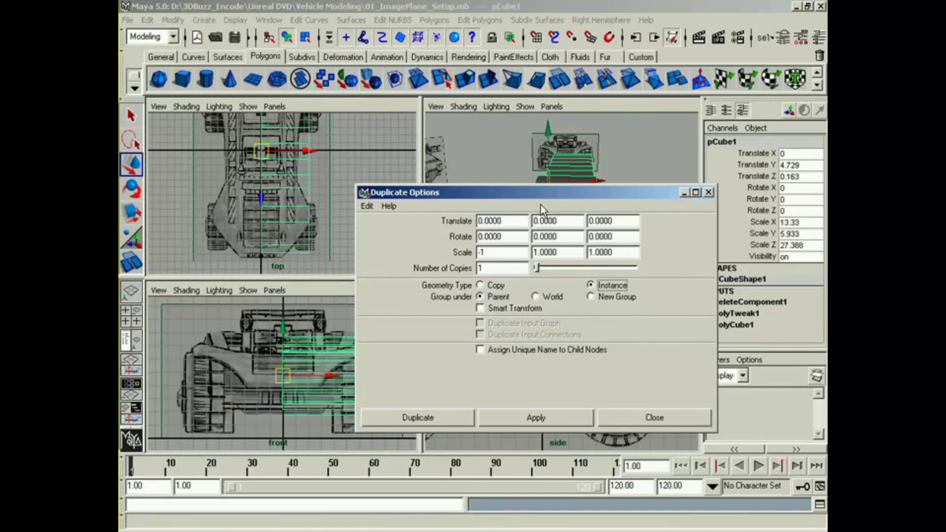
left_click_drag(515, 193, 378, 241)
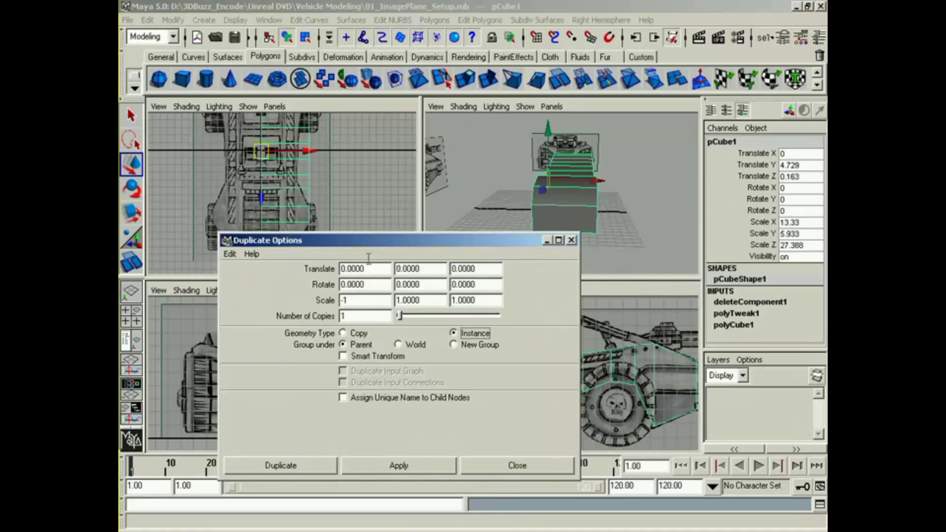
left_click(319, 464)
Step: Switch the original half to vertex selection and move the nose's outer vertices inward to match the angled front in the top view
left_click_drag(473, 231, 533, 228, "alt")
left_click(503, 183)
right_click_drag(544, 230, 531, 231)
left_click_drag(531, 230, 554, 240, "alt")
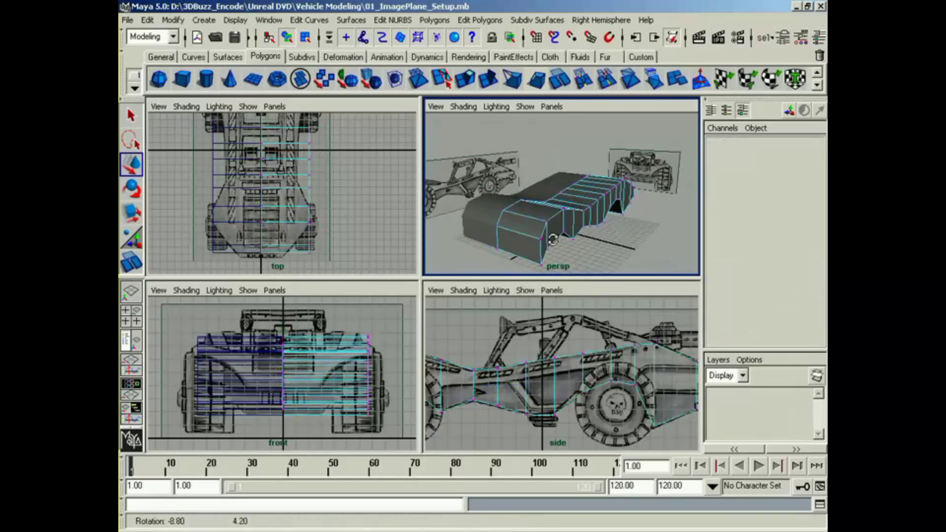
mouse_move(327, 205)
right_mouse_down("alt")
mouse_move(257, 202)
mouse_move(323, 206)
right_mouse_up("alt")
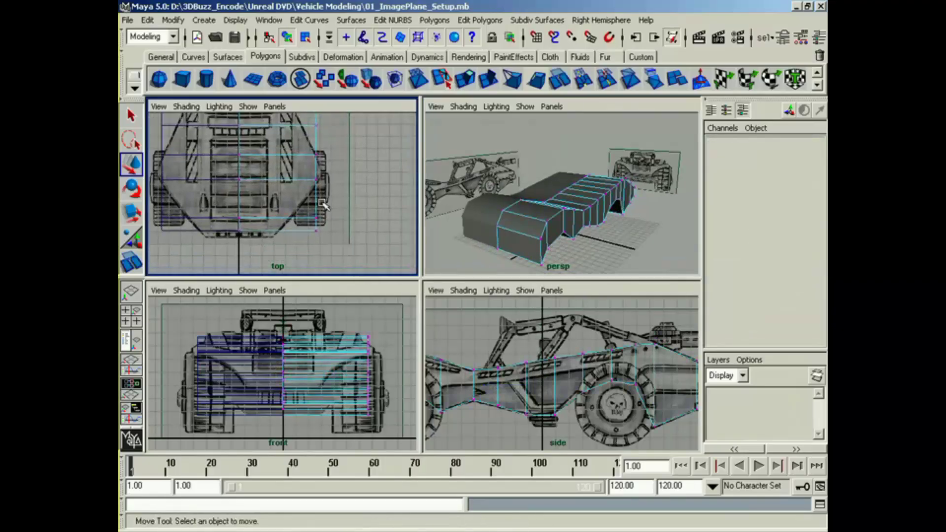
mouse_move(333, 228)
left_mouse_down()
mouse_move(250, 256)
mouse_move(353, 231)
mouse_move(313, 226)
mouse_move(334, 217)
left_mouse_up()
left_click_drag(344, 169, 310, 188)
mouse_move(329, 144)
left_mouse_down()
mouse_move(304, 165)
mouse_move(342, 155)
left_mouse_up()
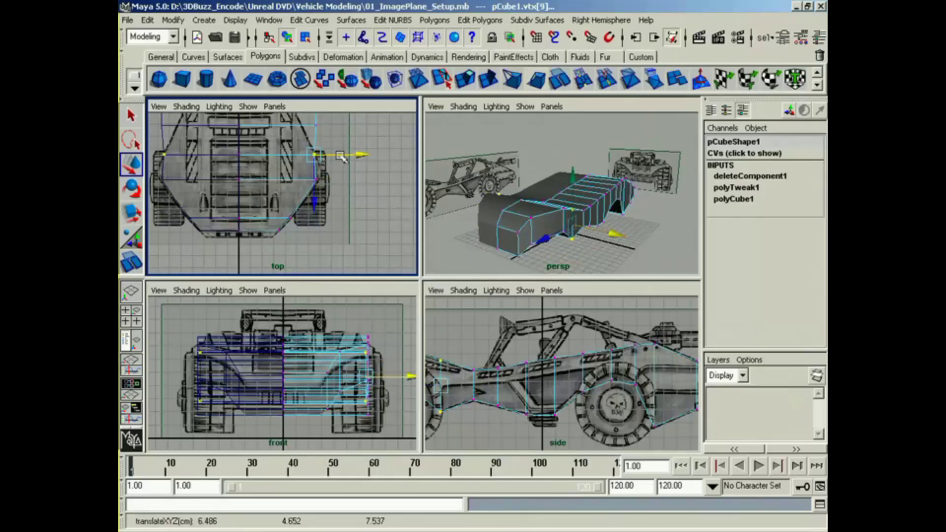
Step: Move the outer vertices from behind the front wheel through the cabin inward to follow the body's narrow waist in the top view
middle_click_drag(344, 127, 337, 196, "alt")
mouse_move(338, 191)
left_mouse_down()
mouse_move(298, 212)
mouse_move(320, 196)
left_mouse_up()
left_click_drag(323, 164, 307, 178)
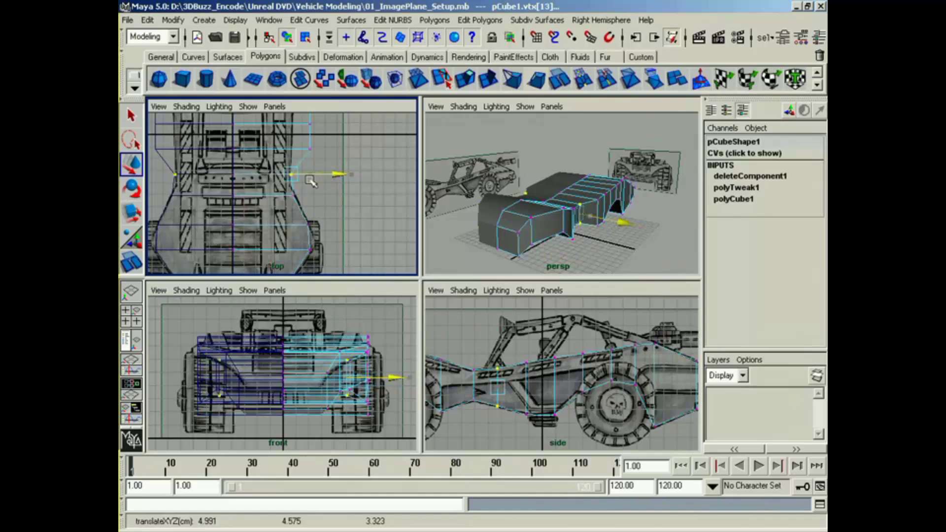
middle_click_drag(333, 148, 322, 209, "alt")
left_click_drag(293, 218, 306, 213)
mouse_move(318, 174)
left_mouse_down()
mouse_move(291, 194)
mouse_move(330, 185)
mouse_move(321, 186)
left_mouse_up()
middle_click_drag(320, 170, 323, 211, "alt")
left_click_drag(287, 213, 285, 213)
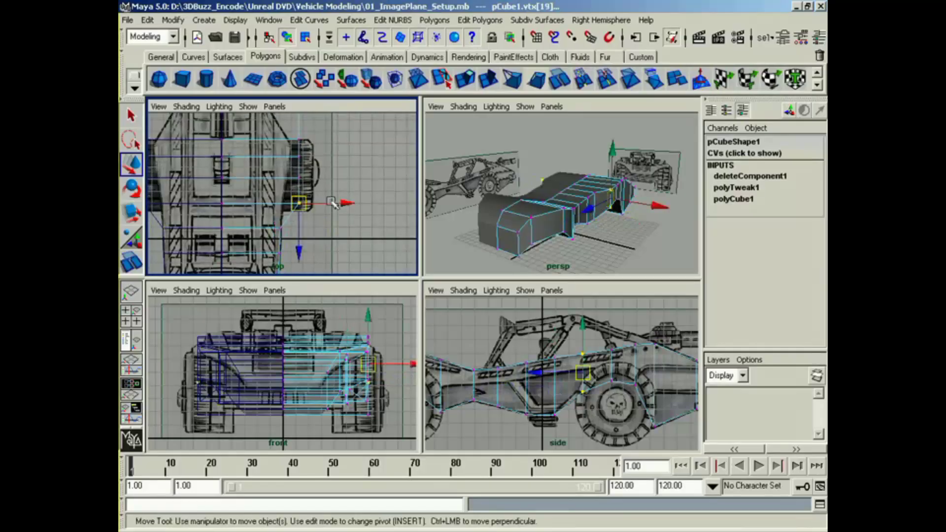
Step: Move the outer vertices behind the cabin inward to match the tapered tail in the top view
left_click(332, 201)
key("z")
left_click_drag(346, 203, 318, 142)
middle_click_drag(338, 119, 333, 189, "alt")
left_click_drag(304, 163, 266, 162)
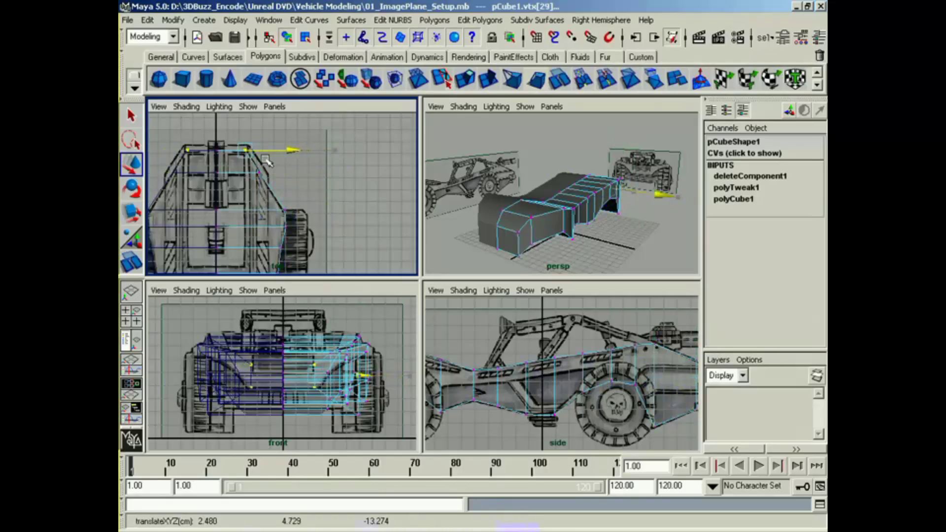
Step: Examine the blocked-out body from several perspective angles and compare it with the side reference image
left_click_drag(567, 207, 587, 240, "alt")
middle_click_drag(552, 377, 653, 377, "alt")
middle_click_drag(522, 397, 553, 403, "alt")
left_click_drag(557, 236, 574, 226, "alt")
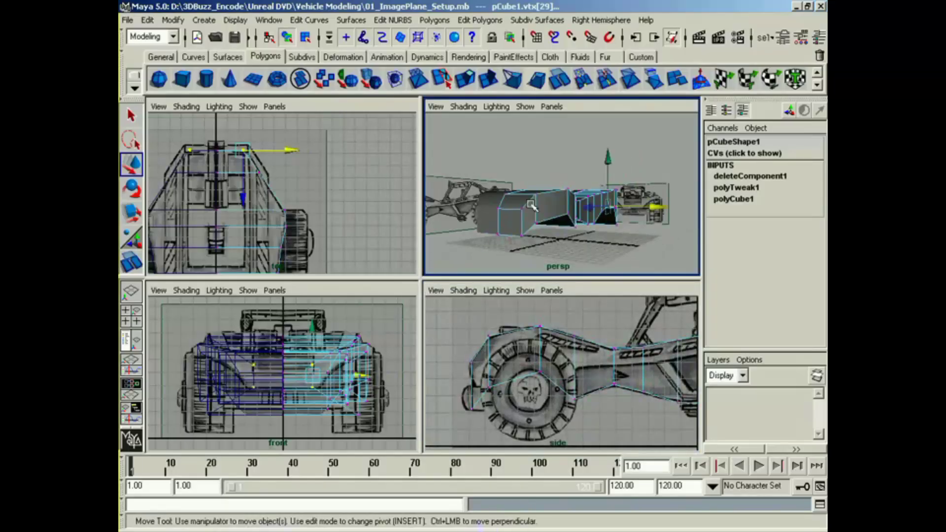
left_click_drag(647, 210, 458, 212, "alt")
left_click_drag(557, 217, 485, 231, "alt")
middle_click_drag(555, 394, 476, 385, "alt")
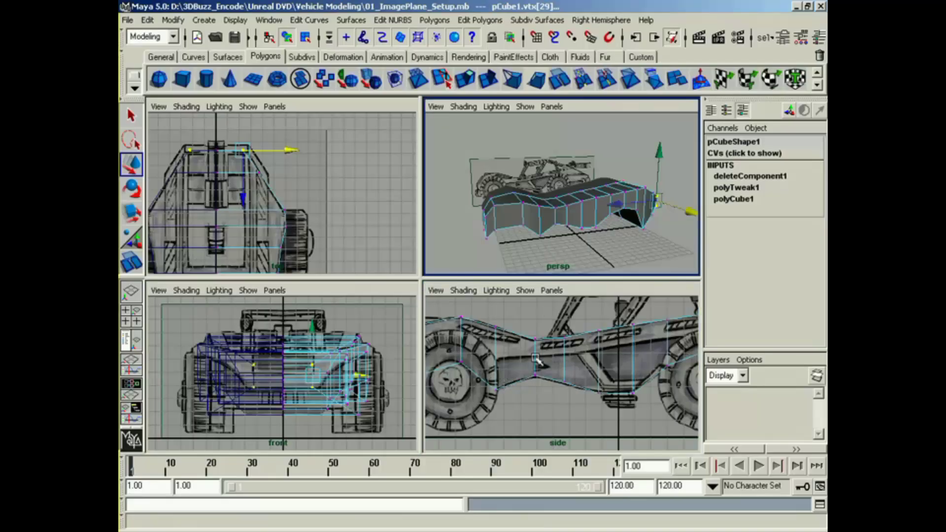
middle_click_drag(606, 338, 669, 333, "alt")
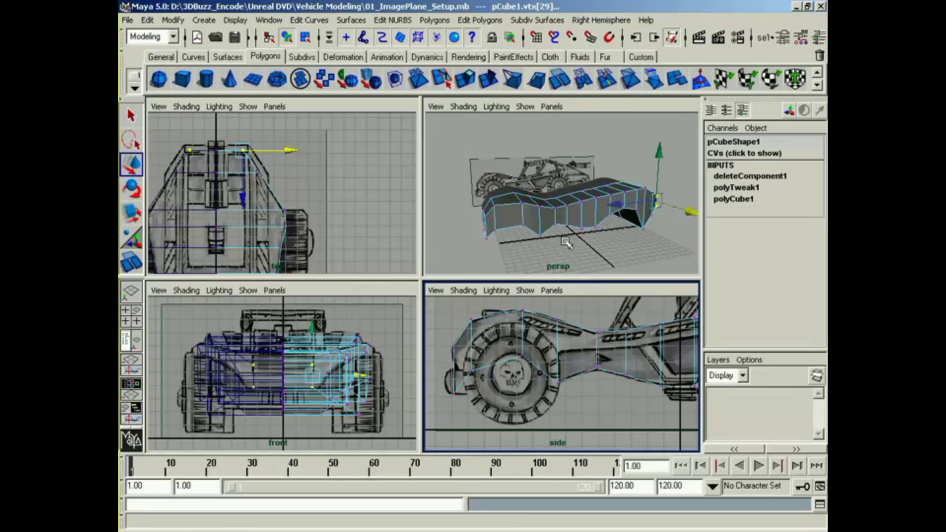
left_click_drag(591, 195, 635, 185, "alt")
right_click_drag(519, 235, 557, 217, "alt")
left_click_drag(556, 217, 544, 204, "alt")
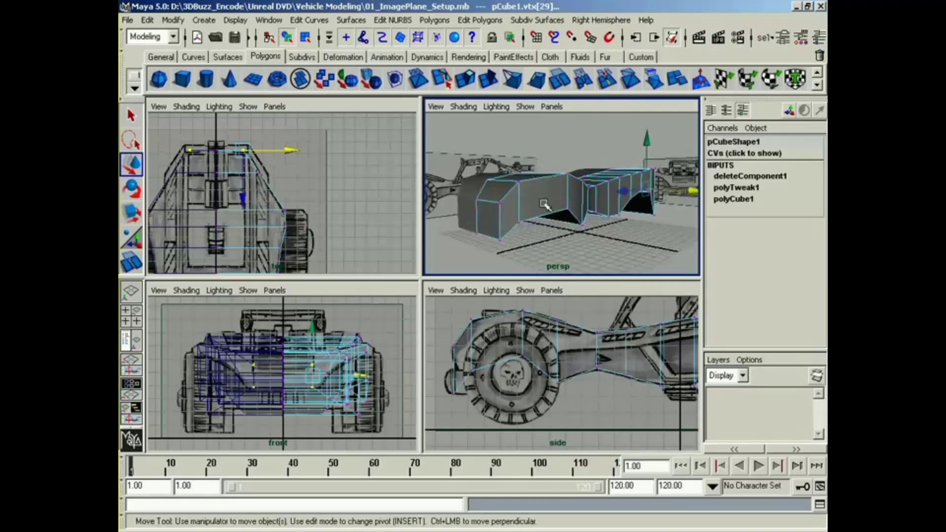
Step: Start a horizontal Split Polygon cut at the nose's centre line and carry it across the front face and around the outer corner
left_click(441, 82)
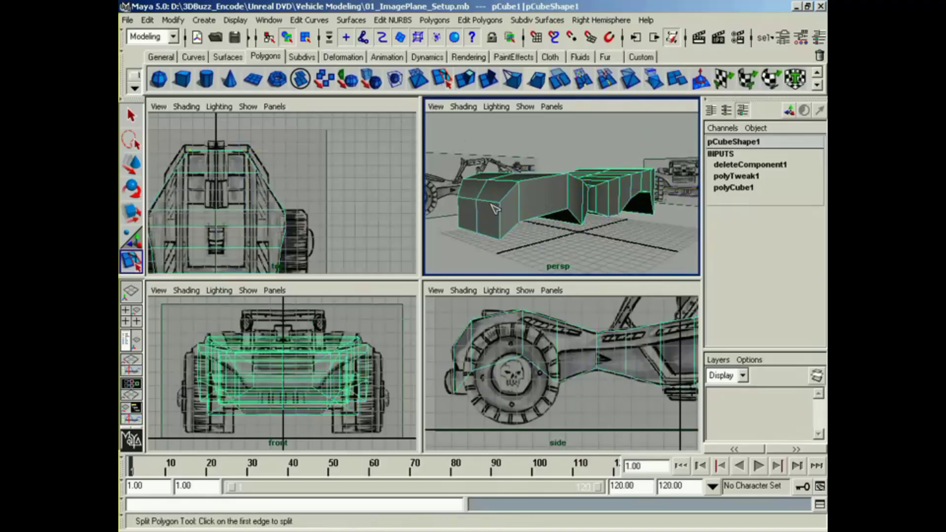
left_click_drag(489, 179, 509, 185, "alt")
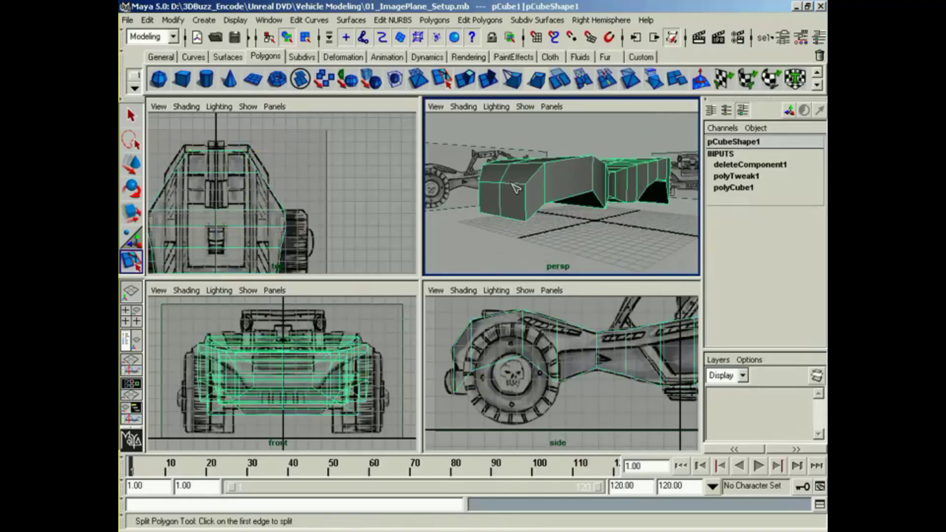
right_click_drag(510, 185, 537, 185, "alt")
left_click(478, 193)
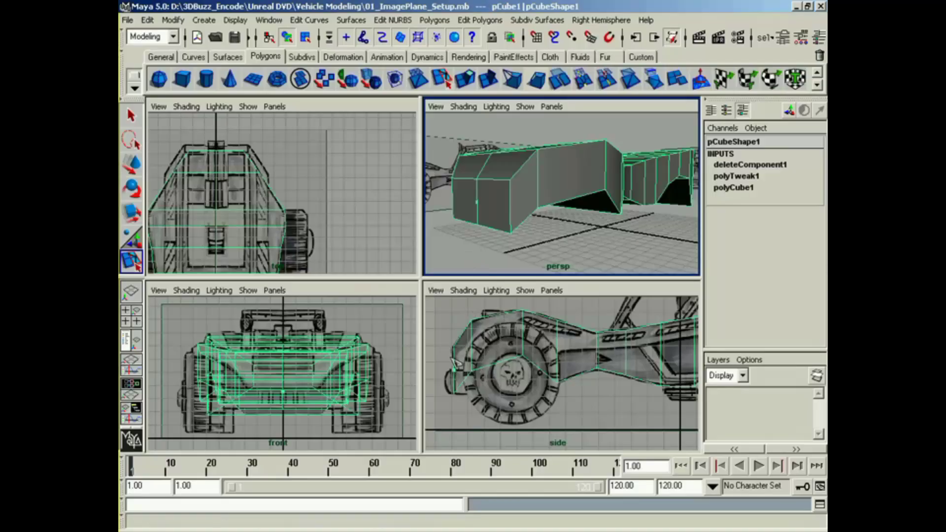
middle_click_drag(550, 354, 497, 362, "alt")
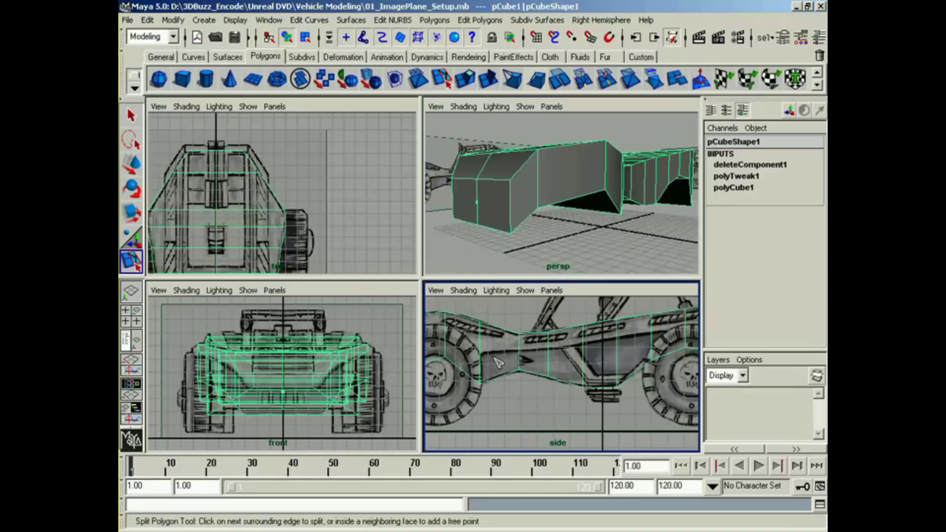
middle_click_drag(506, 194, 521, 214, "alt")
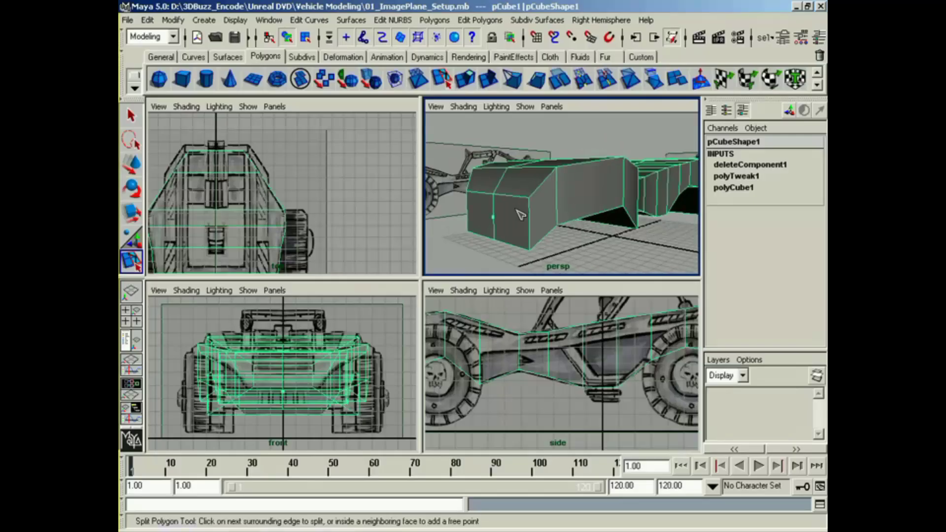
middle_click_drag(514, 326, 582, 322, "alt")
left_click(531, 211)
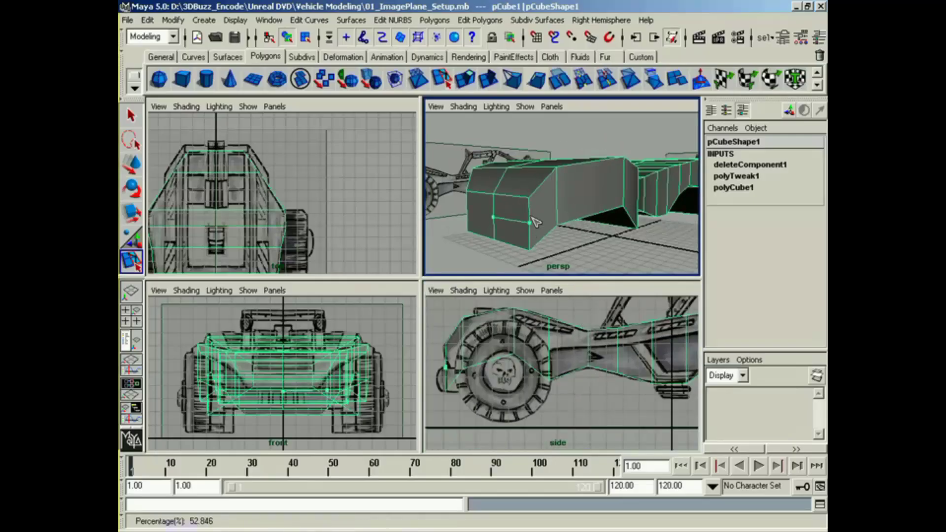
left_click(558, 209)
middle_click_drag(570, 192, 539, 208, "alt")
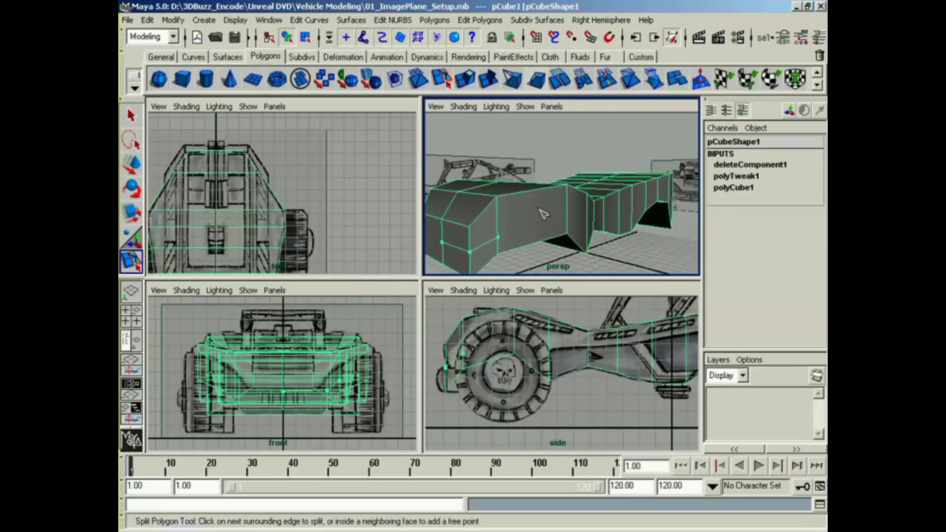
Step: Continue the horizontal cut along the body's side, from behind the front wheel through the cabin section
left_click(571, 205)
left_click_drag(573, 211, 499, 229, "alt")
left_click(672, 347)
left_click_drag(587, 240, 495, 220, "alt")
left_click(467, 222)
middle_click_drag(558, 249, 549, 248, "alt")
middle_click_drag(605, 328, 520, 339, "alt")
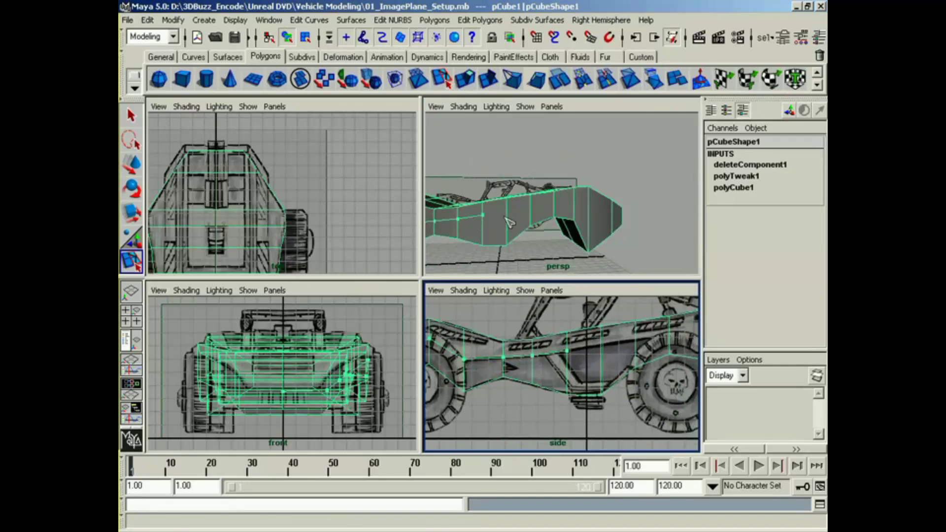
Step: Extend the cut above the rear wheel arch and through the tail, and complete the split
left_click_drag(507, 214, 558, 207)
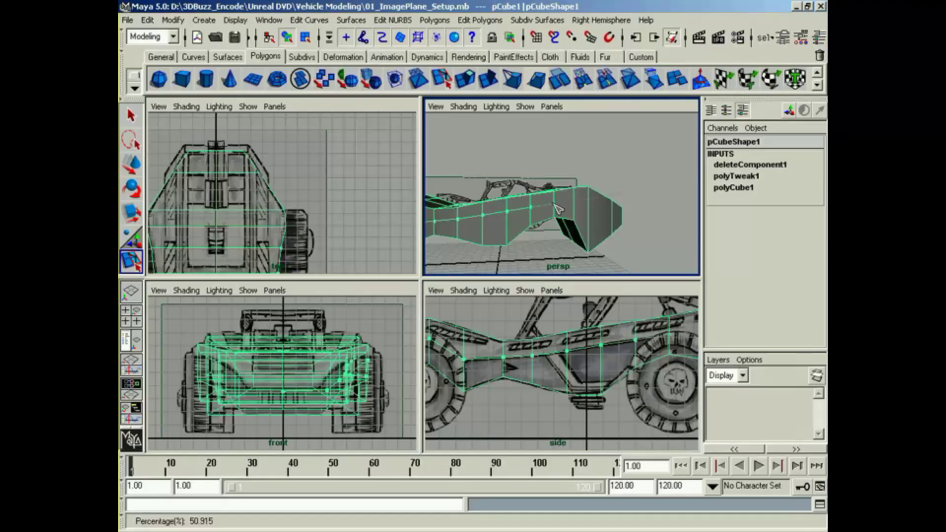
middle_click_drag(611, 222, 589, 219, "alt")
left_click_drag(589, 220, 570, 221, "alt")
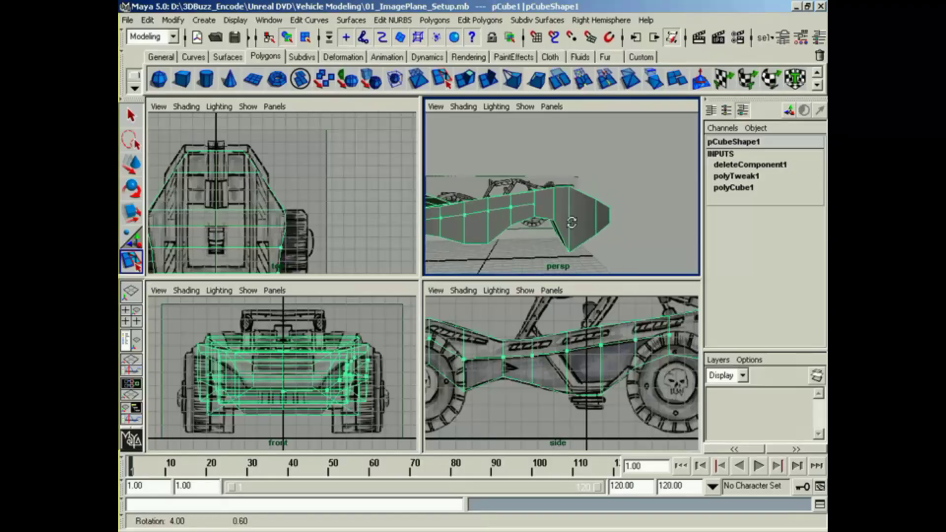
middle_click_drag(655, 343, 494, 368, "alt")
left_click(510, 258)
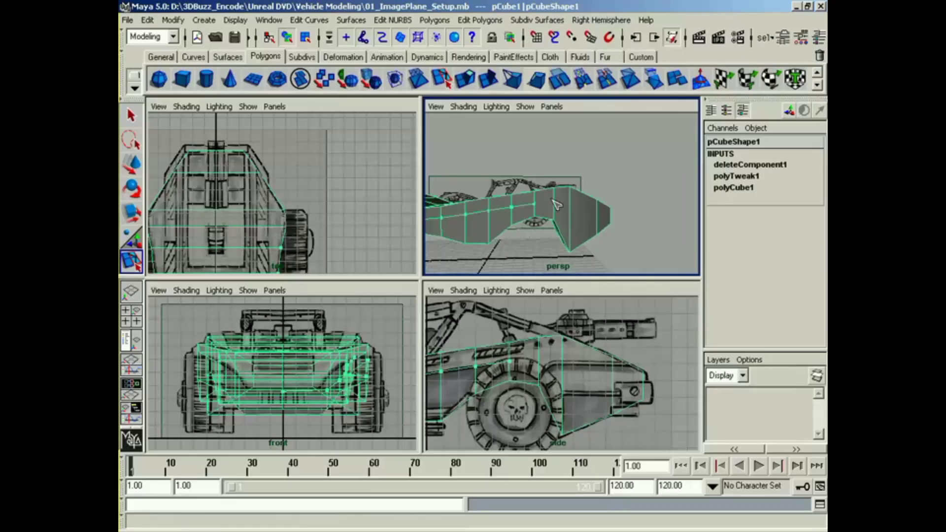
left_click_drag(556, 205, 503, 245)
left_click_drag(655, 237, 560, 263)
key("w")
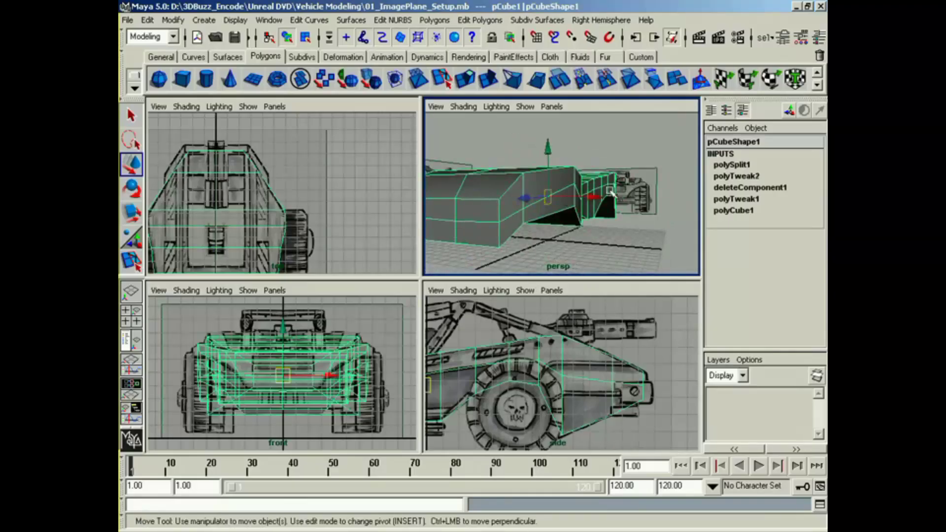
middle_click_drag(597, 189, 602, 191, "alt")
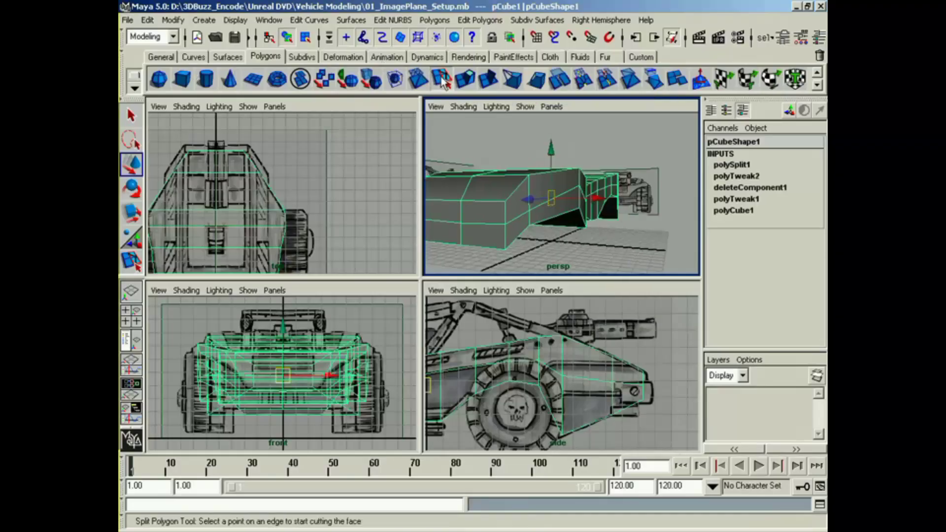
Step: Start a second horizontal Split Polygon cut just below the existing one, crossing the nose's front face and rounding its outer corner
left_click(441, 80)
left_click(465, 236)
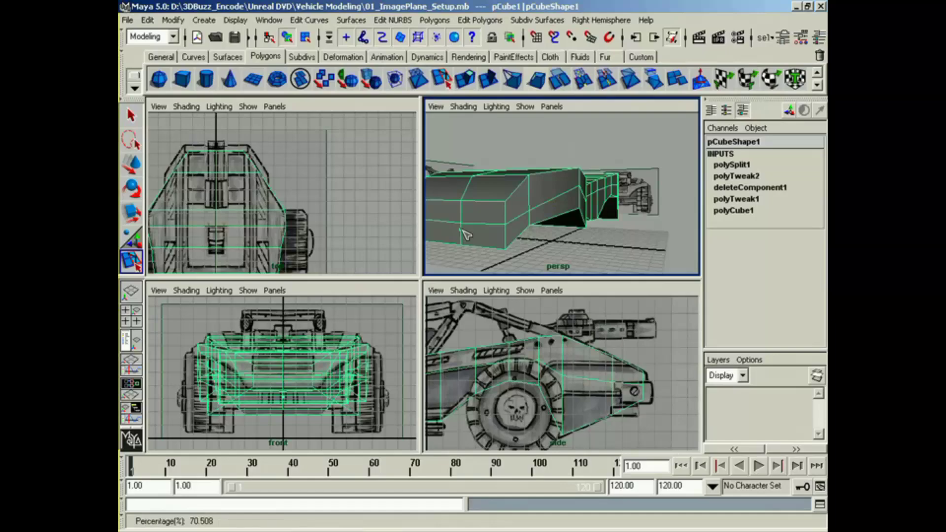
left_click_drag(509, 238, 500, 215)
left_click(570, 210)
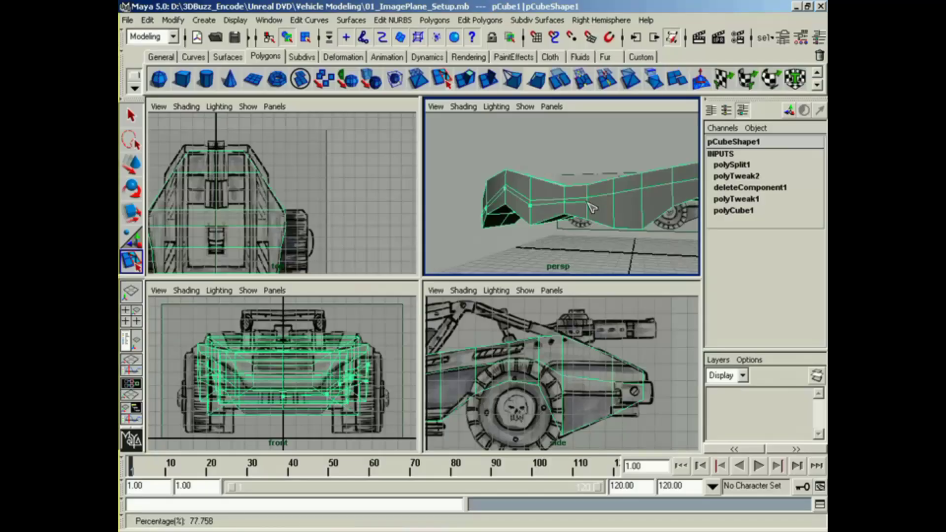
Step: Carry the second cut along the body's side and around the tail just below the first one, and complete the split
middle_click_drag(615, 198, 569, 206, "alt")
left_click(588, 203)
left_click_drag(622, 204, 649, 193)
middle_click_drag(662, 202, 602, 203, "alt")
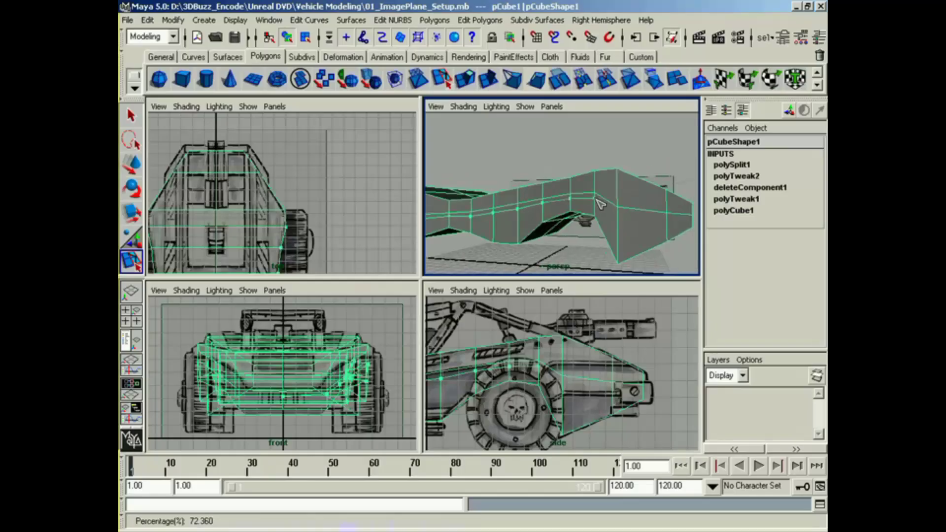
middle_click_drag(642, 228, 577, 221, "alt")
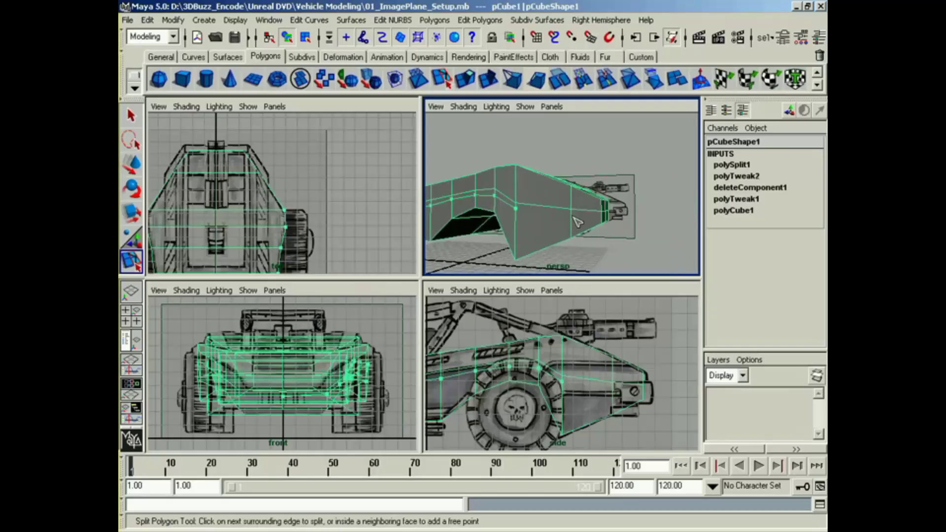
left_click_drag(591, 229, 555, 225, "alt")
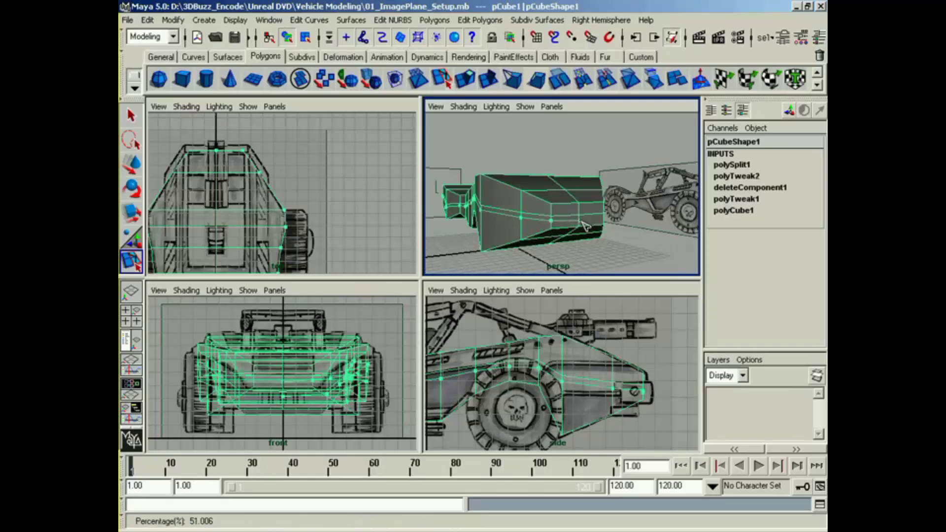
key("w")
Step: Examine the newly split body and its wheel arch openings from several perspective angles
left_click_drag(529, 223, 620, 228, "alt")
middle_click_drag(620, 227, 492, 234, "alt")
left_click_drag(492, 235, 642, 233, "alt")
right_click_drag(553, 208, 515, 209)
middle_click_drag(554, 232, 556, 216, "alt")
left_click_drag(560, 230, 498, 245, "alt")
Step: Select the lower vertices just behind the nose's outer corner and frame the front wheel area closely in the front and side views
left_click(521, 232)
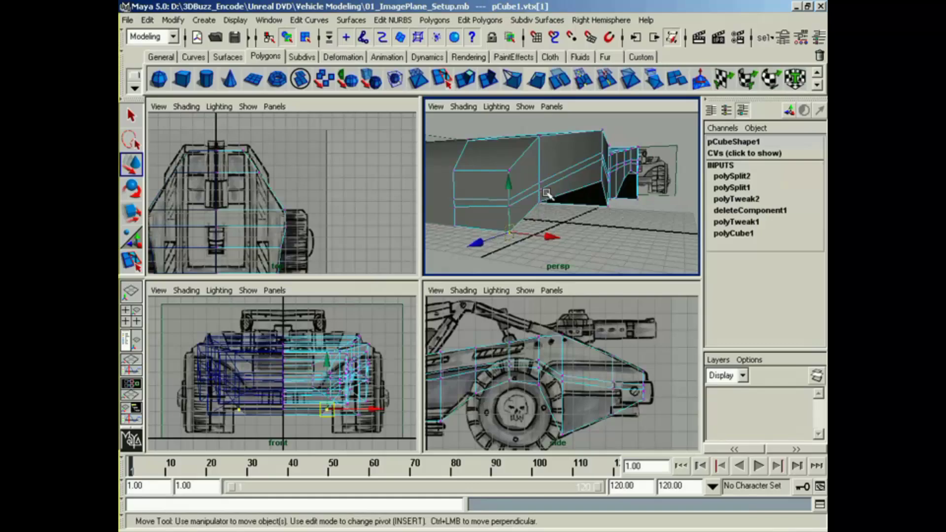
left_click_drag(545, 188, 568, 215)
middle_click(535, 355)
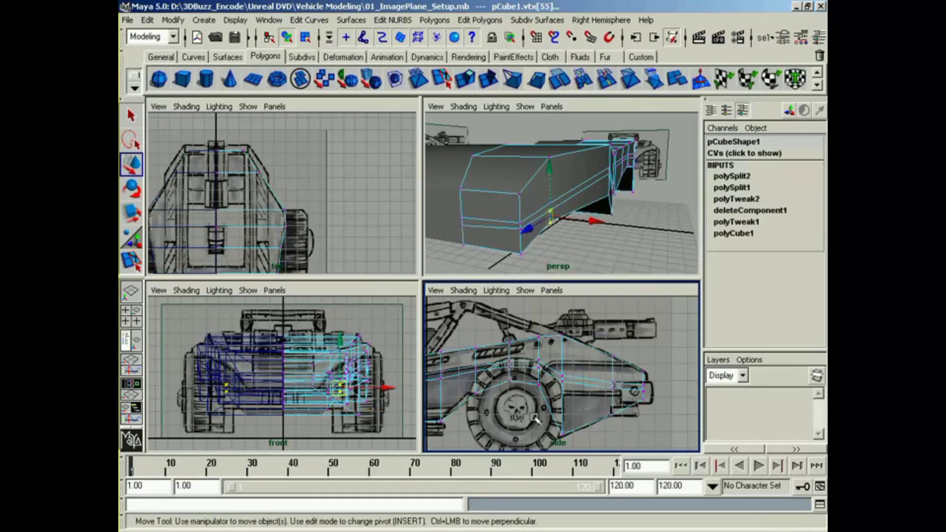
middle_click_drag(535, 418, 685, 386, "alt")
middle_click_drag(539, 375, 690, 375, "alt")
right_click_drag(557, 378, 593, 375, "alt")
middle_click_drag(292, 386, 290, 360, "alt")
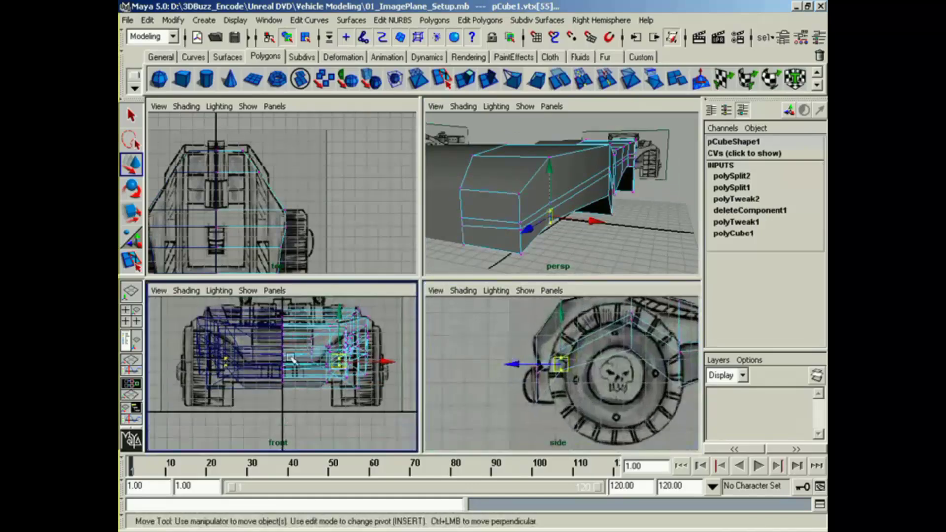
right_click_drag(291, 359, 380, 371, "alt")
middle_click_drag(382, 370, 289, 393, "alt")
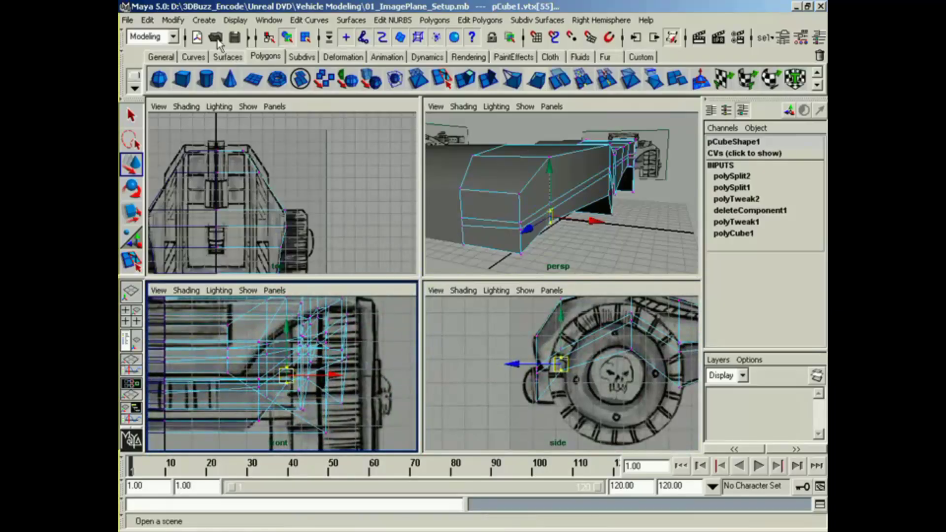
Step: Apply custom polygon display options with vertex backculling and backface culling on for the selected body
left_click(235, 20)
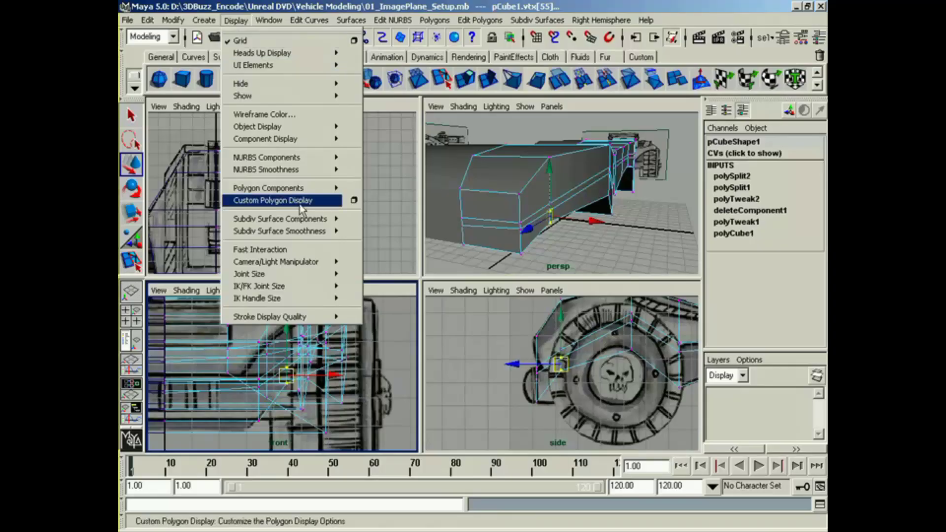
left_click(354, 200)
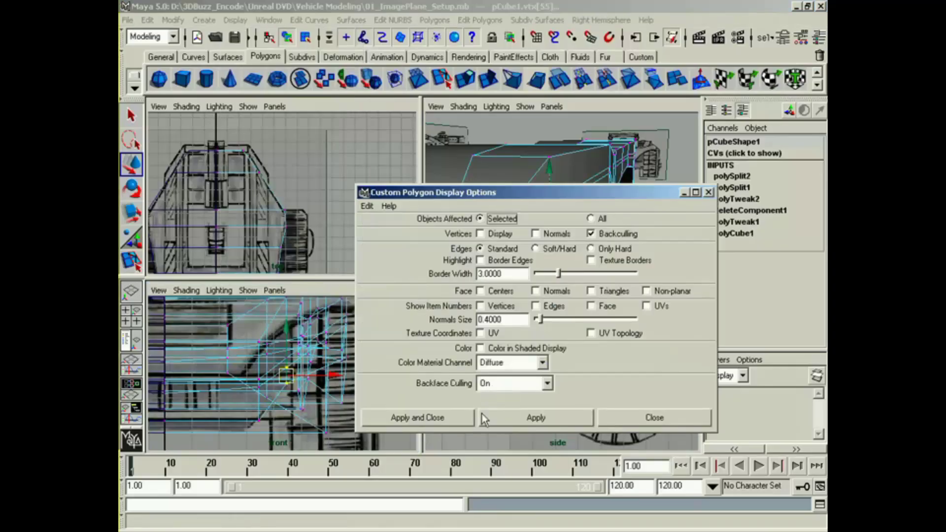
left_click(435, 418)
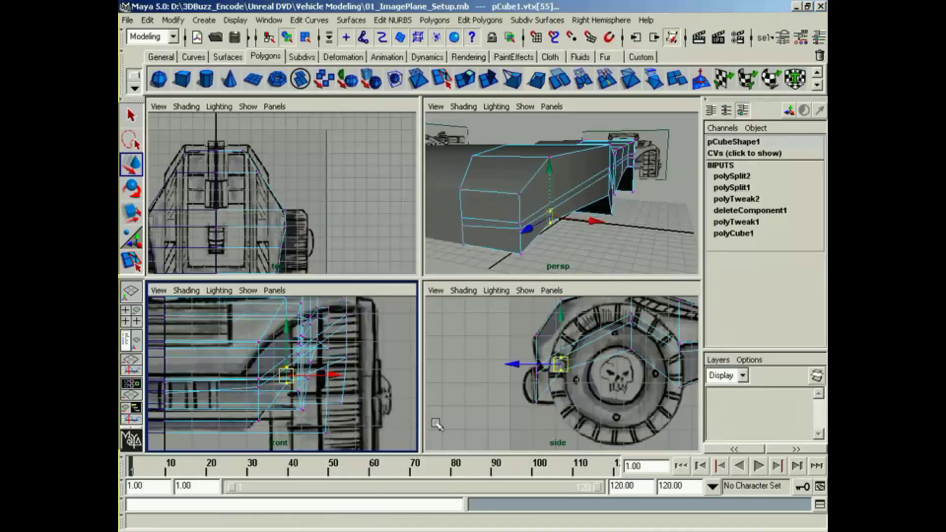
Step: Move the selected vertices at the front of the wheel arch inward in the front view, and raise the inner vertex slightly
middle_click_drag(302, 355, 303, 369, "alt")
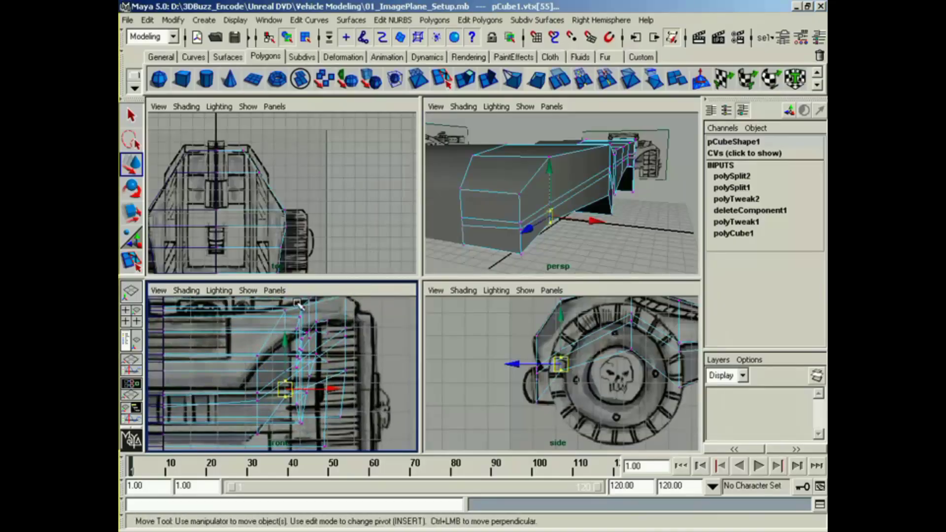
left_click_drag(466, 250, 572, 198, "alt")
middle_click_drag(369, 353, 367, 352, "alt")
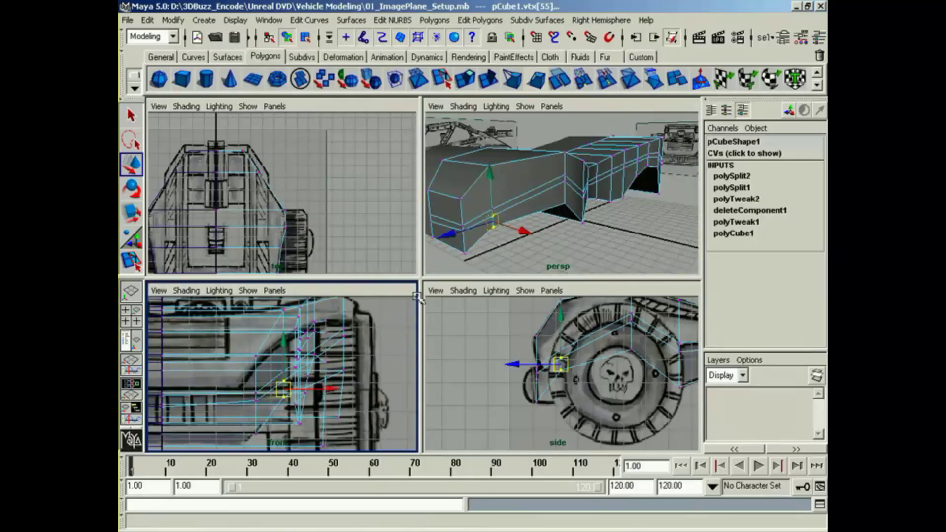
middle_click_drag(588, 333, 593, 338, "alt")
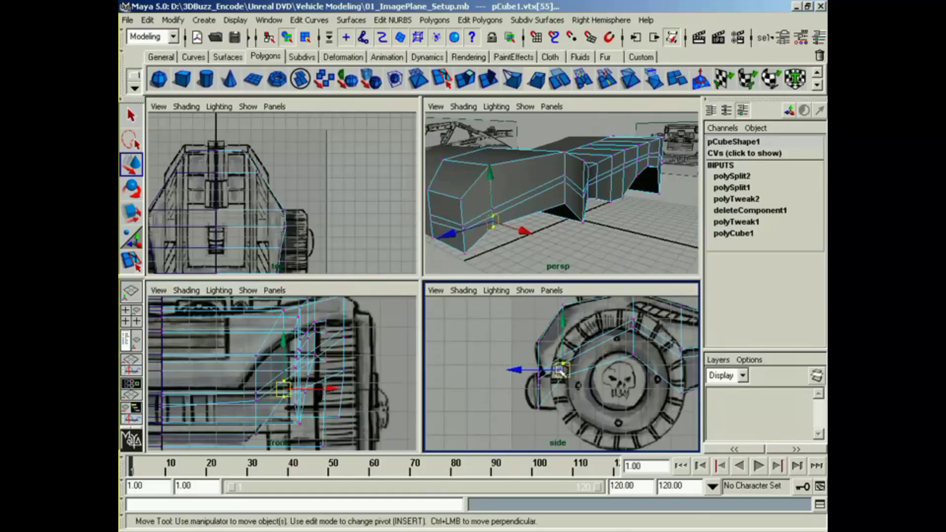
left_click_drag(328, 389, 288, 401)
left_click(242, 398)
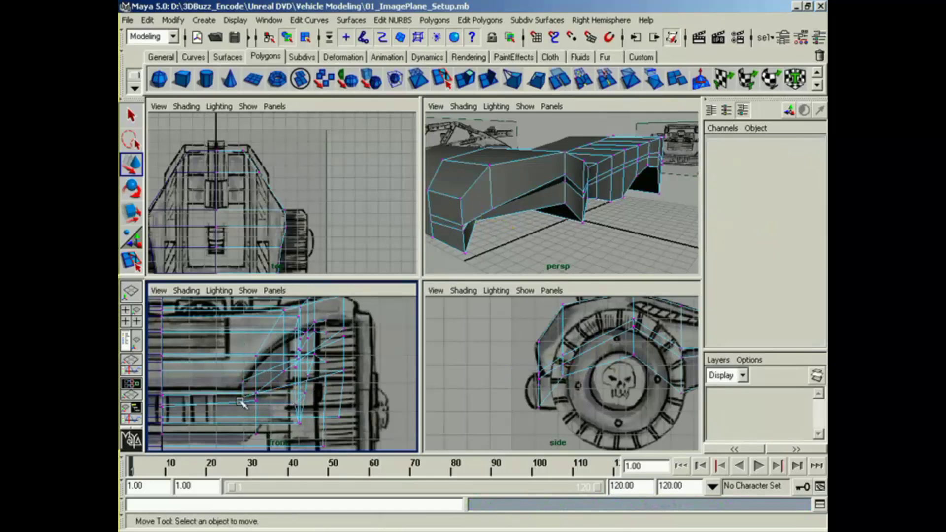
left_click_drag(245, 383, 244, 376)
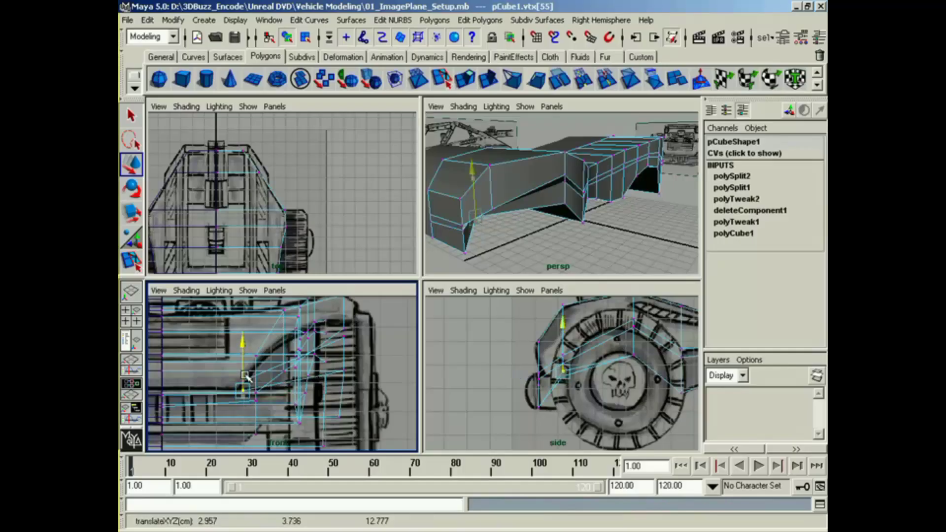
Step: Select the overlapping vertices at the upper front edge of the wheel arch and shift them slightly inward to match the front reference
left_click(563, 402)
key("ctrl+z")
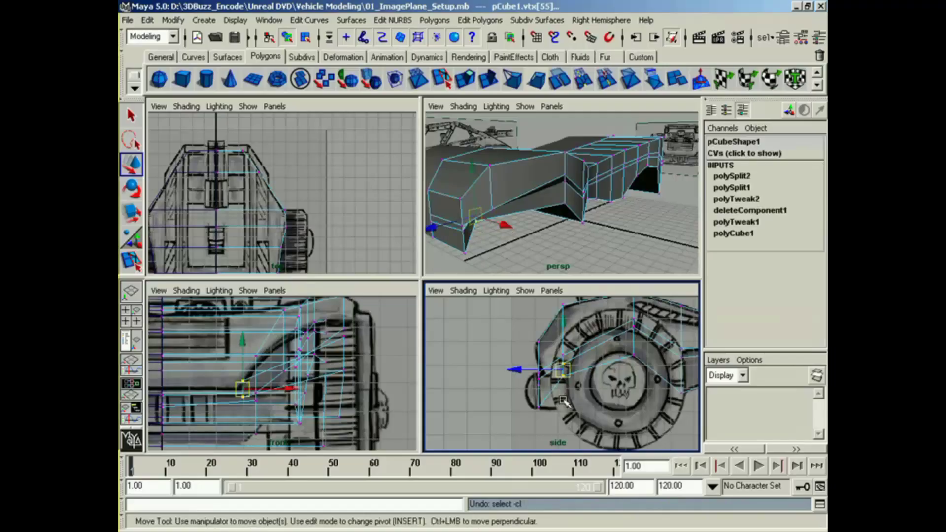
left_click(576, 397)
left_click(560, 361)
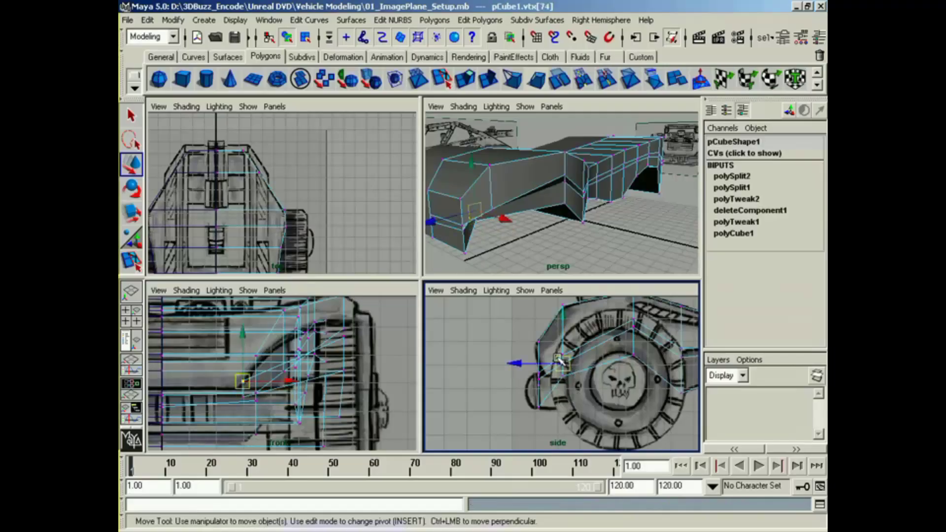
left_click_drag(572, 368, 555, 348)
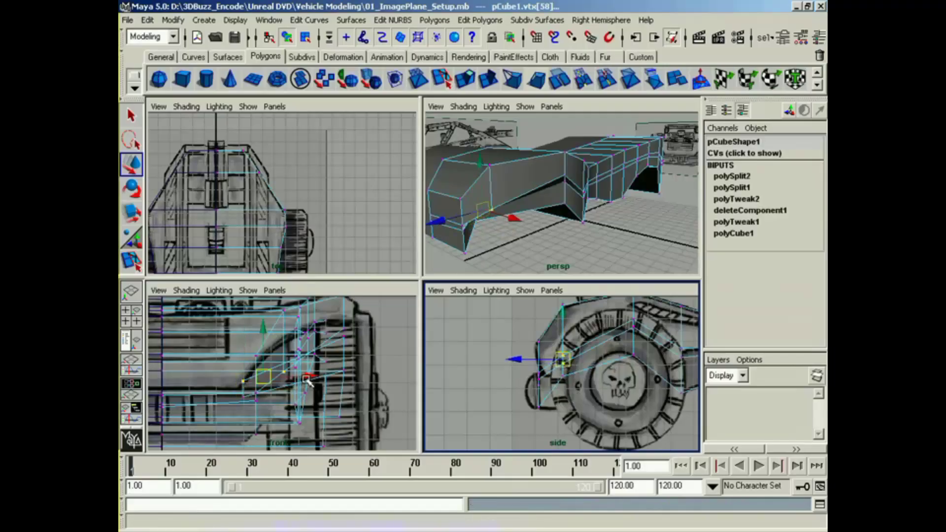
left_click_drag(307, 381, 301, 381)
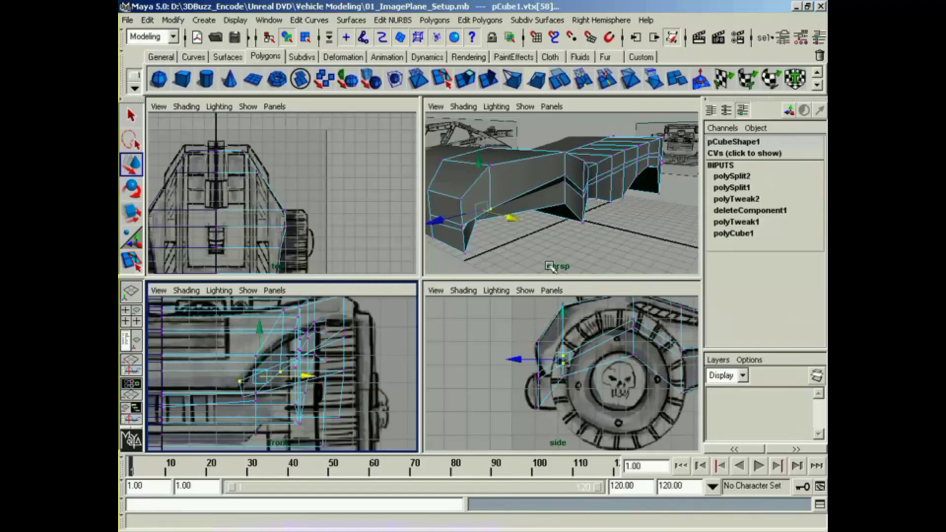
Step: Raise the outer edge vertex above the front wheel to follow the fender outline in the front reference
left_click_drag(548, 266, 532, 218, "alt")
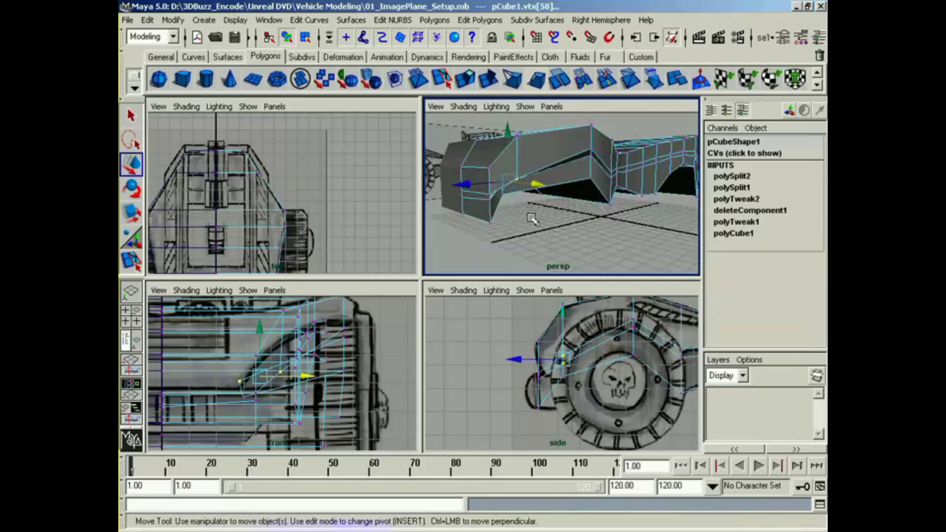
left_click(588, 166)
left_click(591, 149)
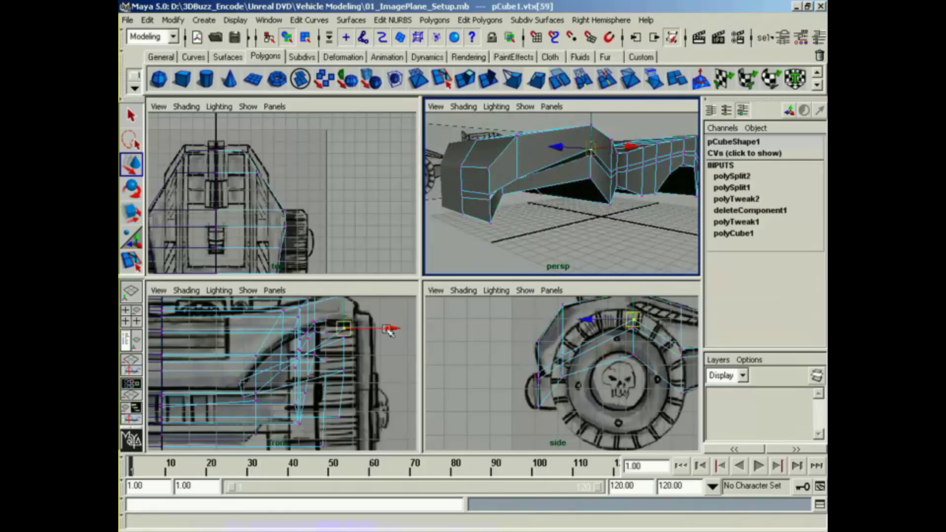
middle_click_drag(369, 350, 368, 362, "alt")
left_click_drag(343, 321, 344, 315)
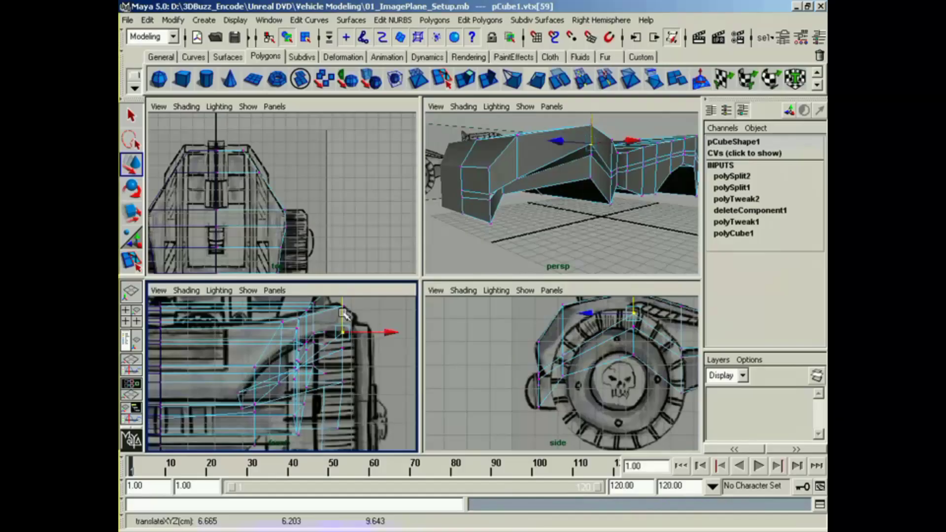
Step: Move the two lower vertices beneath the front fender's peak inward to the inner side of the wheel
left_click(591, 157)
middle_click_drag(644, 348, 612, 357, "alt")
left_click(601, 339)
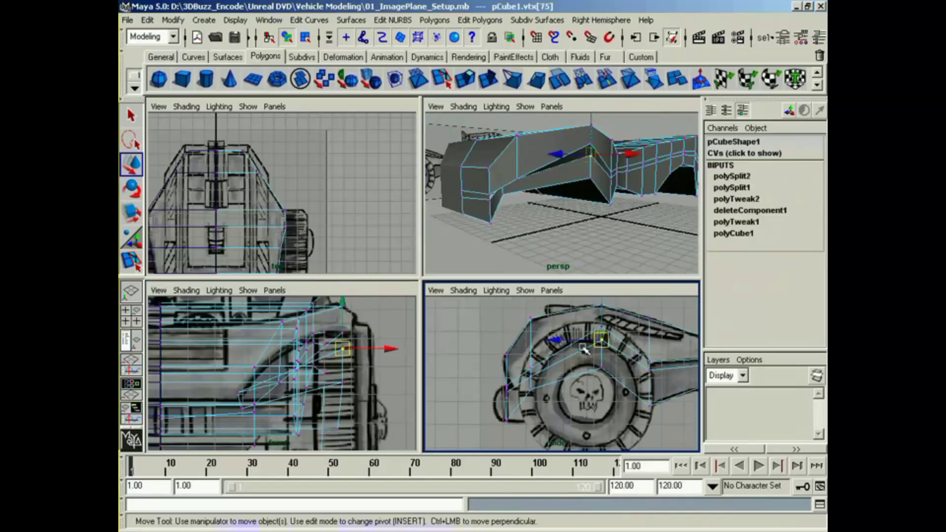
middle_click_drag(351, 383, 354, 369, "alt")
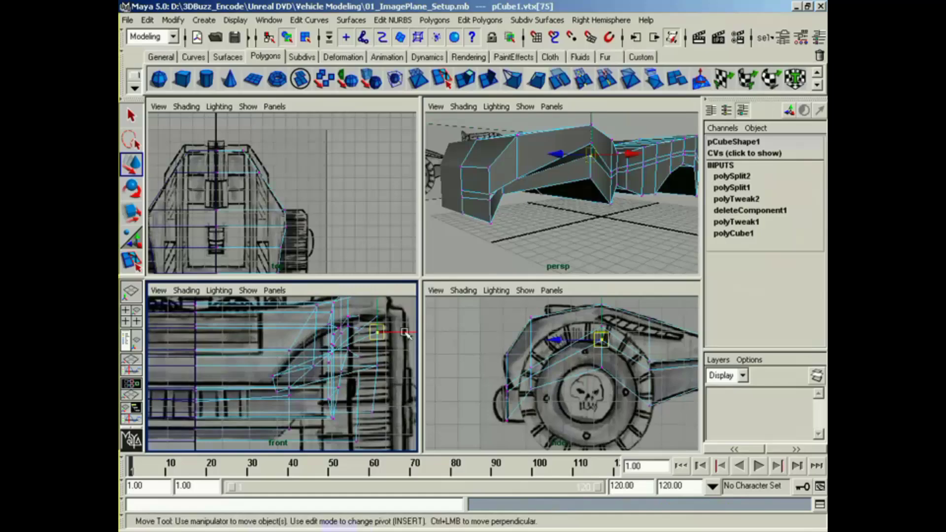
left_click_drag(405, 334, 353, 337)
left_click_drag(613, 184, 510, 203, "alt")
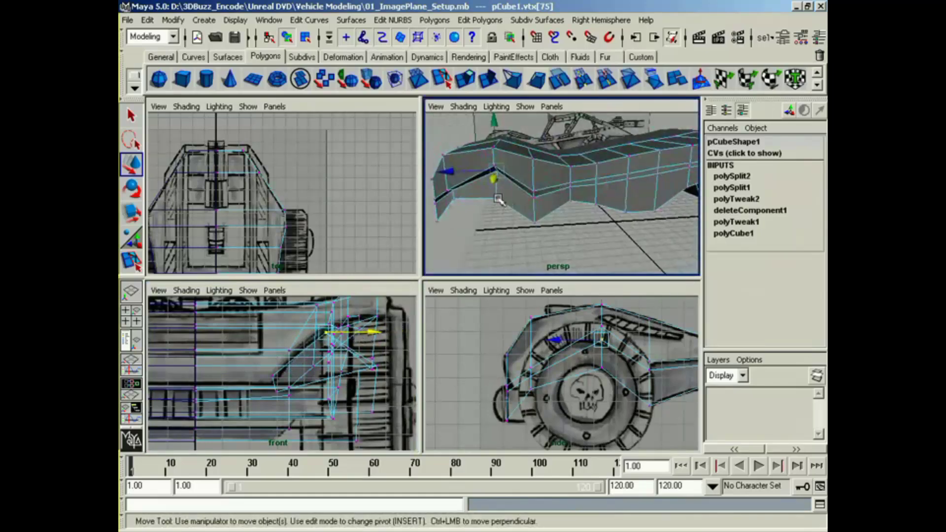
left_click(497, 199)
middle_click(366, 389)
left_click_drag(394, 368, 335, 378)
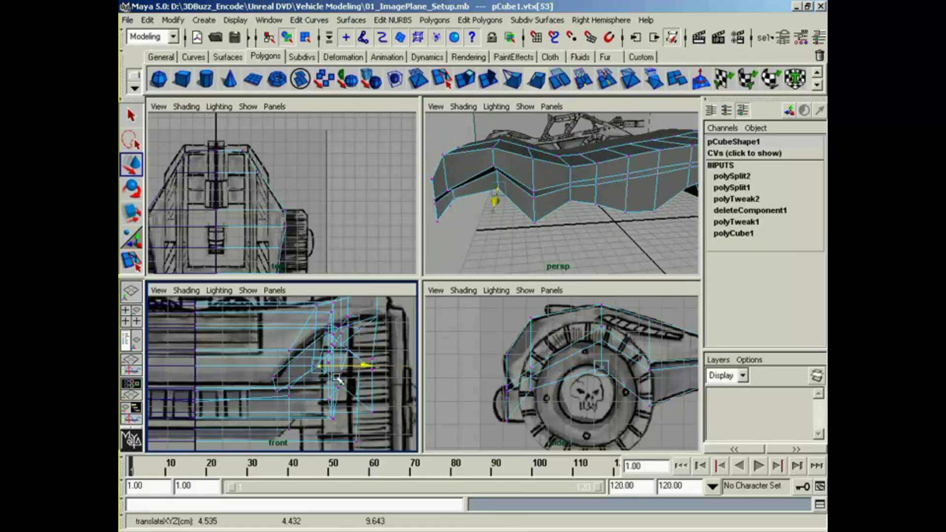
Step: Move the lower vertices at the front of the wheel arch outward in the front view
left_click_drag(493, 190, 509, 144, "alt")
left_click(507, 143)
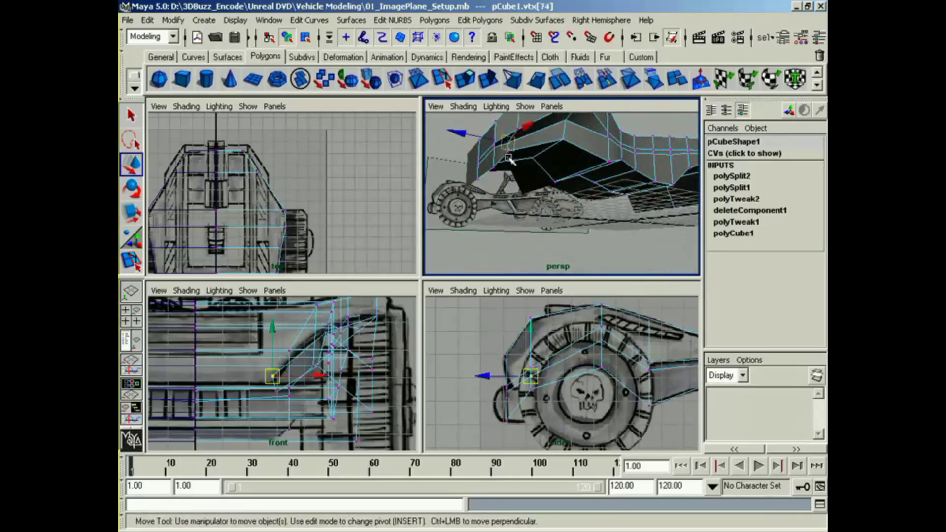
left_click(509, 158)
left_click_drag(321, 386, 353, 386)
Step: Lower the inner vertices at the front of the wheel arch and the bottom vertex beneath the fender's peak
left_click_drag(623, 152, 504, 171, "alt")
left_click(468, 149)
key("z")
left_click_drag(470, 135, 471, 145)
mouse_move(547, 189)
left_mouse_down("alt")
mouse_move(501, 184)
mouse_move(532, 181)
left_mouse_up("alt")
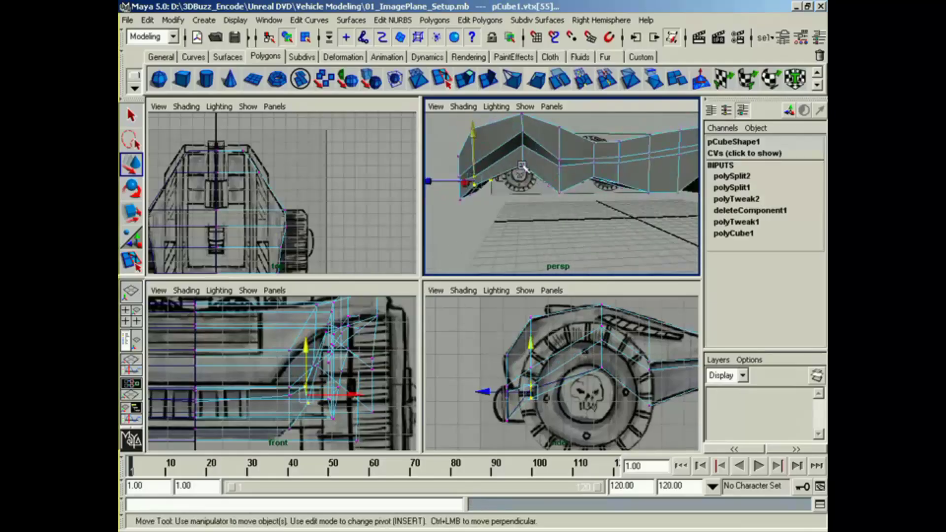
left_click(522, 166)
left_click_drag(603, 368, 604, 381)
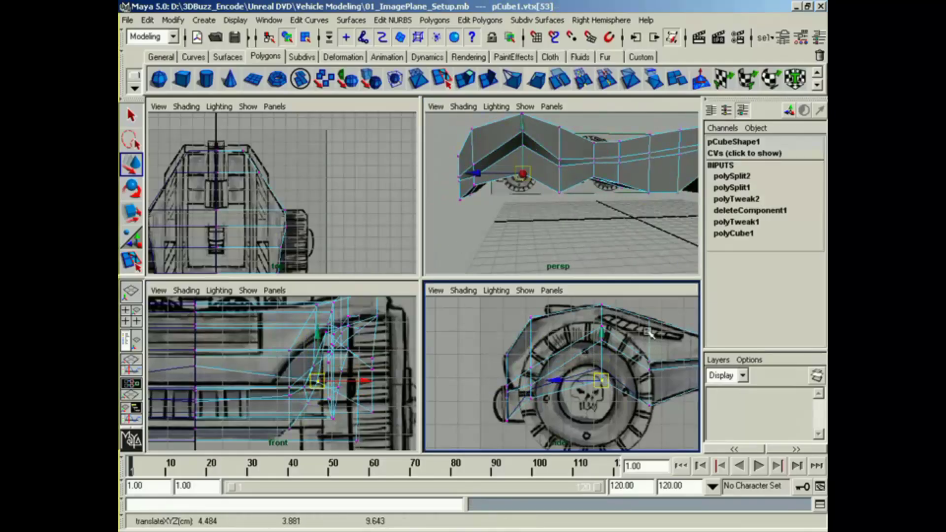
Step: Select the two lower vertices directly behind the front wheel and move them inward toward the body
middle_click_drag(649, 333, 615, 334, "alt")
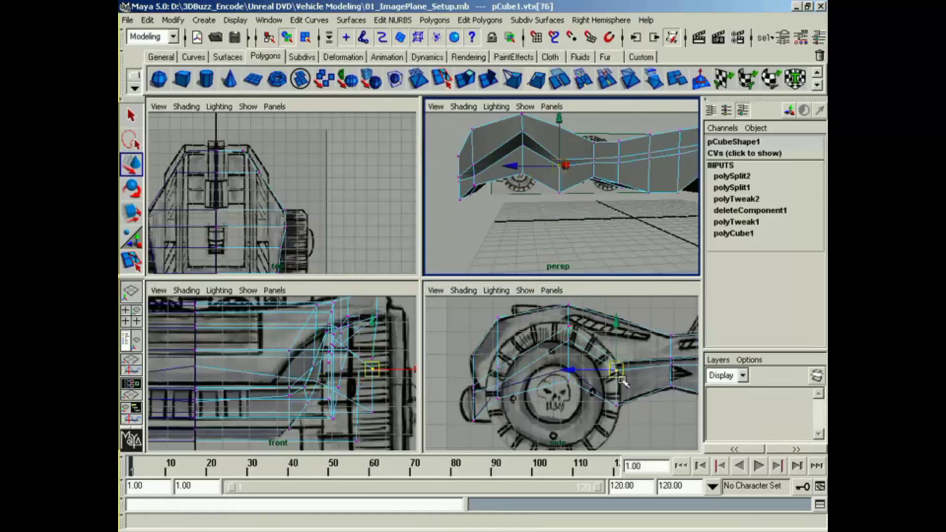
left_click(619, 407)
key("z")
left_click(617, 406, "shift")
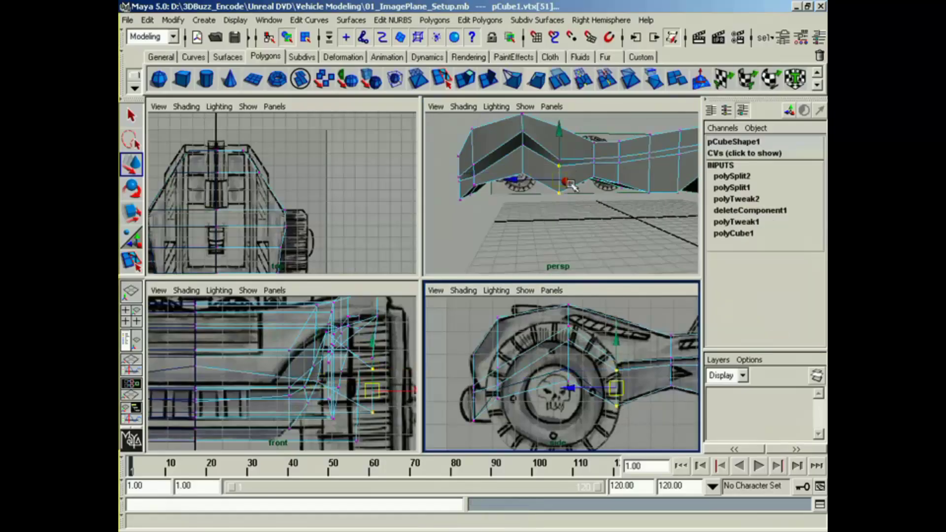
left_click_drag(566, 182, 645, 199, "alt")
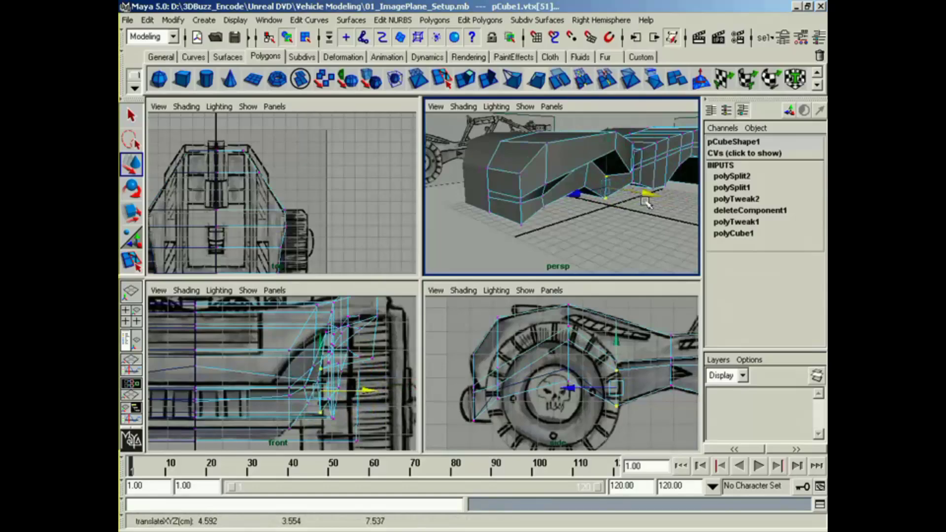
Step: Select the two inner vertices beneath the front fender's peak and shift them slightly further inward
mouse_move(589, 217)
left_mouse_down("alt")
mouse_move(535, 217)
mouse_move(598, 207)
left_mouse_up("alt")
left_click(554, 152)
left_click(553, 180, "shift")
left_click_drag(624, 170, 545, 192)
middle_click_drag(562, 203, 527, 206, "alt")
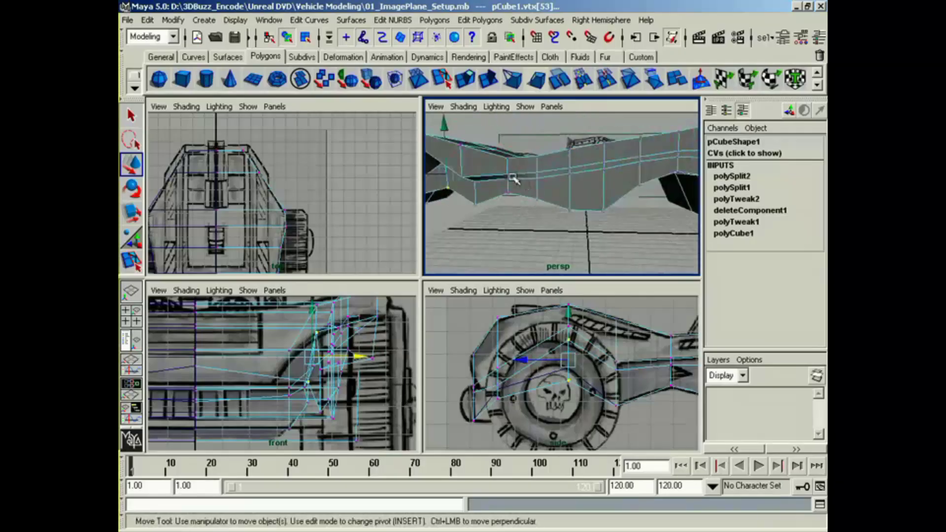
Step: Select the lower side vertices at the body's narrow point behind the front wheel and move them inward
middle_click_drag(594, 301, 493, 296, "alt")
left_click(512, 359)
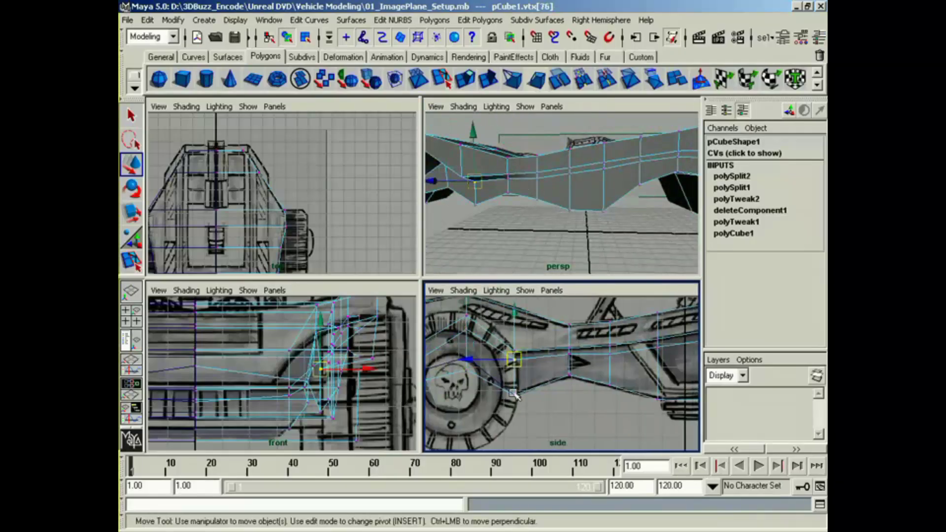
left_click(569, 363)
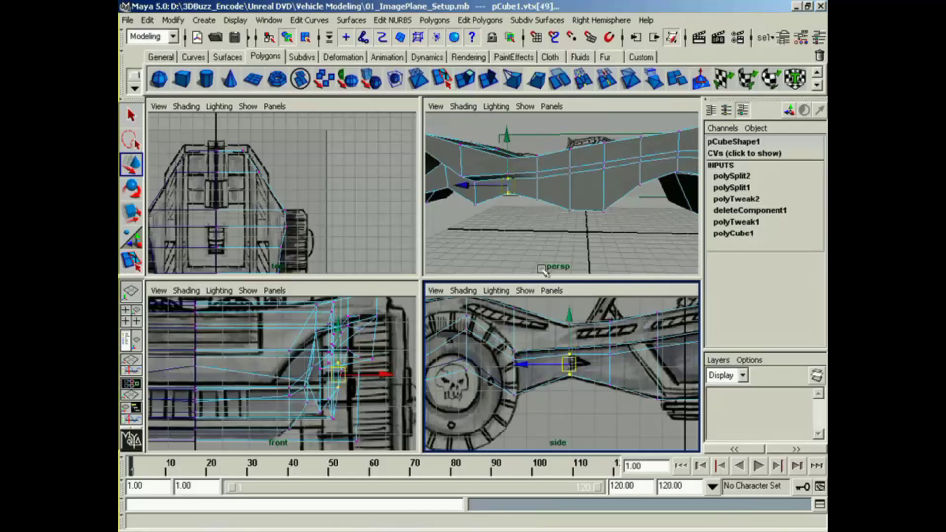
left_click_drag(571, 232, 578, 197, "alt")
right_click_drag(577, 197, 628, 200, "alt")
left_click_drag(628, 200, 581, 165, "alt")
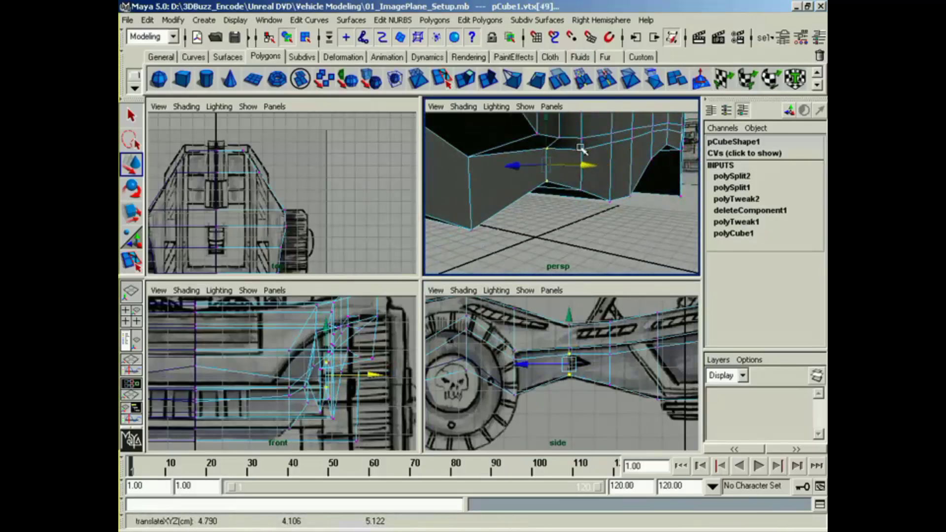
Step: Select the lower side vertices along the midsection, up to the front of the rear wheel, and move them inward together
left_click(581, 149)
left_click(582, 191, "shift")
middle_click_drag(619, 349, 514, 348, "alt")
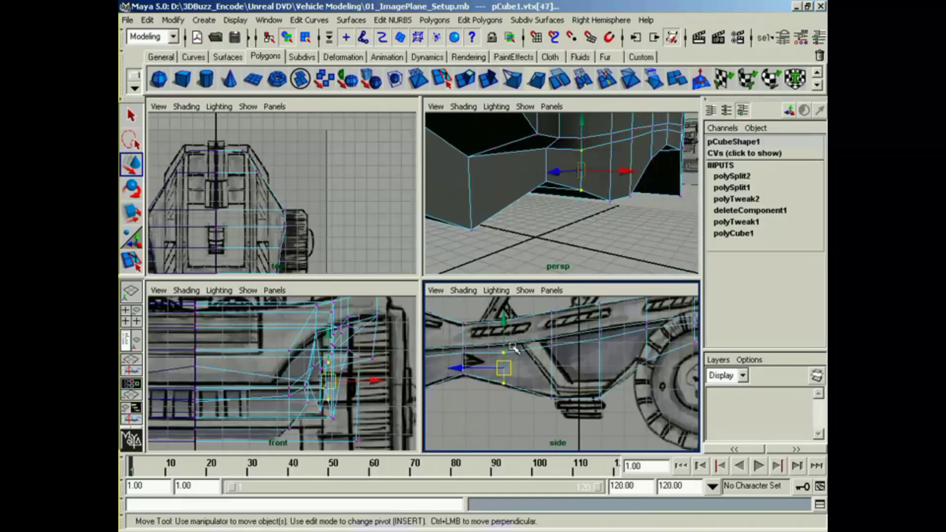
left_click_drag(544, 341, 571, 404)
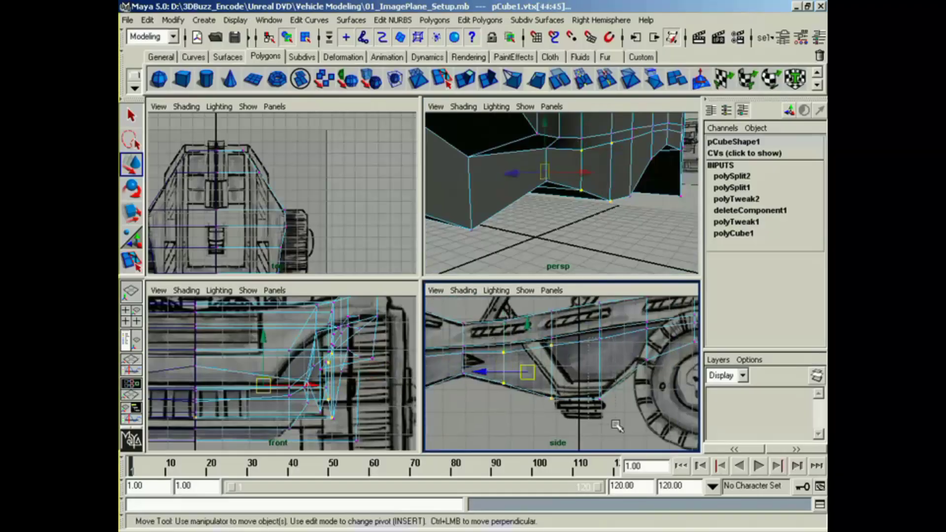
left_click_drag(589, 338, 616, 425, "shift")
middle_click_drag(617, 404, 554, 409, "alt")
left_click_drag(590, 361, 597, 380, "shift")
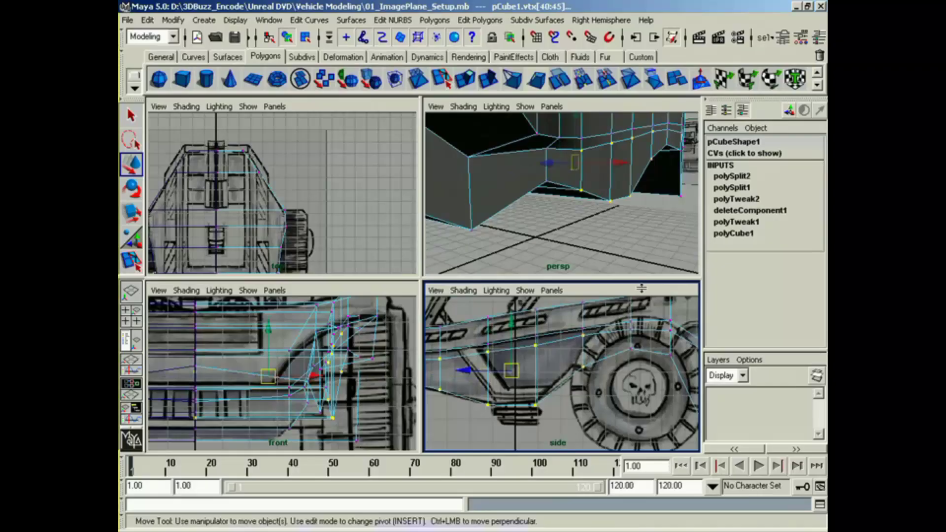
middle_click_drag(633, 166, 608, 173, "alt")
left_click_drag(608, 173, 549, 208, "alt")
Step: Select the lower vertices around the rear wheel arch and behind it, and move them inward toward the body
middle_click_drag(613, 374, 514, 380, "alt")
left_click_drag(569, 341, 581, 331)
left_click_drag(596, 364, 619, 464, "shift")
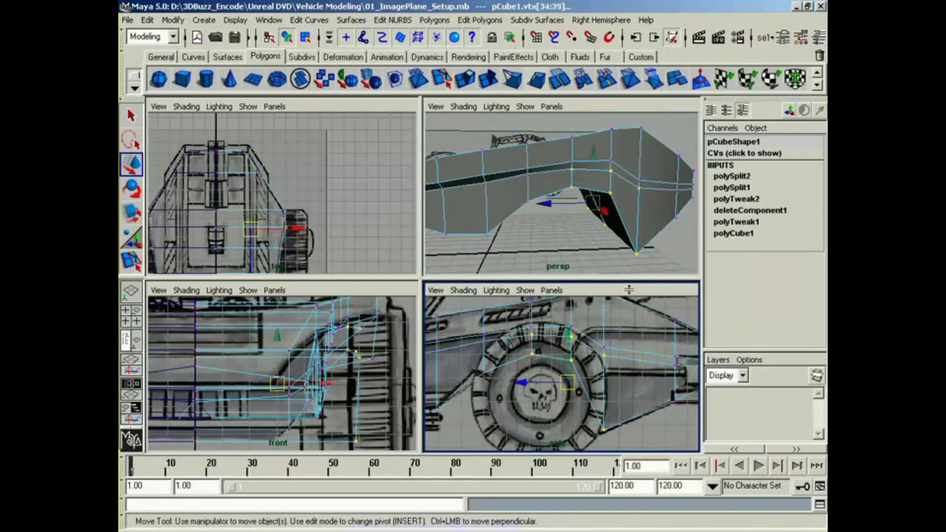
left_click_drag(578, 217, 495, 212, "alt")
Step: Select the two lower vertices at the front edge of the rear wheel arch and shift them further inward
left_click(526, 174)
left_click(542, 198)
middle_click_drag(495, 212, 528, 211, "alt")
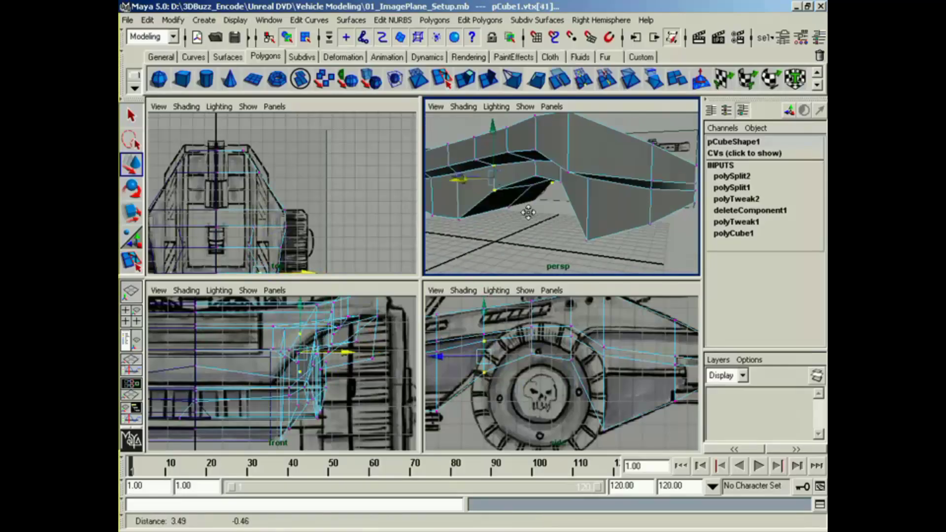
left_click_drag(552, 209, 563, 188, "alt")
left_click_drag(579, 183, 600, 215, "alt")
middle_click_drag(599, 215, 634, 209, "alt")
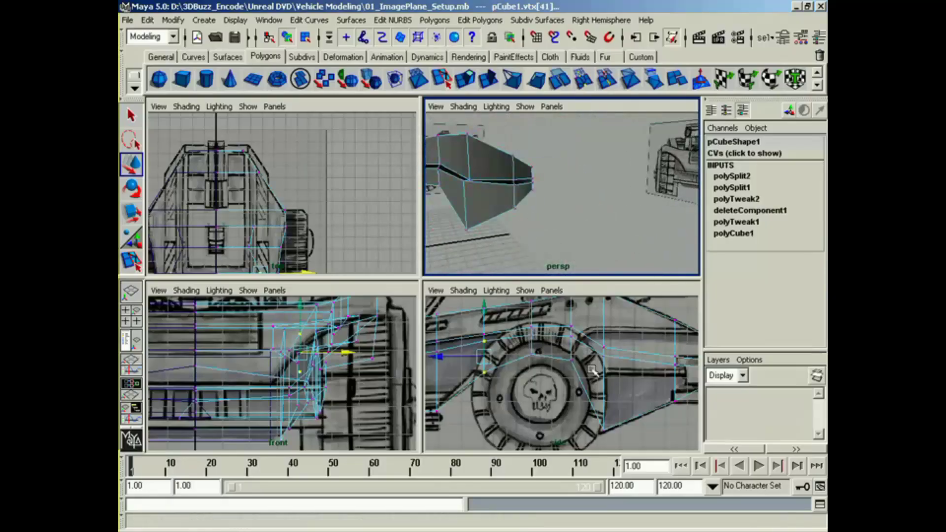
middle_click_drag(429, 355, 612, 359, "alt")
middle_click_drag(292, 233, 312, 166, "alt")
left_click_drag(571, 216, 467, 226, "alt")
middle_click_drag(466, 227, 555, 197, "alt")
left_click_drag(556, 197, 496, 187, "alt")
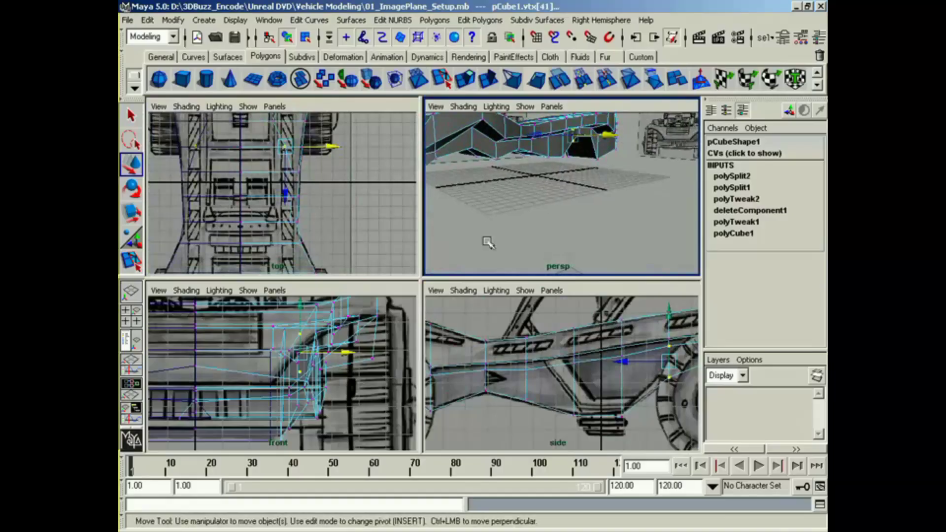
Step: Select the single inner vertex at the front of the front wheel arch and raise it slightly
middle_click_drag(512, 386, 713, 342, "alt")
middle_click_drag(565, 382, 569, 403, "alt")
left_click(516, 367)
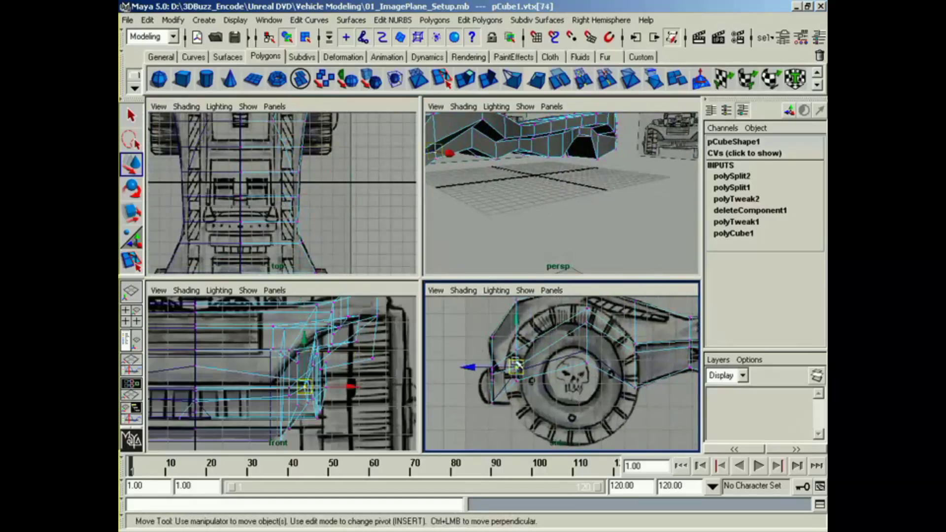
left_click_drag(516, 355, 515, 349)
middle_click_drag(535, 176, 580, 204, "alt")
left_click_drag(579, 202, 542, 230, "alt")
Step: Select the row of top vertices near the base of the front roll-cage strut and move it forward to match the top reference
middle_click_drag(272, 210, 250, 256, "alt")
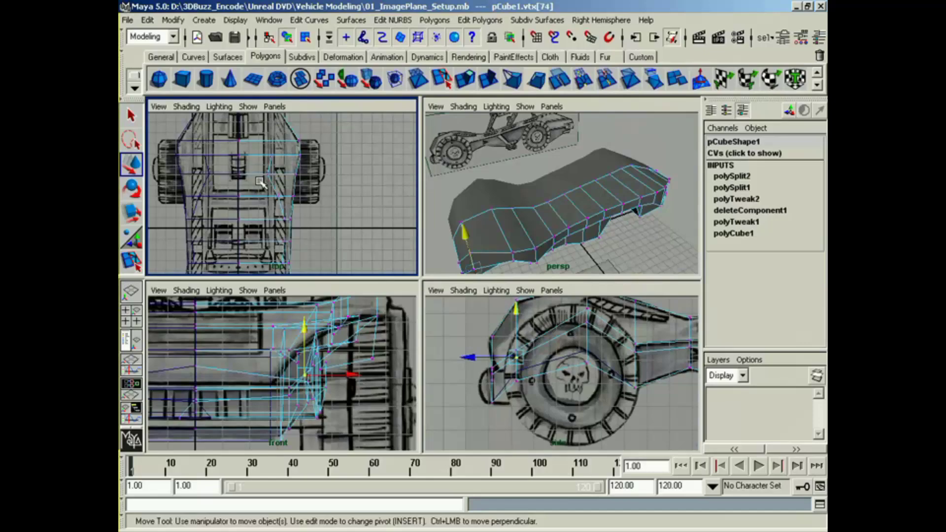
mouse_move(212, 143)
middle_mouse_down("alt")
mouse_move(210, 215)
mouse_move(219, 216)
middle_mouse_up("alt")
middle_click_drag(673, 372, 598, 407, "alt")
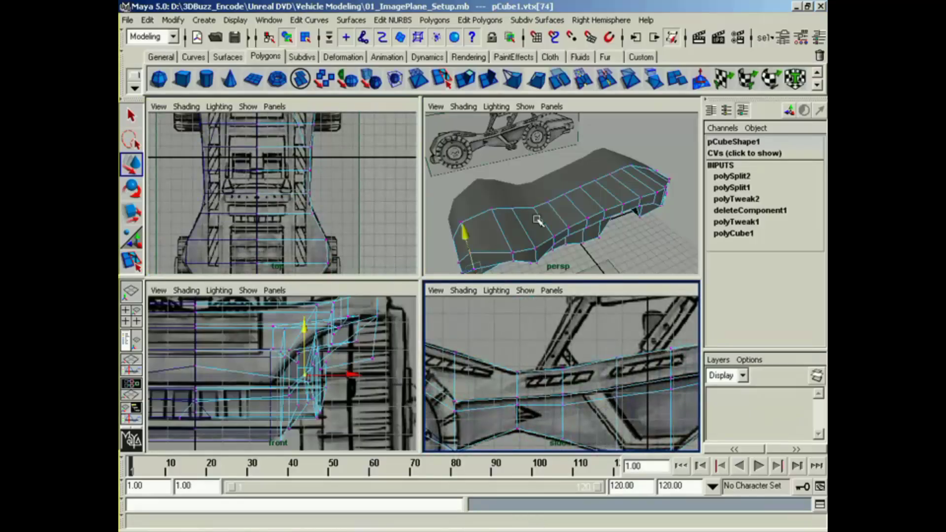
mouse_move(322, 218)
middle_mouse_down("alt")
mouse_move(363, 211)
mouse_move(334, 216)
middle_mouse_up("alt")
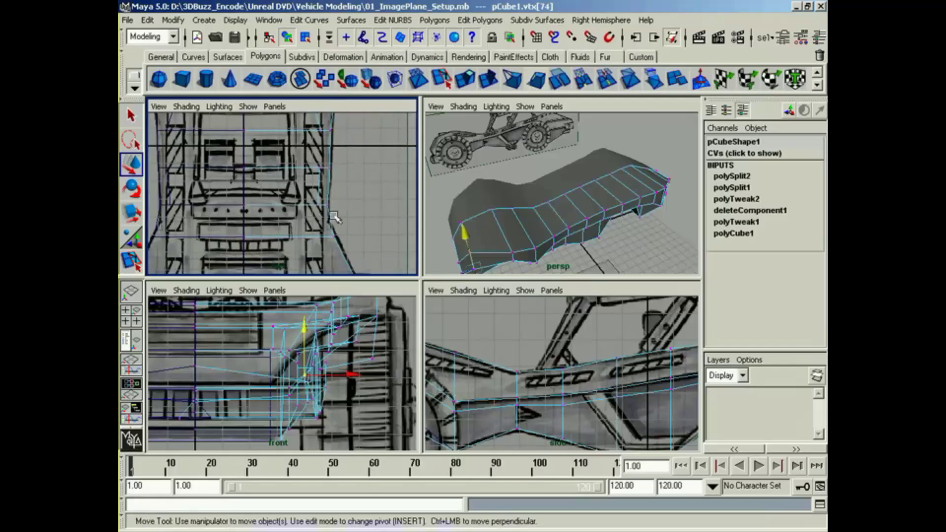
left_click_drag(226, 226, 152, 223)
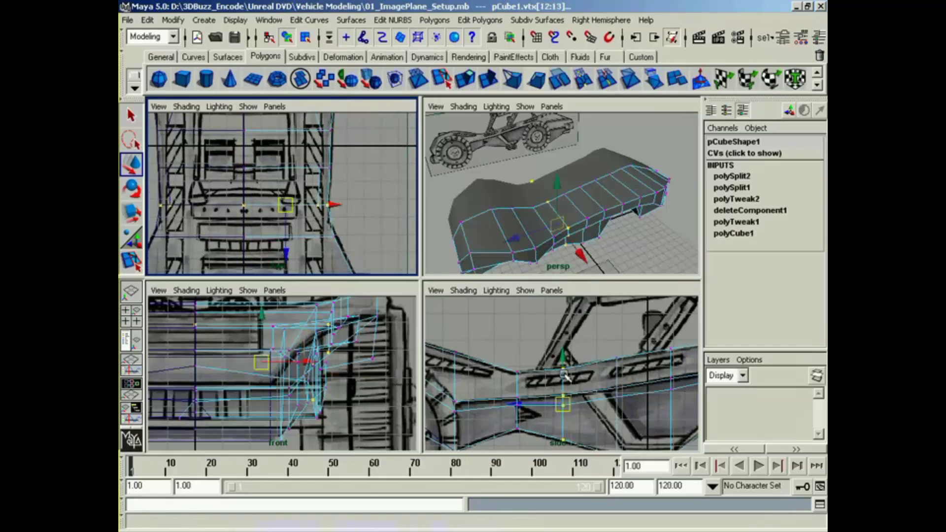
middle_click_drag(564, 374, 564, 371, "alt")
left_click_drag(552, 357, 573, 376)
middle_click_drag(289, 236, 287, 229, "alt")
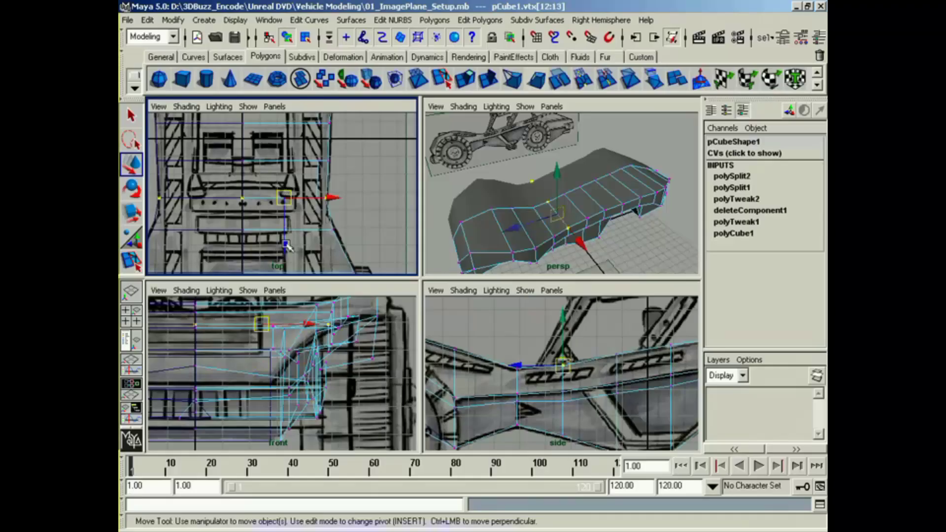
left_click_drag(287, 247, 287, 248)
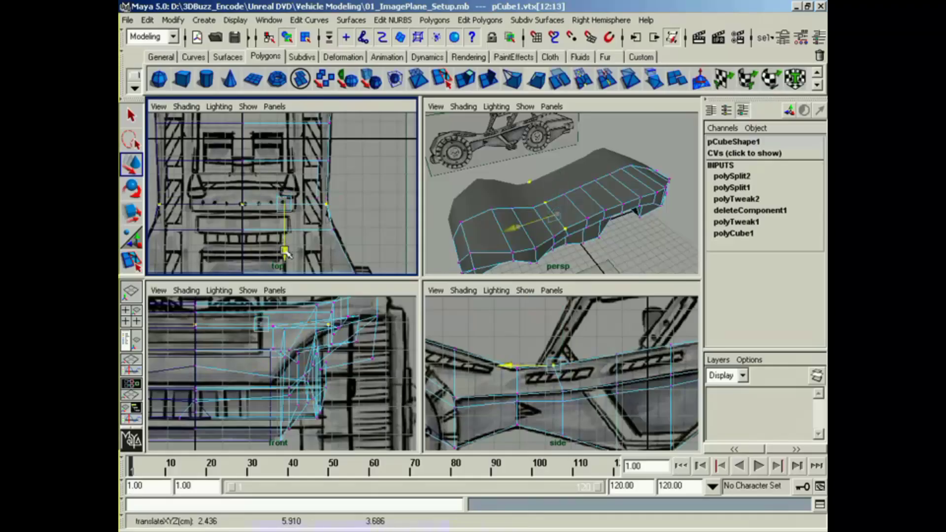
left_click_drag(286, 254, 285, 259)
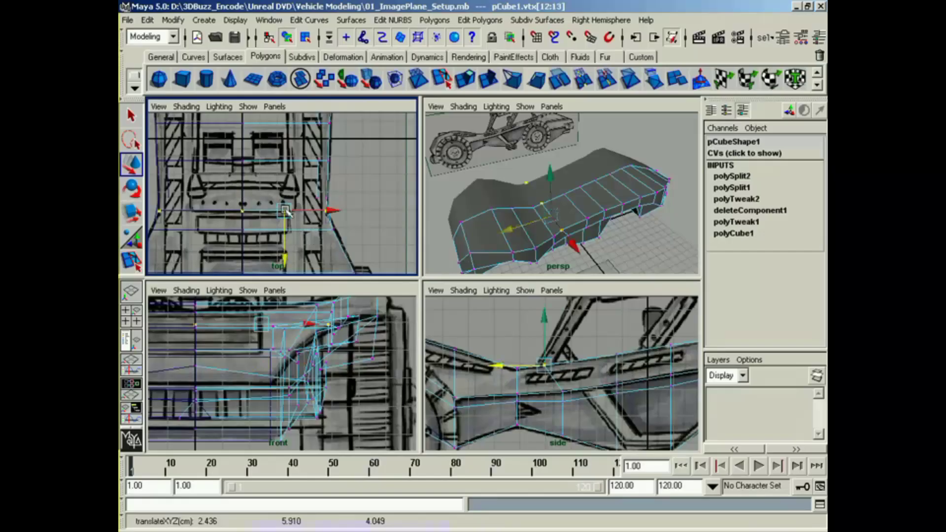
mouse_move(279, 216)
middle_mouse_down("alt")
mouse_move(294, 180)
mouse_move(288, 227)
middle_mouse_up("alt")
mouse_move(302, 259)
left_mouse_down()
mouse_move(306, 229)
mouse_move(300, 251)
left_mouse_up()
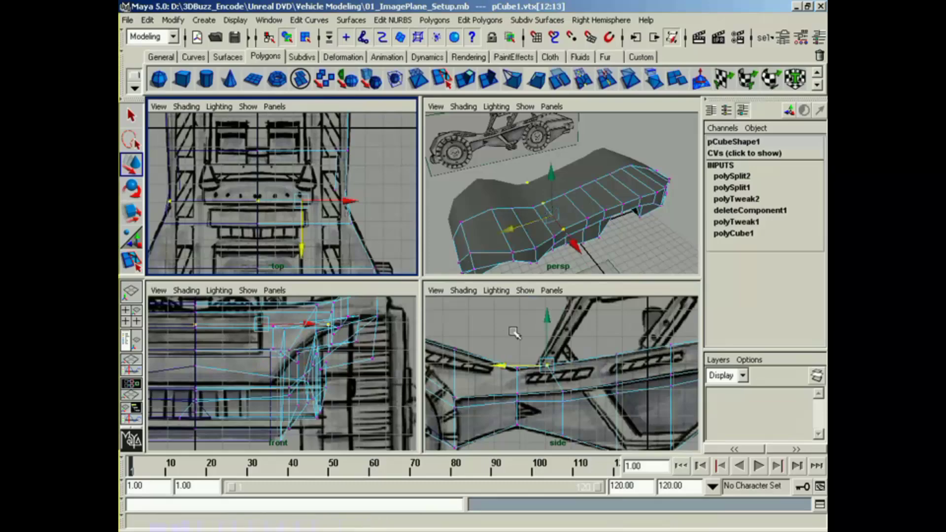
Step: Move the two side vertices directly below the shifted top row forward to line up with it
left_click_drag(576, 245, 565, 247, "alt")
left_click(561, 372)
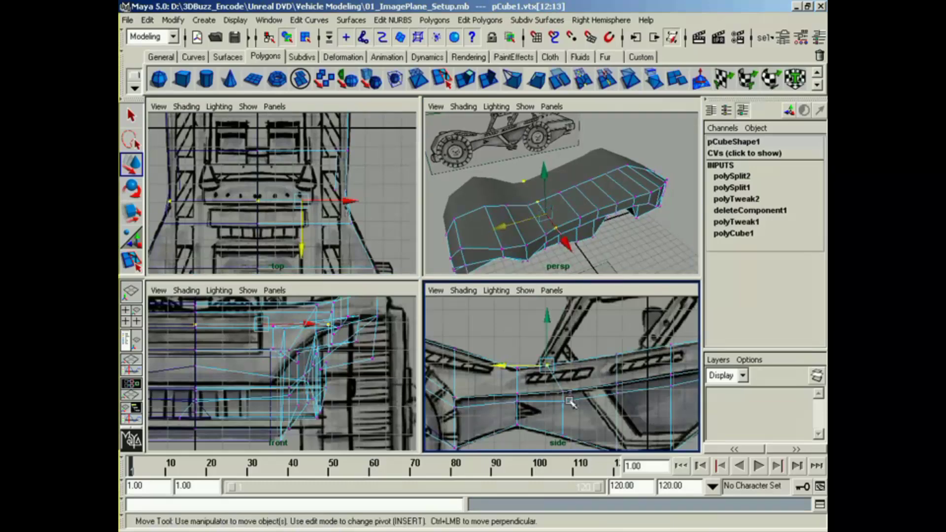
left_click(540, 392)
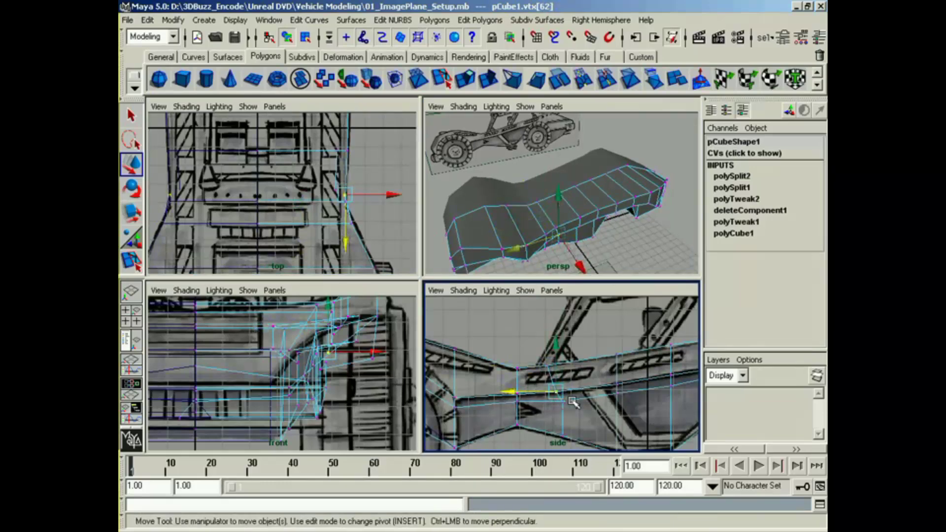
left_click(563, 402)
left_click_drag(563, 235, 527, 211, "alt")
middle_click_drag(527, 210, 514, 213, "alt")
right_click_drag(514, 213, 552, 220, "alt")
mouse_move(518, 192)
right_mouse_down()
mouse_move(521, 210)
mouse_move(518, 194)
right_mouse_up()
Step: Try to move the column of vertices near the body's rear end backward in the side view, and undo the move
middle_click_drag(342, 120, 347, 251, "alt")
middle_click_drag(339, 171, 337, 259, "alt")
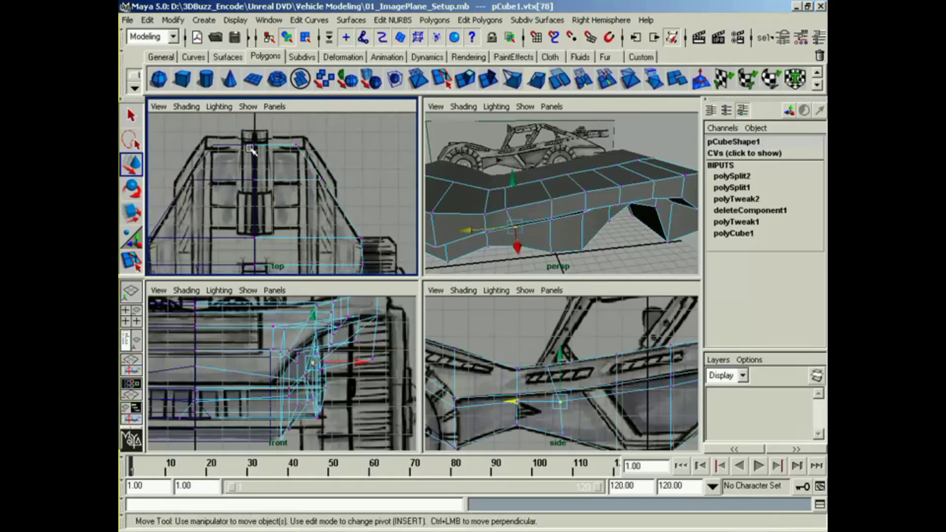
middle_click_drag(630, 191, 556, 225, "alt")
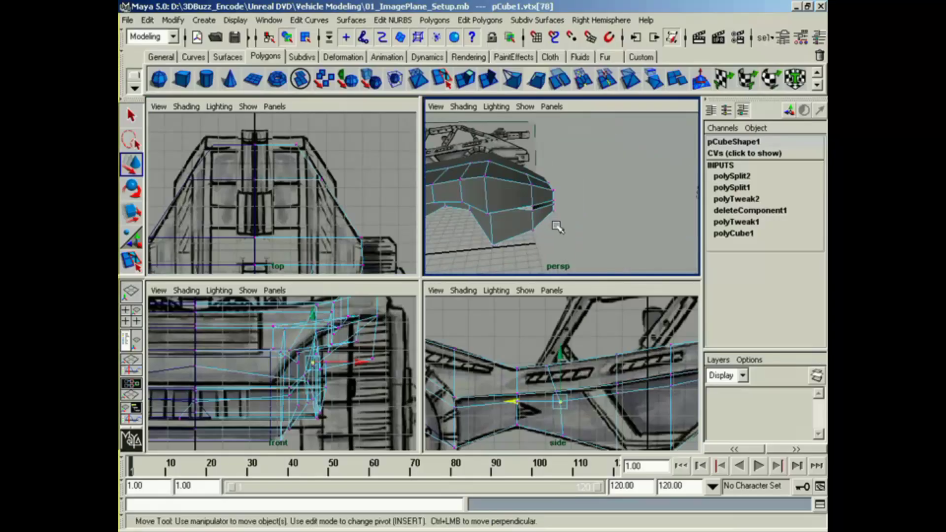
left_click_drag(555, 225, 534, 216, "alt")
middle_click_drag(659, 387, 436, 367, "alt")
middle_click_drag(542, 368, 530, 393, "alt")
left_click_drag(549, 321, 584, 441)
left_click_drag(551, 378, 578, 387)
key("ctrl+z")
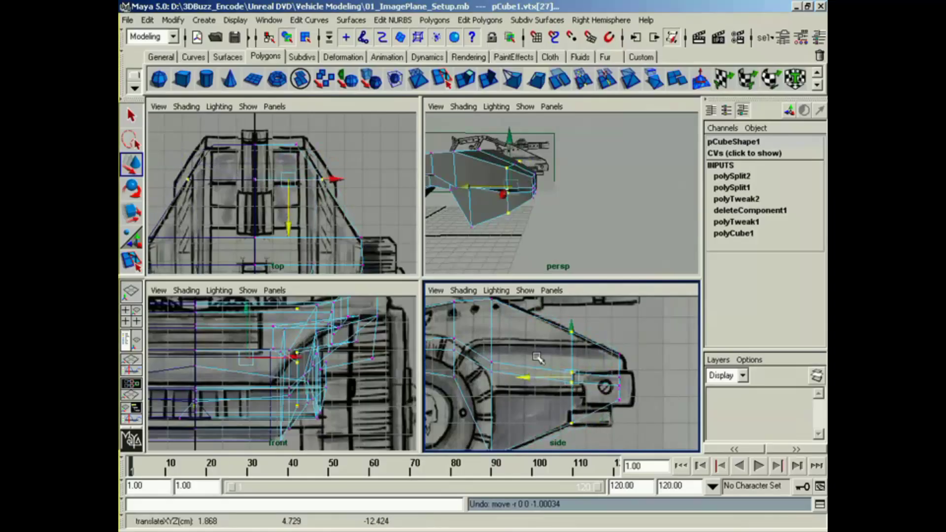
middle_click_drag(540, 373, 550, 375, "alt")
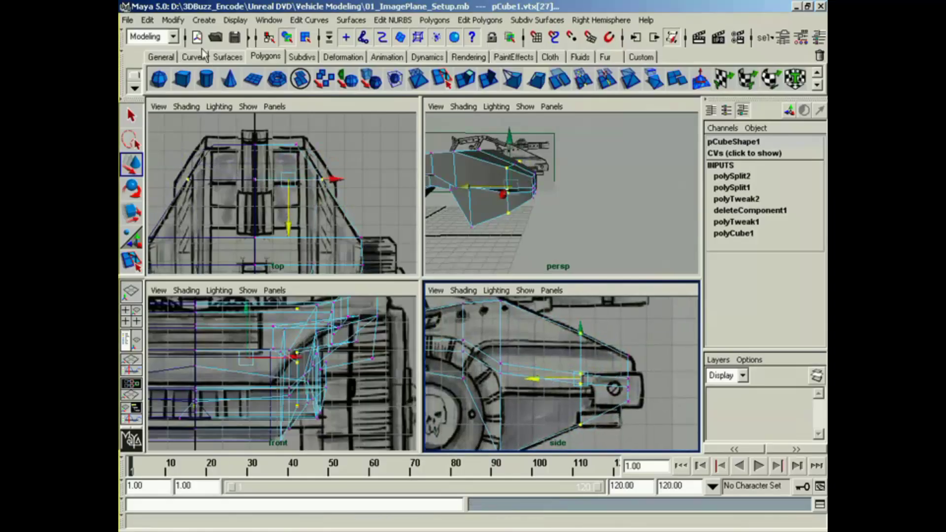
Step: Set Backface Culling to Off in the custom polygon display options for the selected body mesh
left_click(229, 21)
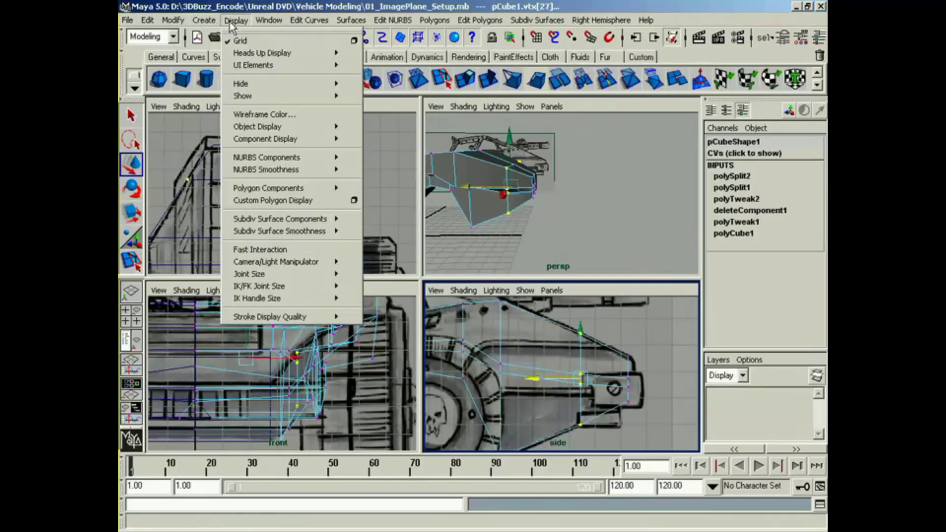
left_click(354, 201)
left_click(497, 383)
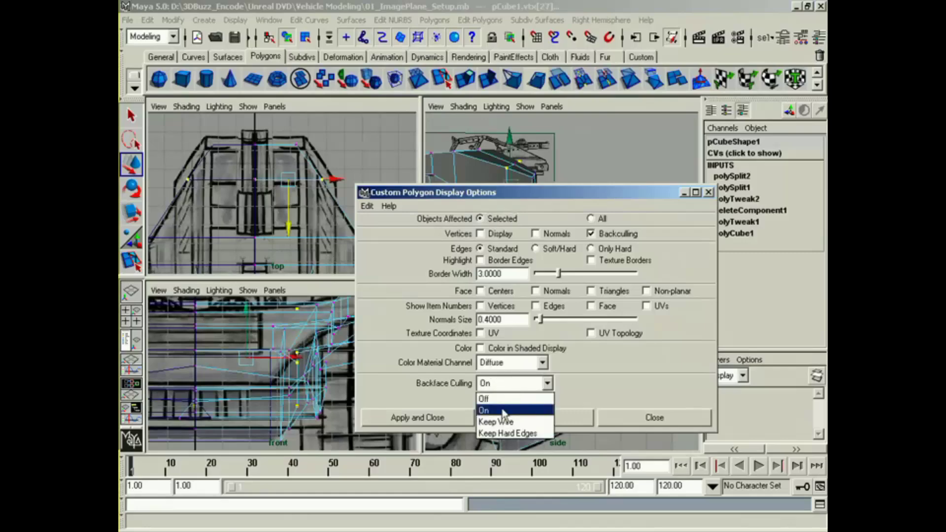
left_click(495, 396)
left_click(463, 419)
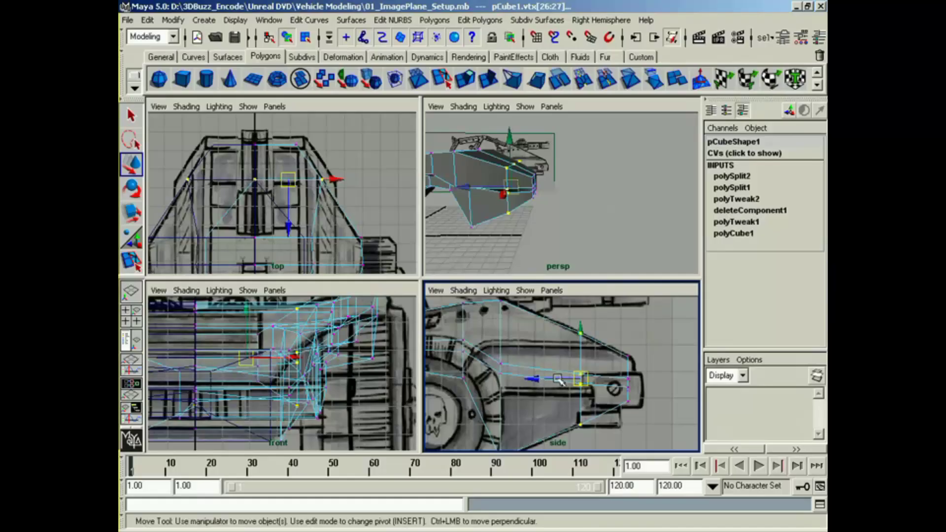
Step: Move the vertex column near the rear end backward, and adjust its vertices vertically to follow the side reference outline
left_click_drag(558, 379, 593, 388)
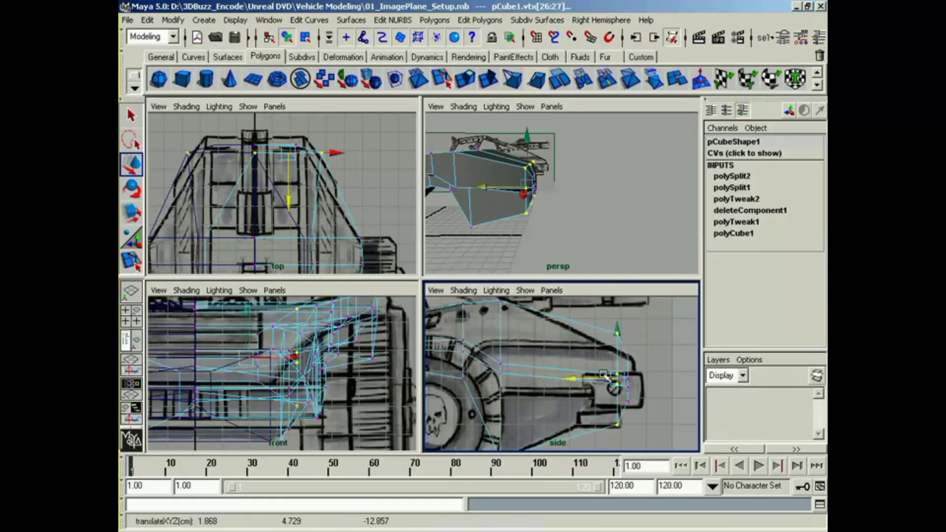
left_click_drag(602, 321, 621, 341)
left_click(617, 321)
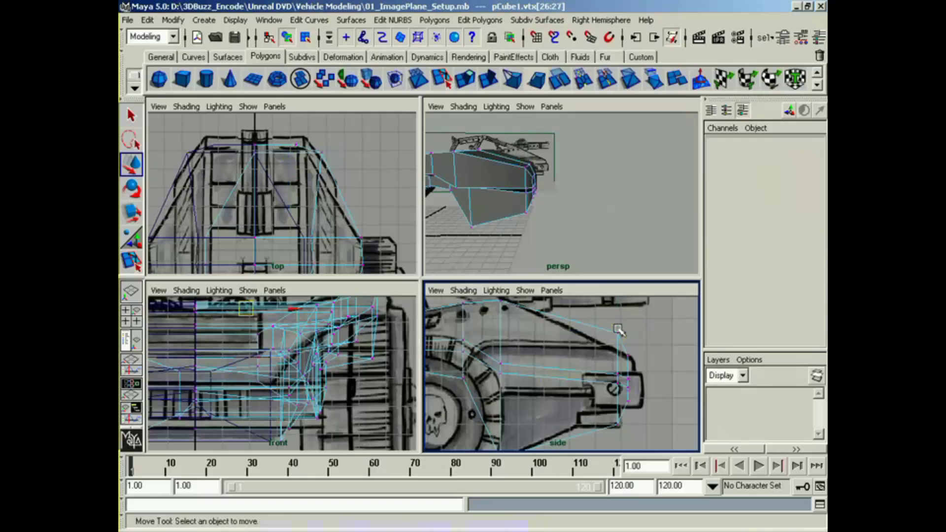
key("z")
left_click_drag(605, 434, 617, 365)
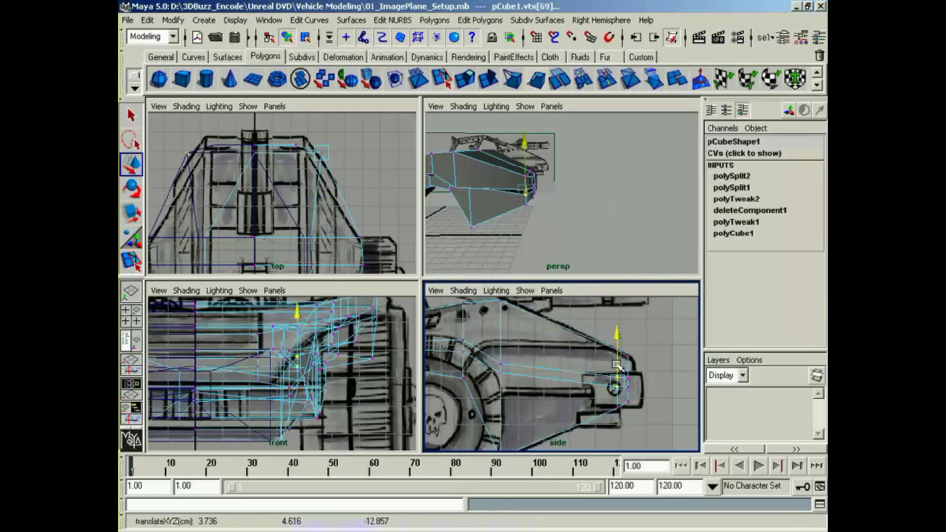
Step: Switch the body mesh to face selection mode
middle_click_drag(500, 153, 524, 196, "alt")
left_click_drag(524, 197, 557, 246, "alt")
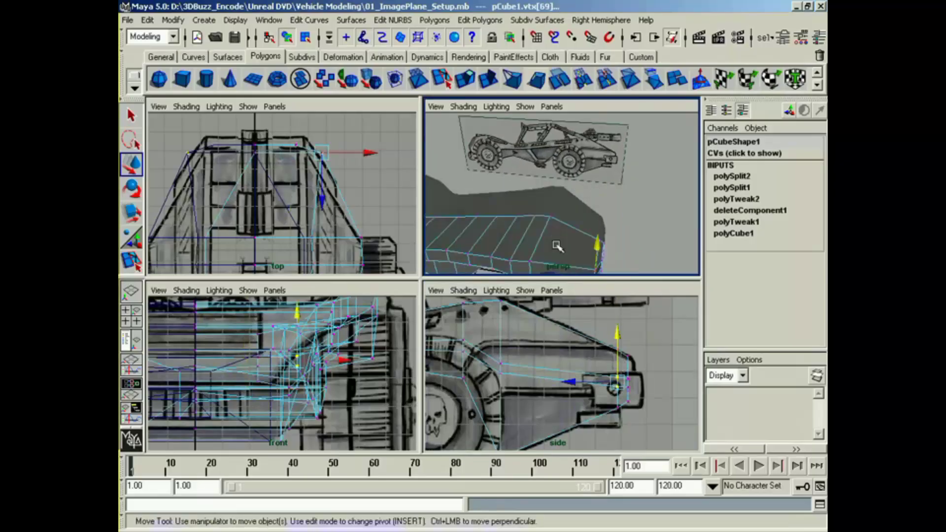
right_click(557, 245)
right_click_drag(558, 246, 561, 278)
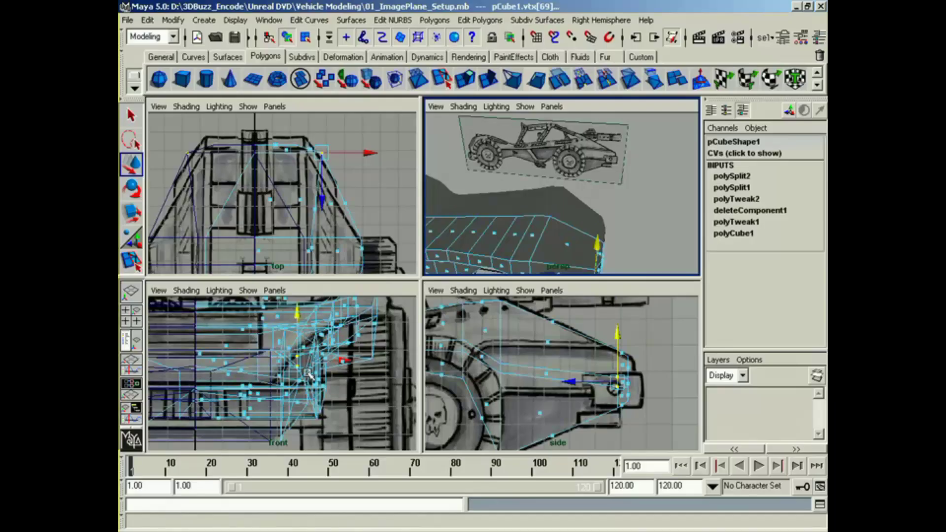
middle_click_drag(308, 375, 311, 424, "alt")
middle_click_drag(308, 231, 304, 187, "alt")
middle_click_drag(506, 258, 561, 254, "alt")
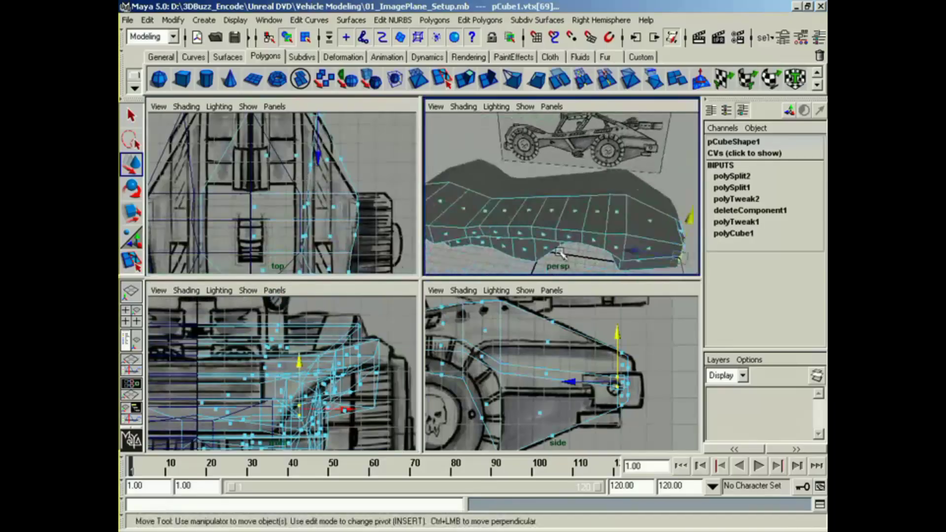
left_click_drag(559, 252, 580, 237, "alt")
middle_click_drag(510, 334, 512, 336, "alt")
middle_click_drag(254, 232, 253, 81, "alt")
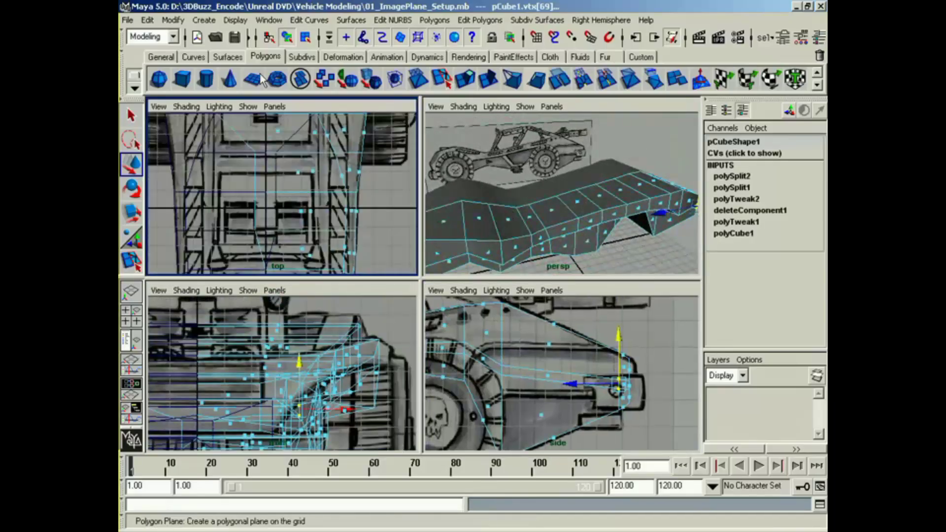
Step: Select the strip of top faces running from the midsection back over the rear slope on the original body half
middle_click_drag(299, 256, 300, 190, "alt")
left_click(477, 219)
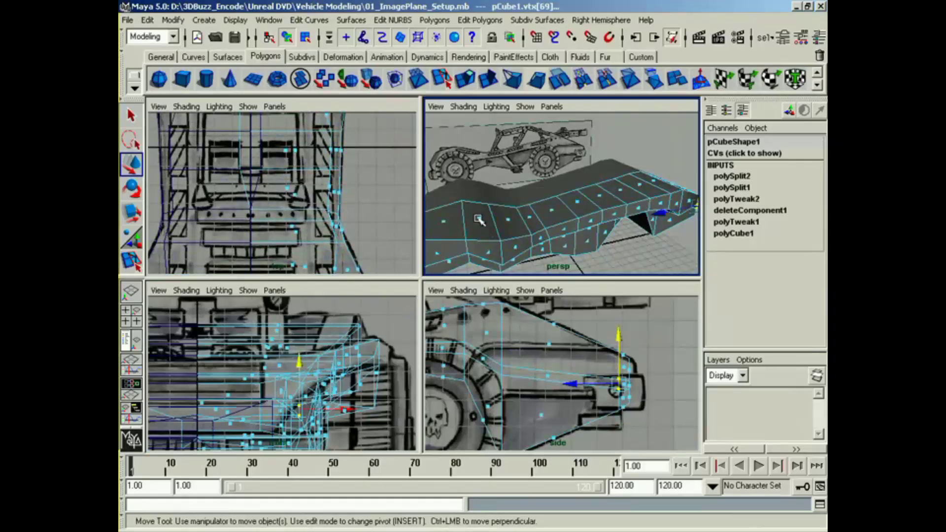
left_click(525, 222)
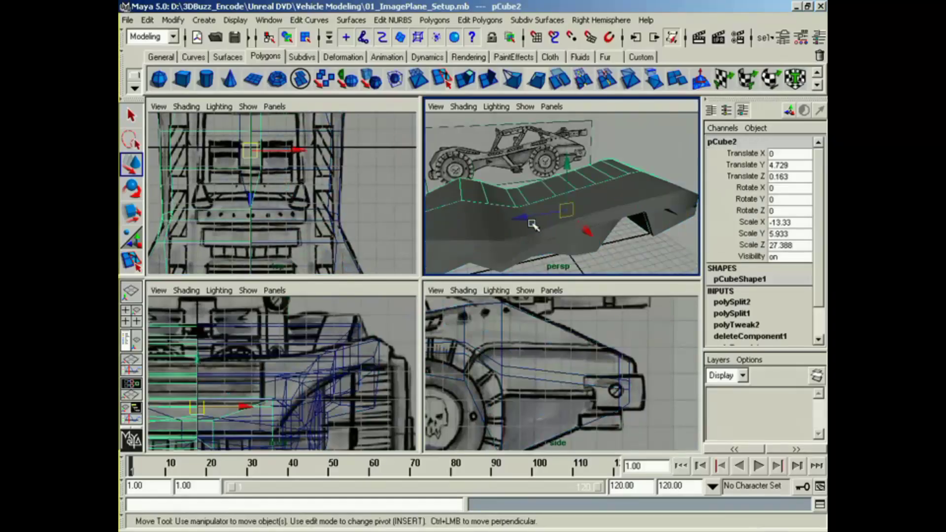
key("z")
left_click(529, 217)
middle_click_drag(339, 222, 340, 208, "alt")
left_click(550, 211)
left_click(552, 212)
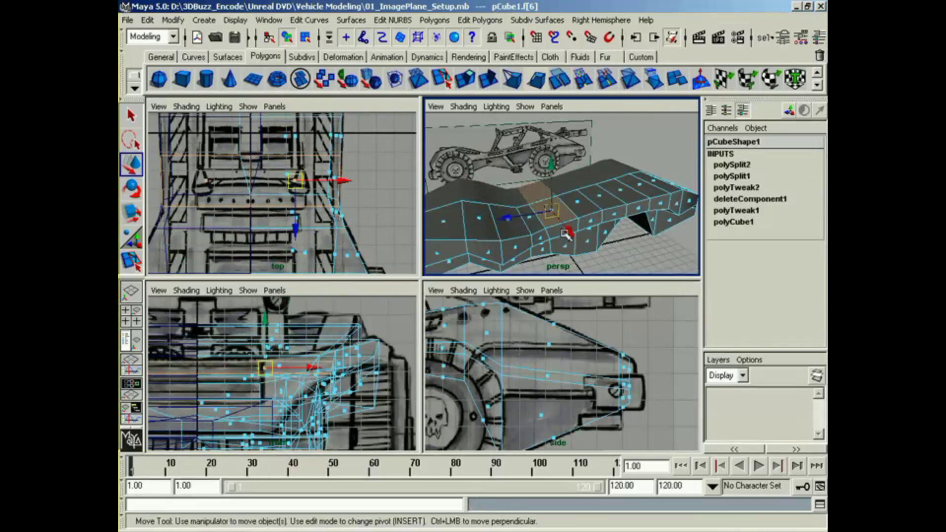
middle_click_drag(525, 359, 702, 345, "alt")
mouse_move(562, 383)
middle_mouse_down("alt")
mouse_move(637, 404)
mouse_move(702, 403)
middle_mouse_up("alt")
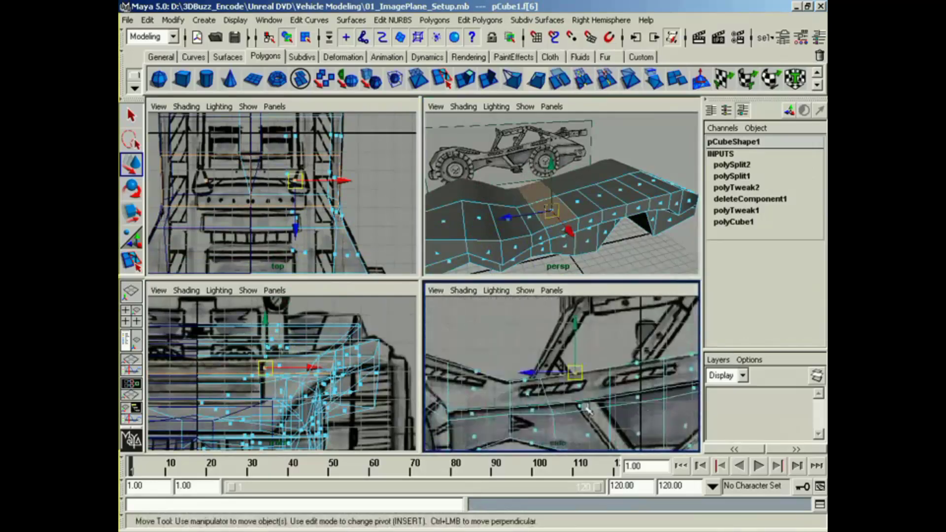
left_click(578, 202)
left_click(599, 197, "shift")
left_click(620, 190, "shift")
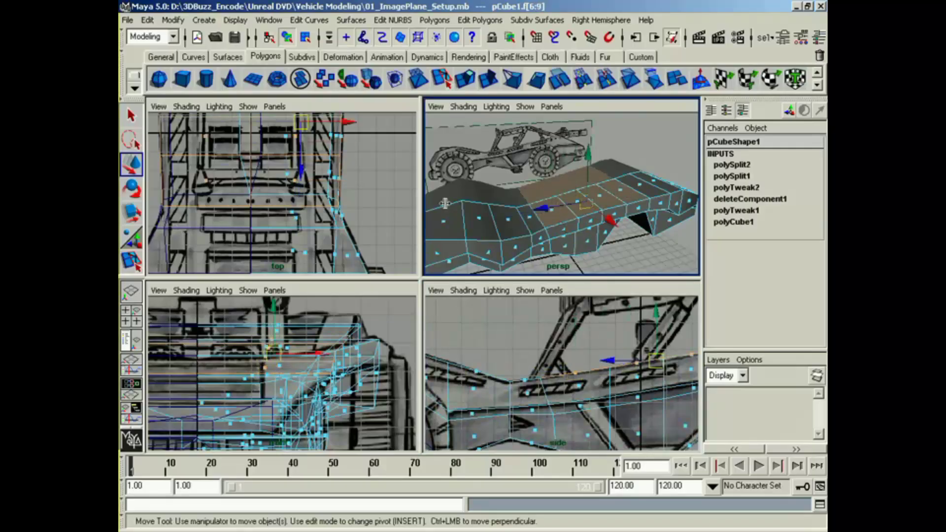
middle_click_drag(299, 147, 288, 230, "alt")
middle_click_drag(275, 176, 262, 265, "alt")
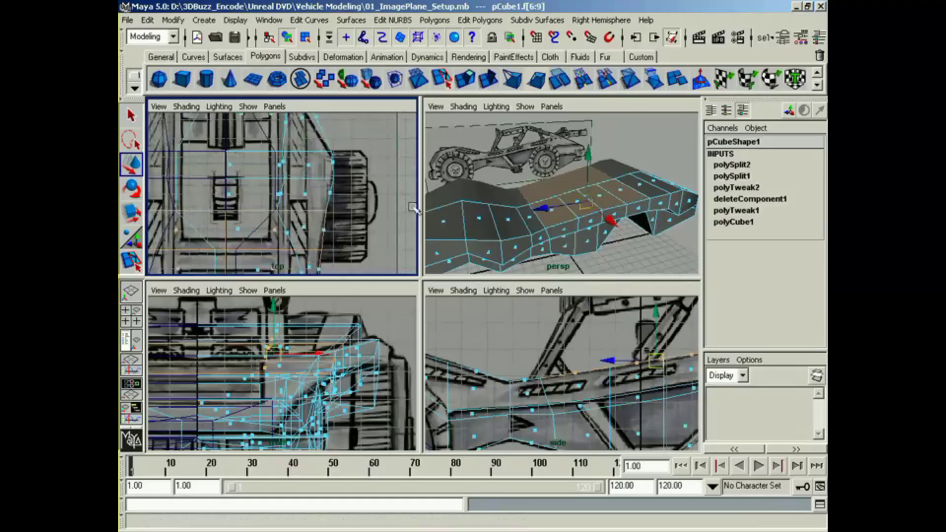
left_click(649, 183, "shift")
left_click_drag(649, 183, 623, 221, "alt")
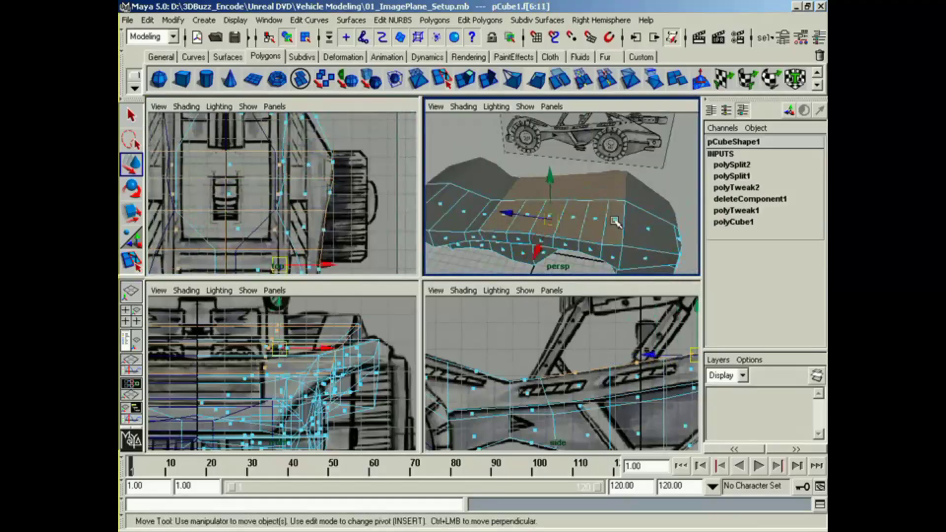
left_click(645, 226, "shift")
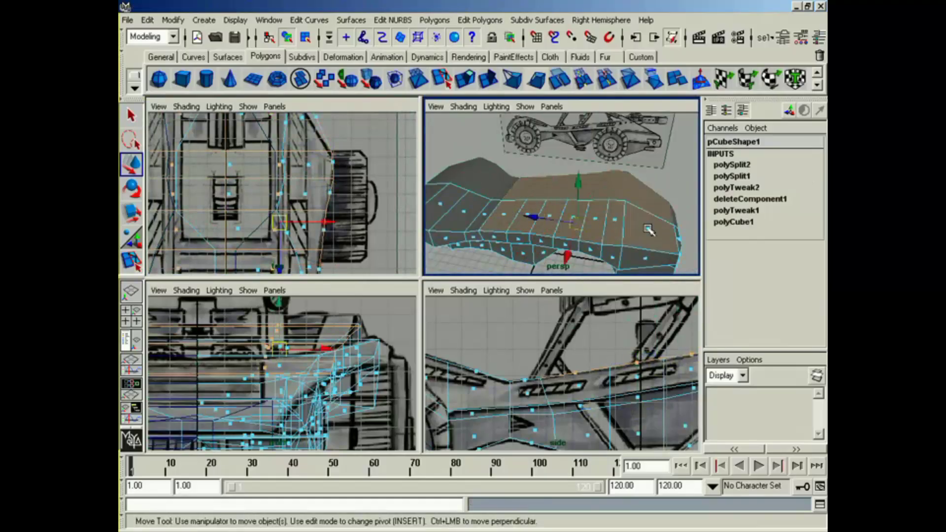
mouse_move(645, 226)
left_mouse_down("alt")
mouse_move(602, 250)
mouse_move(630, 236)
left_mouse_up("alt")
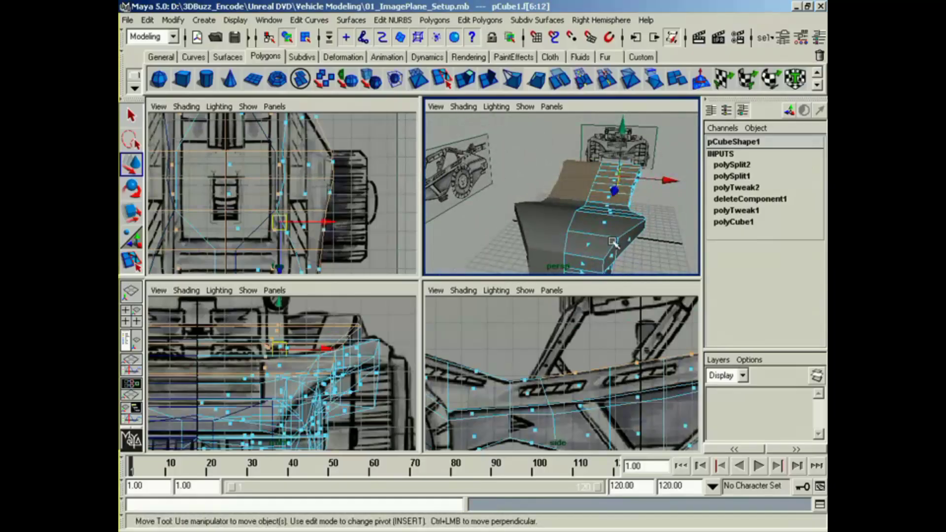
Step: Cut the original body half lengthwise with a vertical Cut Faces line just outside the centerline in the front view
middle_click_drag(345, 223, 361, 175, "alt")
right_click_drag(361, 174, 295, 195, "alt")
left_click_drag(472, 212, 481, 152, "alt")
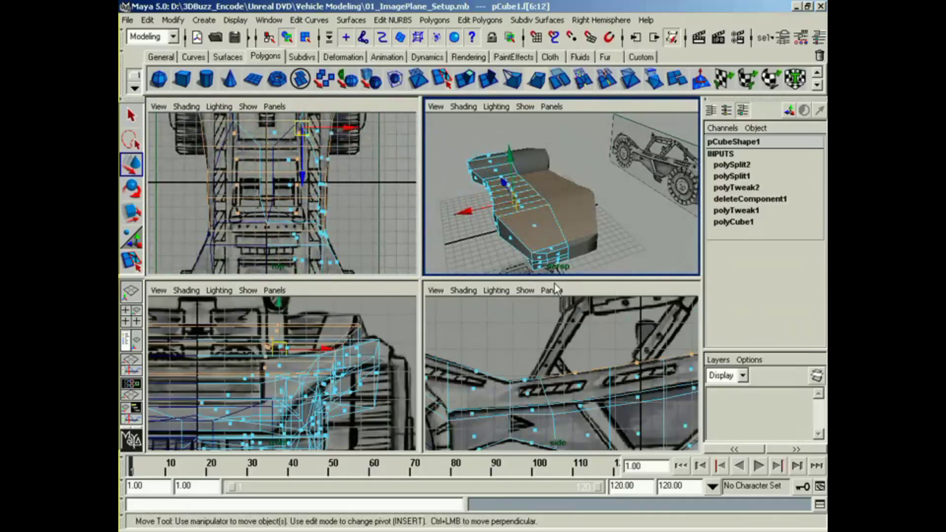
left_click_drag(522, 220, 640, 217, "alt")
left_click_drag(503, 236, 562, 214, "alt")
middle_click_drag(319, 393, 324, 366, "alt")
right_click_drag(323, 364, 314, 434)
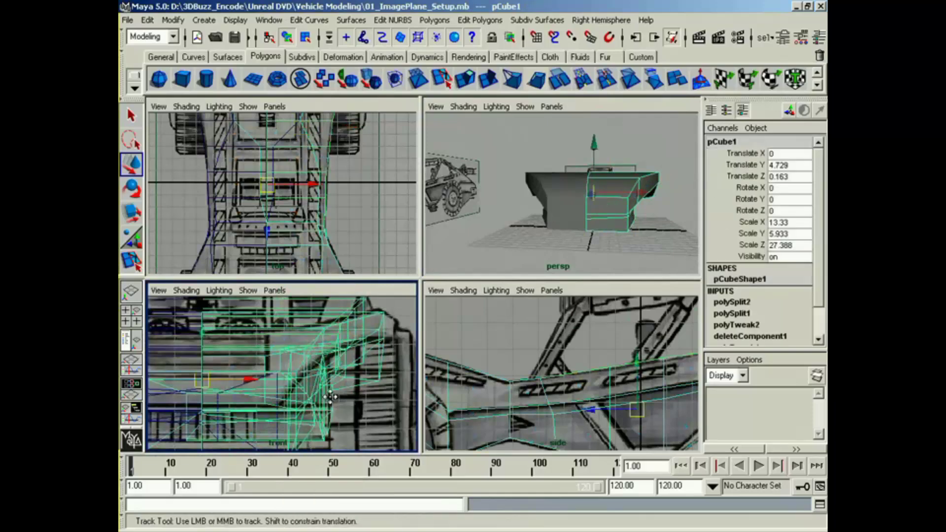
middle_click_drag(316, 424, 275, 396, "alt")
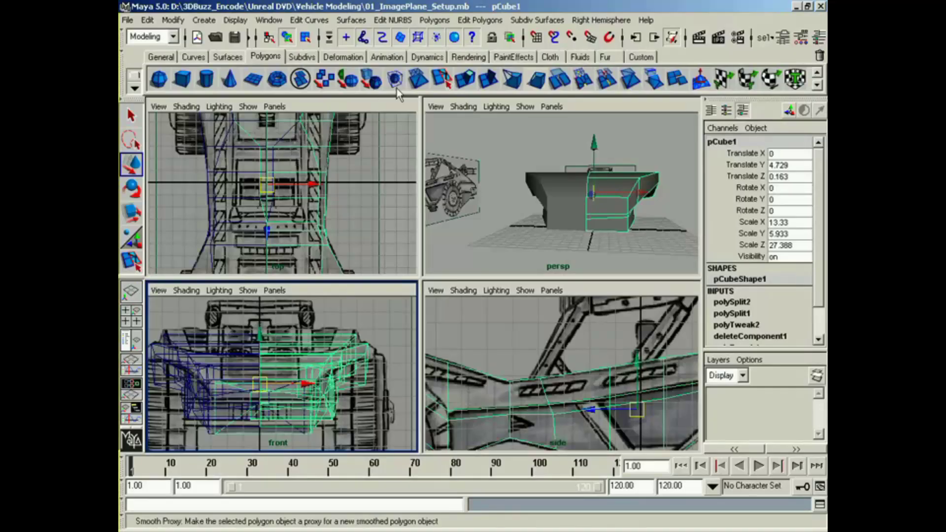
left_click(561, 79)
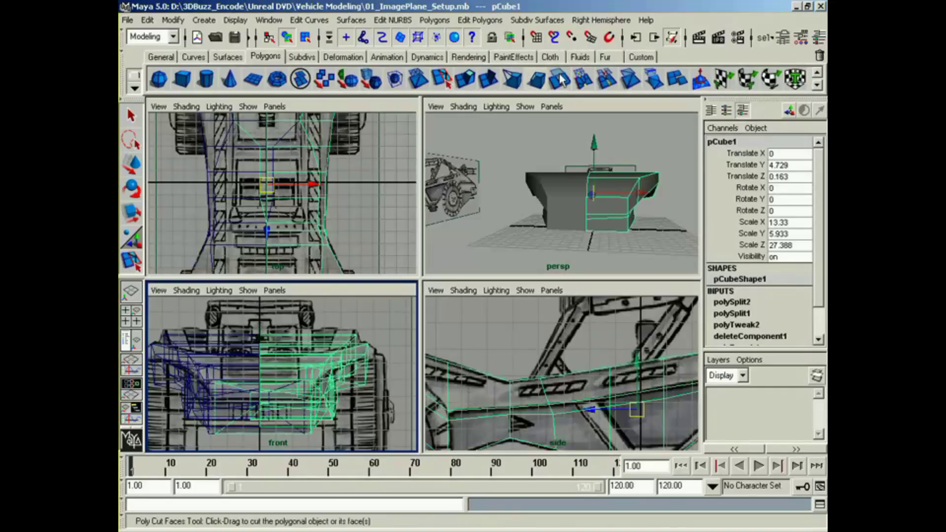
middle_click_drag(313, 387, 338, 376, "alt")
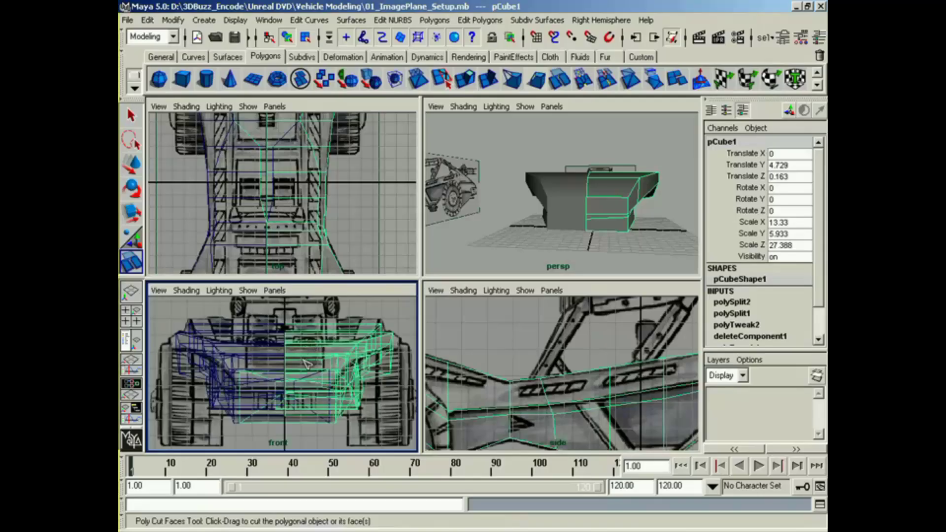
left_click_drag(302, 393, 302, 395, "shift")
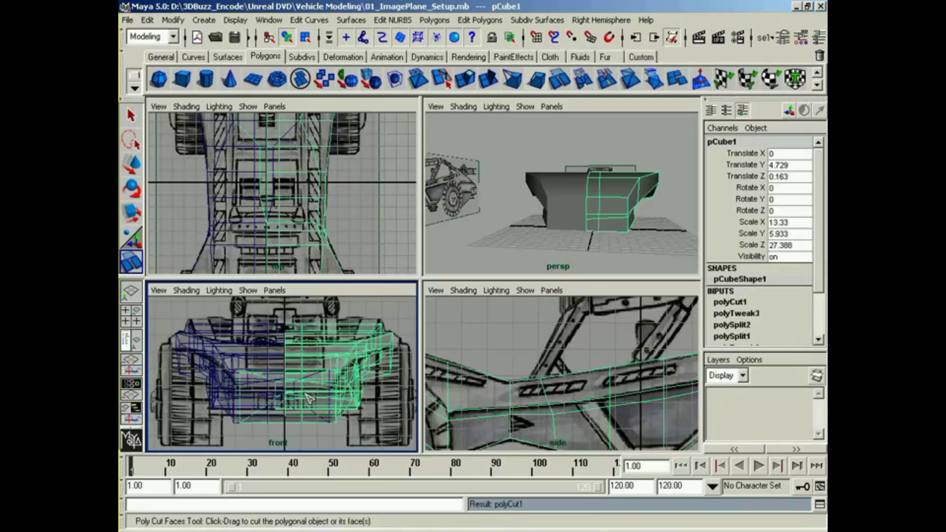
Step: Move the stray lower vertices lying across the middle back onto the body's centerline in the top view
mouse_move(661, 203)
left_mouse_down("alt")
mouse_move(598, 253)
mouse_move(530, 218)
mouse_move(500, 222)
mouse_move(540, 209)
left_mouse_up("alt")
mouse_move(541, 210)
right_mouse_down("alt")
mouse_move(577, 204)
mouse_move(542, 199)
mouse_move(522, 209)
right_mouse_up("alt")
key("q")
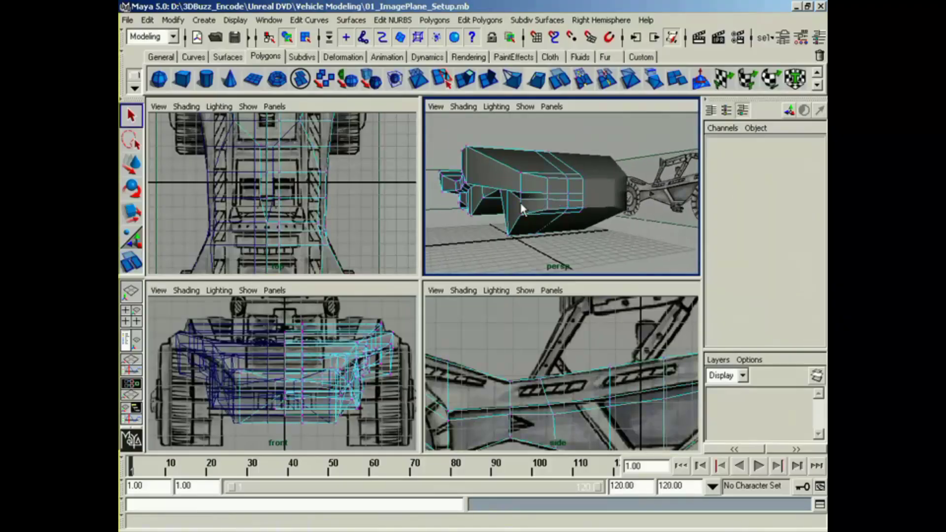
right_click_drag(345, 246, 325, 259, "alt")
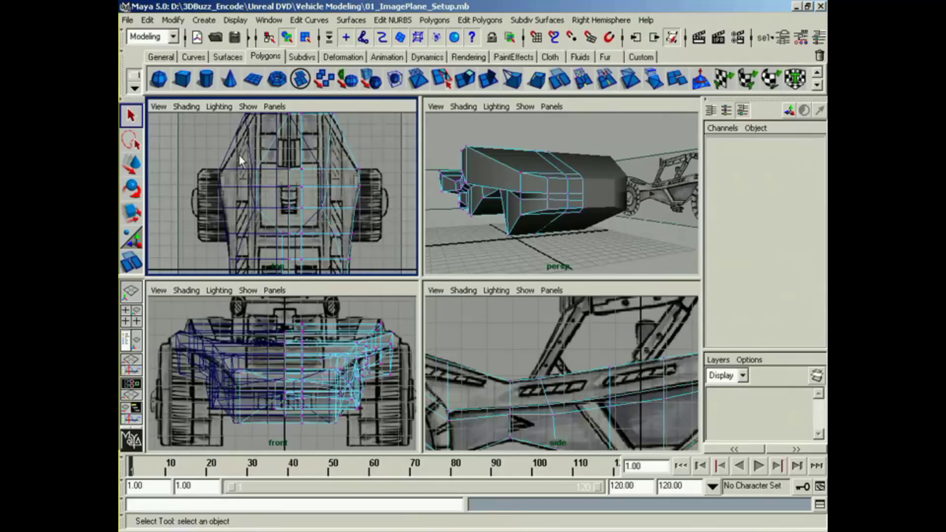
left_click_drag(240, 161, 269, 221)
right_click_drag(269, 220, 293, 179, "alt")
key("w")
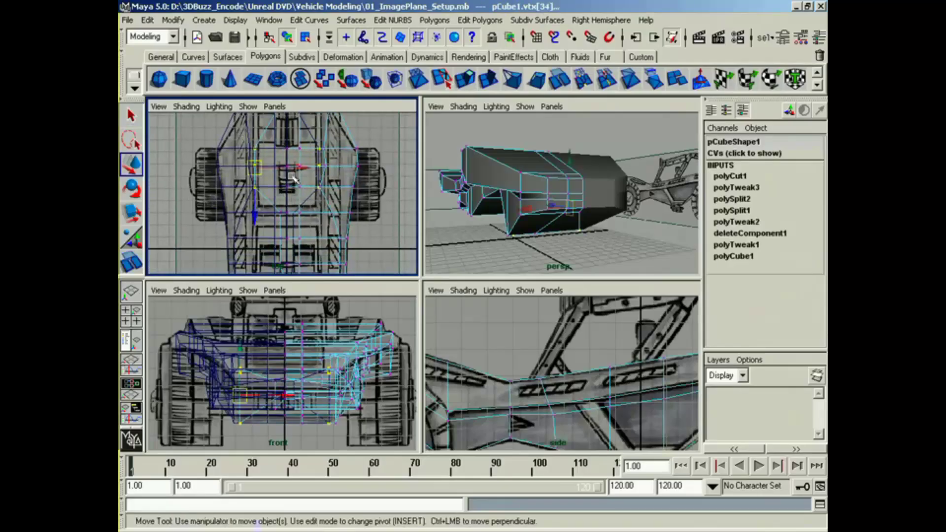
left_click_drag(296, 168, 327, 178)
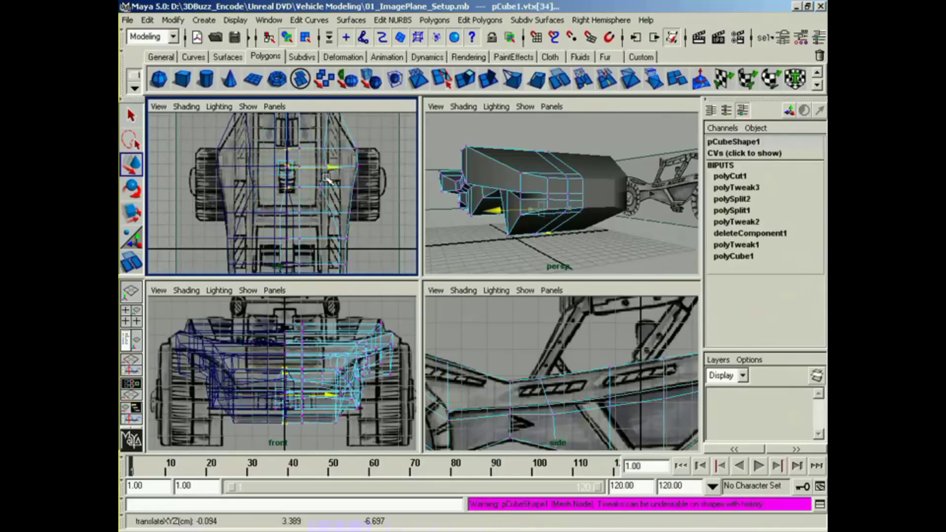
middle_click_drag(265, 200, 271, 159, "alt")
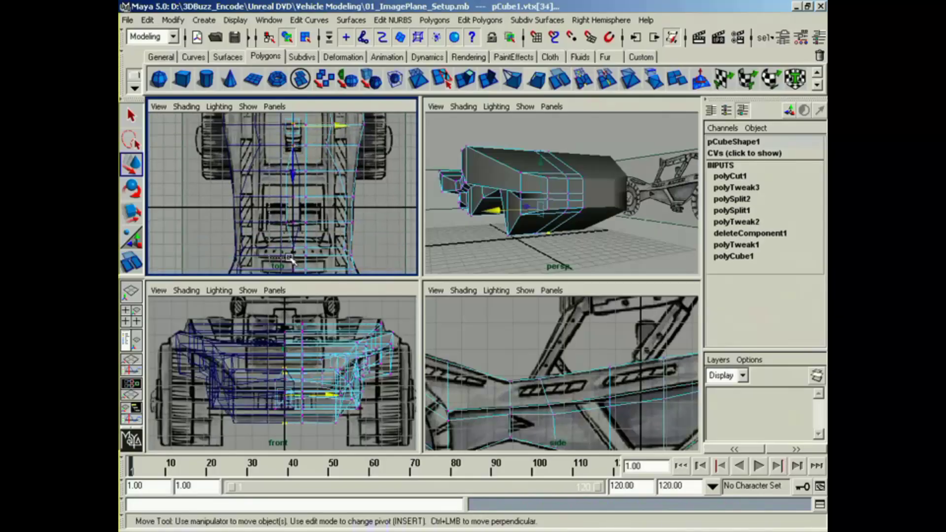
left_click_drag(289, 257, 290, 258)
left_click_drag(318, 198, 330, 200)
Step: Select the column of vertices created by the lengthwise cut and move it outward from the centerline in the front view
left_click_drag(458, 201, 627, 221, "alt")
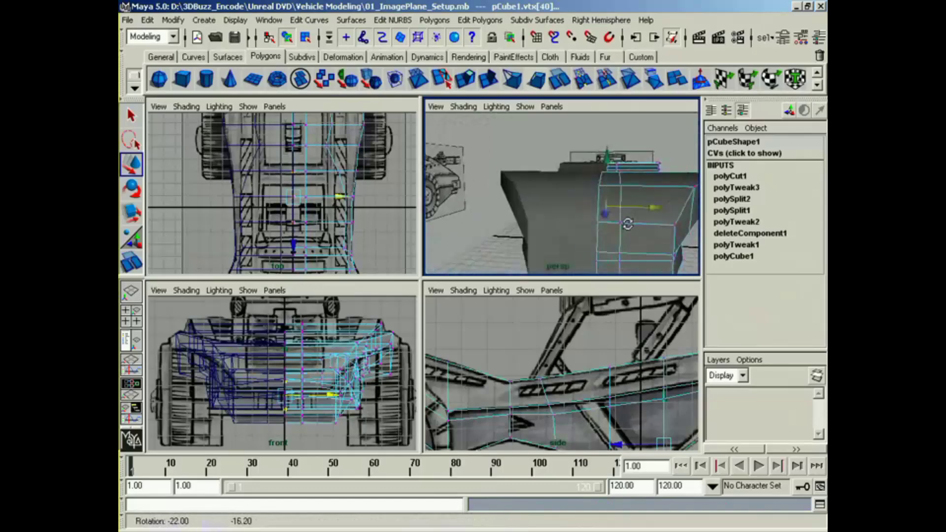
middle_click_drag(627, 221, 626, 201, "alt")
left_click_drag(313, 314, 298, 431)
left_click_drag(336, 372, 352, 371)
left_click_drag(622, 144, 544, 240, "alt")
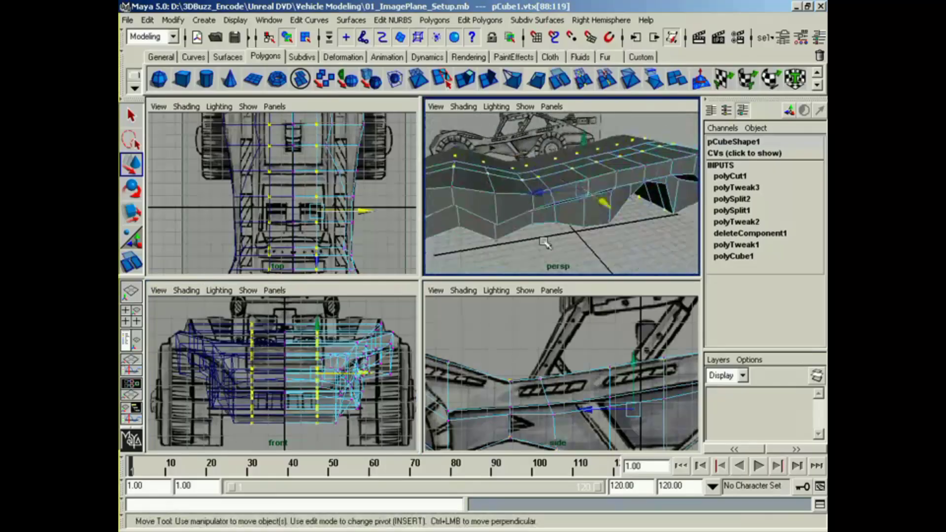
Step: Narrow the selection to the cut's upper vertices behind the front section, and move them outward toward the side rails in the top view
middle_click_drag(537, 355, 482, 378, "alt")
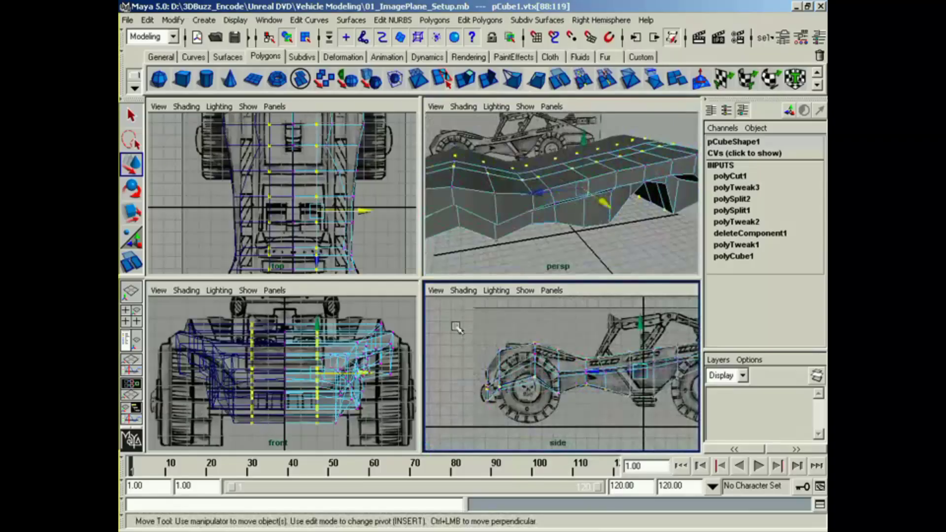
left_click_drag(557, 447, 576, 463, "ctrl")
middle_click_drag(601, 398, 500, 384, "alt")
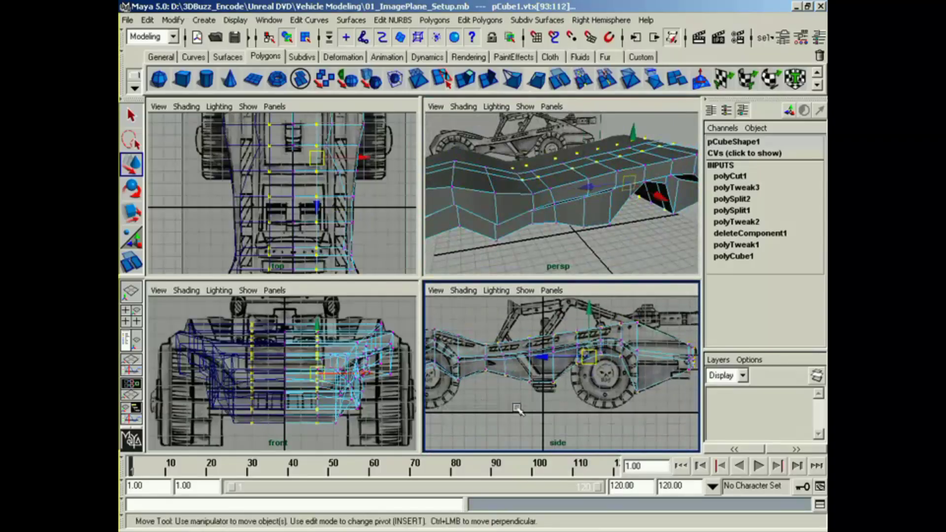
left_click_drag(736, 354, 734, 356, "ctrl")
middle_click_drag(651, 379, 530, 383, "alt")
middle_click_drag(384, 216, 317, 221, "alt")
left_click_drag(335, 157, 343, 158)
middle_click_drag(285, 220, 341, 238, "alt")
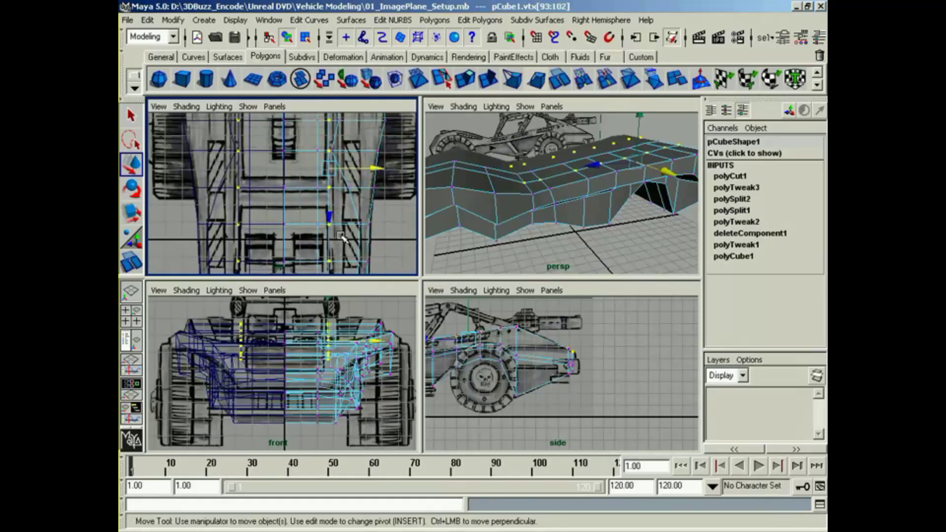
left_click(365, 172)
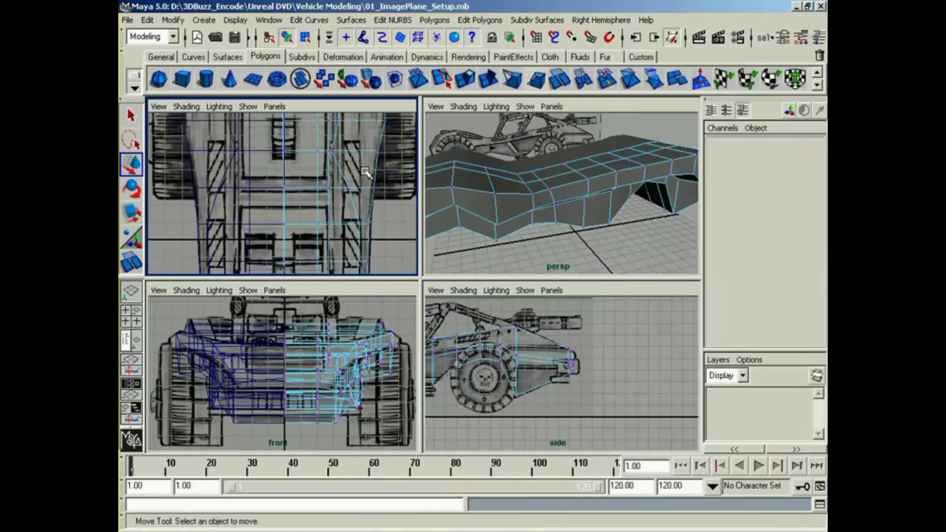
key("z")
left_click_drag(368, 168, 369, 168)
Step: Switch to face selection and select the inner row of top faces from the midsection back over the rear slope
left_click_drag(474, 186, 533, 217, "alt")
right_click_drag(527, 208, 531, 237)
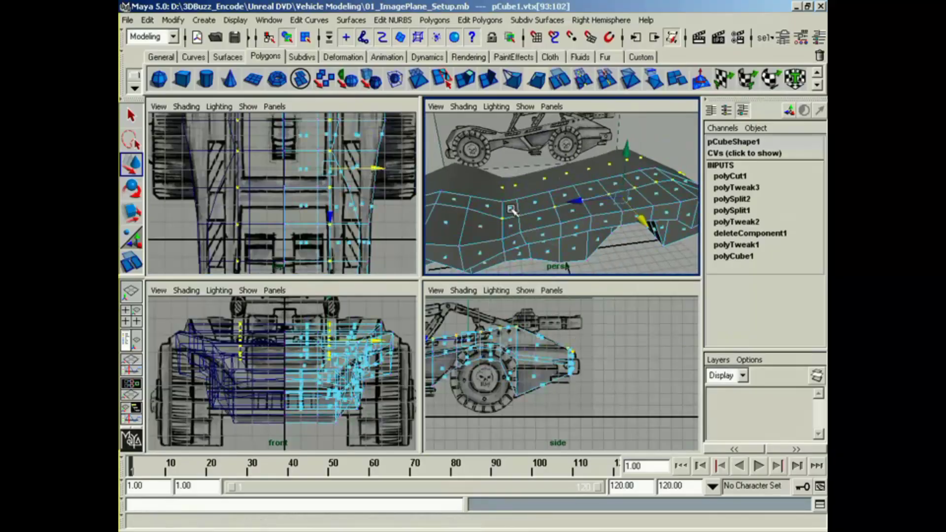
left_click(511, 208)
middle_click_drag(567, 325, 577, 327, "alt")
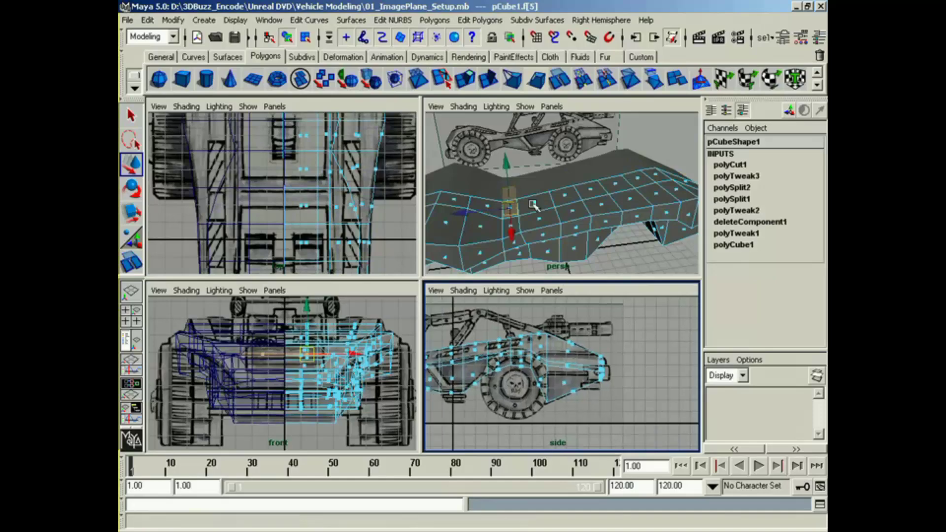
left_click(535, 203)
left_click(565, 196, "shift")
left_click(593, 189, "shift")
left_click_drag(592, 189, 554, 223, "alt")
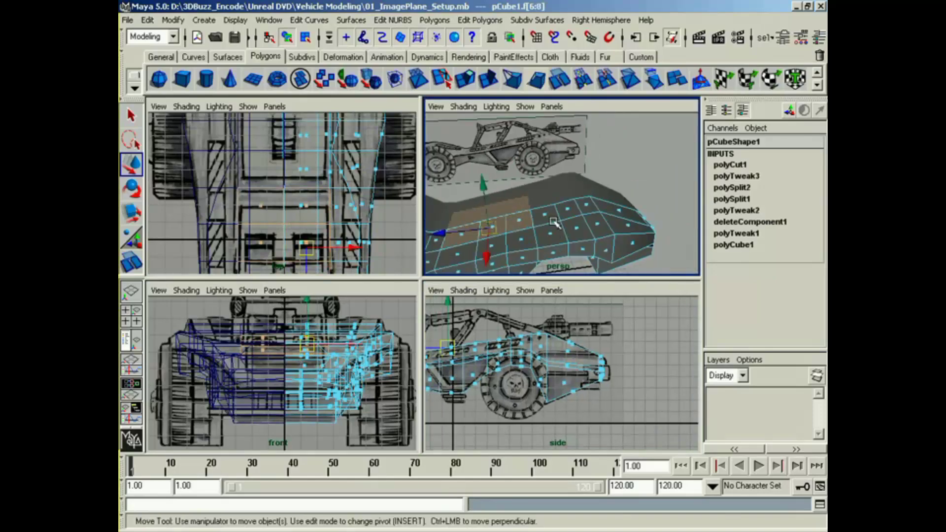
left_click(547, 215, "shift")
left_click(569, 206, "shift")
left_click(589, 204, "shift")
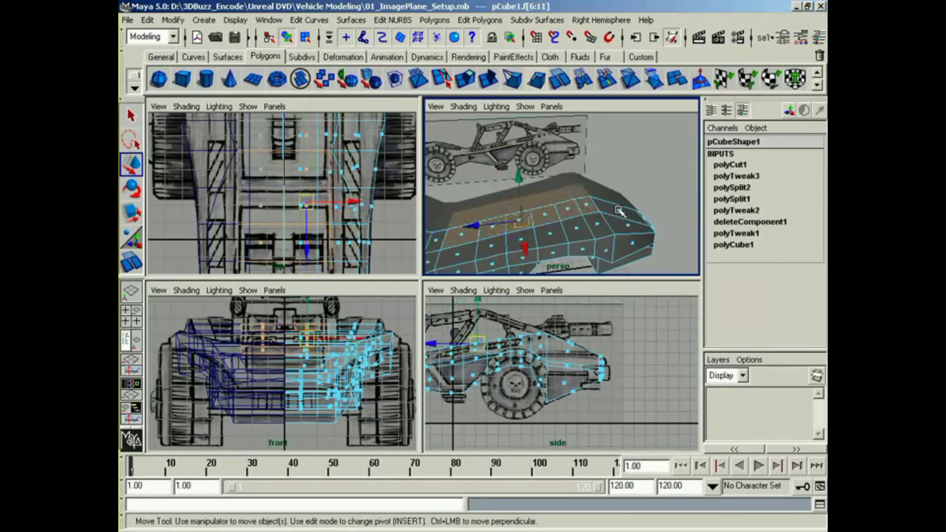
left_click(616, 206, "shift")
Step: Extrude the selected inner top faces straight down into the body, with a vertical translation of about -2.02
left_click_drag(632, 235, 594, 218, "alt")
middle_click_drag(497, 364, 612, 361, "alt")
middle_click_drag(380, 378, 378, 407, "alt")
middle_click_drag(378, 217, 378, 208, "alt")
right_click_drag(379, 207, 298, 207, "alt")
middle_click_drag(380, 195, 375, 211, "alt")
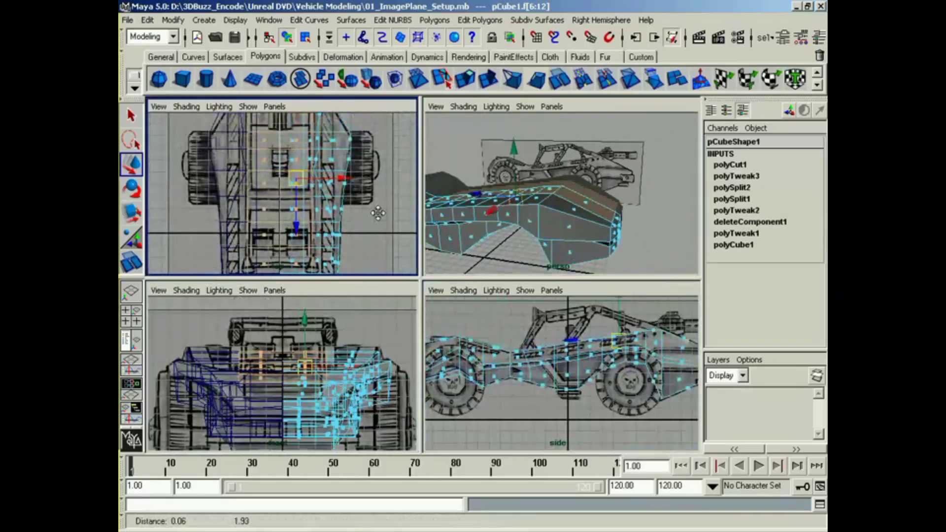
right_click_drag(376, 211, 270, 214, "alt")
middle_click_drag(270, 215, 278, 223, "alt")
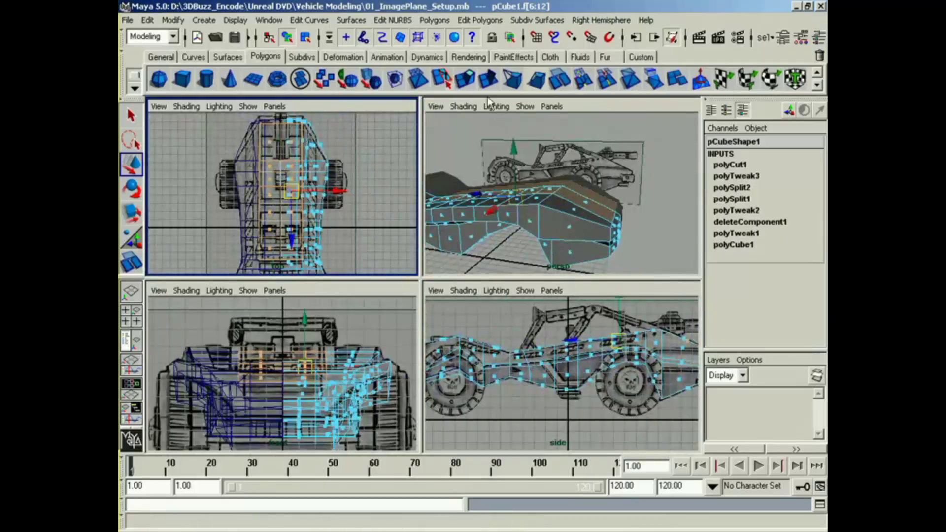
left_click(464, 79)
left_click_drag(494, 158, 595, 167, "alt")
left_click(584, 125)
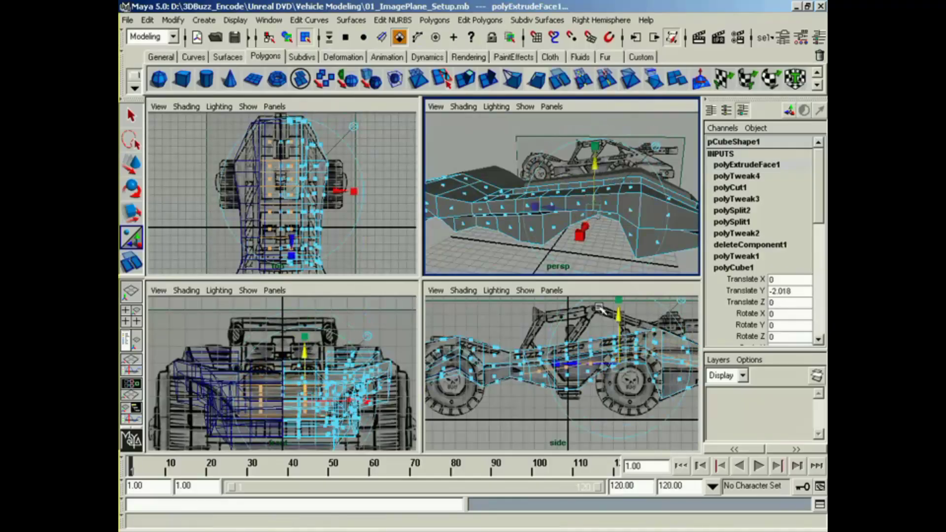
Step: Raise the extruded recess floor slightly, bringing its vertical translation to about -1.9
middle_click_drag(623, 361, 504, 354, "alt")
left_click_drag(493, 197, 587, 212, "alt")
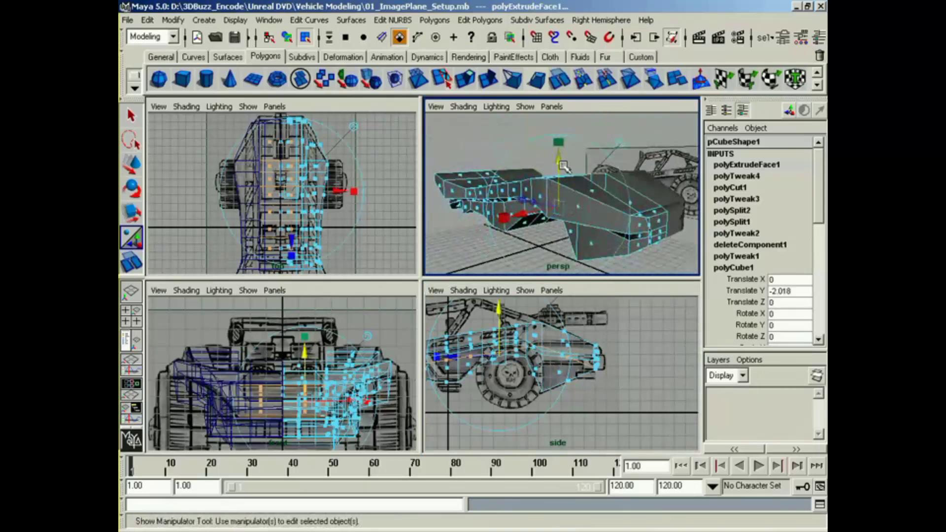
left_click_drag(563, 166, 565, 164)
left_click_drag(627, 213, 598, 220, "alt")
right_click_drag(599, 220, 640, 218, "alt")
left_click_drag(595, 218, 648, 223, "alt")
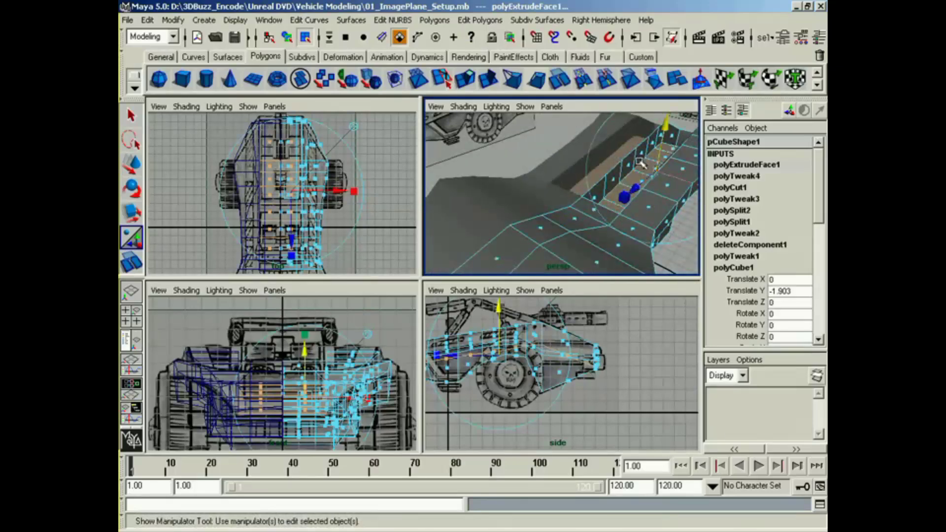
Step: Select the vertical inner faces the recess extrusion left along the centreline and delete them
right_click_drag(663, 151, 663, 183)
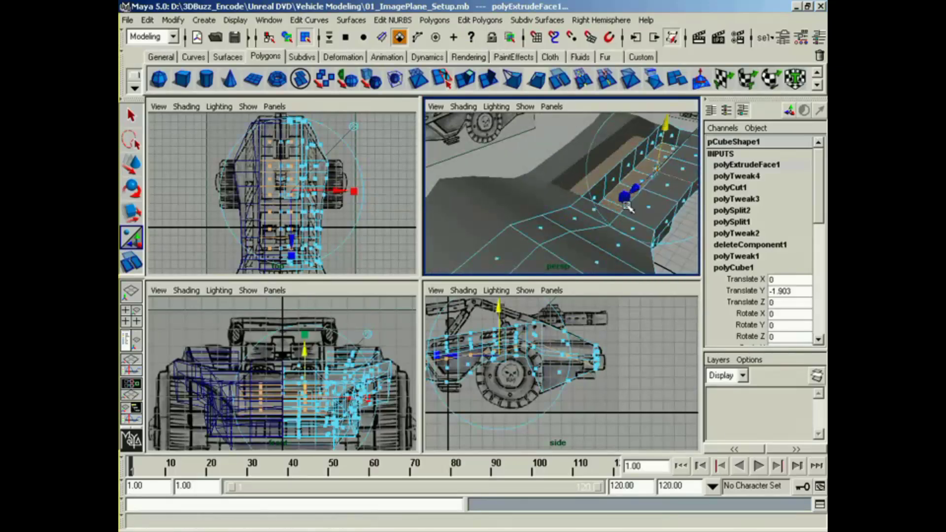
middle_click_drag(633, 207, 654, 181, "alt")
middle_click_drag(264, 370, 295, 338, "alt")
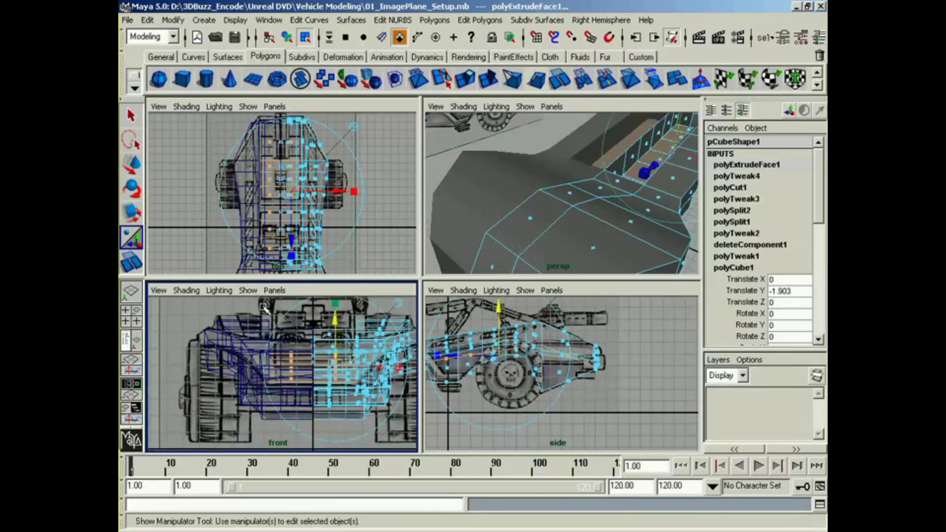
left_click_drag(265, 306, 311, 420)
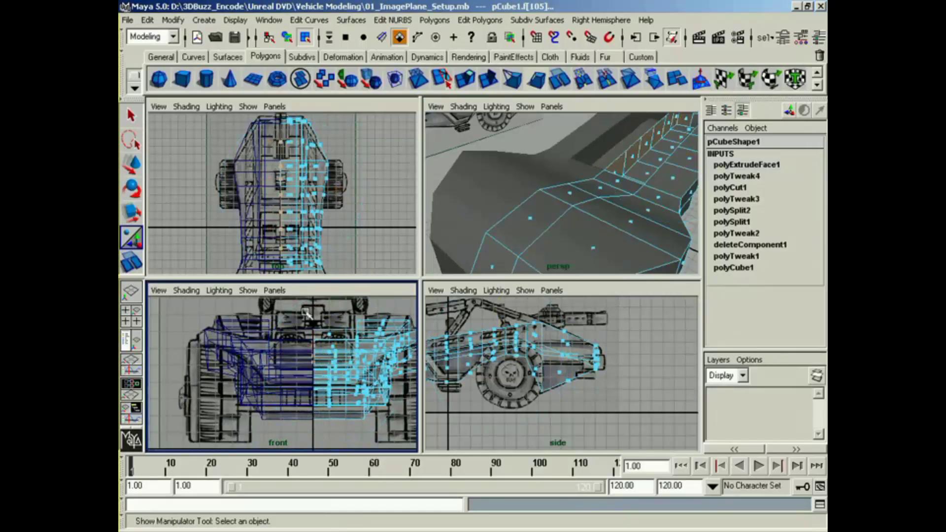
key("Delete")
Step: Try to shift vertices near the rear end's corner sideways in the top view
left_click_drag(643, 197, 534, 199, "alt")
mouse_move(535, 200)
left_mouse_down("alt")
mouse_move(443, 211)
mouse_move(508, 216)
mouse_move(545, 196)
mouse_move(538, 190)
left_mouse_up("alt")
right_click_drag(538, 189, 499, 190)
left_click(525, 171)
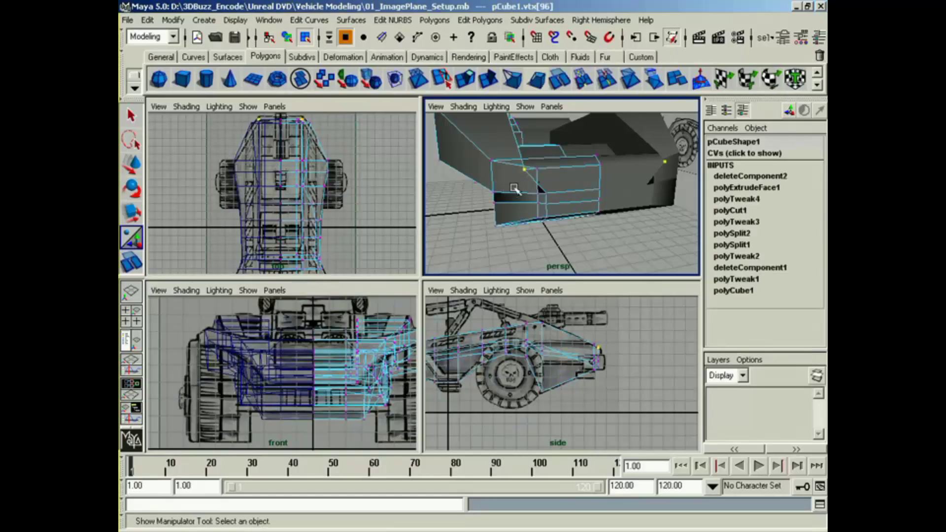
key("w")
left_click_drag(503, 170, 540, 215)
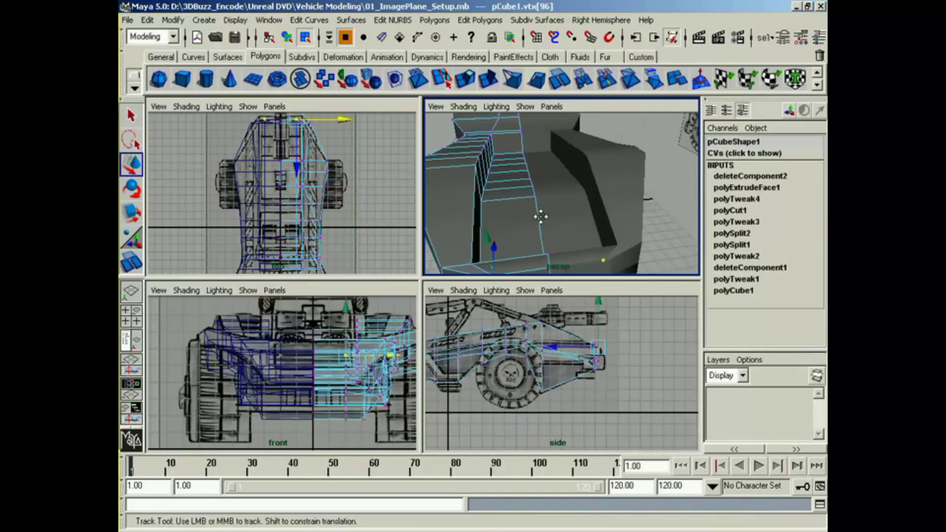
middle_click_drag(541, 216, 538, 206, "alt")
left_click_drag(538, 206, 537, 185, "alt")
middle_click_drag(325, 162, 332, 204, "alt")
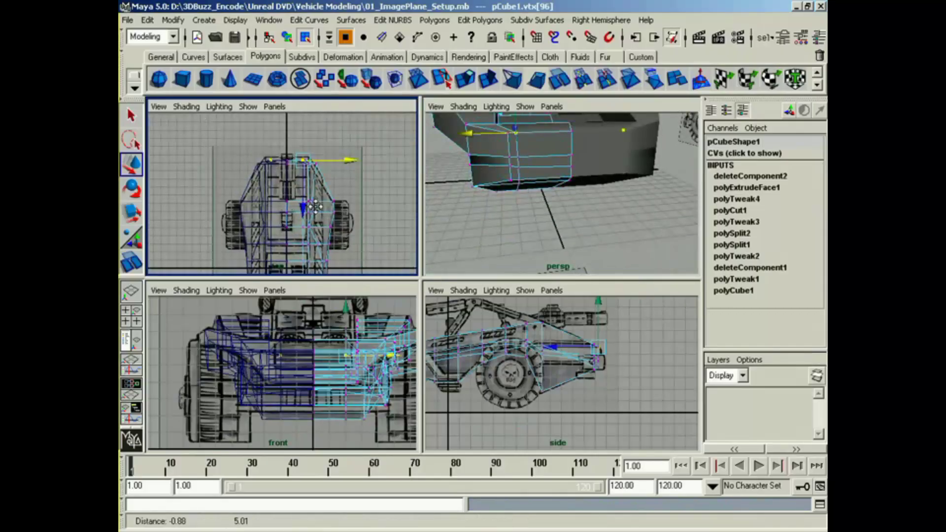
right_click_drag(333, 204, 402, 174, "alt")
middle_click_drag(337, 165, 298, 207, "alt")
right_click_drag(297, 206, 382, 215, "alt")
middle_click_drag(303, 200, 267, 226, "alt")
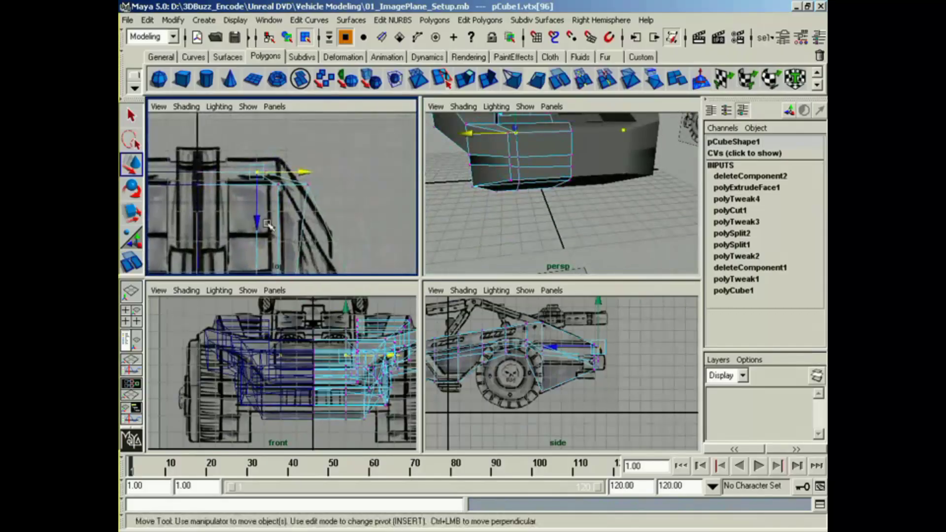
left_click_drag(295, 184, 283, 190)
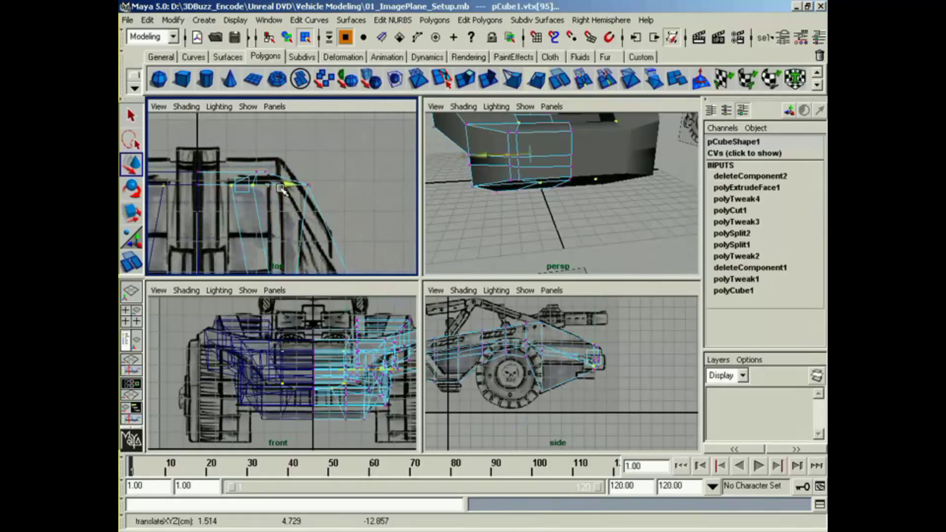
key("z")
Step: Select the outer column of rear-end vertices and move it outward in the top view to X about 2.96, near the reference corner
left_click_drag(462, 180, 470, 211, "alt")
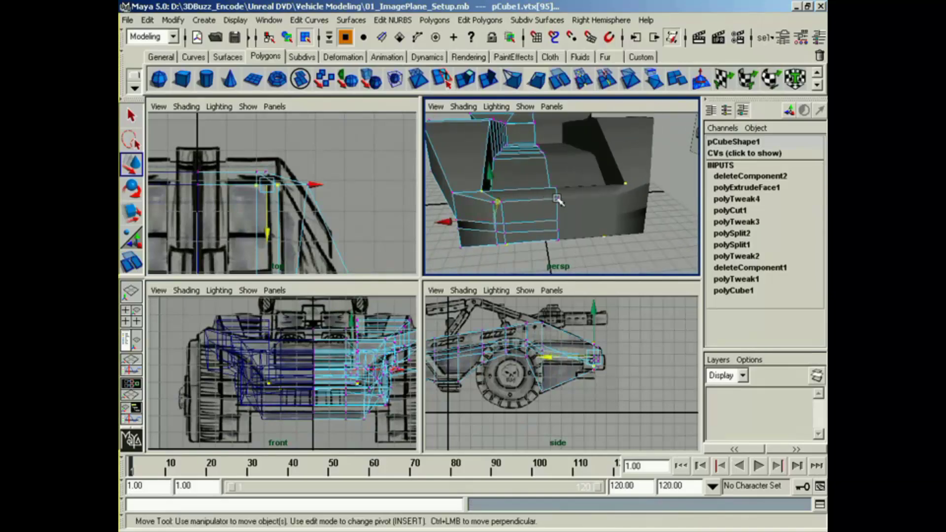
left_click(493, 203)
left_click(496, 225, "shift")
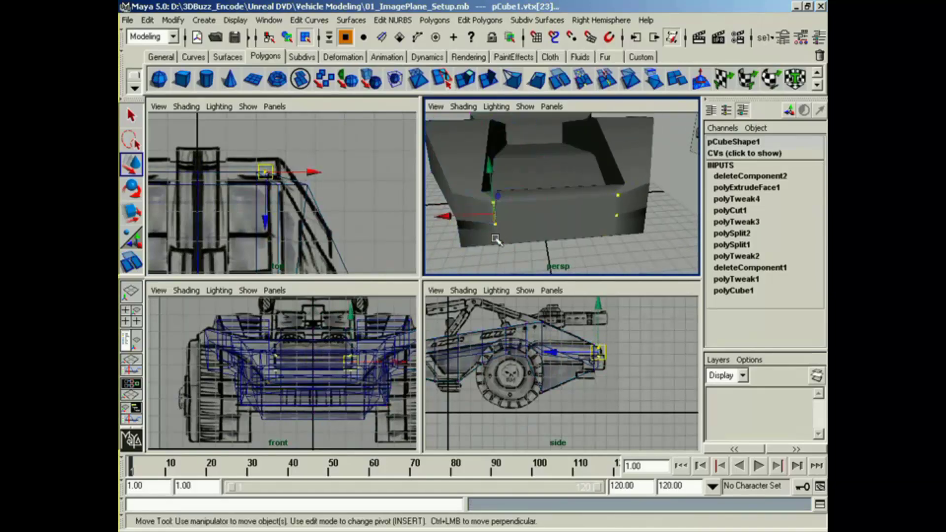
key("z")
left_click(497, 235, "shift")
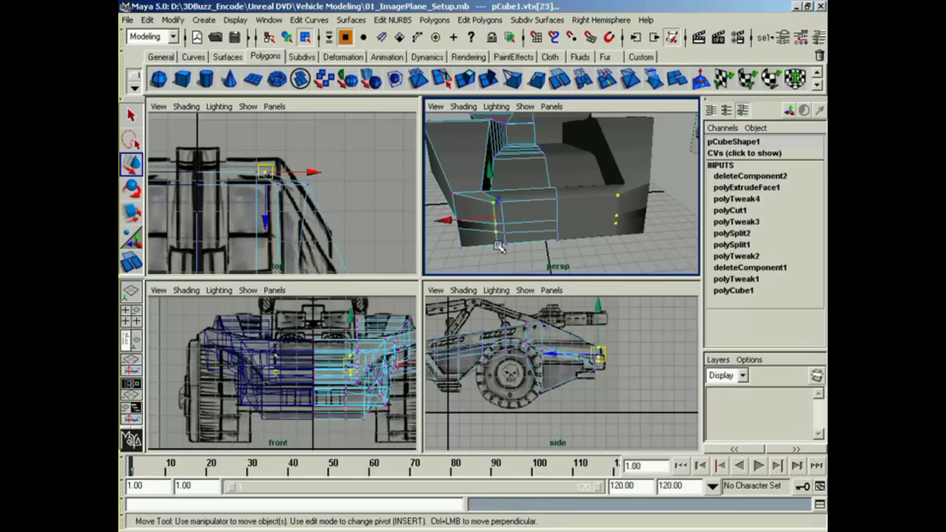
left_click(498, 246, "shift")
middle_click_drag(327, 210, 331, 206, "alt")
left_click_drag(317, 170, 336, 171)
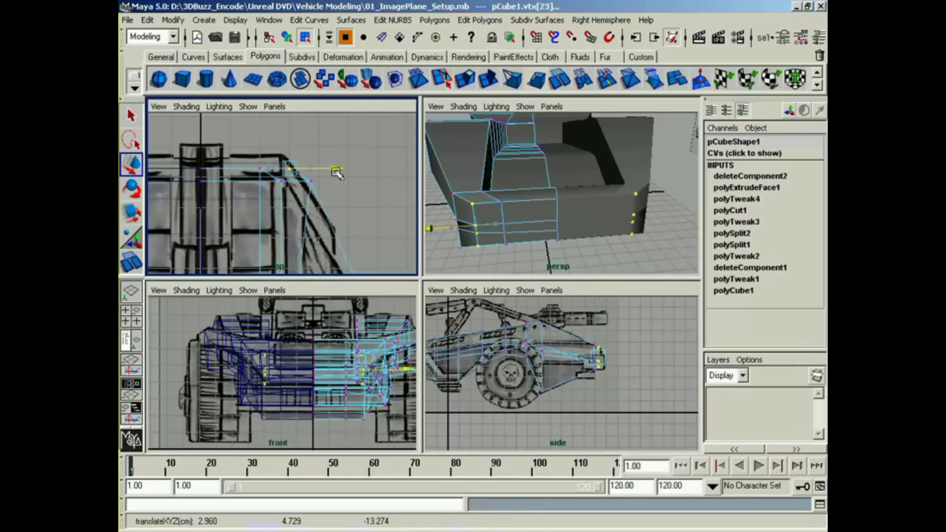
right_click_drag(336, 173, 334, 196, "alt")
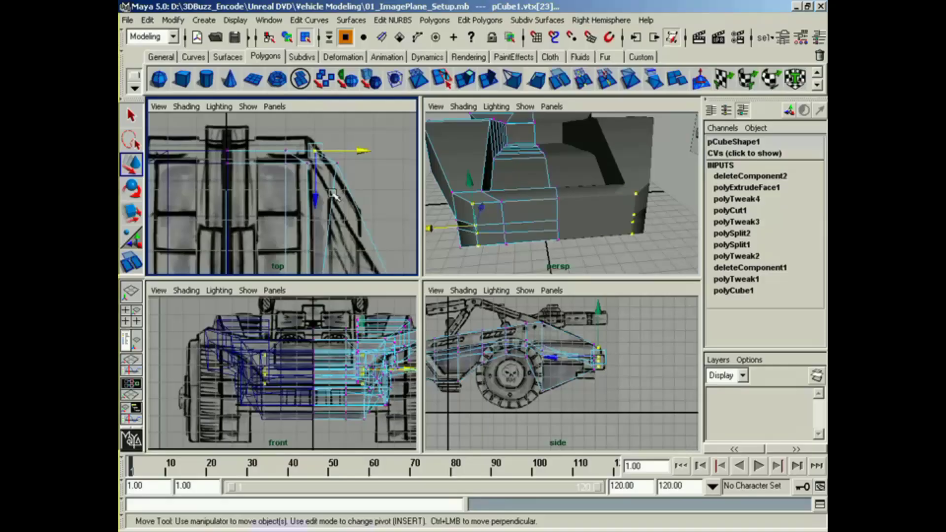
Step: Reposition the remaining rear-end vertex columns, from the outer corner to the centreline, to follow the rounded outline in the top view
left_click(306, 164)
left_click_drag(360, 164, 320, 179)
left_click_drag(327, 140, 291, 155)
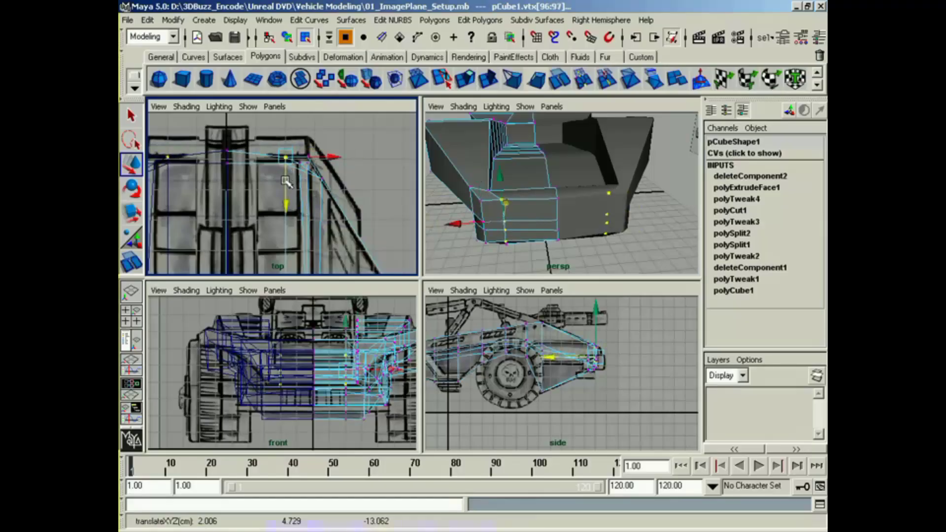
left_click_drag(220, 129, 228, 196)
Step: Leave vertex editing and examine the reshaped body from several angles in the perspective view
left_click_drag(536, 227, 604, 232, "alt")
middle_click_drag(604, 232, 521, 219, "alt")
left_click_drag(521, 219, 575, 201, "alt")
right_click_drag(650, 214, 594, 220, "alt")
left_click_drag(665, 221, 597, 226, "alt")
right_click_drag(597, 226, 562, 273)
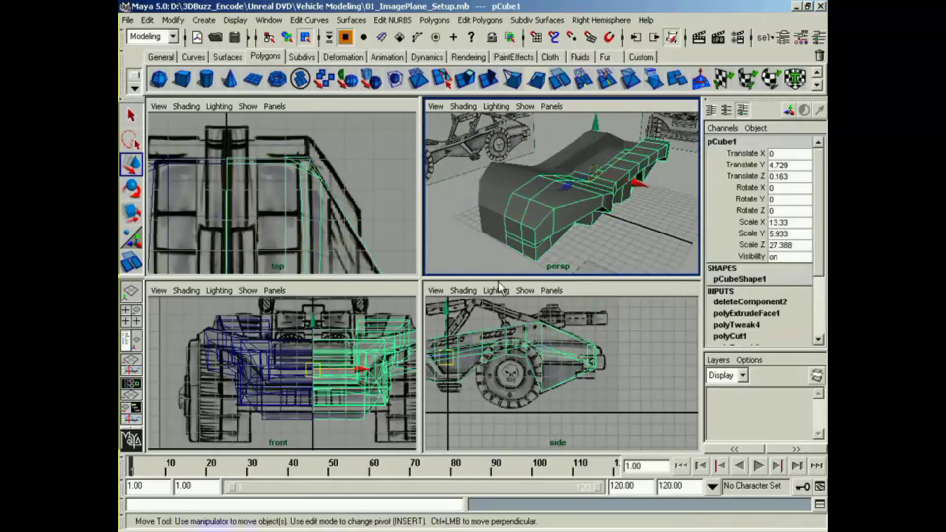
left_click_drag(531, 248, 556, 237, "alt")
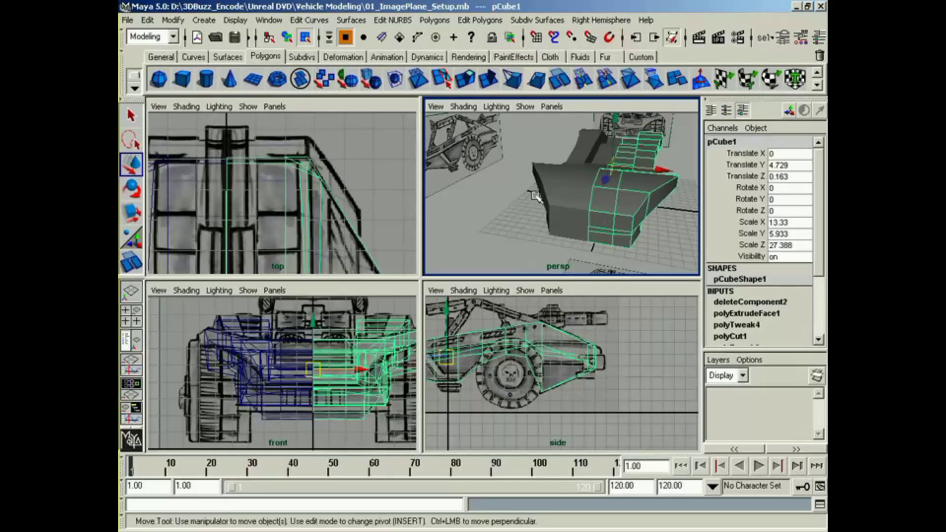
left_click(566, 200)
key("Delete")
key("ctrl+z")
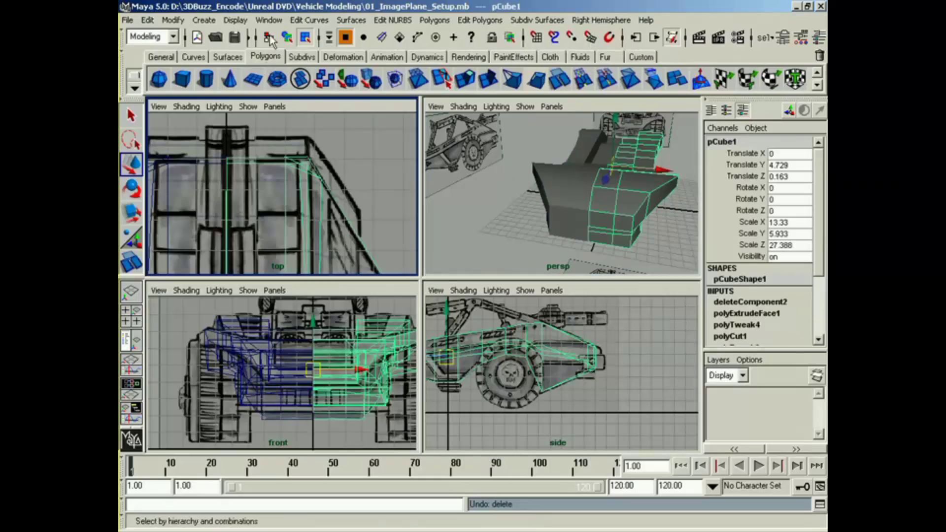
Step: Switch to object selection and delete the mirrored instance half of the body
key("F8")
left_click(557, 184)
key("Delete")
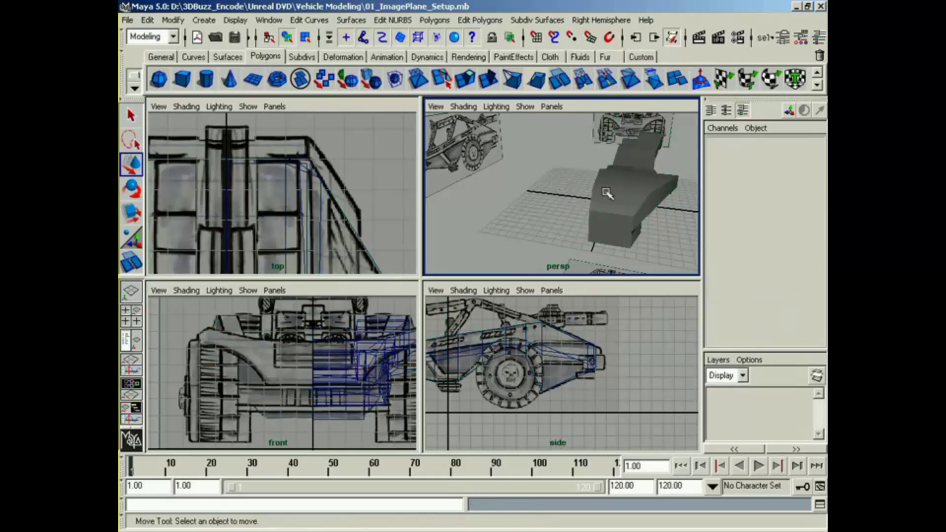
Step: Try to mirror the remaining half with Mirror Geometry and inspect the centre seam
left_click(606, 192)
left_click(426, 23)
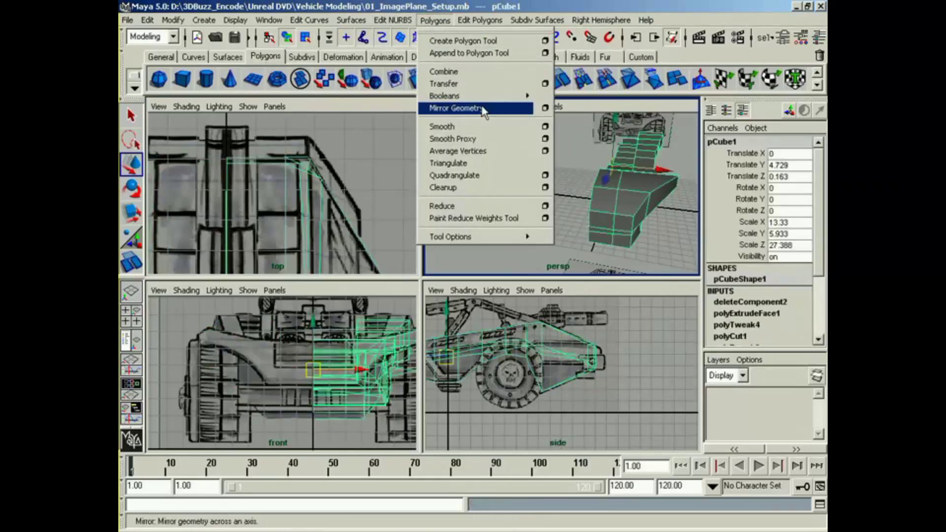
left_click(462, 106)
mouse_move(567, 183)
left_mouse_down("alt")
mouse_move(551, 197)
mouse_move(562, 196)
left_mouse_up("alt")
middle_click_drag(562, 196, 577, 182, "alt")
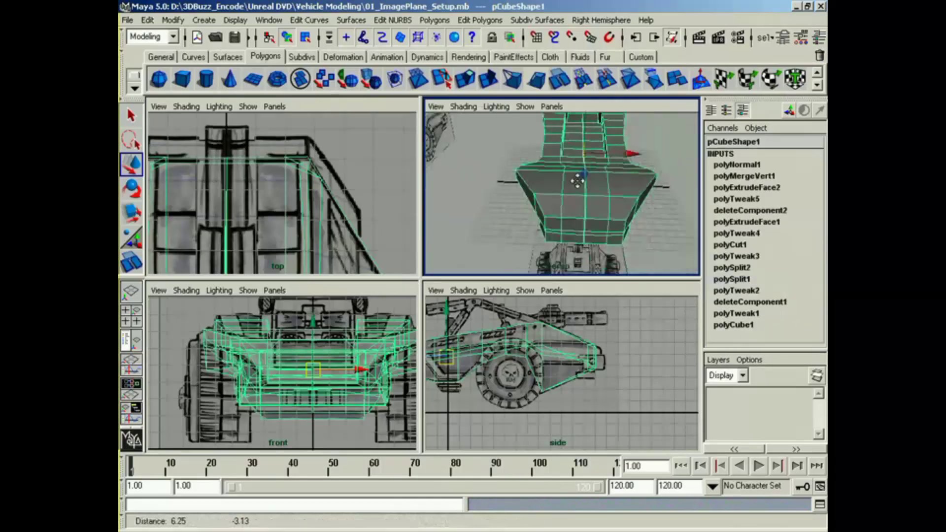
right_click_drag(576, 182, 649, 181, "alt")
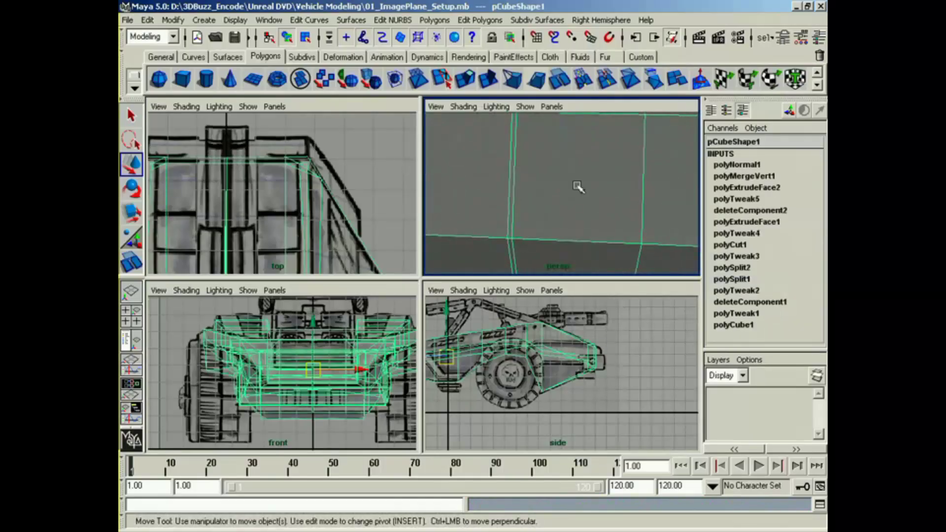
right_click_drag(577, 187, 509, 203, "alt")
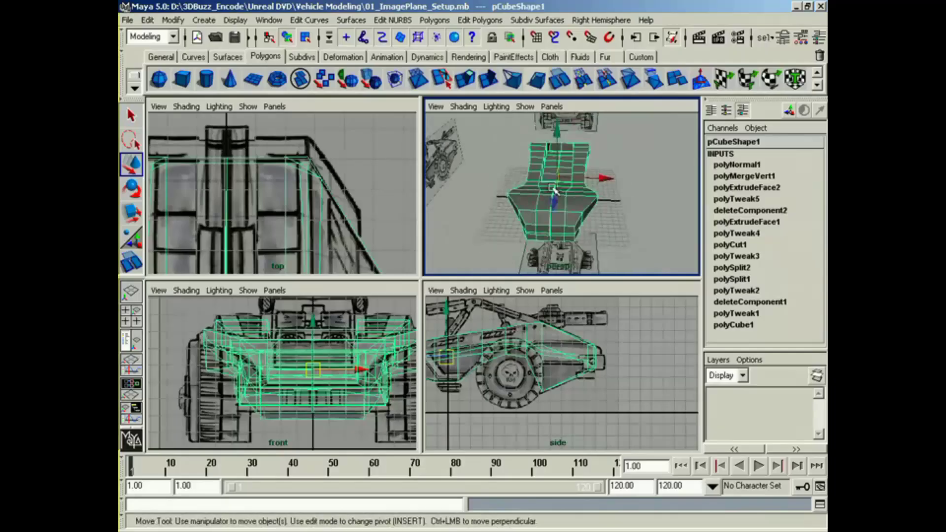
key("z")
Step: Select all centreline vertices of the half body in an enlarged top view and set the Move tool not to retain component spacing
left_click_drag(554, 190, 545, 201, "alt")
right_click(545, 201)
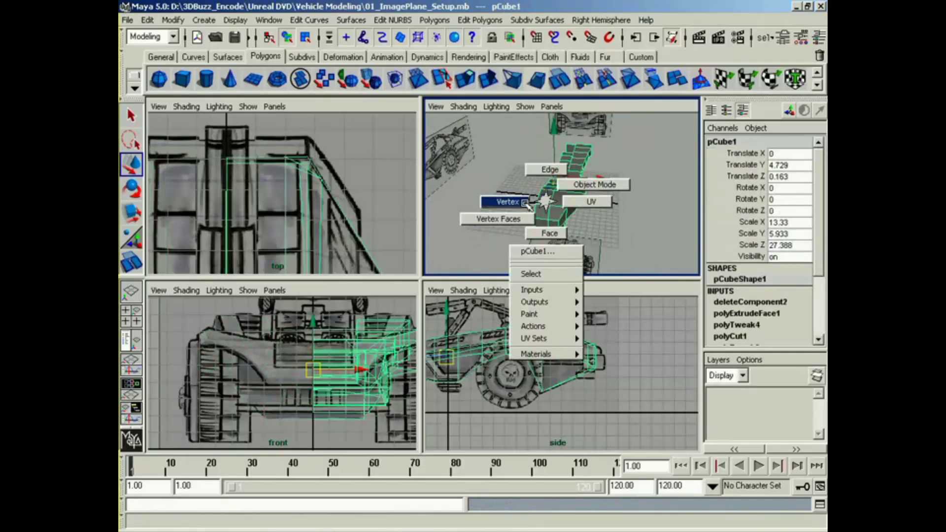
left_click(525, 203)
right_click_drag(315, 223, 254, 208, "alt")
middle_click_drag(291, 232, 293, 195, "alt")
right_click_drag(290, 196, 160, 213, "alt")
key("space")
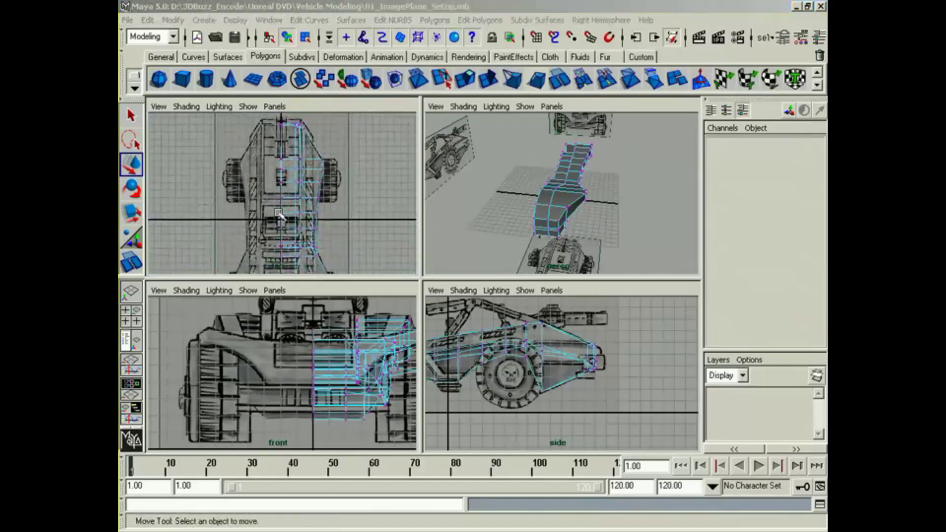
middle_click_drag(412, 314, 401, 222, "alt")
right_click_drag(402, 223, 311, 264, "alt")
middle_click_drag(366, 221, 365, 242, "alt")
left_click_drag(397, 336, 413, 481)
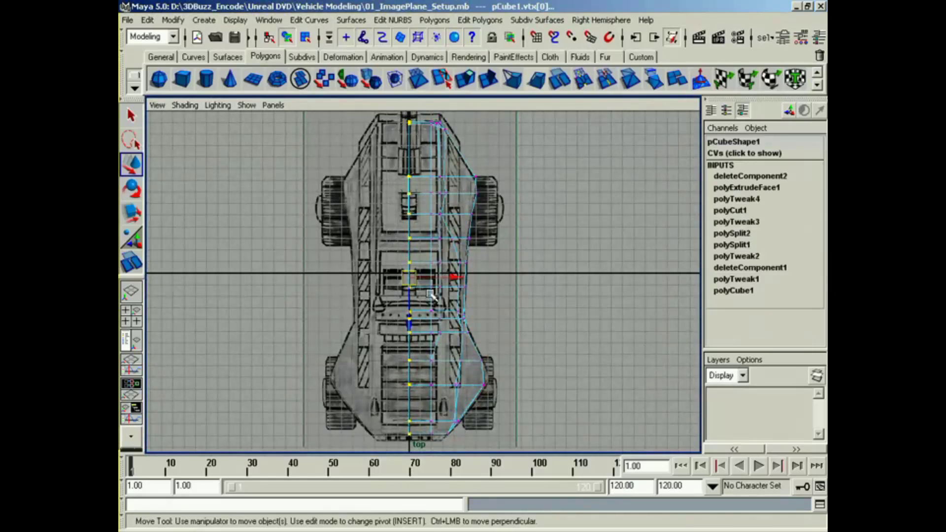
double_click(130, 165)
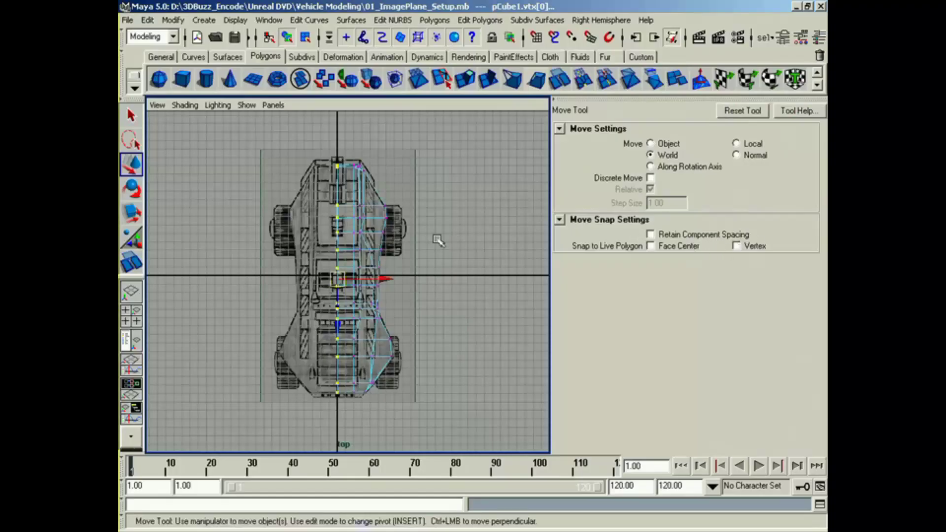
Step: Try to snap the selected centreline vertices to the grid in the top view
right_click_drag(341, 266, 367, 295, "alt")
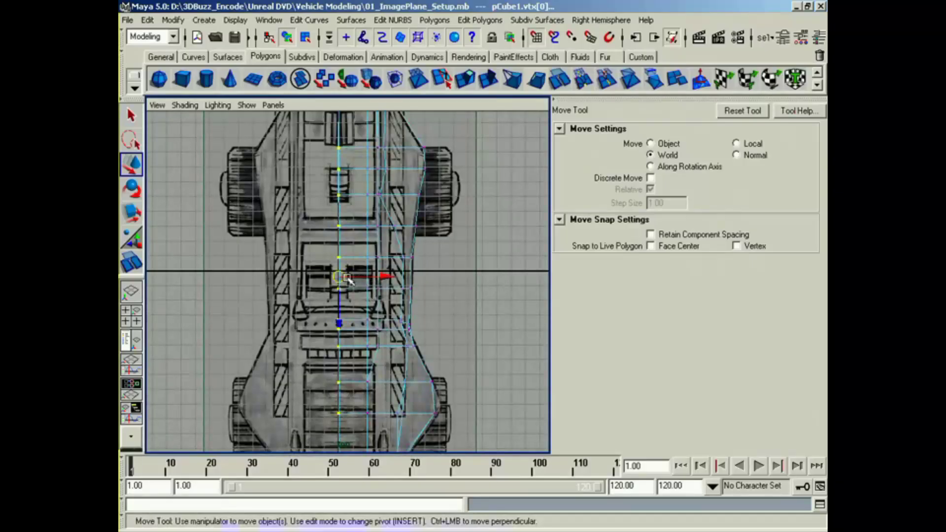
left_click_drag(347, 280, 366, 279)
key("z")
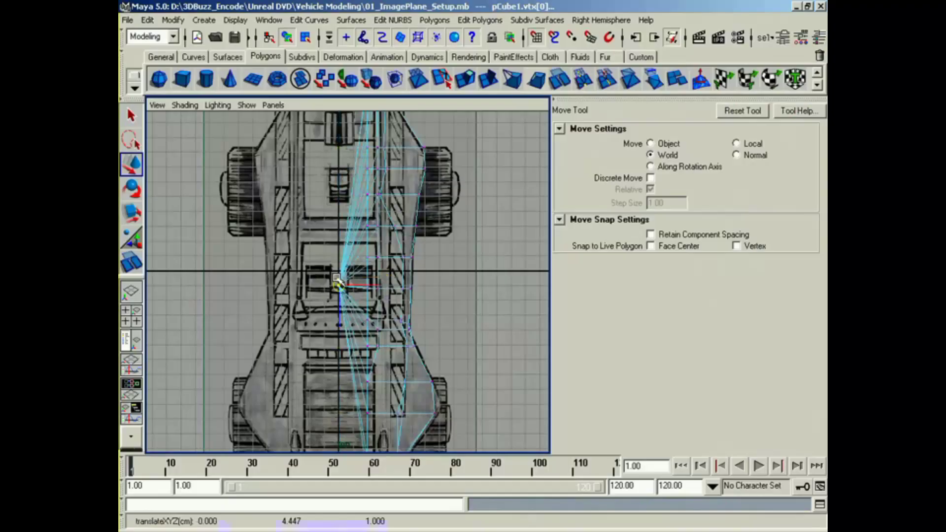
key("z")
Step: In the front view, grid-snap the selected centreline vertices along the X axis to X = 0
key("space")
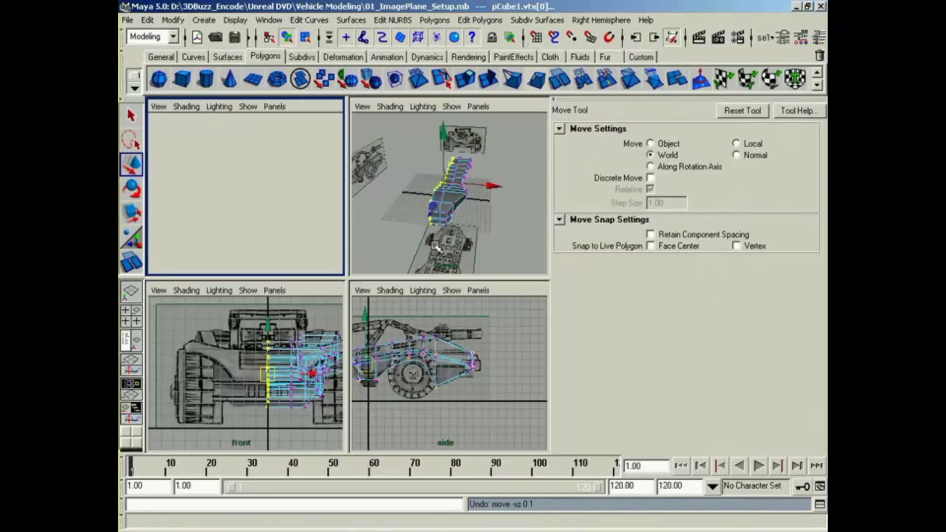
key("space")
middle_click_drag(294, 355, 242, 363, "alt")
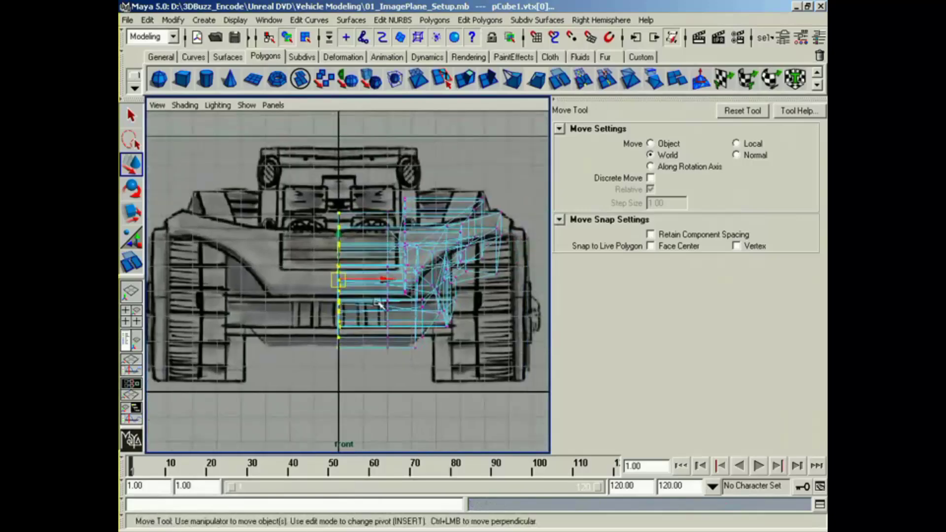
left_click(385, 281)
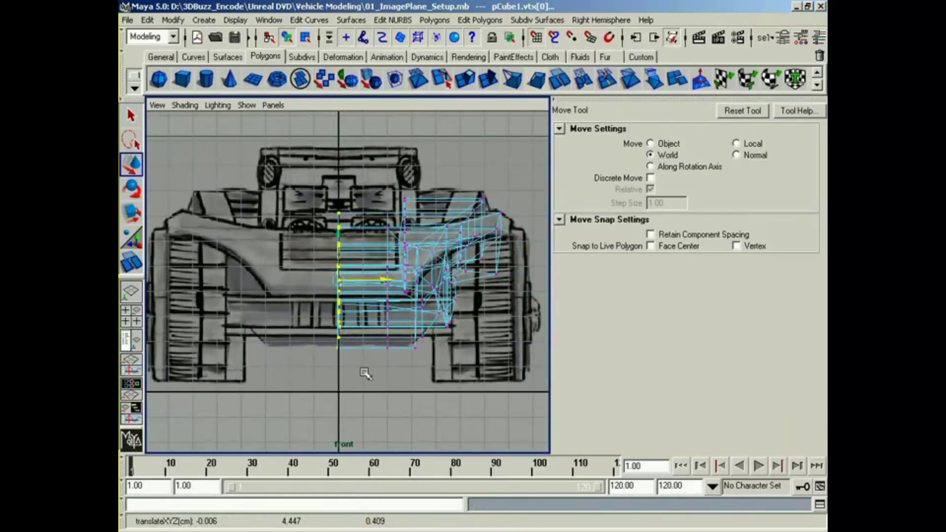
mouse_move(338, 388)
middle_mouse_down()
mouse_move(366, 385)
mouse_move(343, 382)
middle_mouse_up()
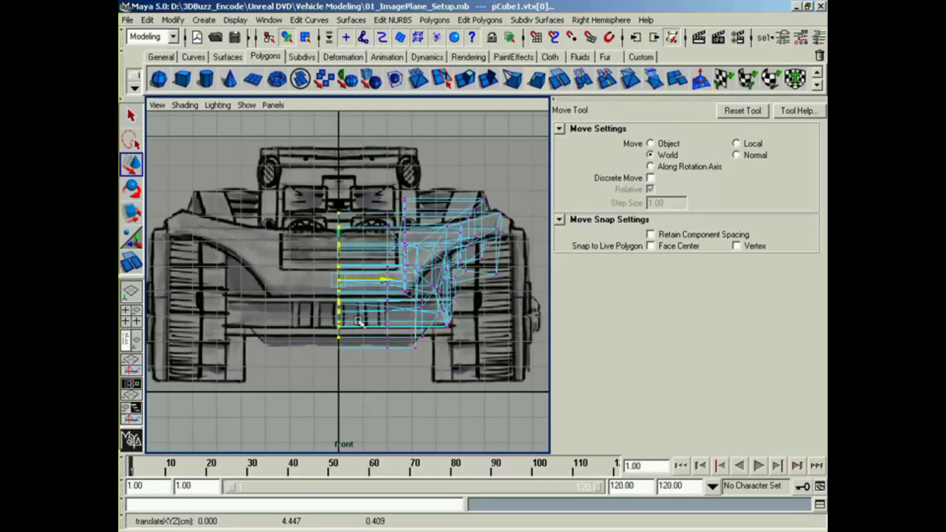
middle_click_drag(432, 277, 414, 308, "alt")
Step: Return to an enlarged perspective view and select the half body as a whole object
key("space")
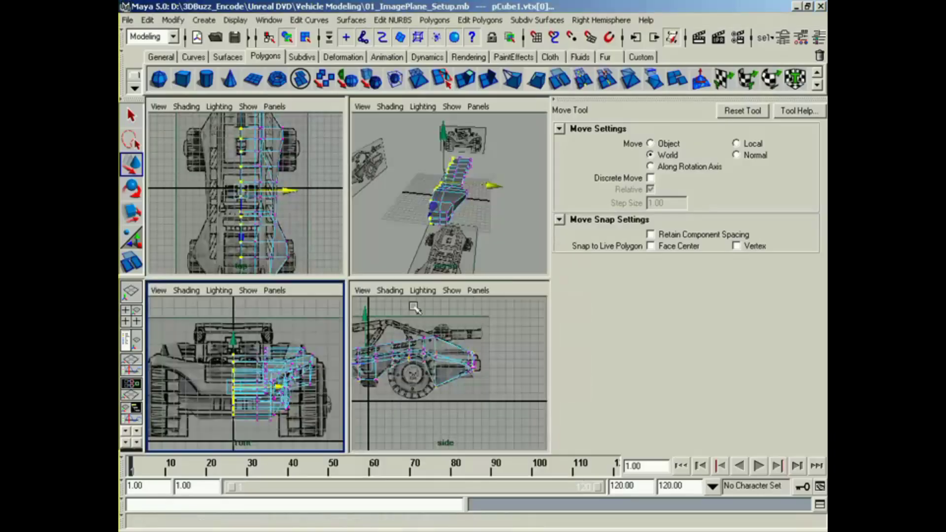
key("space")
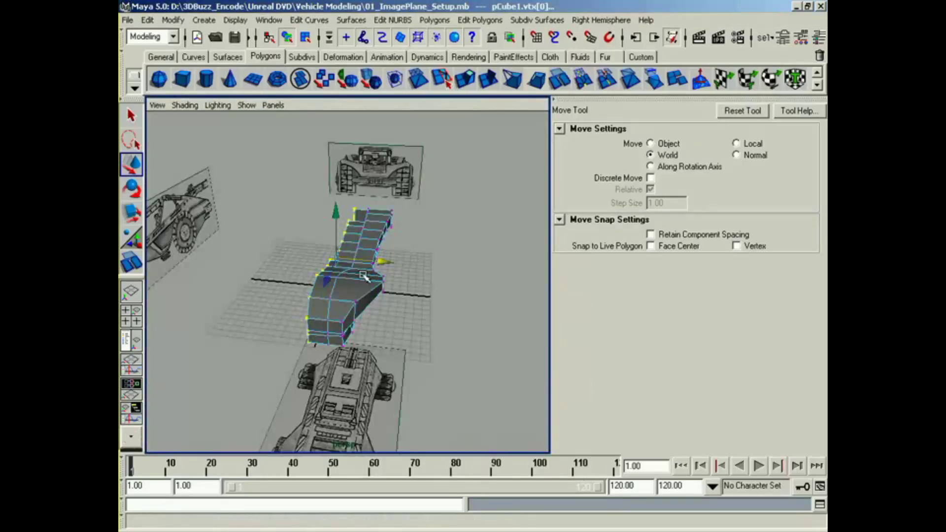
right_click_drag(364, 276, 348, 345)
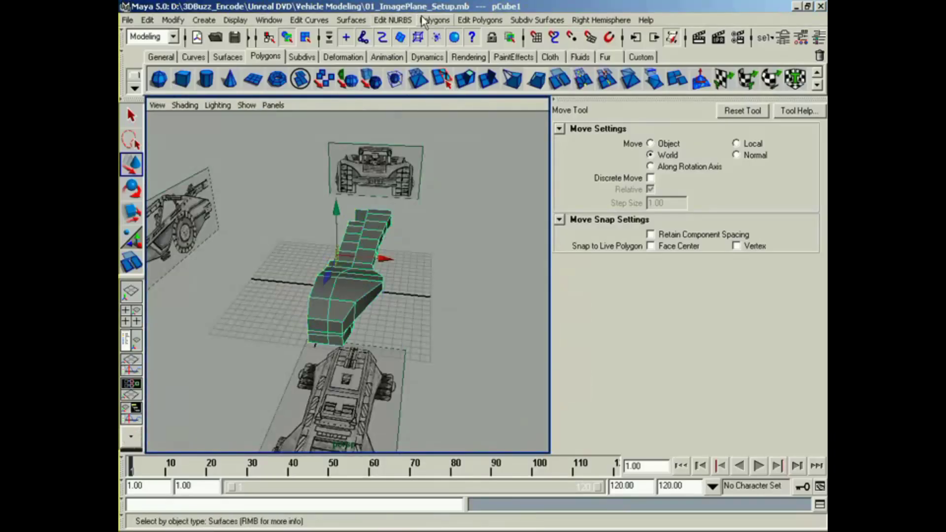
Step: Try to mirror the selected half body with Mirror Geometry and undo the attempt
left_click(422, 21)
left_click(474, 110)
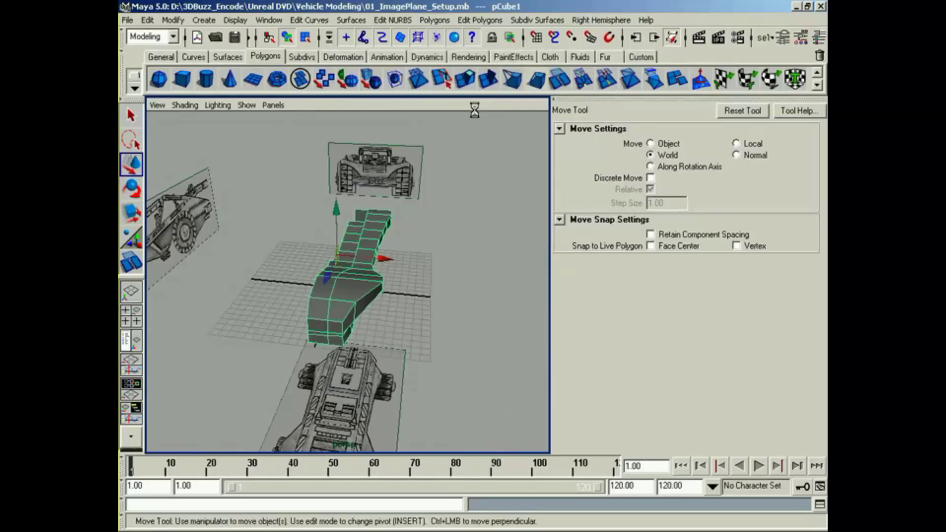
left_click_drag(413, 268, 381, 244, "alt")
key("z")
right_click_drag(382, 245, 419, 263, "alt")
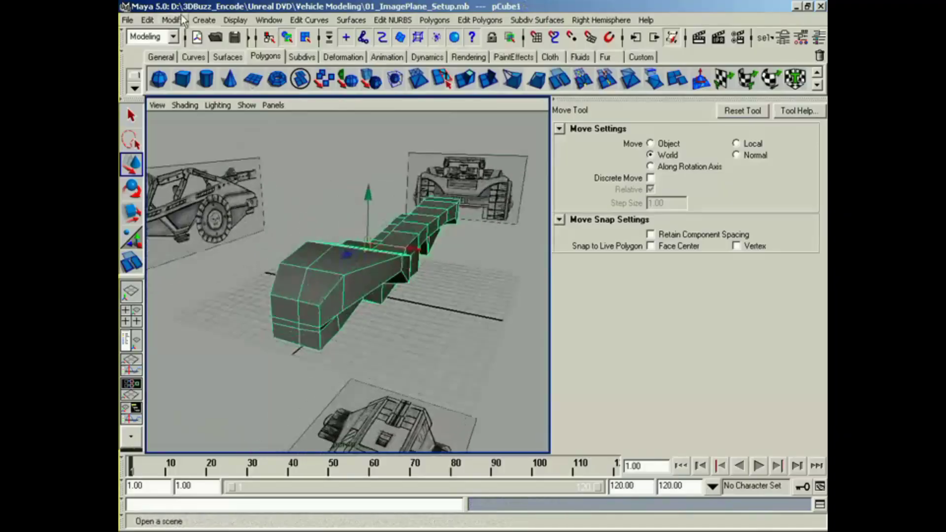
Step: Duplicate the half body as a mirrored copy across the centreline, reselect the original half and show the Channel Box
left_click(148, 20)
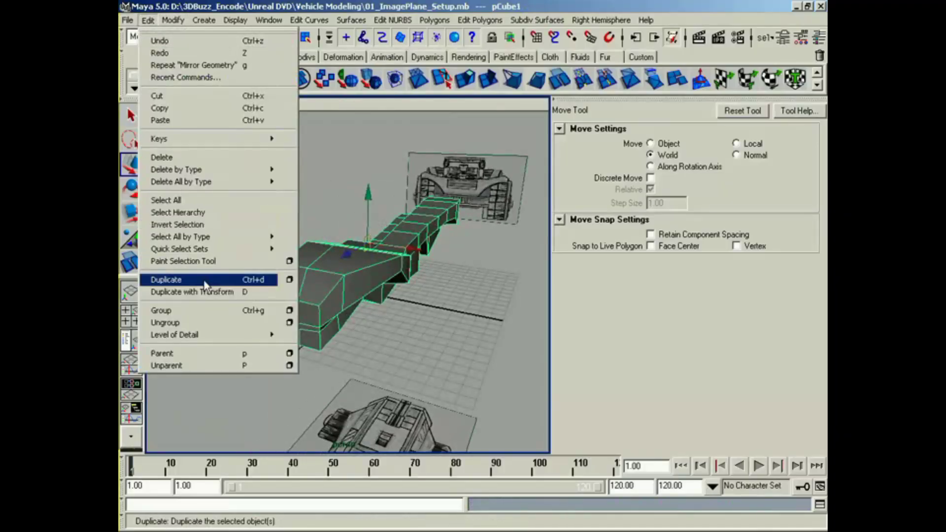
left_click(225, 280)
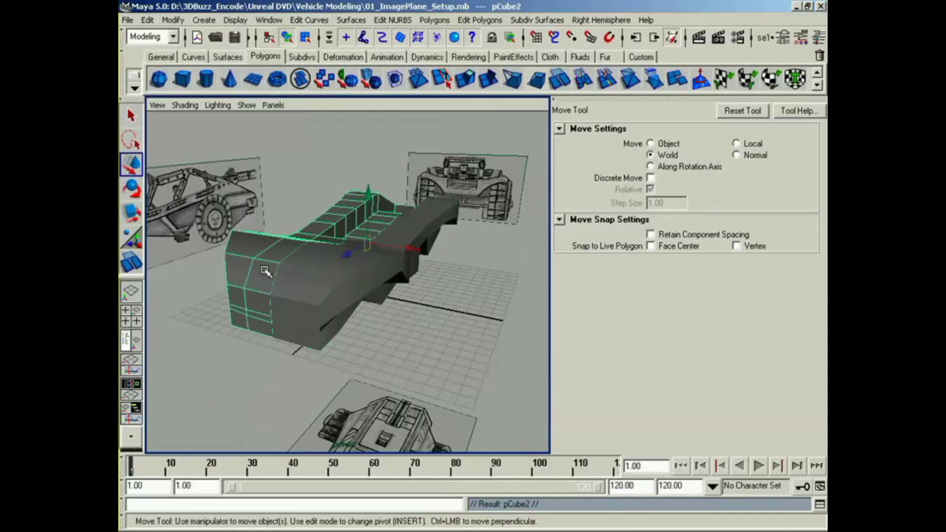
left_click(320, 300)
middle_click_drag(465, 301, 481, 300, "alt")
left_click_drag(481, 300, 478, 300, "alt")
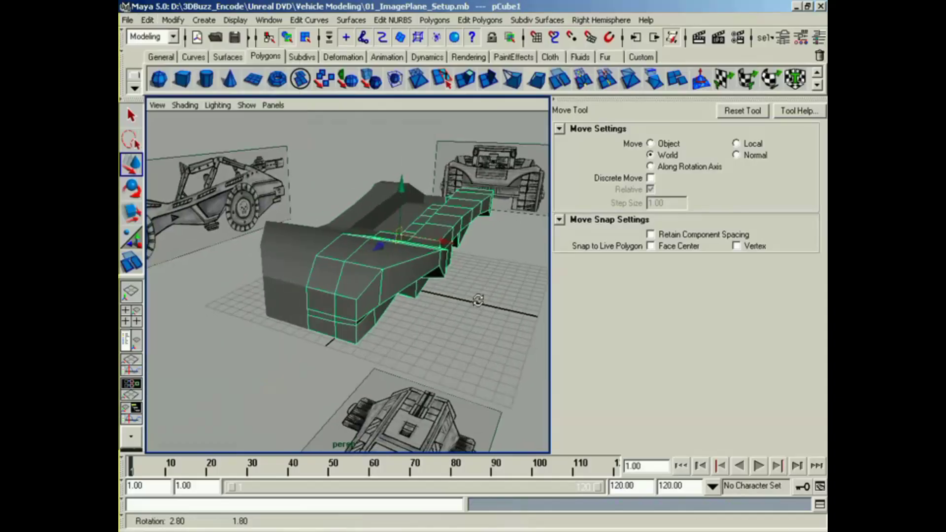
key("ctrl+a")
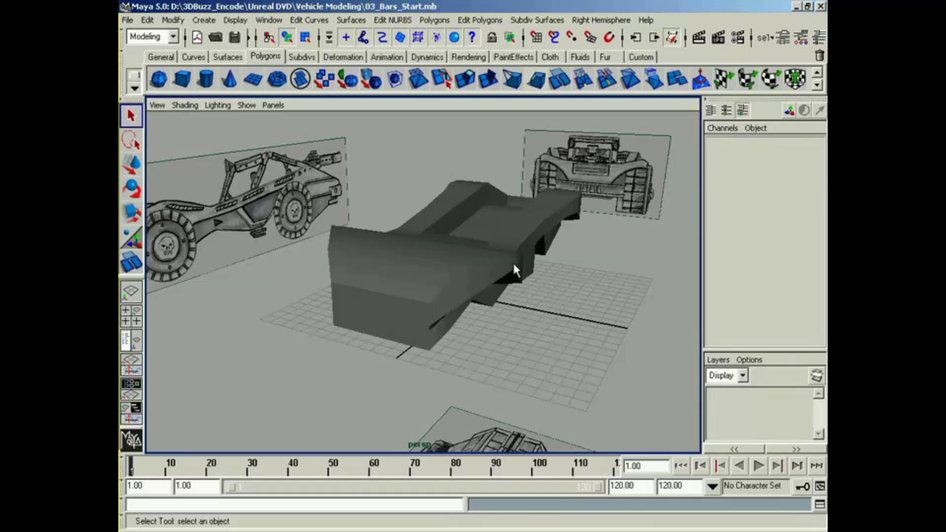
Step: Create a polygon cylinder at the origin and switch to the four-view layout
left_click_drag(512, 262, 490, 271, "alt")
left_click(488, 272)
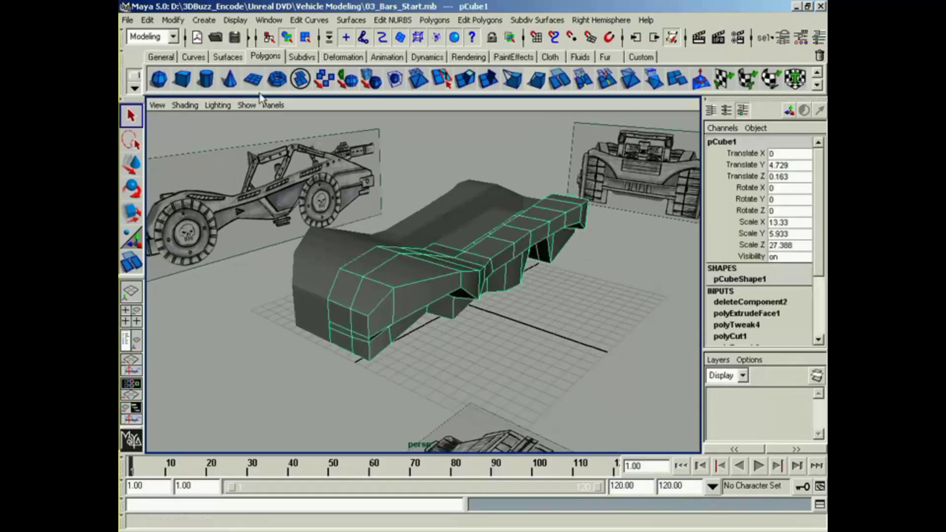
left_click(207, 79)
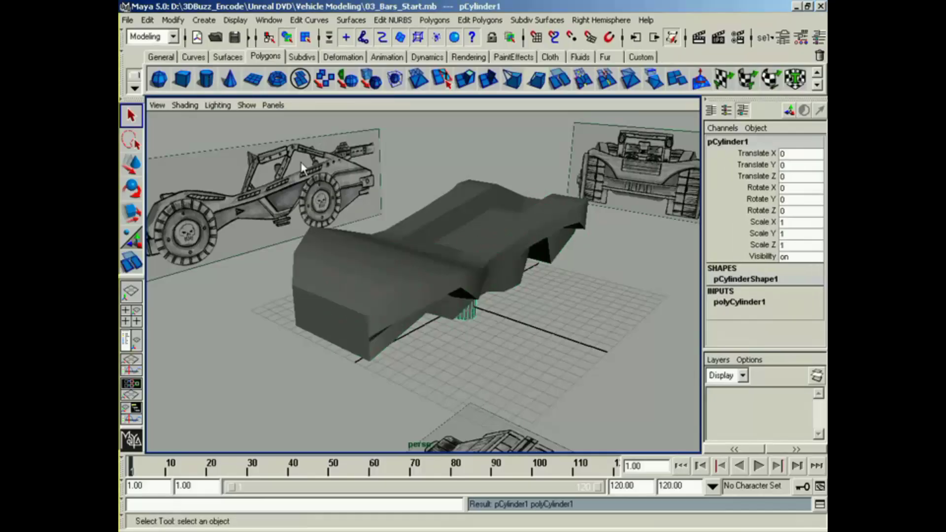
left_click_drag(300, 163, 389, 288, "alt")
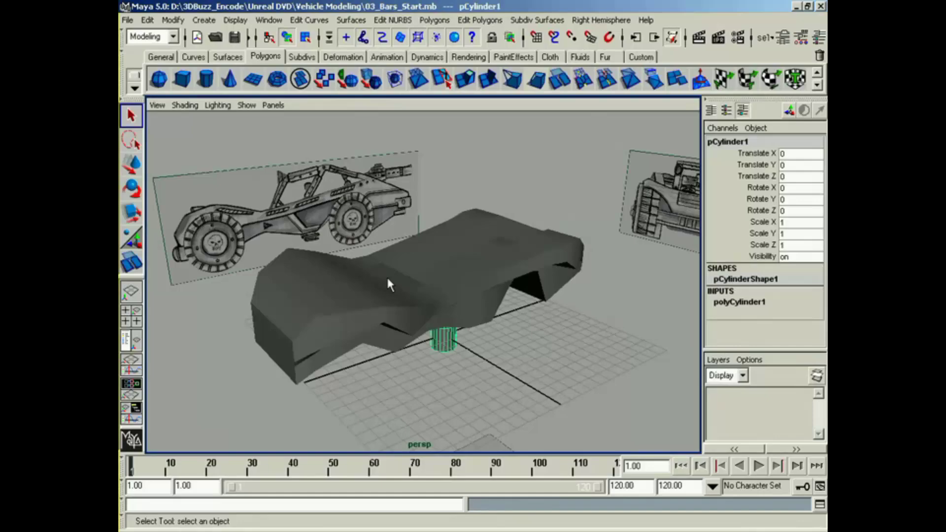
left_click_drag(389, 276, 432, 329, "alt")
key("space")
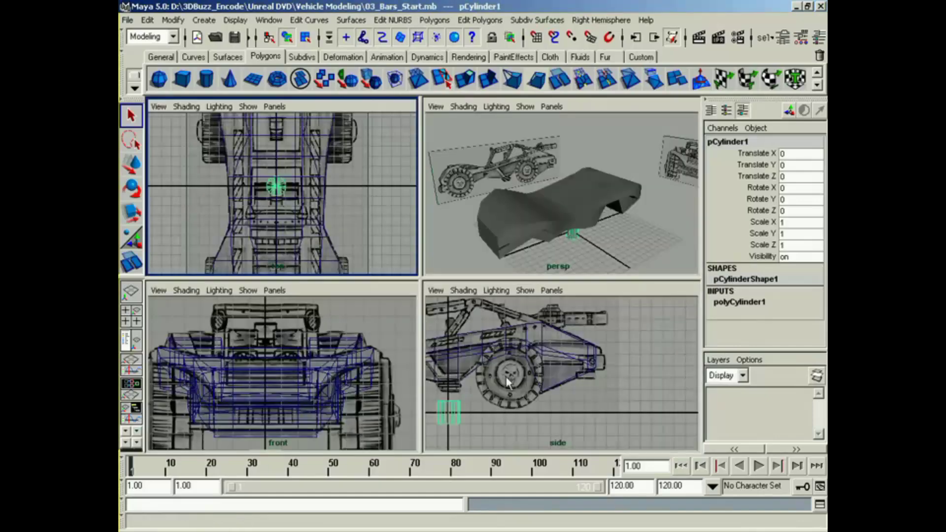
Step: In the side view, place the cylinder at the front roll bar's foot, about Y 6.17, Z 3.91, and rotate it about -31.9° in X
middle_click_drag(507, 377, 579, 407, "alt")
mouse_move(579, 407)
right_mouse_down("alt")
mouse_move(589, 407)
mouse_move(576, 405)
right_mouse_up("alt")
key("w")
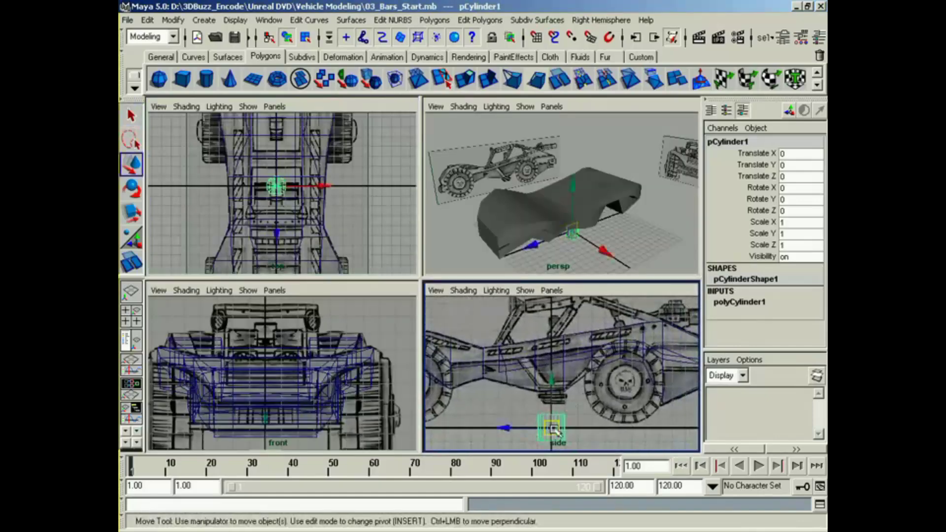
left_click_drag(551, 427, 500, 344)
middle_click_drag(499, 369, 511, 409, "alt")
right_click_drag(511, 409, 532, 409, "alt")
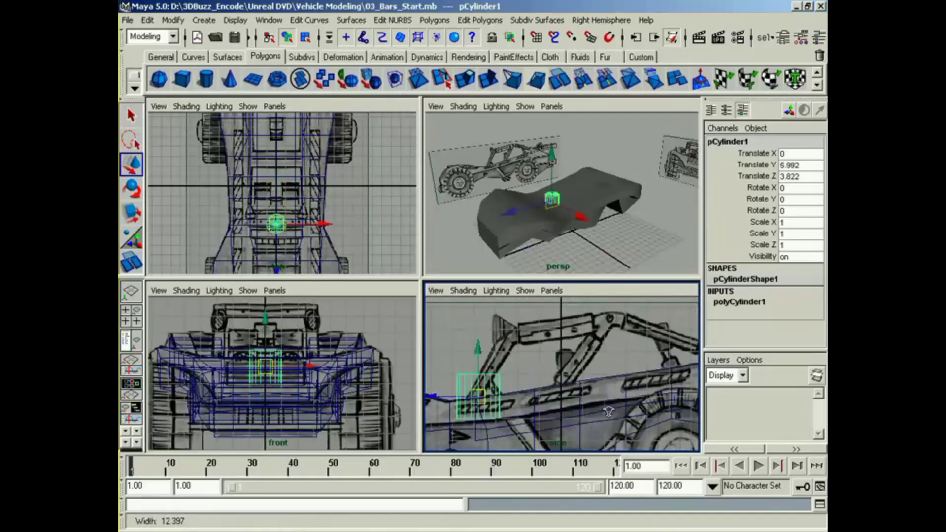
middle_click_drag(533, 409, 611, 390, "alt")
right_click_drag(611, 390, 621, 386, "alt")
middle_click_drag(622, 386, 586, 419, "alt")
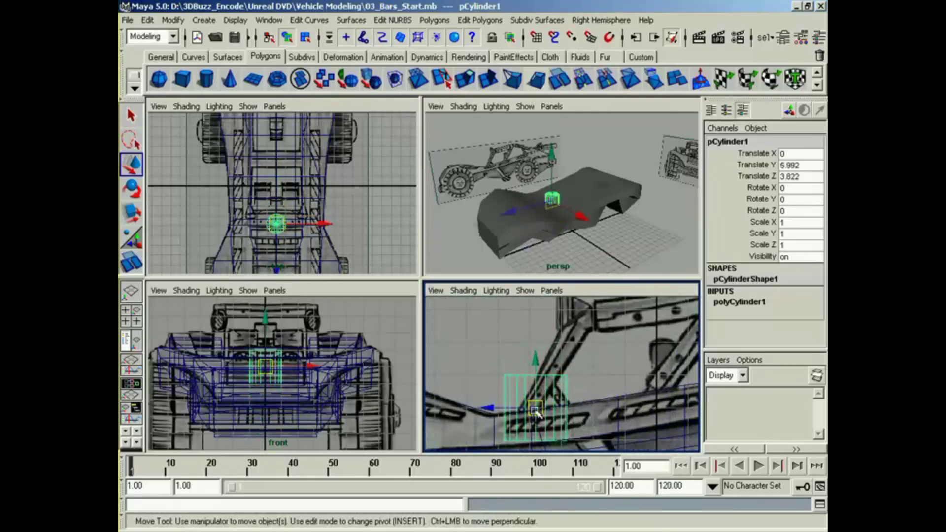
left_click_drag(536, 413, 532, 406)
key("e")
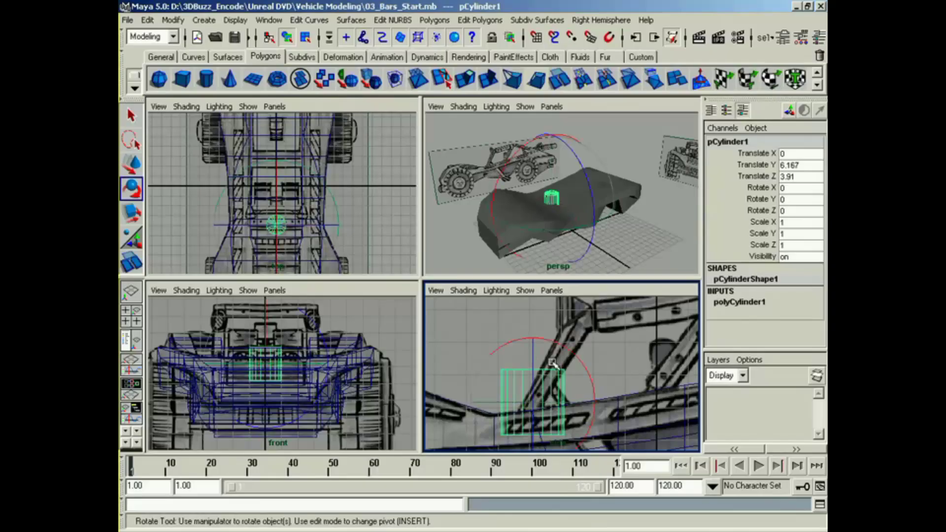
left_click_drag(560, 343, 582, 371)
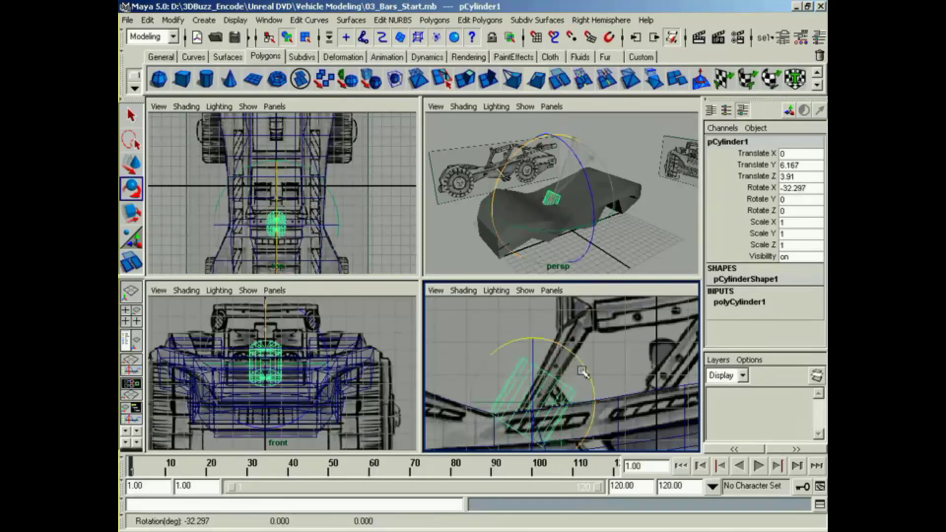
Step: Set the cylinder's radius to 0.3 and its axis subdivisions to 6
left_click(761, 301)
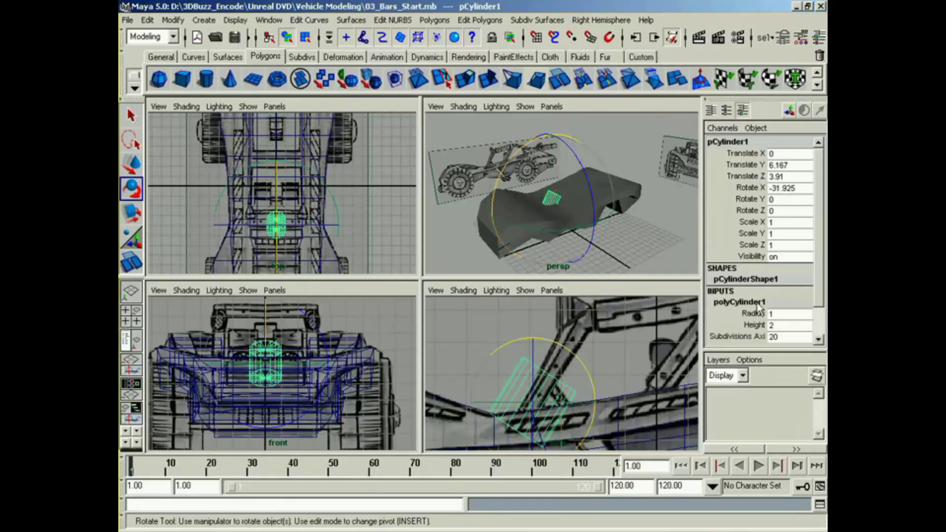
scroll(817, 325, "down", 2)
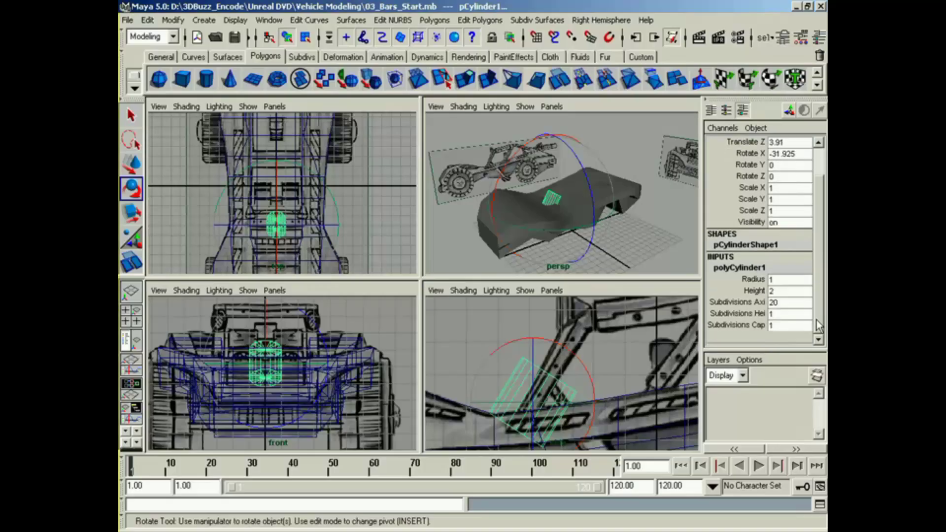
left_click(752, 279)
middle_click_drag(685, 333, 651, 333)
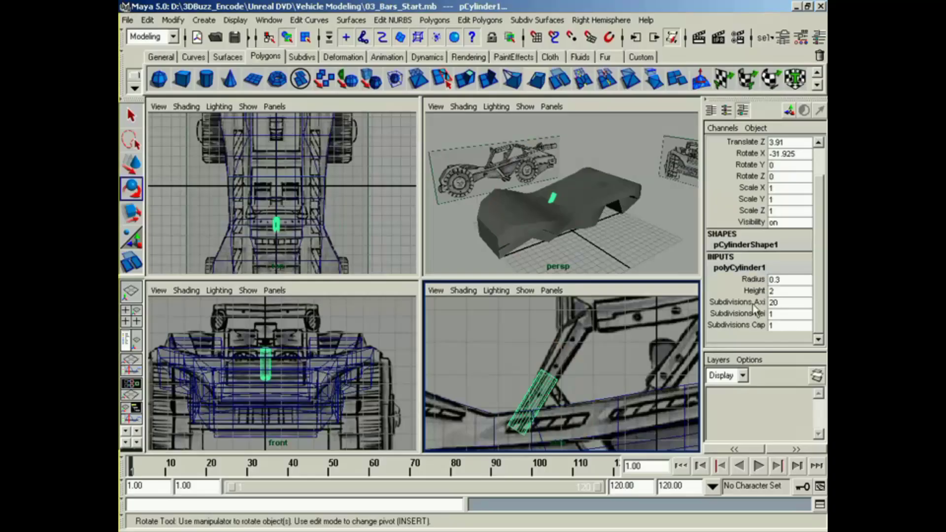
left_click(736, 302)
middle_click_drag(634, 386, 563, 387)
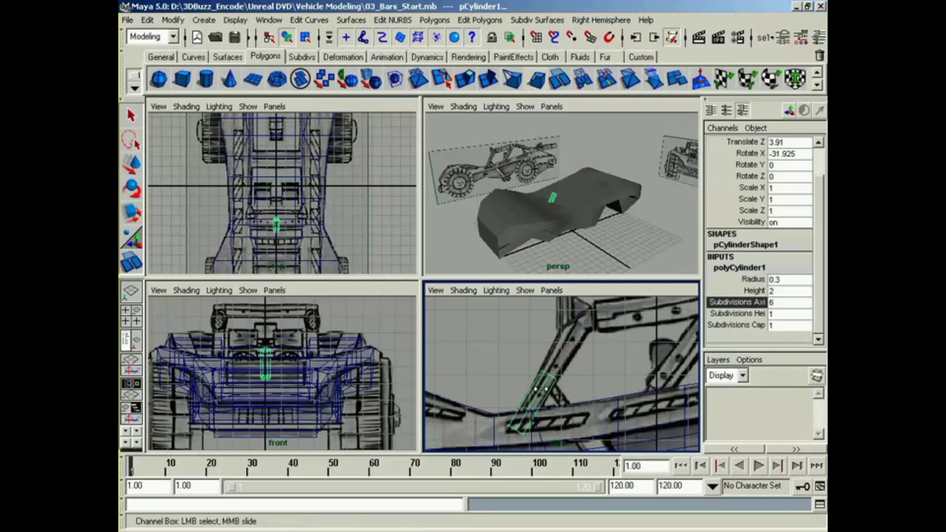
Step: Select the cylinder's upper end vertices and move them in the side view to the sloping bar's upper end
middle_click_drag(524, 186, 564, 242, "alt")
left_click(568, 378)
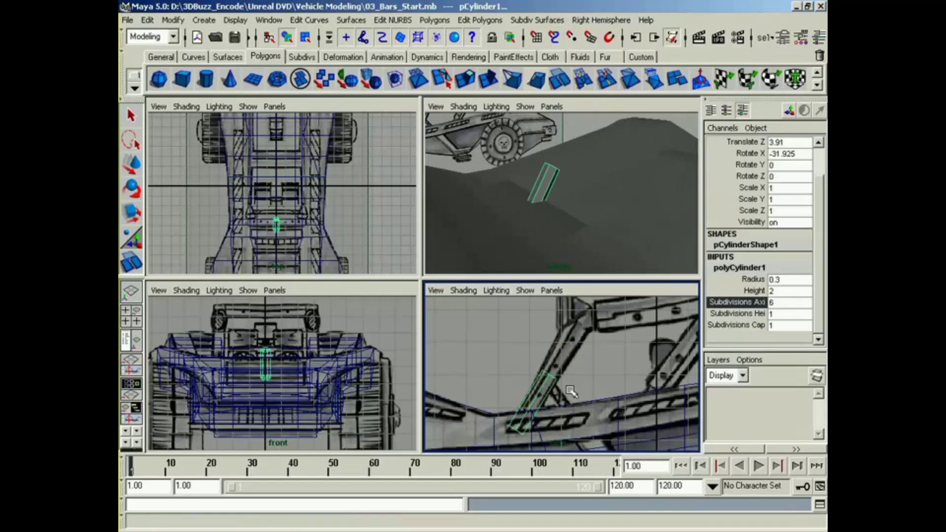
middle_click_drag(570, 391, 547, 403, "alt")
right_click_drag(543, 393, 511, 373)
left_click_drag(520, 362, 587, 421)
key("w")
left_click_drag(541, 391, 576, 343)
key("r")
key("w")
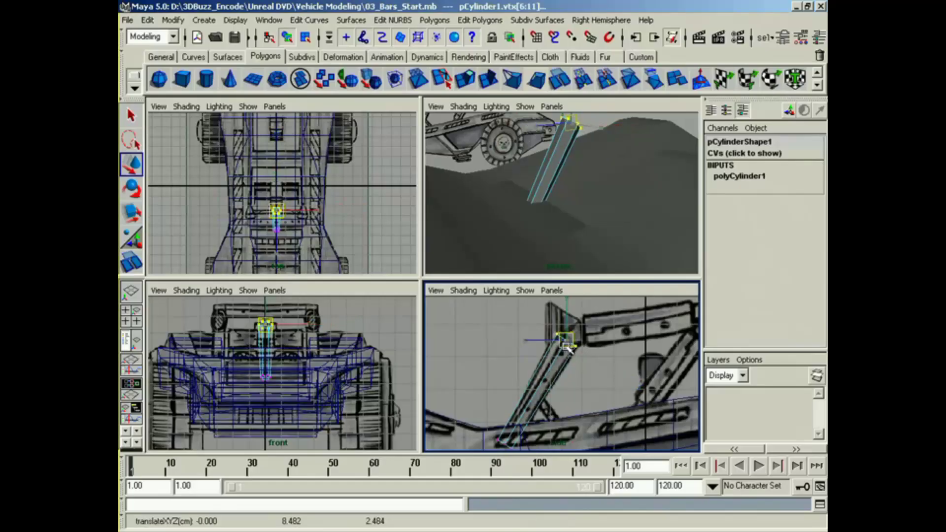
Step: Return to object selection and move the bar sideways in the front view to about X 2.87, matching the reference
right_click_drag(563, 370, 609, 353)
middle_click_drag(344, 238, 321, 269, "alt")
middle_click_drag(315, 344, 336, 393, "alt")
middle_click_drag(336, 393, 281, 429, "alt")
left_click_drag(285, 390, 361, 391)
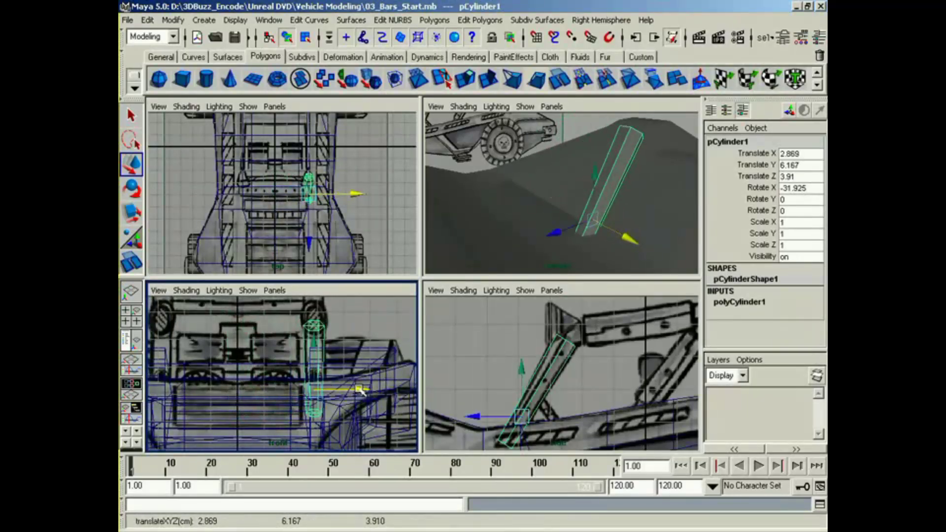
middle_click_drag(361, 390, 360, 404, "alt")
Step: Switch the bar to face selection and select the cap faces at its upper end in the side view
left_click_drag(564, 193, 542, 239, "alt")
middle_click_drag(542, 239, 549, 241, "alt")
middle_click_drag(565, 357, 594, 374, "alt")
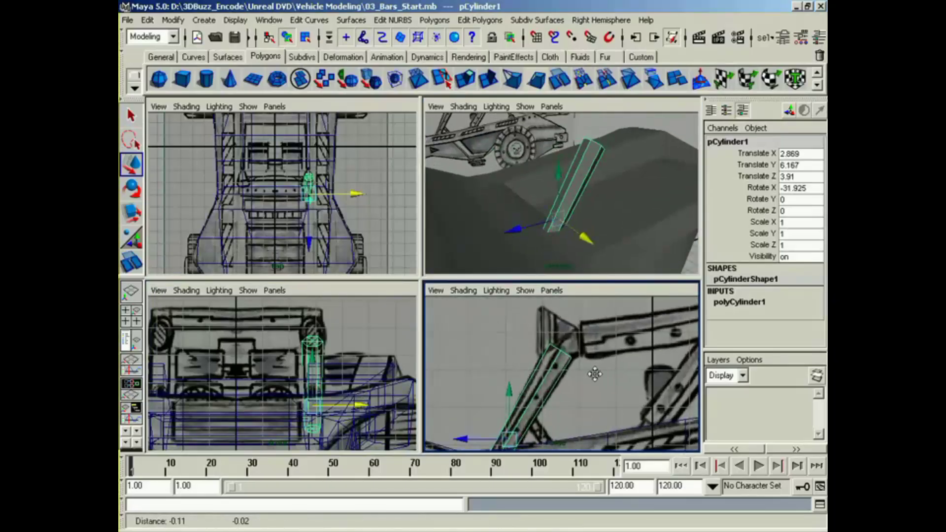
right_click_drag(576, 358, 571, 352)
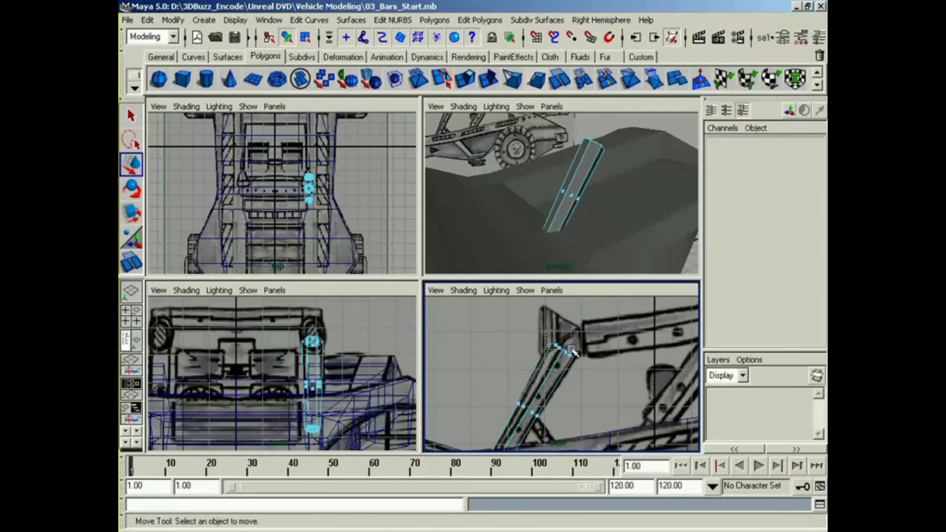
left_click_drag(545, 330, 598, 377)
middle_click_drag(587, 366, 575, 405, "alt")
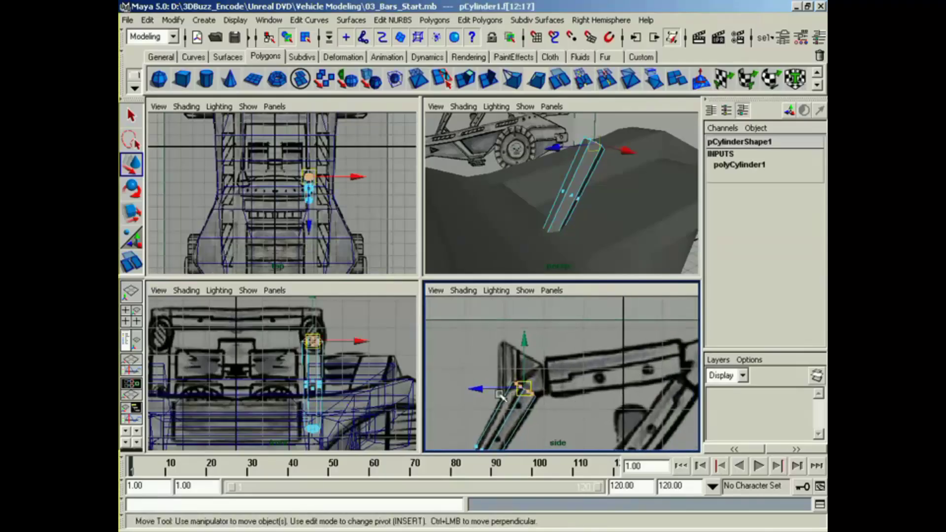
middle_click_drag(664, 401, 547, 399)
key("z")
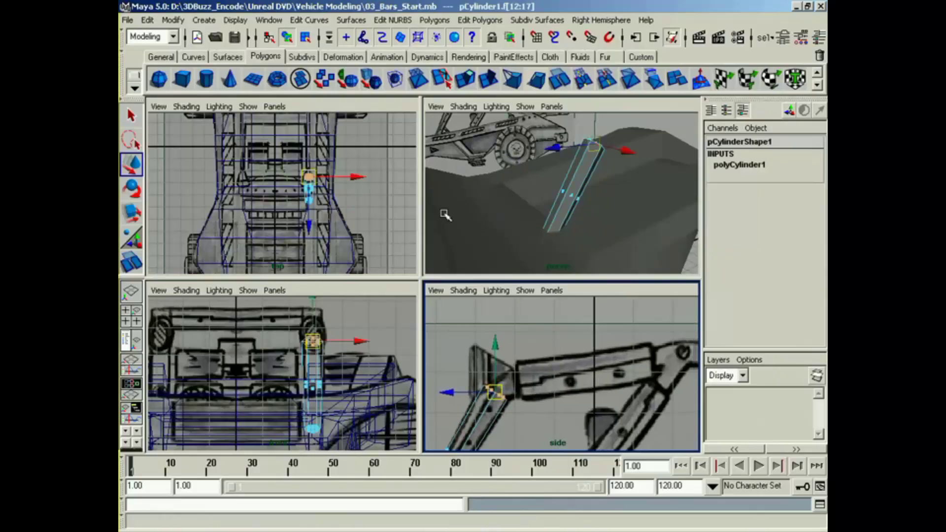
Step: Extrude the upper cap faces, then rotate and shift them towards the horizontal bar as the first bend segment
left_click(465, 81)
left_click_drag(528, 362, 565, 400)
left_click(568, 349)
key("w")
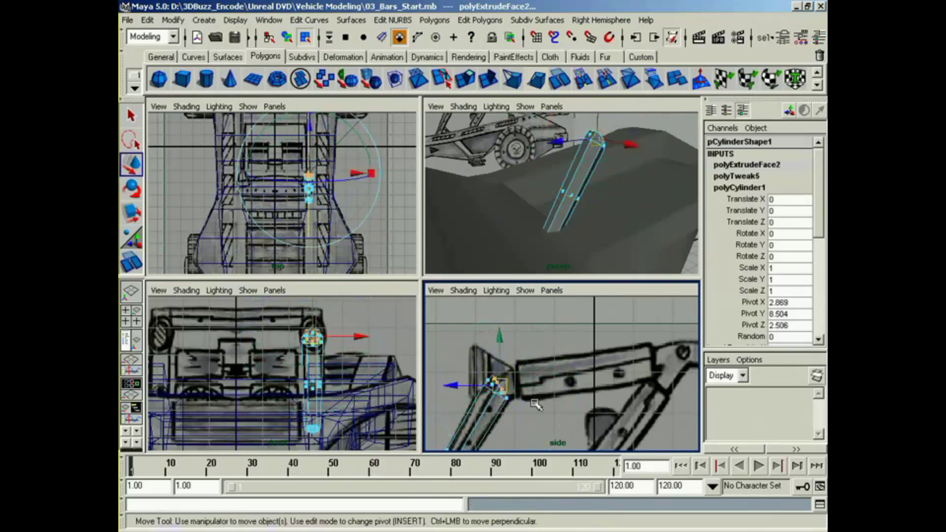
mouse_move(498, 388)
left_mouse_down()
mouse_move(552, 368)
mouse_move(516, 390)
left_mouse_up()
Step: Extrude the end faces again, turning and moving them to form the bend's second segment
key("g")
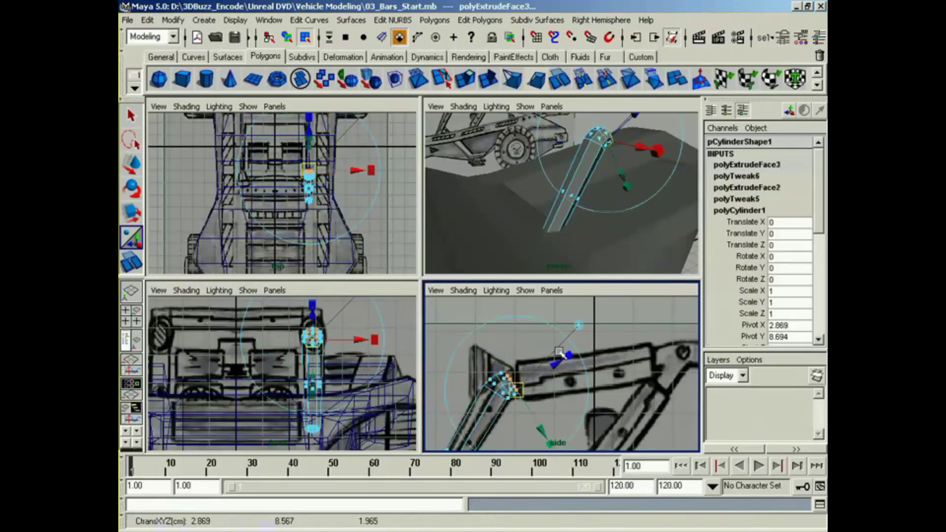
left_click(575, 344)
left_click_drag(537, 339, 564, 372)
key("w")
left_click_drag(513, 385, 515, 386)
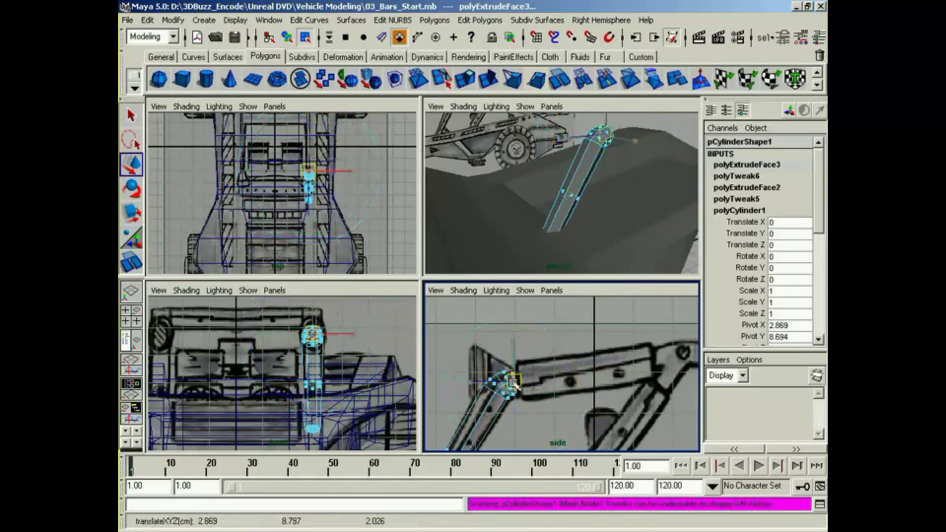
Step: Extrude a third bend segment and align its end faces with the start of the horizontal bar
key("g")
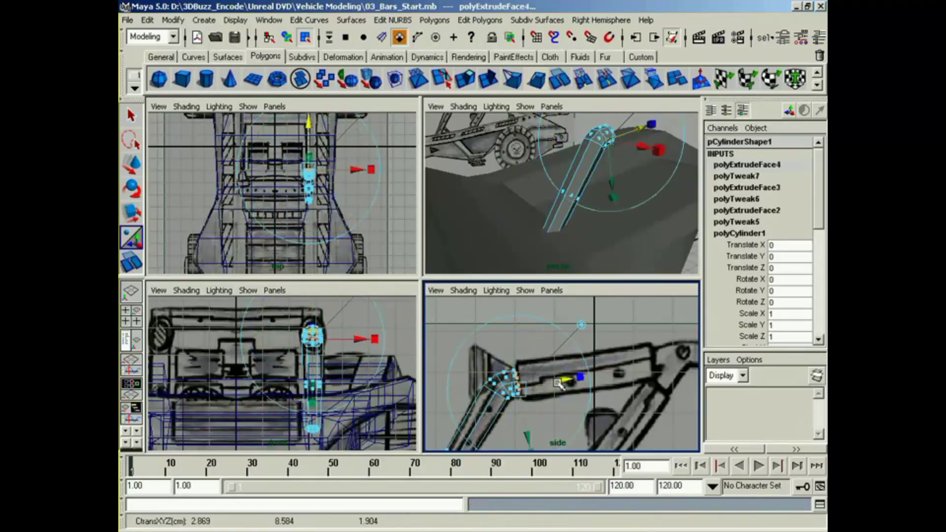
left_click_drag(580, 377, 564, 349)
left_click(581, 324)
key("w")
left_click_drag(519, 383, 521, 386)
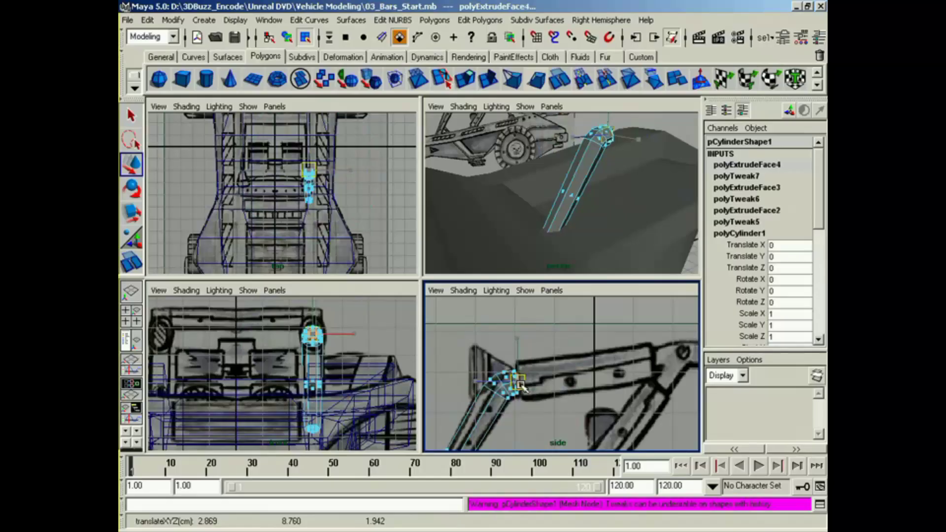
Step: Extrude the end faces once more and scale them outward to the horizontal bar's thickness, forming a collar
key("g")
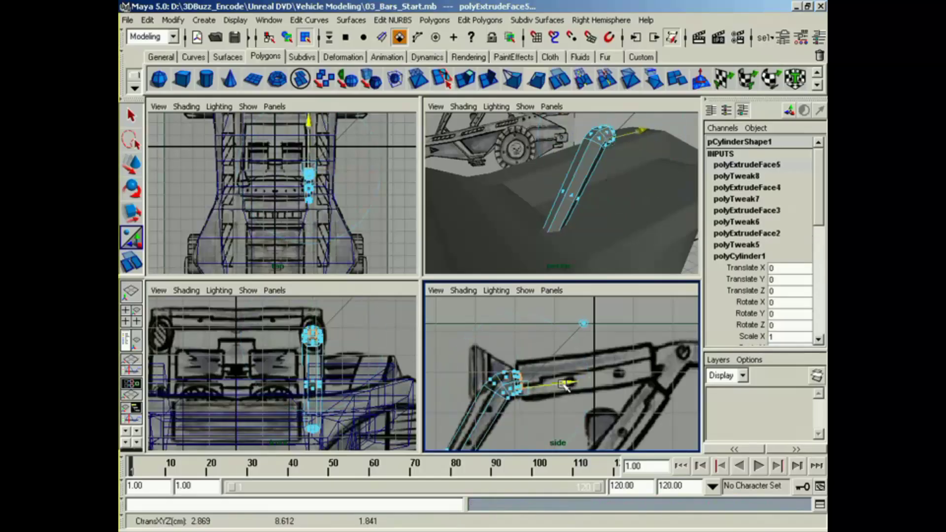
left_click(565, 384)
left_click(581, 381)
left_click_drag(519, 388, 609, 387)
Step: Extrude the enlarged end faces along the reference to the horizontal bar's far end and inspect the shape in perspective
key("g")
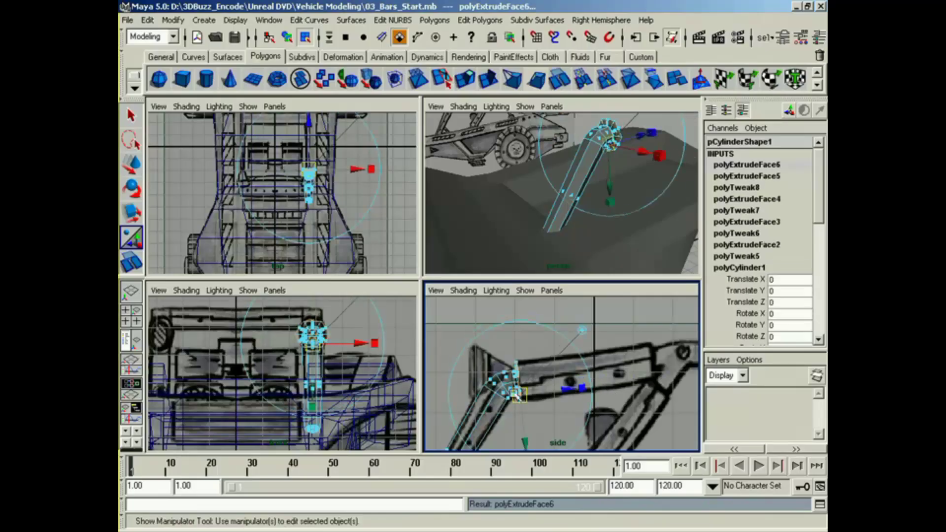
left_click_drag(516, 394, 651, 375)
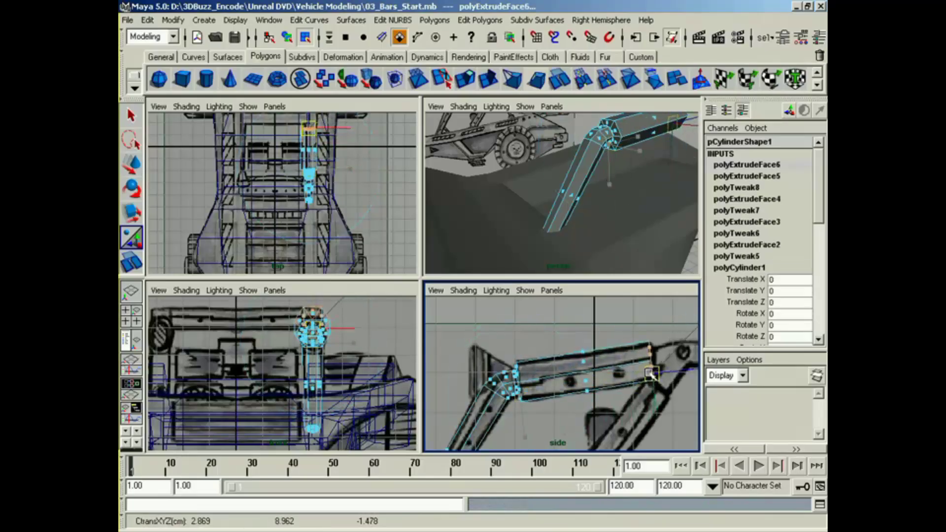
middle_click_drag(682, 192, 617, 241, "alt")
right_click_drag(579, 237, 602, 232, "alt")
left_click_drag(602, 233, 587, 235, "alt")
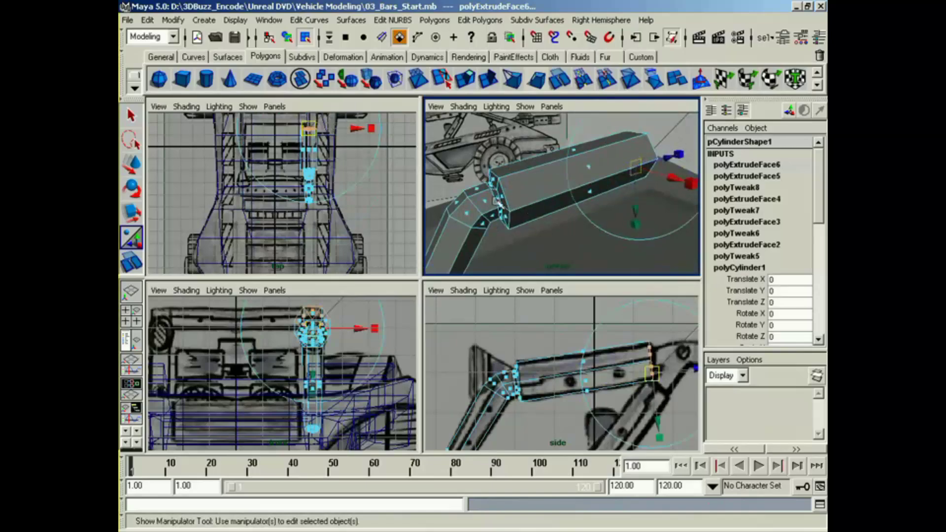
Step: Rotate the horizontal bar's extruded end faces slightly so they line up with the bar end in the side reference
middle_click_drag(526, 231, 546, 212, "alt")
right_click_drag(546, 212, 520, 230, "alt")
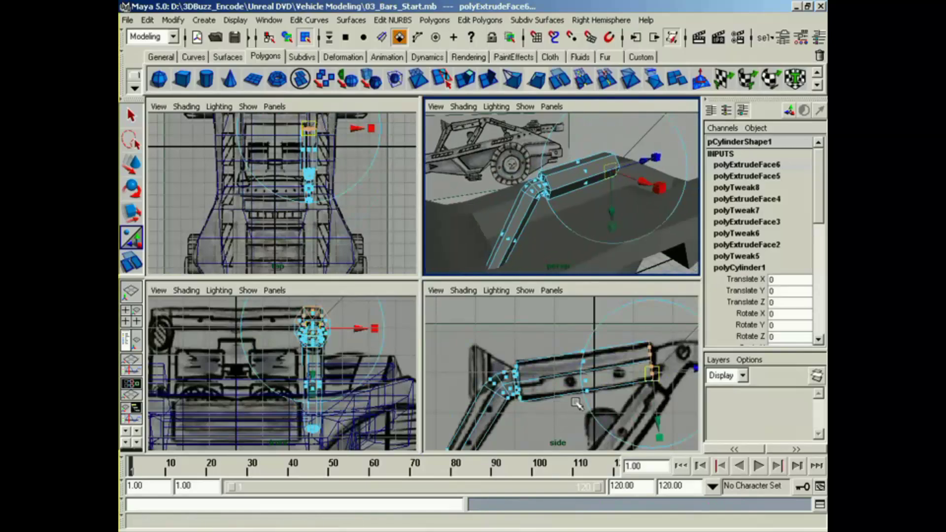
middle_click_drag(661, 375, 573, 384, "alt")
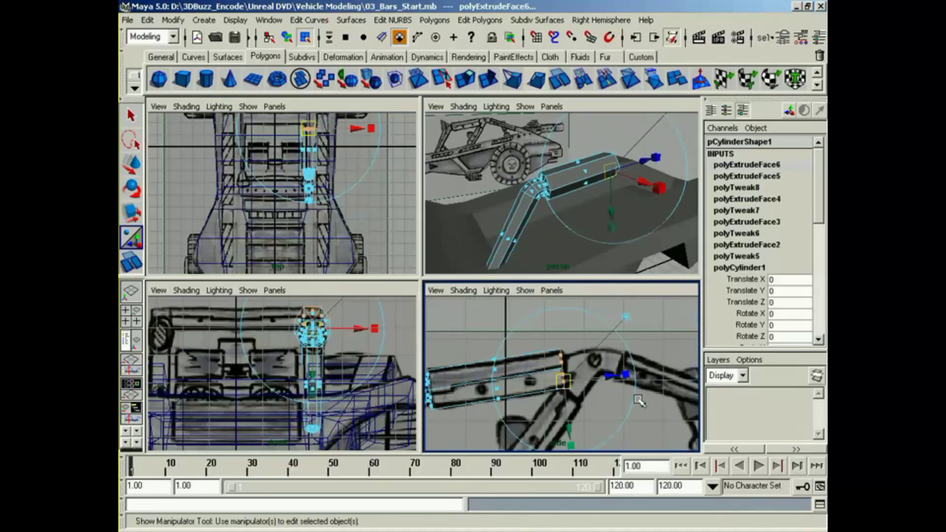
key("e")
left_click(617, 347)
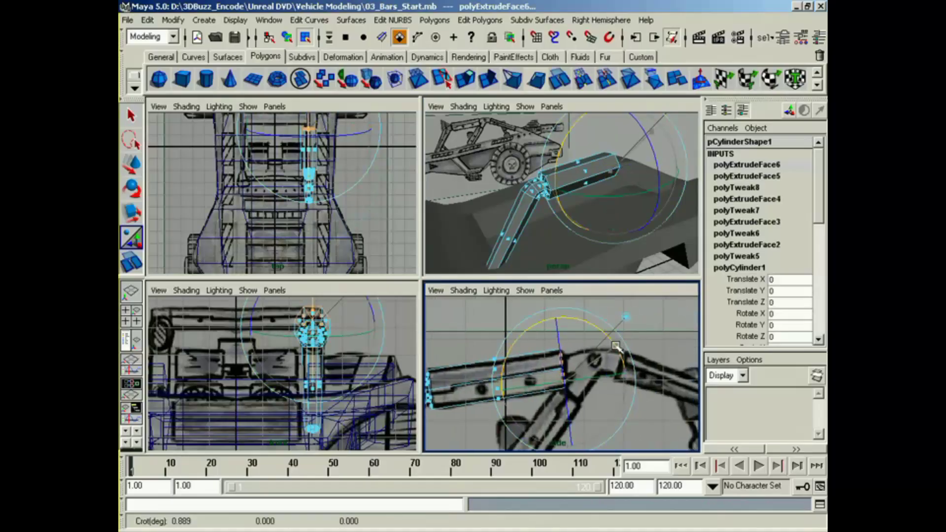
middle_click_drag(608, 386, 559, 391, "alt")
Step: Extrude the horizontal bar's end faces and scale them inward, then extrude the first segment of the second bend
key("g")
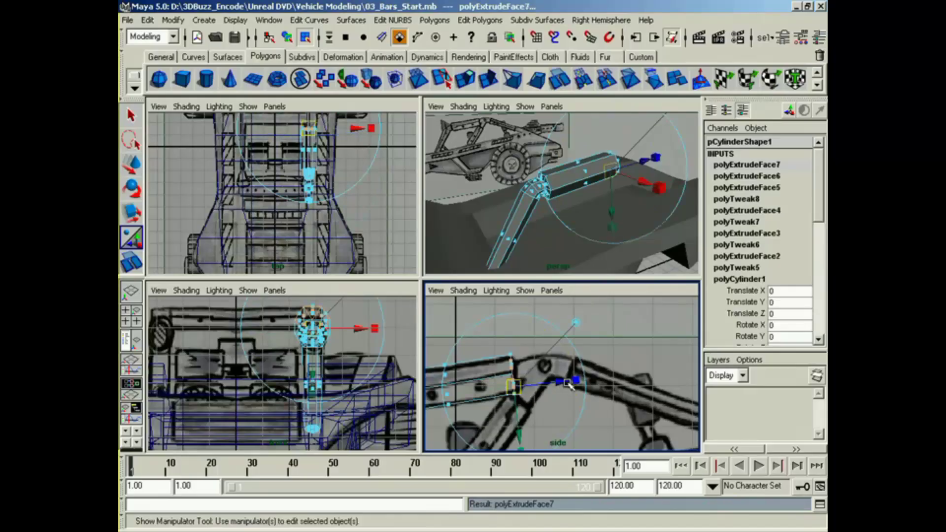
left_click_drag(568, 385, 591, 372)
key("w")
key("g")
key("g")
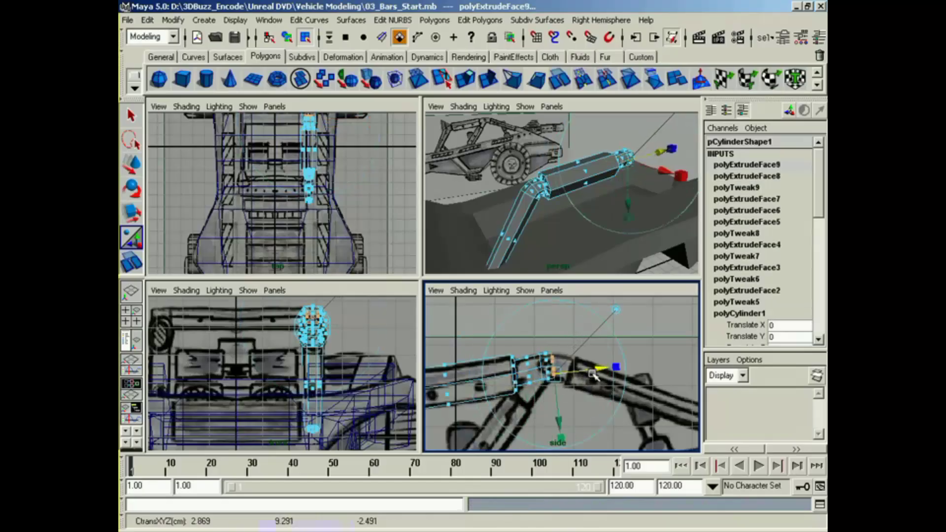
Step: Extrude the bend's second segment, rotating and moving its end faces to follow the curve in the side reference
left_click(624, 351)
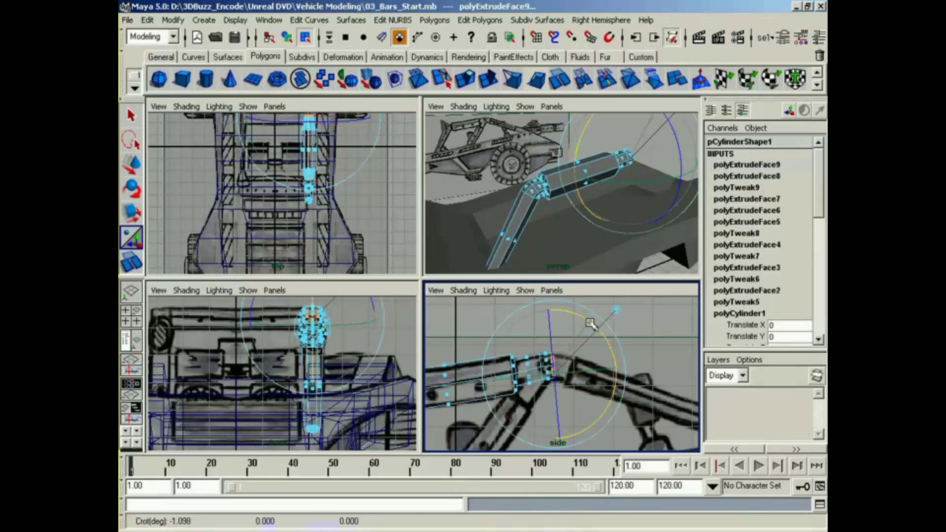
key("w")
left_click(552, 369)
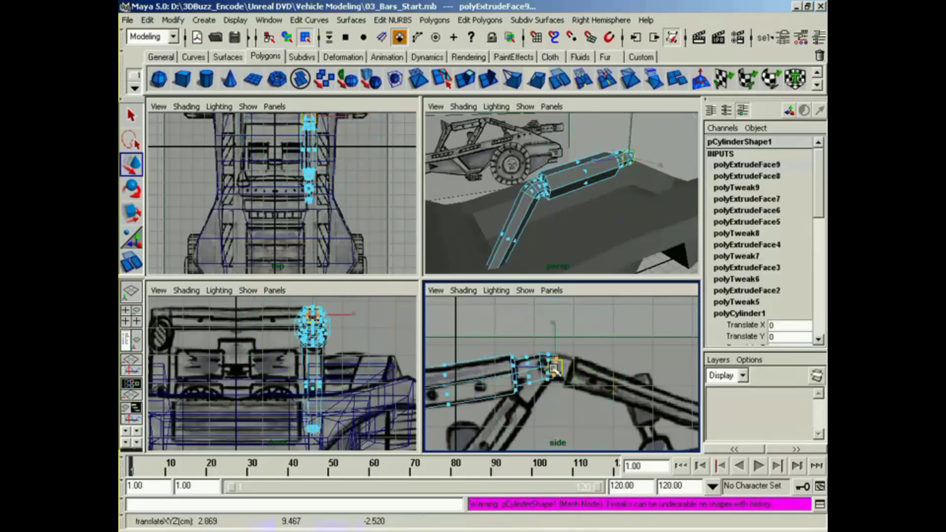
Step: Extrude a third bend segment and turn its end faces to meet the start of the downward-sloping bar
key("g")
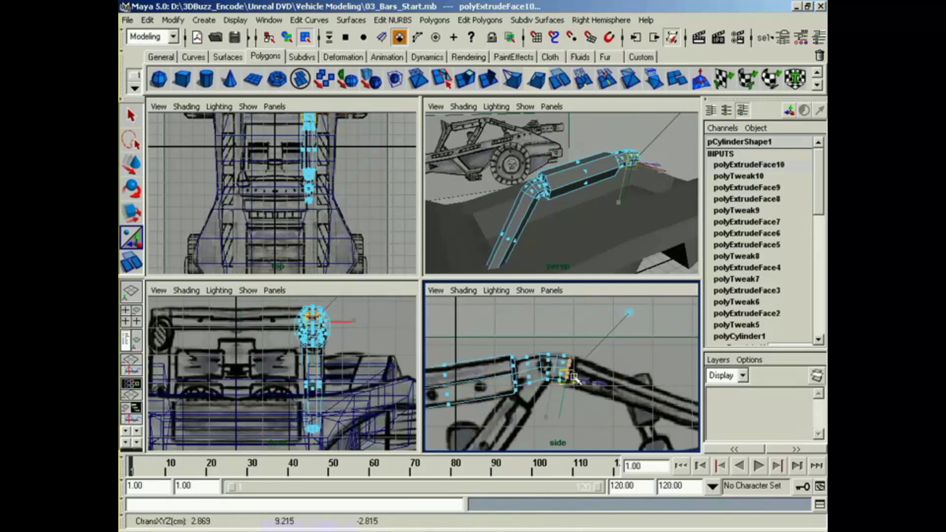
left_click(634, 346)
left_click_drag(575, 323, 688, 412)
Step: Extrude a collar matching the sloping bar's thickness, then extrude its end faces along the reference to the bar's lower end
key("g")
key("g")
middle_click_drag(611, 392, 494, 350, "alt")
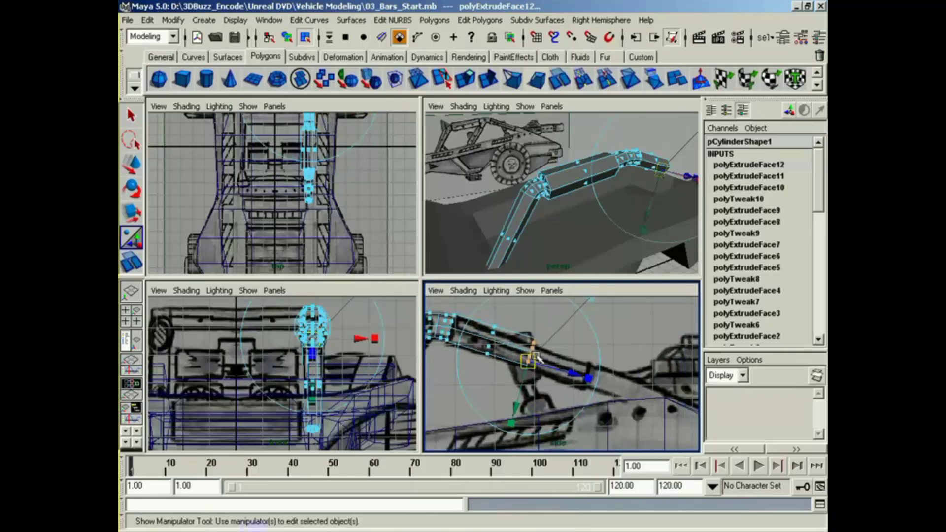
left_click_drag(533, 359, 642, 400)
Step: Extrude the sloping bar's end faces in place and scale them inward to about 0.633 for the narrower section
key("g")
left_click(650, 404)
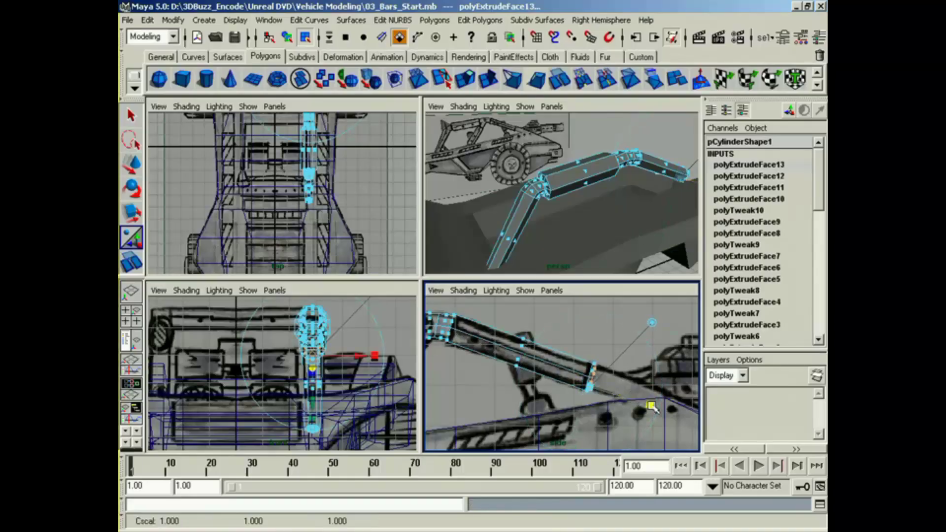
left_click_drag(591, 387, 584, 388)
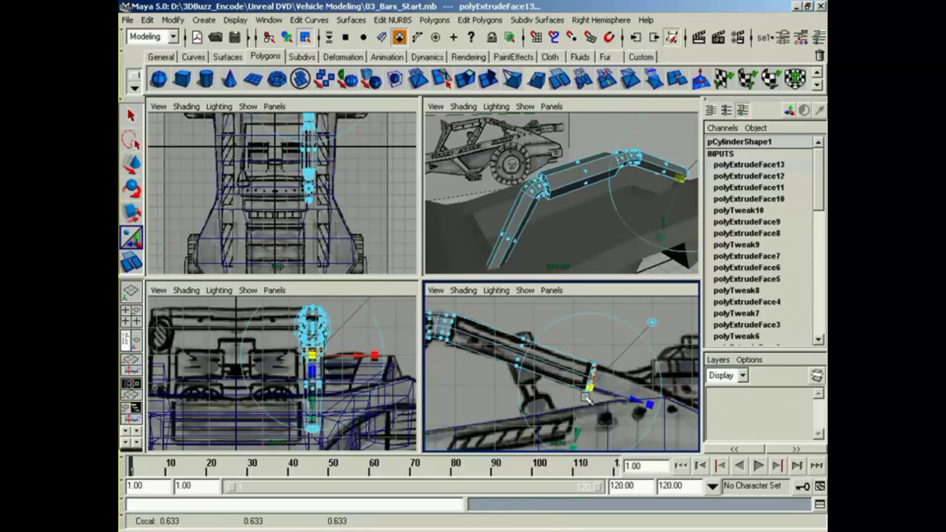
middle_click_drag(606, 400, 548, 395, "alt")
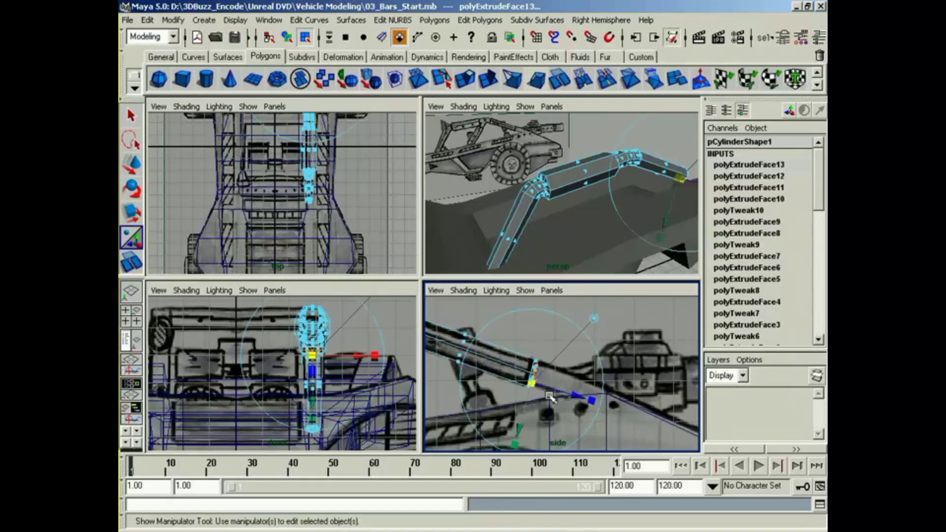
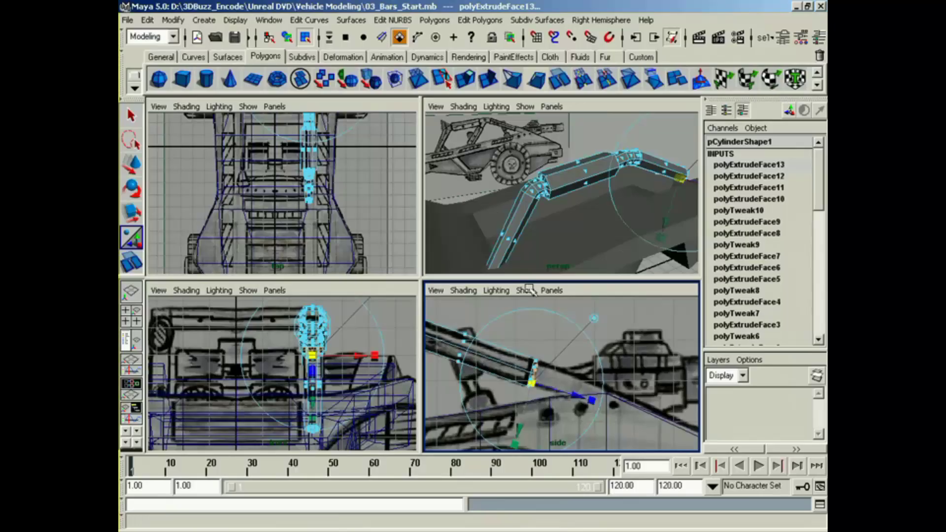
Step: Extrude the sloping bar's scaled-in end faces down along the side reference to form the narrower lower section
middle_click_drag(607, 409, 570, 413, "alt")
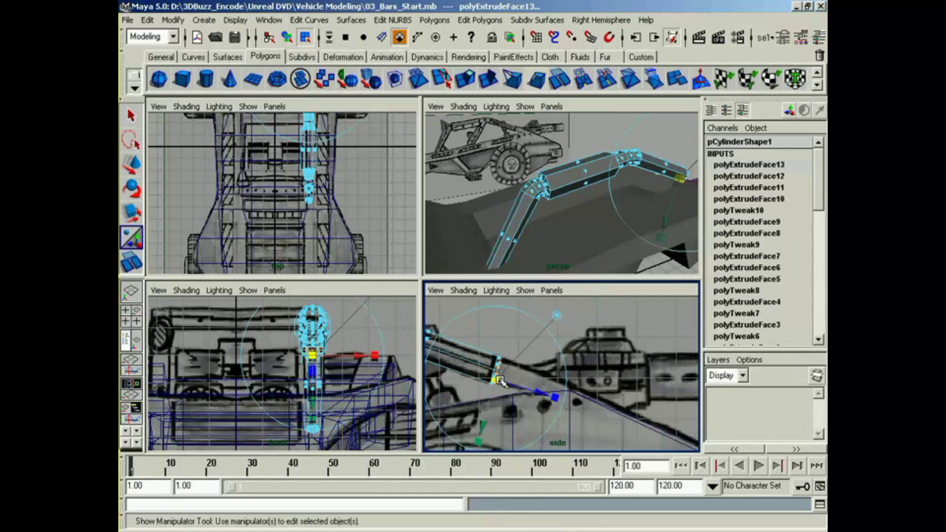
key("w")
left_click_drag(498, 374, 636, 432)
key("z")
key("g")
Step: Move the body's upper vertices where the bar enters the rear deck onto the outline in the side reference
left_click_drag(670, 228, 541, 236, "alt")
middle_click_drag(541, 237, 607, 219, "alt")
left_click(502, 242)
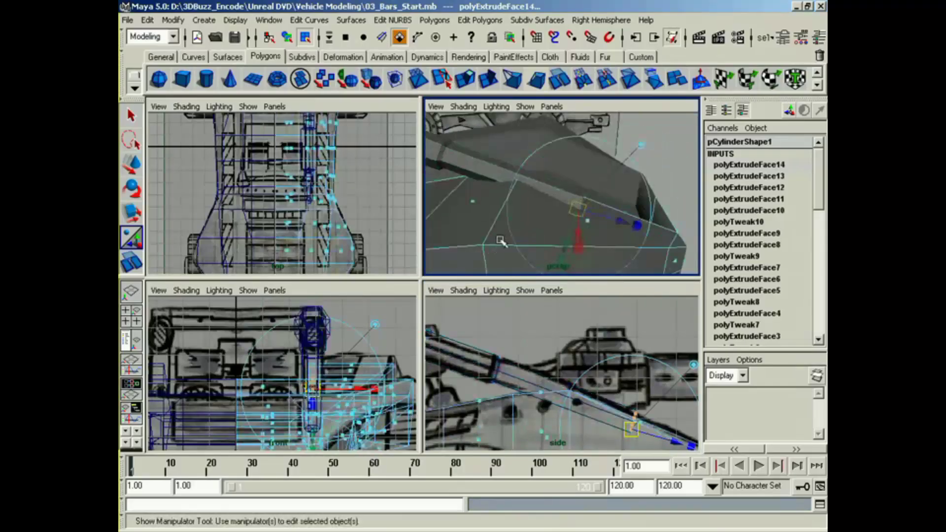
middle_click_drag(591, 425, 495, 374, "alt")
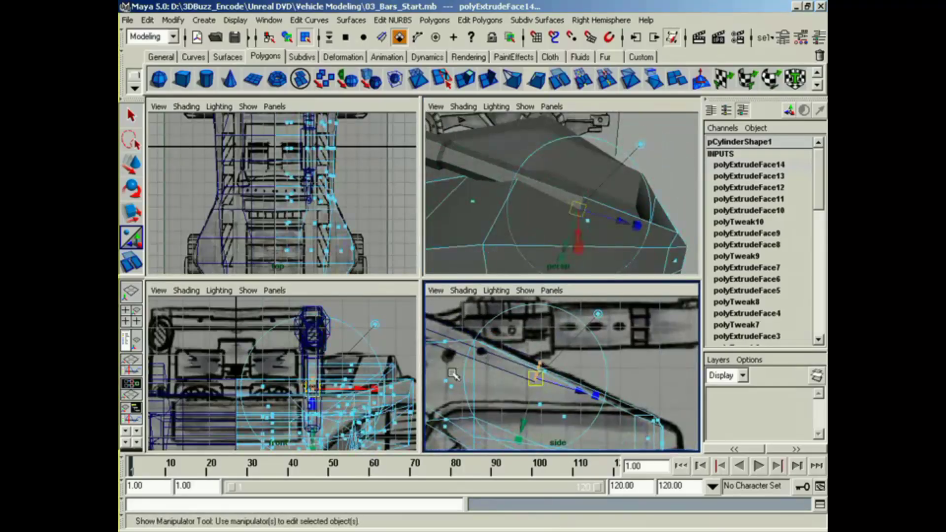
right_click_drag(659, 424, 617, 375)
middle_click_drag(515, 355, 555, 355, "alt")
left_click_drag(525, 354, 518, 336)
key("w")
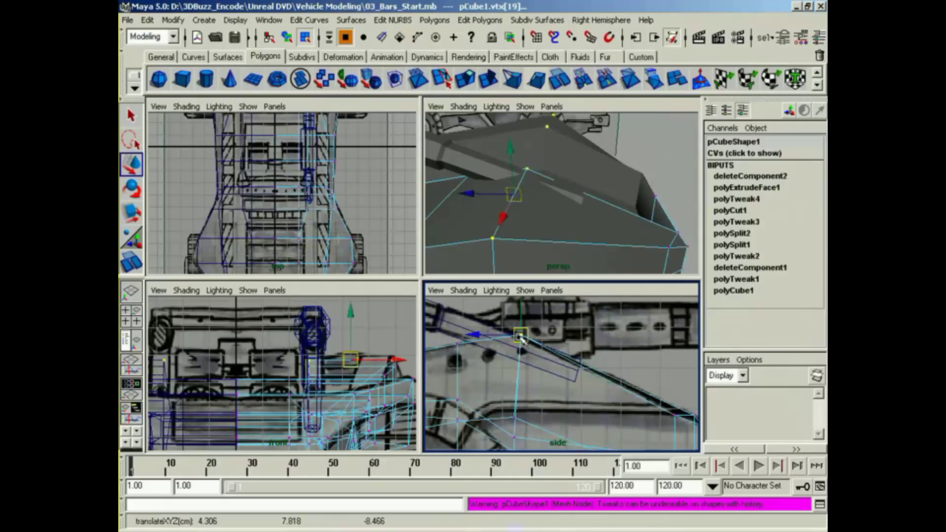
middle_click_drag(556, 365, 502, 358, "alt")
Step: Move the rear corner vertices of the body's sloping top edge onto the outline in the side reference
left_click_drag(616, 229, 594, 215, "alt")
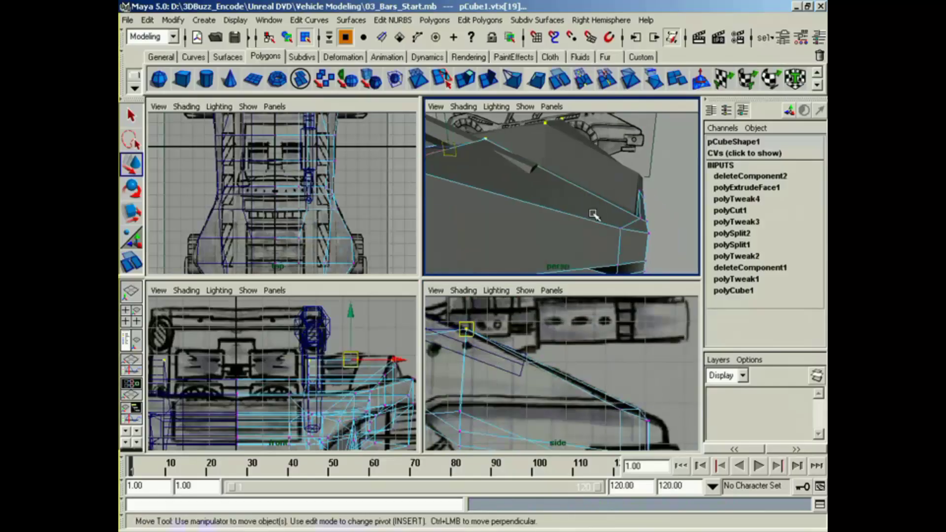
left_click(635, 220)
left_click(640, 411)
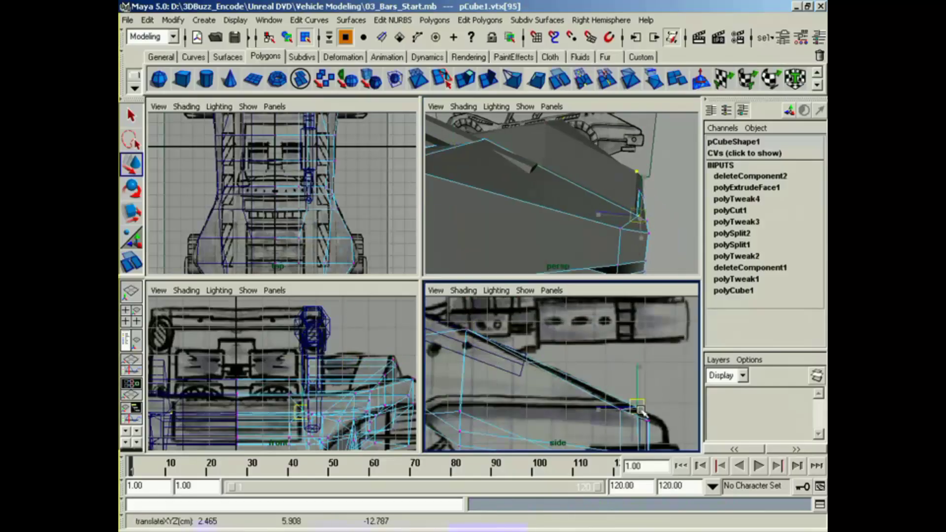
middle_click_drag(617, 411, 638, 410, "alt")
Step: Nudge the body's outer vertices at the peak of the rear deck to match the side reference
left_click_drag(545, 237, 526, 205, "alt")
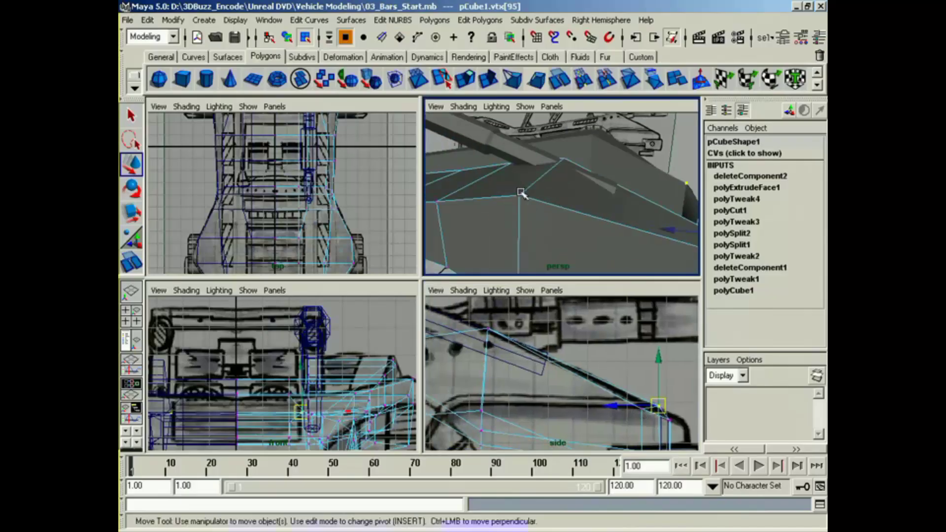
left_click(520, 192)
middle_click_drag(519, 327, 522, 327, "alt")
left_click_drag(494, 329, 493, 327)
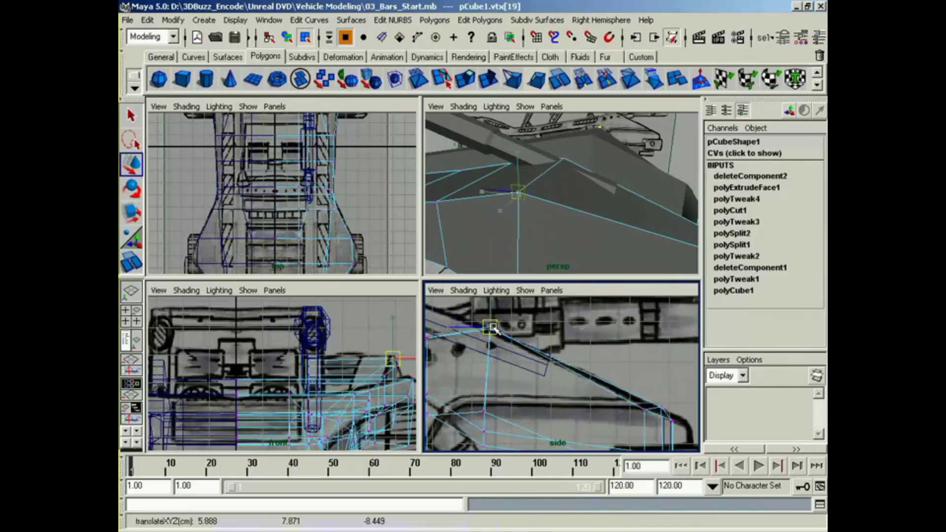
Step: Select the end vertices of the roll-cage bar's narrow section and shift them slightly forward and up
middle_click_drag(552, 181, 568, 222, "alt")
left_click(516, 159)
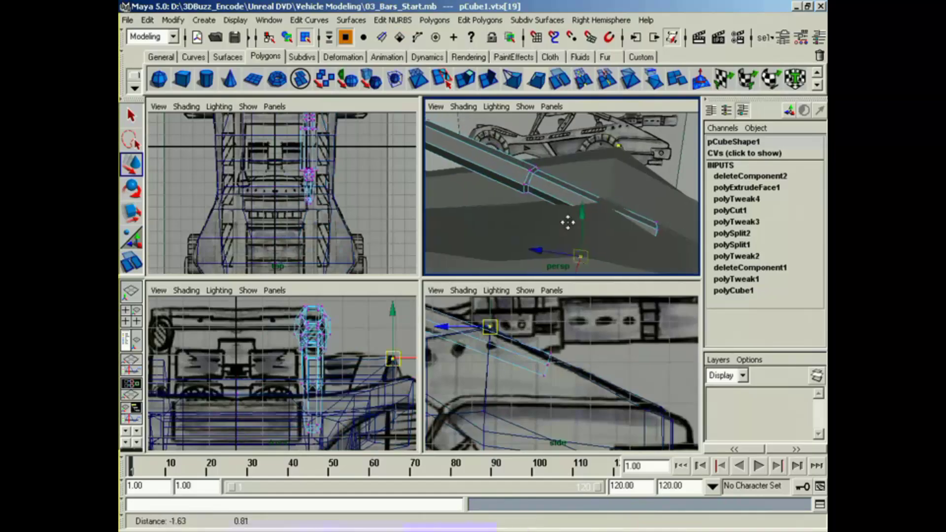
middle_click_drag(600, 267, 584, 255, "alt")
left_click_drag(532, 344, 544, 372)
Step: Examine how the roll-cage bar lines up with the body and the reference in the perspective, front and top views
left_click_drag(599, 256, 639, 251, "alt")
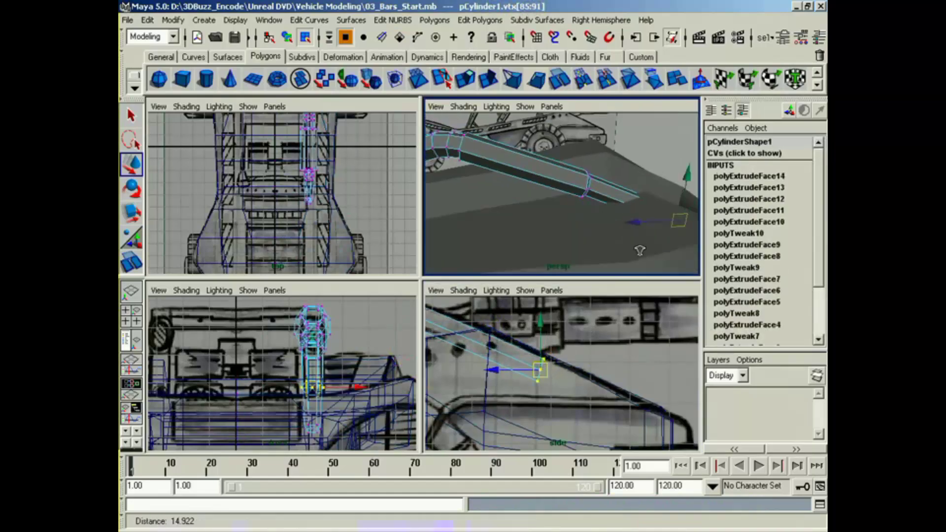
right_click_drag(639, 251, 586, 247, "alt")
left_click_drag(587, 247, 436, 250, "alt")
middle_click_drag(469, 239, 493, 243, "alt")
middle_click_drag(365, 381, 365, 343, "alt")
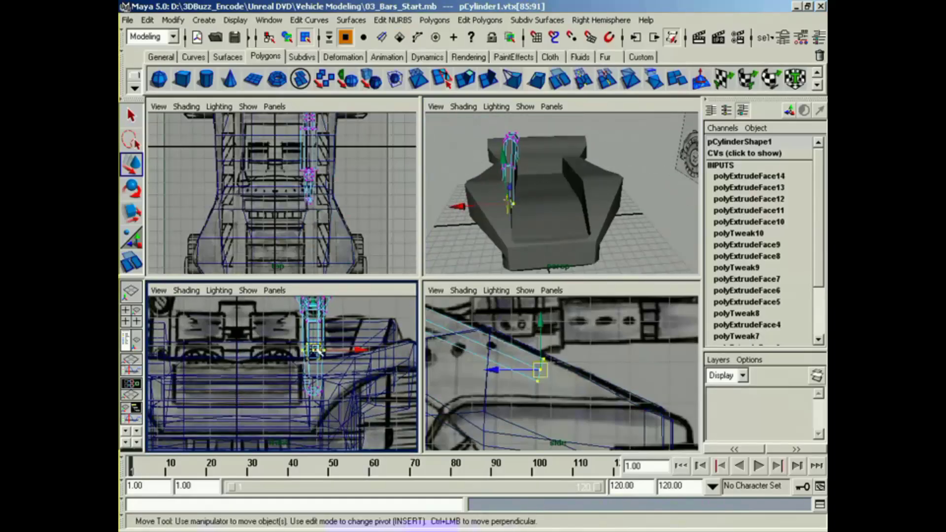
middle_click(479, 371, "alt")
middle_click_drag(510, 255, 523, 248, "alt")
right_click_drag(308, 227, 369, 206, "alt")
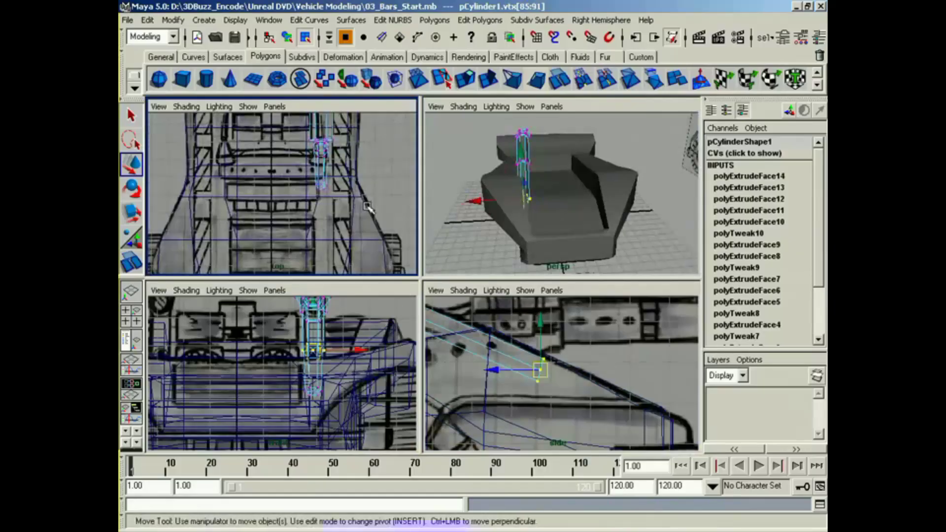
middle_click_drag(318, 170, 311, 222, "alt")
right_click_drag(310, 222, 367, 197, "alt")
middle_click_drag(315, 172, 314, 261, "alt")
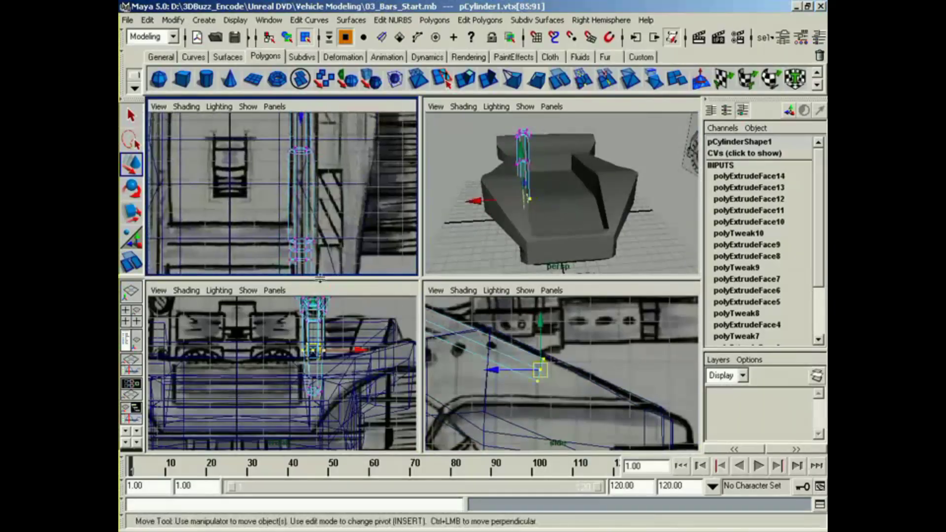
middle_click_drag(318, 193, 319, 247, "alt")
right_click_drag(319, 222, 335, 216, "alt")
middle_click_drag(329, 222, 330, 248, "alt")
middle_click_drag(328, 165, 331, 188, "alt")
Step: Select the body's inner-edge vertices along its length in an enlarged top view
left_click(549, 235)
right_click_drag(331, 187, 264, 251, "alt")
middle_click_drag(264, 255, 260, 202, "alt")
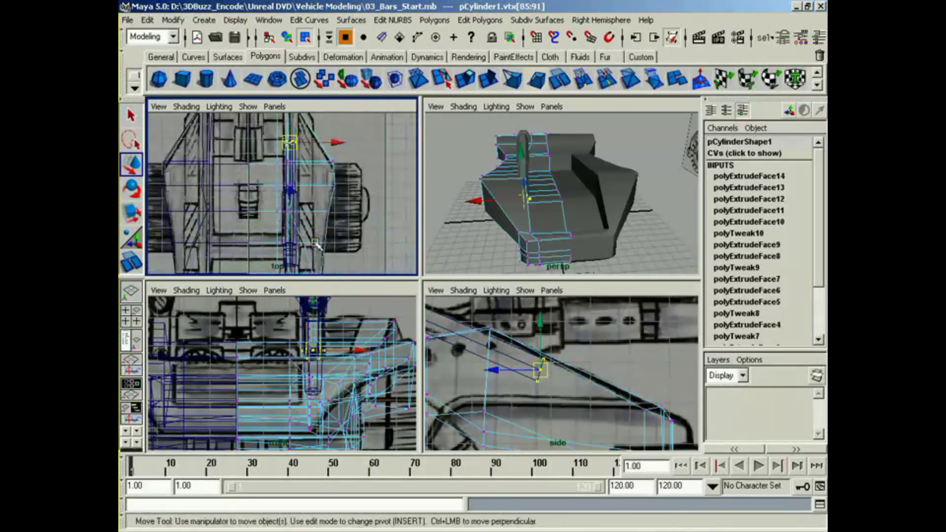
left_click(489, 212, "alt")
middle_click_drag(316, 231, 318, 185, "alt")
right_click_drag(316, 187, 273, 216, "alt")
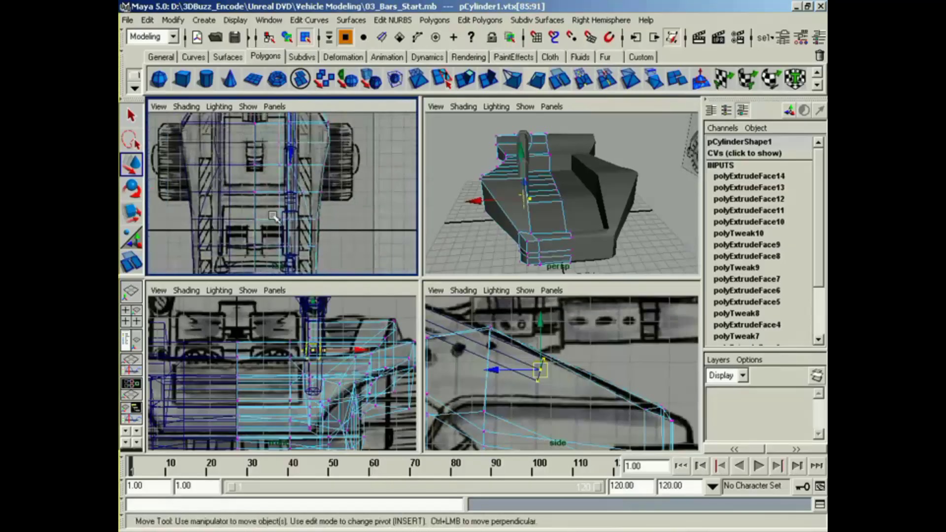
key("space")
middle_click_drag(437, 306, 403, 226, "alt")
right_click_drag(404, 226, 370, 257, "alt")
middle_click_drag(370, 256, 369, 333, "alt")
right_click_drag(369, 333, 235, 318, "alt")
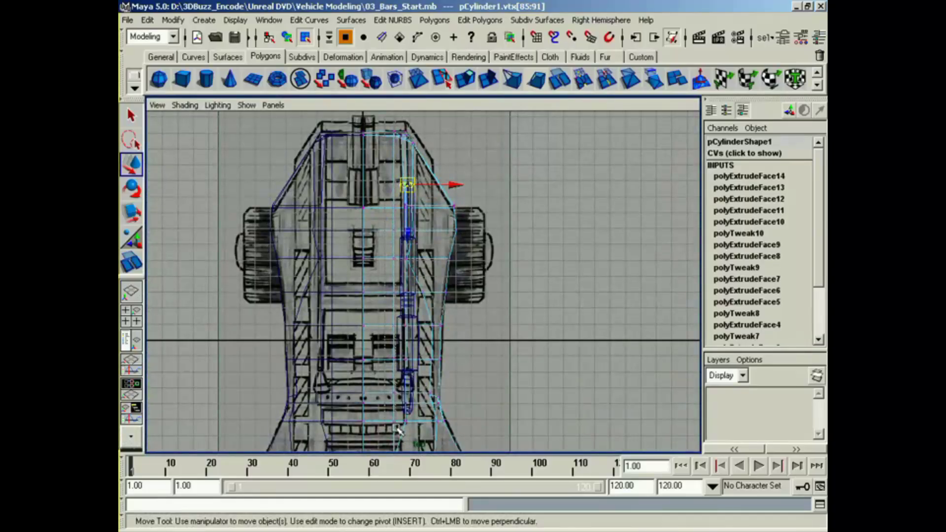
left_click_drag(408, 430, 408, 430)
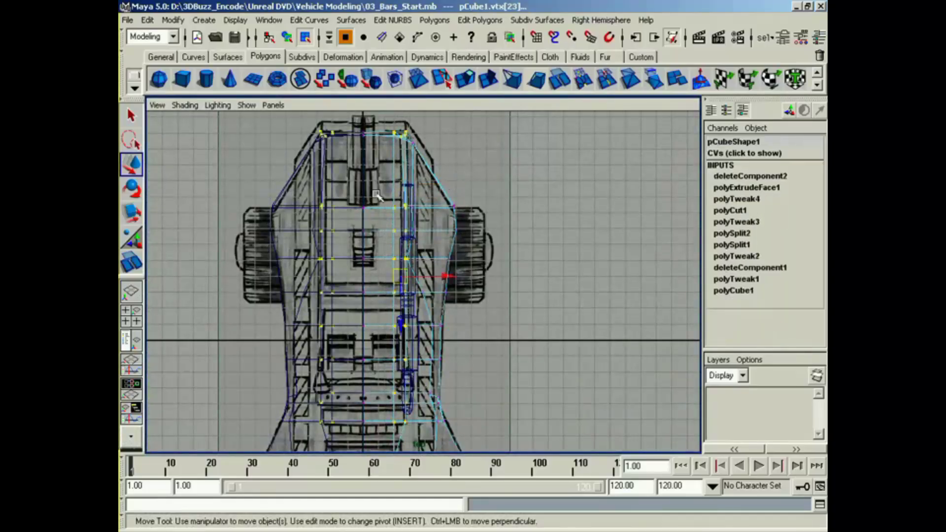
Step: Deselect the rear-end and lower inner vertices in the side view, keeping the upper inner edge selected
key("space")
key("space")
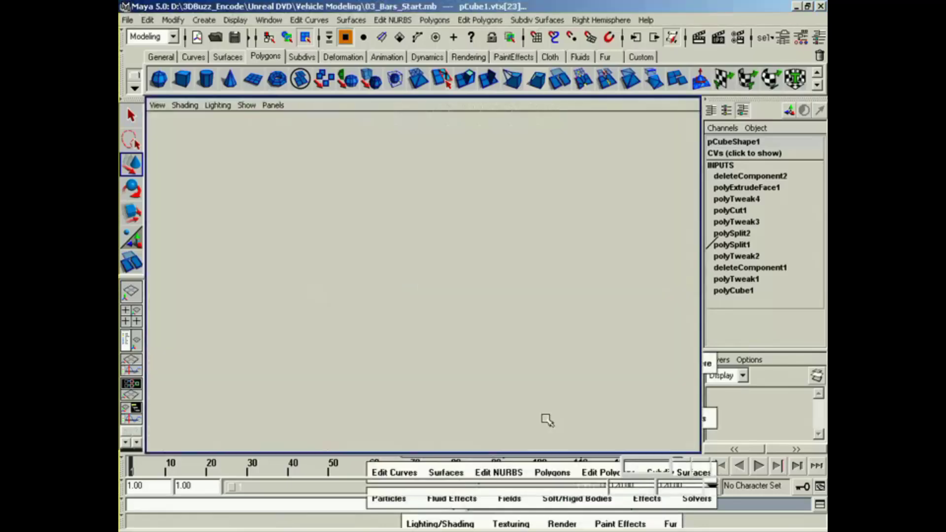
right_click_drag(683, 312, 377, 394, "alt")
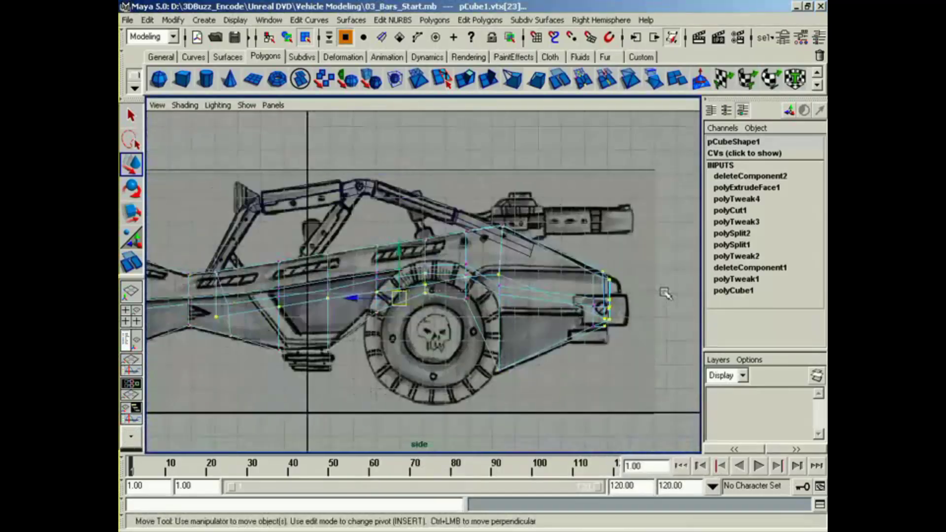
left_click_drag(691, 272, 685, 289, "ctrl")
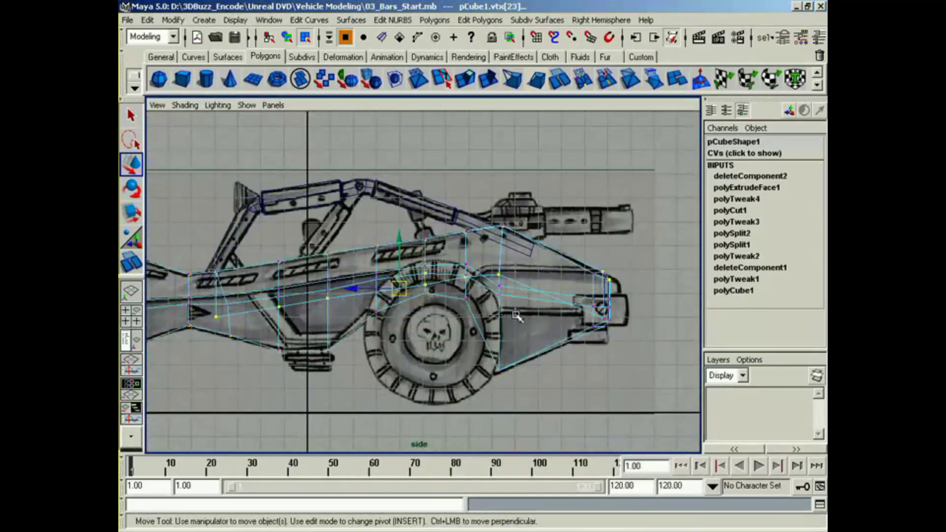
left_click_drag(516, 315, 516, 315, "ctrl")
middle_click_drag(458, 335, 643, 309, "alt")
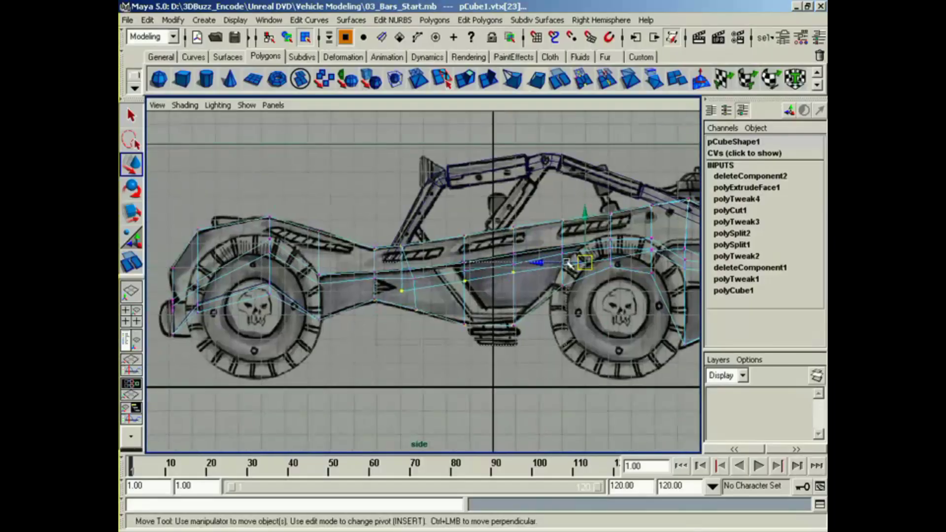
left_click_drag(568, 262, 567, 262, "ctrl")
middle_click_drag(445, 340, 593, 327, "alt")
left_click_drag(646, 254, 645, 254, "ctrl")
middle_click_drag(540, 307, 381, 361, "alt")
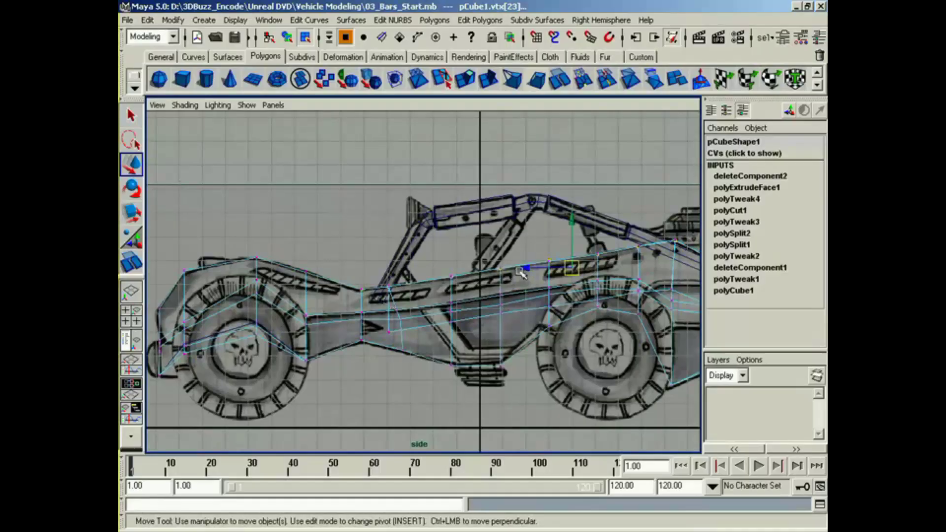
key("space")
Step: Move the selected inner-edge body vertices along X toward the centreline, clear of the roll-cage bar
left_click_drag(472, 182, 495, 178, "alt")
middle_click_drag(359, 232, 369, 194, "alt")
right_click_drag(369, 194, 426, 178, "alt")
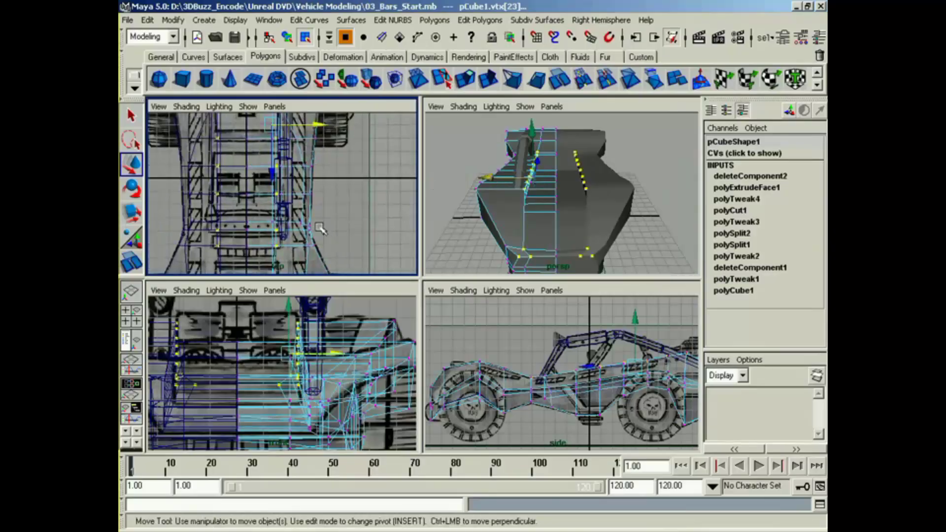
right_click_drag(319, 226, 384, 208, "alt")
middle_click_drag(386, 209, 321, 215, "alt")
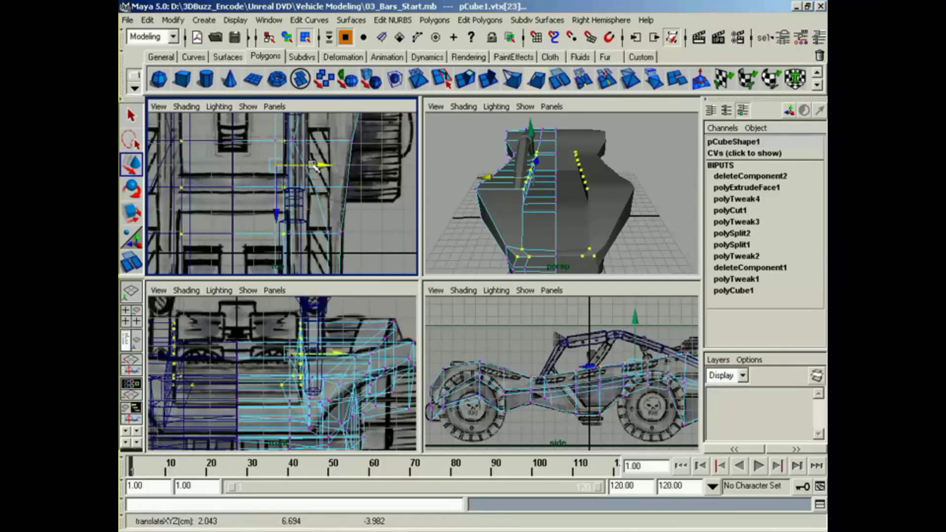
left_click_drag(537, 232, 539, 237, "alt")
left_click_drag(502, 174, 467, 193)
Step: Create a polygon cylinder and raise it to about 6.634 in Y, level with the cockpit's diagonal bar
middle_click_drag(623, 378, 593, 378, "alt")
right_click_drag(593, 378, 632, 379, "alt")
middle_click_drag(632, 380, 602, 397, "alt")
right_click_drag(581, 385, 598, 385, "alt")
middle_click_drag(599, 384, 585, 411, "alt")
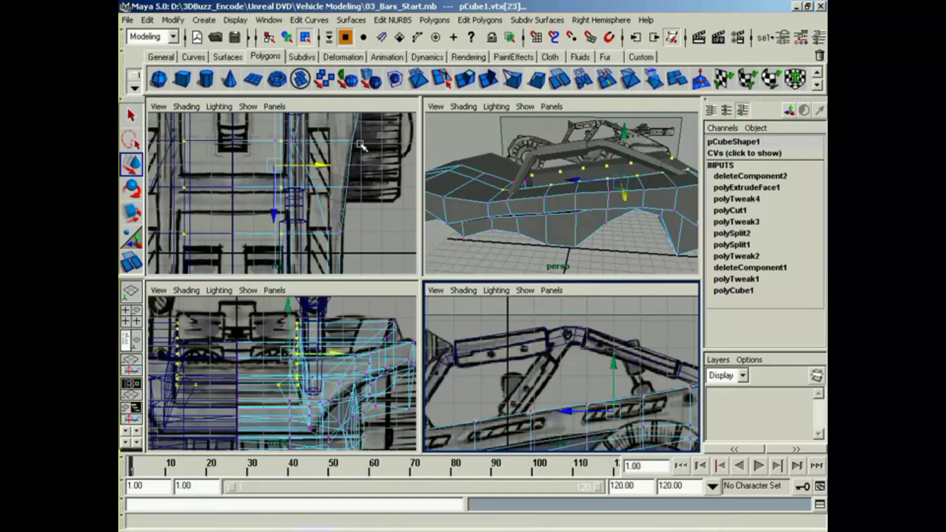
left_click(206, 80)
middle_click_drag(504, 392, 552, 337, "alt")
middle_click_drag(531, 374, 575, 312, "alt")
right_click_drag(574, 311, 535, 320, "alt")
middle_click_drag(591, 428, 512, 423, "alt")
left_click_drag(499, 435, 499, 335)
left_click_drag(500, 335, 499, 318)
middle_click_drag(500, 344, 500, 420, "alt")
right_click_drag(501, 420, 573, 424, "alt")
middle_click_drag(467, 442, 564, 407, "alt")
right_click_drag(564, 407, 616, 404, "alt")
middle_click_drag(616, 404, 586, 437, "alt")
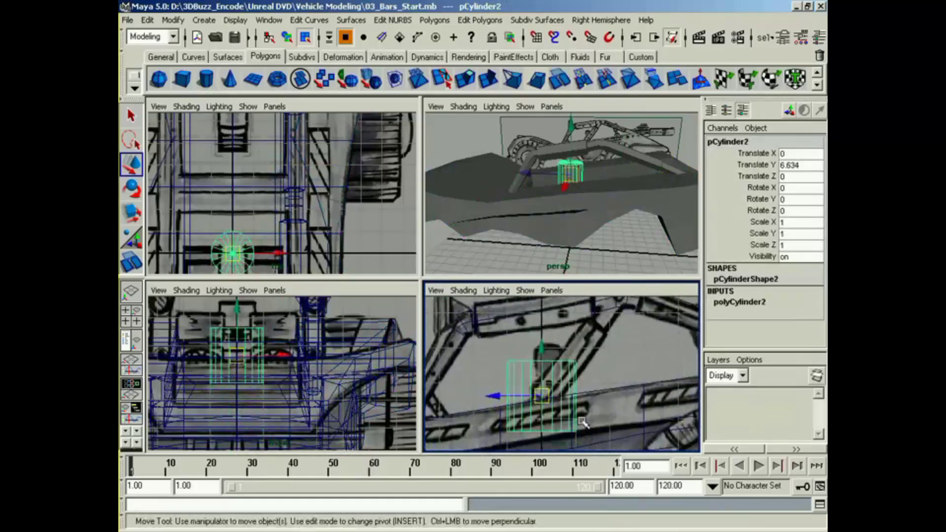
Step: Rotate the new cylinder about -33.5 degrees in X to match the diagonal bar and set its axis subdivisions to 6
key("e")
left_click_drag(556, 336, 583, 357)
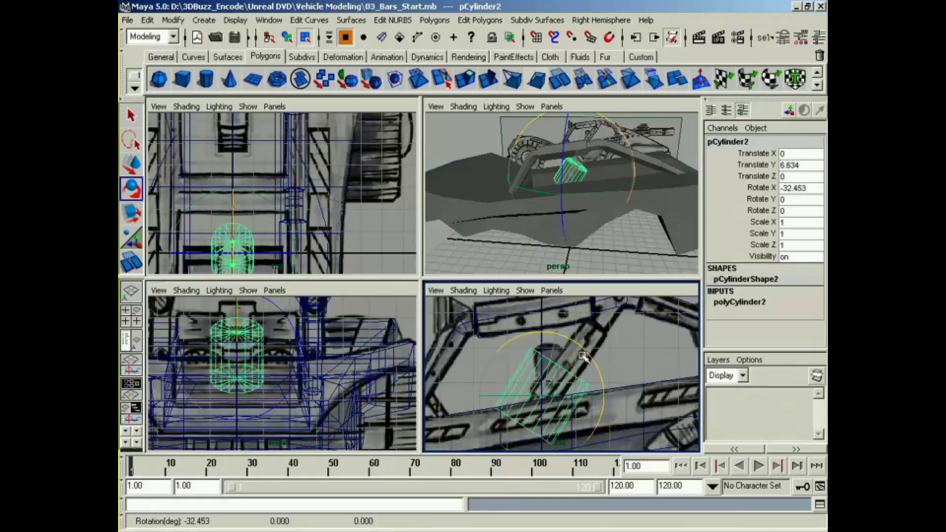
left_click(740, 308)
left_click(820, 329)
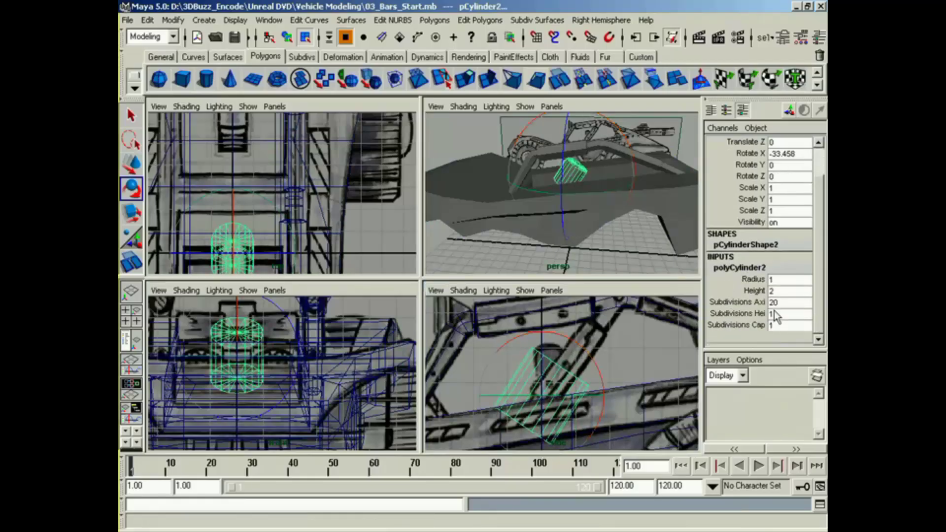
key("Return")
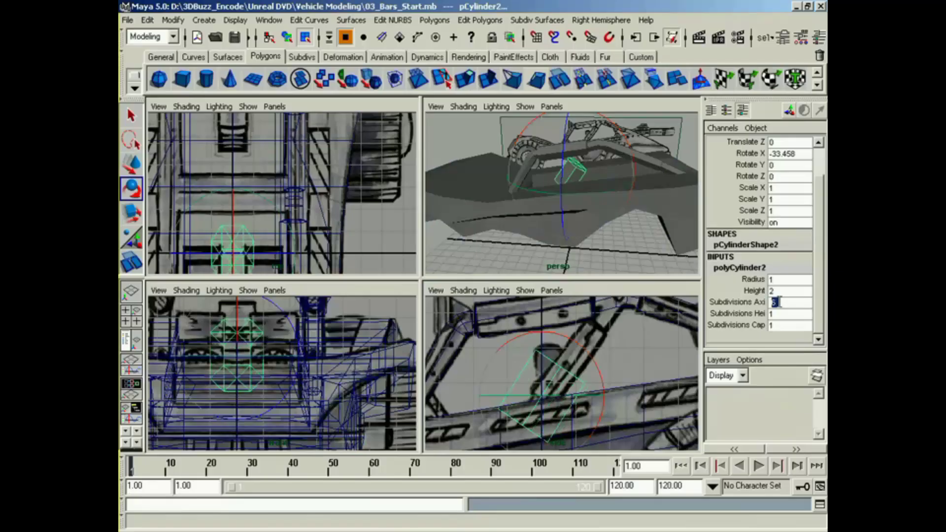
Step: Set the cylinder's radius to 0.4 and move it down to the base of the diagonal bar in the side view
middle_click_drag(618, 387, 647, 389, "alt")
left_click(751, 280)
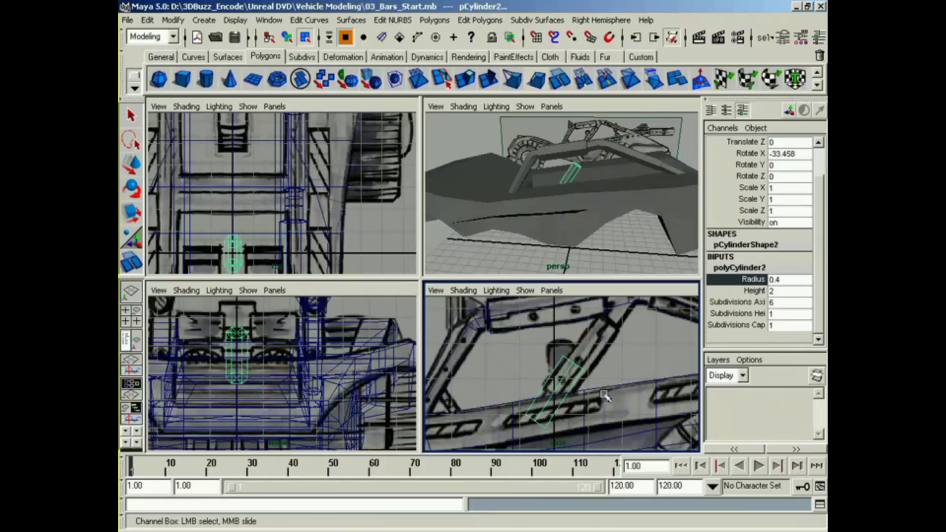
key("w")
left_click_drag(557, 393, 541, 425)
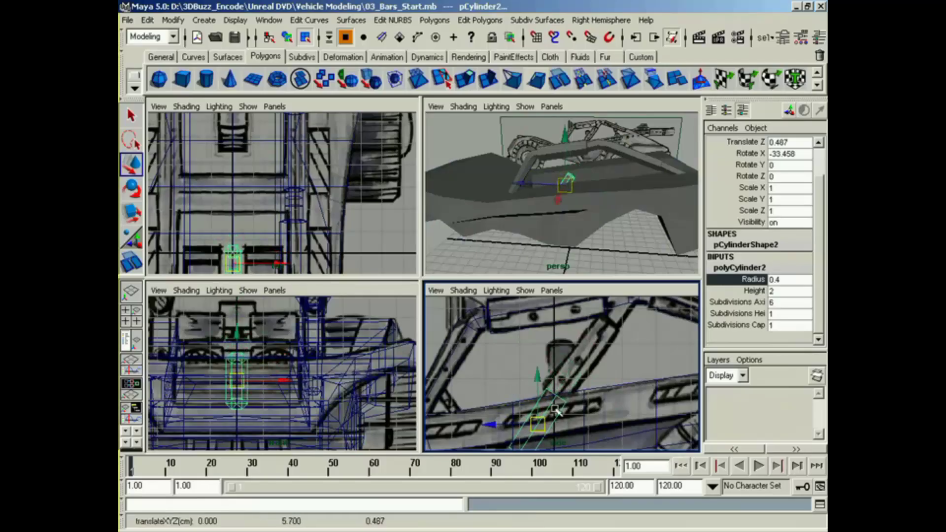
Step: Move the cylinder's lower end vertices up along the diagonal to shorten it, and switch it to face selection
middle_click_drag(505, 442, 565, 395, "alt")
key("F8")
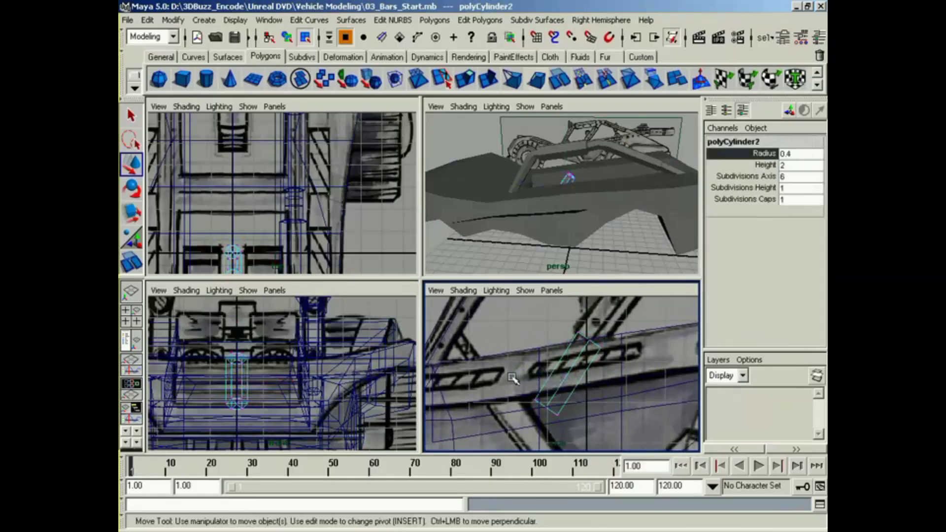
left_click_drag(513, 380, 566, 381)
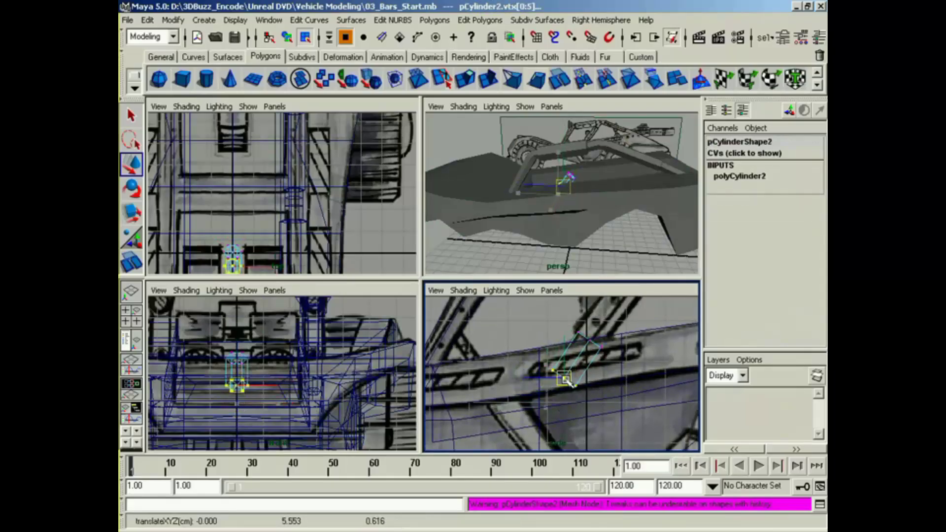
middle_click_drag(566, 375, 555, 387, "alt")
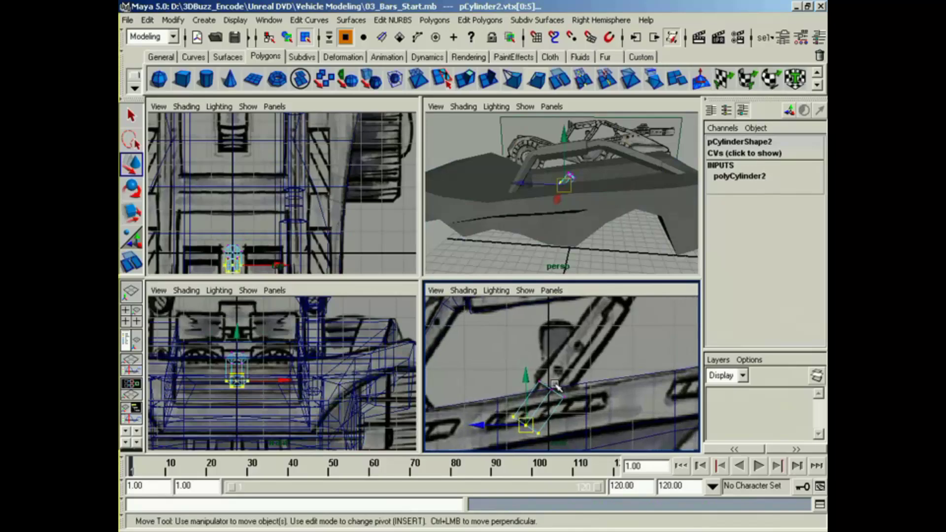
right_click_drag(545, 387, 579, 413)
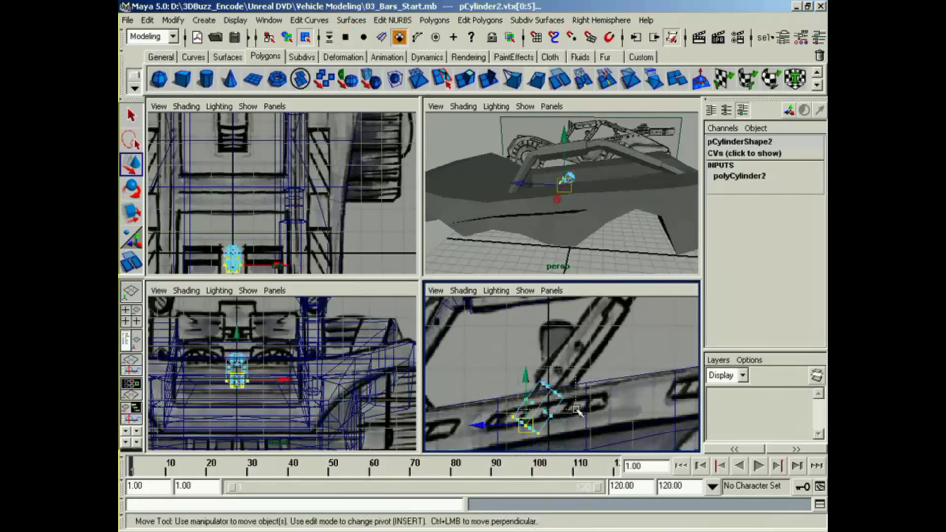
Step: Select the faces at the short cylinder's upper end and extrude them up along the diagonal bar in the side view
left_click_drag(586, 395, 587, 395)
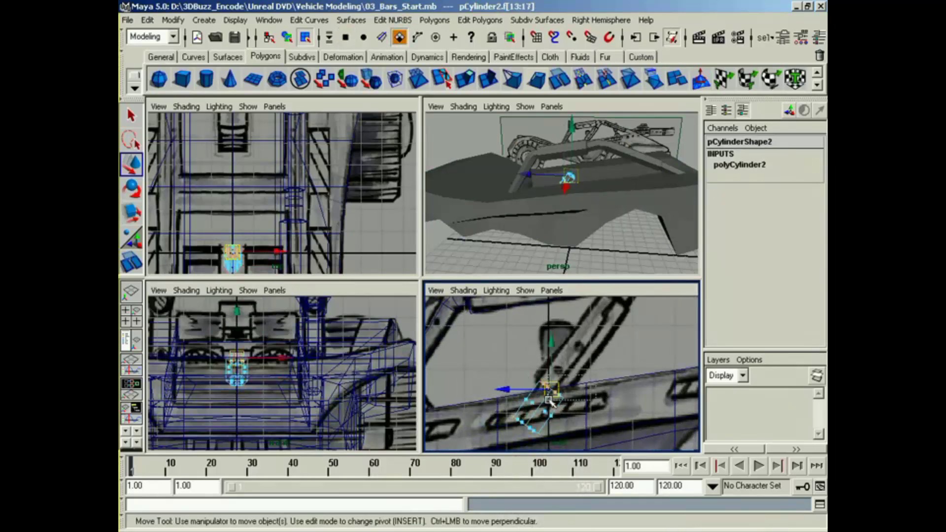
middle_click_drag(557, 409, 548, 430, "alt")
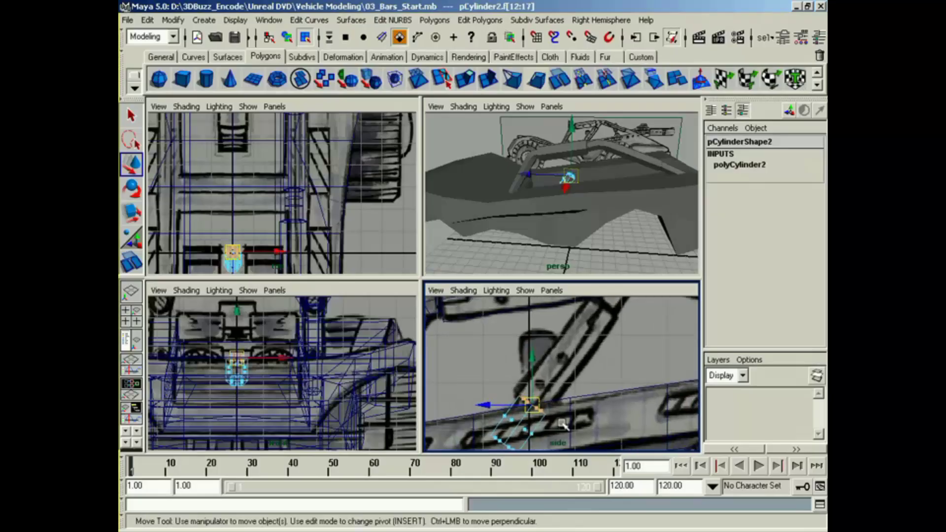
left_click(464, 78)
left_click_drag(540, 410, 614, 320)
key("g")
middle_click_drag(675, 319, 585, 389, "alt")
Step: Continue extruding the cylinder's end faces in further sections until the diagonal bar reaches the joint under the upper bar
key("g")
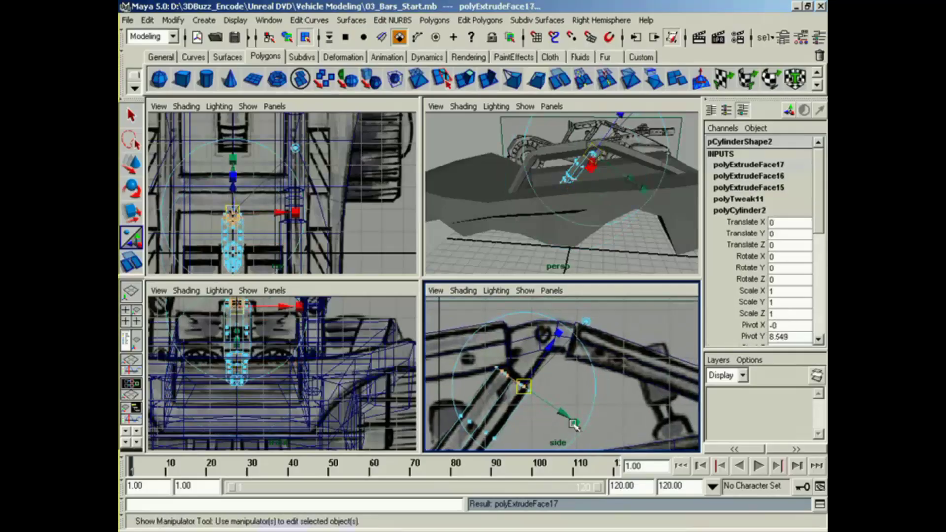
left_click_drag(574, 425, 551, 351)
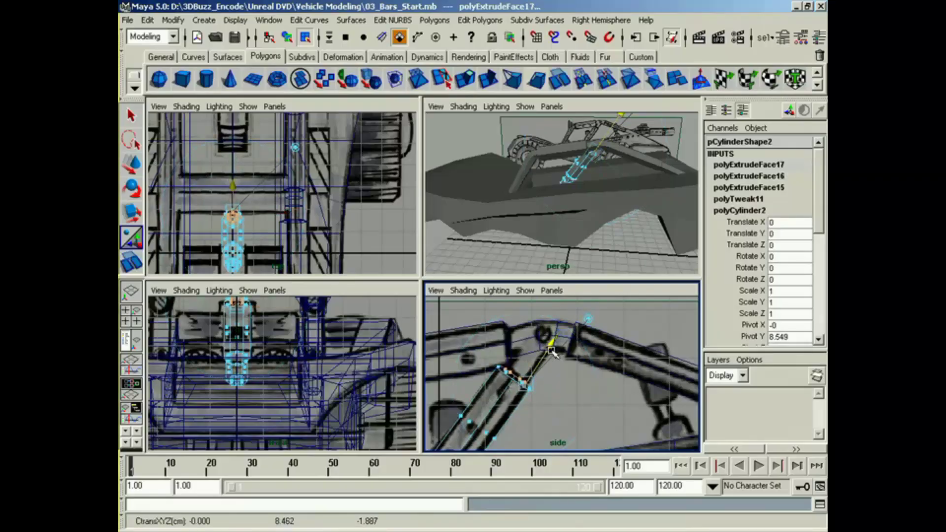
key("g")
left_click_drag(579, 428, 549, 348)
key("g")
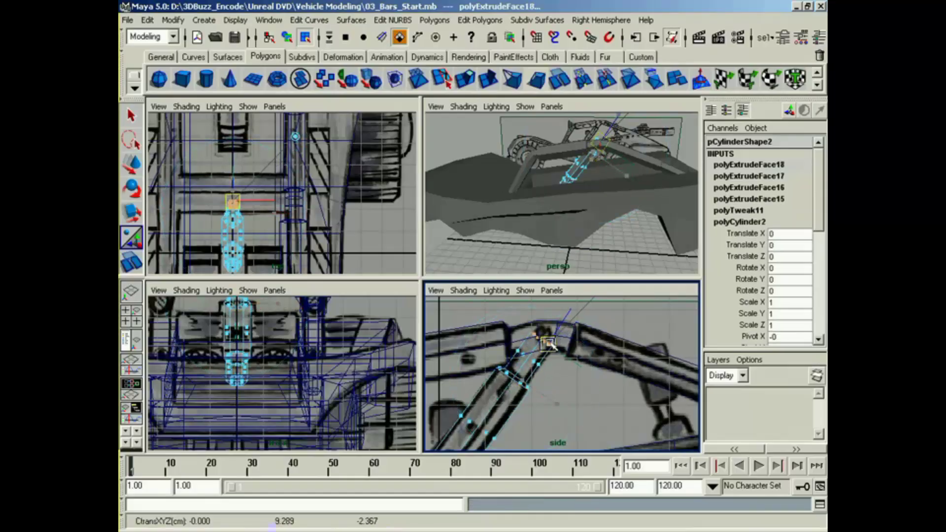
left_click_drag(617, 186, 513, 212, "alt")
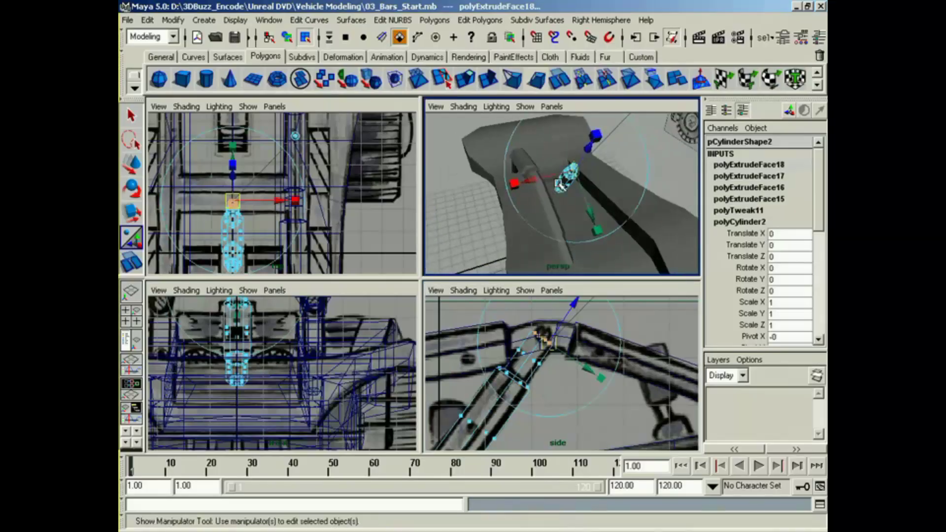
right_click_drag(559, 182, 562, 207)
Step: Return to object selection and move the diagonal bar sideways to about 2.869 in X, in line with the long side bar
right_click_drag(561, 252, 559, 255)
middle_click_drag(317, 206, 319, 171, "alt")
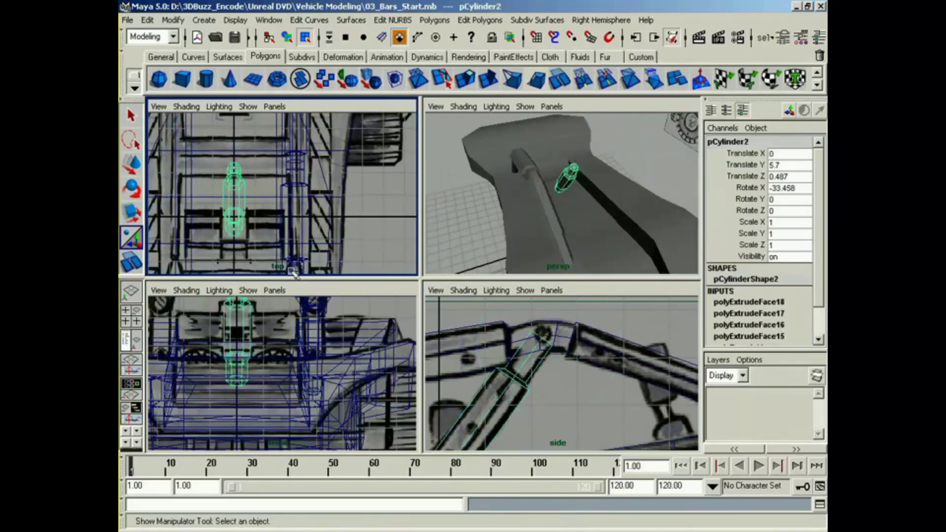
middle_click_drag(277, 343, 250, 402, "alt")
key("w")
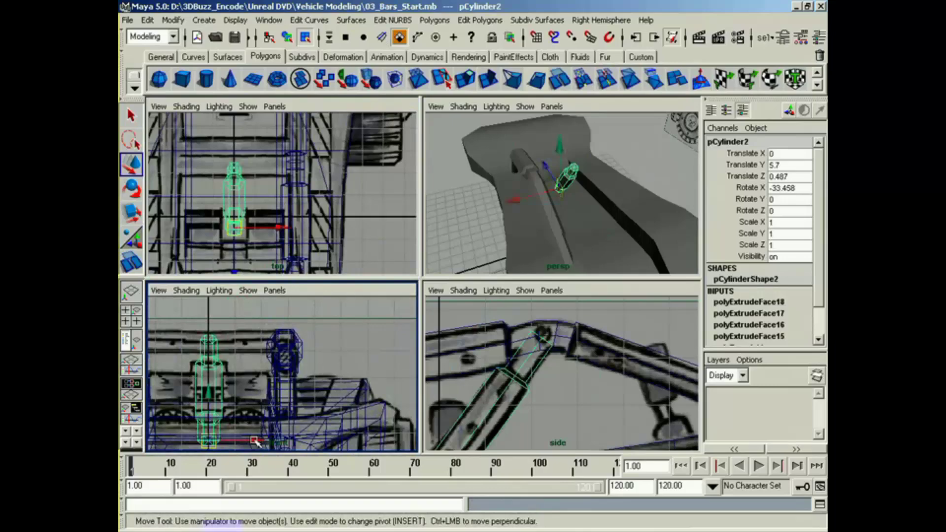
left_click_drag(256, 442, 332, 446)
Step: Group the diagonal bar with the long side bar and name the group leftBarGroup
left_click_drag(515, 212, 573, 198, "alt")
middle_click_drag(573, 197, 589, 231, "alt")
left_click_drag(547, 234, 560, 250, "alt")
left_click(546, 195)
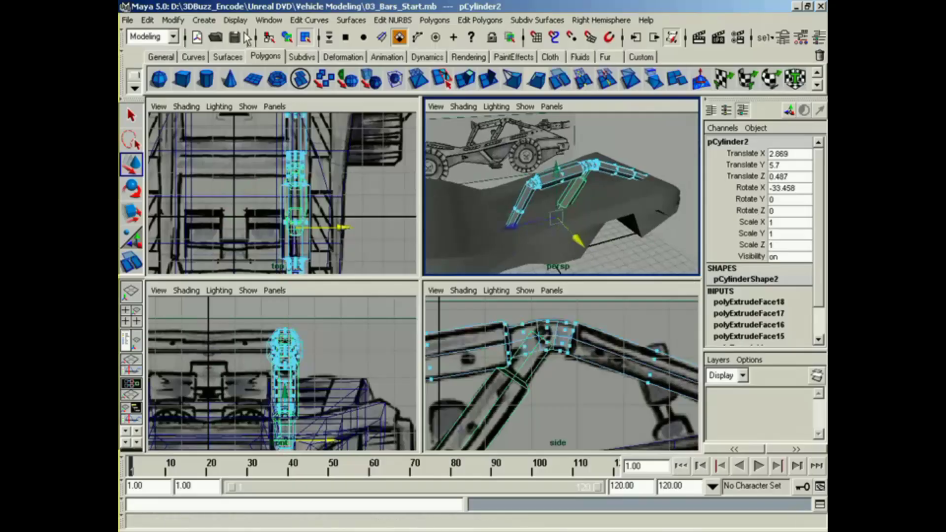
left_click(287, 37)
left_click(538, 202)
left_click_drag(538, 202, 518, 276, "alt")
key("ctrl+g")
left_click_drag(527, 242, 576, 251, "alt")
left_click(741, 141)
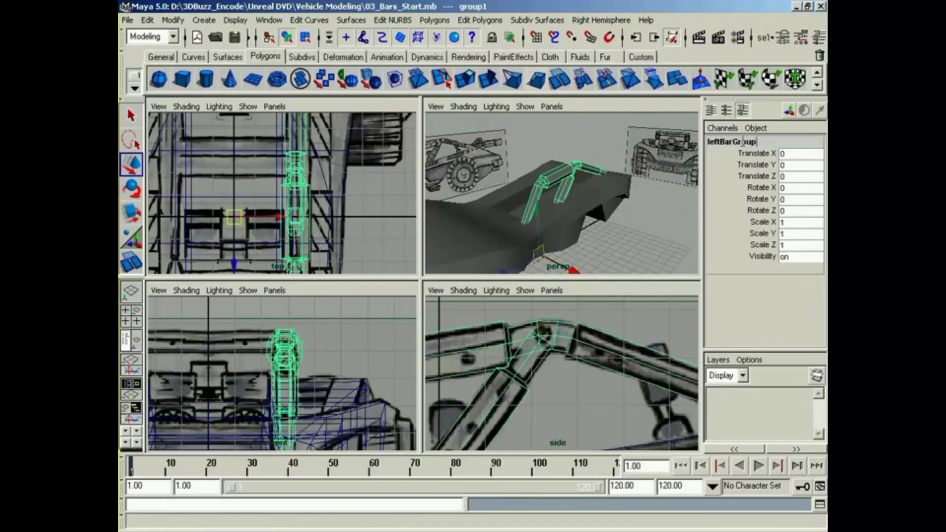
key("Return")
Step: Duplicate the left bar group as one mirrored copy with a scale of -1 in X, using the Copy geometry type
left_click_drag(496, 183, 511, 184, "alt")
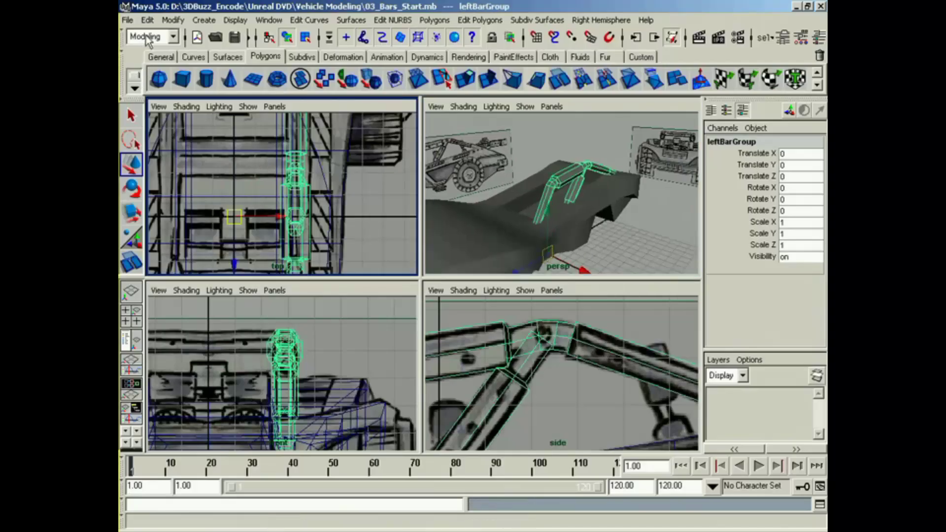
left_click(147, 20)
left_click(286, 278)
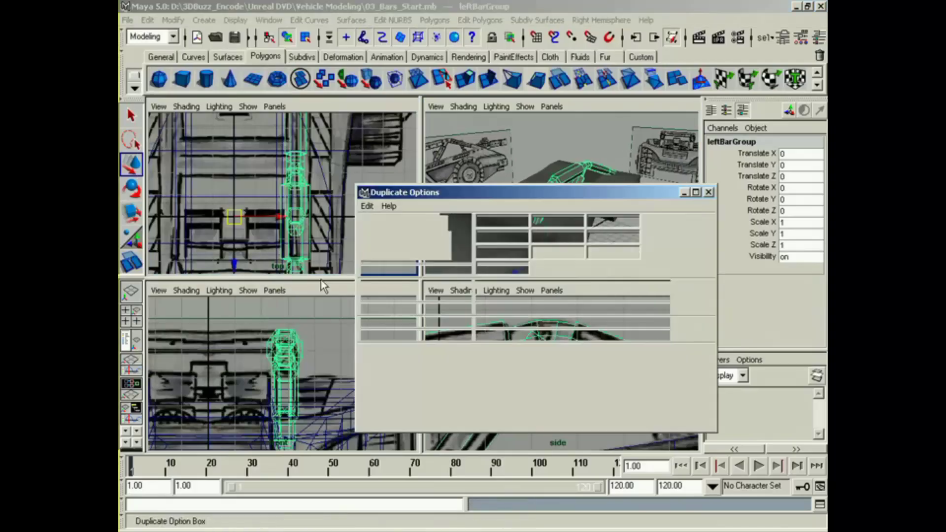
left_click(492, 286)
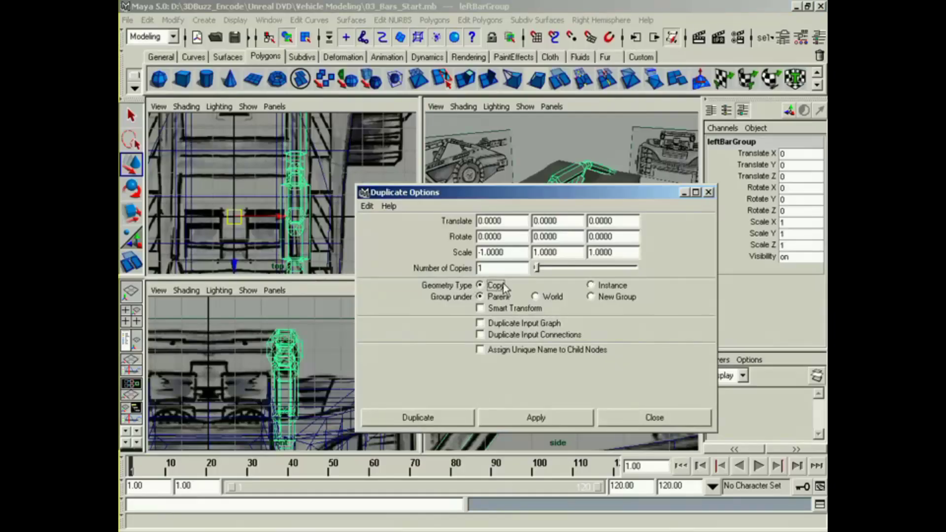
left_click(462, 418)
Step: Rename the mirrored duplicate group as rightBarGroup
left_click_drag(527, 239, 485, 249, "alt")
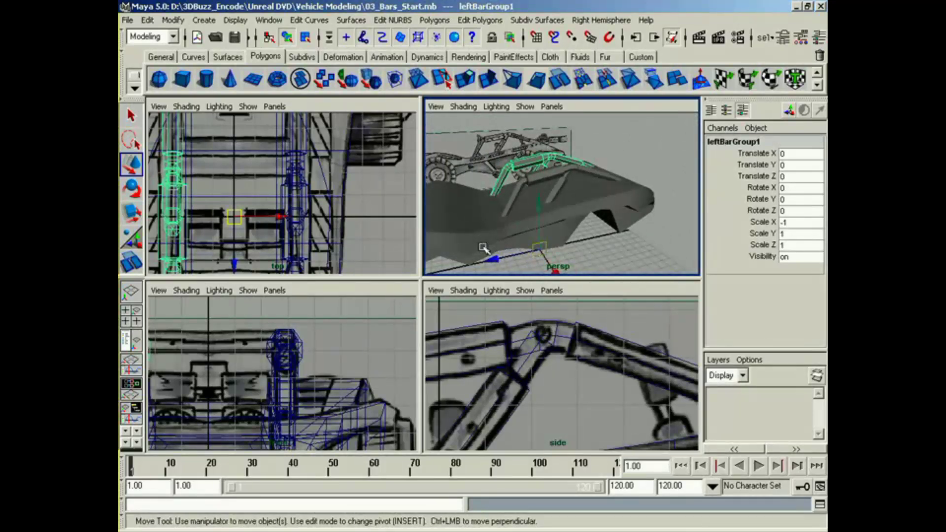
double_click(765, 143)
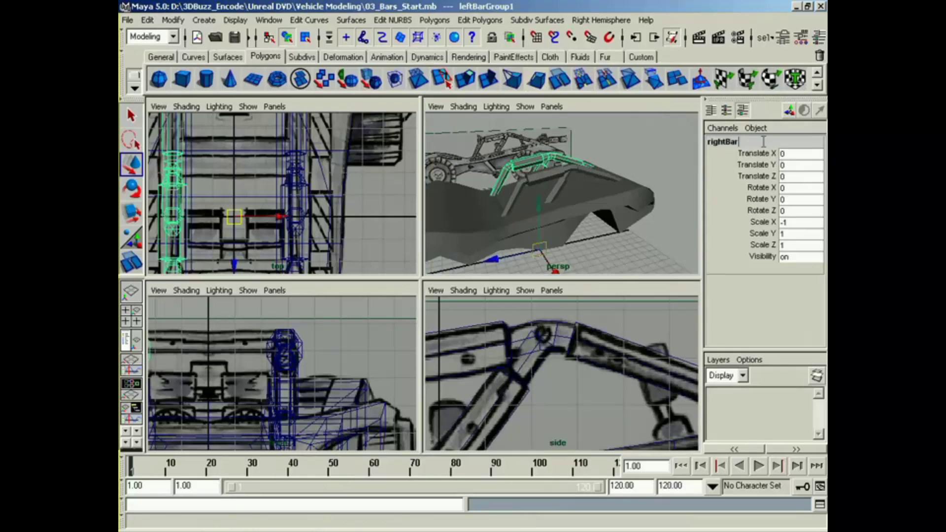
type("rightBarGroup")
key("Return")
Step: Examine the mirrored bars and the crossbars between them in the perspective and reference views
right_click_drag(587, 184, 581, 207, "alt")
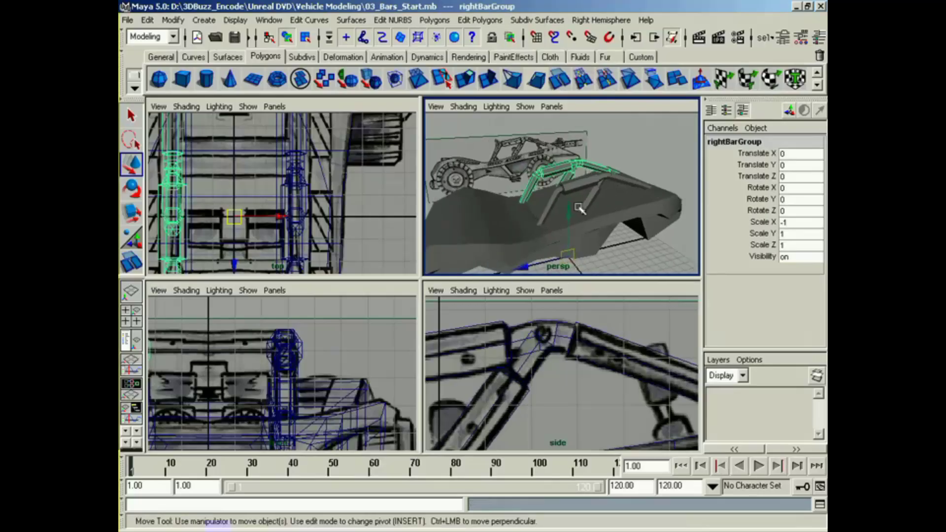
middle_click_drag(580, 207, 610, 218, "alt")
middle_click_drag(506, 441, 570, 422, "alt")
right_click_drag(570, 423, 499, 413, "alt")
middle_click_drag(498, 413, 546, 407, "alt")
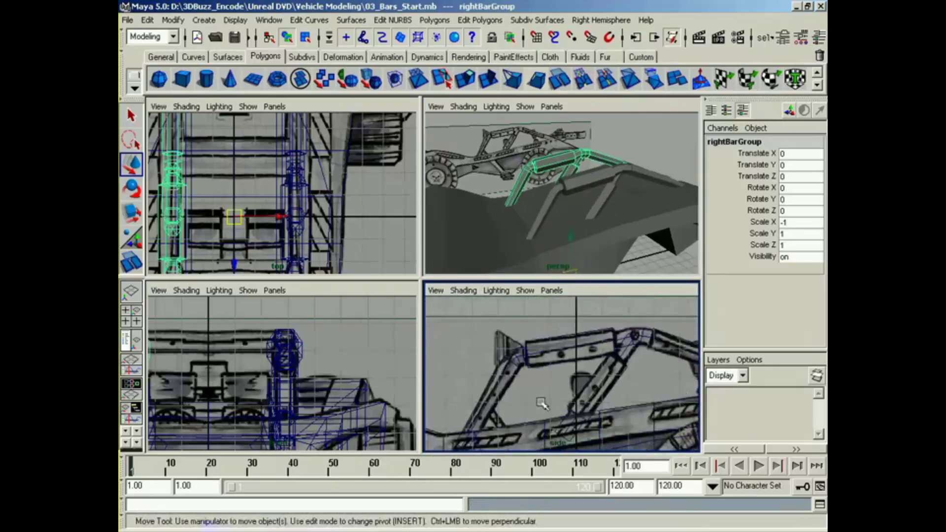
middle_click_drag(267, 211, 266, 168, "alt")
middle_click_drag(245, 347, 299, 339, "alt")
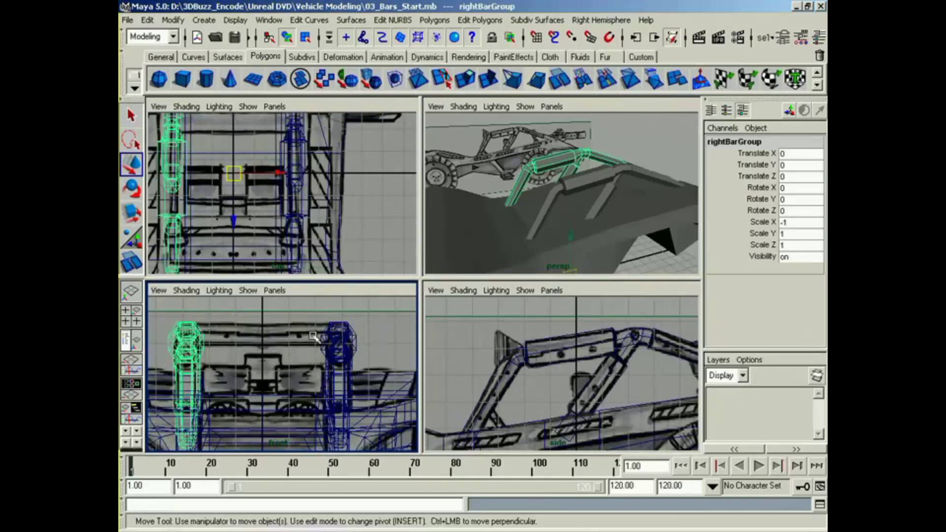
middle_click_drag(312, 336, 303, 347, "alt")
right_click_drag(303, 347, 343, 355, "alt")
middle_click_drag(343, 355, 333, 362, "alt")
Step: Create a polygon cylinder and move it to about 8.741 in Y and 2.353 in Z, near the cage's front joint
left_click_drag(558, 226, 550, 228, "alt")
left_click(207, 79)
middle_click_drag(504, 370, 508, 274, "alt")
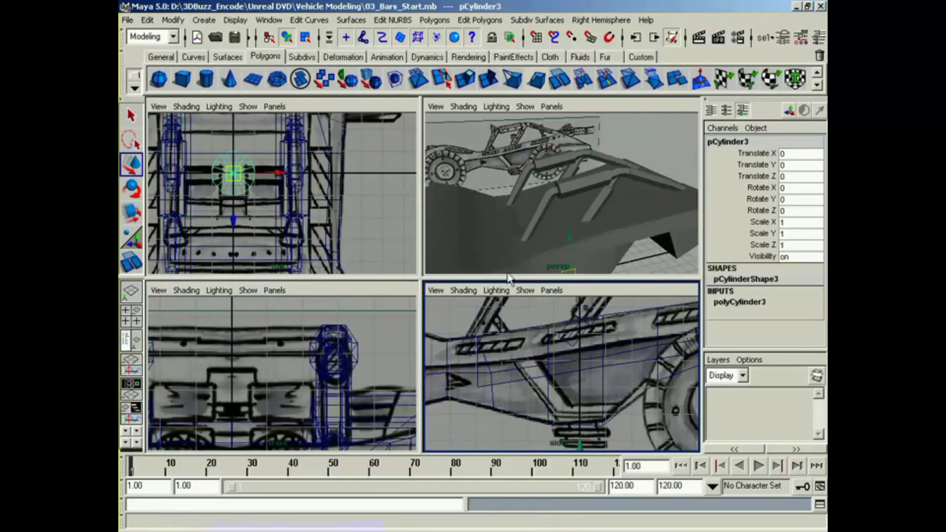
right_click_drag(508, 275, 458, 276, "alt")
left_click_drag(569, 440, 625, 281)
Step: Rotate the new cylinder 90 degrees in Z so that it lies across the vehicle
key("e")
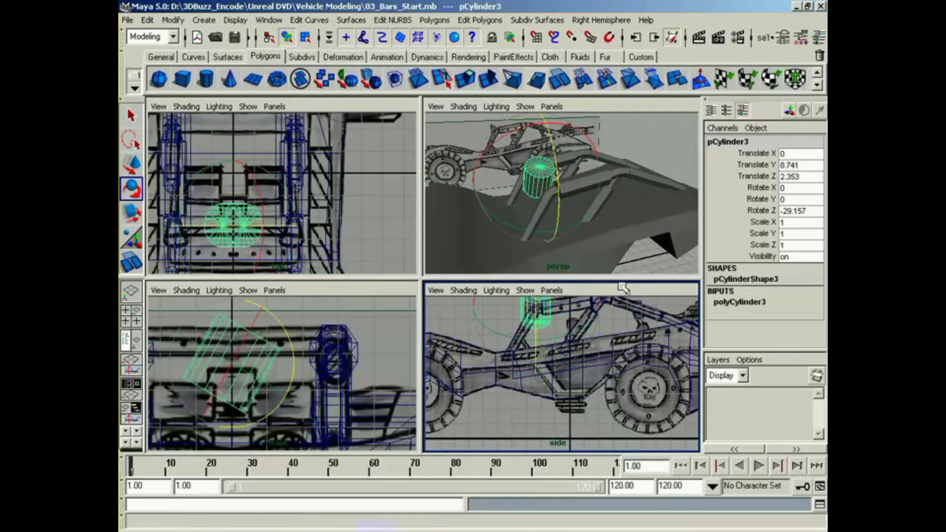
left_click(803, 212)
type("90")
key("Return")
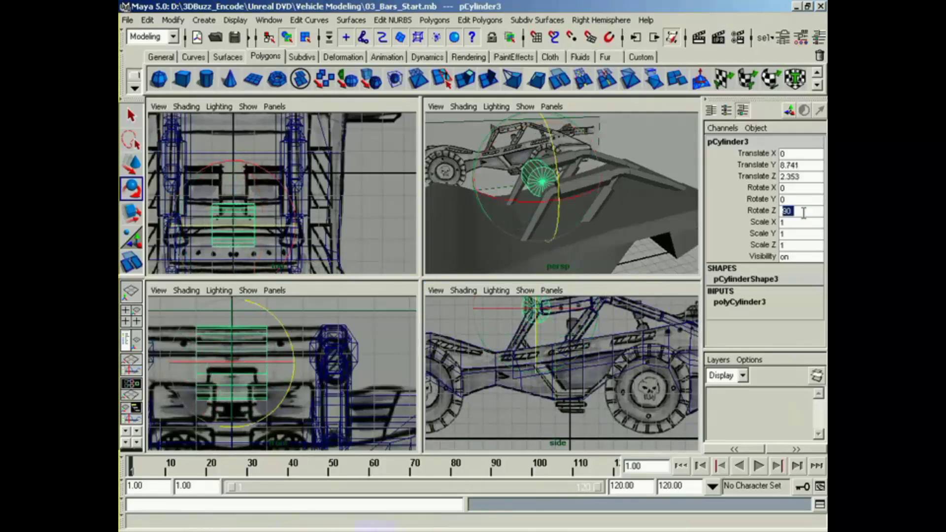
Step: Set the crossbar cylinder's axis subdivisions to 6
right_click_drag(498, 367, 549, 364, "alt")
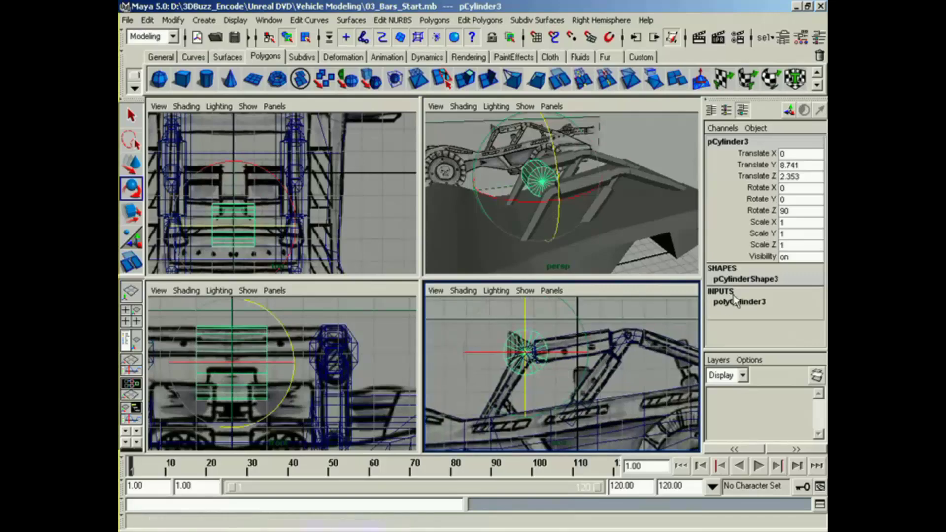
left_click(739, 301)
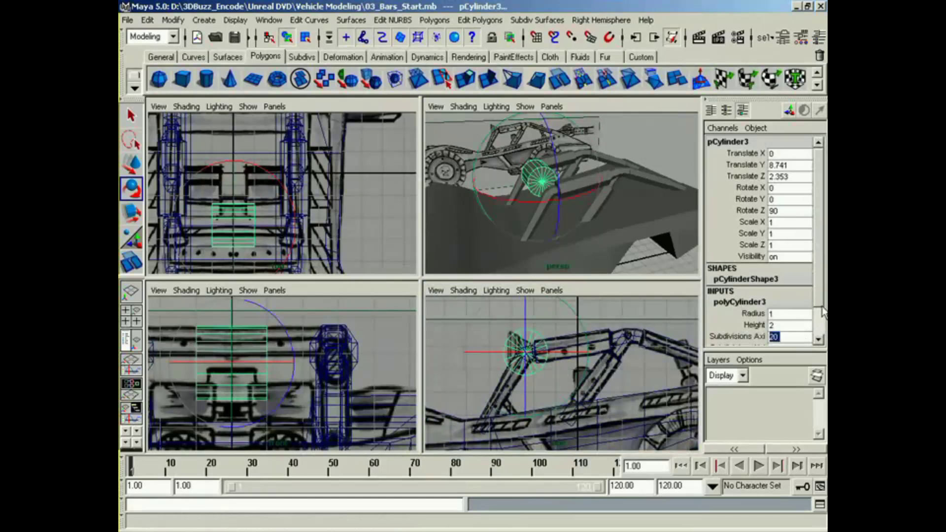
left_click_drag(818, 303, 817, 324)
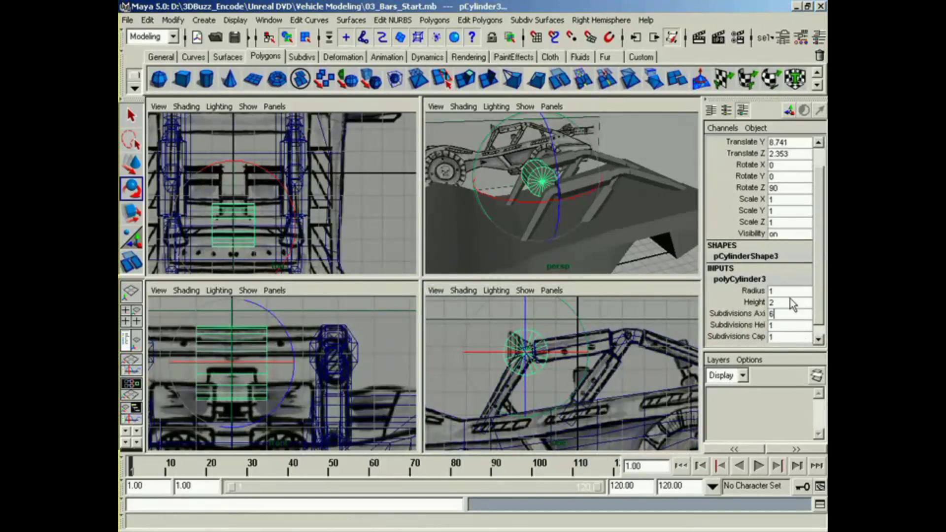
type("6")
key("Return")
Step: Set the crossbar's radius to 0.3 and move it to about 2.322 in Z over the front joint
left_click(743, 291)
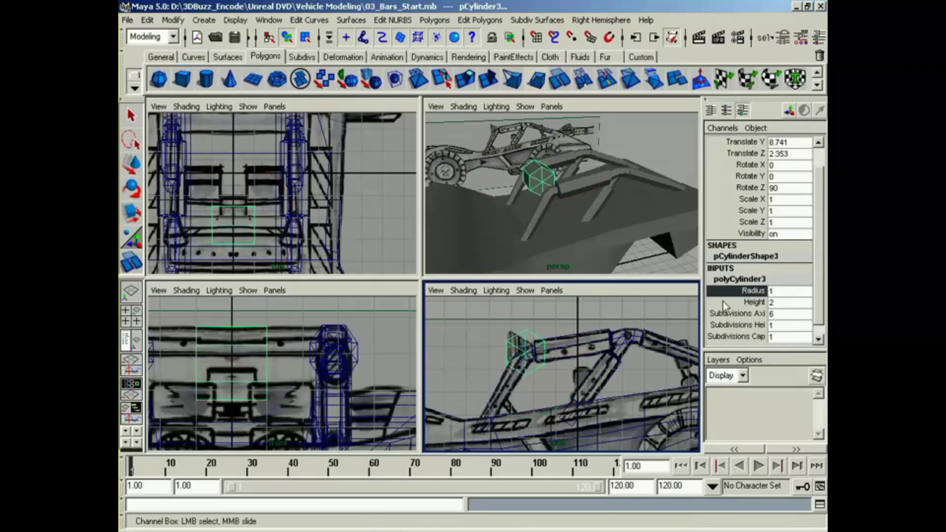
middle_click_drag(617, 354, 607, 354)
key("w")
left_click_drag(526, 356, 529, 355)
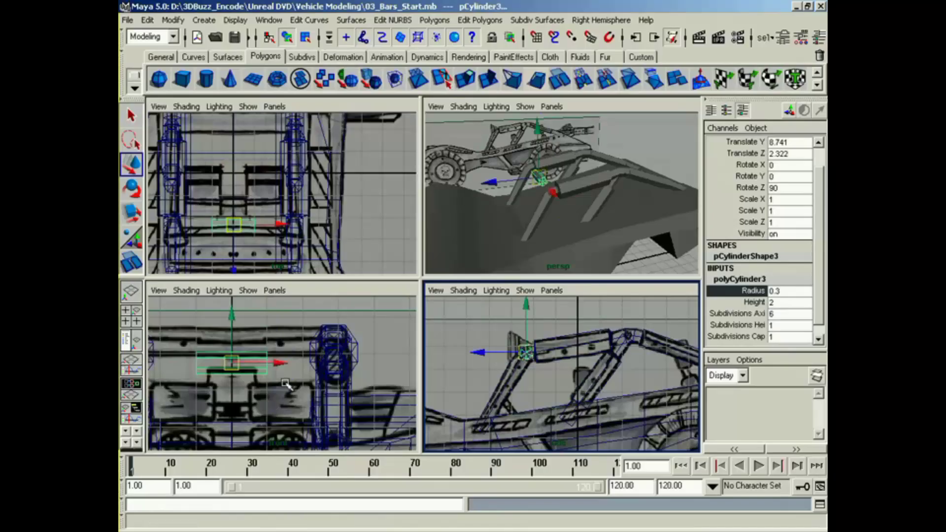
Step: Raise the crossbar to about 9.177 in Y against the reference and set its radius to 0.2
middle_click_drag(201, 378, 269, 373, "alt")
left_click_drag(298, 331, 299, 313)
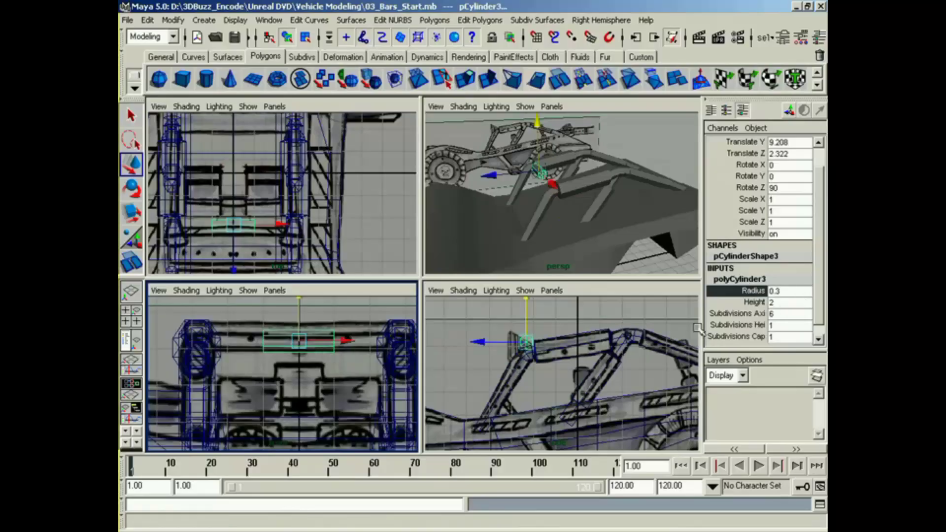
middle_click(576, 371)
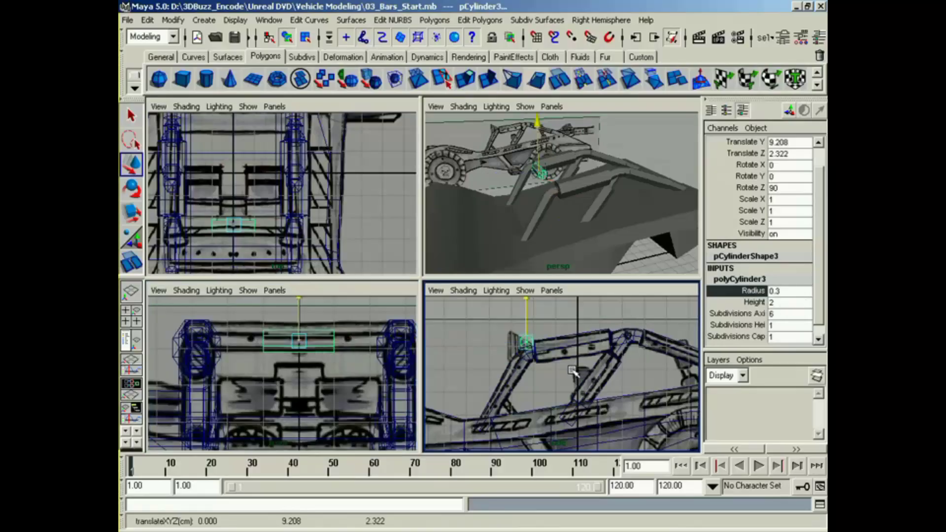
middle_click_drag(602, 342, 581, 348)
left_click(734, 290)
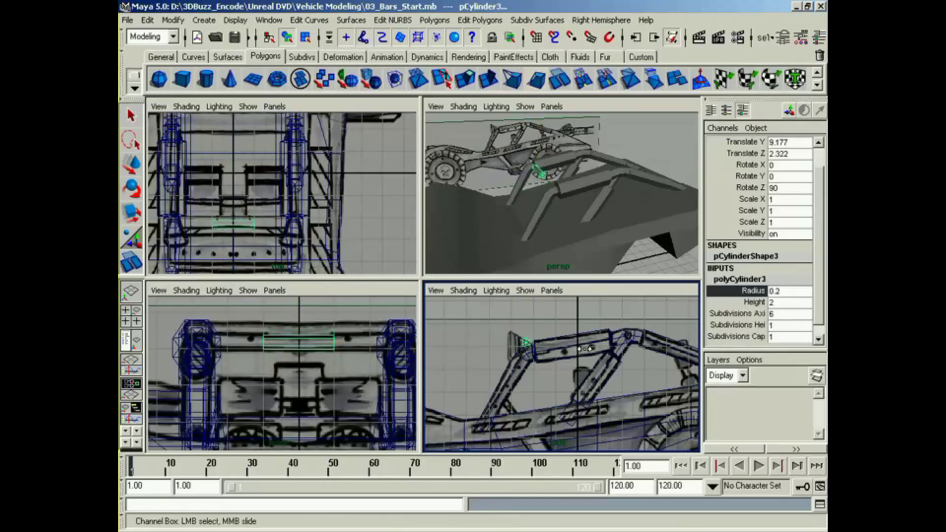
Step: Lower the crossbar to about 8.71 in Y so that it sits at the front bend of the side bars
mouse_move(547, 392)
middle_mouse_down("alt")
mouse_move(534, 389)
mouse_move(558, 387)
middle_mouse_up("alt")
left_click_drag(544, 224, 588, 215, "alt")
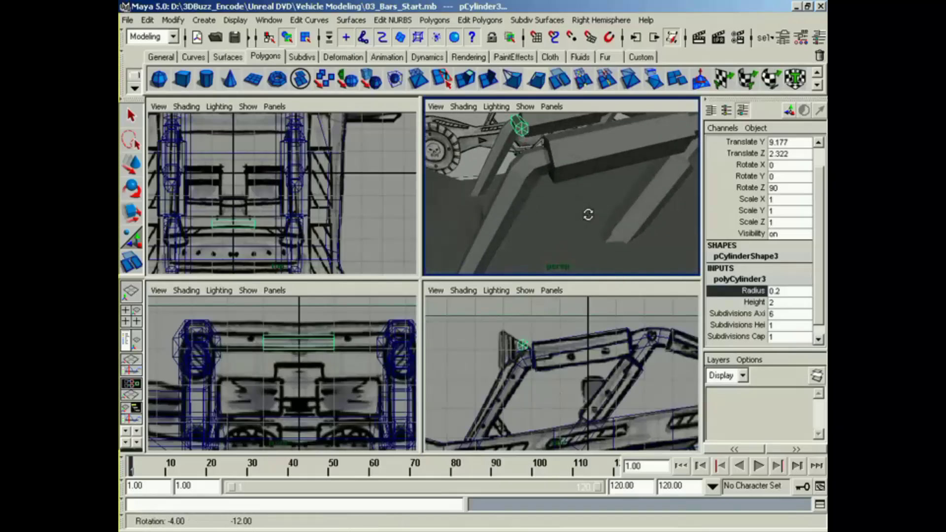
key("w")
left_click_drag(523, 321, 525, 335)
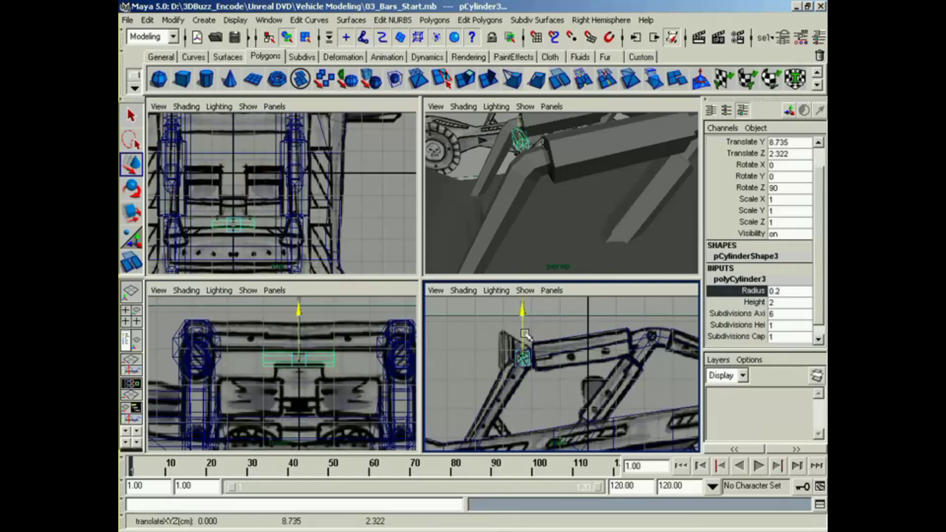
Step: Scale the crossbar along its length to about 2.607 in Y to span the gap between the side bars
middle_click_drag(358, 358, 341, 373, "alt")
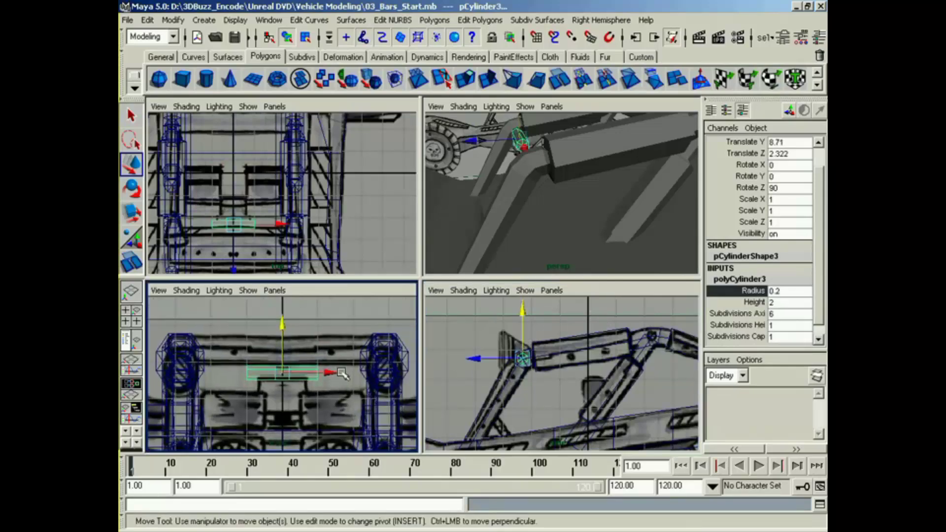
right_click(313, 368)
key("r")
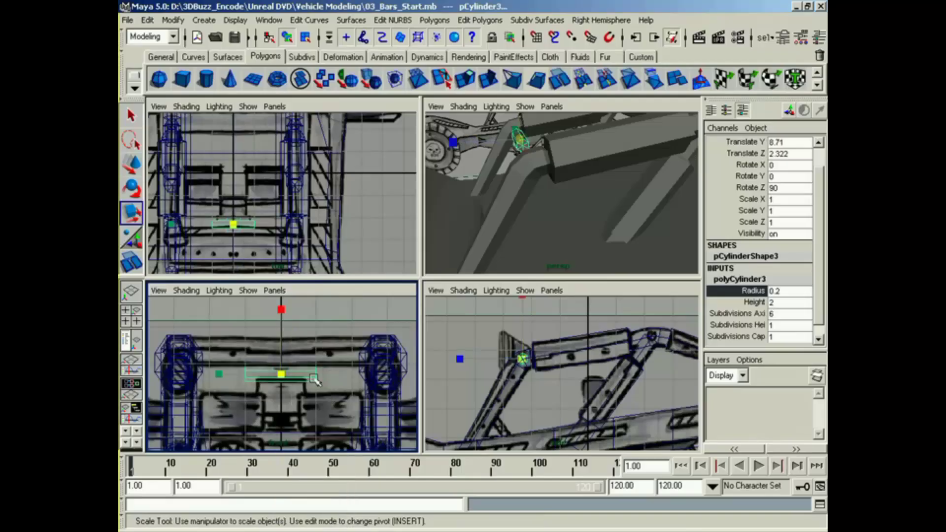
left_click_drag(222, 374, 172, 376)
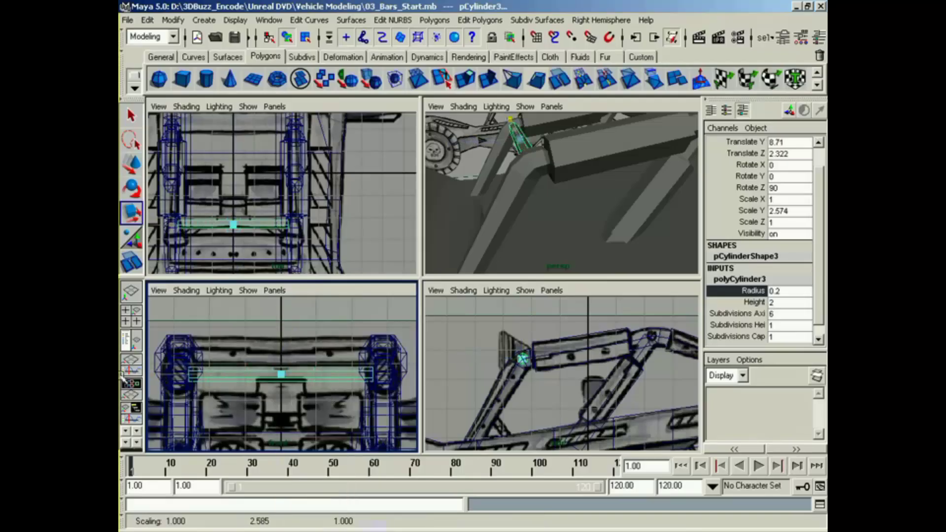
middle_click_drag(219, 374, 250, 364, "alt")
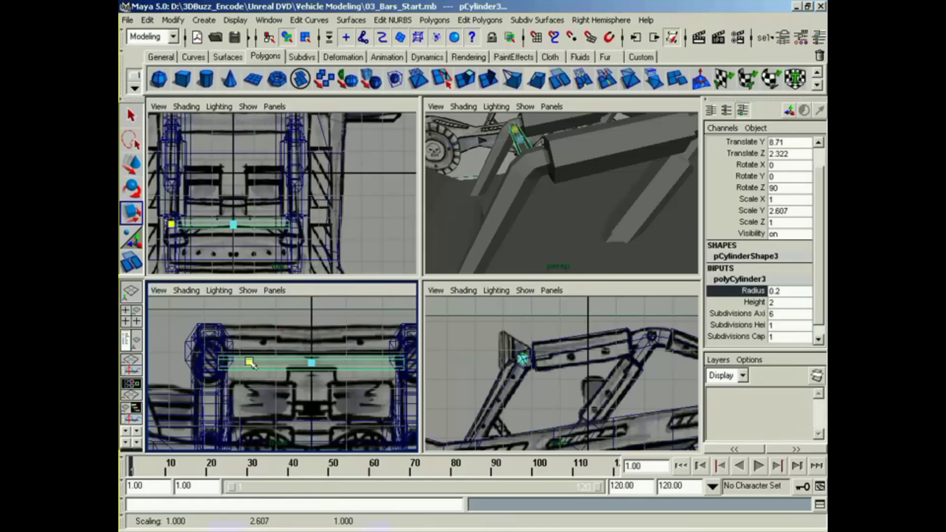
Step: Lengthen the front crossbar to about 2.915 in Y scale so its ends reach into both side bars
left_click_drag(515, 148, 573, 227, "alt")
left_click_drag(655, 198, 563, 206, "alt")
mouse_move(566, 202)
middle_mouse_down("alt")
mouse_move(571, 195)
mouse_move(561, 209)
middle_mouse_up("alt")
left_click_drag(562, 209, 565, 166, "alt")
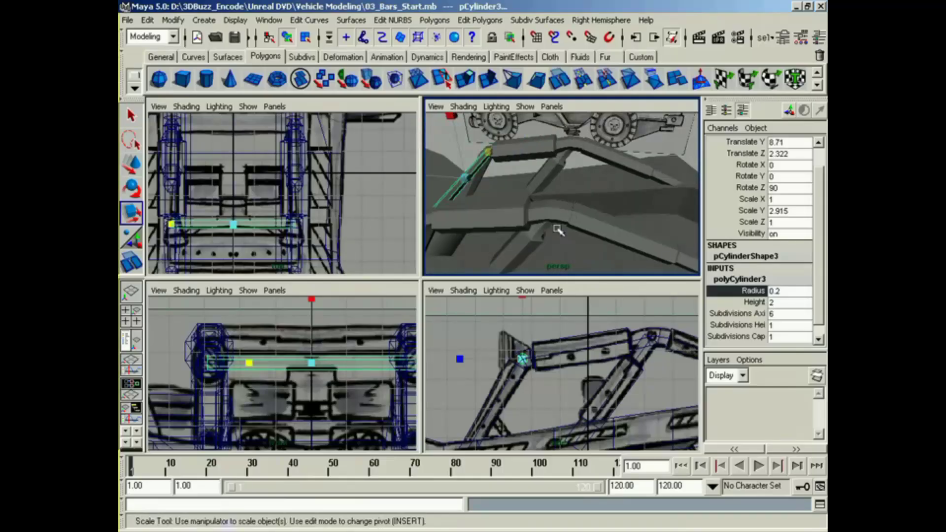
Step: Duplicate the front crossbar and place the copy at the rear roof joint, about 9.48 in Y and -2.22 in Z
middle_click_drag(353, 352, 348, 362, "alt")
key("ctrl+d")
key("w")
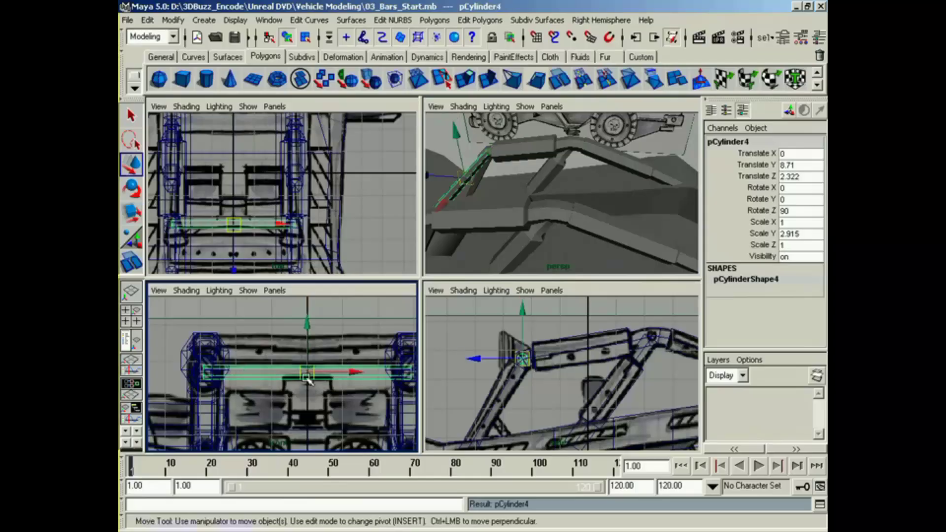
left_click_drag(308, 343, 348, 328)
middle_click_drag(559, 355, 493, 354, "alt")
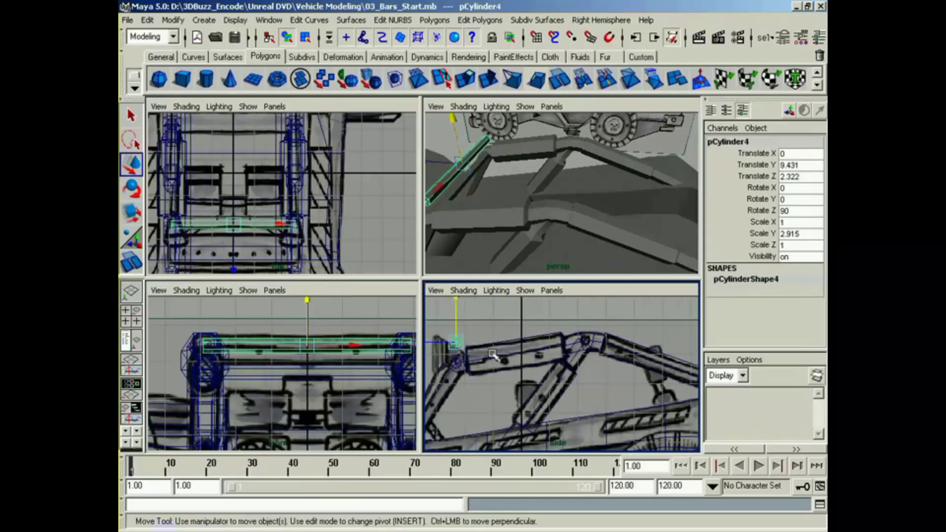
left_click_drag(433, 347, 584, 340)
left_click_drag(559, 232, 484, 238, "alt")
Step: Select the long side bar of the left bar group and switch it to vertex editing
middle_click_drag(344, 370, 247, 360, "alt")
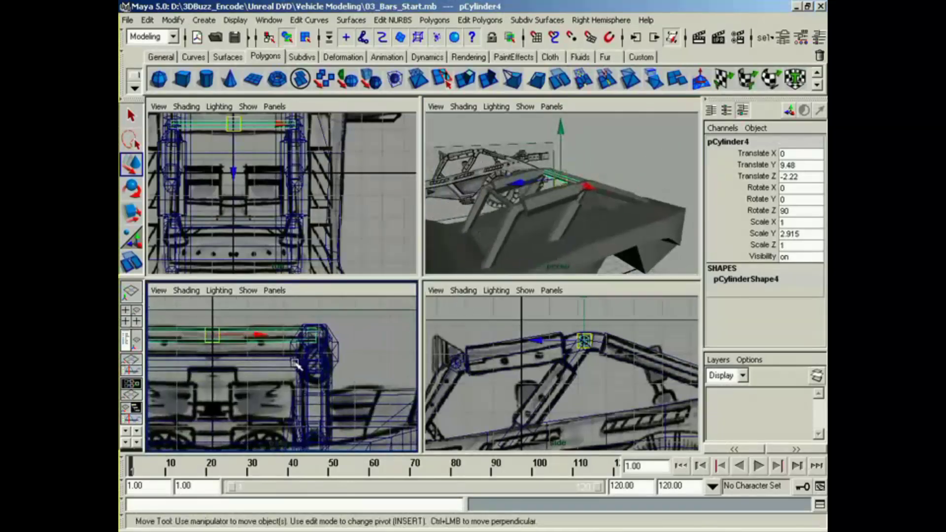
right_click_drag(247, 360, 380, 371, "alt")
middle_click_drag(379, 367, 330, 364, "alt")
left_click(328, 372)
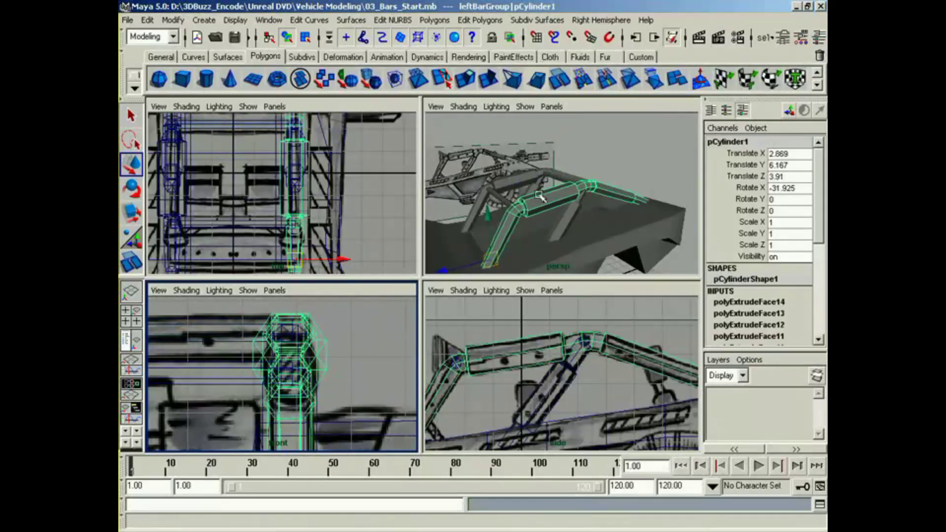
right_click_drag(542, 211, 492, 254)
Step: Narrow the side bar's roof section by scaling the vertices at both of its ends in X to match the front reference
middle_click_drag(519, 394, 626, 382, "alt")
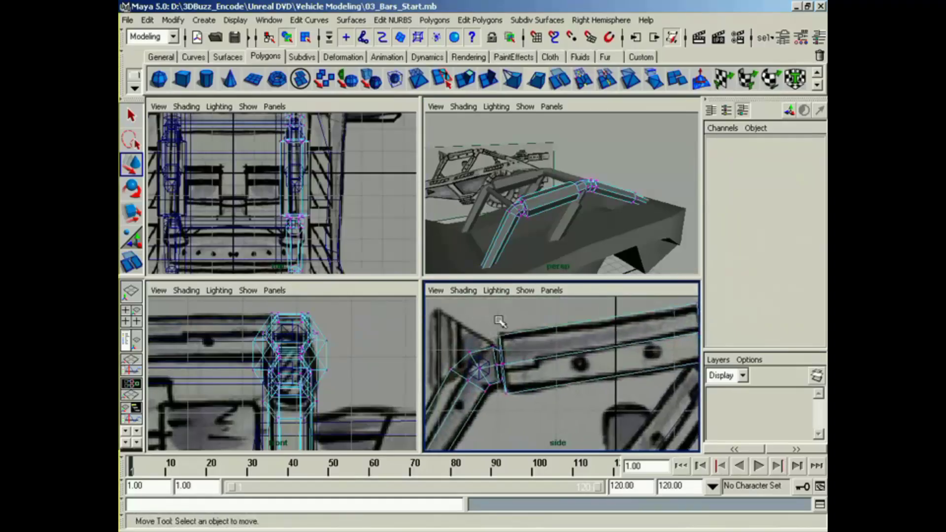
left_click_drag(498, 321, 504, 400)
middle_click_drag(580, 382, 458, 408, "alt")
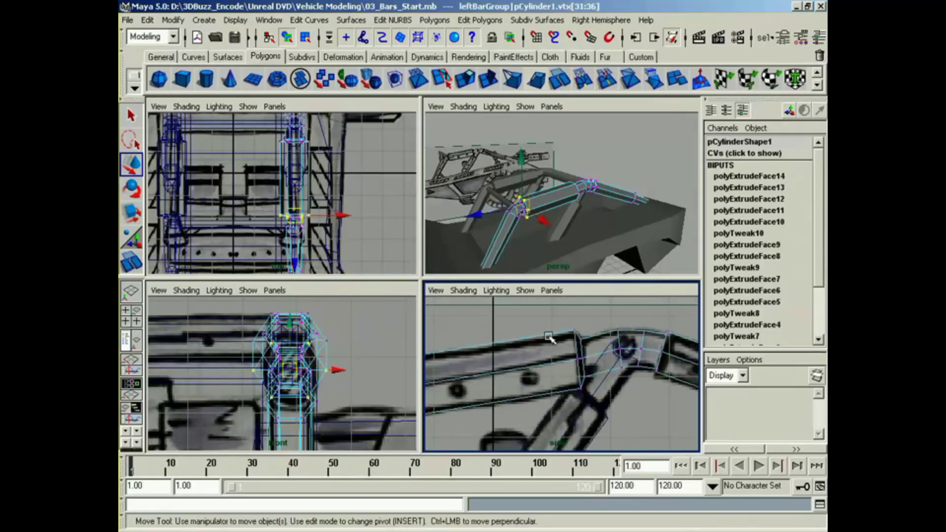
left_click_drag(577, 346, 578, 364, "shift")
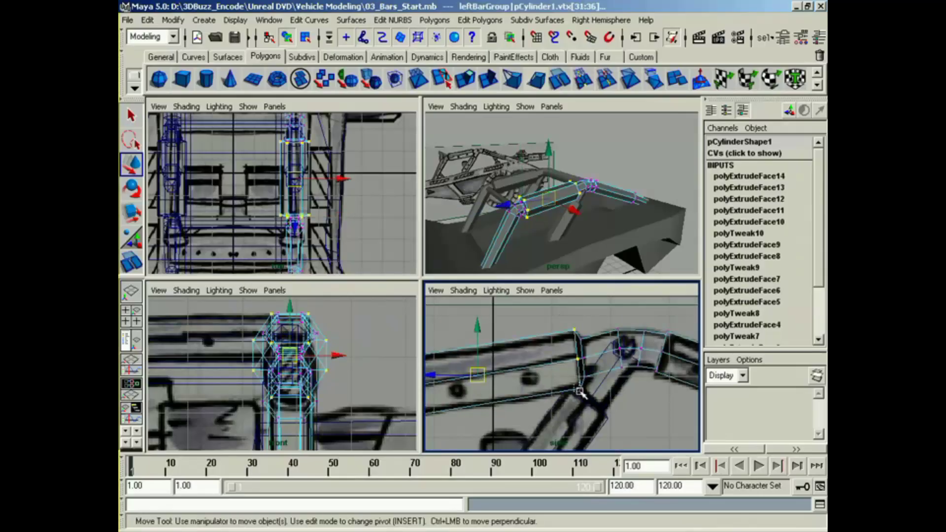
left_click_drag(567, 209, 547, 234, "alt")
key("r")
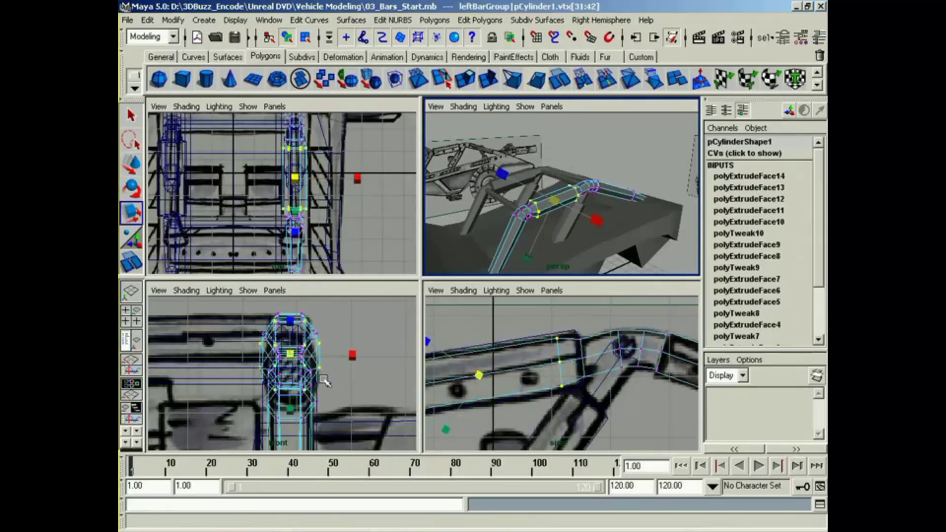
middle_click_drag(323, 380, 325, 378, "alt")
key("z")
left_click_drag(364, 356, 333, 352)
middle_click_drag(470, 416, 558, 399, "alt")
mouse_move(601, 246)
left_mouse_down("alt")
mouse_move(438, 246)
mouse_move(593, 245)
left_mouse_up("alt")
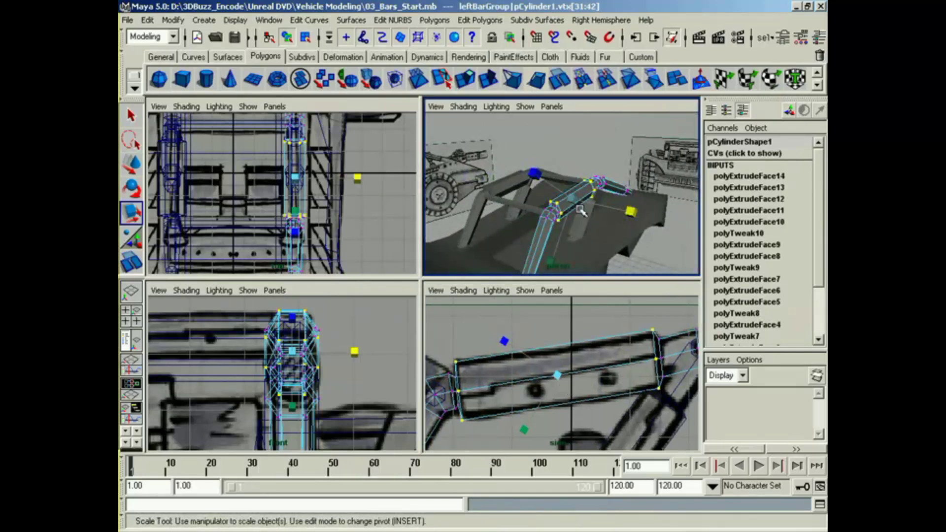
right_click_drag(581, 211, 621, 186)
Step: Delete the right bar group and replace it with a duplicate of the left bar group mirrored with Scale X -1
left_click(507, 185)
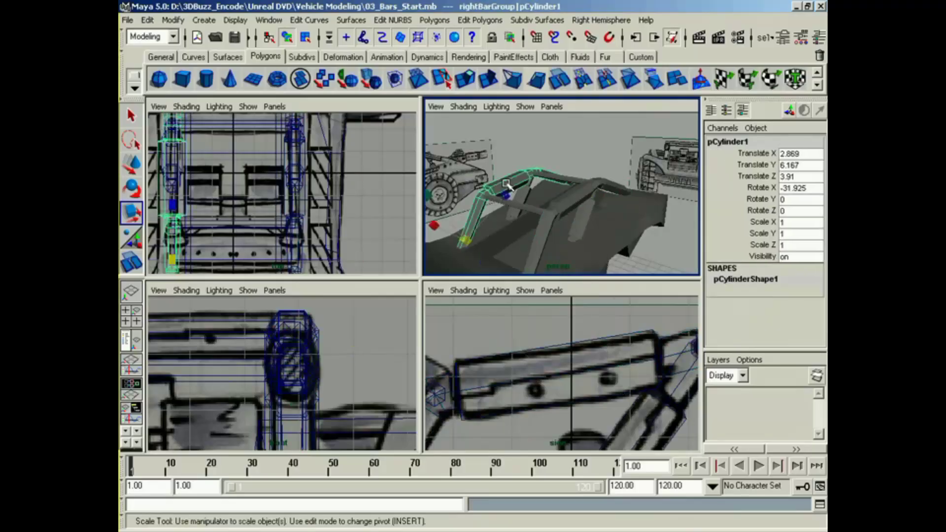
key("Up")
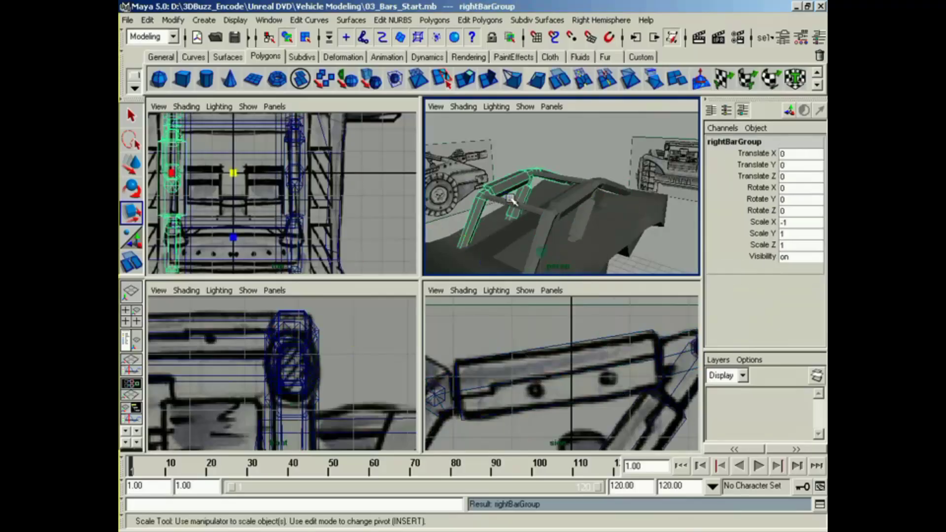
key("Delete")
left_click(583, 199)
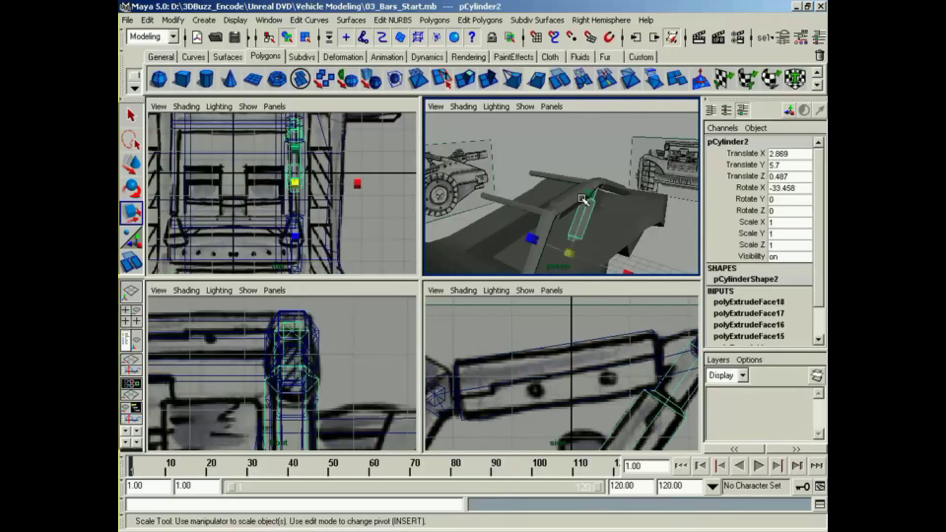
key("Up")
key("ctrl+d")
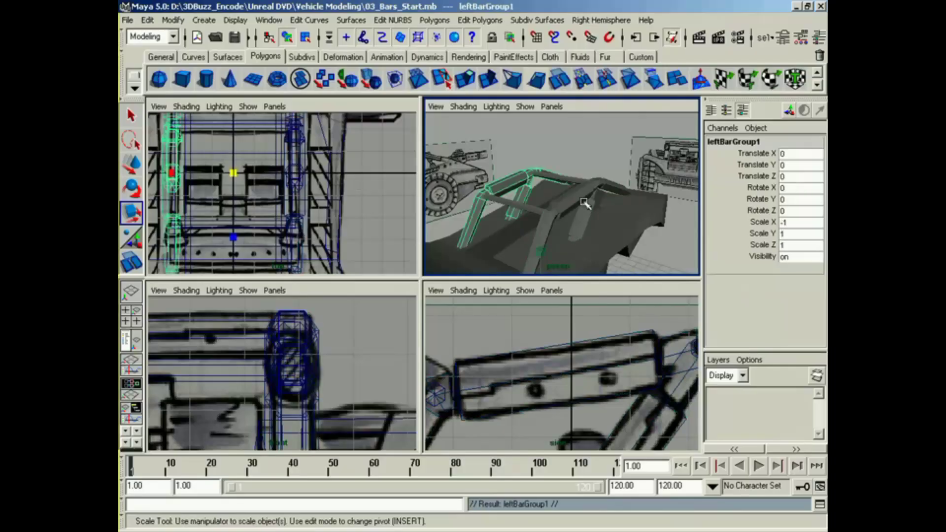
left_click_drag(568, 225, 509, 217, "alt")
left_click(644, 151)
left_click_drag(463, 251, 554, 207, "alt")
middle_click_drag(554, 207, 587, 198, "alt")
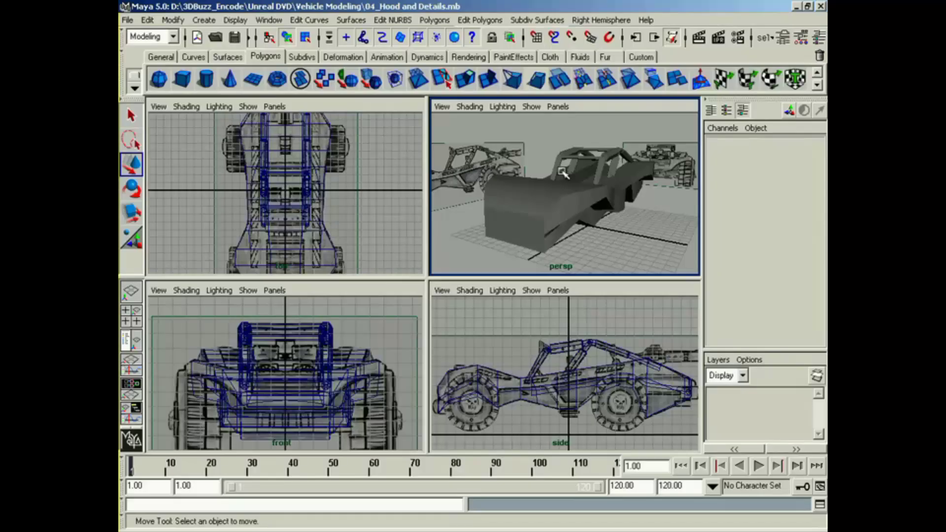
Step: Select the editable half of the vehicle body and switch it to vertex editing at the front end
left_click(538, 225)
middle_click_drag(538, 225, 553, 199, "alt")
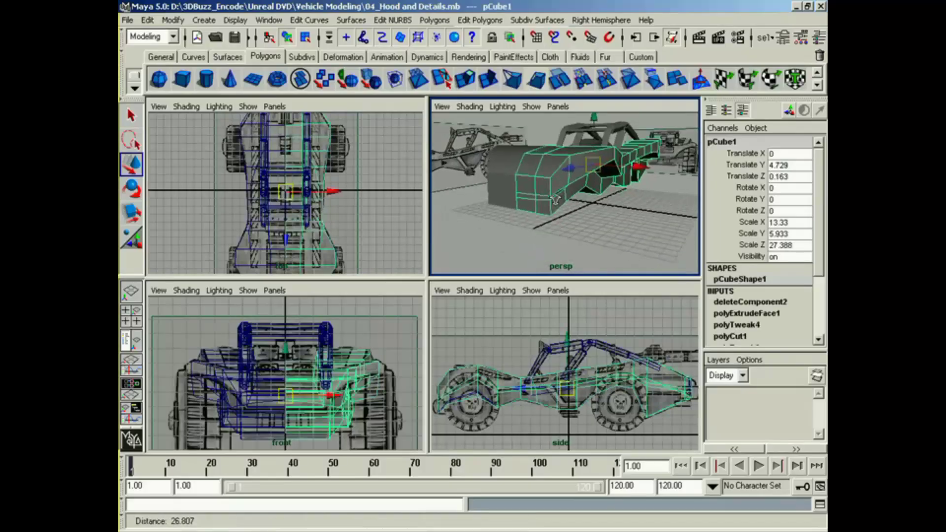
right_click_drag(553, 198, 611, 194, "alt")
right_click(559, 196)
left_click(518, 196)
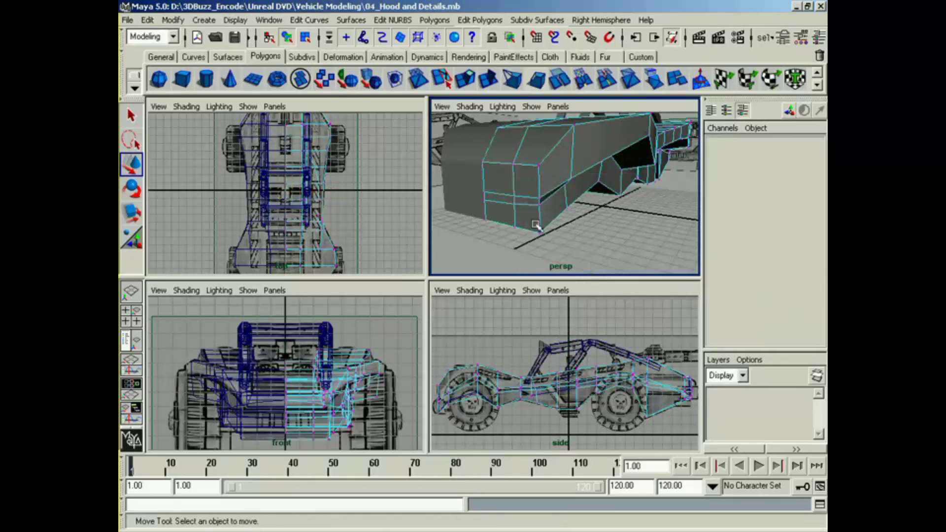
Step: Move the lower front corner vertices of the body outward in X to the bumper edge in the front reference
middle_click_drag(507, 331, 574, 342, "alt")
right_click_drag(575, 342, 581, 379, "alt")
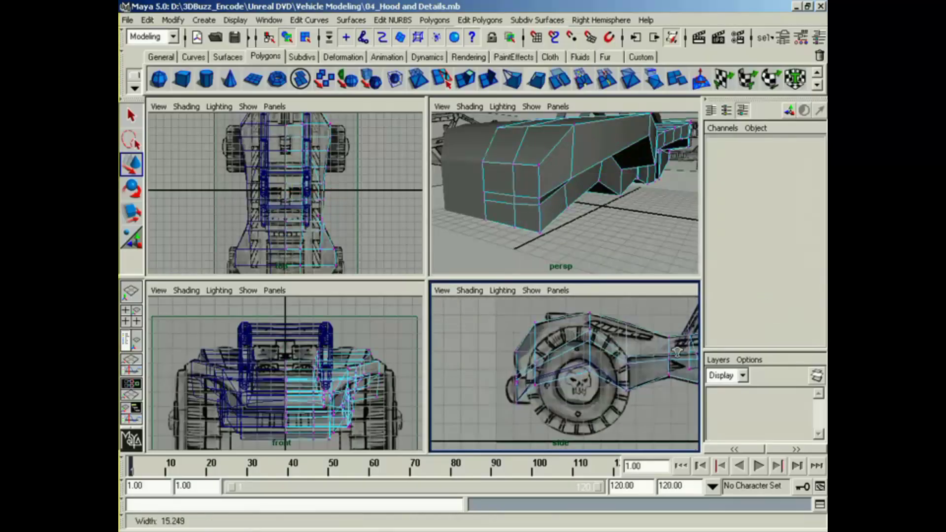
middle_click_drag(538, 381, 595, 365, "alt")
right_click_drag(594, 365, 622, 347, "alt")
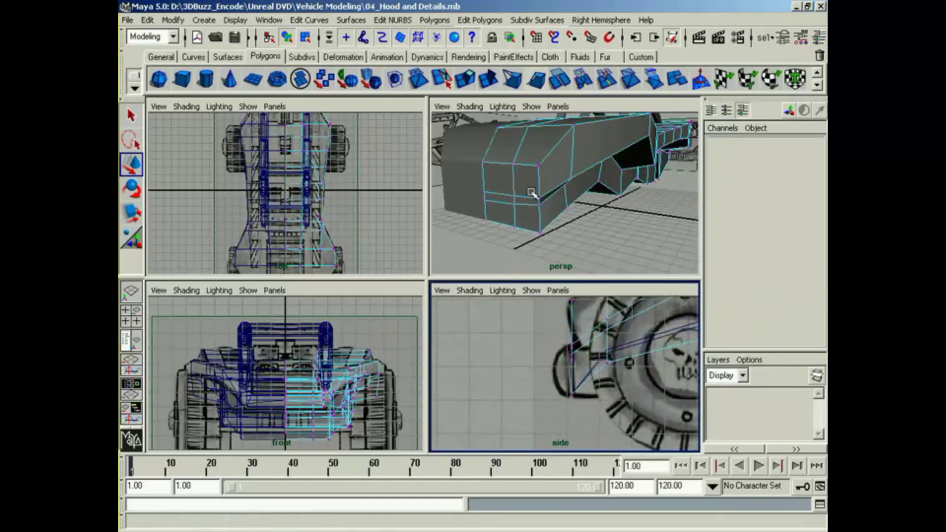
left_click_drag(531, 192, 552, 236)
right_click_drag(329, 426, 354, 402, "alt")
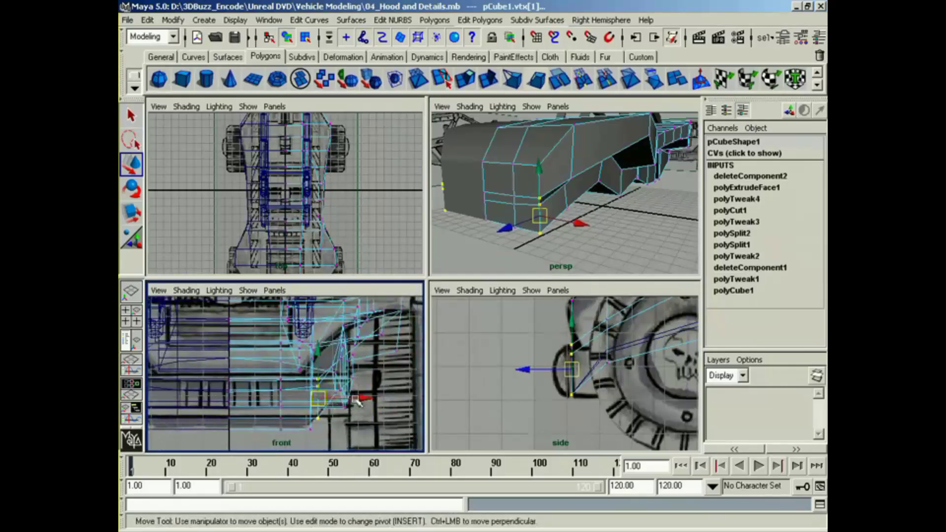
left_click_drag(353, 398, 388, 403)
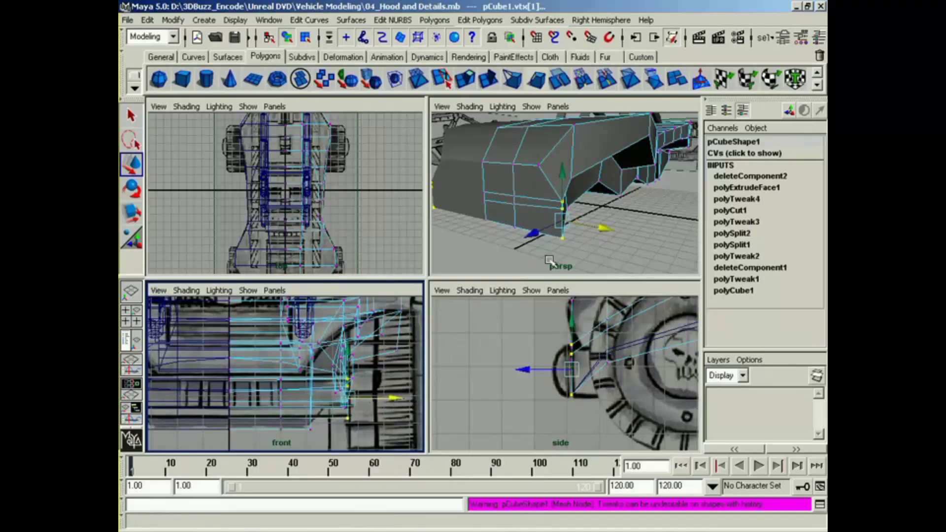
Step: Move the neighbouring lower front vertices outward in X and push the corner vertices back in Z to bevel the bumper corner
left_click_drag(508, 192, 525, 249)
left_click_drag(551, 220, 470, 255)
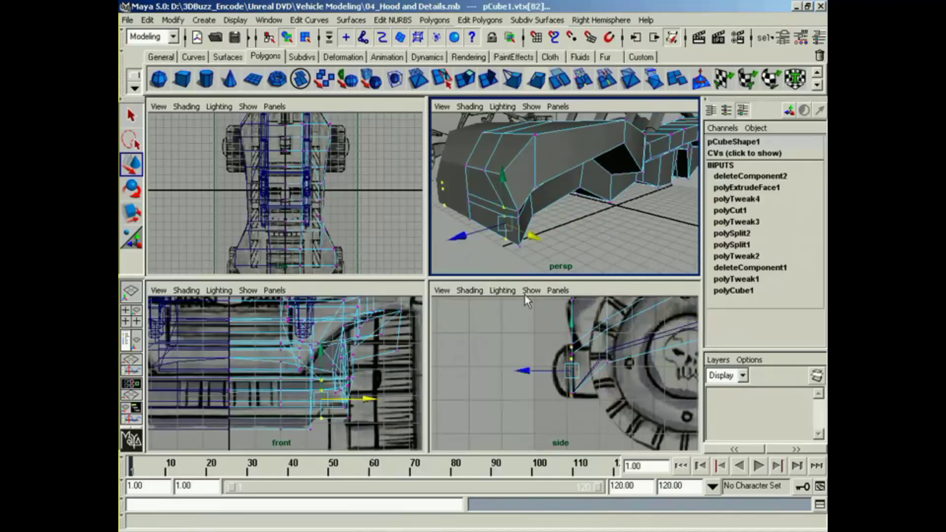
left_click_drag(539, 266, 556, 251, "alt")
left_click_drag(547, 196, 545, 195)
left_click_drag(508, 233, 526, 229)
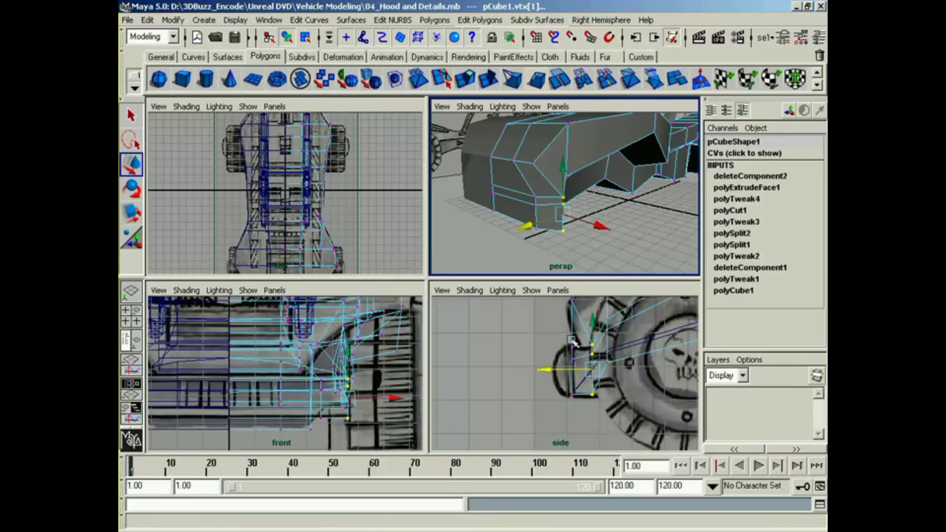
left_click_drag(538, 140, 496, 186, "alt")
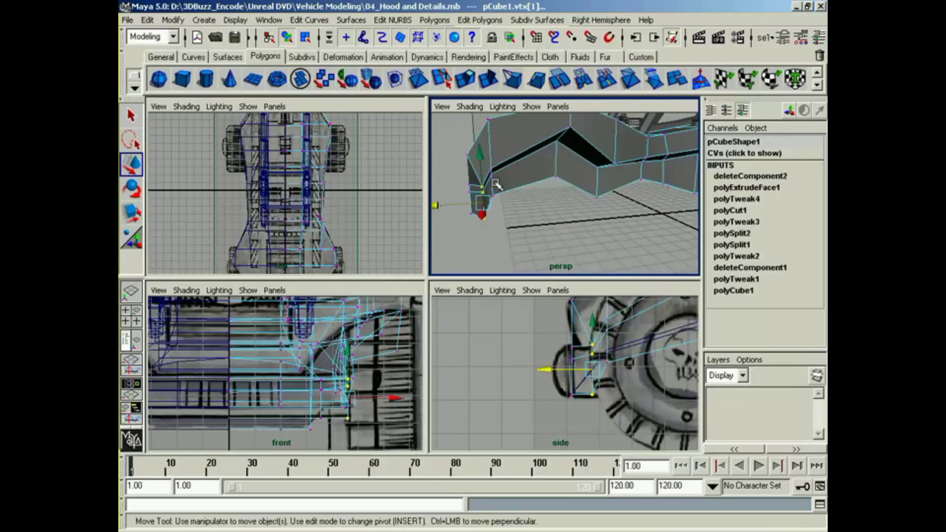
left_click(493, 179)
key("F8")
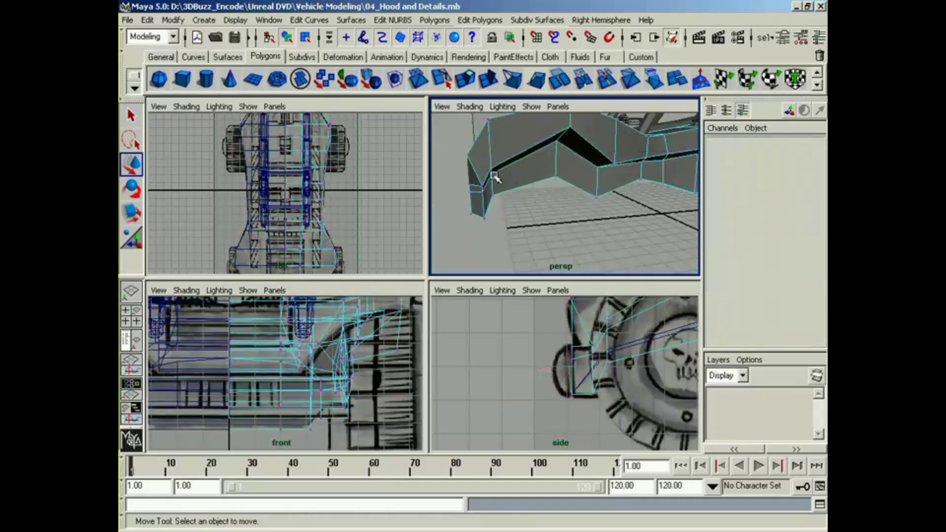
left_click_drag(508, 197, 509, 198)
left_click_drag(509, 198, 537, 206, "alt")
left_click(587, 241)
left_click(562, 232)
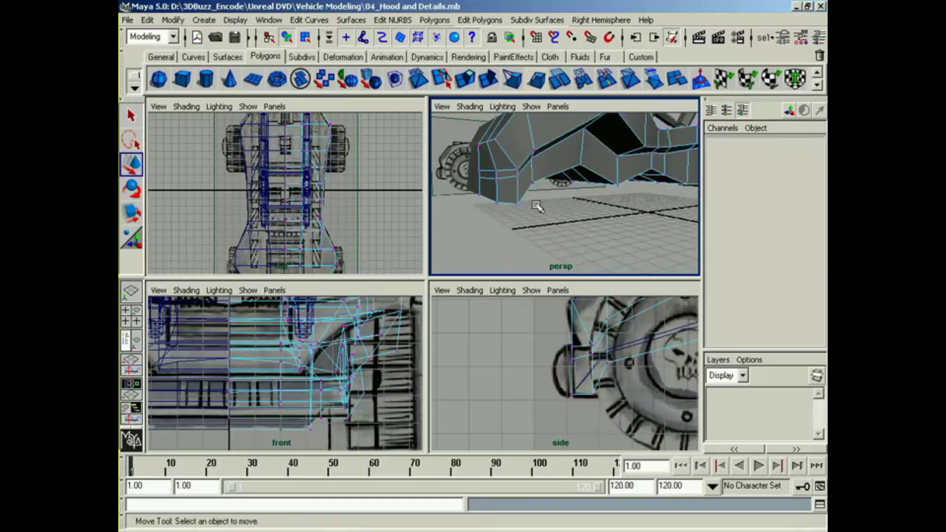
Step: Pull the vertex behind the bumper corner outward in X and lower it to about 2.309 in Y
left_click(533, 158)
left_click_drag(532, 127, 532, 133)
left_click(571, 175)
left_click_drag(571, 175, 643, 201, "alt")
left_click(575, 188)
left_click(598, 199)
key("ctrl+z")
left_click(642, 198)
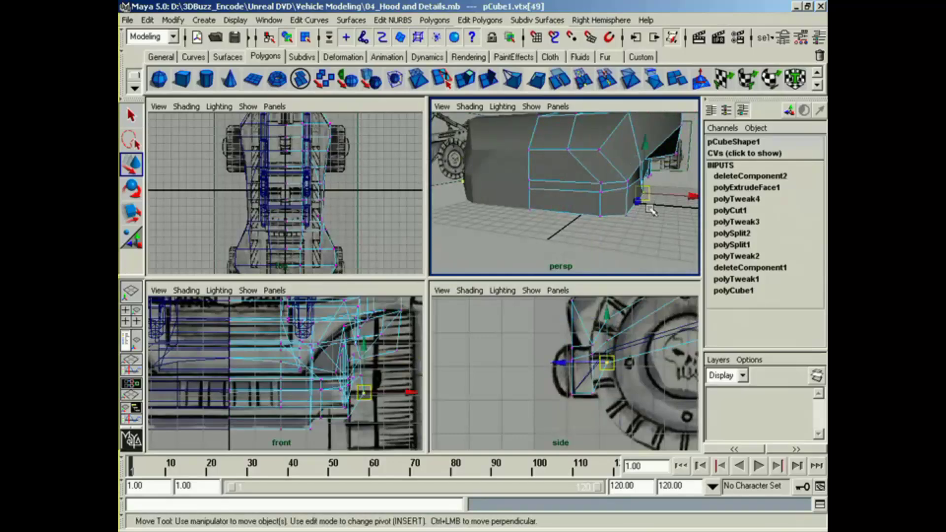
middle_click_drag(621, 401, 604, 400, "alt")
left_click_drag(591, 341, 593, 371)
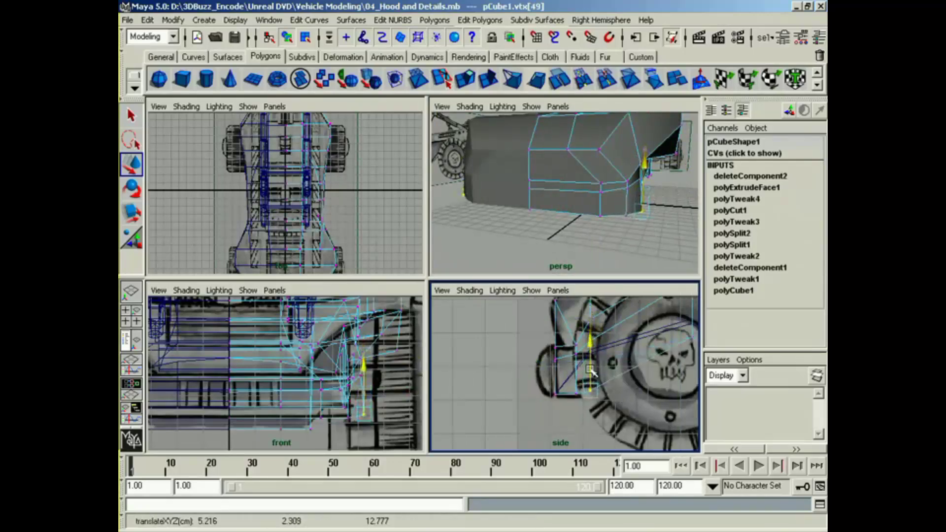
Step: Push the vertex pair behind the bumper corner back in Z and adjust the vertex above it in Z
left_click_drag(542, 207, 594, 220, "alt")
left_click(611, 223, "shift")
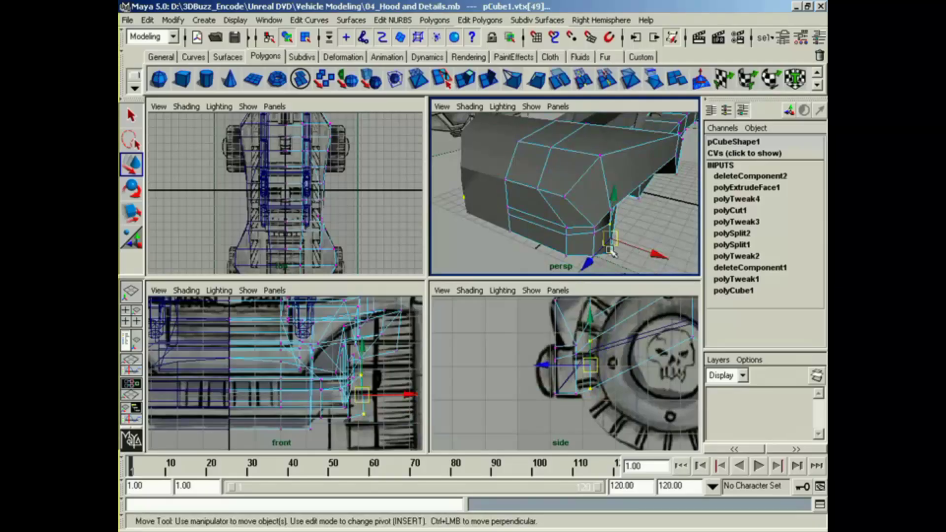
left_click_drag(610, 251, 571, 232)
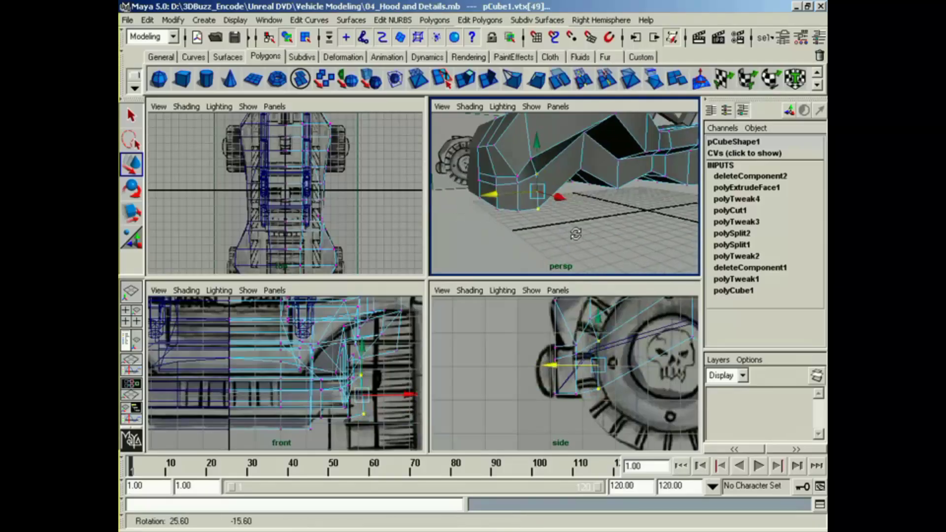
left_click(531, 158)
left_click_drag(501, 162, 552, 190)
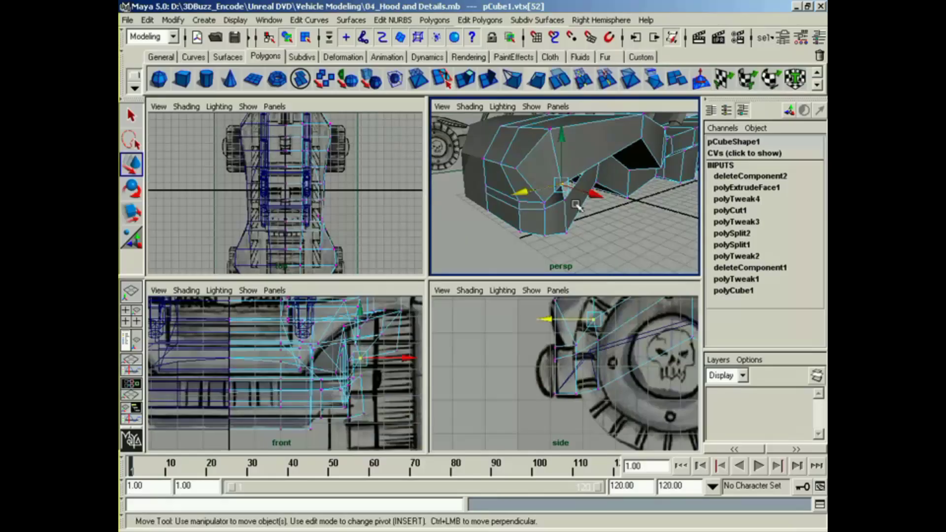
Step: Extrude the lower front bumper face forward in Z and scale it in Y to fit the rounded bumper in the side reference
left_click_drag(577, 205, 619, 216, "alt")
middle_click_drag(620, 215, 598, 238, "alt")
right_click(565, 237)
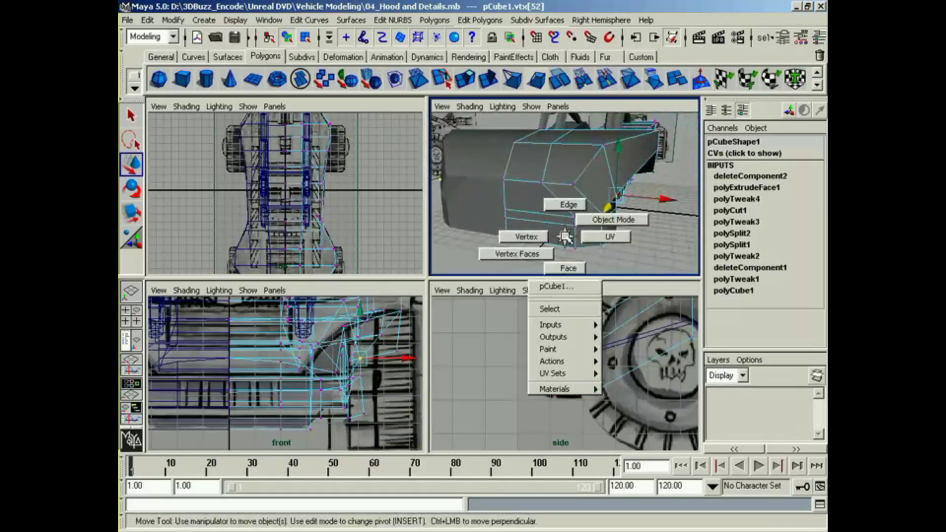
right_click_drag(565, 238, 567, 267)
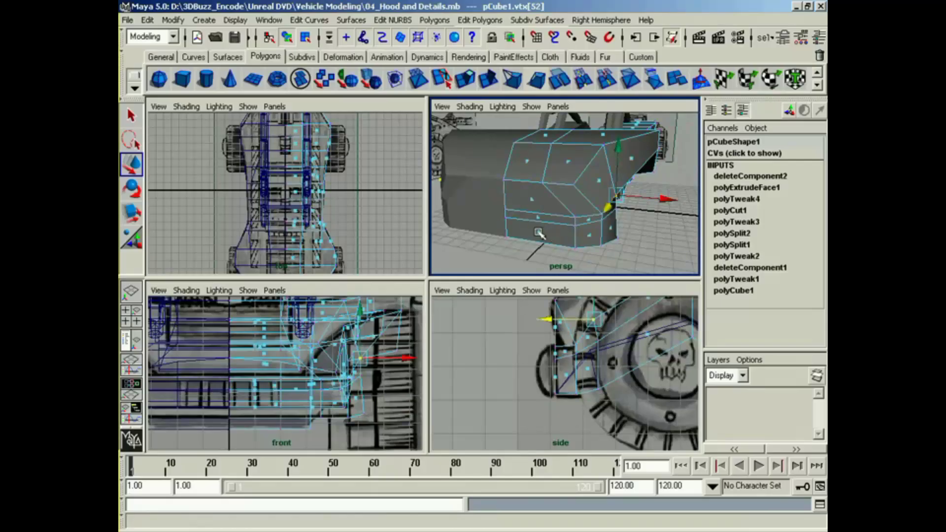
left_click(538, 232)
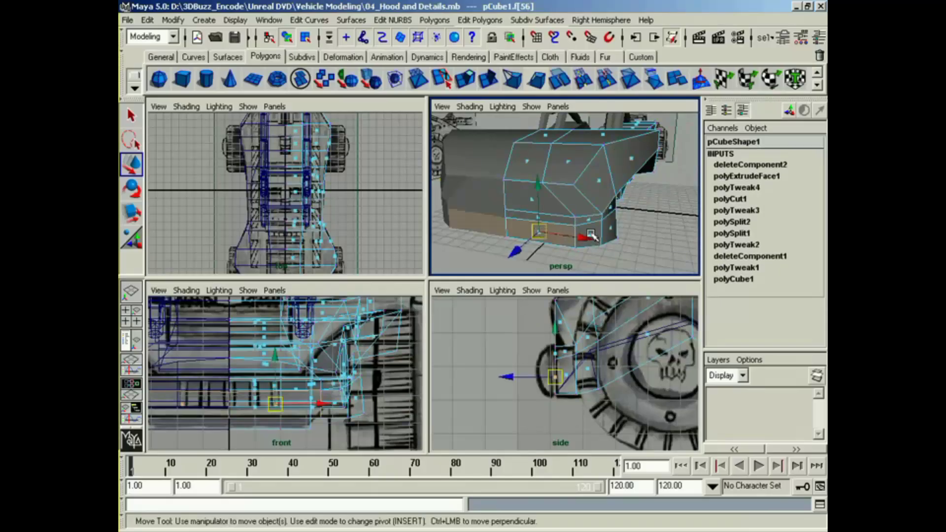
left_click(590, 235, "shift")
left_click_drag(580, 252, 458, 234, "alt")
left_click(472, 82)
left_click_drag(539, 336, 540, 325)
key("r")
right_click_drag(578, 381, 613, 357)
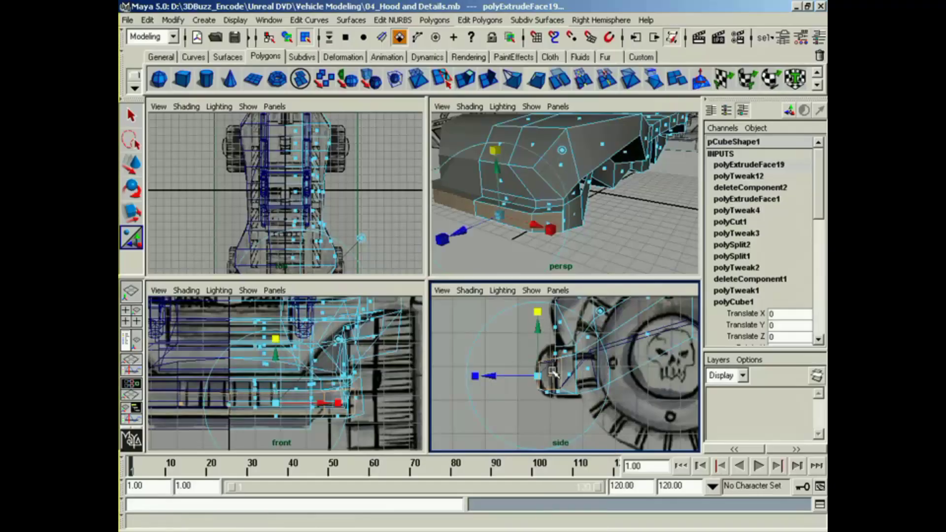
Step: Adjust the height of the vertices above the front bumper and reposition its lower front vertex pair to match the side reference
left_click_drag(584, 366, 565, 322)
key("w")
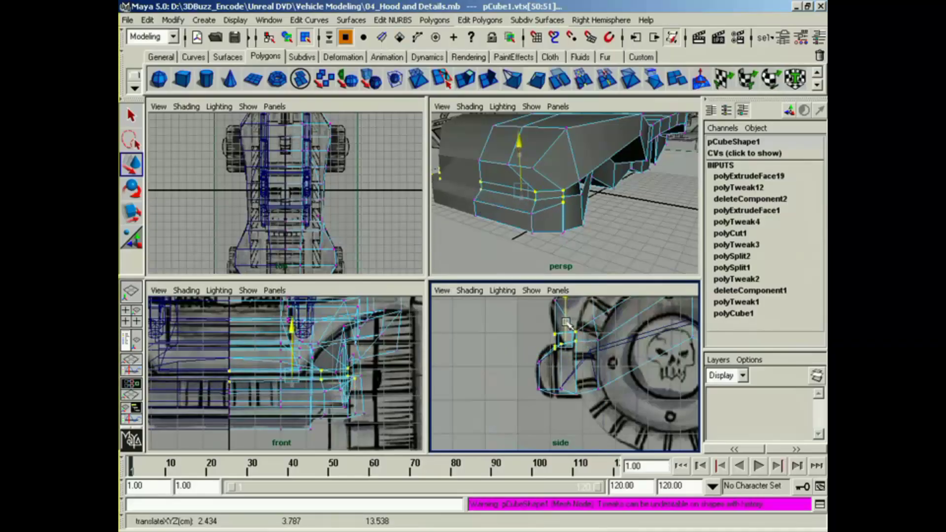
left_click_drag(571, 207, 585, 198, "alt")
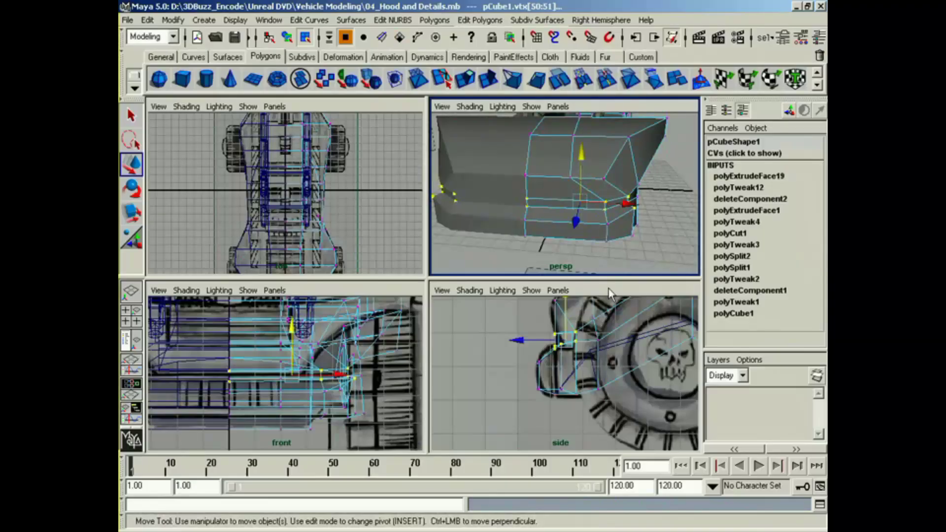
left_click_drag(526, 344, 551, 400)
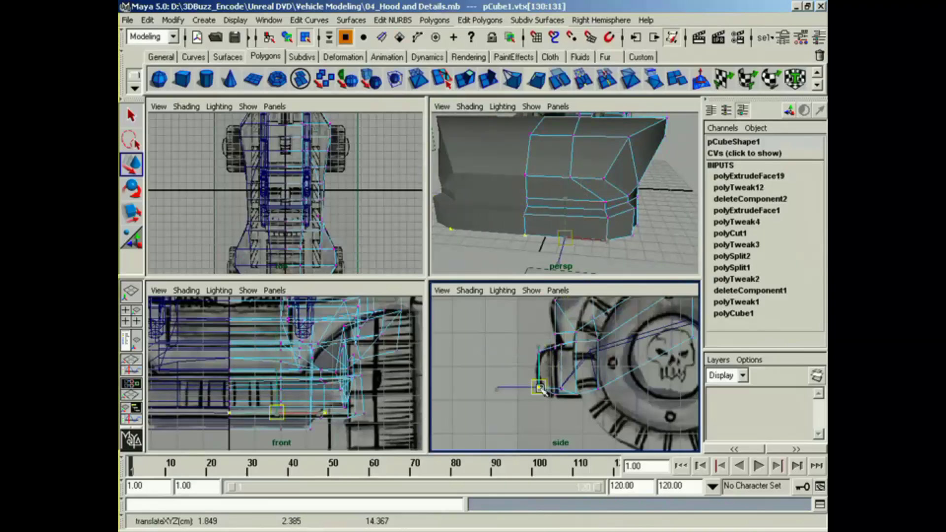
Step: Move the vertex pair at the bumper's outer side in X to tighten the corner
middle_click_drag(378, 408, 369, 401, "alt")
left_click_drag(652, 223, 621, 273, "alt")
left_click_drag(385, 396, 384, 391)
left_click_drag(594, 222, 612, 200, "alt")
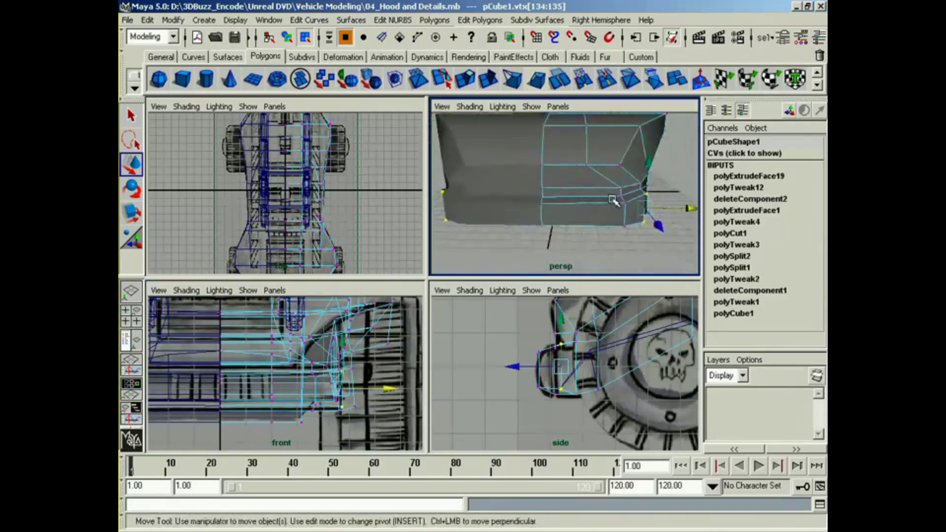
left_click_drag(631, 235, 633, 237)
left_click_drag(667, 194, 647, 195)
Step: Undo the last move of the bumper corner vertices
left_click_drag(637, 209, 539, 217, "alt")
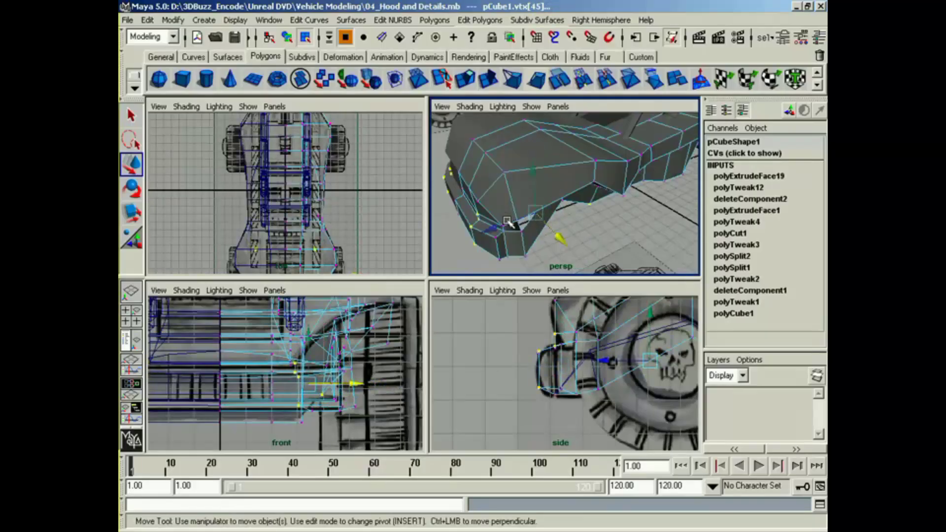
key("ctrl+z")
left_click_drag(607, 215, 588, 192, "shift")
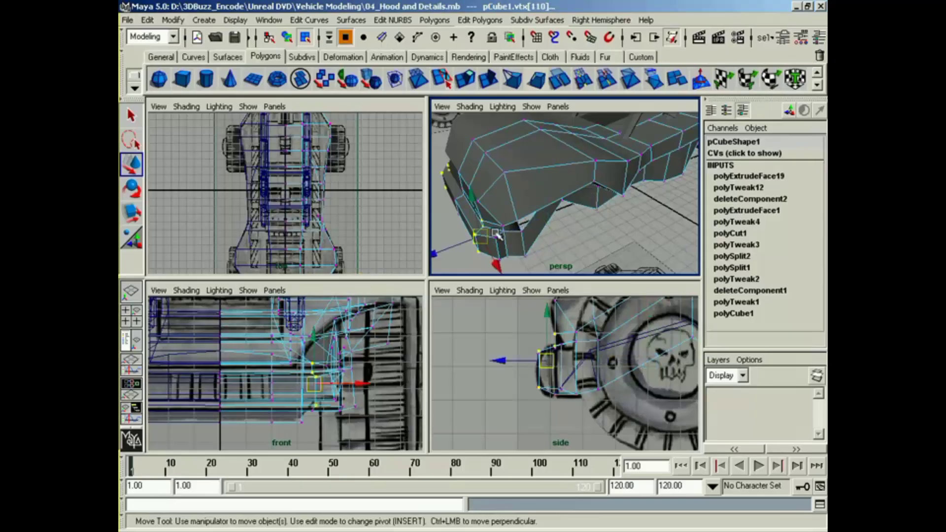
left_click_drag(449, 246, 601, 172)
Step: Move the vertex above the bumper corner and the inner row of hood vertices in X to match the hood panel's side edge
left_click(553, 168)
middle_click_drag(298, 214, 302, 158, "alt")
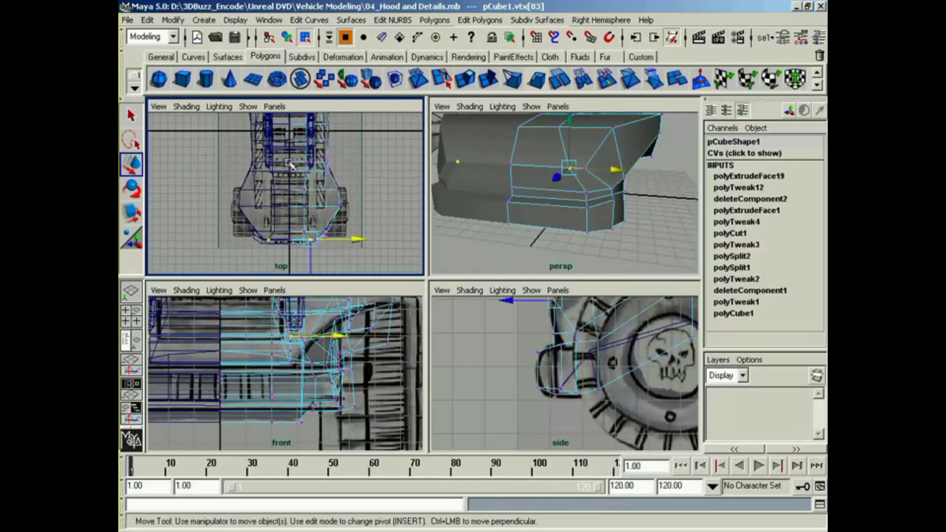
right_click_drag(302, 158, 332, 210, "alt")
middle_click_drag(333, 210, 314, 183, "alt")
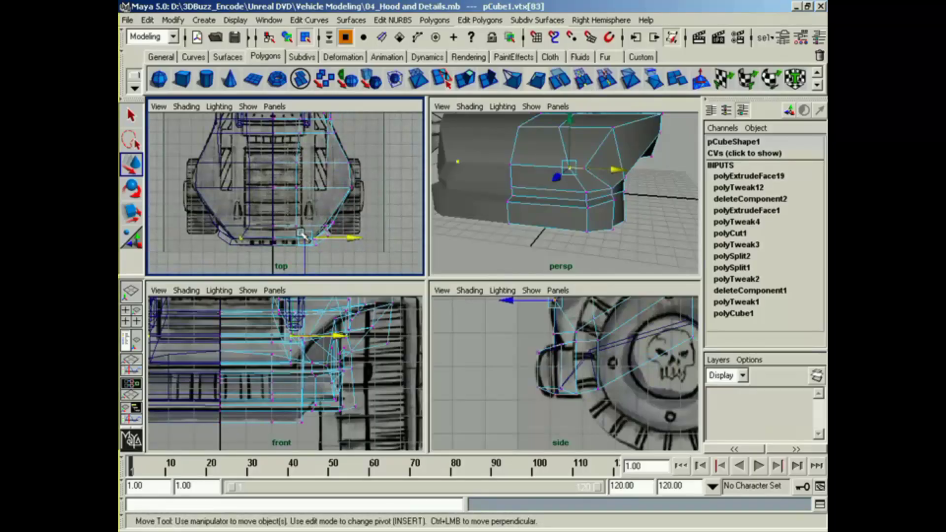
left_click_drag(300, 233, 301, 233)
left_click_drag(332, 193, 338, 193)
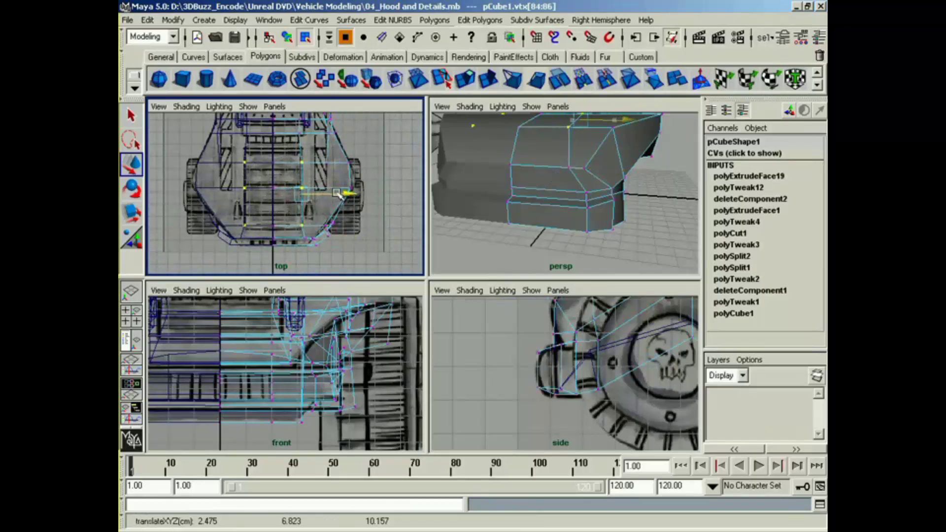
Step: Move the front cross row of hood vertices forward in Z to line up with the hood panel in the top reference
middle_click_drag(279, 172, 279, 196, "alt")
right_click_drag(280, 196, 329, 196, "alt")
middle_click_drag(329, 196, 331, 216, "alt")
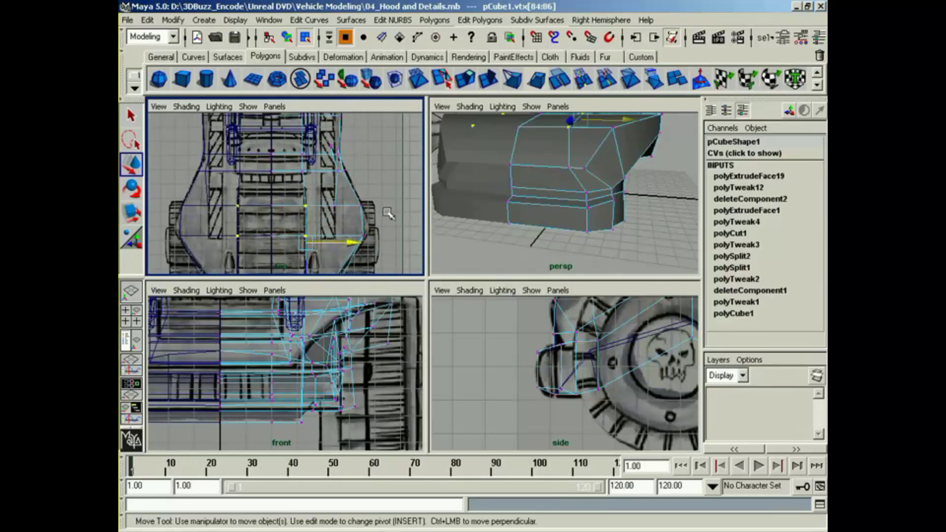
left_click_drag(663, 185, 449, 232, "alt")
middle_click_drag(276, 261, 280, 215, "alt")
right_click_drag(280, 215, 342, 232, "alt")
middle_click_drag(342, 232, 345, 212, "alt")
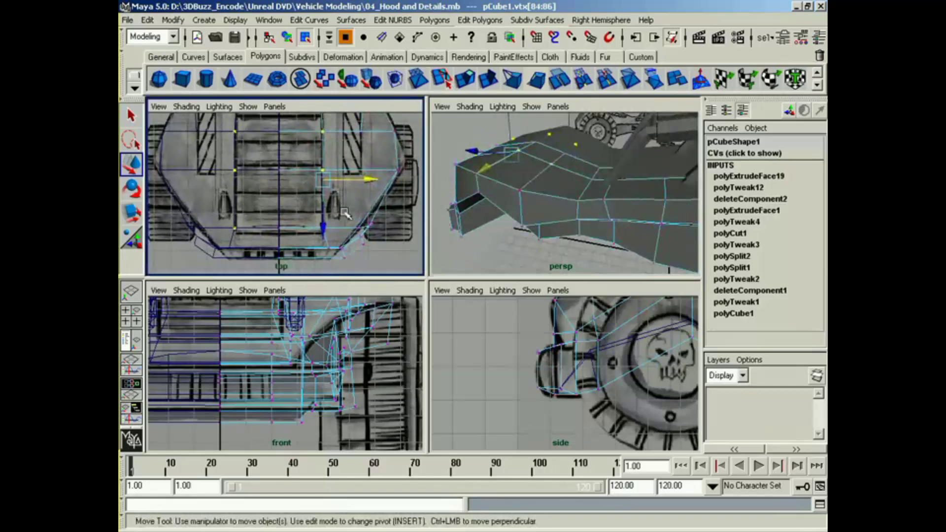
left_click_drag(325, 234, 334, 236)
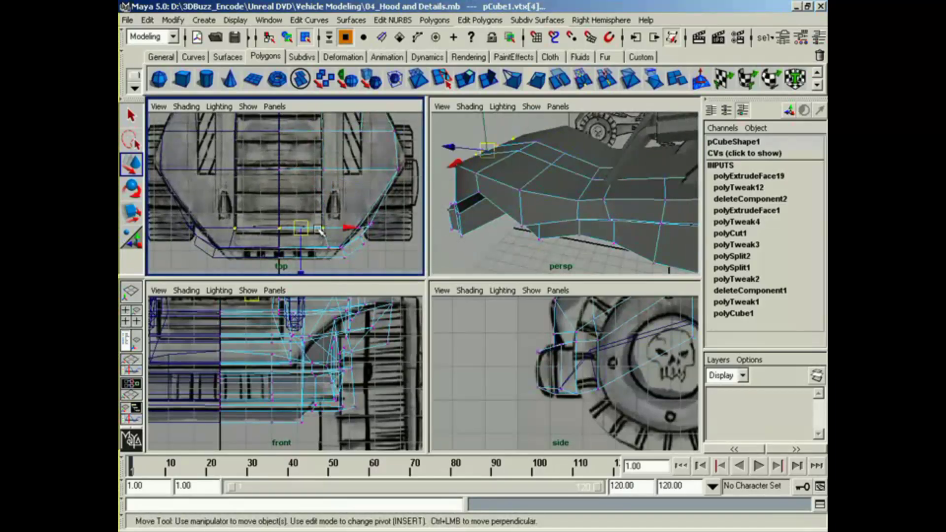
middle_click_drag(304, 262, 302, 262)
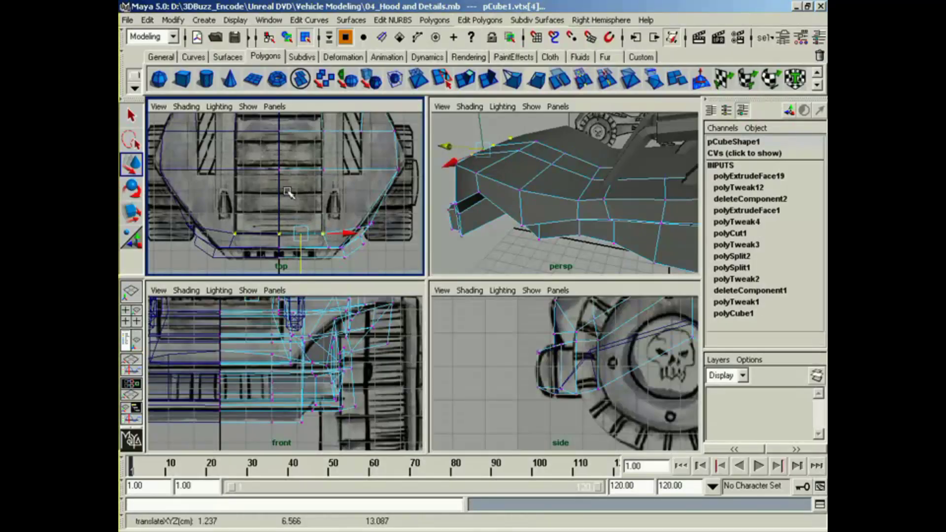
Step: Shift the next two cross rows of body vertices in Z to line up with the hood slats in the top reference
middle_click_drag(306, 147, 318, 186, "alt")
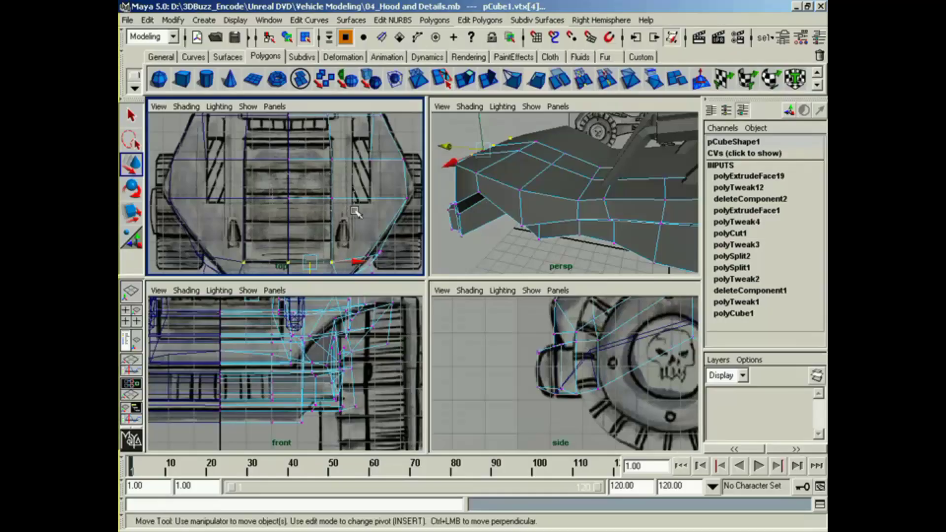
left_click(313, 197)
left_click_drag(311, 233, 310, 230)
left_click(310, 159)
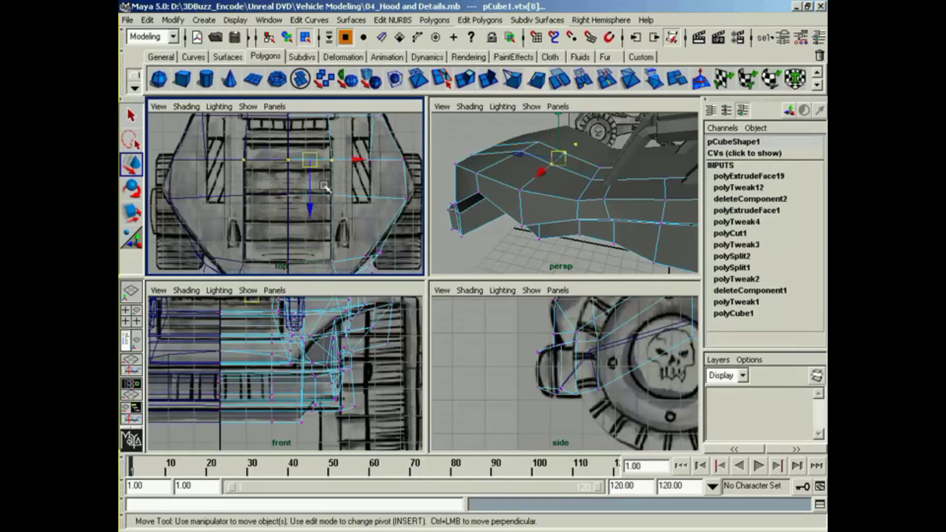
left_click_drag(387, 166, 417, 169, "shift")
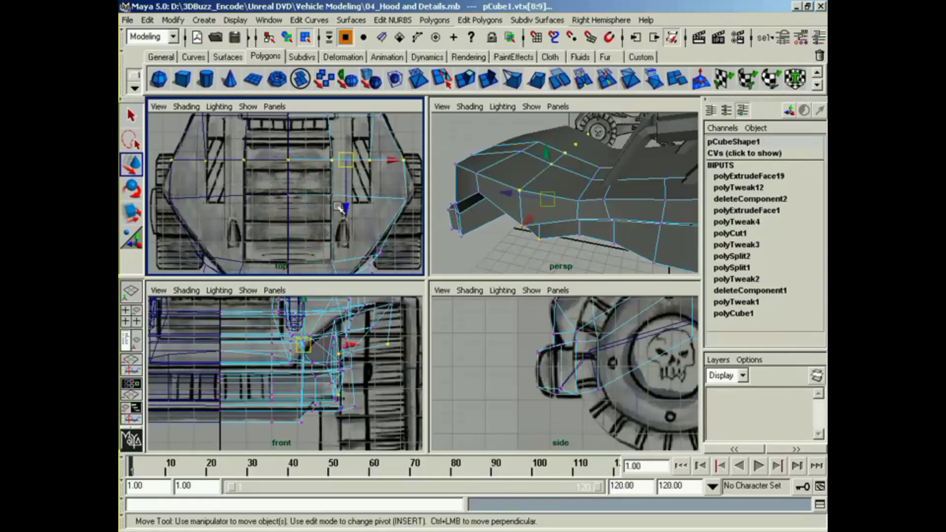
left_click_drag(344, 209, 347, 218)
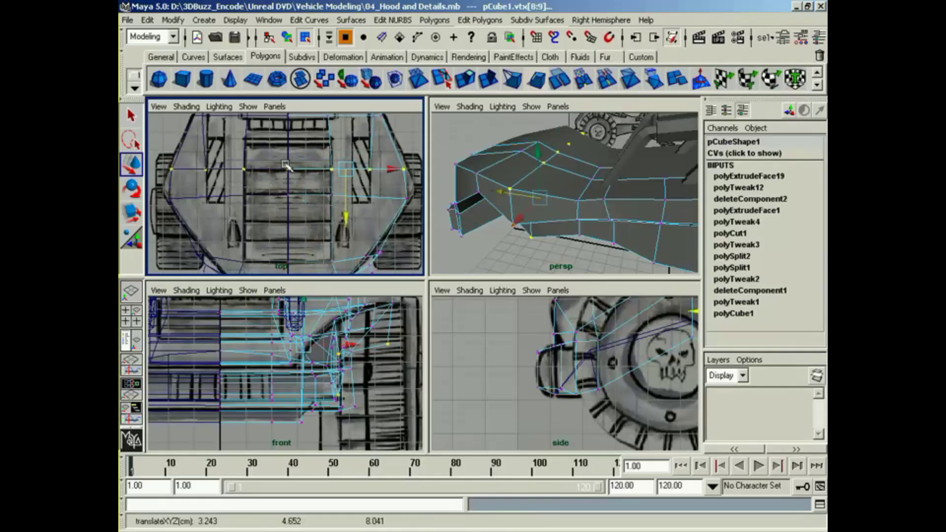
middle_click_drag(594, 226, 568, 223, "alt")
middle_click_drag(665, 401, 507, 425, "alt")
middle_click_drag(584, 404, 553, 437, "alt")
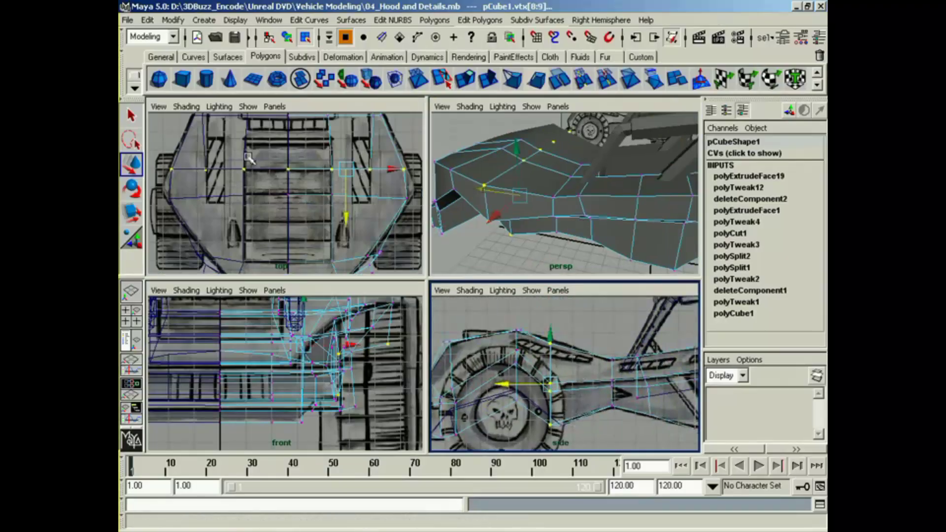
Step: Cut three straight lines across the body with the Cut Faces tool, following the hood slats in the top reference
right_click_drag(335, 152, 379, 132)
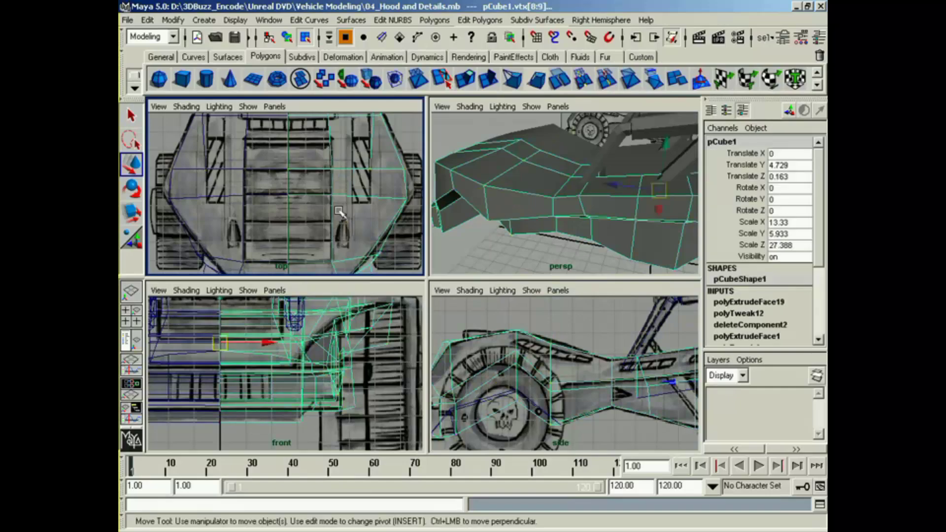
left_click(560, 79)
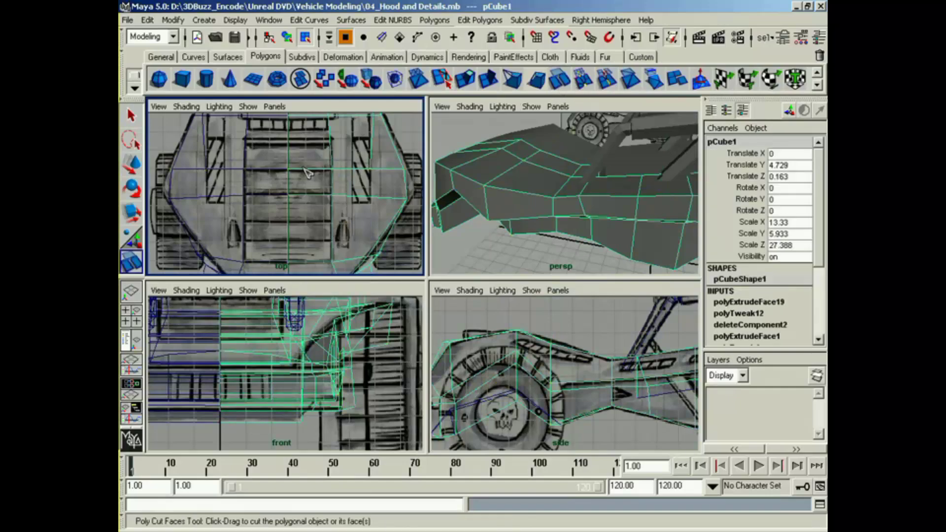
left_click_drag(352, 157, 353, 157)
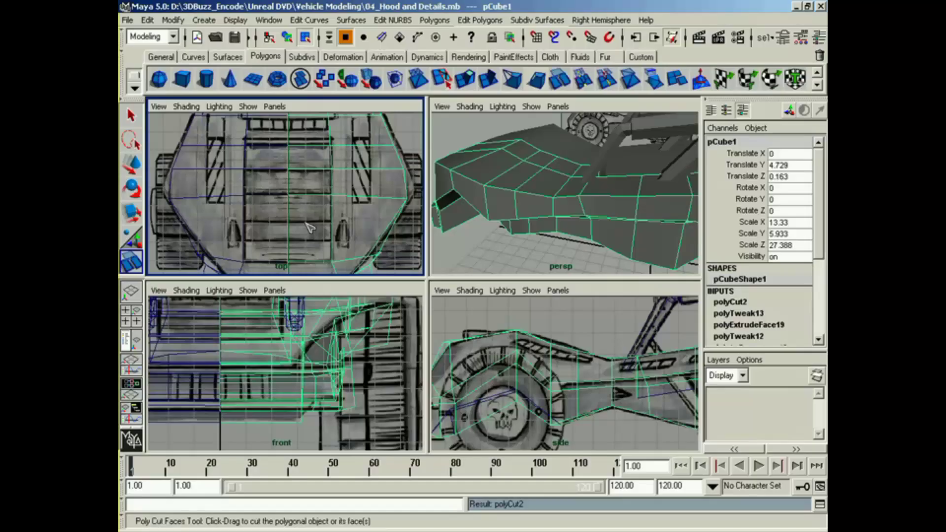
left_click_drag(306, 223, 330, 222, "shift")
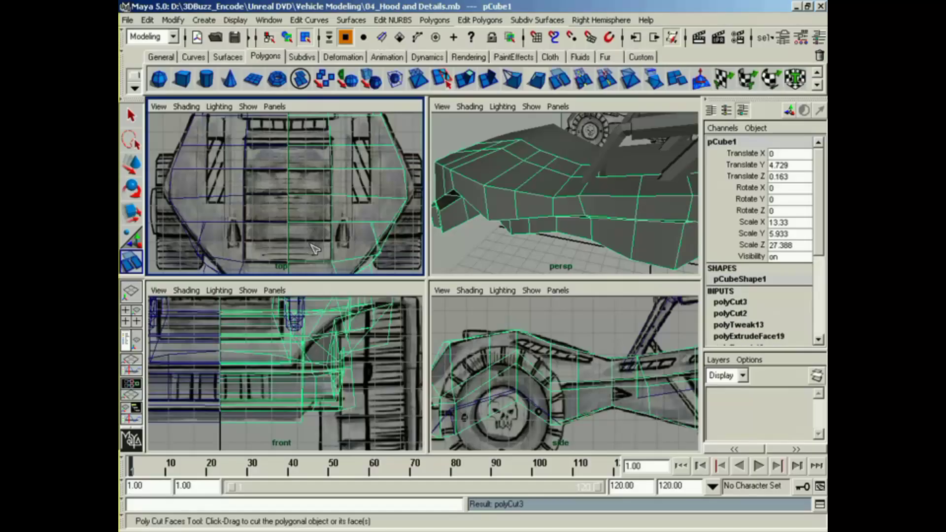
left_click_drag(577, 207, 551, 182, "alt")
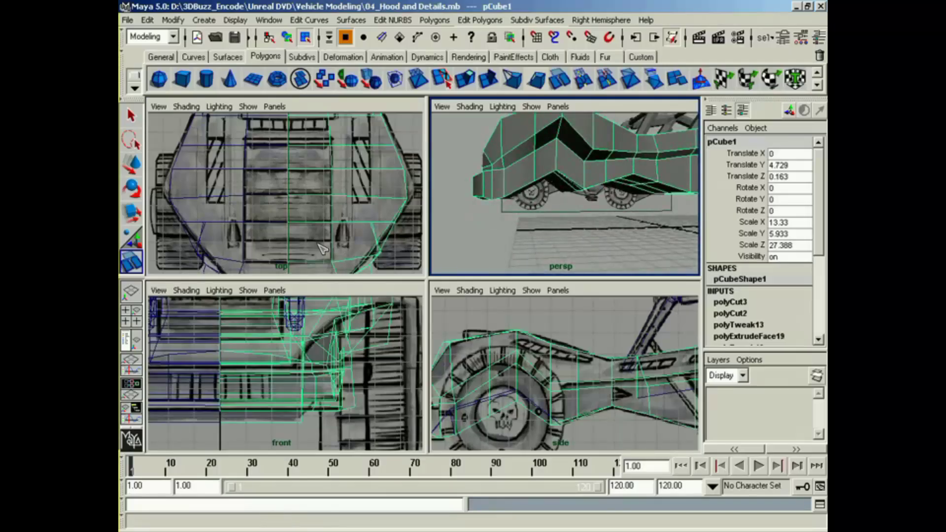
left_click_drag(323, 248, 345, 248, "shift")
left_click_drag(597, 203, 634, 243, "alt")
key("q")
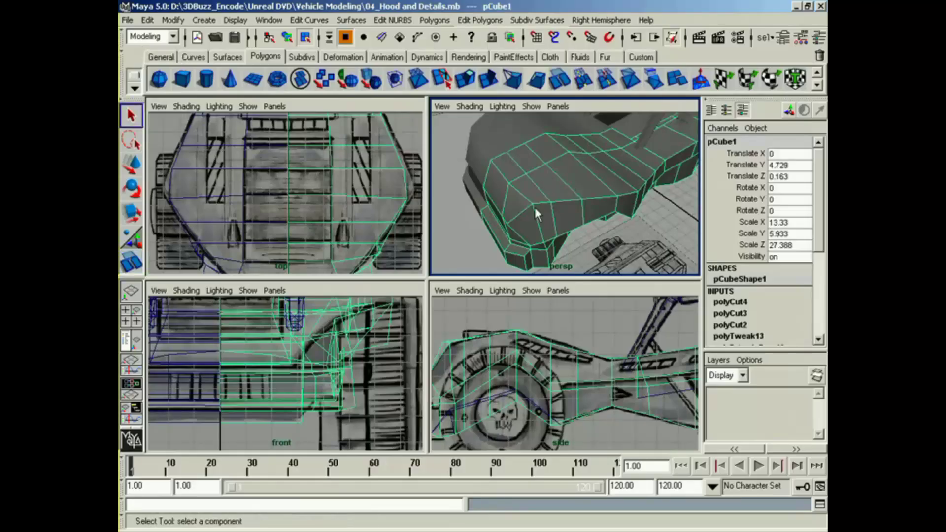
Step: Select the five centre hood faces along the slatted panel and flatten them by scaling in Y
left_click_drag(537, 214, 565, 207, "alt")
right_click_drag(567, 175, 541, 174)
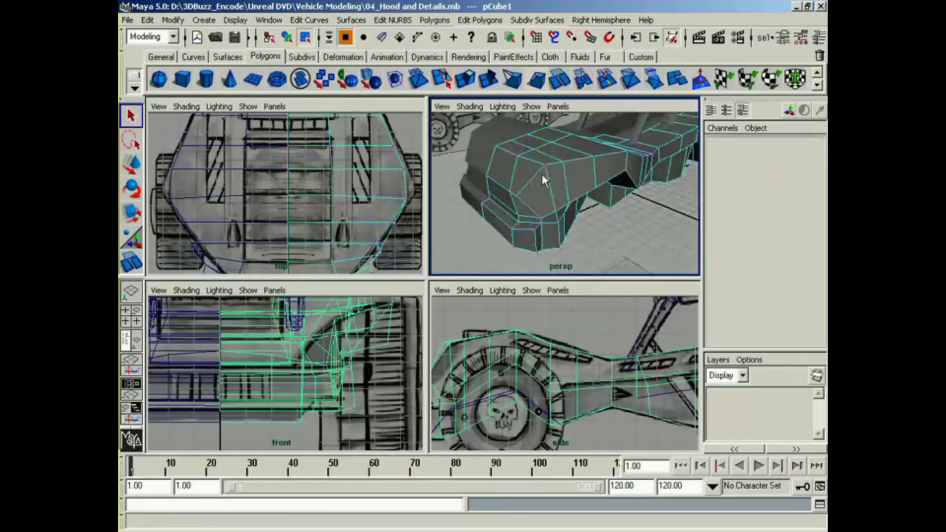
left_click_drag(542, 176, 542, 199, "alt")
right_click_drag(542, 199, 548, 230)
left_click(504, 212)
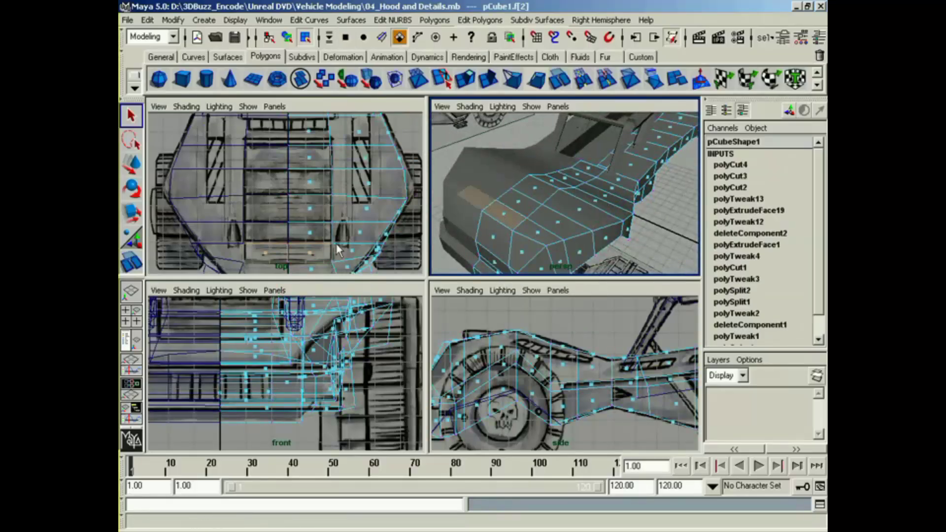
left_click(310, 231, "shift")
left_click(309, 208, "shift")
left_click(310, 181, "shift")
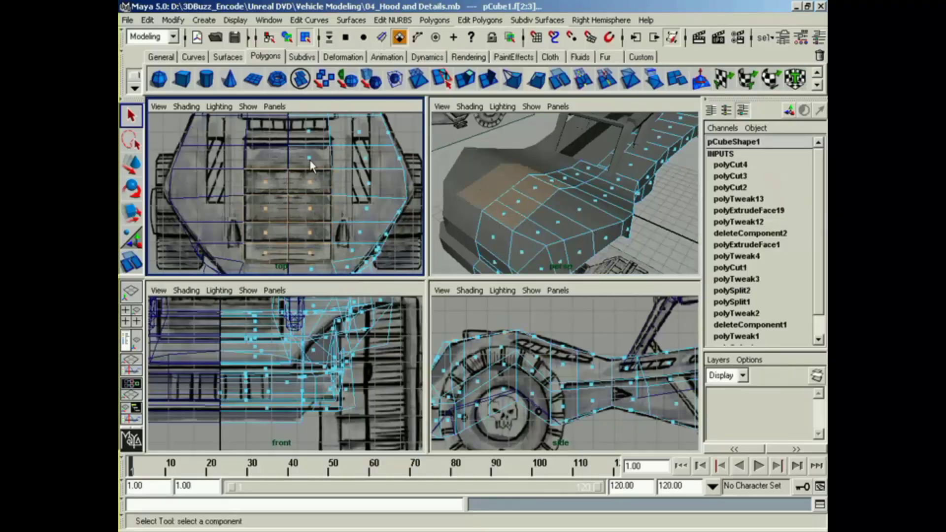
left_click(310, 158, "shift")
middle_click_drag(333, 163, 330, 180, "alt")
left_click_drag(569, 223, 541, 170, "alt")
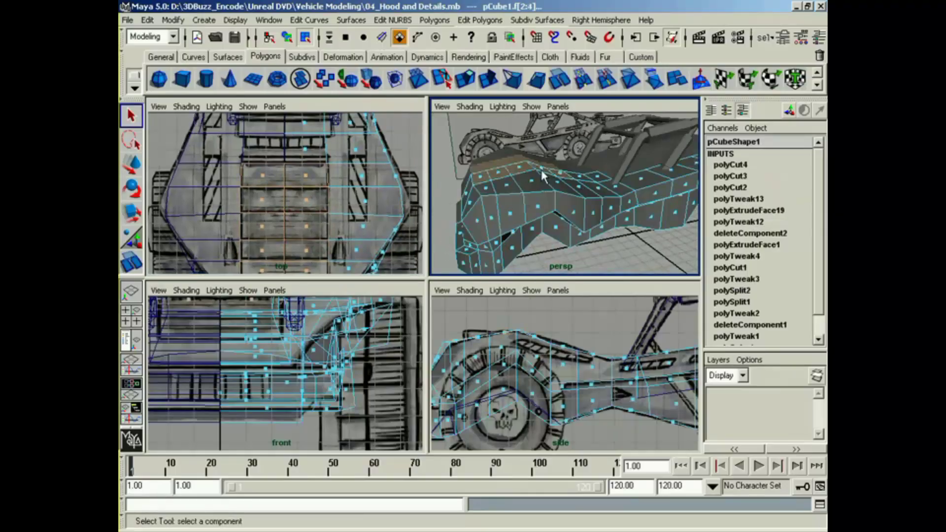
key("r")
left_click_drag(528, 231, 525, 184)
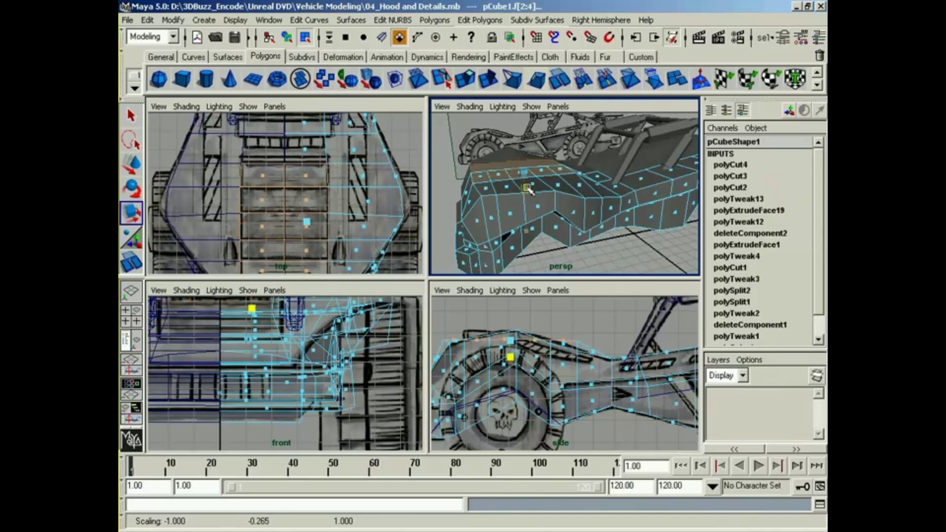
Step: Lower the flattened hood faces in Y to the slatted panel's height in the front reference
key("w")
left_click_drag(522, 148, 476, 224)
middle_click_drag(216, 345, 323, 385, "alt")
right_click_drag(323, 385, 356, 388, "alt")
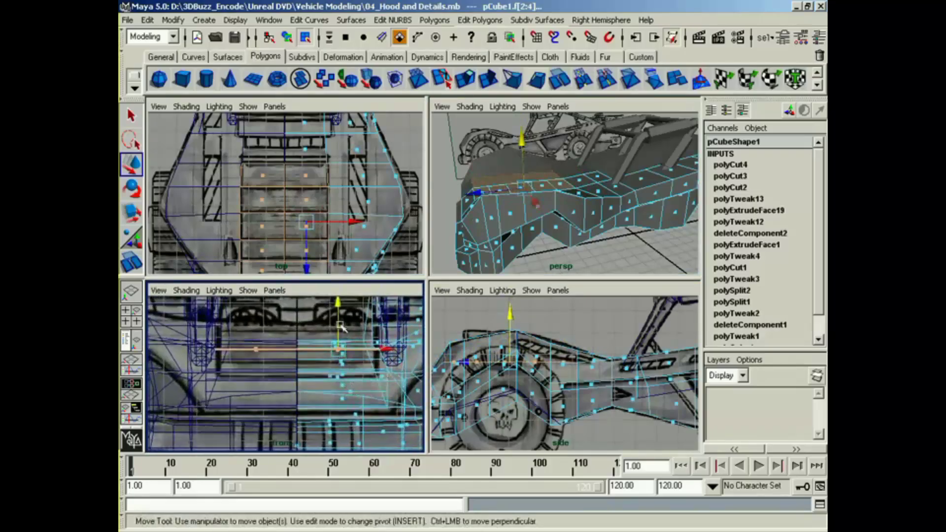
left_click_drag(340, 325, 340, 325)
left_click_drag(536, 208, 552, 210, "alt")
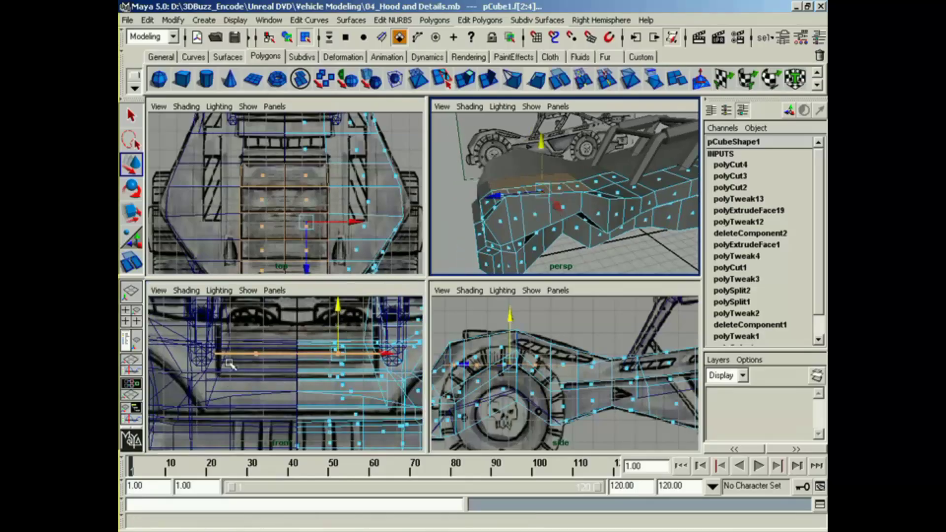
Step: Select the front cross edge of the recessed hood panel and raise it in Y to match the front reference
left_click_drag(511, 205, 547, 222, "alt")
mouse_move(586, 227)
middle_mouse_down("alt")
mouse_move(632, 227)
mouse_move(591, 234)
middle_mouse_up("alt")
right_click_drag(574, 218, 570, 186)
left_click(550, 219)
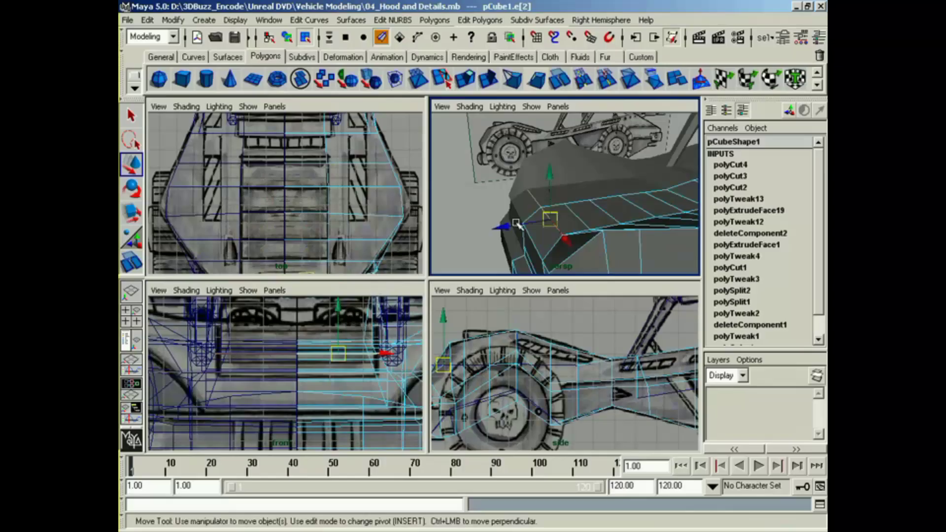
middle_click_drag(363, 249, 364, 198, "alt")
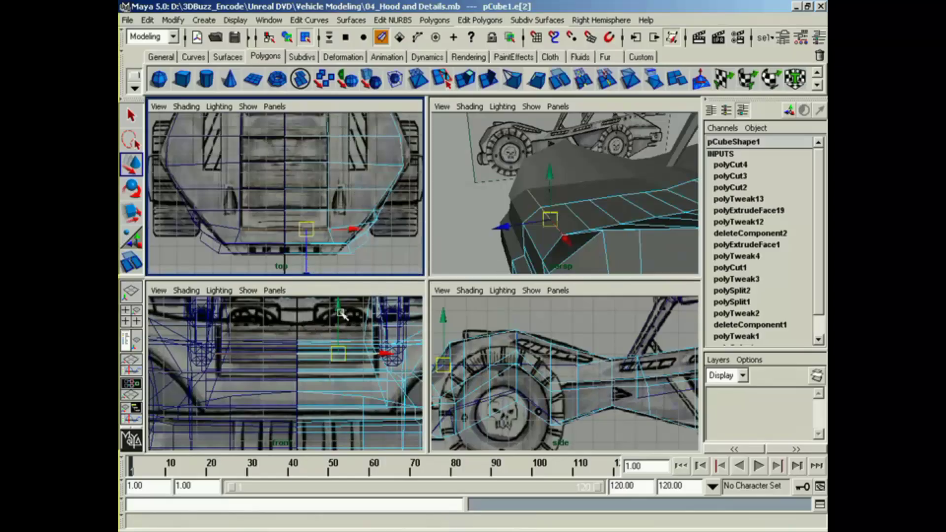
mouse_move(342, 315)
left_mouse_down()
mouse_move(340, 331)
mouse_move(339, 303)
mouse_move(340, 316)
mouse_move(350, 301)
left_mouse_up()
Step: Raise the middle cross edges of the recessed hood panel one after another in Y to follow the reference curve
left_click(577, 218)
left_click(603, 211)
left_click(641, 211)
left_click(642, 212)
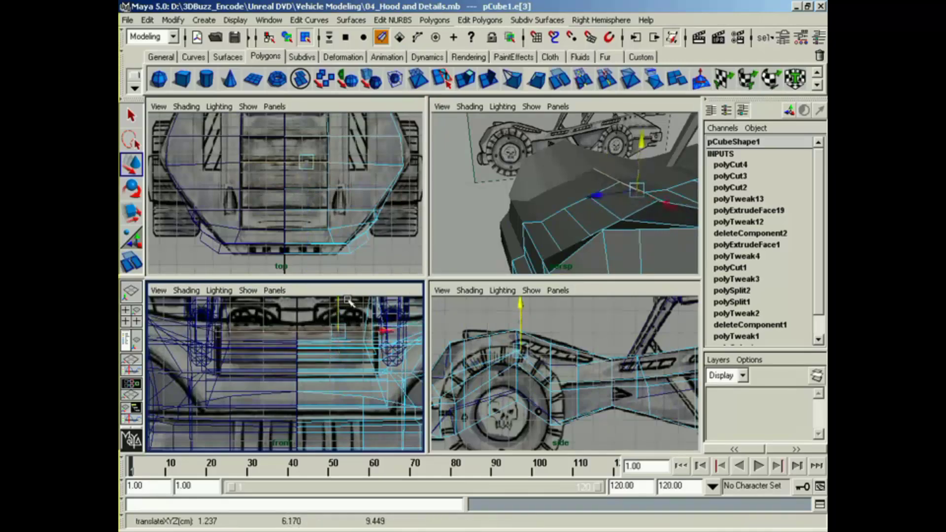
middle_click_drag(692, 212, 481, 266, "alt")
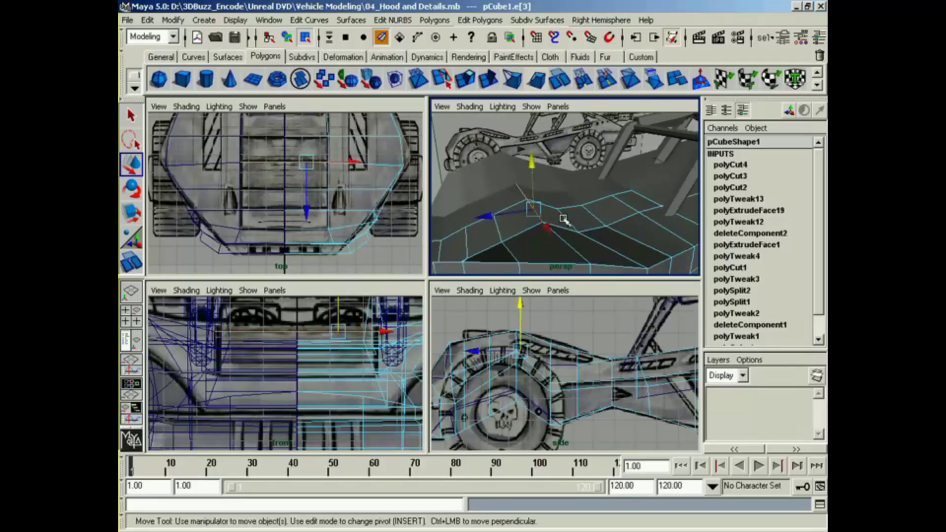
left_click(563, 219)
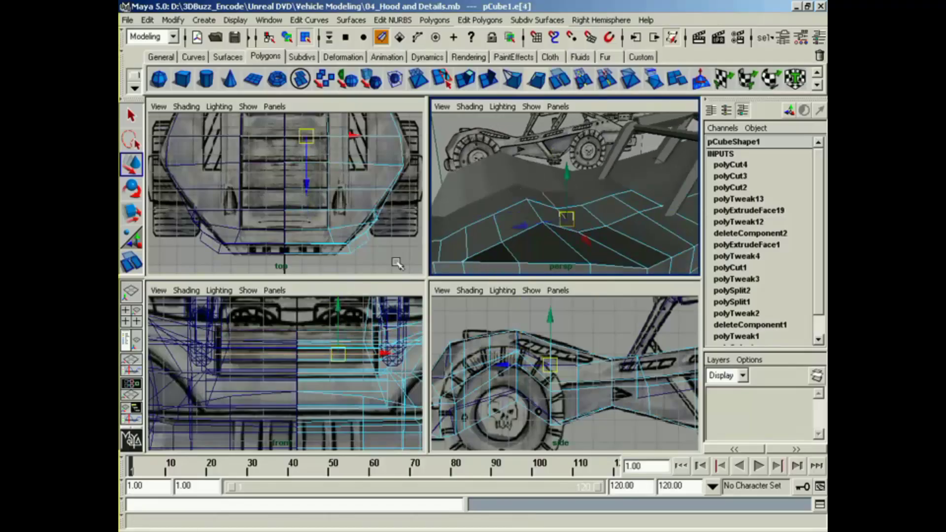
left_click_drag(346, 326, 346, 296)
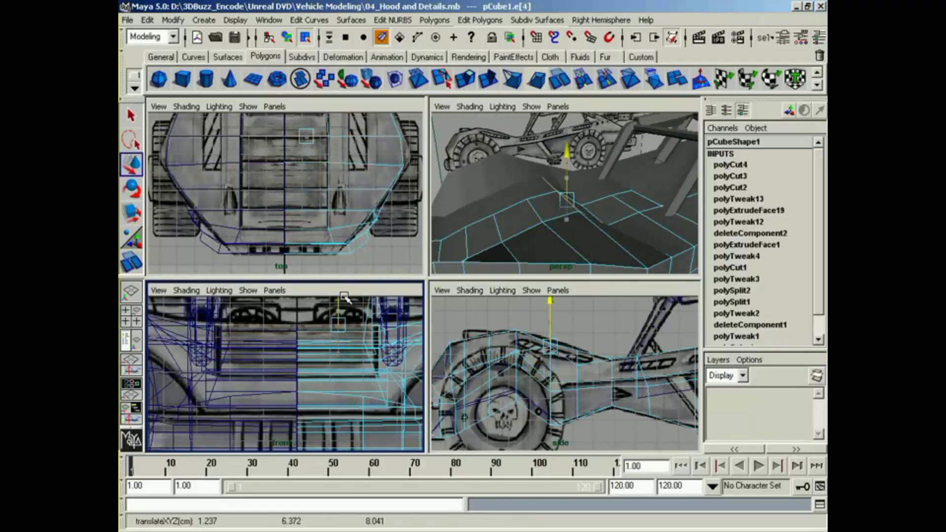
Step: Raise the two rear cross edges of the hood panel in Y to continue the curve toward the cabin
left_click_drag(585, 243, 551, 227, "alt")
left_click(576, 222)
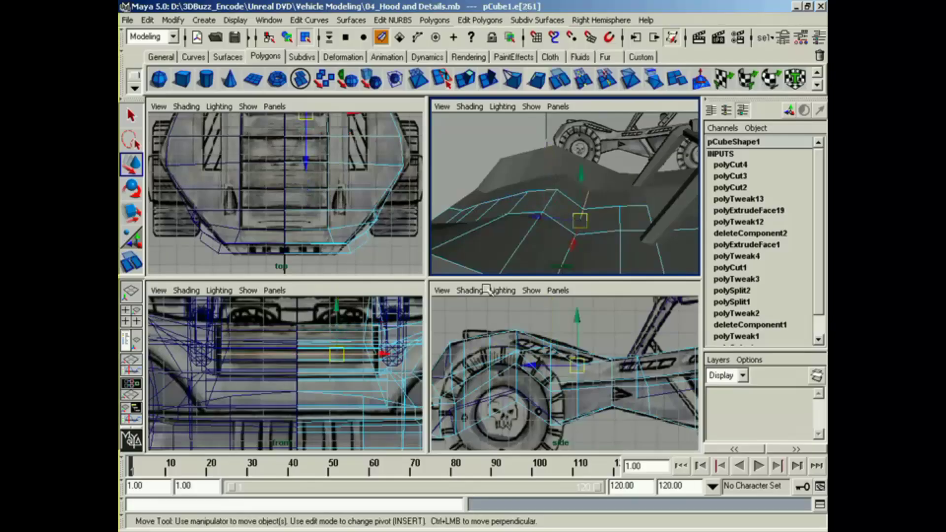
left_click_drag(334, 335, 335, 307)
left_click(620, 220)
middle_click_drag(253, 152, 255, 225, "alt")
middle_click_drag(556, 230, 581, 212, "alt")
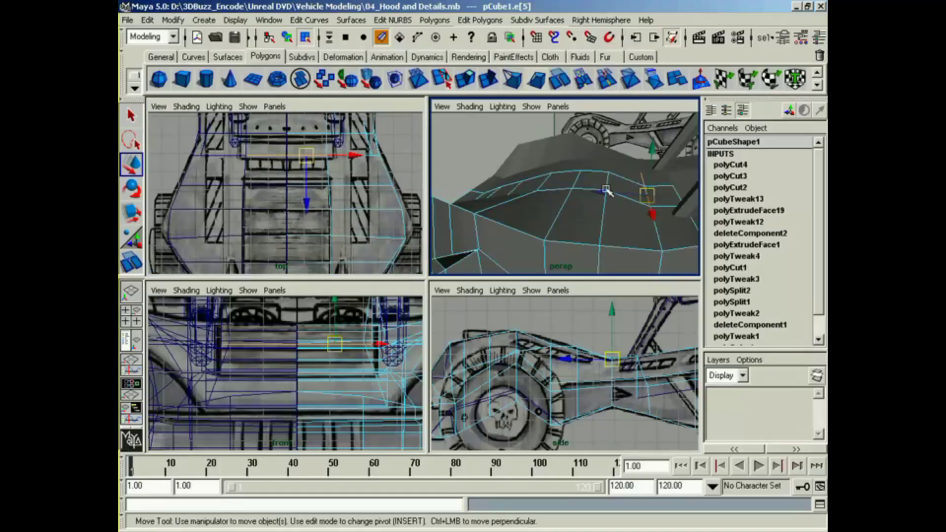
Step: Raise the second cross edge from the hood panel's front in Y to smooth the panel's contour
left_click(607, 181)
left_click_drag(583, 195, 639, 210, "alt")
right_click_drag(557, 178, 559, 205)
left_click_drag(559, 205, 524, 184, "alt")
right_click_drag(529, 182, 533, 151)
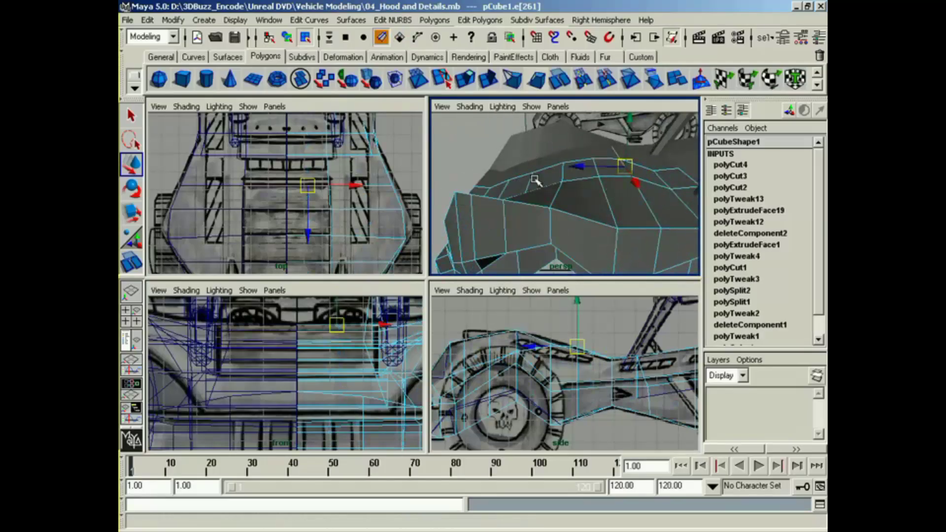
left_click(530, 180)
left_click(530, 163)
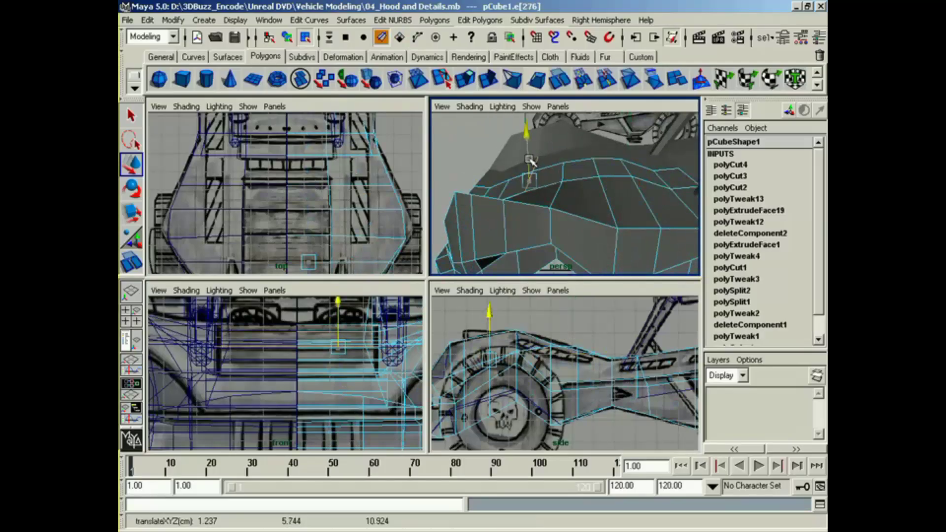
left_click_drag(532, 162, 557, 189, "alt")
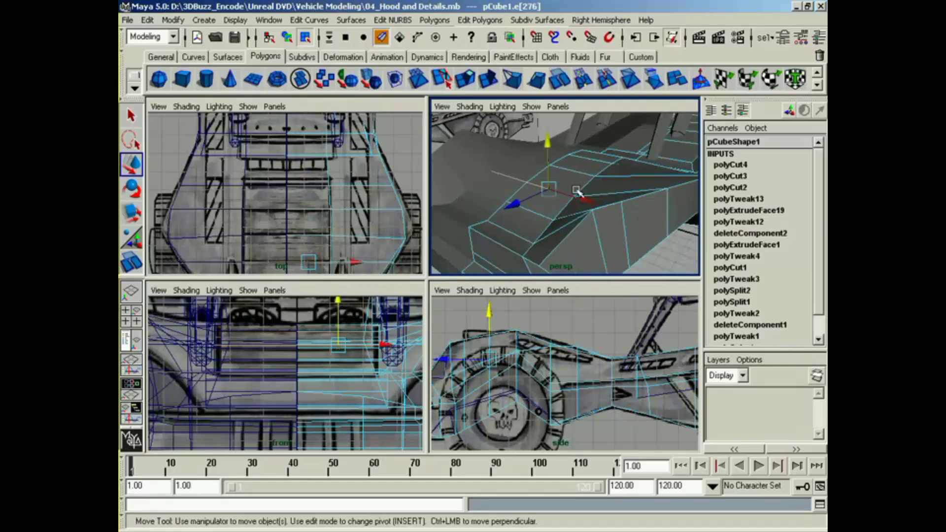
Step: Select the five faces along the slatted hood panel in face mode
right_click_drag(556, 189, 561, 221)
left_click(516, 221)
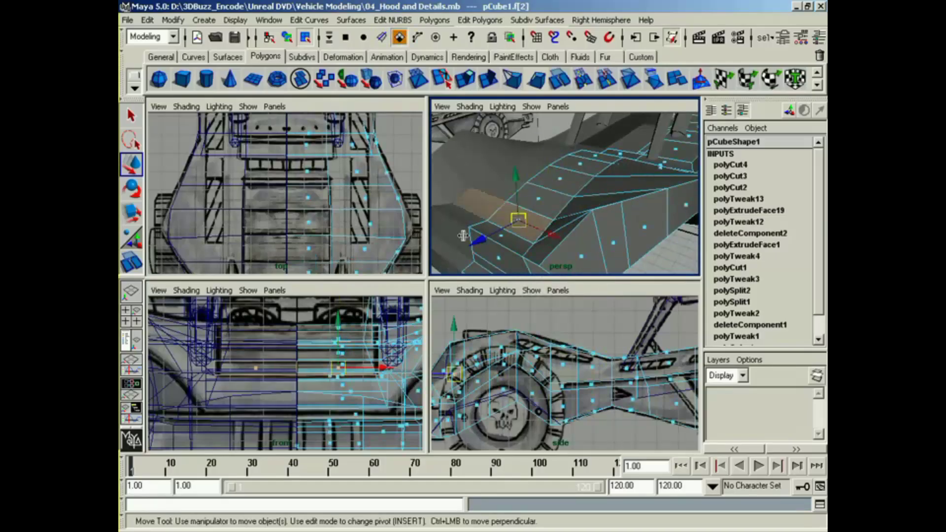
left_click(537, 198, "shift")
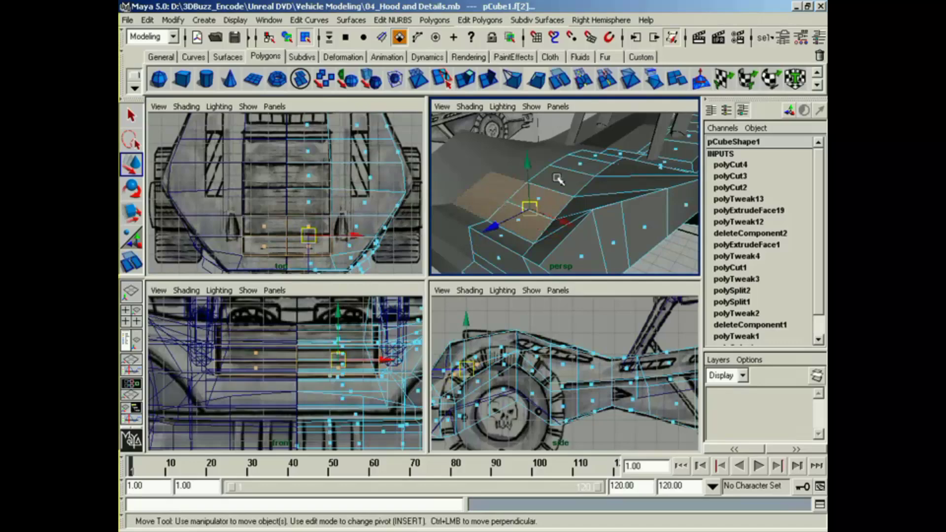
key("z")
left_click(563, 177, "shift")
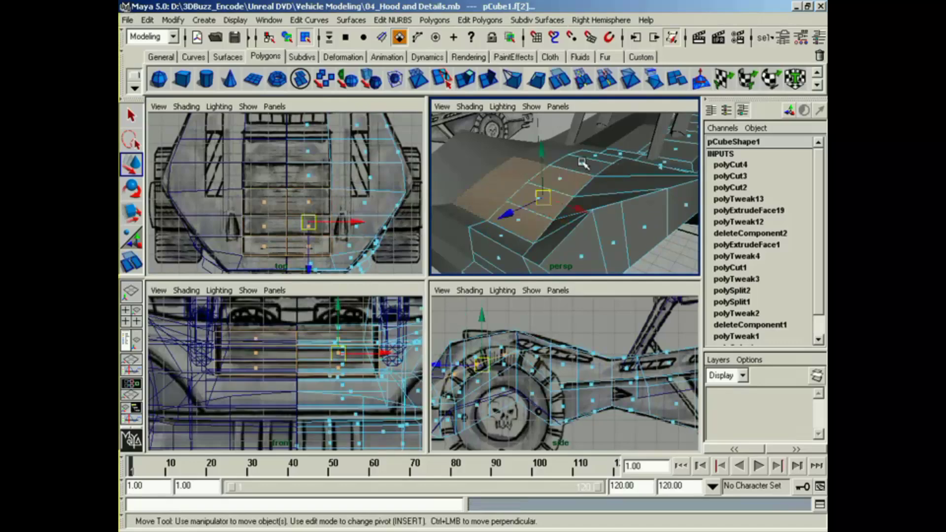
left_click(584, 164, "shift")
left_click_drag(613, 166, 581, 180, "alt")
left_click(611, 168, "shift")
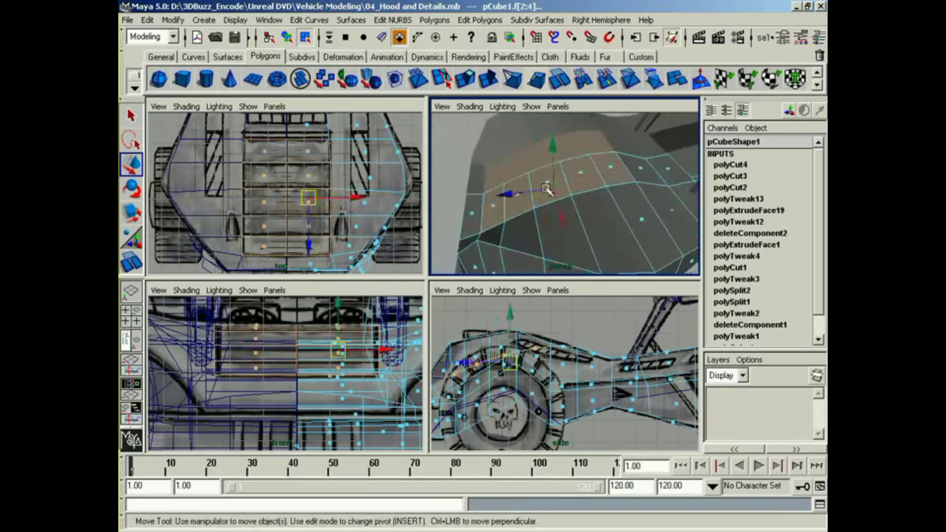
mouse_move(385, 206)
middle_mouse_down("alt")
mouse_move(375, 220)
mouse_move(378, 208)
middle_mouse_up("alt")
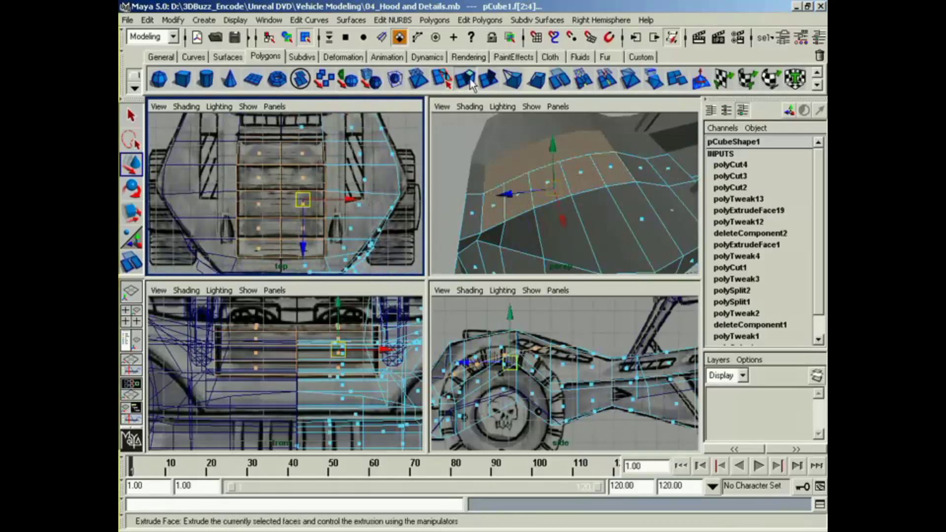
Step: Extrude the selected hood faces and sink them slightly in Y to recess the panel
left_click(441, 79)
left_click(551, 165)
left_click_drag(548, 169, 552, 140)
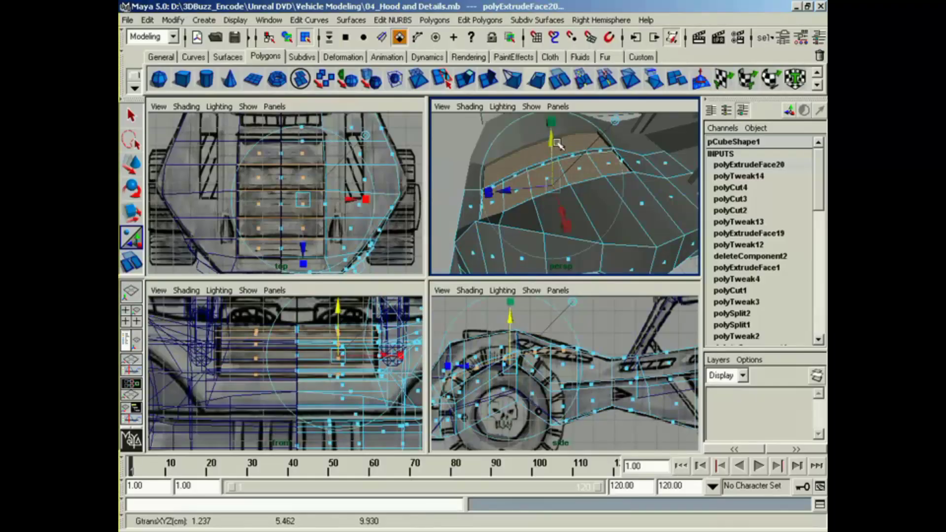
mouse_move(552, 184)
left_mouse_down()
mouse_move(612, 195)
mouse_move(569, 190)
mouse_move(611, 184)
mouse_move(574, 210)
mouse_move(569, 178)
left_mouse_up()
right_click_drag(569, 178, 564, 251)
right_click_drag(549, 205, 507, 203)
Step: Box-select the extra faces along the vehicle's centre line in the front view and delete them
left_click_drag(279, 316, 305, 367)
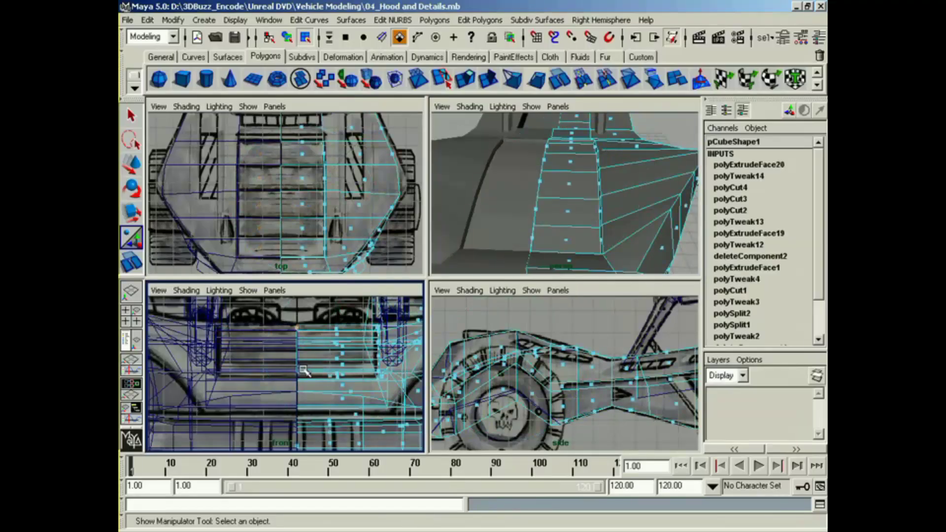
key("Delete")
middle_click_drag(293, 410, 298, 346, "alt")
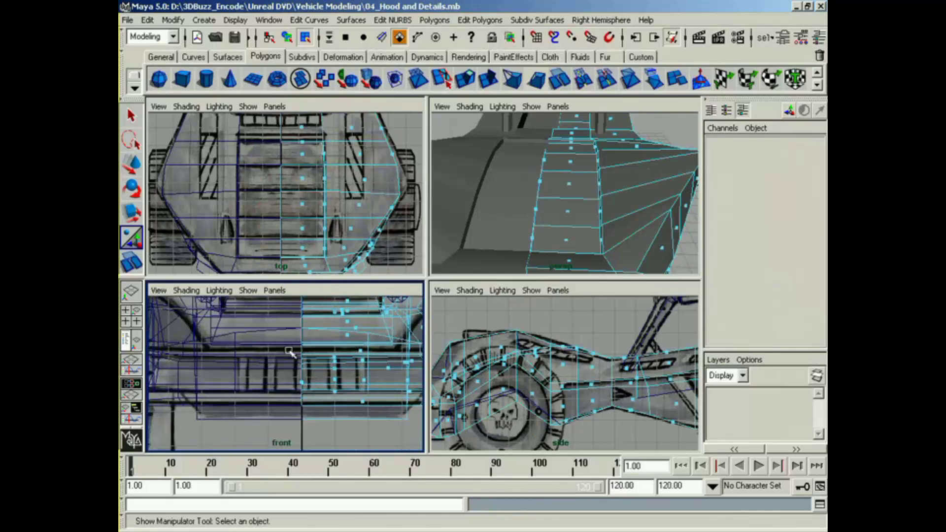
left_click_drag(287, 367, 314, 443)
key("Delete")
Step: Turn off backface culling for the body and delete the remaining centre-line faces from the top view
left_click_drag(584, 196, 508, 268, "alt")
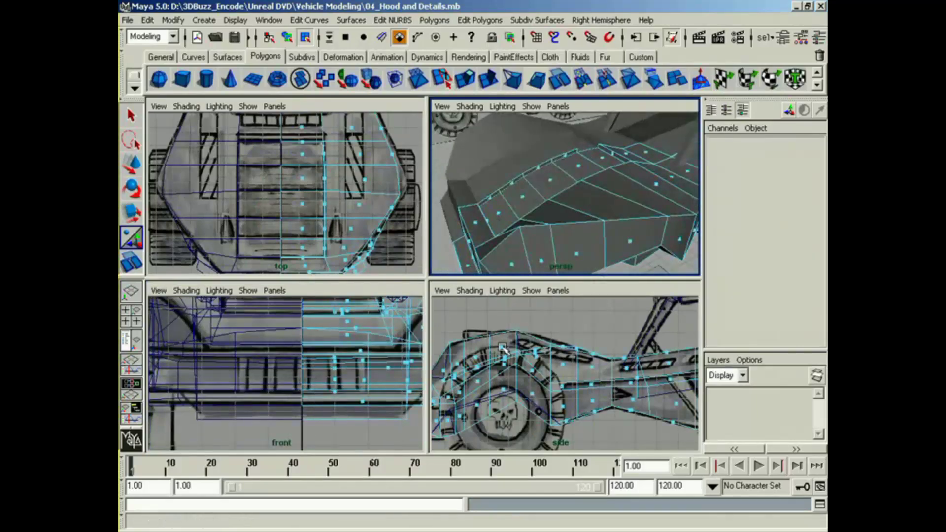
middle_click_drag(340, 224, 344, 210, "alt")
left_click(229, 21)
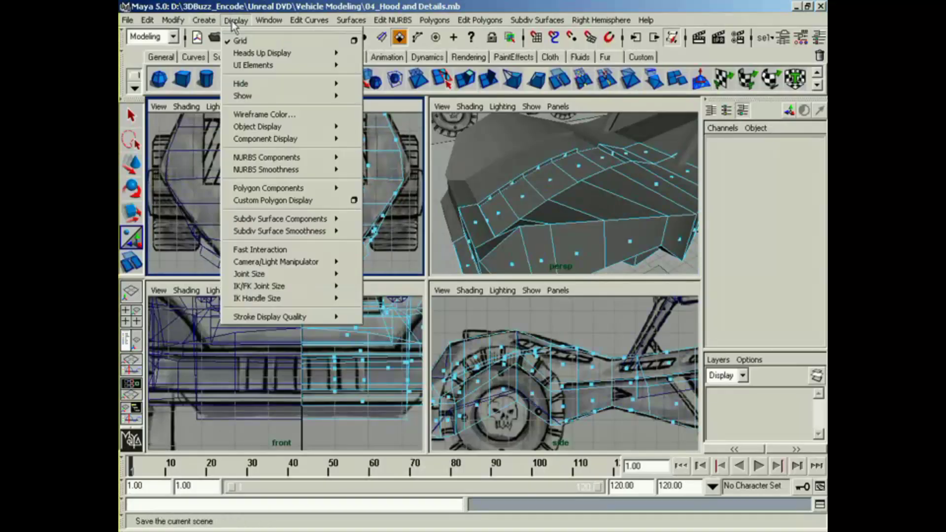
left_click(366, 207)
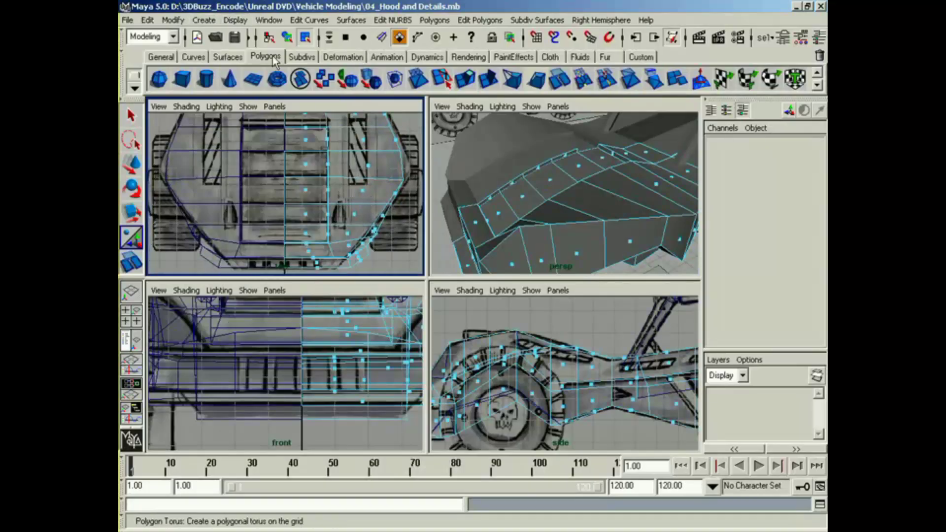
left_click(235, 19)
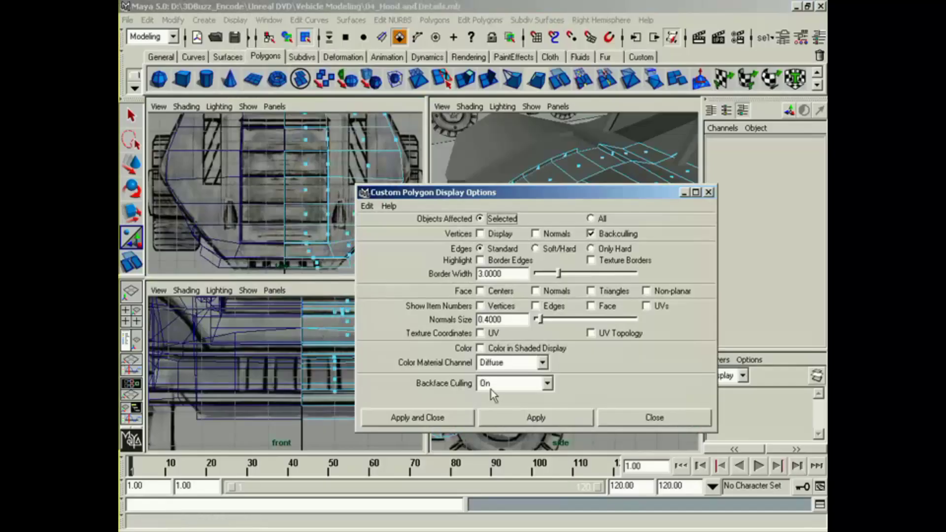
left_click(490, 389)
left_click(497, 398)
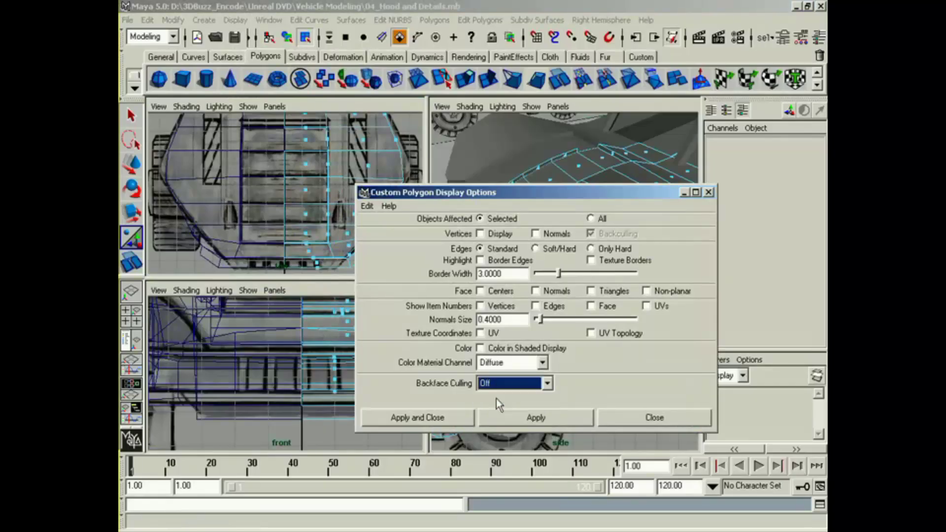
left_click(456, 418)
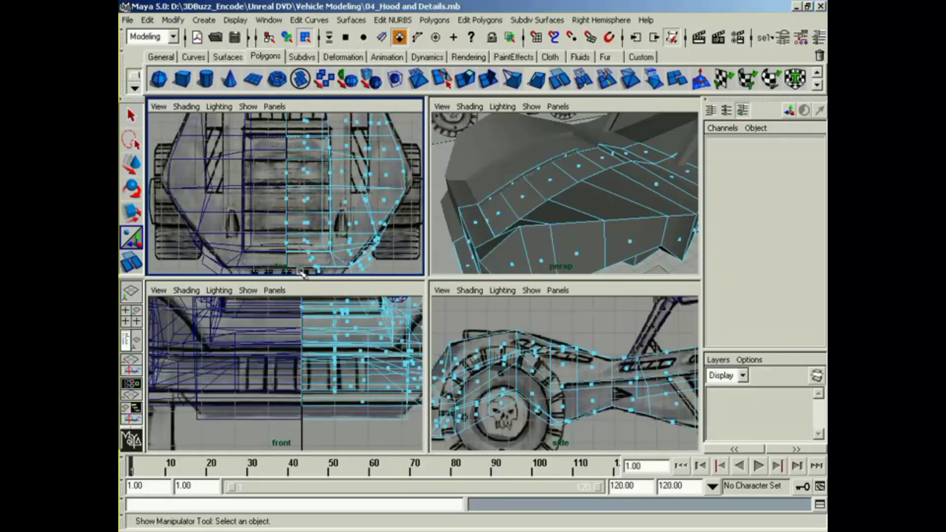
left_click_drag(301, 271, 302, 271)
key("Delete")
Step: Select the five recessed hood panel faces again, from the front slat to the rear
left_click_drag(590, 191, 637, 202, "alt")
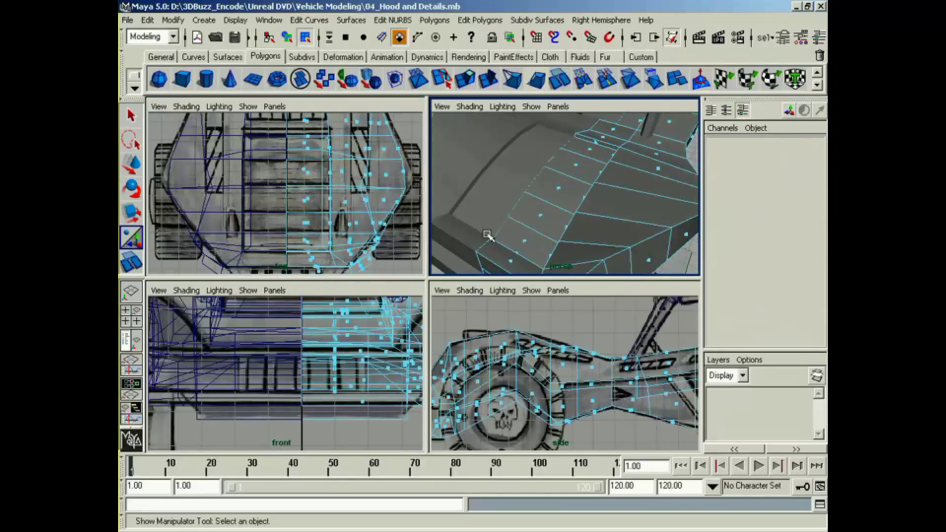
left_click(523, 242)
left_click(541, 217, "shift")
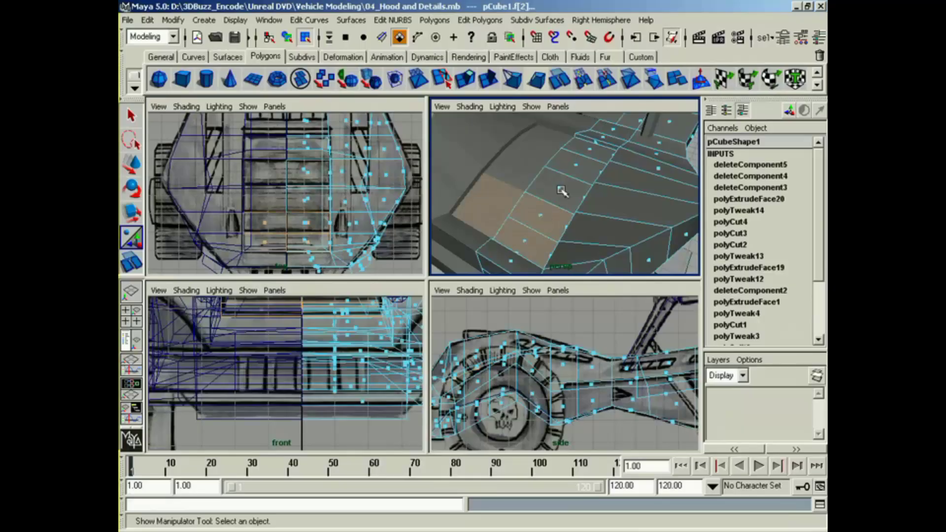
left_click(559, 188, "shift")
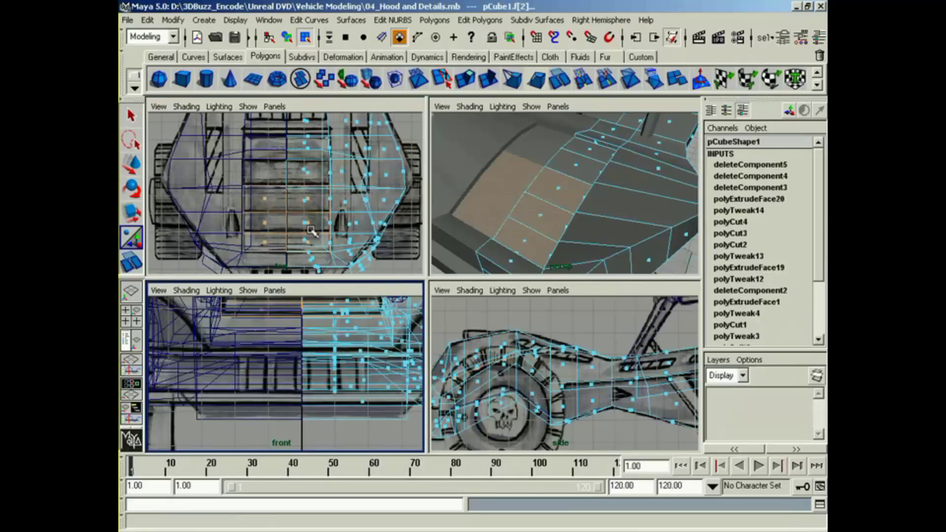
left_click(574, 158, "shift")
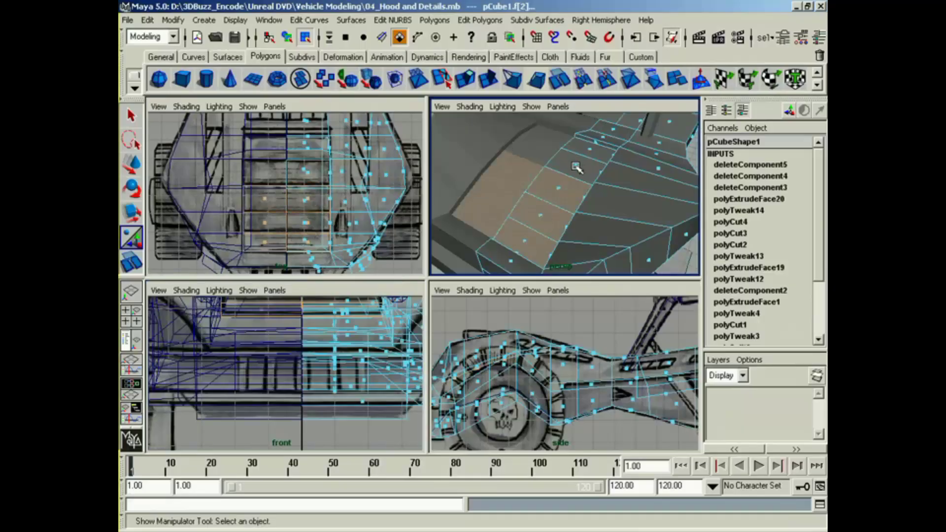
Step: Turn off Keep Faces Together in the polygon tool options
left_click(427, 19)
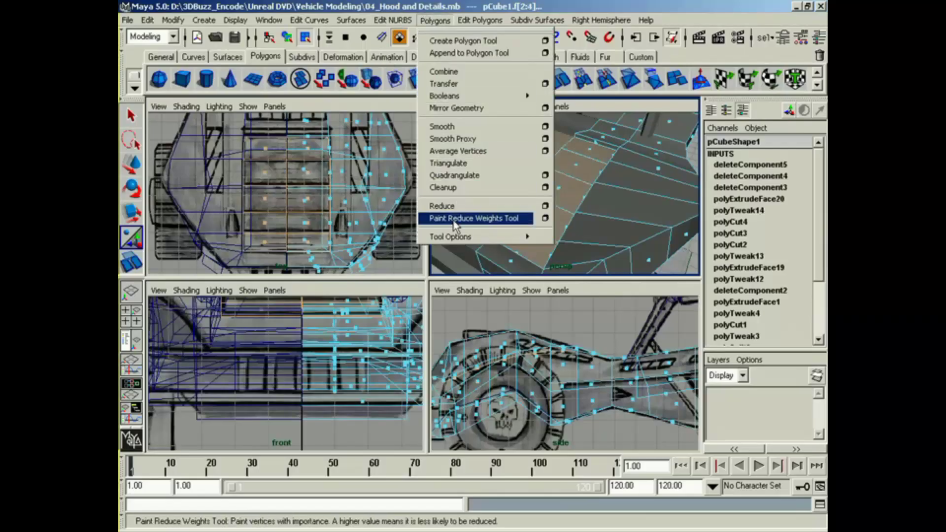
mouse_move(458, 237)
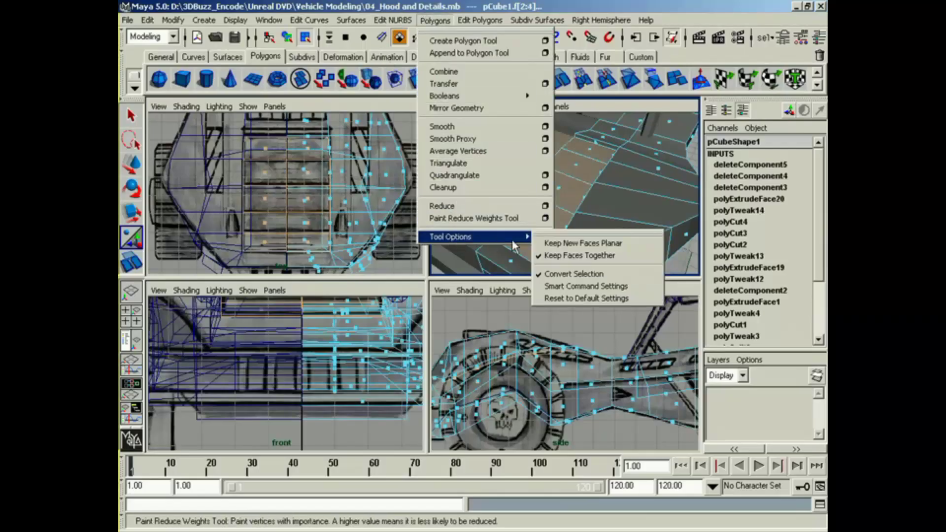
left_click(589, 255)
Step: Extrude the five hood faces individually, offset them slightly outward and scale them uniformly to about 0.932
left_click(465, 78)
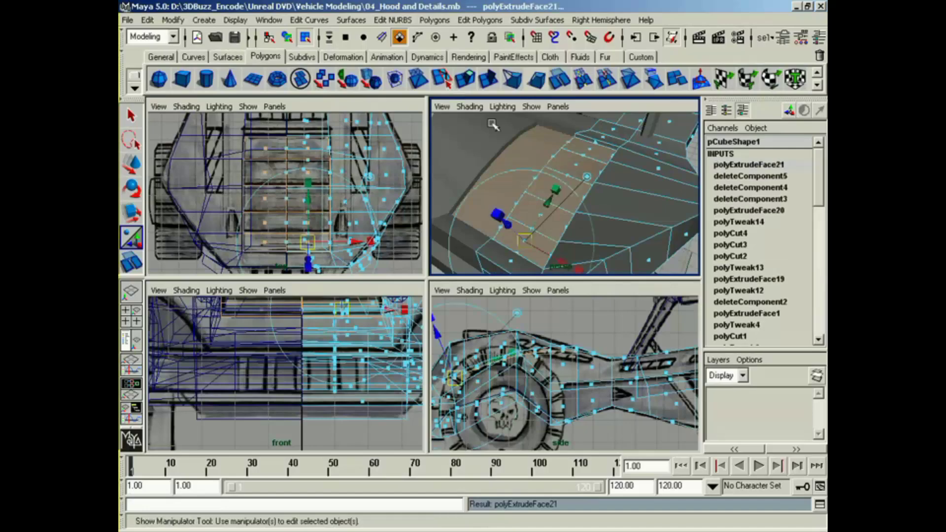
left_click_drag(520, 231, 570, 203, "alt")
left_click_drag(477, 182, 471, 174)
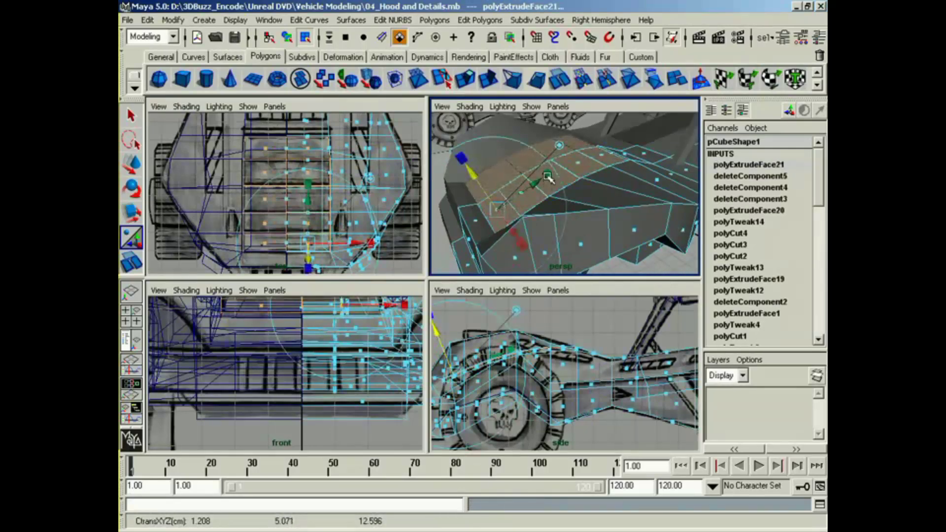
left_click(548, 177)
left_click_drag(497, 209, 493, 209)
left_click_drag(499, 211, 556, 231, "alt")
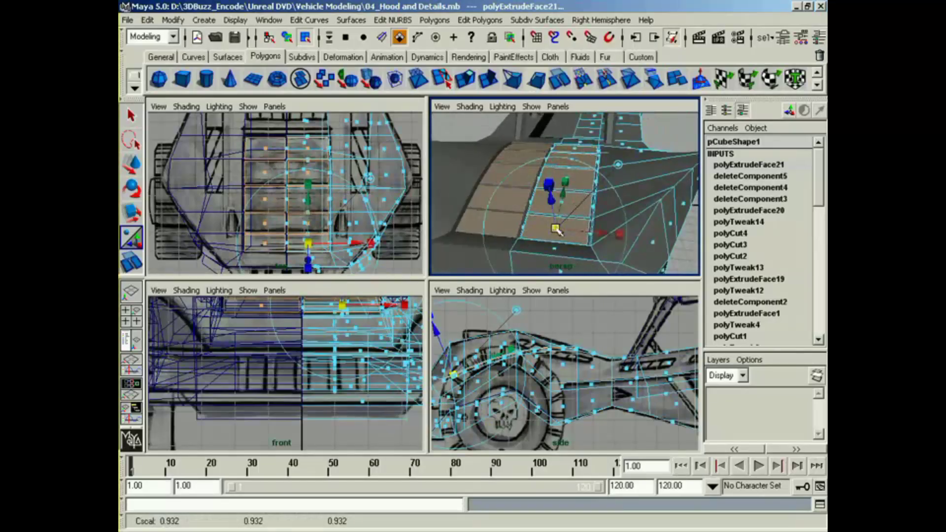
Step: Shift the extruded slat faces sideways toward the centre line to close the gap between the two halves
left_click(597, 236)
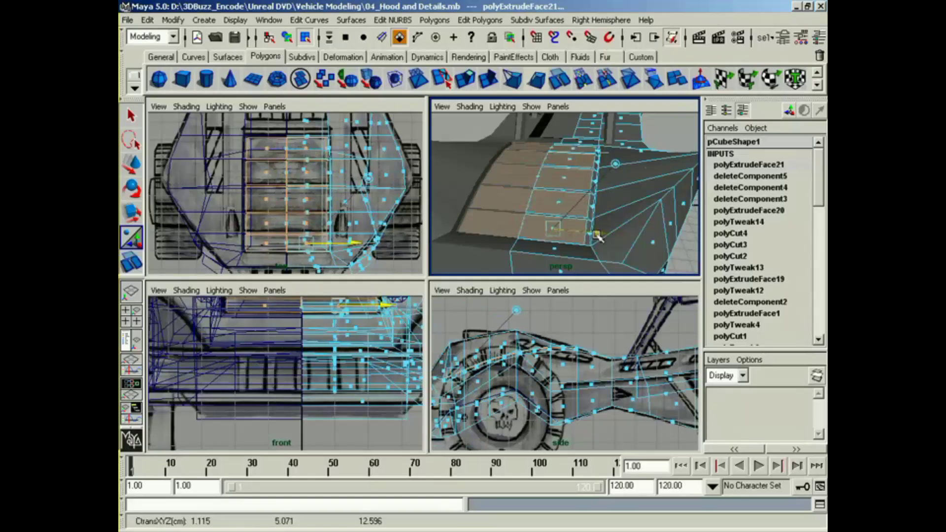
left_click_drag(598, 235, 523, 207, "alt")
Step: Leave face editing and select the whole body object
right_click_drag(521, 187, 523, 202)
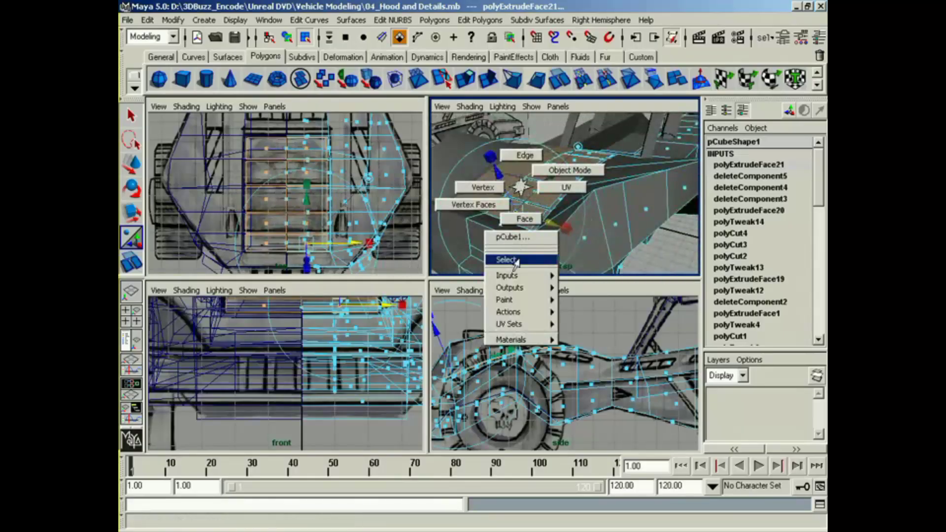
right_click_drag(515, 262, 515, 261)
mouse_move(593, 213)
left_mouse_down("alt")
mouse_move(566, 247)
mouse_move(675, 211)
mouse_move(621, 202)
mouse_move(573, 223)
mouse_move(611, 226)
mouse_move(583, 232)
left_mouse_up("alt")
left_click(615, 326)
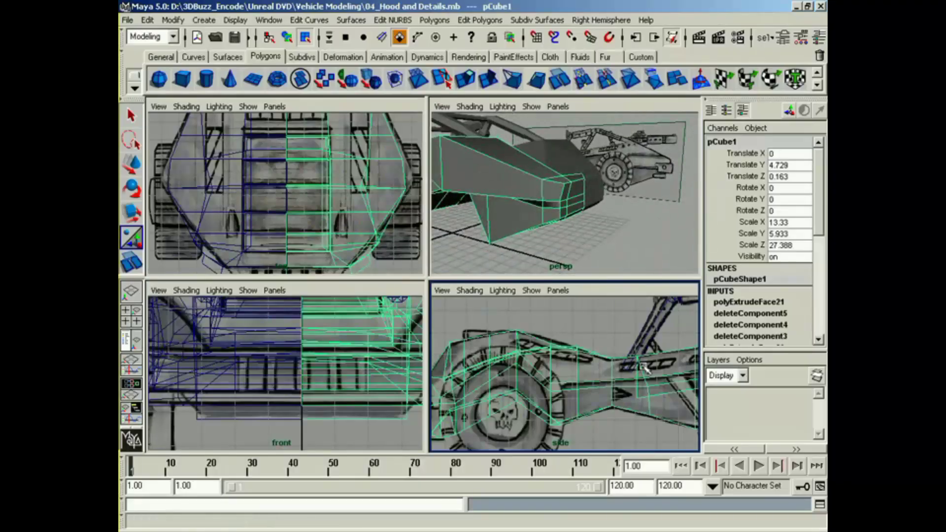
middle_click_drag(643, 367, 596, 410, "alt")
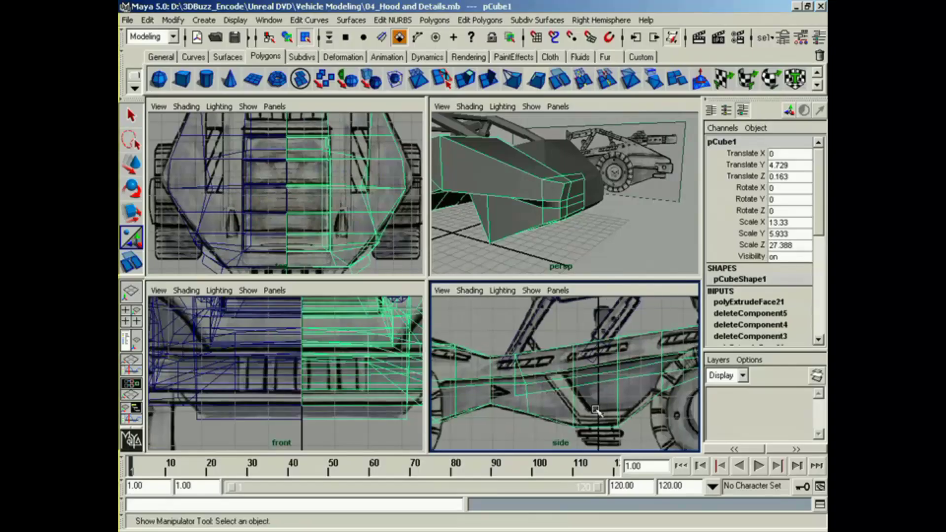
Step: Turn on Keep Faces Together in the polygon tool options and deselect the body
left_click(435, 20)
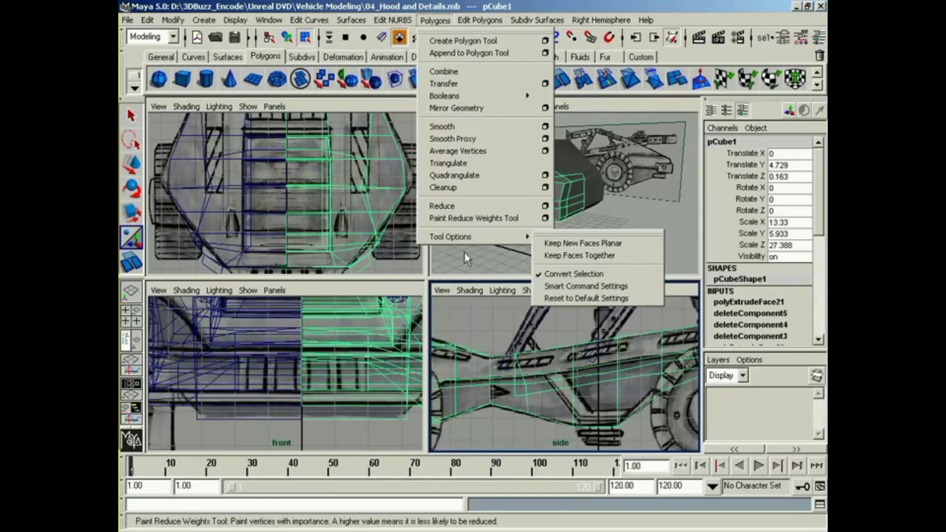
mouse_move(463, 240)
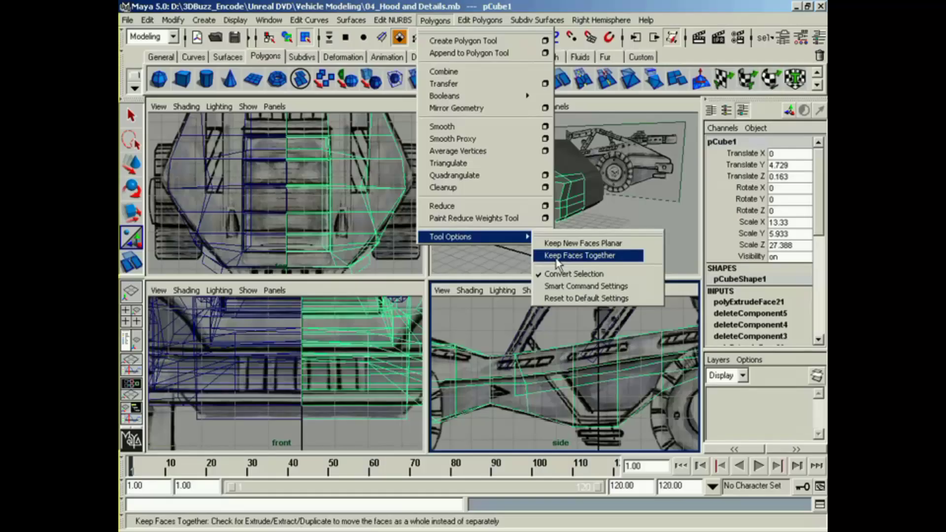
left_click(598, 221)
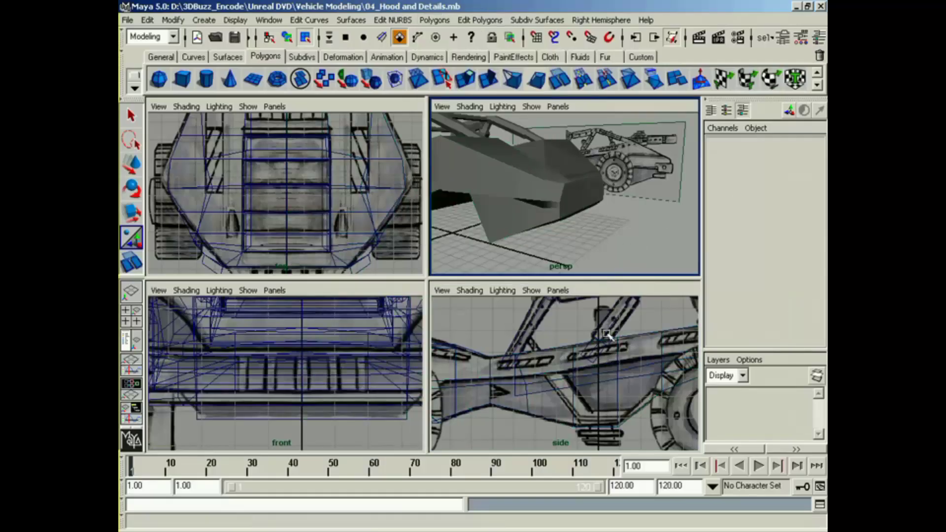
Step: Select the inner faces of the hood slats along the centre line and delete them
middle_click_drag(633, 376, 478, 382, "alt")
middle_click_drag(675, 384, 544, 383, "alt")
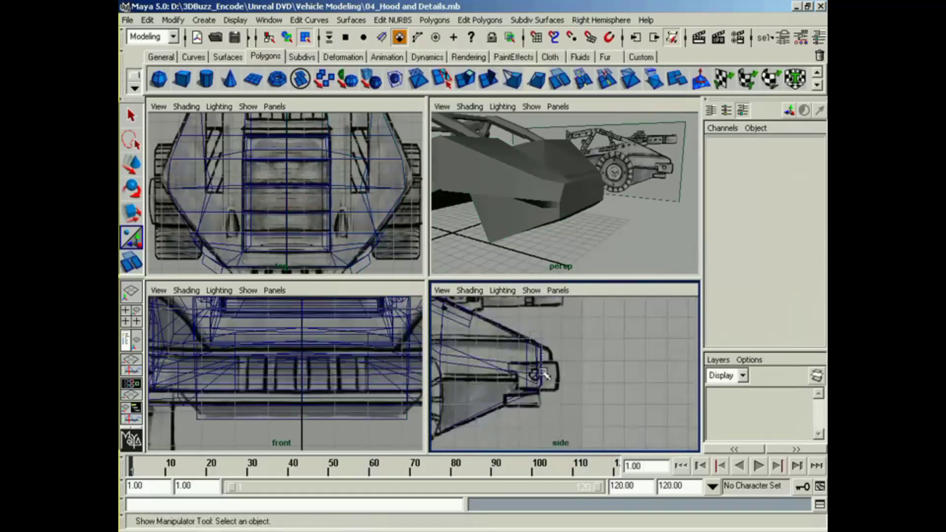
left_click(538, 372)
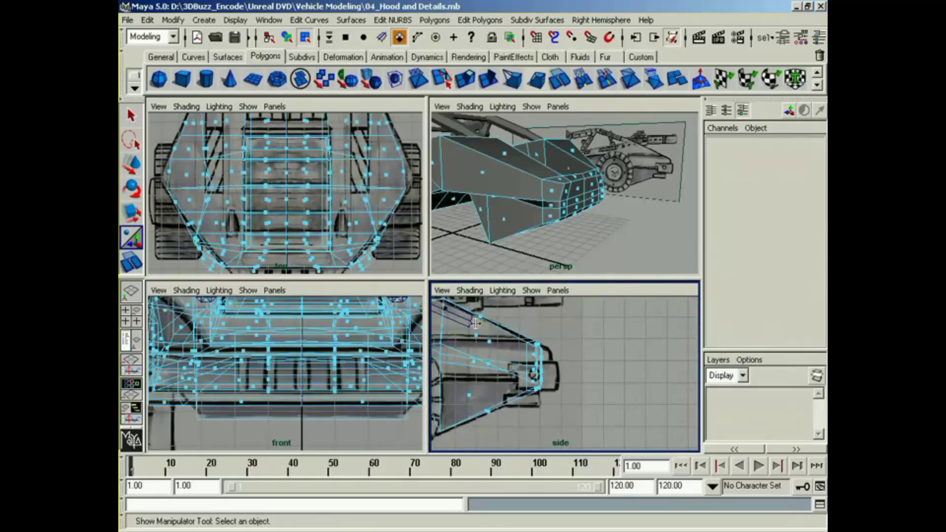
middle_click_drag(335, 224, 333, 215, "alt")
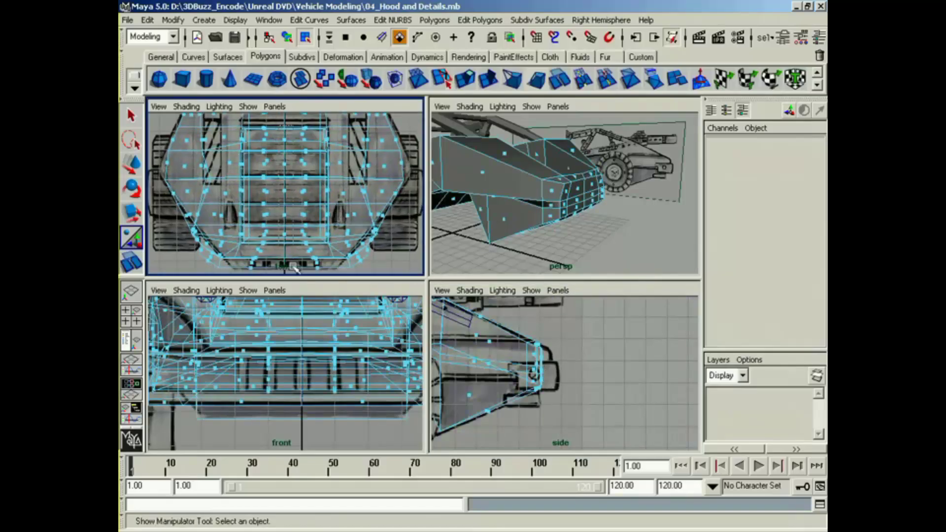
left_click(323, 320)
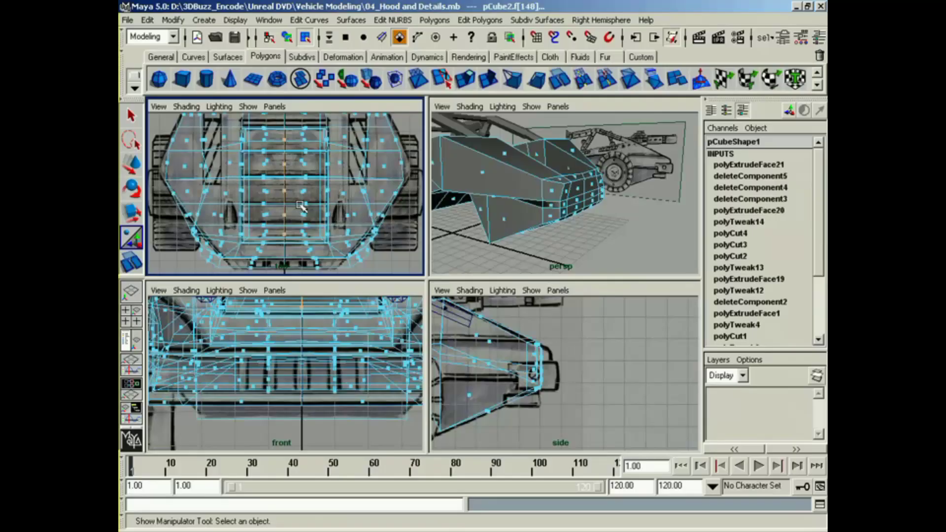
key("Delete")
Step: Switch to vertex editing and shift the lower front-end vertices vertically to follow the side reference
middle_click_drag(580, 365, 581, 365, "alt")
left_click_drag(564, 209, 591, 216, "alt")
middle_click_drag(592, 216, 597, 215, "alt")
middle_click_drag(393, 351, 389, 404, "alt")
middle_click_drag(327, 124, 336, 252, "alt")
middle_click_drag(329, 148, 331, 247, "alt")
middle_click_drag(316, 133, 316, 236, "alt")
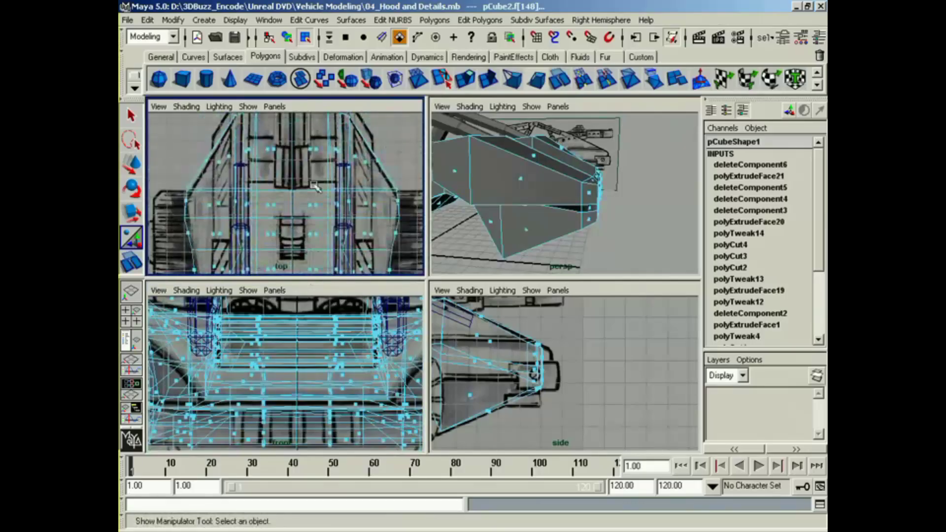
middle_click_drag(315, 183, 349, 222, "alt")
middle_click_drag(515, 363, 551, 363, "alt")
right_click_drag(573, 366, 552, 359)
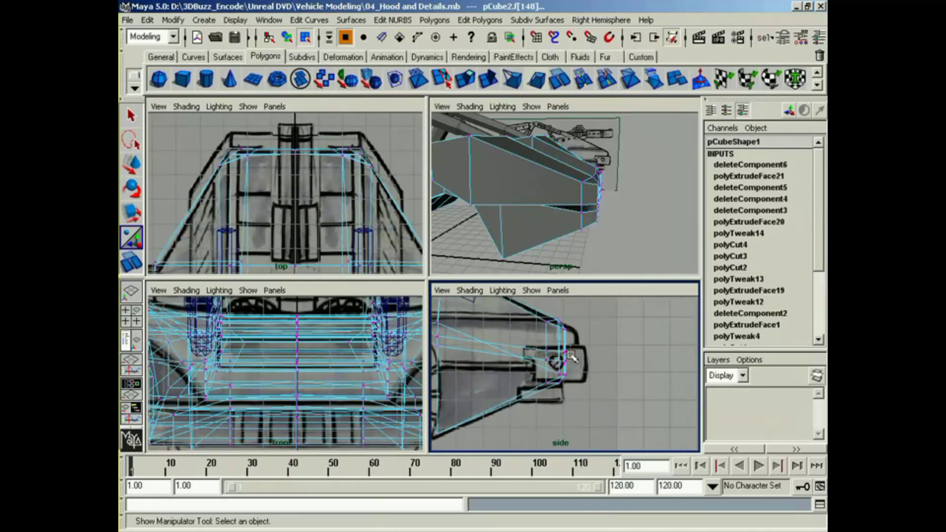
left_click_drag(572, 356, 559, 338)
key("w")
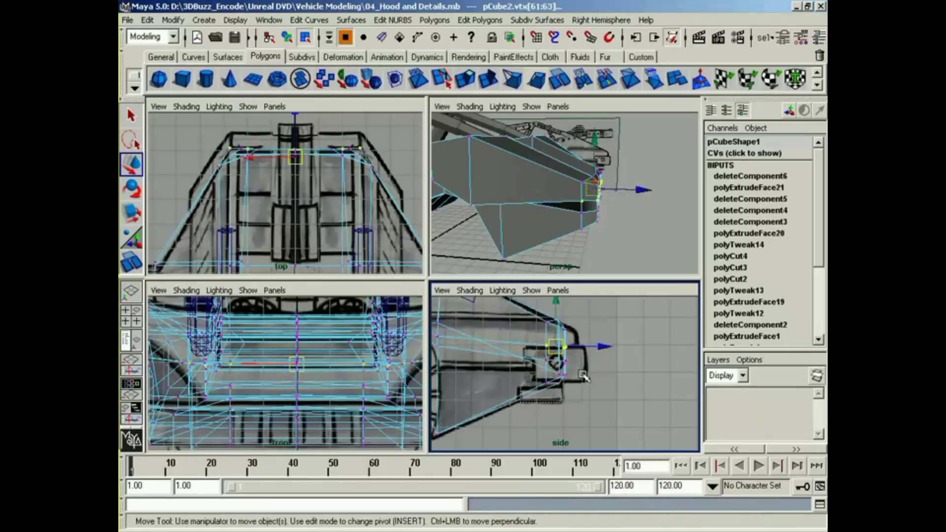
left_click_drag(521, 403, 560, 372)
left_click_drag(567, 236, 559, 219, "alt")
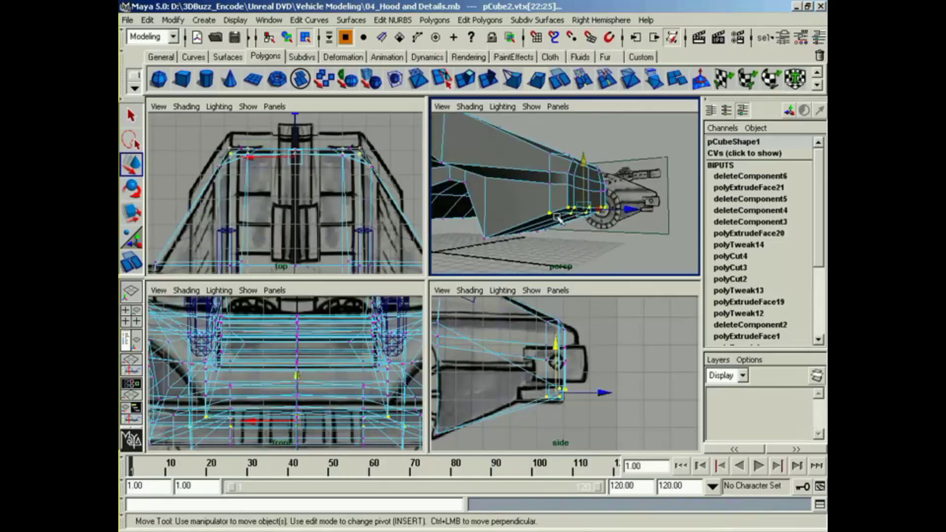
Step: Move the outer side vertices of the front end backward to follow the rear edge of the bumper in the side reference
left_click(551, 213)
middle_click_drag(547, 397, 568, 383, "alt")
left_click_drag(567, 381, 533, 389)
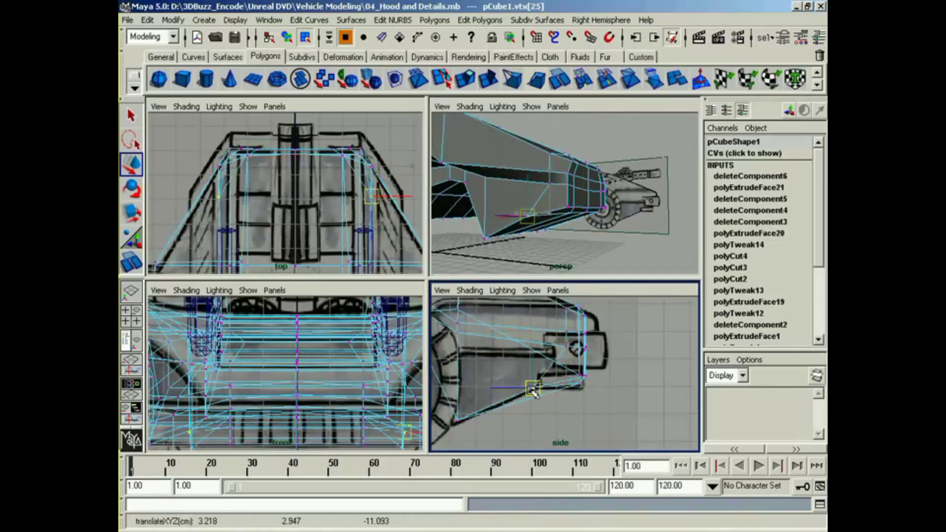
left_click(550, 184)
left_click_drag(568, 348, 548, 365)
left_click(546, 170)
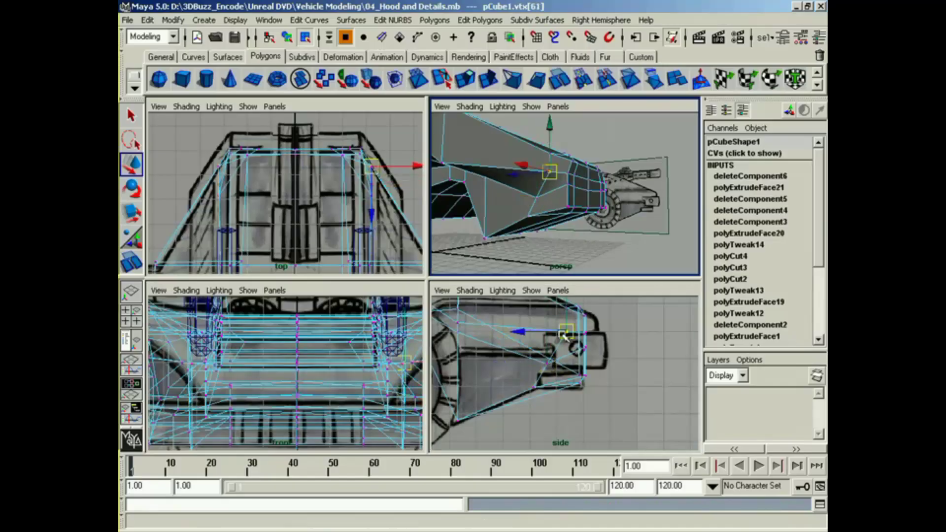
left_click_drag(555, 325, 541, 332)
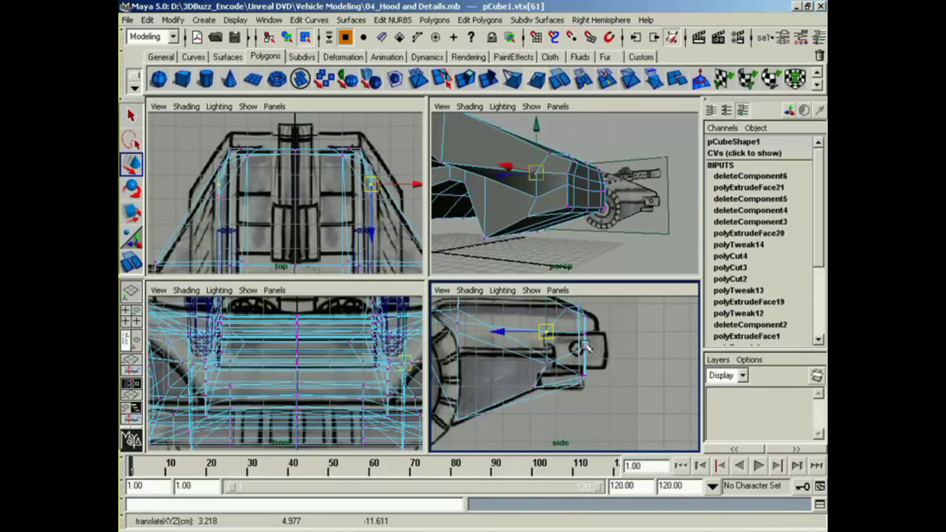
Step: Lower the middle front corner vertex and adjust the neighbouring corner vertex to the side reference outline
left_click(567, 185)
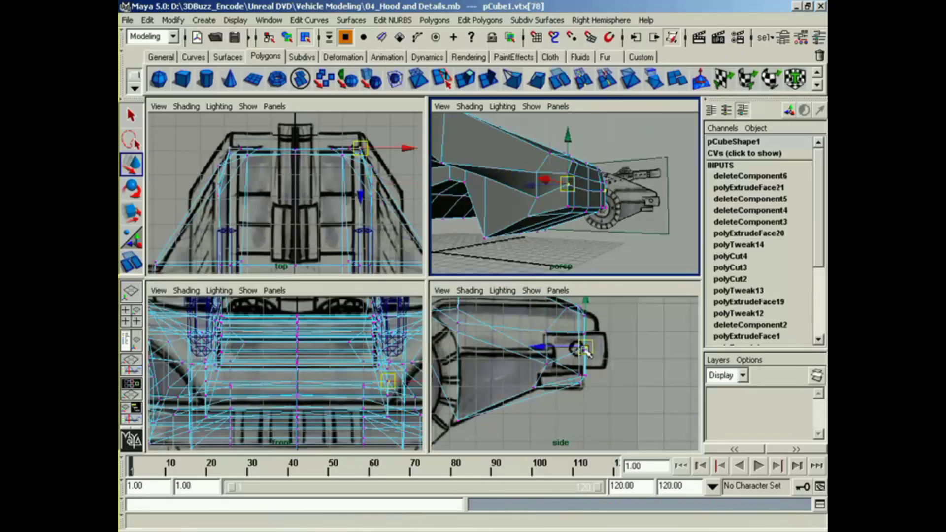
left_click_drag(587, 351, 586, 364)
left_click_drag(567, 236, 570, 180, "alt")
left_click(569, 178)
left_click_drag(579, 384, 583, 387)
Step: Move the lower front vertex beside the centre section back to the bumper's lower rear corner
left_click(567, 191)
left_click_drag(567, 191, 585, 181, "alt")
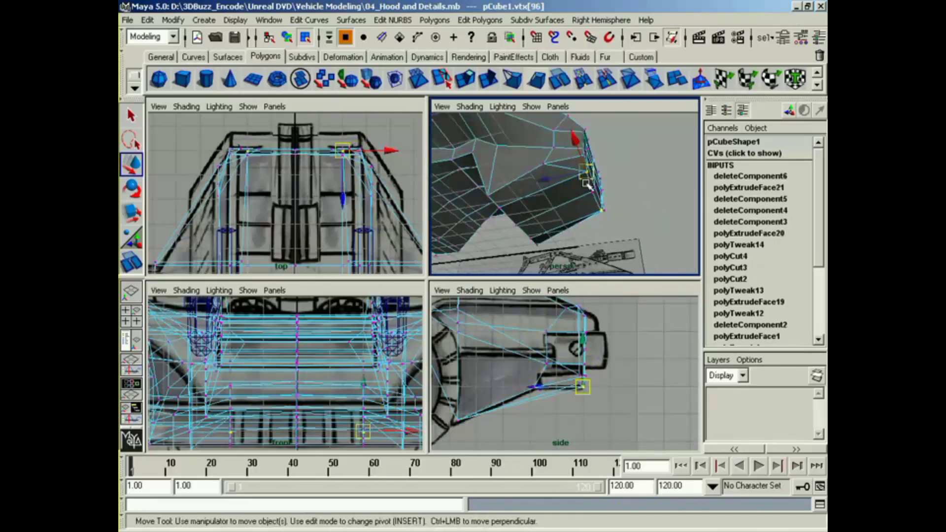
left_click_drag(581, 385, 538, 404)
left_click_drag(534, 397, 536, 389)
Step: Pull the remaining underside vertex back in line and place the lower front corner vertices on the bumper's lower front edge
mouse_move(567, 197)
left_mouse_down("alt")
mouse_move(587, 203)
mouse_move(581, 198)
left_mouse_up("alt")
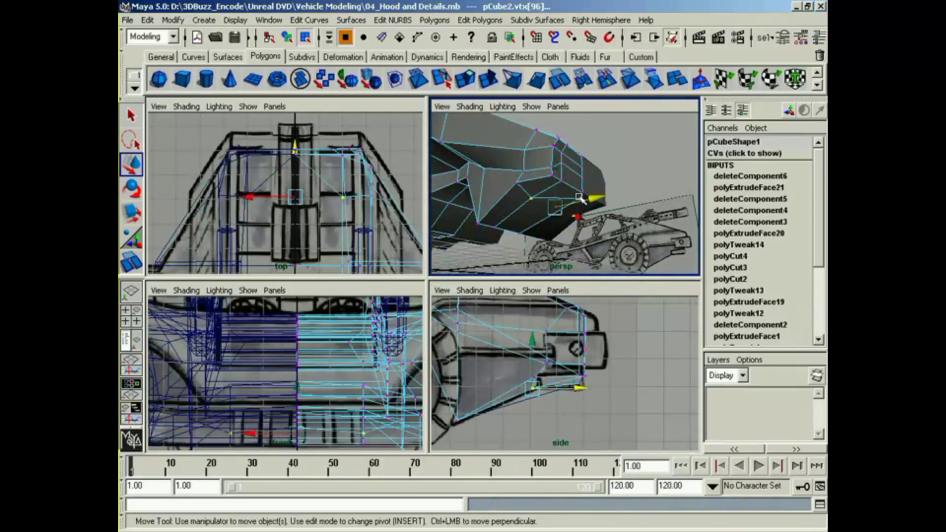
left_click(579, 196)
left_click_drag(581, 387, 533, 390)
left_click_drag(555, 215, 574, 225, "alt")
left_click(575, 195)
left_click_drag(595, 397, 579, 386)
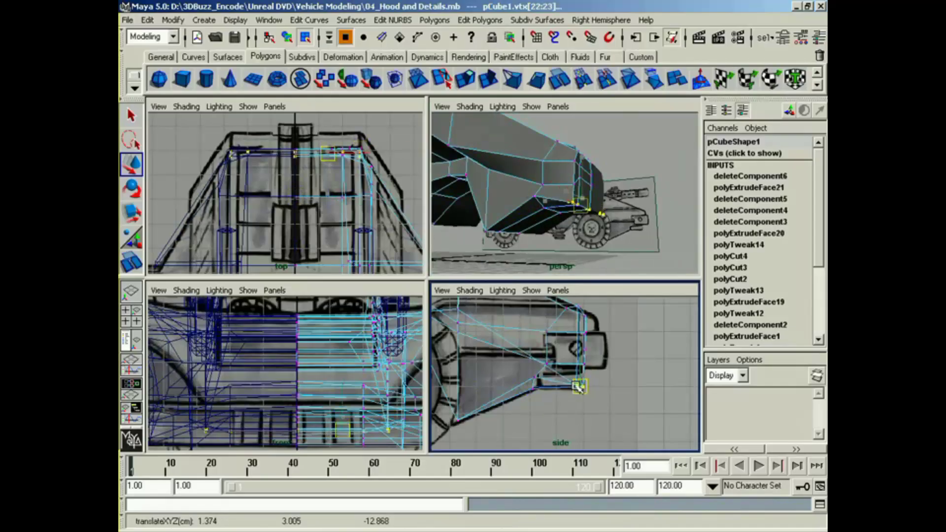
Step: Select the lower outer front corner vertex and raise it slightly
left_click_drag(585, 223, 552, 221, "alt")
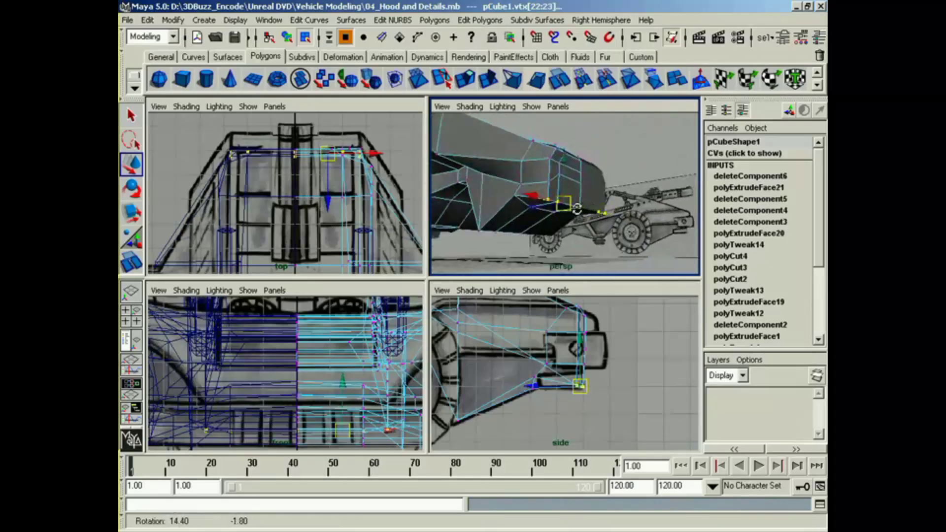
middle_click_drag(552, 220, 623, 219, "alt")
left_click_drag(623, 218, 606, 217, "alt")
left_click(605, 216)
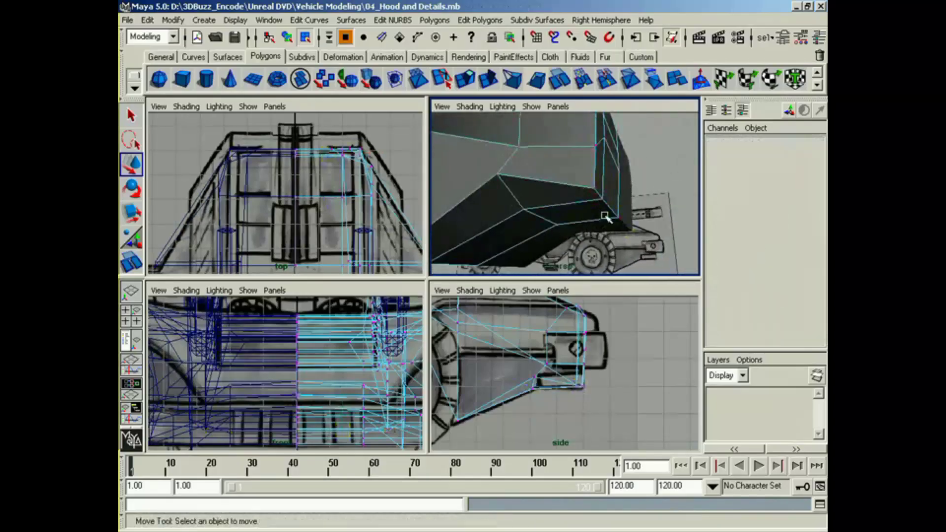
left_click(594, 183)
left_click_drag(594, 185, 624, 220, "alt")
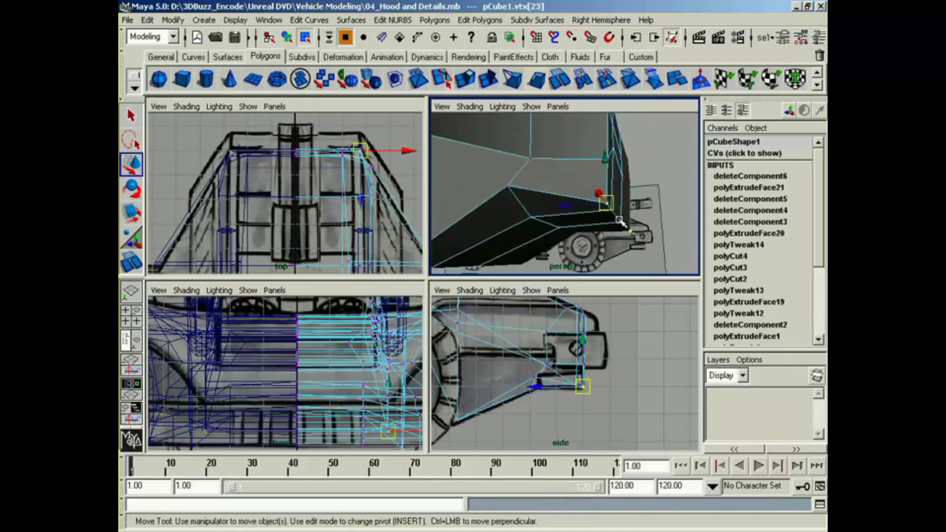
left_click_drag(581, 354, 586, 345)
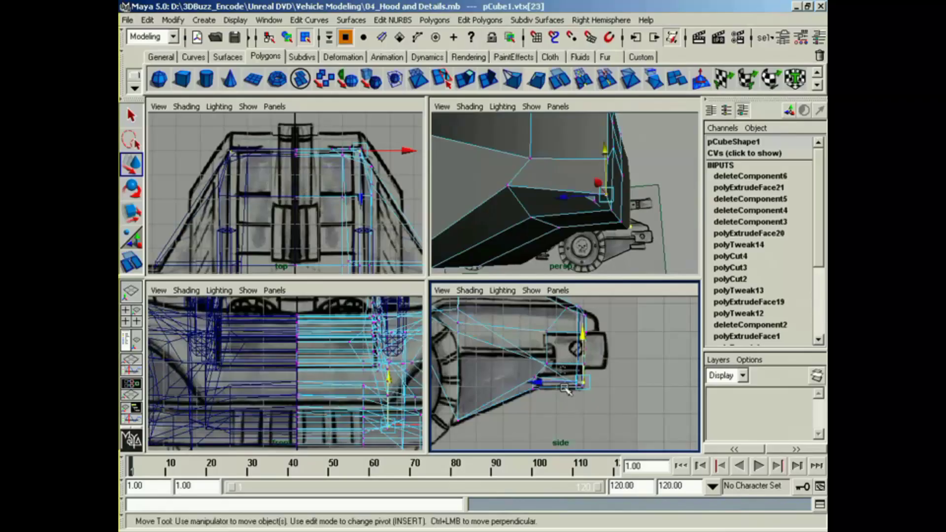
Step: Raise the stray inner front vertices up to the hood's front edge and scale them inward
left_click_drag(589, 393, 571, 379)
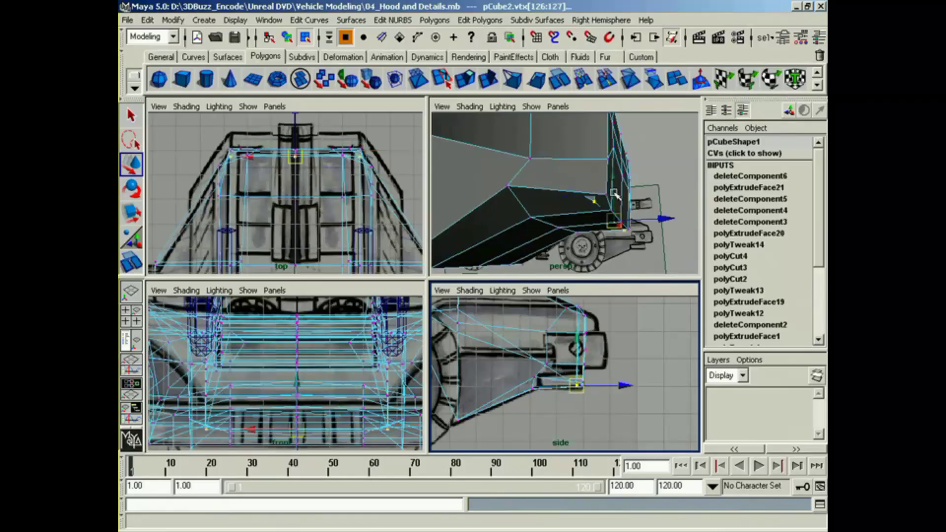
left_click_drag(613, 186, 614, 137)
middle_click_drag(609, 148, 571, 211, "alt")
left_click_drag(572, 211, 560, 247, "alt")
mouse_move(607, 205)
left_mouse_down()
mouse_move(602, 175)
mouse_move(600, 190)
left_mouse_up()
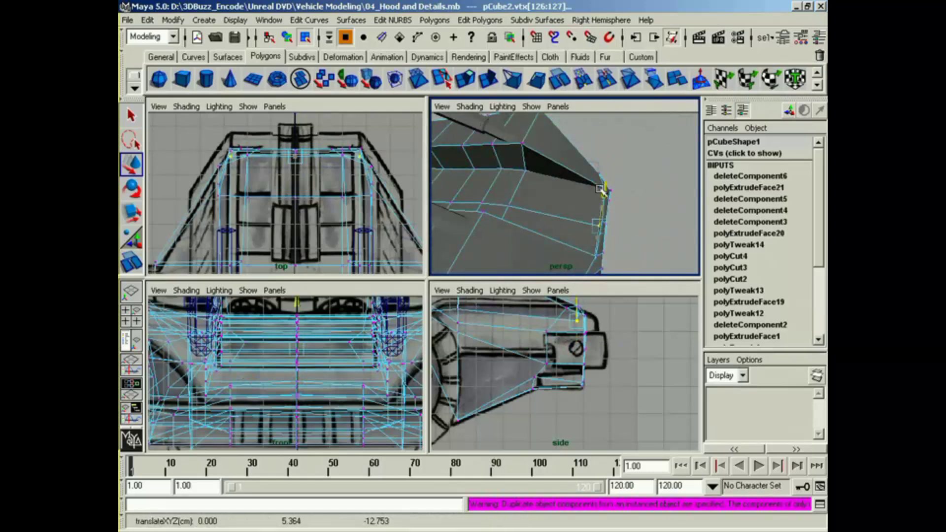
left_click_drag(648, 241, 583, 237)
key("r")
left_click_drag(523, 268, 558, 199)
key("w")
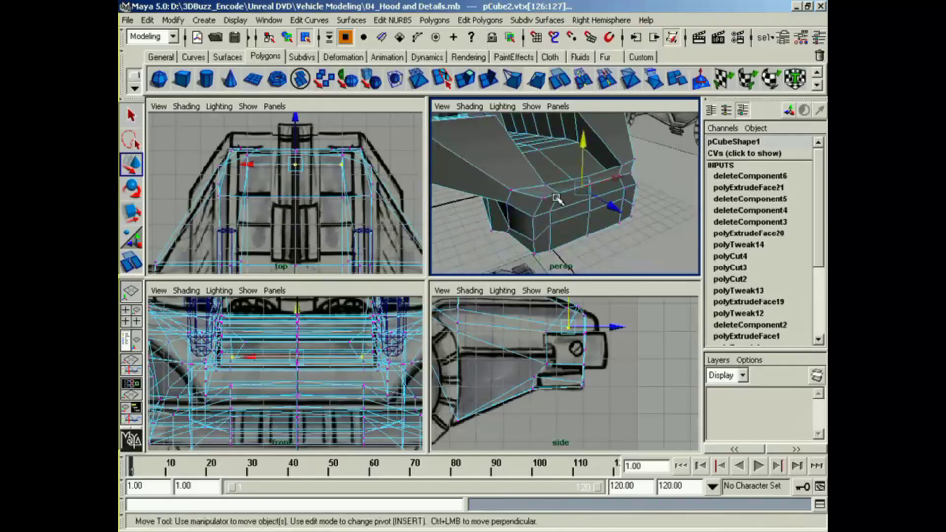
Step: Pull the upper front edge vertices forward to the reference outline and lower the middle row of front vertices
middle_click_drag(611, 340, 605, 356, "alt")
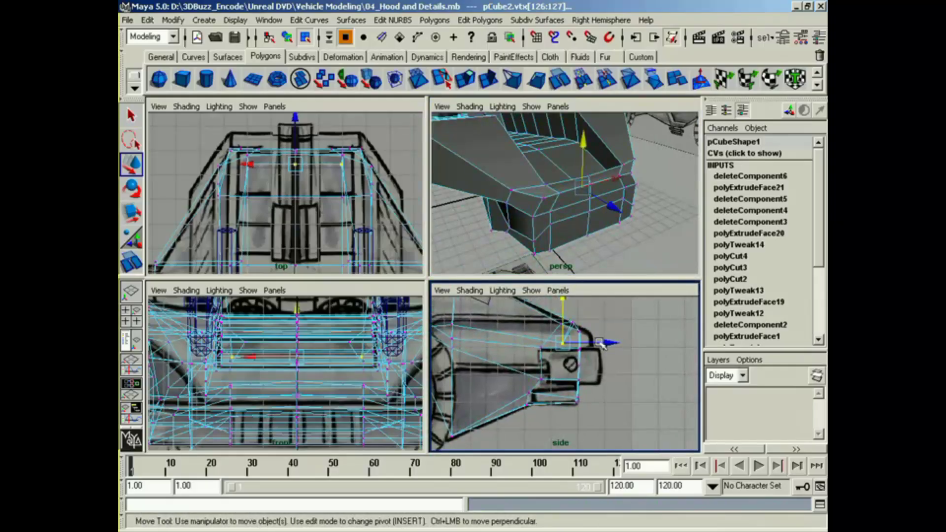
left_click_drag(599, 211, 613, 224, "alt")
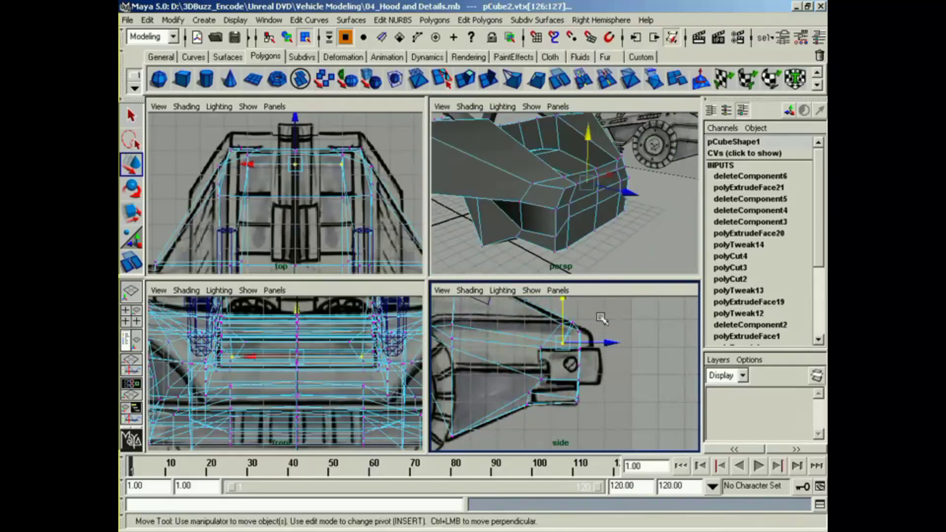
left_click_drag(602, 319, 619, 331)
left_click_drag(612, 203, 618, 179, "alt")
left_click(611, 320)
left_click(578, 365)
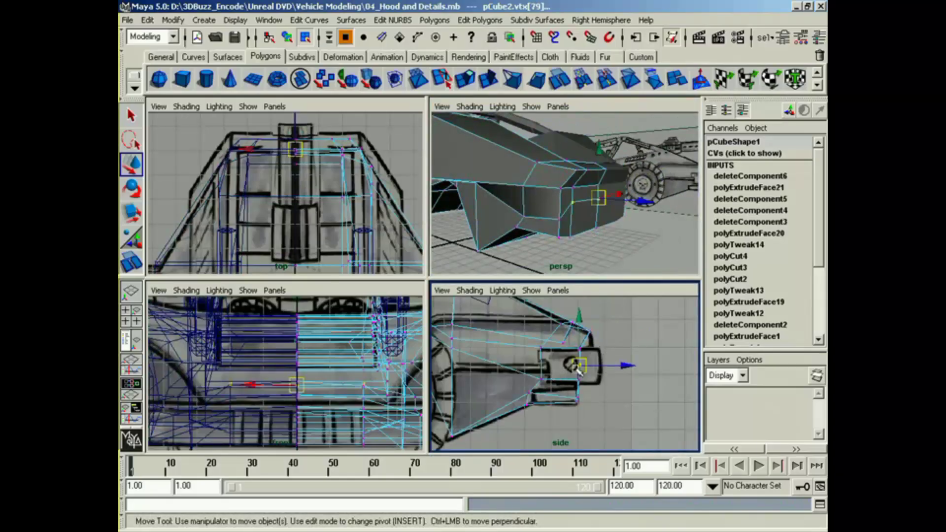
left_click_drag(585, 349, 584, 363)
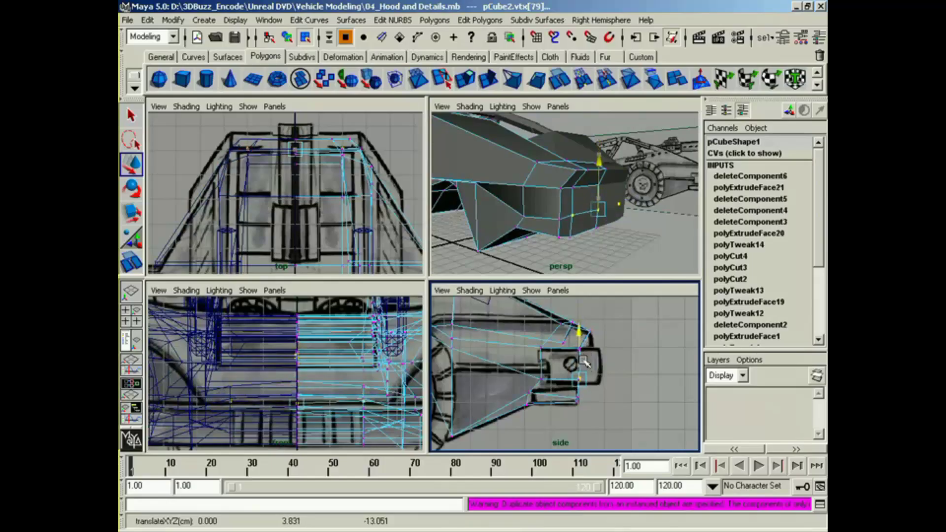
Step: Shift the column of front-face vertices and the hood-edge vertex above it sideways toward the centre line
left_click_drag(593, 194, 524, 209, "alt")
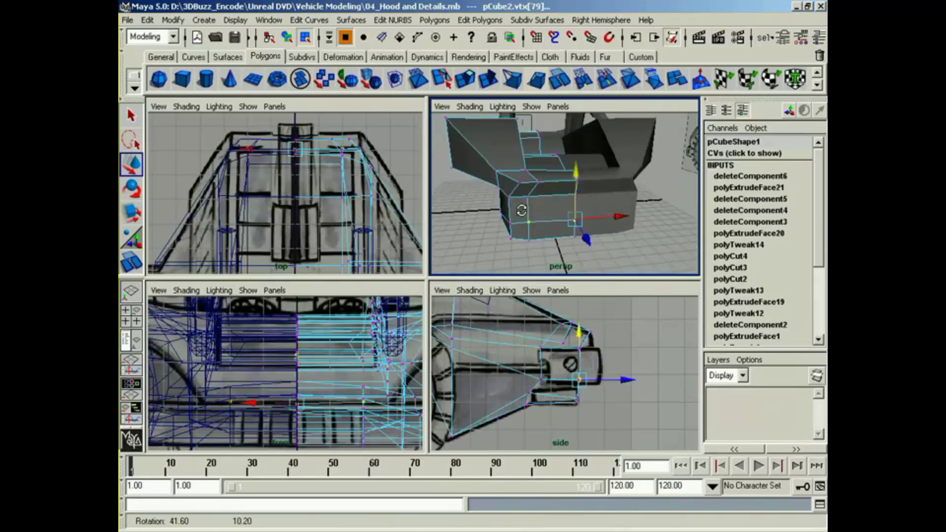
left_click(526, 198)
left_click(530, 222)
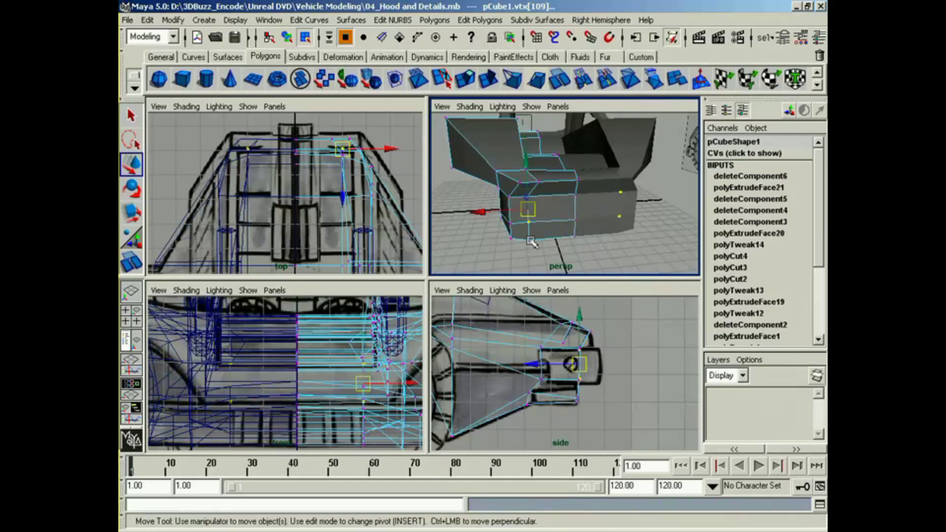
left_click_drag(496, 225, 514, 228)
left_click(537, 183)
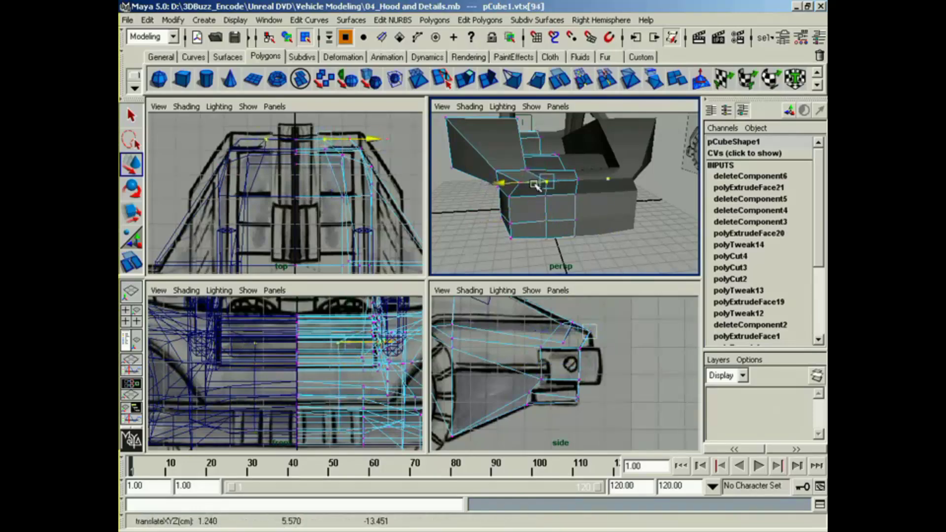
left_click_drag(536, 185, 642, 196, "alt")
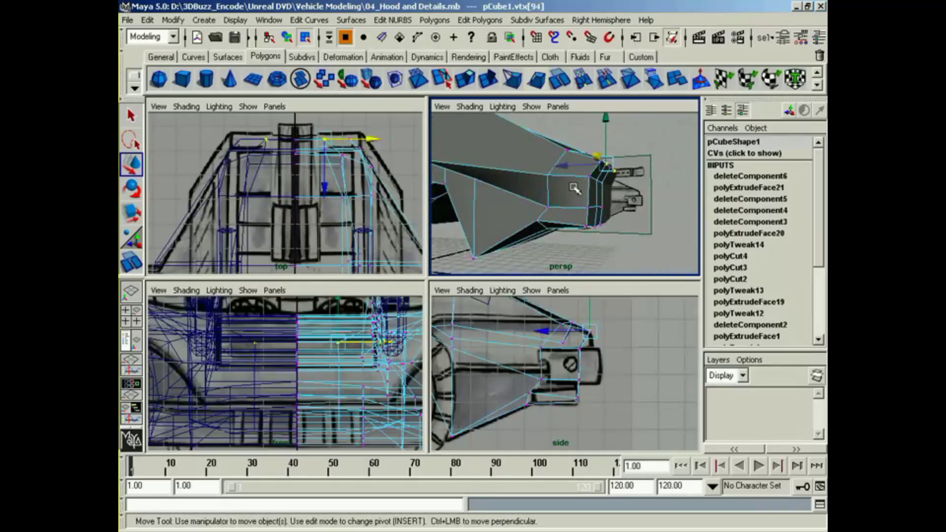
Step: Switch to face editing, select the bumper band faces around the front and side, and extrude them outward to match the reference
key("F11")
left_click_drag(574, 190, 621, 195, "alt")
left_click(565, 206)
left_click(567, 200, "shift")
left_click(465, 79)
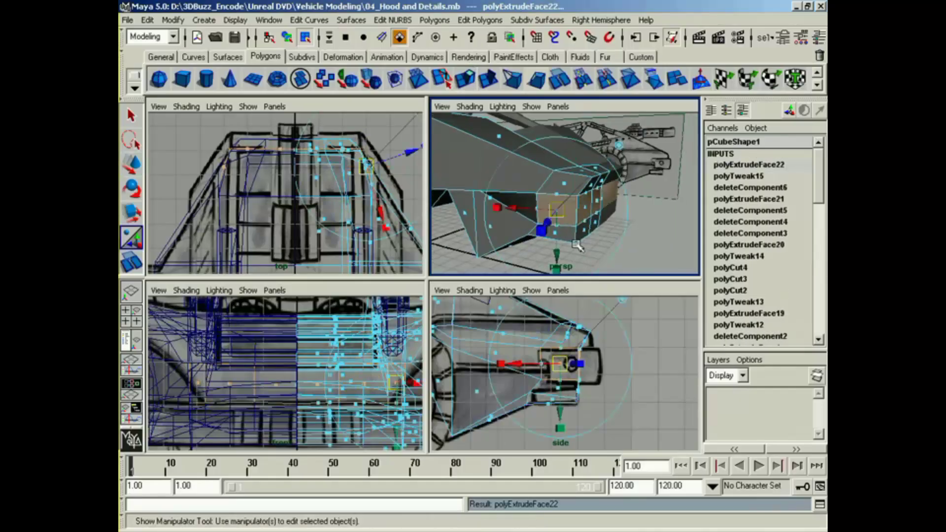
left_click_drag(550, 221, 545, 232)
left_click_drag(549, 198, 523, 225, "alt")
right_click_drag(324, 221, 297, 218, "alt")
middle_click_drag(297, 219, 248, 209, "alt")
right_click_drag(248, 209, 348, 223, "alt")
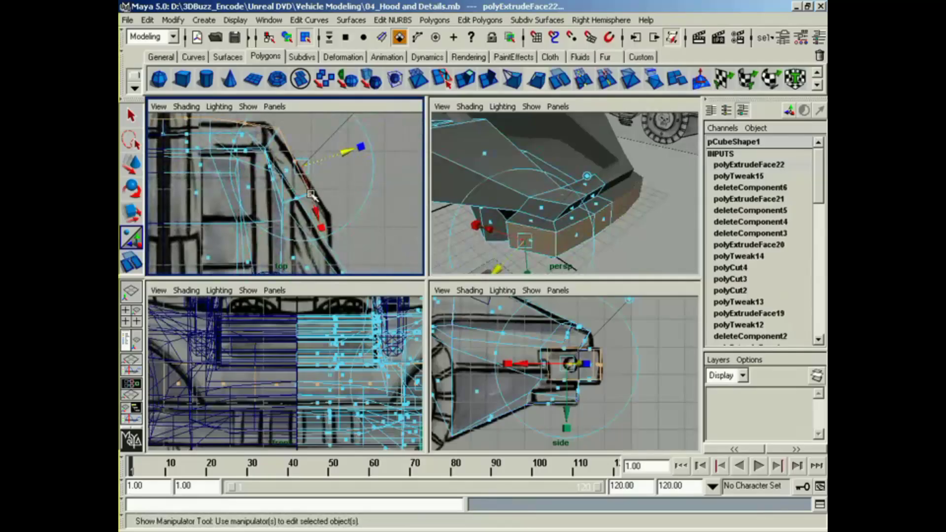
Step: Move the extruded bumper's side corner vertices and the vertices behind them outward to the reference outline in the top view
right_click_drag(311, 194, 276, 195)
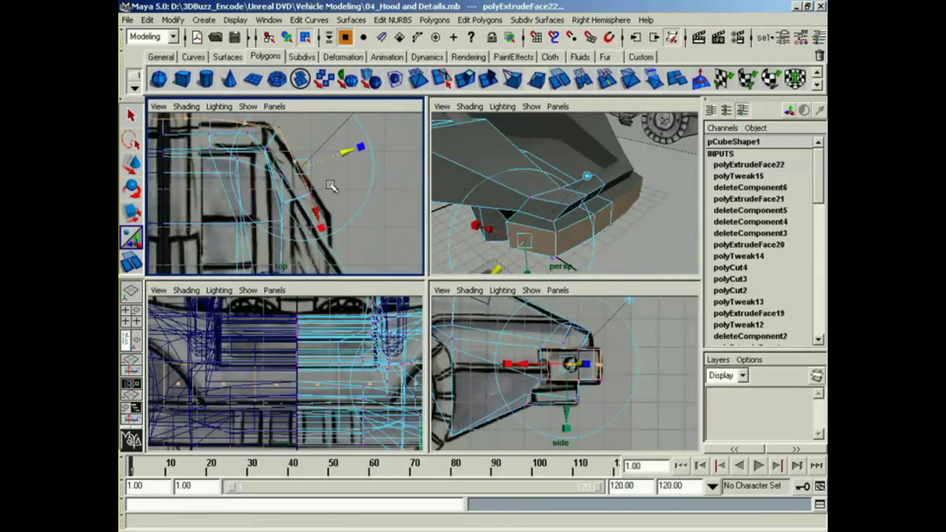
left_click(329, 207)
key("w")
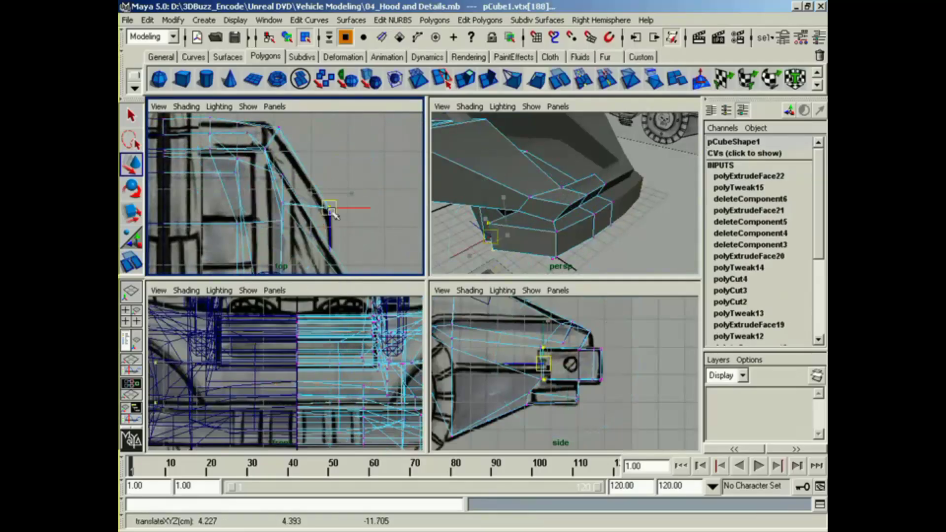
left_click(312, 223)
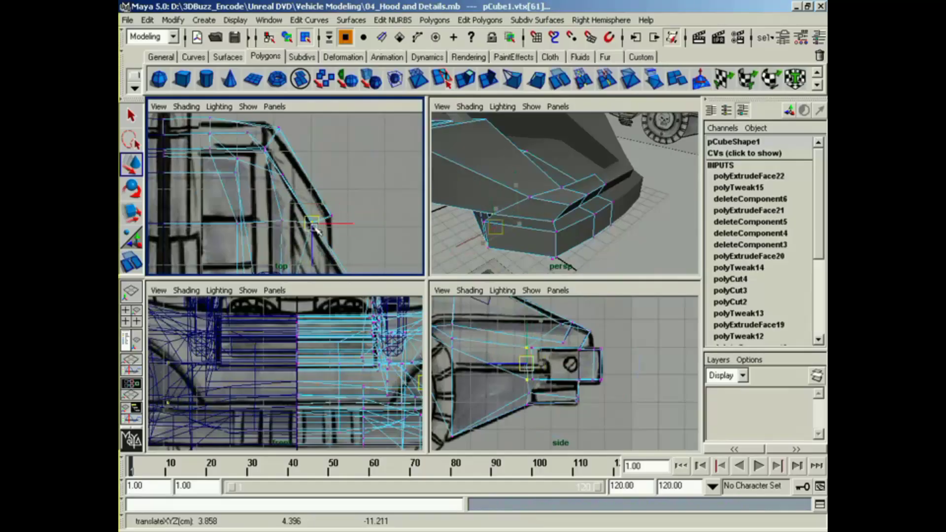
left_click_drag(316, 229, 332, 252)
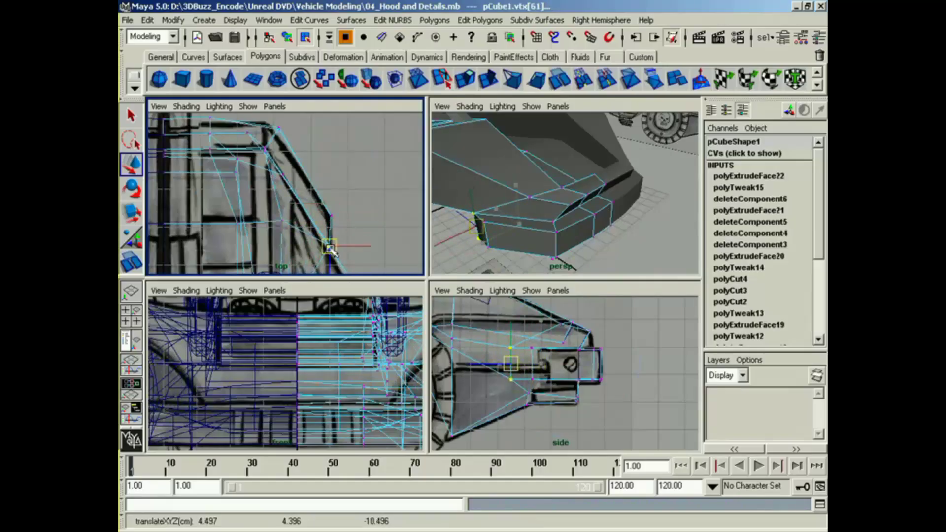
left_click_drag(502, 214, 497, 215, "alt")
left_click_drag(579, 187, 480, 215, "alt")
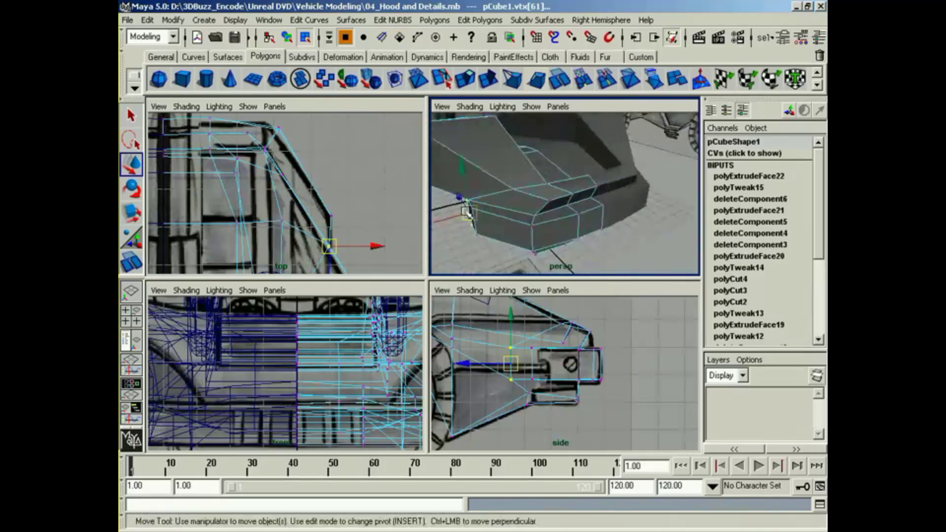
Step: Align the bumper's front-face vertices with the reference front line, moving the centre, intermediate and corner vertices in the top view
middle_click_drag(281, 229, 352, 266, "alt")
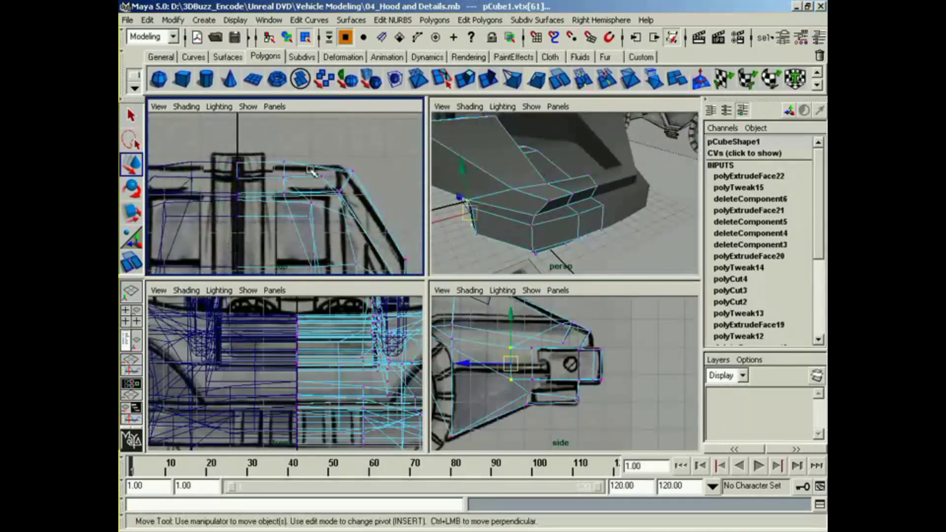
left_click_drag(313, 172, 265, 143)
left_click_drag(263, 198, 262, 206)
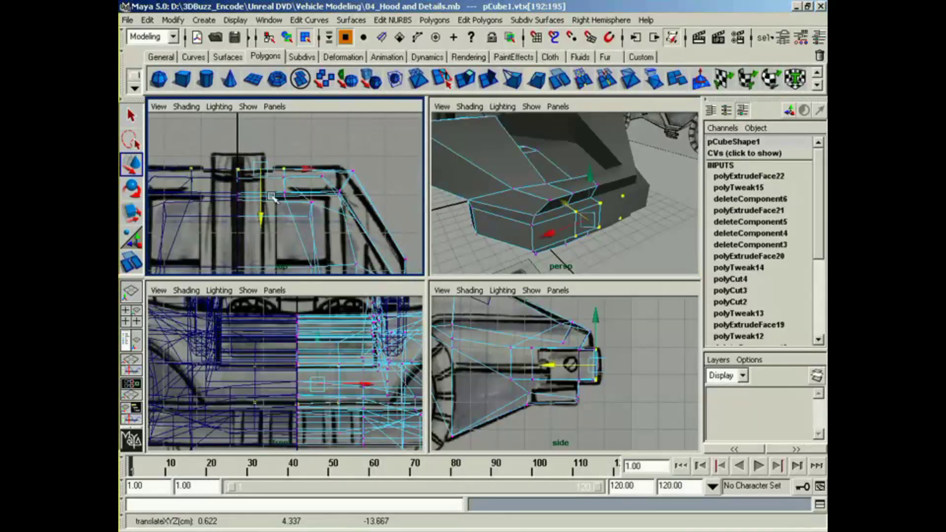
left_click_drag(315, 149, 346, 170)
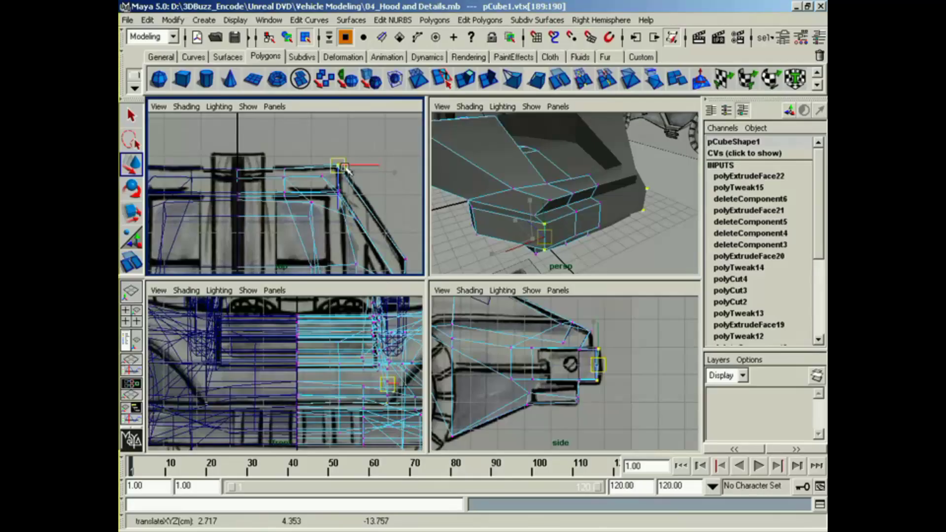
left_click_drag(278, 158, 288, 215)
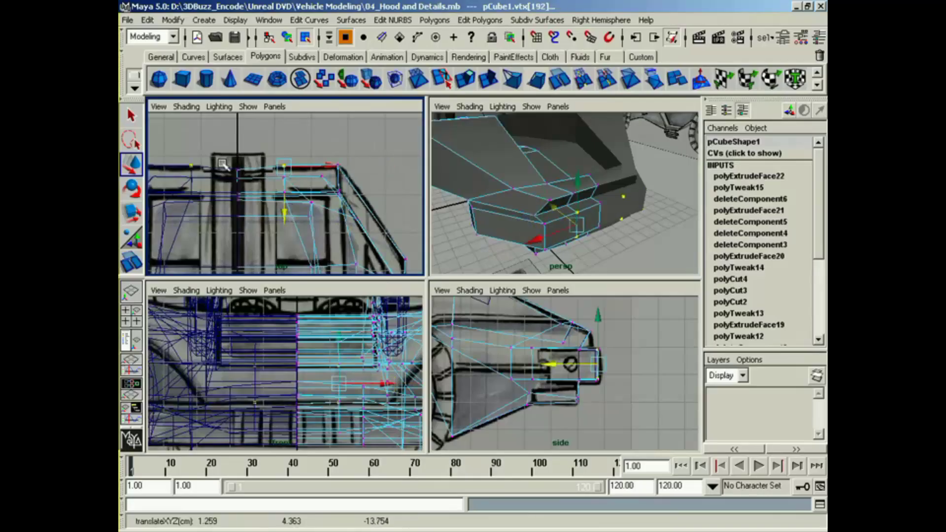
left_click_drag(223, 163, 247, 176)
left_click_drag(238, 223, 237, 221)
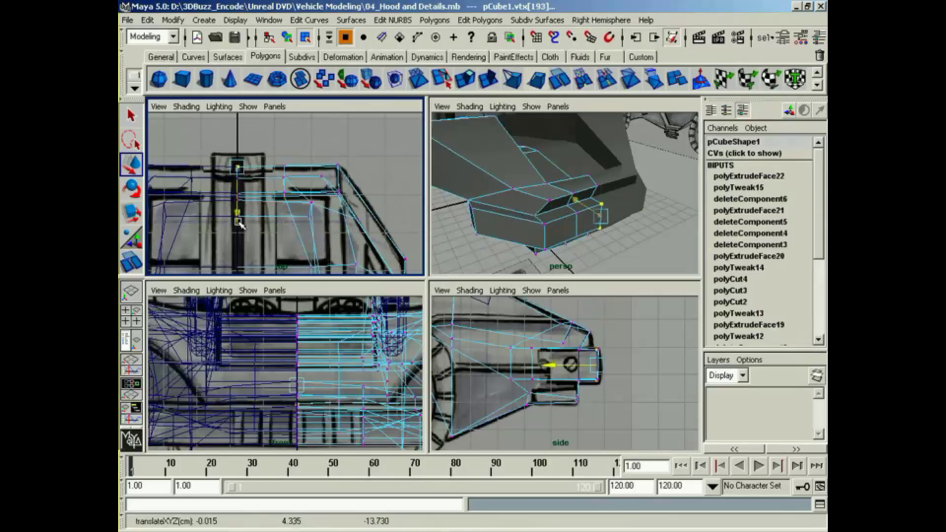
Step: Select the vertices on the bumper's upper front edge and shift them lengthwise to match the side reference
left_click_drag(544, 227, 611, 197, "alt")
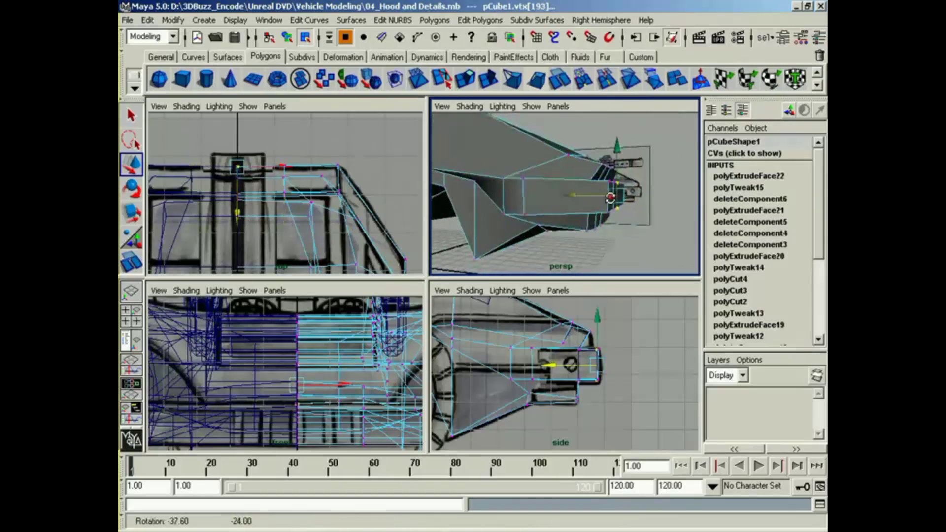
left_click_drag(601, 316, 566, 349)
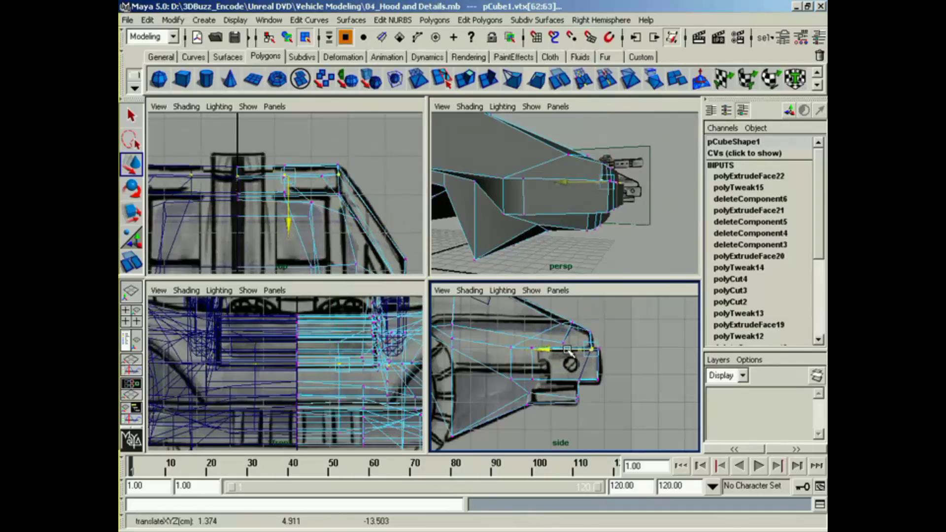
left_click_drag(633, 249, 587, 264, "alt")
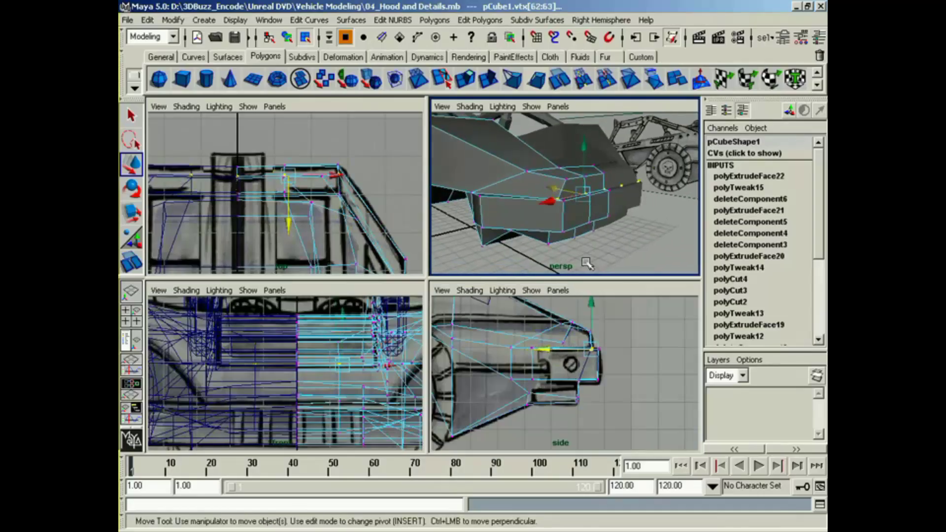
Step: Examine the bumper and the whole body from several angles, including the lower side panel against the side reference
middle_click_drag(306, 230, 303, 148, "alt")
right_click_drag(333, 216, 275, 236, "alt")
middle_click_drag(276, 236, 277, 227, "alt")
left_click_drag(537, 242, 611, 266, "alt")
right_click_drag(549, 207, 560, 276)
left_click(638, 244)
mouse_move(641, 243)
left_mouse_down("alt")
mouse_move(500, 239)
mouse_move(633, 232)
left_mouse_up("alt")
right_click_drag(633, 233, 538, 235, "alt")
left_click_drag(538, 235, 486, 232, "alt")
middle_click_drag(497, 229, 602, 235, "alt")
left_click(551, 357)
left_click_drag(581, 206, 554, 201, "alt")
left_click(569, 211)
middle_click_drag(481, 381, 593, 413, "alt")
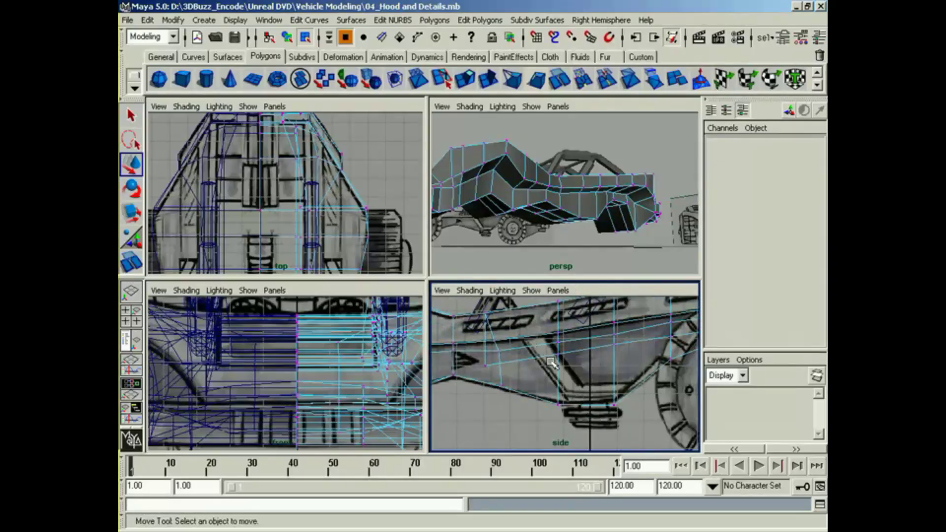
left_click_drag(593, 237, 542, 244, "alt")
right_click_drag(537, 224, 562, 239, "alt")
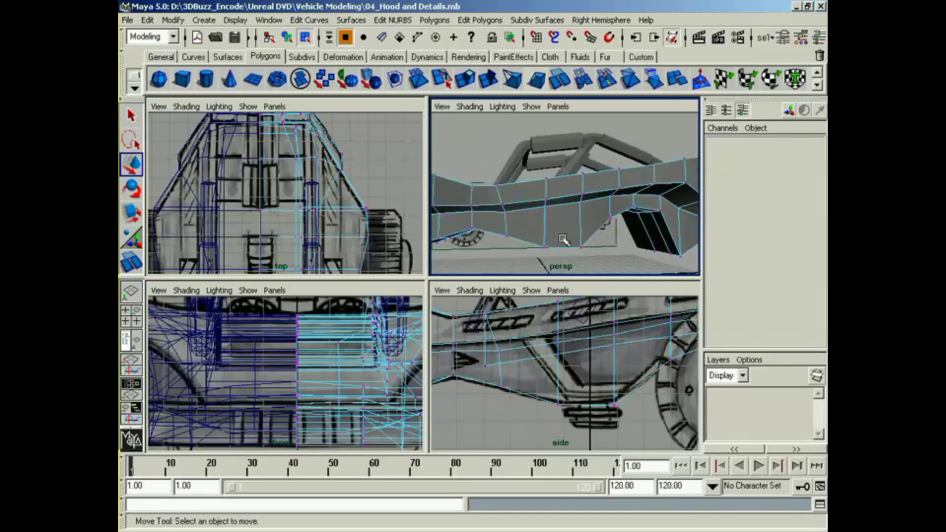
left_click_drag(563, 240, 530, 157, "alt")
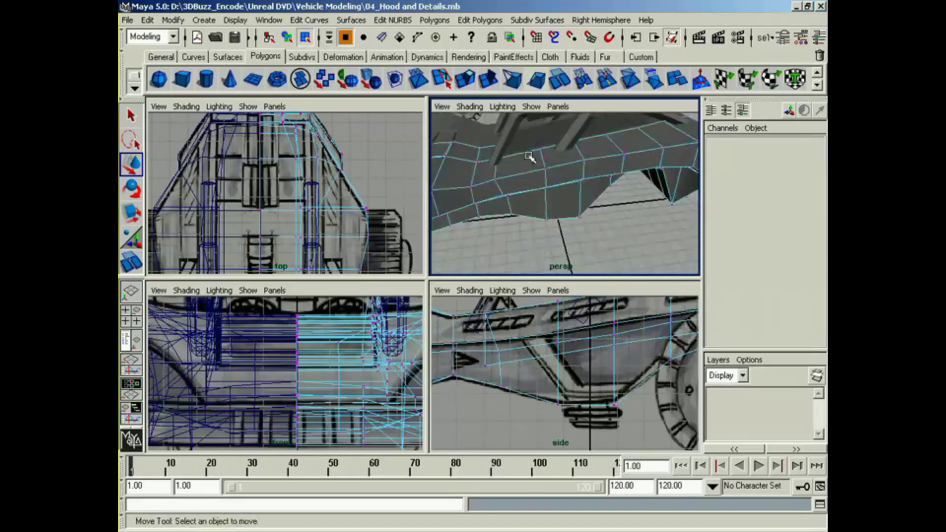
Step: Select the vertices of the vertical edge on the lower side panel, then rotate and shift them to follow the slanted reference strut
left_click_drag(555, 199, 559, 230, "alt")
left_click(550, 201)
left_click(552, 246, "shift")
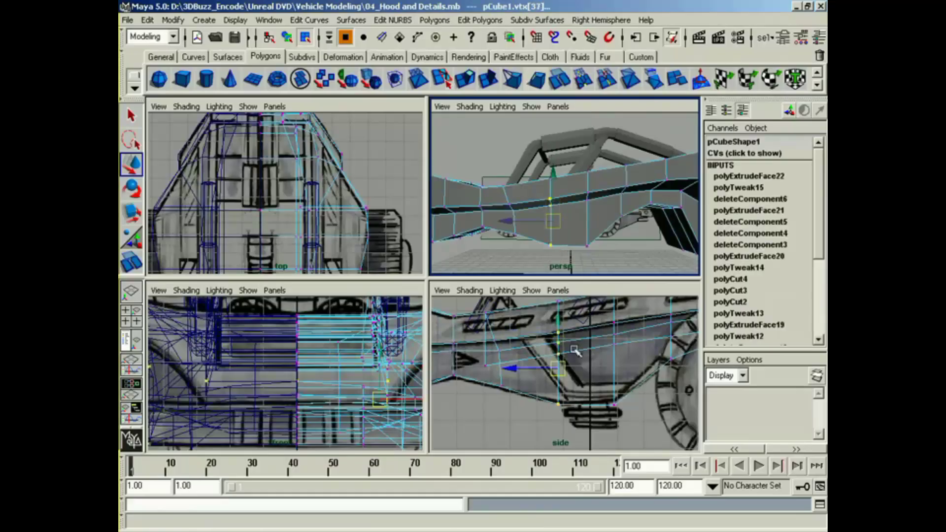
left_click_drag(562, 373, 559, 373)
key("e")
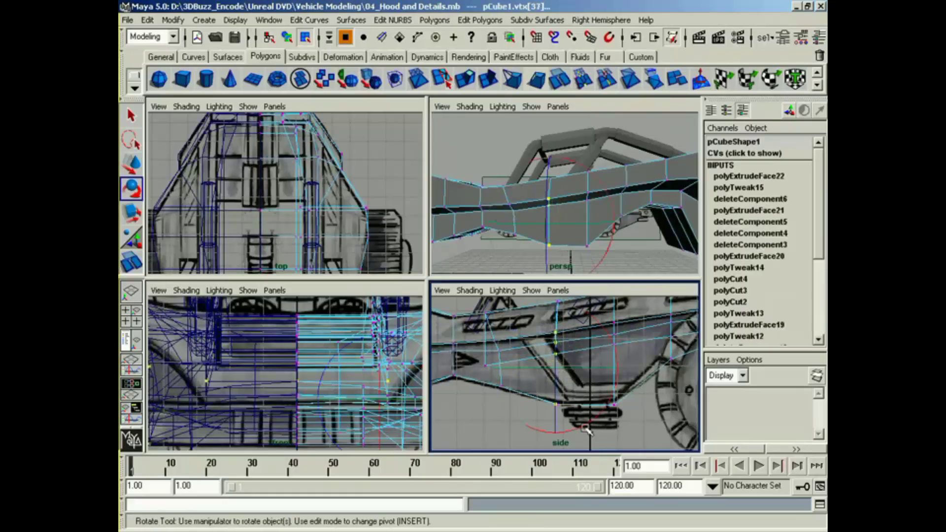
left_click_drag(586, 429, 621, 411)
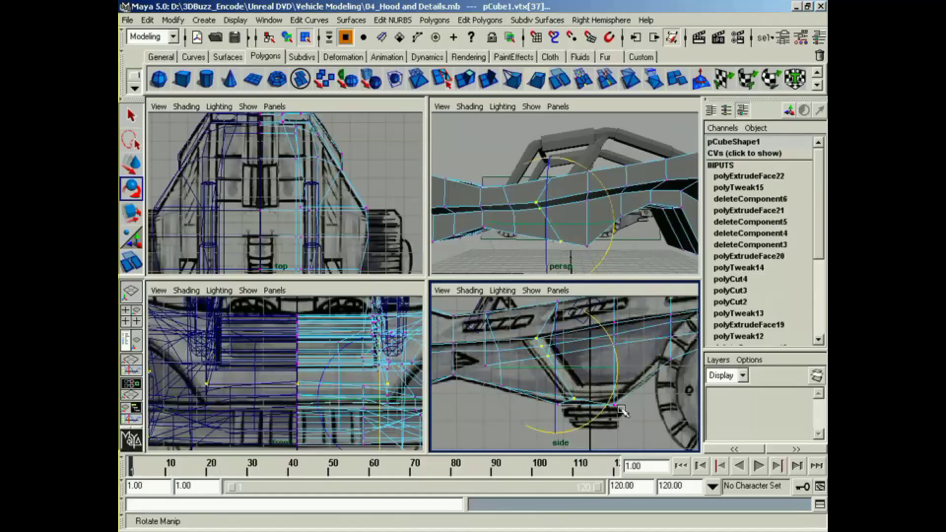
key("w")
left_click_drag(557, 368, 548, 372)
key("e")
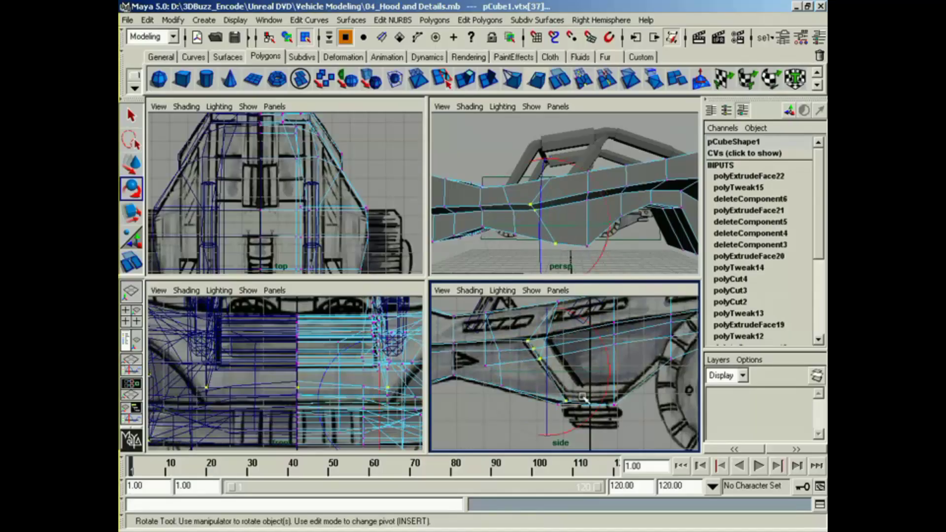
left_click(598, 416)
key("ctrl+z")
left_click_drag(595, 415, 553, 398)
key("w")
Step: Fine-tune the slanted edge's lower and upper end vertices to match the strut ends in the side reference
left_click(569, 399)
left_click_drag(557, 404, 578, 417)
left_click_drag(568, 404, 568, 407)
left_click(522, 340)
left_click_drag(523, 341, 524, 343)
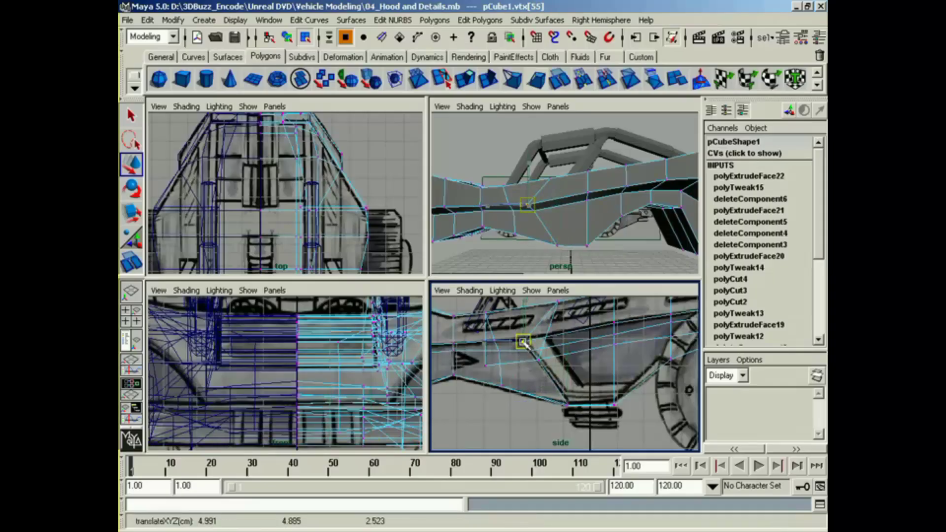
Step: Select the upper body vertices above the slanted edge and move them rearward along the body line in the side view
left_click_drag(545, 201, 543, 235, "alt")
left_click(550, 157)
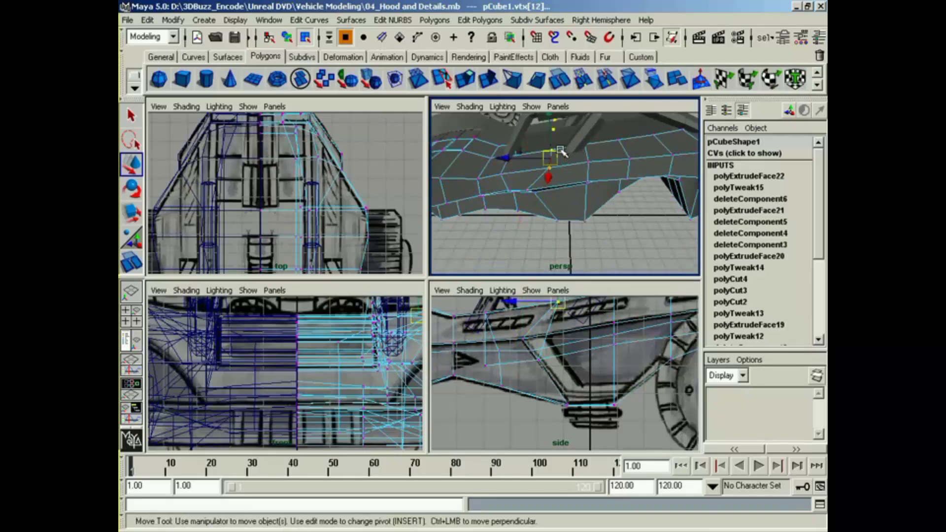
middle_click_drag(558, 307, 563, 327, "alt")
left_click_drag(563, 326, 530, 330)
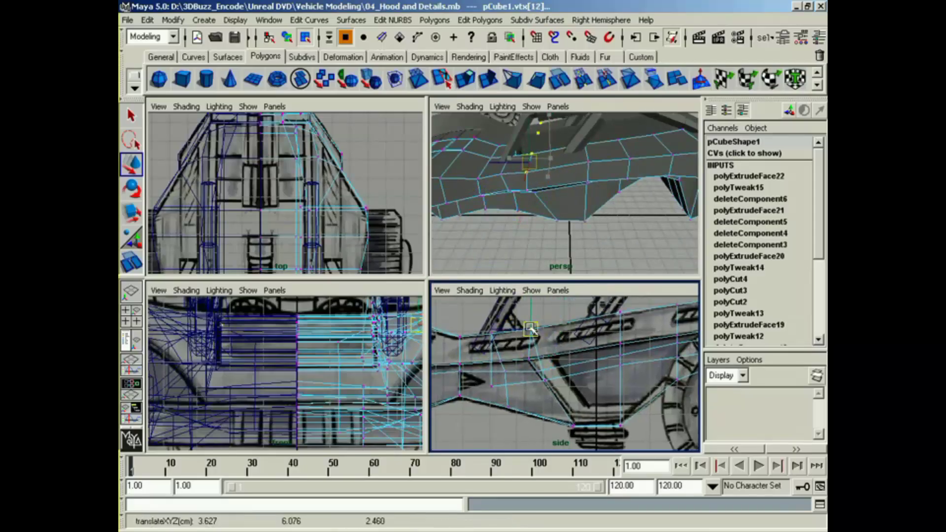
Step: Start the Split Polygon tool and place split points on the lower side panel's edges beside the slanted strut edge
left_click_drag(551, 180, 483, 212, "alt")
middle_click_drag(483, 212, 475, 194, "alt")
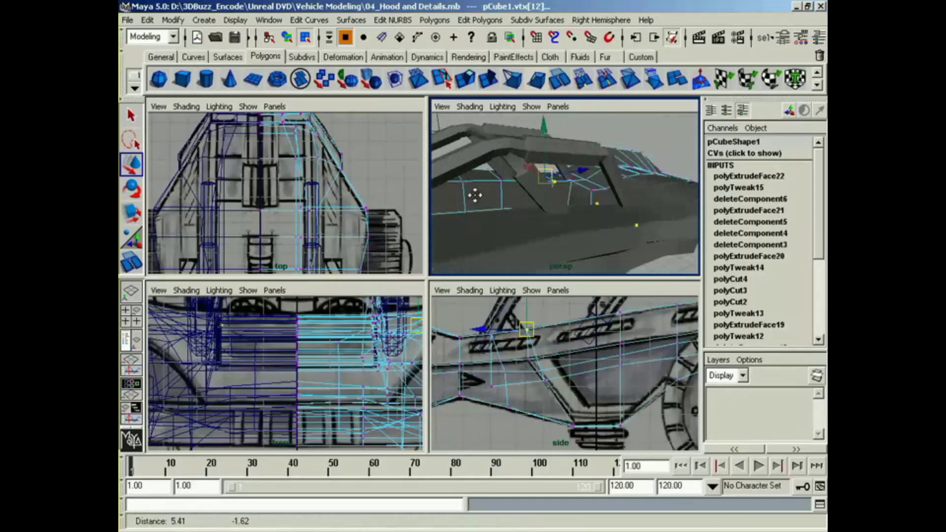
left_click_drag(474, 194, 576, 202, "alt")
left_click(576, 197)
middle_click_drag(576, 202, 587, 175, "alt")
left_click_drag(587, 175, 565, 223, "alt")
middle_click_drag(531, 360, 526, 360, "alt")
left_click(442, 79)
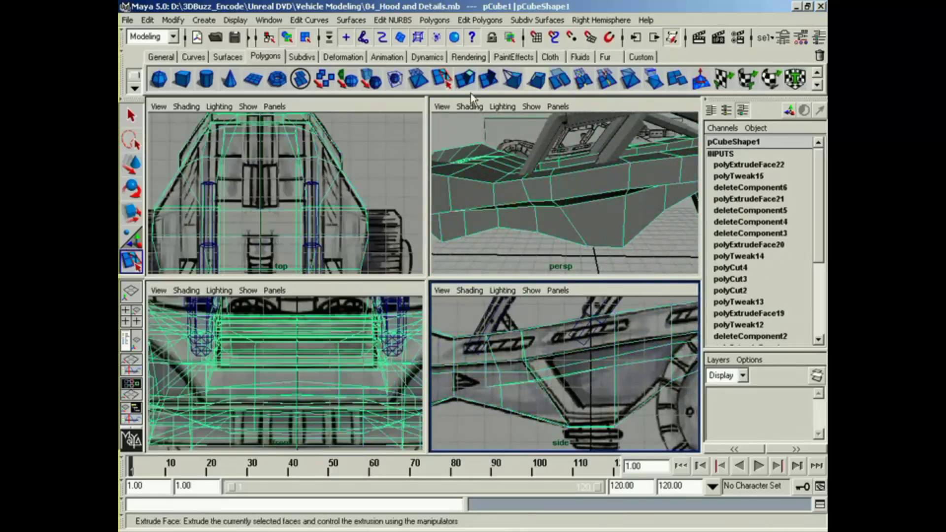
left_click(583, 231)
left_click_drag(580, 227, 545, 205, "alt")
left_click(542, 358)
left_click(566, 189)
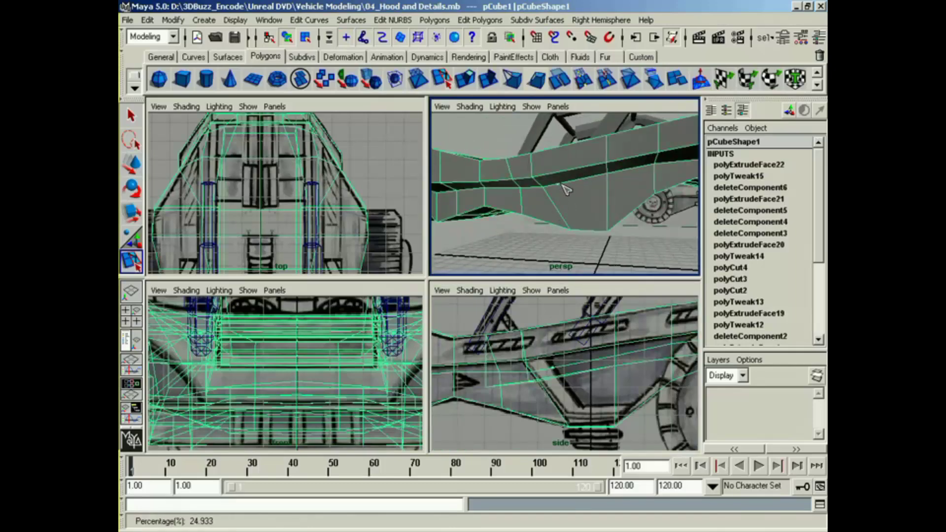
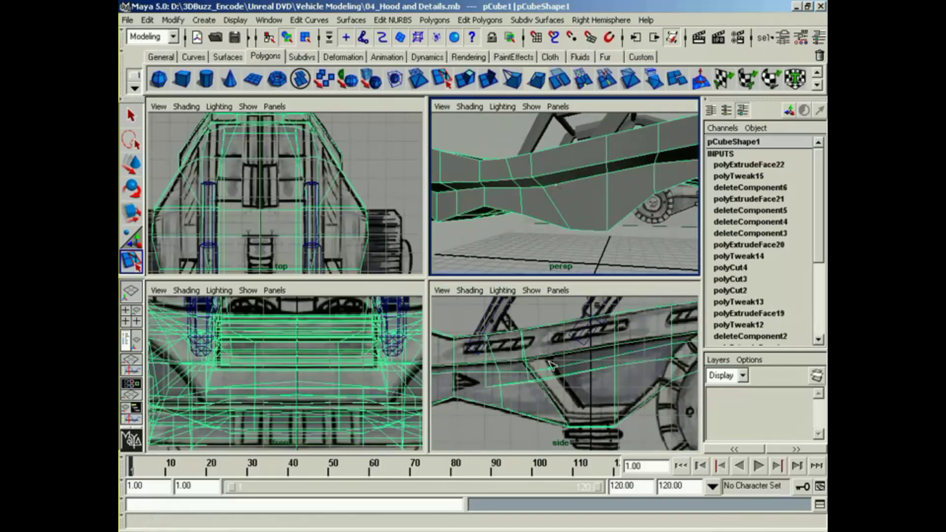
Step: Continue the split along the strut's inner edge and lower rail to the wheel arch vertex, following the side reference, and complete it
left_click(585, 410)
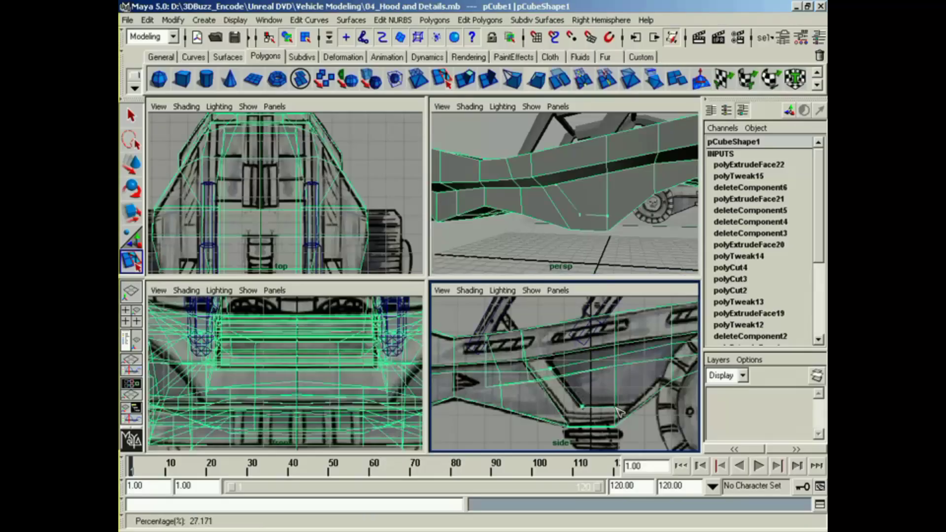
middle_click_drag(620, 411, 589, 416, "alt")
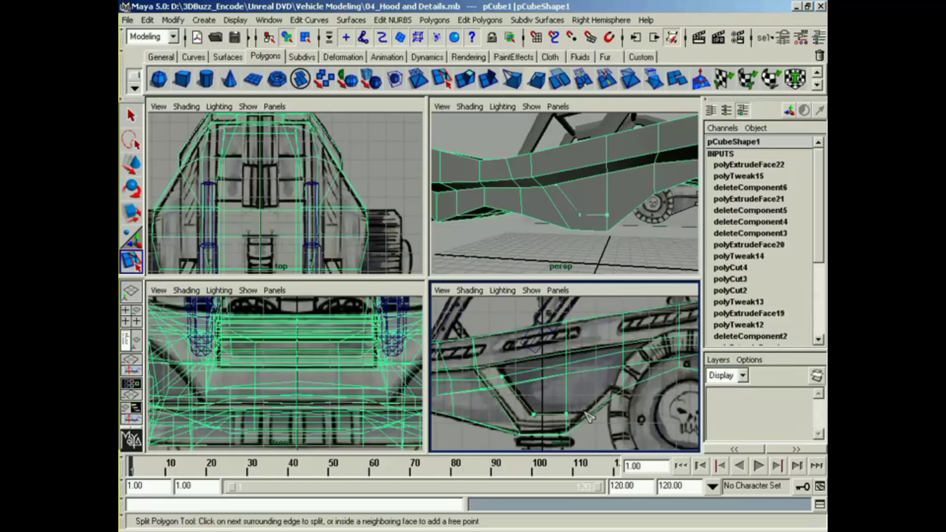
left_click(590, 416)
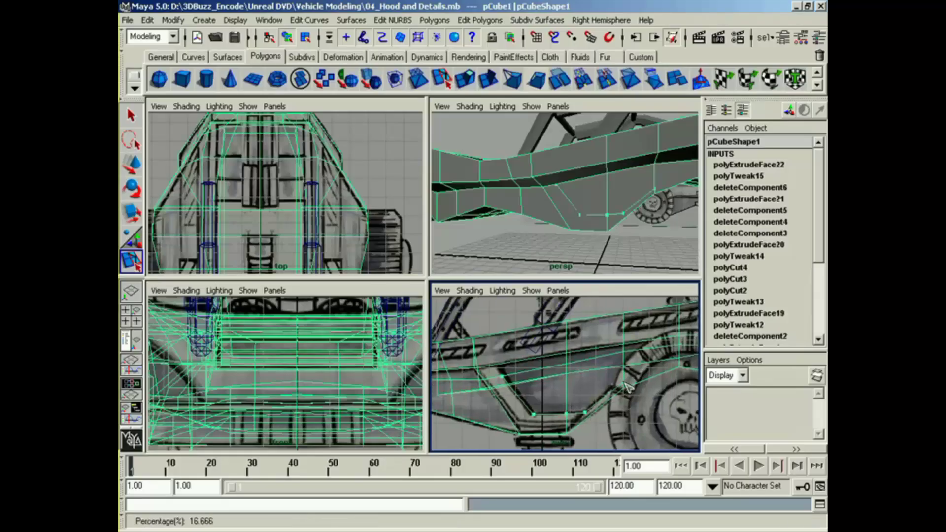
middle_click_drag(628, 387, 593, 387, "alt")
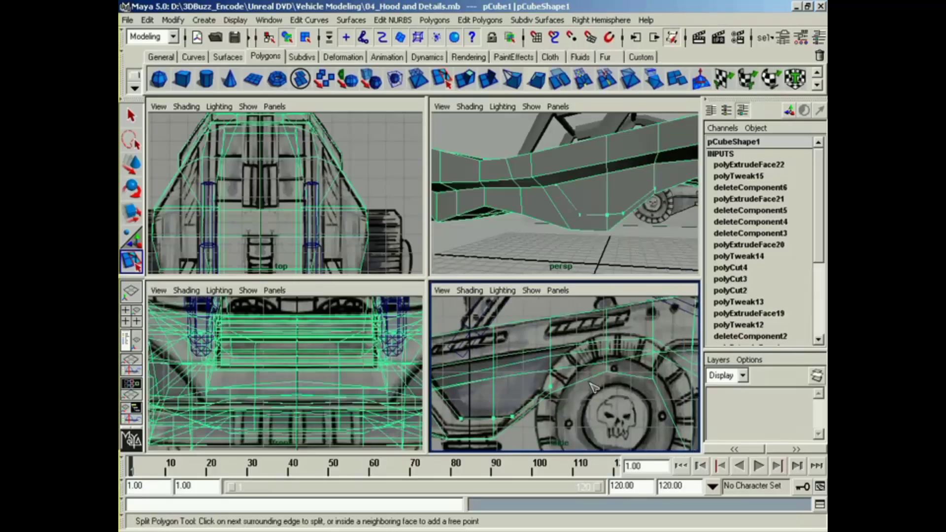
left_click_drag(566, 237, 582, 245, "alt")
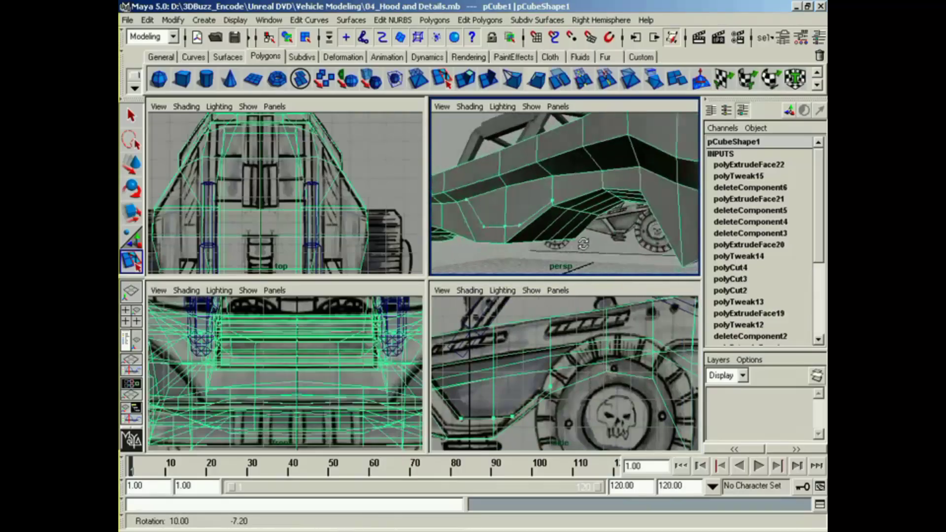
left_click(611, 372)
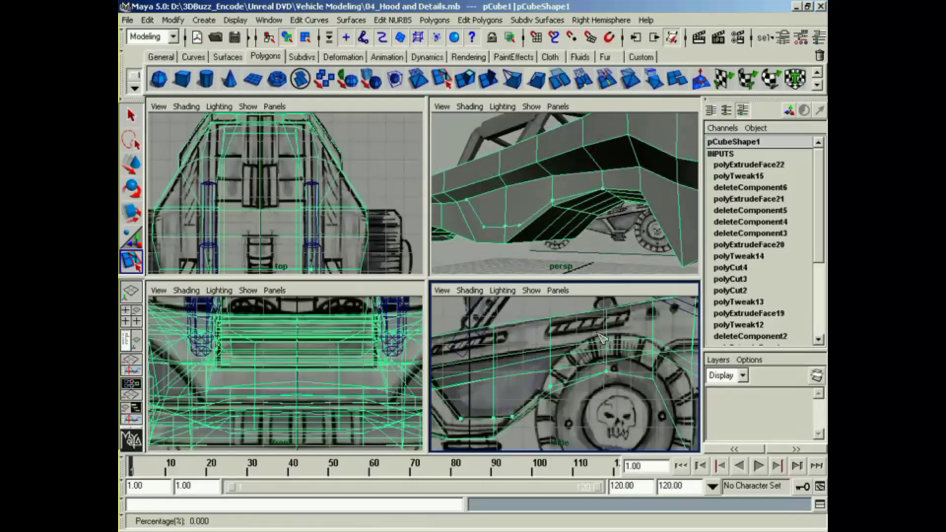
key("Return")
Step: Split the side panel between the new slanted edge and the panel's upper edge to extend the strut outline to the top
mouse_move(534, 207)
left_mouse_down("alt")
mouse_move(591, 227)
mouse_move(539, 239)
mouse_move(517, 210)
left_mouse_up("alt")
left_click(442, 79)
middle_click_drag(539, 197, 557, 207, "alt")
left_click_drag(558, 208, 547, 204, "alt")
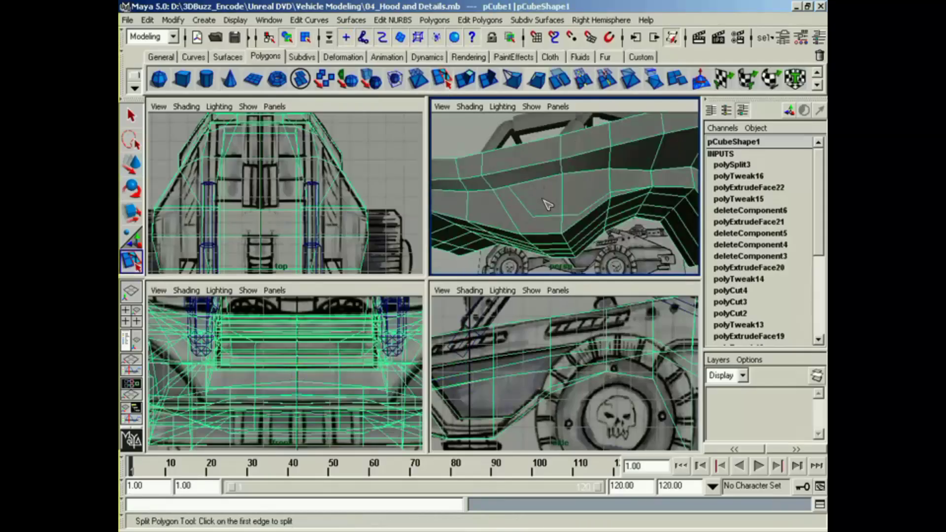
left_click(509, 195)
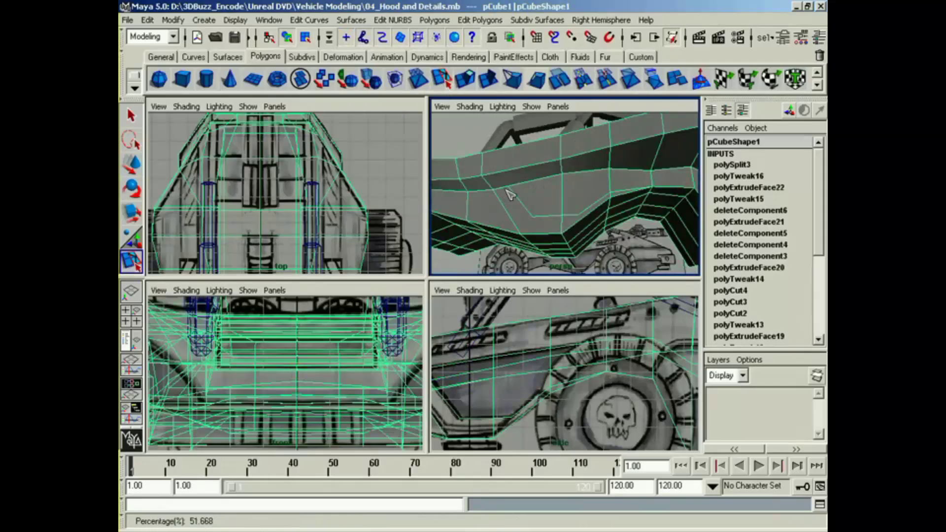
mouse_move(524, 193)
left_mouse_down("alt")
mouse_move(532, 208)
mouse_move(534, 197)
left_mouse_up("alt")
left_click(535, 196)
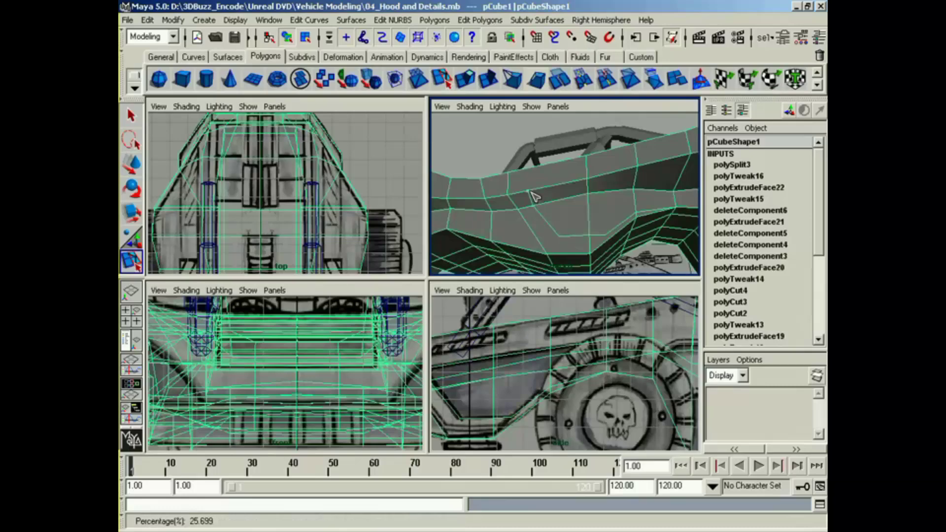
key("Return")
Step: Select the strut and lower rail faces up to the wheel arch and extrude them outward from the side panel
key("w")
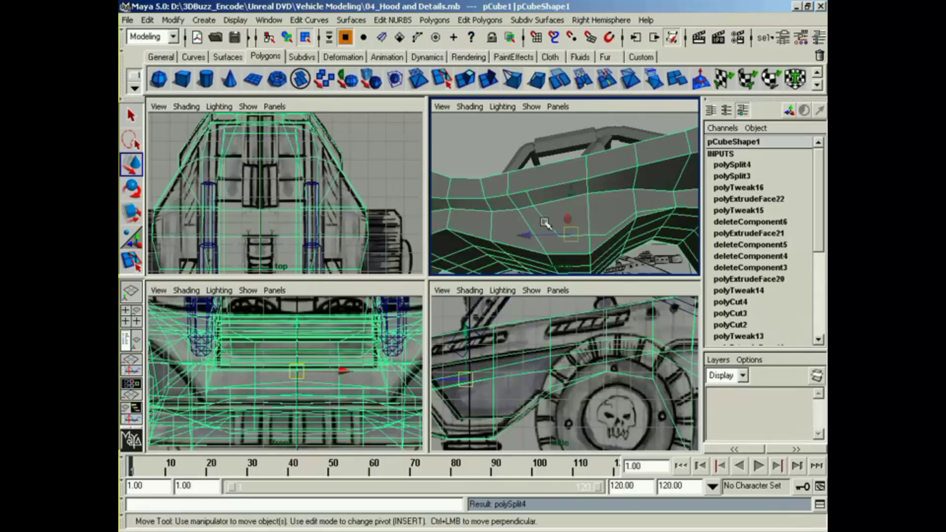
right_click_drag(560, 244, 562, 262)
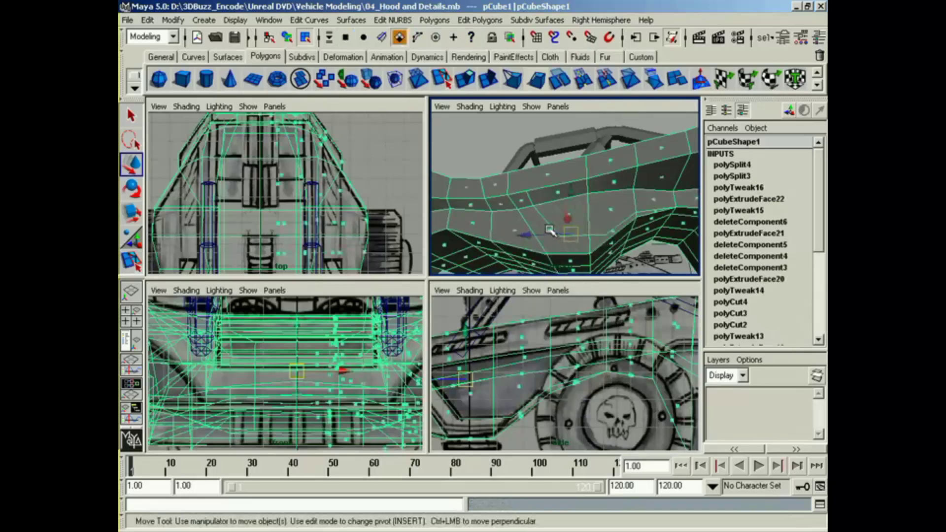
left_click(588, 259)
left_click_drag(587, 260, 614, 237, "alt")
left_click(607, 249, "shift")
left_click(650, 223, "shift")
left_click(464, 80)
left_click_drag(535, 159, 532, 232, "alt")
left_click(593, 219)
right_click_drag(532, 232, 542, 237, "alt")
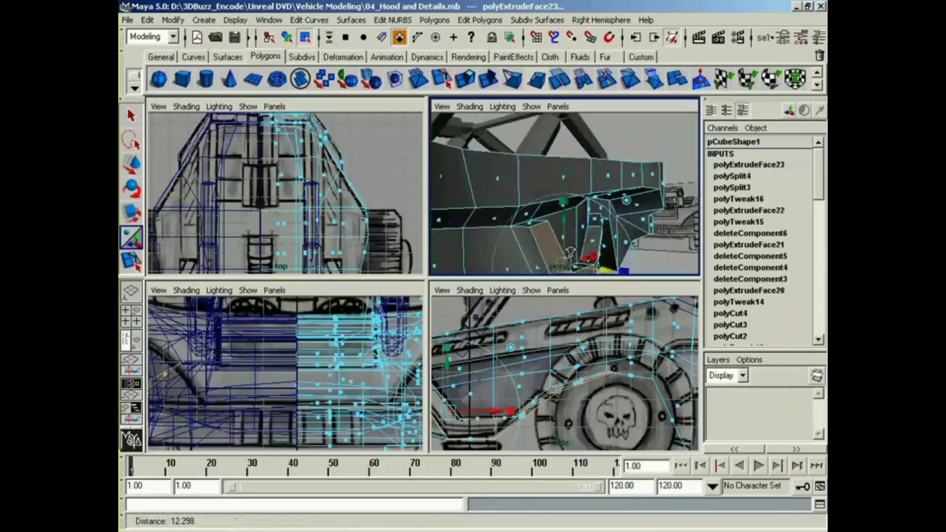
left_click_drag(542, 237, 543, 224, "alt")
Step: Select the small face at the upper end of the extruded strut, delete it, and switch back to vertex selection
key("t")
left_click(542, 223)
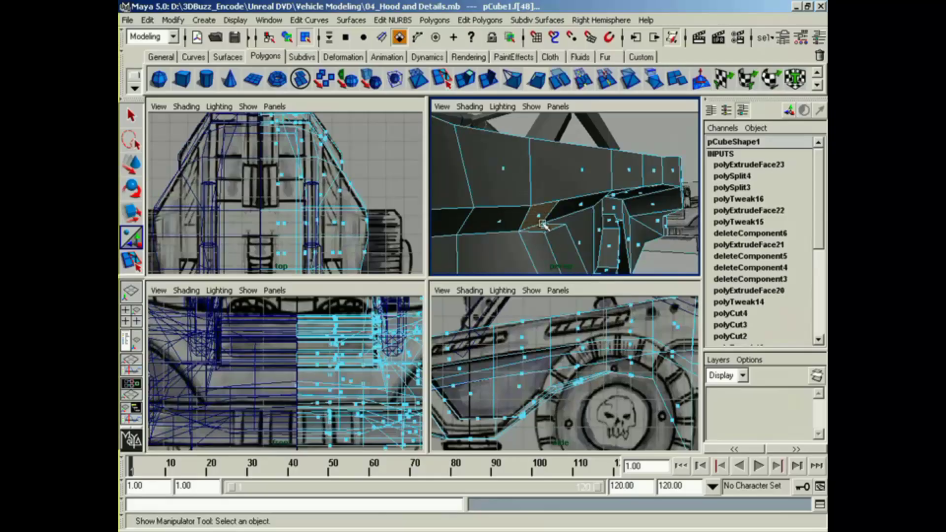
left_click(542, 224)
right_click_drag(544, 240, 510, 243)
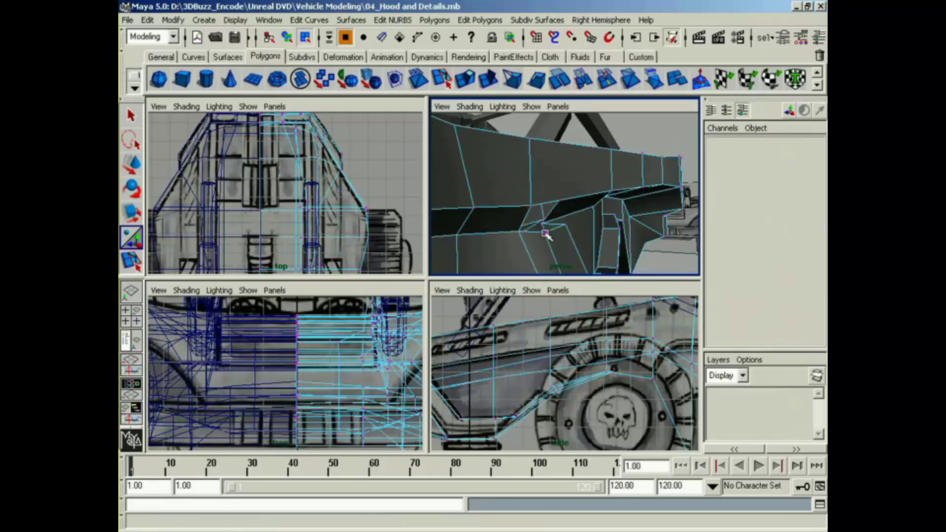
Step: Merge the extruded strut's forward top vertex with the body corner vertex above it, using a merge distance of 2.1986
left_click(545, 233)
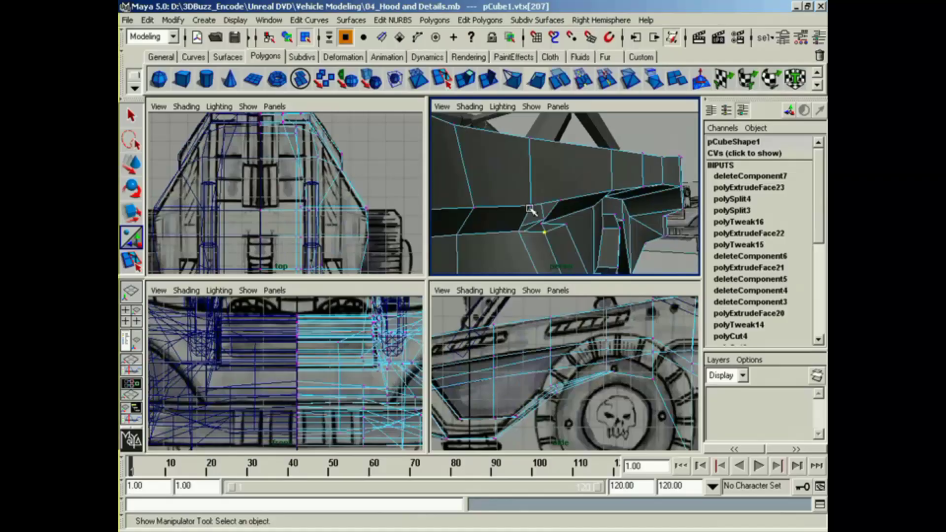
left_click(469, 20)
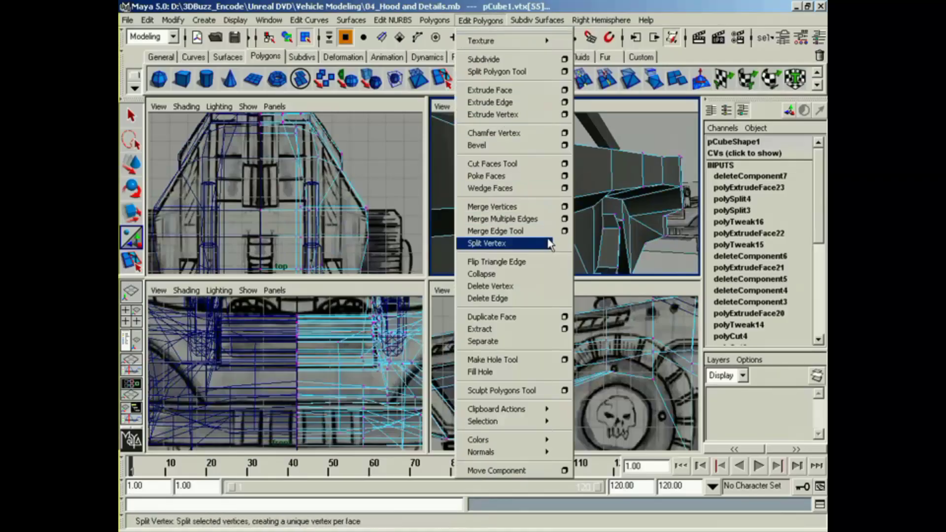
left_click(564, 207)
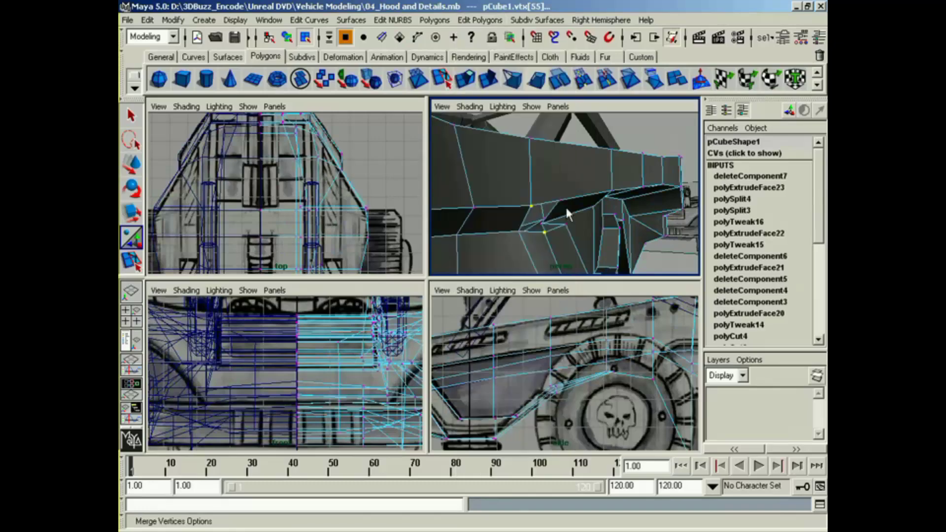
left_click_drag(514, 200, 484, 286)
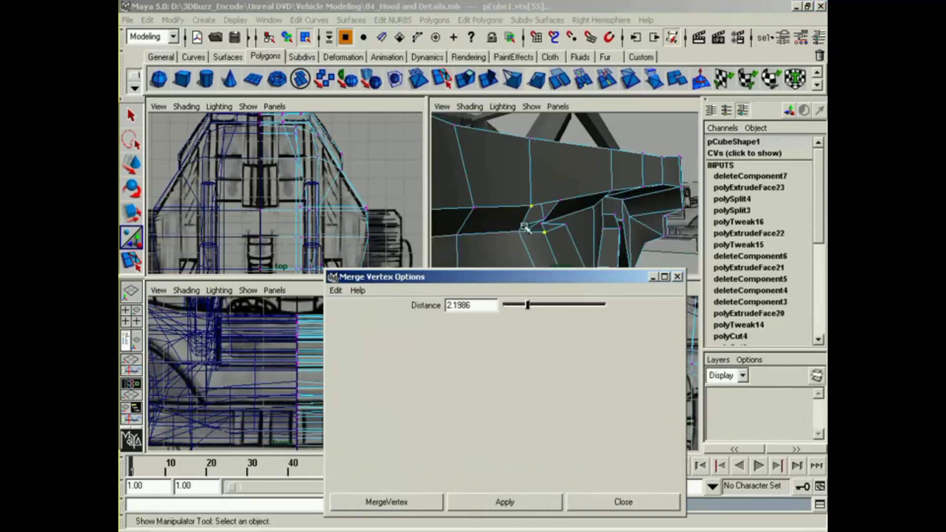
left_click(491, 501)
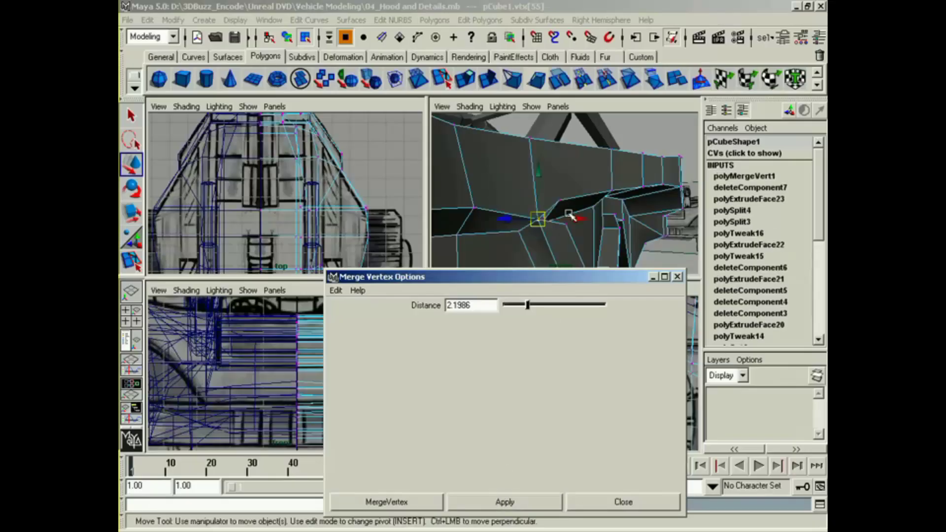
Step: Merge the strut's rear top vertex with the adjacent body edge vertex at distance 2.1986, and close the merge options
key("w")
left_click_drag(557, 241, 511, 252, "alt")
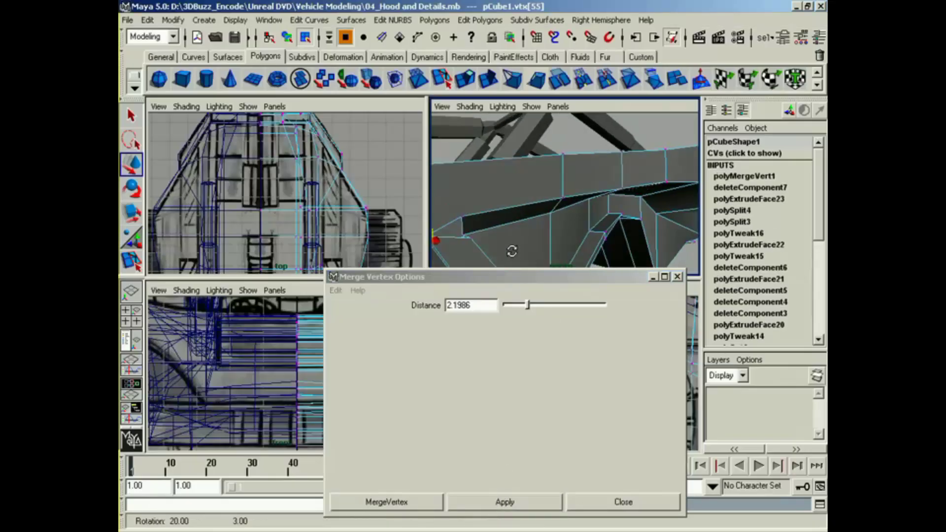
left_click(462, 217)
left_click(510, 501)
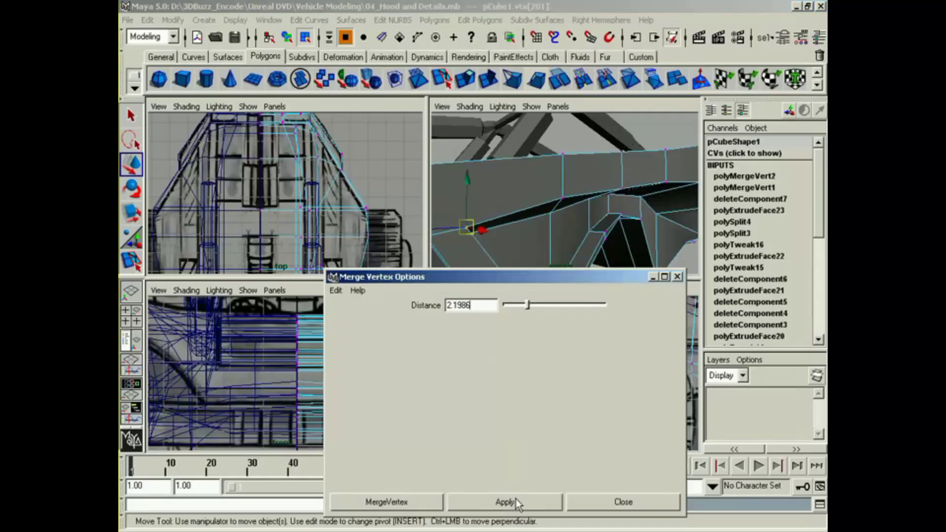
left_click(623, 502)
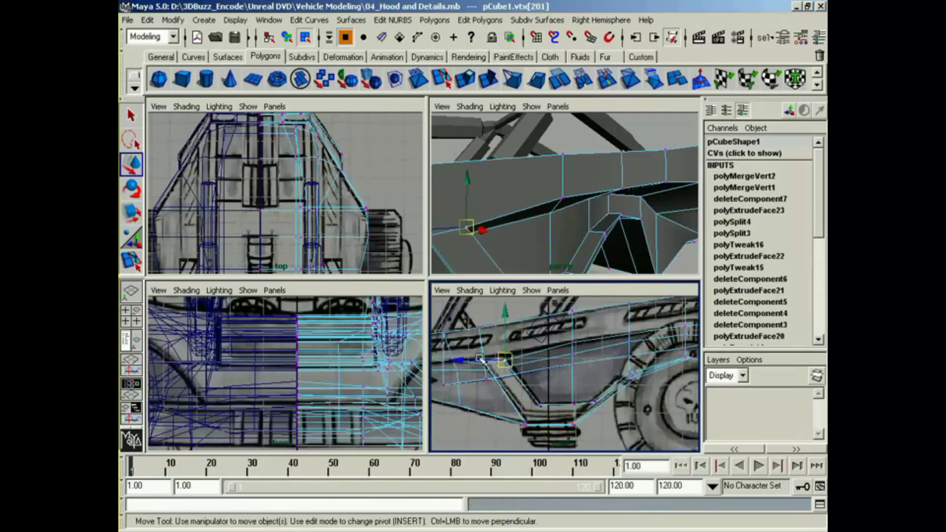
Step: Select the strut's two merged top vertices and move them up to the reference strut's upper corner in the side view
left_click_drag(467, 253, 506, 220, "alt")
left_click(501, 199, "shift")
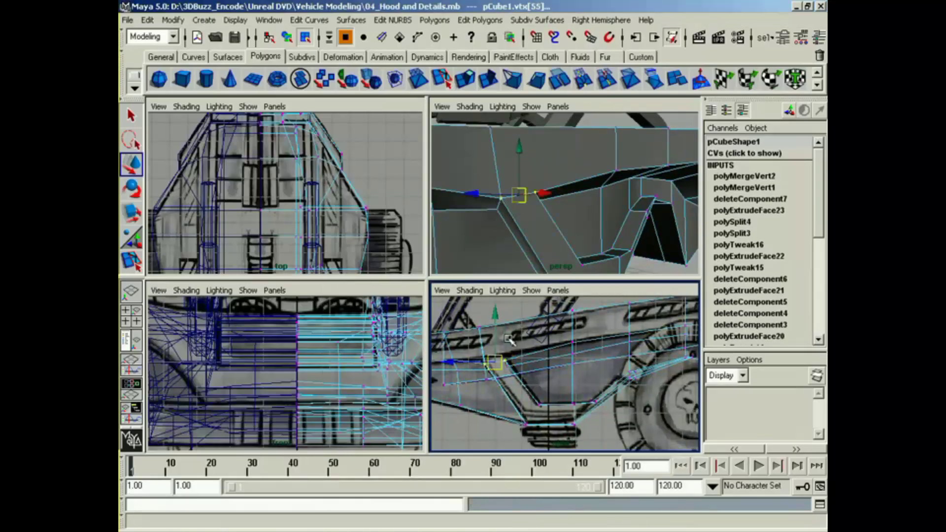
left_click_drag(496, 365, 489, 360)
Step: Select the vertex pair at the extruded rail's wheel arch end and repeat the vertex merge on it
left_click_drag(572, 201, 528, 205, "alt")
middle_click_drag(527, 205, 530, 219, "alt")
left_click_drag(531, 220, 562, 237, "alt")
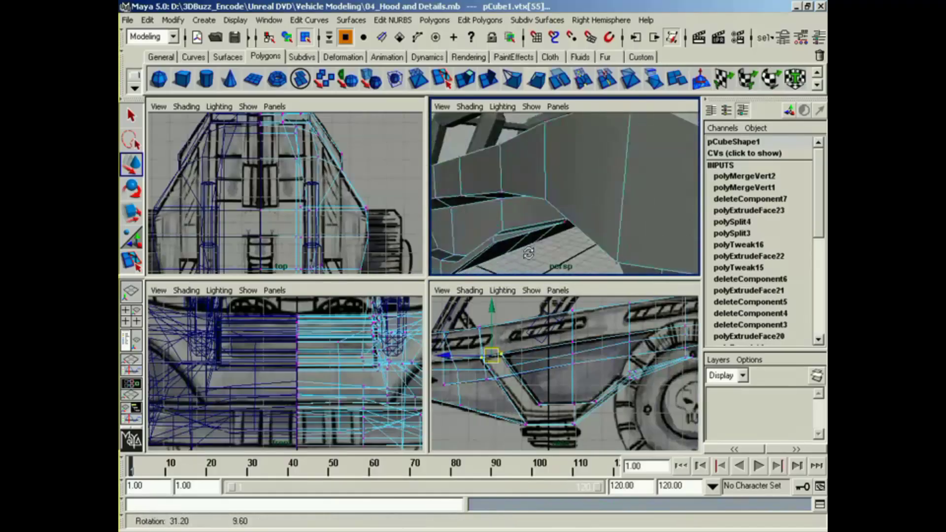
middle_click_drag(561, 237, 569, 236, "alt")
left_click_drag(569, 235, 586, 232, "alt")
left_click(584, 229)
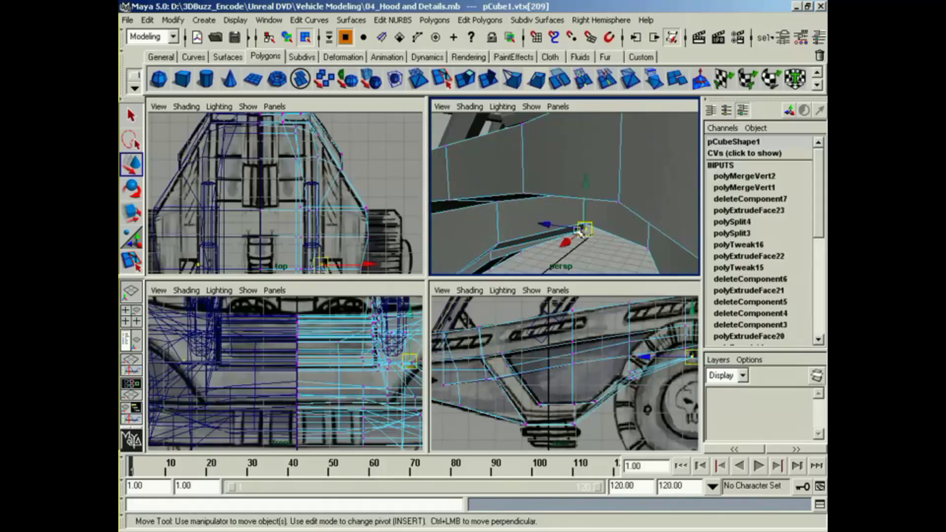
left_click(590, 240)
key("g")
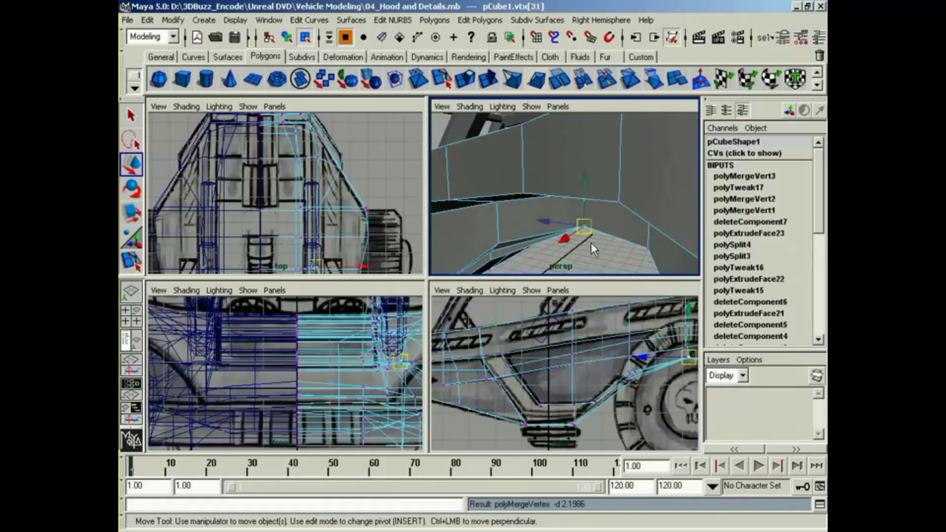
Step: Shift the vertices at the wheel arch end of the extruded rail sideways to even out the arch
left_click_drag(579, 253, 694, 236, "alt")
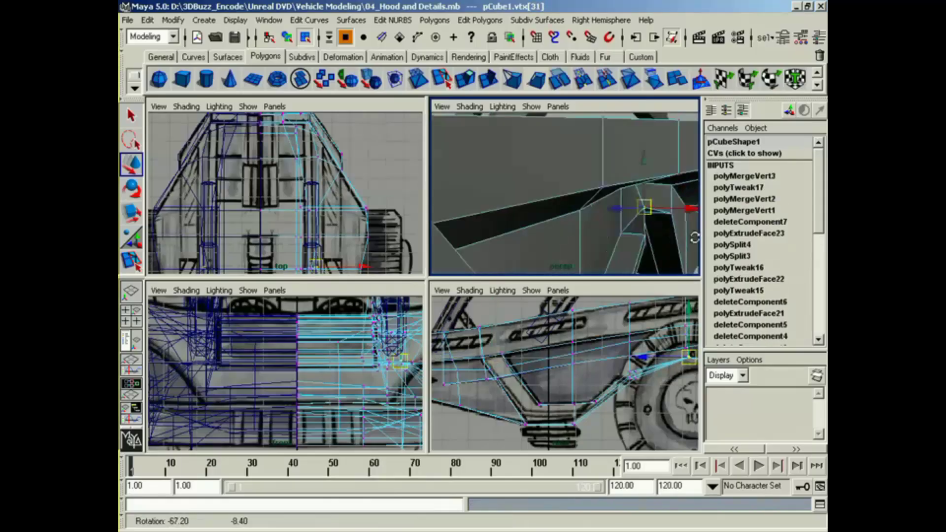
middle_click_drag(693, 236, 644, 229, "alt")
middle_click(636, 310, "alt")
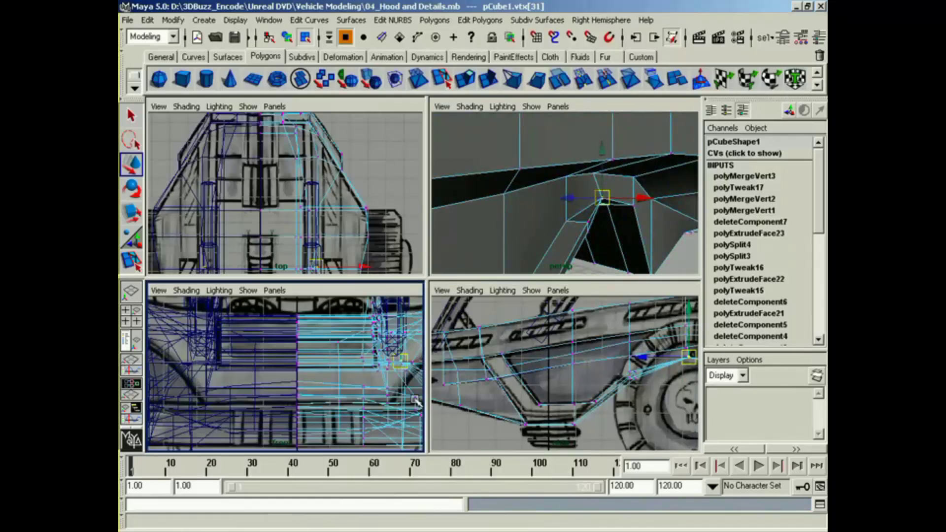
middle_click_drag(414, 398, 360, 382, "alt")
left_click_drag(324, 363, 350, 367)
left_click_drag(596, 238, 686, 249, "alt")
left_click(631, 208)
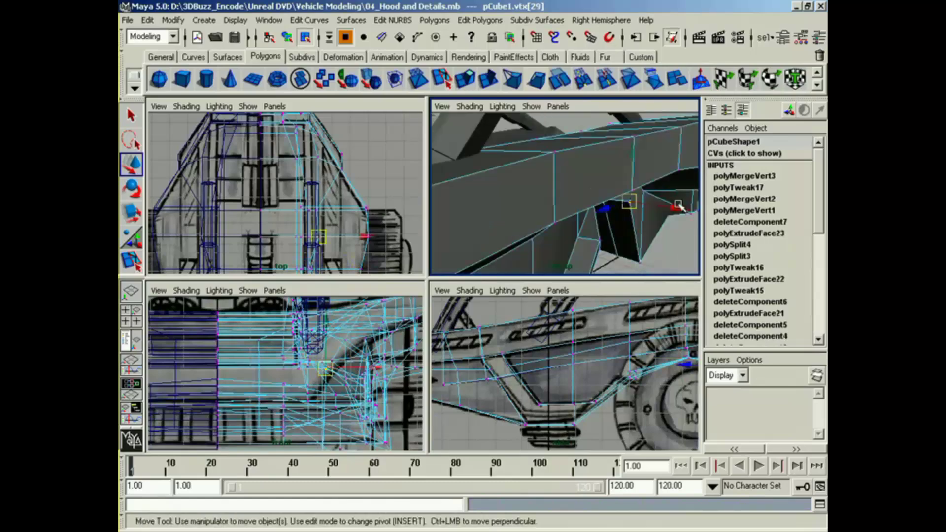
left_click_drag(679, 205, 597, 210)
Step: Select the side panel vertices ahead of the slanted strut, exclude the inner ones, and move them slightly outward
left_click(574, 192)
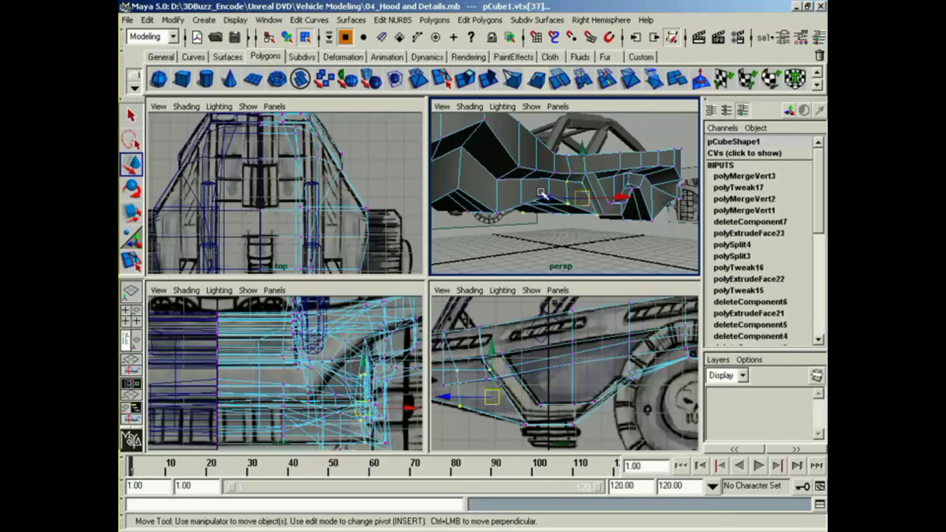
left_click_drag(583, 198, 556, 202)
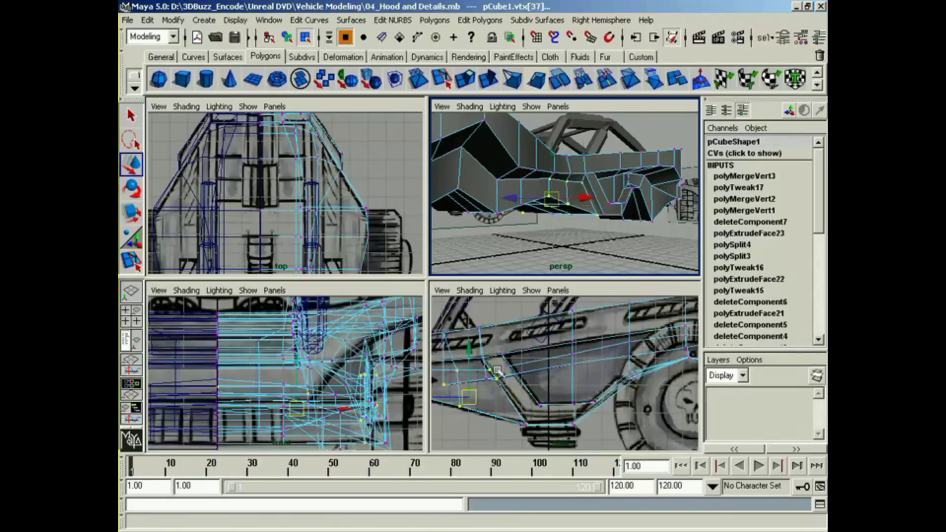
left_click_drag(195, 350, 283, 410)
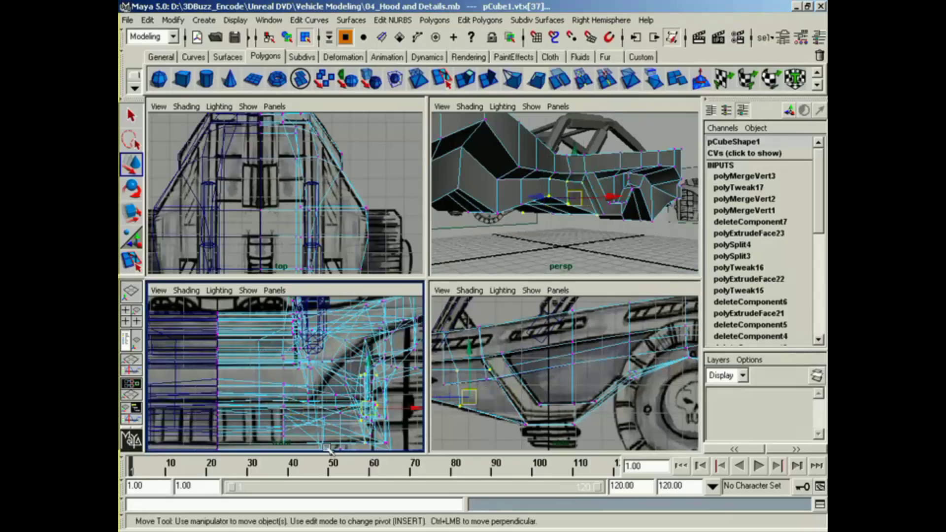
left_click_drag(551, 197, 658, 158, "alt")
left_click_drag(658, 158, 547, 221, "alt")
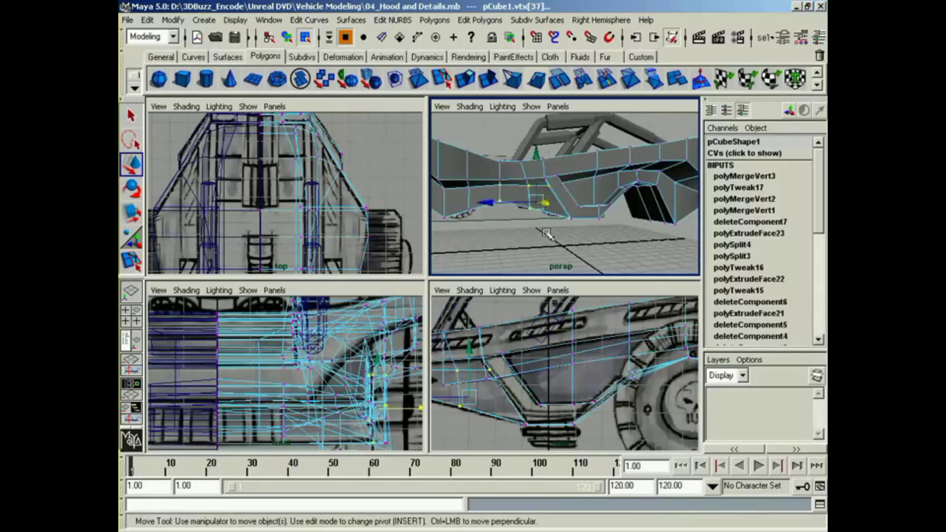
left_click(546, 233)
left_click_drag(545, 233, 523, 254, "alt")
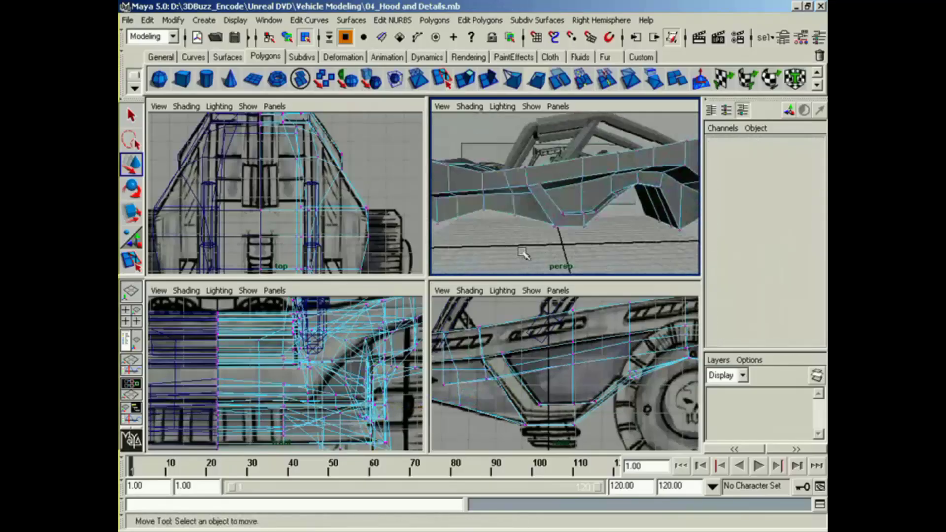
right_click_drag(523, 253, 617, 191, "alt")
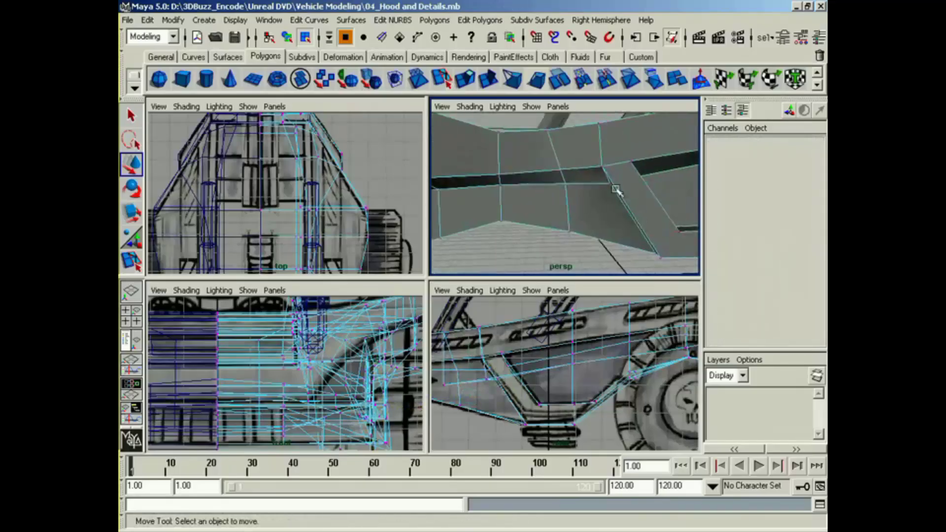
Step: Move the three side panel vertices ahead of the slanted strut up toward the rail, evening out the panel's top edge
left_click(610, 184)
left_click_drag(611, 201, 587, 185, "alt")
left_click(663, 233, "ctrl")
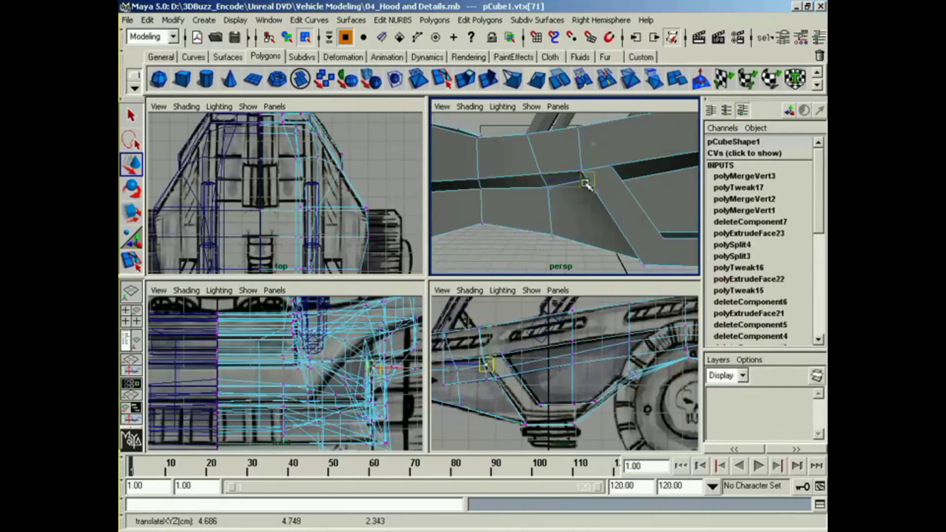
left_click(545, 185)
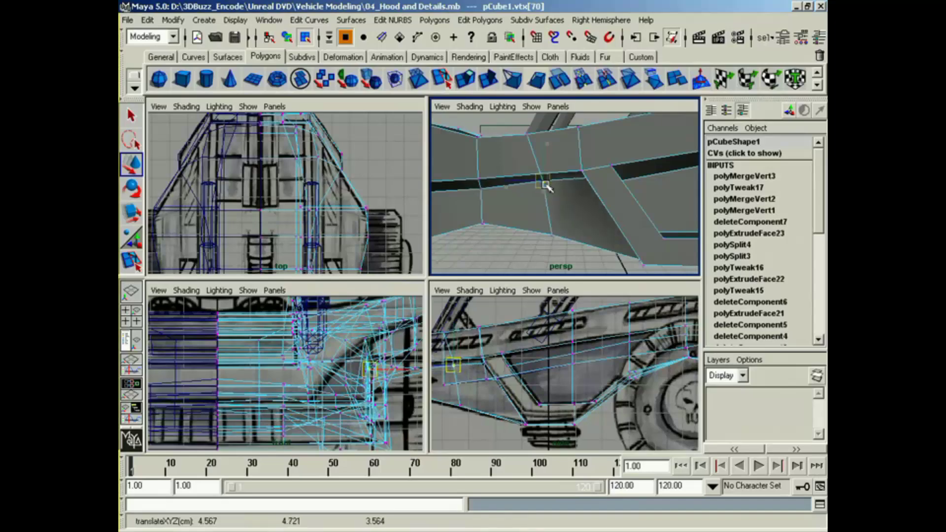
left_click(481, 189)
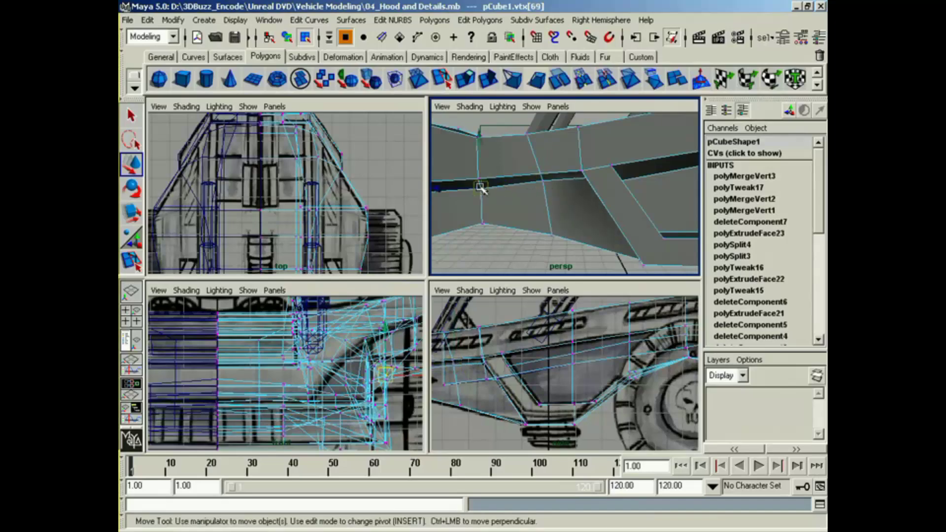
left_click_drag(481, 187, 488, 235)
Step: Adjust the side panel's top-edge vertices behind the slanted strut, raising the middle one toward the rail
left_click(466, 227)
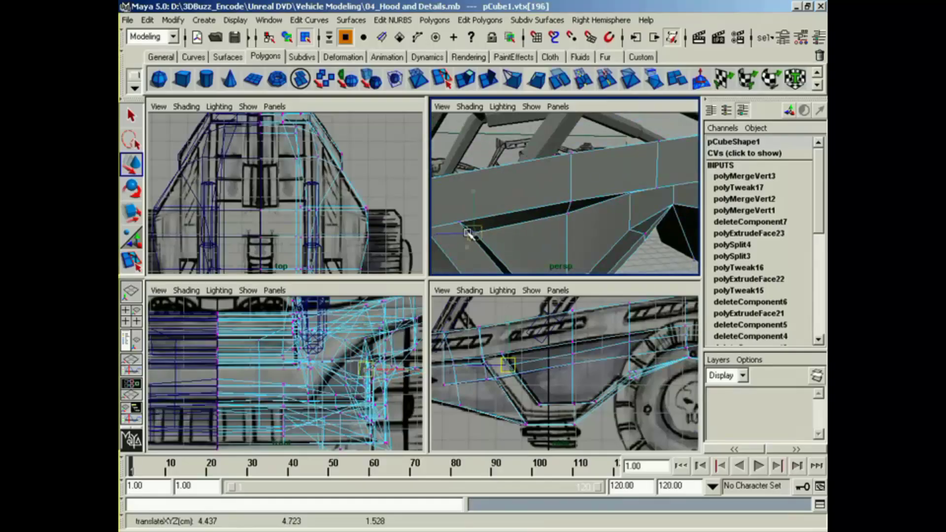
left_click(568, 218)
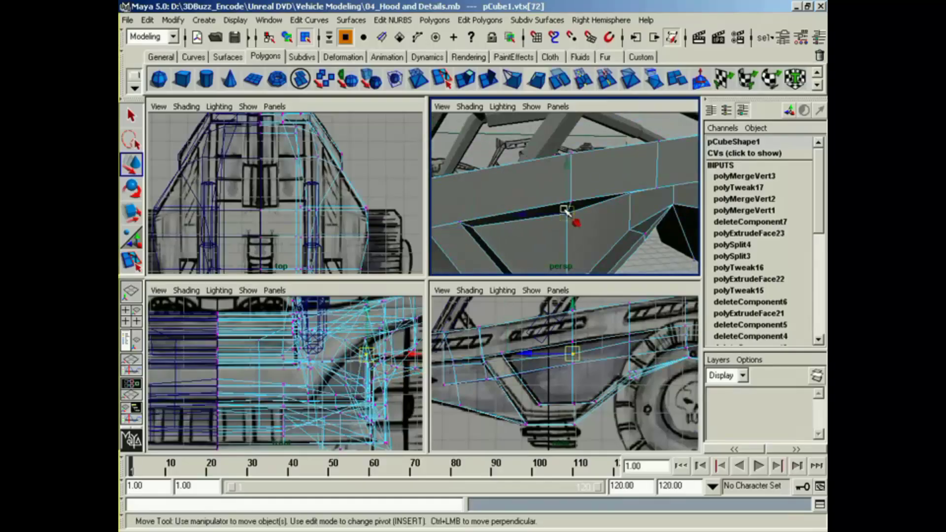
left_click_drag(565, 212, 602, 220)
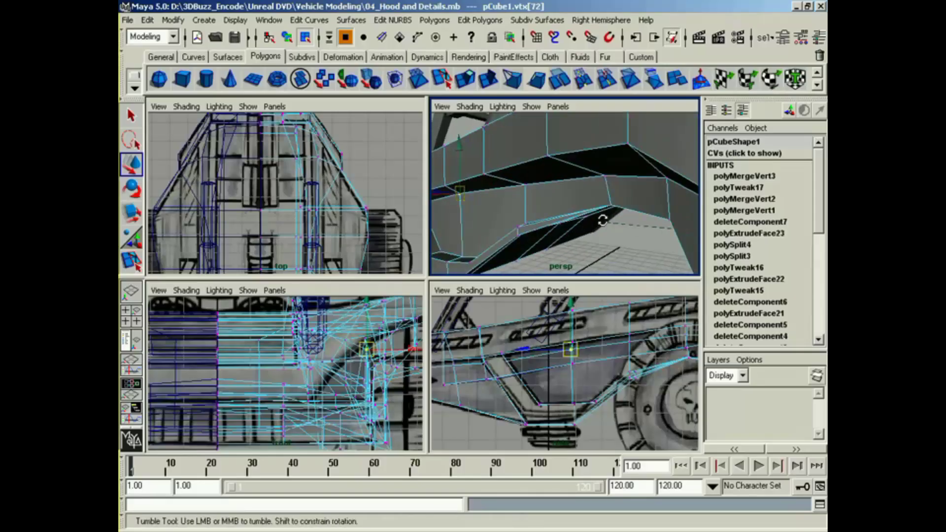
Step: Select the rear deck's corner vertex and the one beneath it and move them forward along the vehicle's length
right_click_drag(603, 220, 557, 222, "alt")
left_click_drag(557, 222, 603, 227, "alt")
right_click_drag(603, 228, 542, 242, "alt")
left_click_drag(543, 246, 513, 248, "alt")
right_click_drag(537, 247, 663, 249, "alt")
left_click_drag(616, 256, 501, 269, "alt")
left_click(591, 234)
left_click(552, 263)
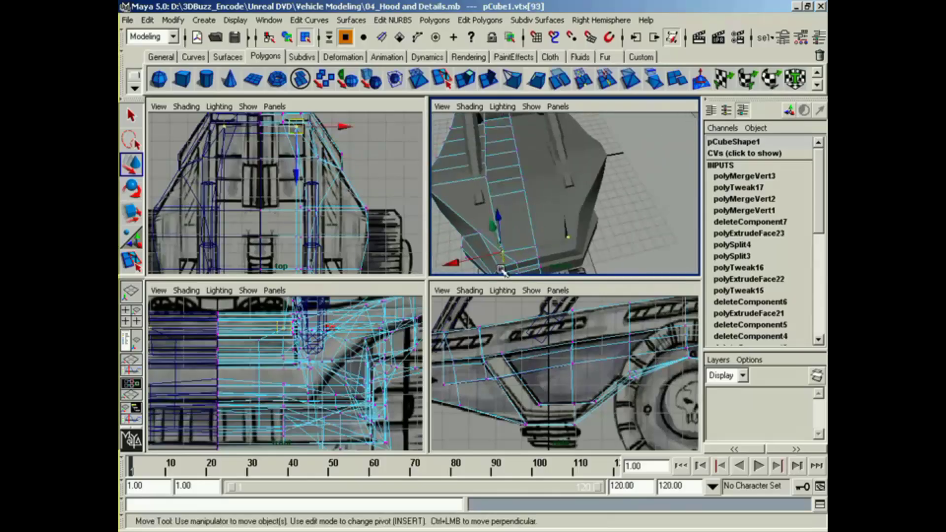
left_click_drag(503, 224, 627, 250)
middle_click_drag(627, 250, 658, 239, "alt")
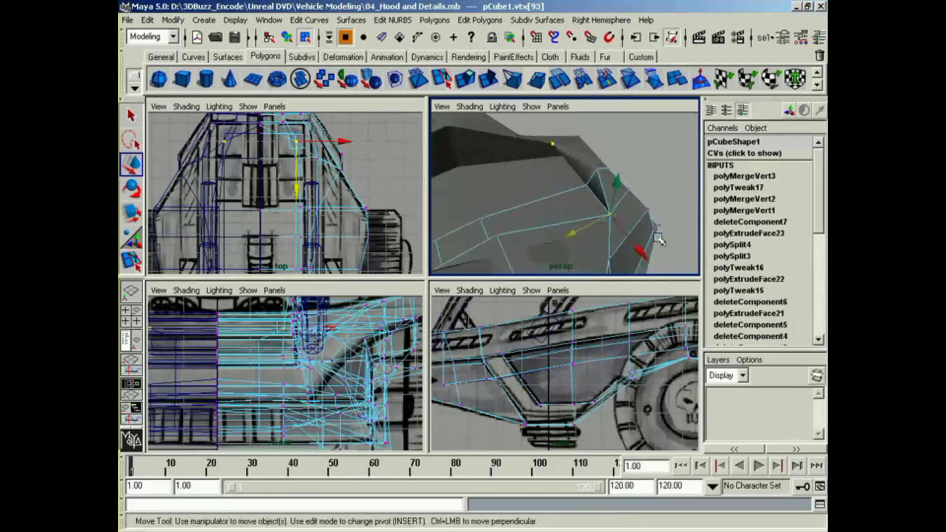
left_click_drag(658, 239, 597, 225, "alt")
Step: Move the rear deck's centreline vertex forward until it lines up with the shifted corner vertices
left_click(631, 169)
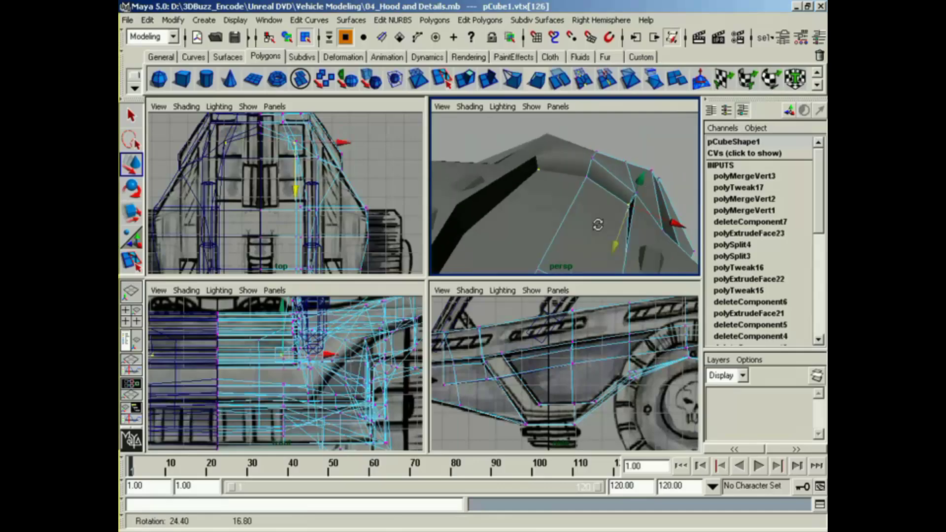
left_click(593, 168)
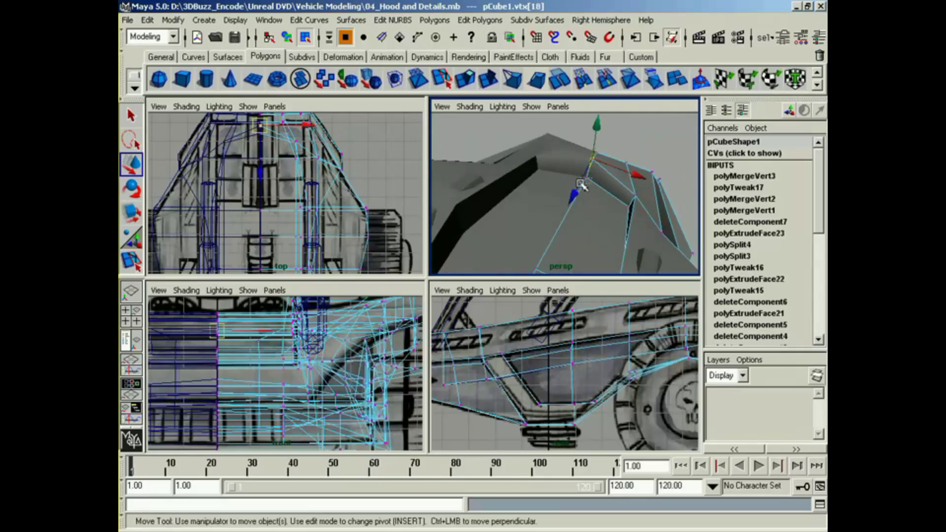
left_click_drag(581, 185, 560, 207, "alt")
Step: Raise the row of rear deck vertices to the reference profile in the side view, then fine-tune the centreline vertex
left_click(567, 187, "shift")
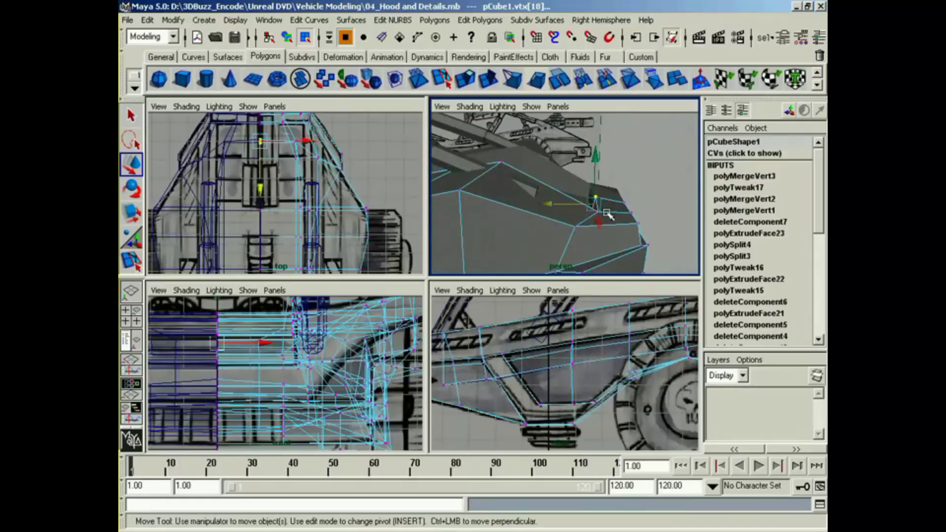
middle_click_drag(660, 369, 497, 377, "alt")
middle_click_drag(682, 387, 575, 400, "alt")
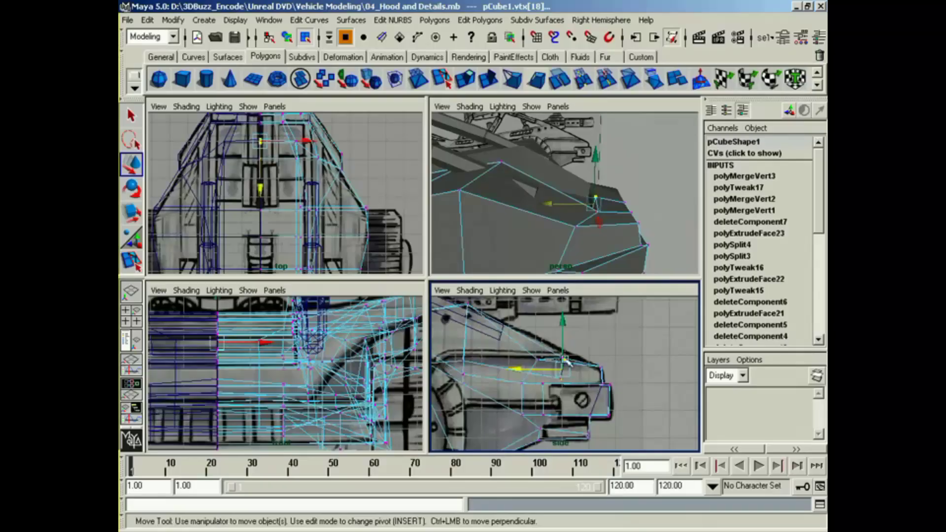
left_click_drag(566, 345, 566, 337)
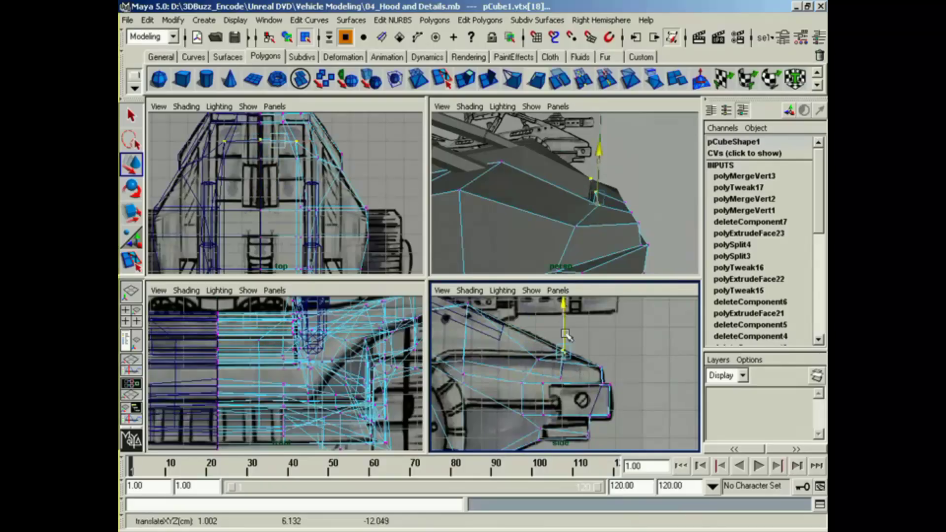
left_click_drag(630, 219, 565, 219, "alt")
left_click(589, 203)
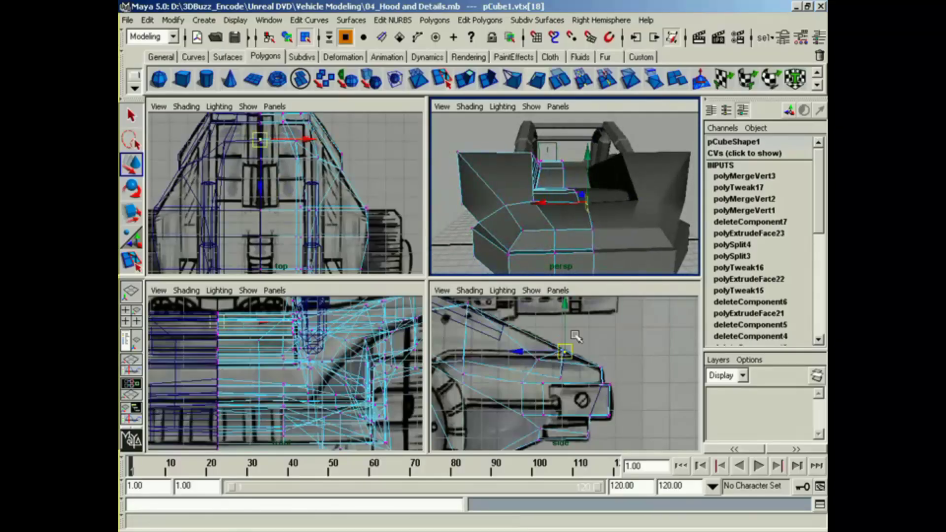
left_click(562, 350)
Step: Select the rear bumper's vertical corner edge and move it slightly outward in the top view to match the reference
mouse_move(571, 230)
left_mouse_down("alt")
mouse_move(642, 227)
mouse_move(566, 229)
mouse_move(589, 227)
mouse_move(446, 283)
mouse_move(575, 197)
left_mouse_up("alt")
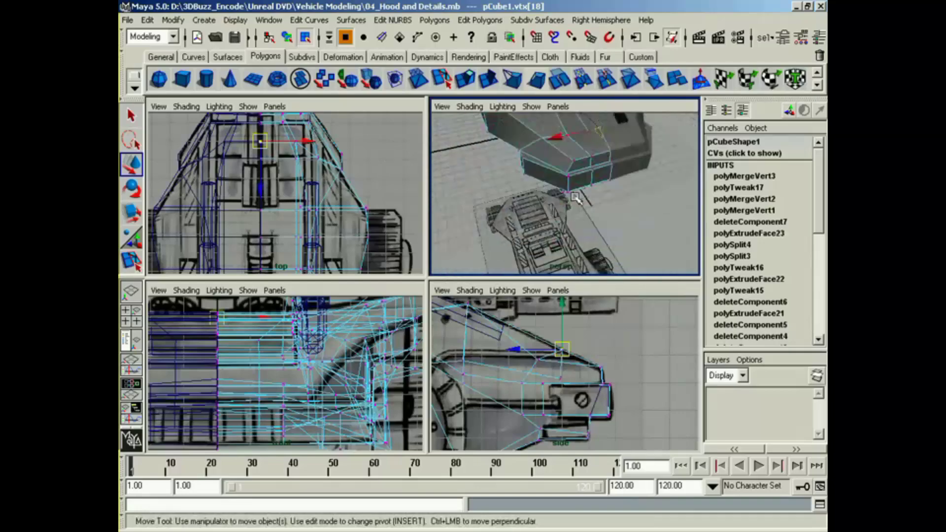
right_click_drag(568, 187, 566, 156)
left_click(566, 186)
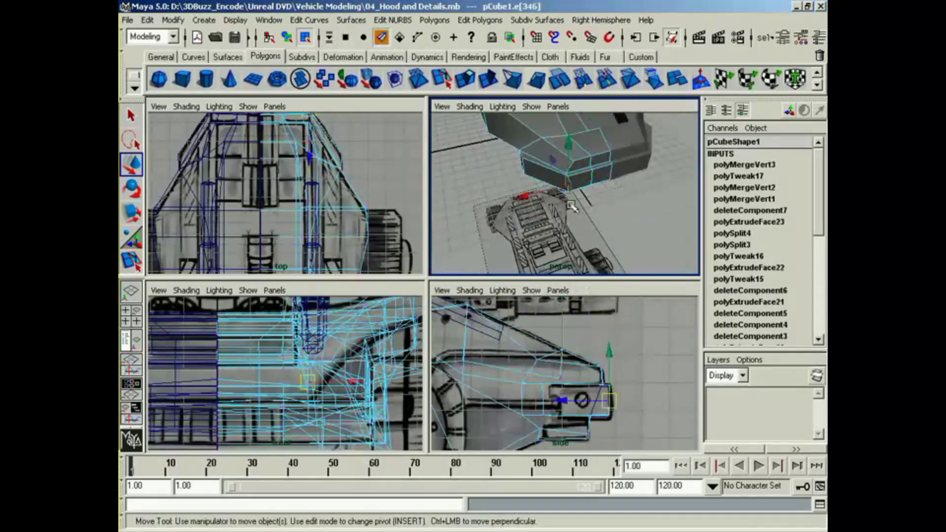
middle_click_drag(339, 357, 325, 375, "alt")
middle_click_drag(334, 178, 323, 260, "alt")
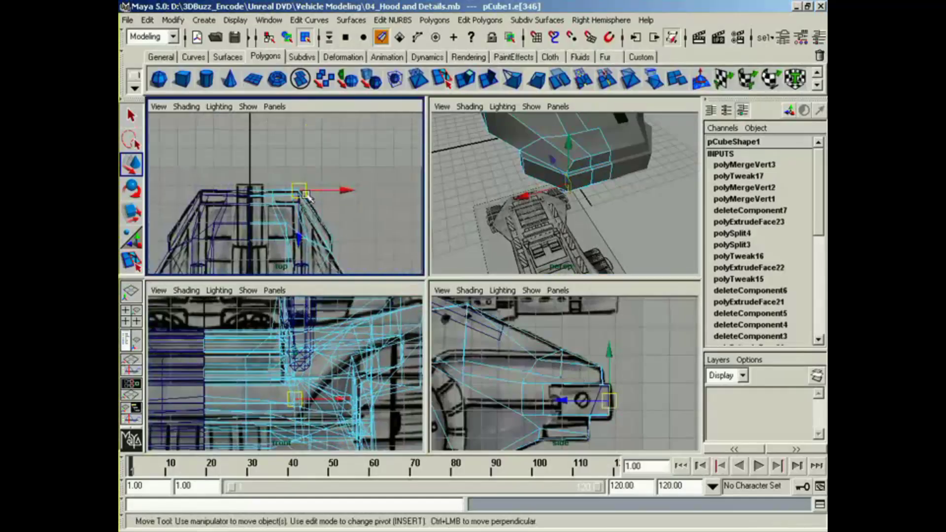
left_click_drag(303, 193, 314, 199)
Step: Select the hood's front edge above the front bumper and lower it in the side view
mouse_move(476, 190)
left_mouse_down("alt")
mouse_move(490, 207)
mouse_move(650, 170)
mouse_move(577, 194)
mouse_move(493, 197)
mouse_move(640, 190)
mouse_move(651, 206)
mouse_move(539, 206)
left_mouse_up("alt")
middle_click_drag(539, 206, 579, 184, "alt")
right_click_drag(552, 185, 598, 181, "alt")
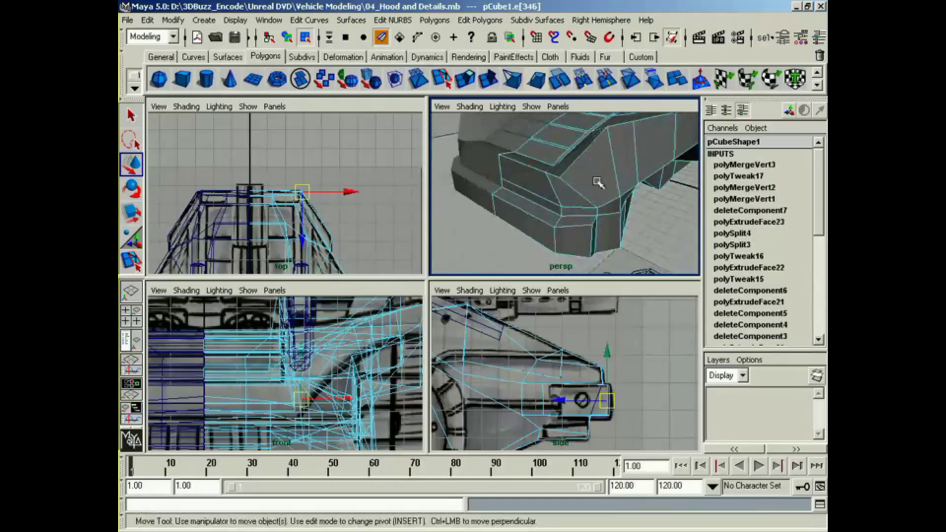
left_click_drag(597, 182, 575, 192, "alt")
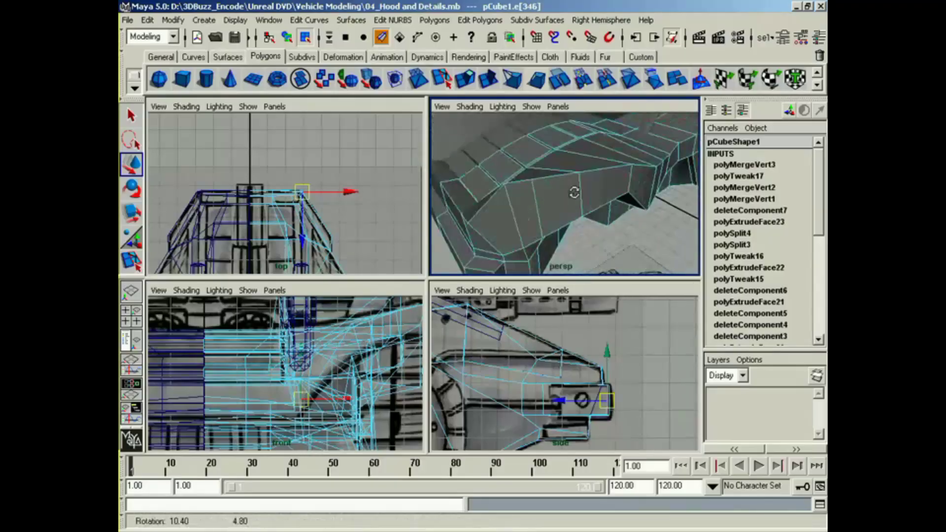
left_click(454, 203)
mouse_move(448, 313)
middle_mouse_down("alt")
mouse_move(553, 305)
mouse_move(670, 320)
middle_mouse_up("alt")
middle_click_drag(493, 350, 675, 359, "alt")
middle_click_drag(468, 370, 675, 372, "alt")
middle_click_drag(532, 376, 620, 372, "alt")
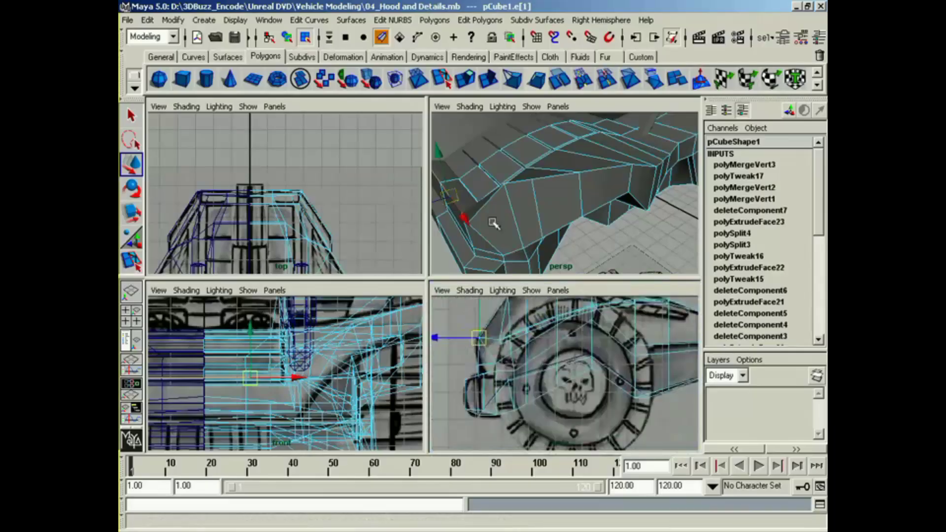
left_click_drag(493, 223, 516, 186, "alt")
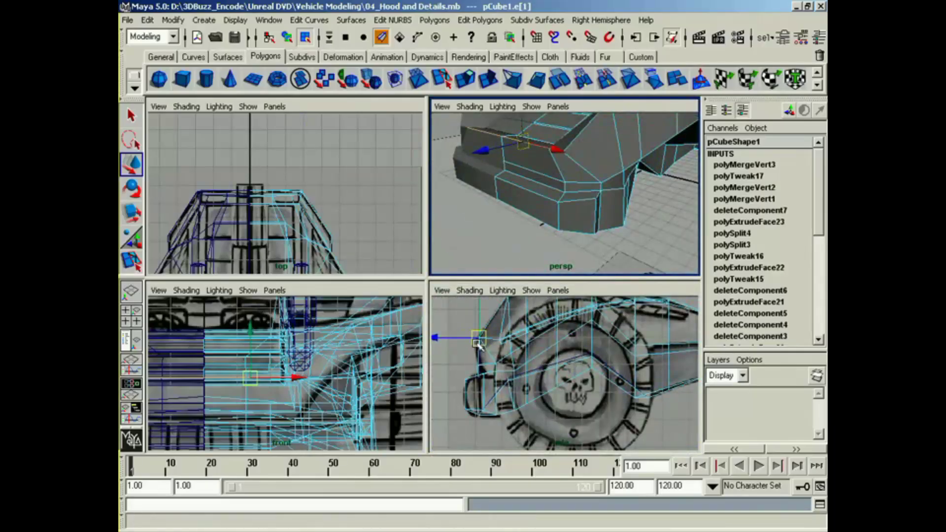
left_click_drag(478, 338, 487, 357)
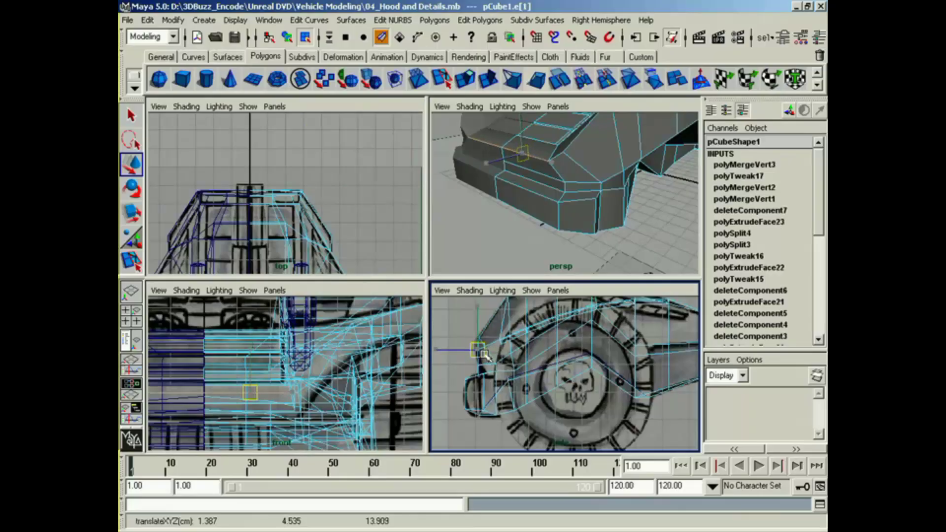
Step: Switch to vertex selection and shift the hood's front corner vertices along the vehicle's length to smooth the fender transition
left_click_drag(570, 193, 508, 202, "alt")
middle_click_drag(507, 202, 591, 185, "alt")
left_click_drag(584, 184, 610, 187, "alt")
right_click(610, 186)
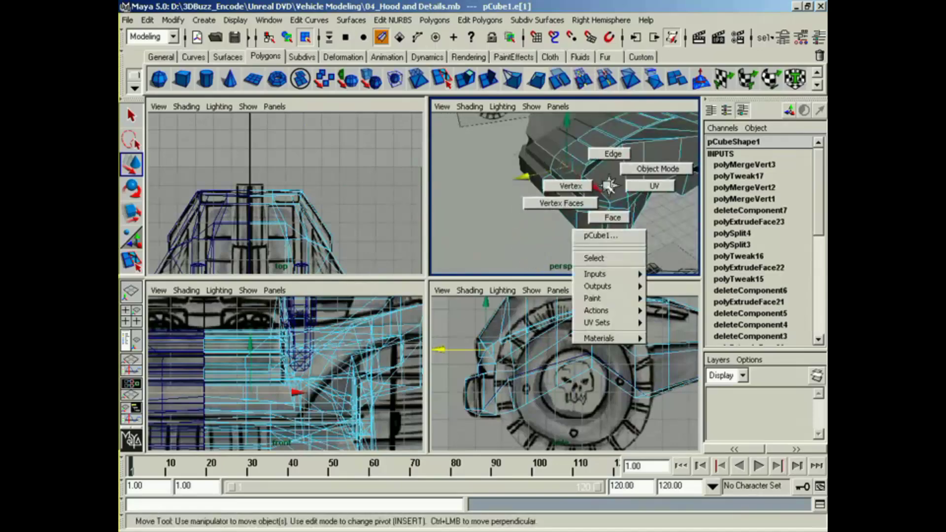
right_click_drag(610, 186, 580, 183)
left_click(585, 175)
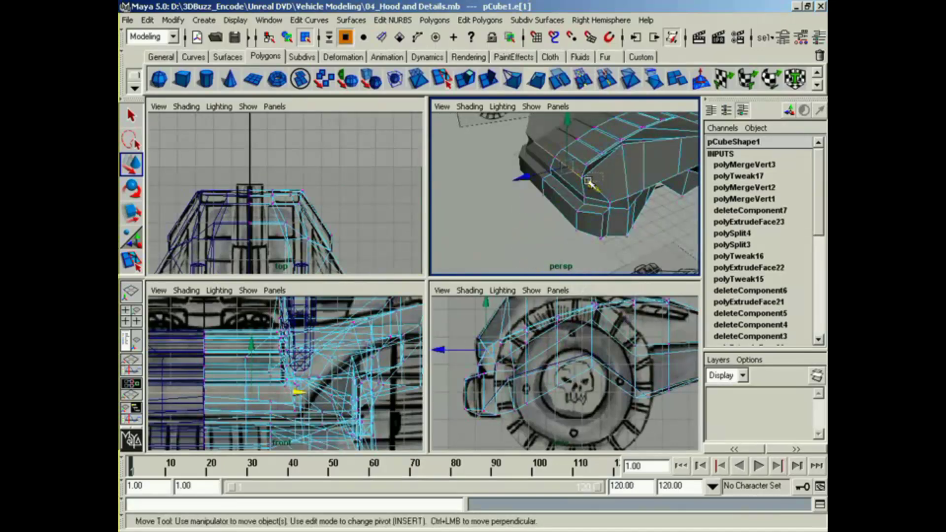
left_click_drag(583, 181, 632, 202)
middle_click_drag(632, 202, 578, 222, "alt")
left_click_drag(578, 222, 529, 203, "alt")
middle_click_drag(529, 203, 543, 218, "alt")
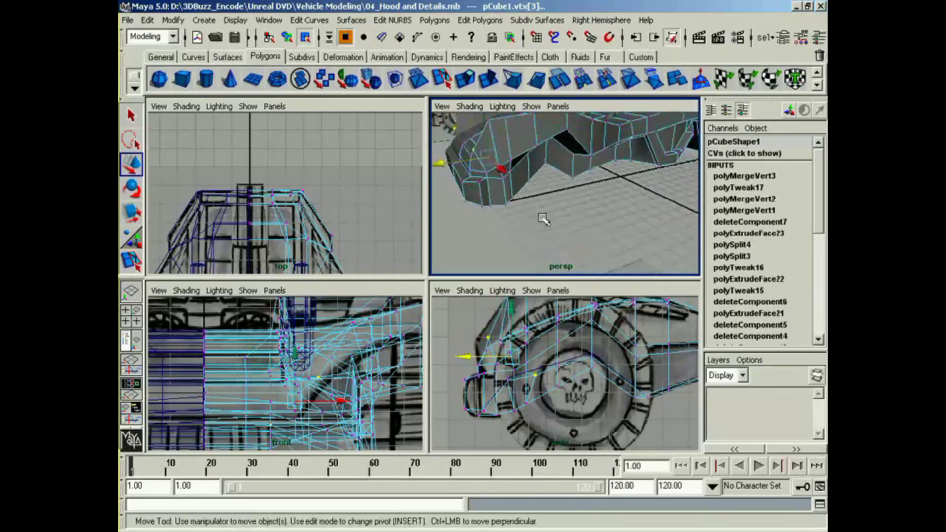
left_click_drag(544, 219, 536, 246, "alt")
Step: Raise the two lower vertices along the front wheel arch in the front view to follow the reference arch curve
middle_click_drag(403, 352, 329, 350, "alt")
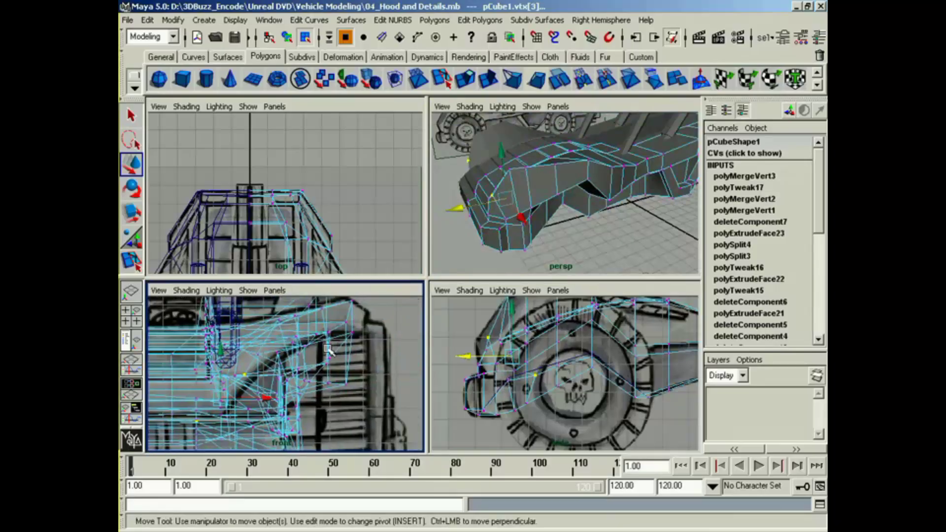
left_click(560, 194)
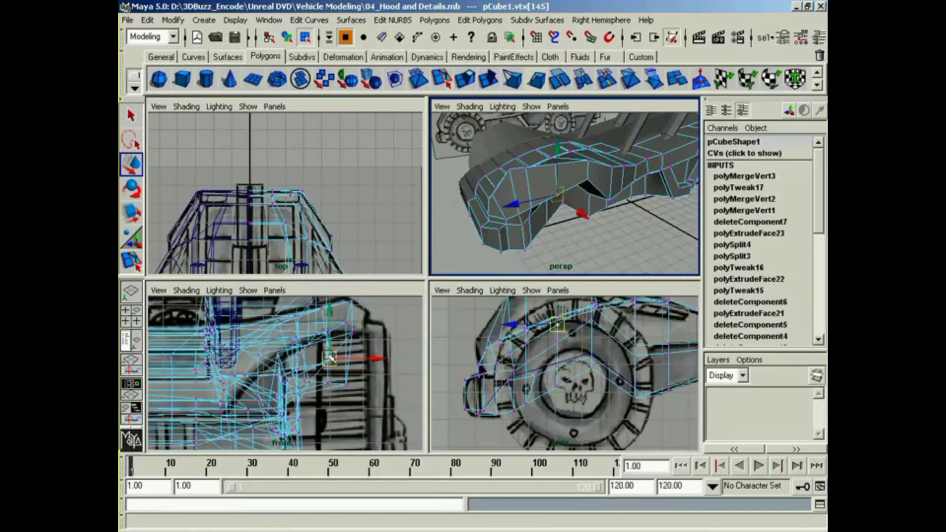
left_click_drag(329, 336, 329, 312)
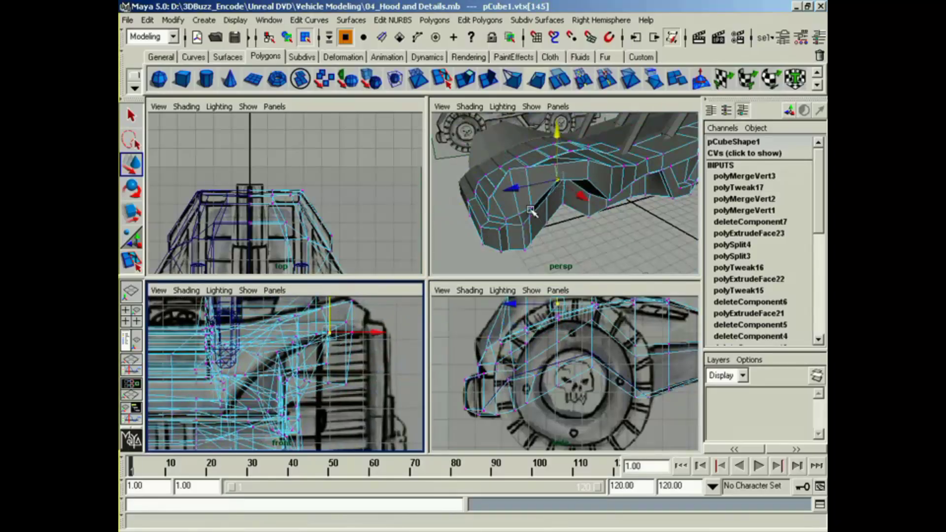
left_click(530, 212)
left_click_drag(537, 222, 556, 215, "alt")
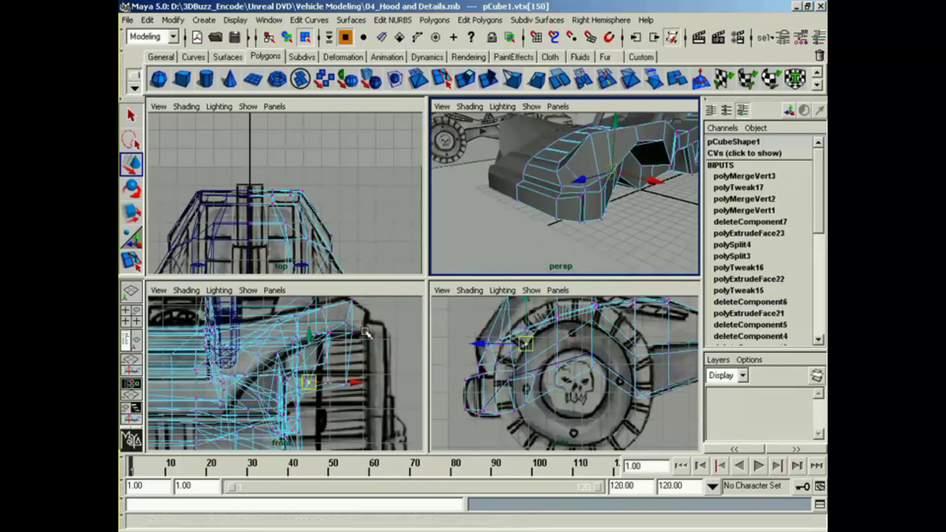
left_click_drag(307, 361, 336, 311)
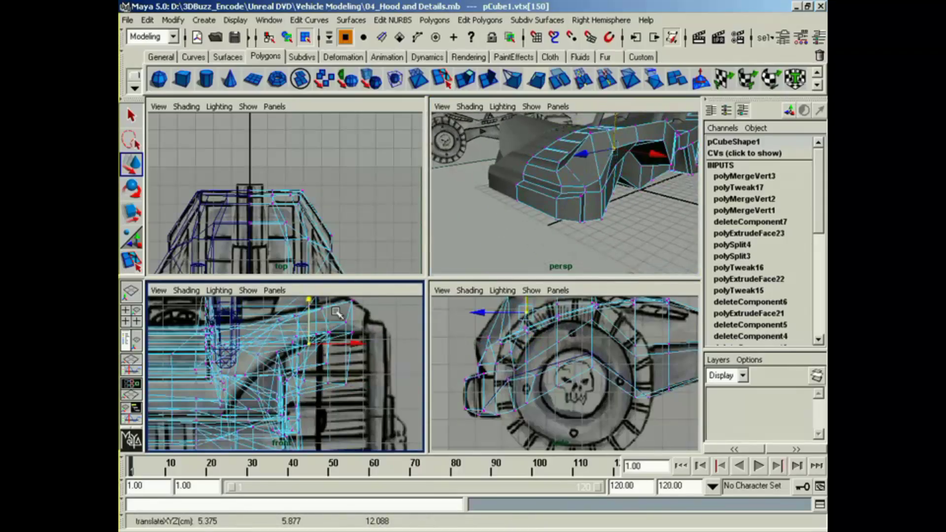
Step: Select the vertex at the front fender's top where it meets the hood and adjust its height in the front view
middle_click_drag(213, 399, 298, 387, "alt")
middle_click_drag(298, 387, 281, 394, "alt")
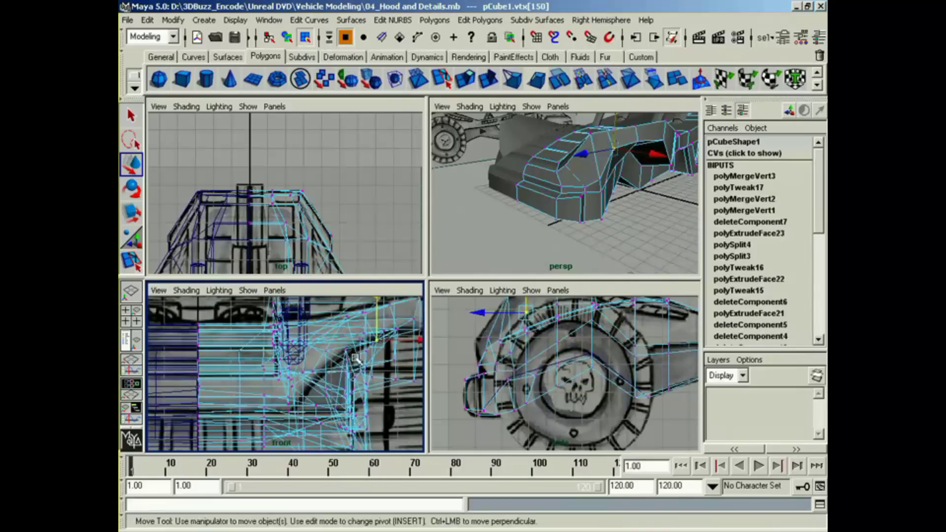
key("5")
mouse_move(356, 359)
middle_mouse_down("alt")
mouse_move(284, 358)
mouse_move(341, 340)
middle_mouse_up("alt")
key("4")
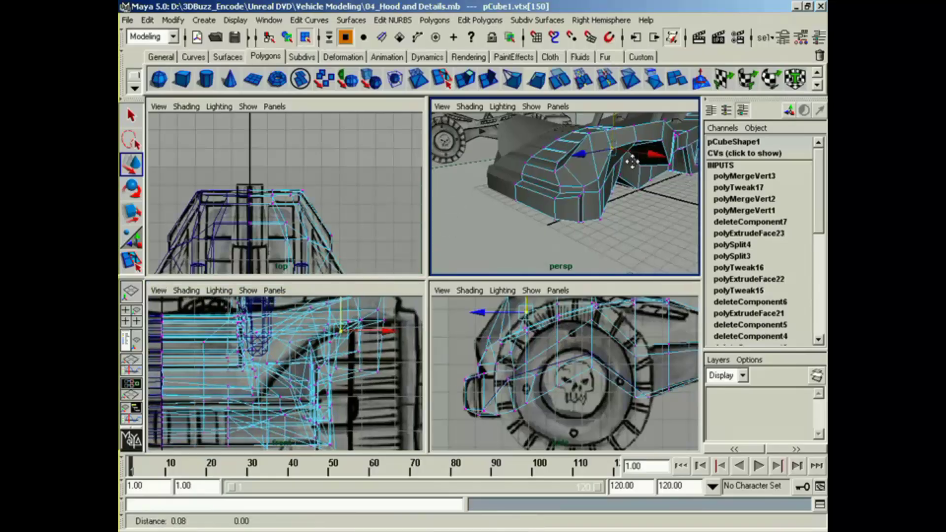
left_click_drag(436, 261, 584, 206, "alt")
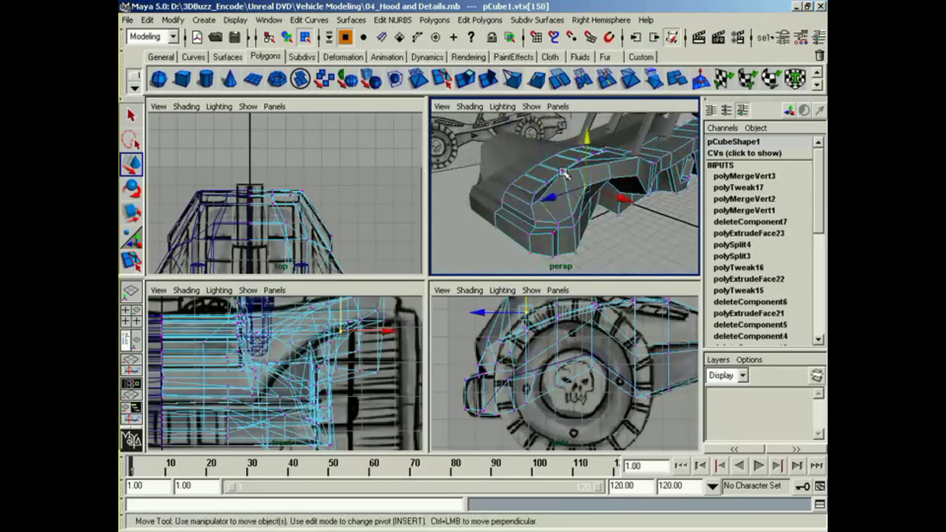
left_click(310, 322)
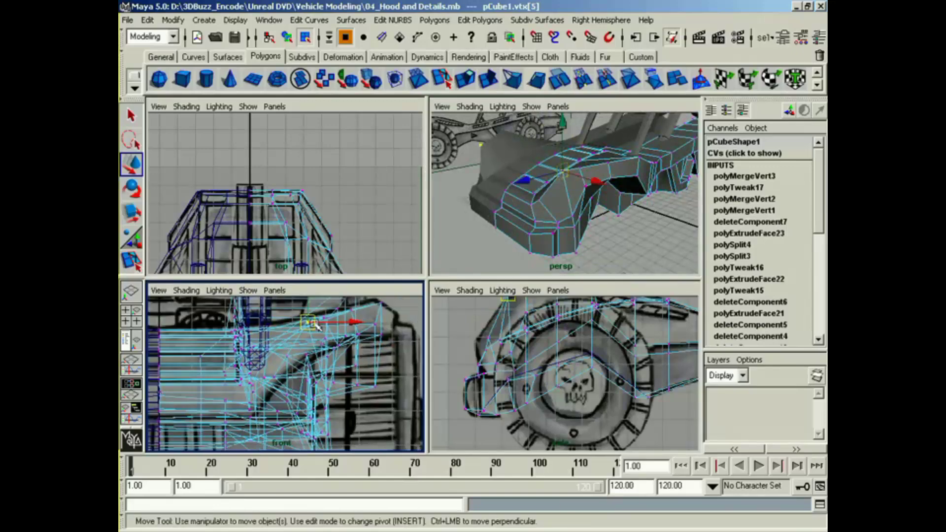
left_click_drag(307, 304, 309, 305)
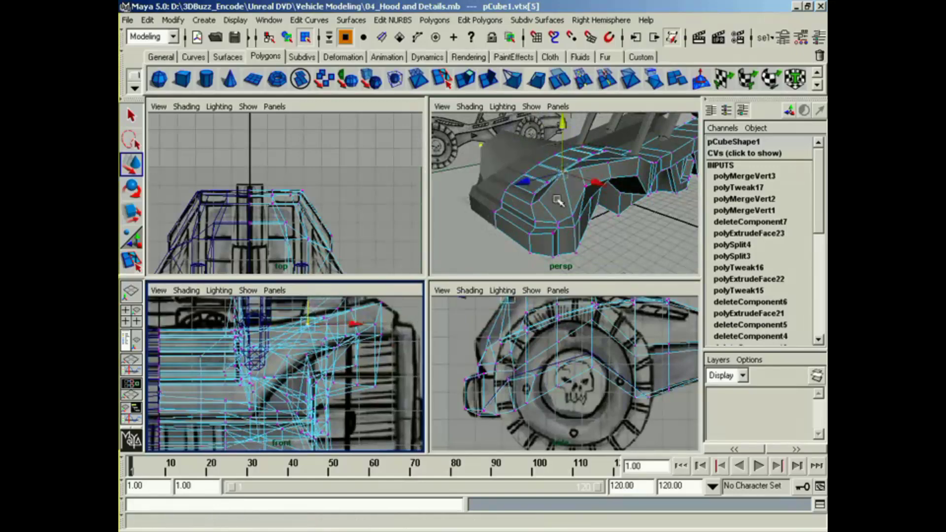
Step: Select the vertex at the front of the fender beside the wheel arch and raise it in the front view
left_click_drag(596, 221, 524, 204, "alt")
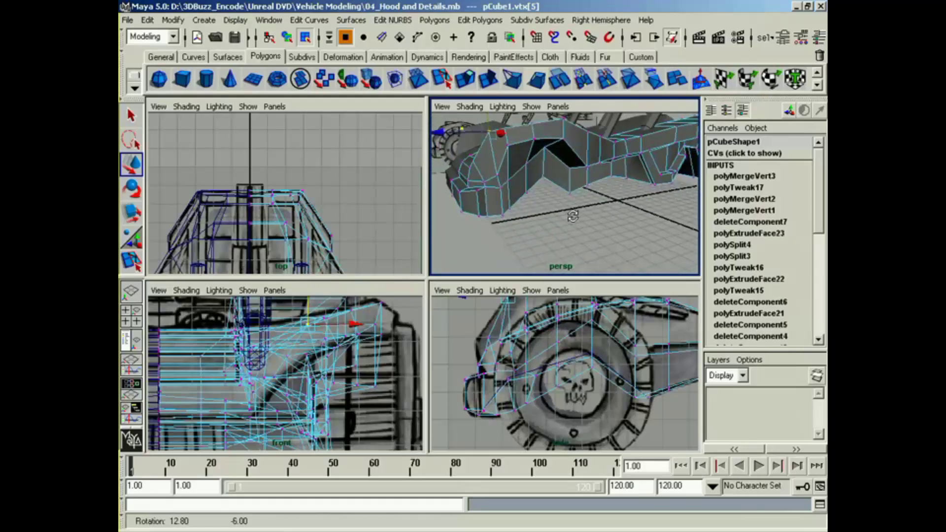
left_click(497, 175)
left_click_drag(325, 356, 329, 317)
left_click_drag(456, 214, 468, 193, "alt")
middle_click_drag(468, 193, 556, 209, "alt")
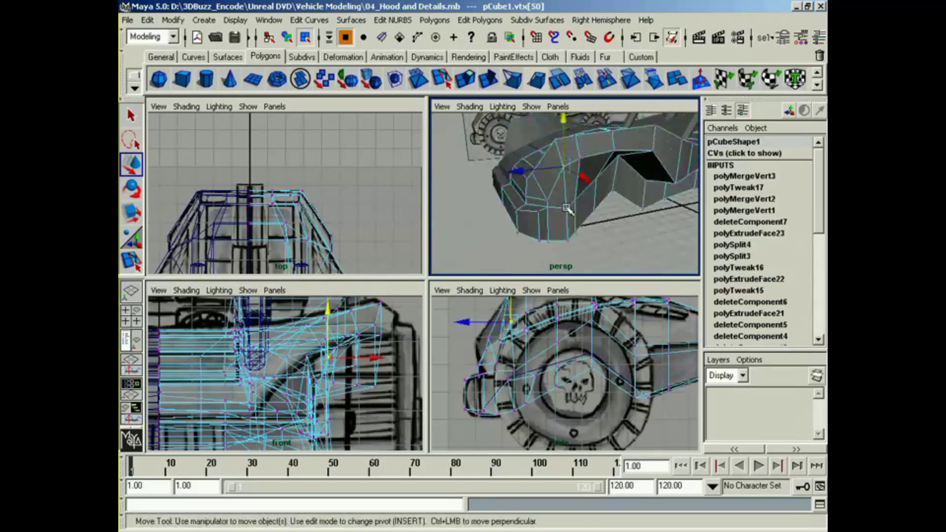
Step: Raise the vertices along the front wheel arch's inner edge to round the arch opening
left_click(567, 210)
left_click_drag(328, 400, 347, 366)
left_click_drag(560, 257, 540, 150, "alt")
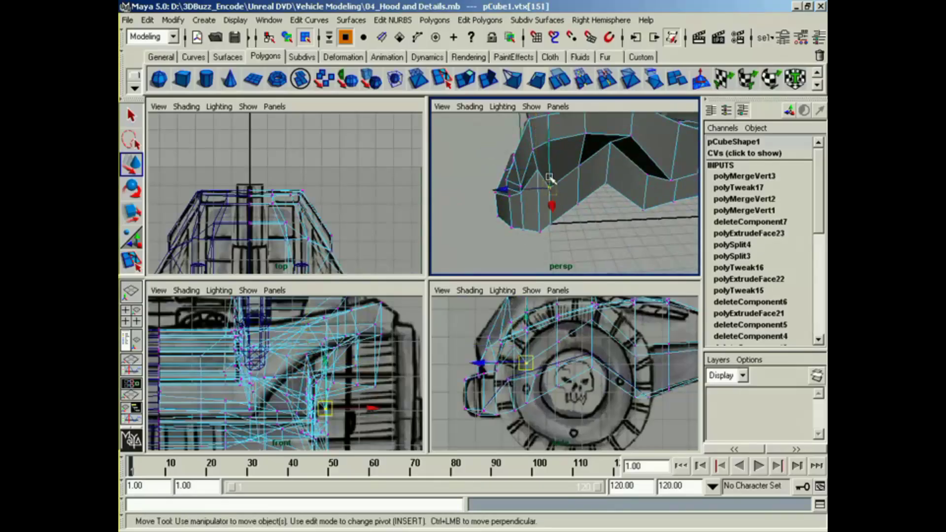
left_click(551, 160)
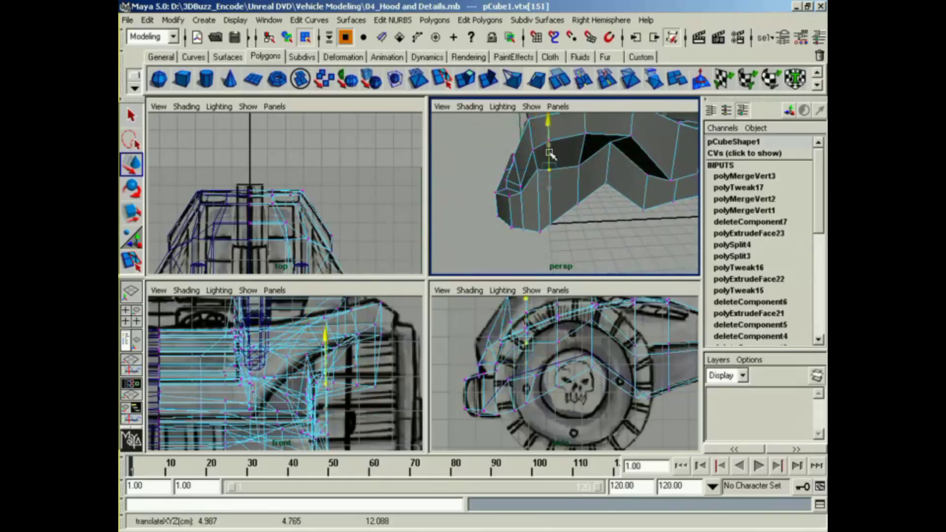
left_click(581, 165)
left_click_drag(580, 141, 581, 118)
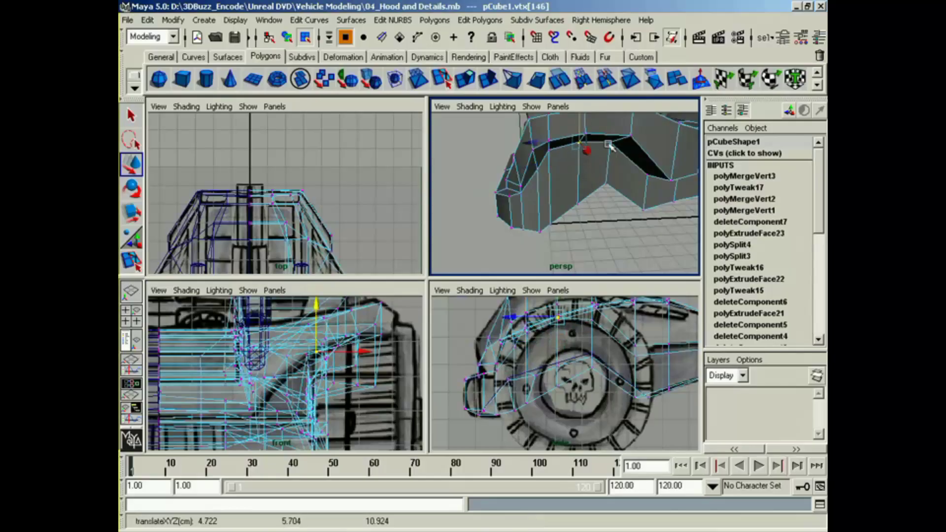
Step: Work through the remaining inner vertices of the front wheel arch and shift the inner panel's lower vertex across the vehicle's width
left_click_drag(609, 145, 636, 160, "alt")
middle_click_drag(635, 160, 644, 146, "alt")
left_click_drag(644, 146, 613, 168, "alt")
middle_click_drag(613, 167, 608, 159, "alt")
left_click_drag(607, 159, 547, 188, "alt")
left_click(537, 211, "shift")
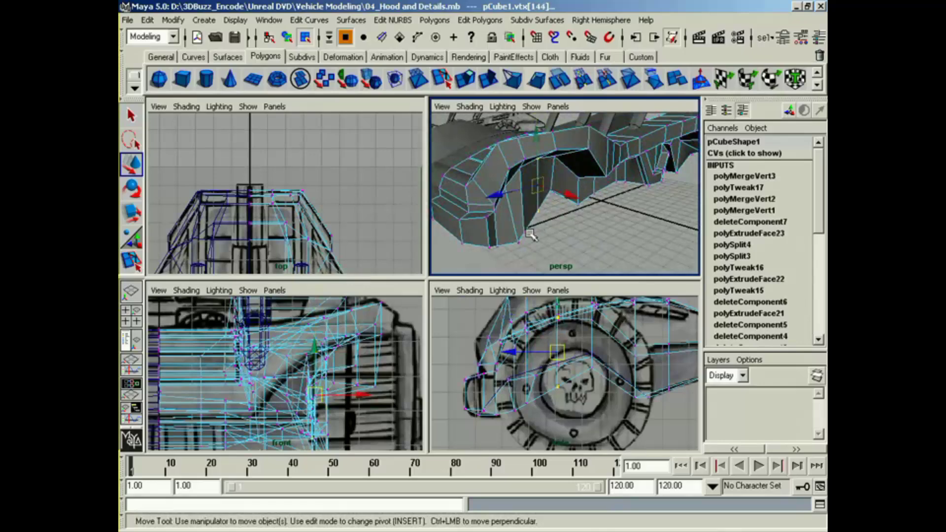
left_click(526, 234)
left_click_drag(505, 238, 500, 218, "alt")
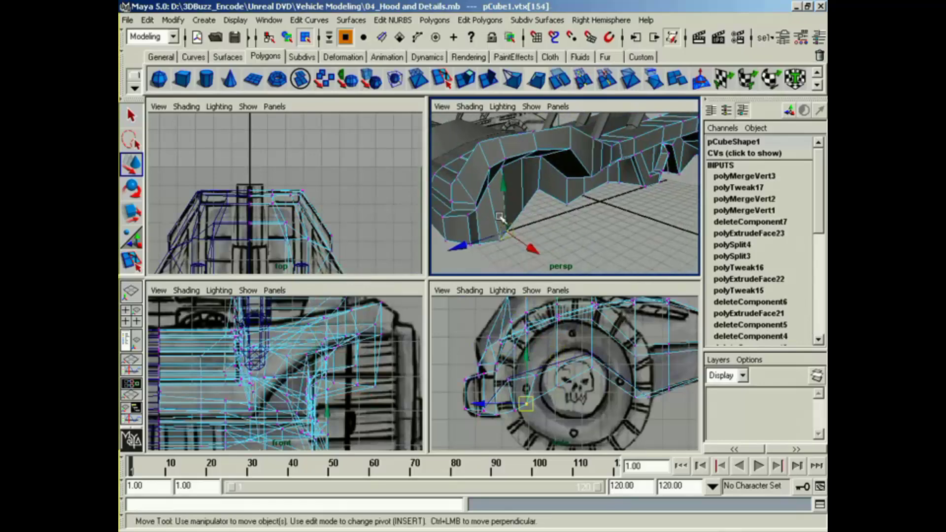
left_click(506, 169)
mouse_move(506, 169)
left_mouse_down("alt")
mouse_move(500, 216)
mouse_move(520, 232)
mouse_move(533, 223)
mouse_move(535, 235)
mouse_move(484, 236)
mouse_move(544, 226)
mouse_move(609, 201)
mouse_move(661, 231)
left_mouse_up("alt")
left_click(604, 183)
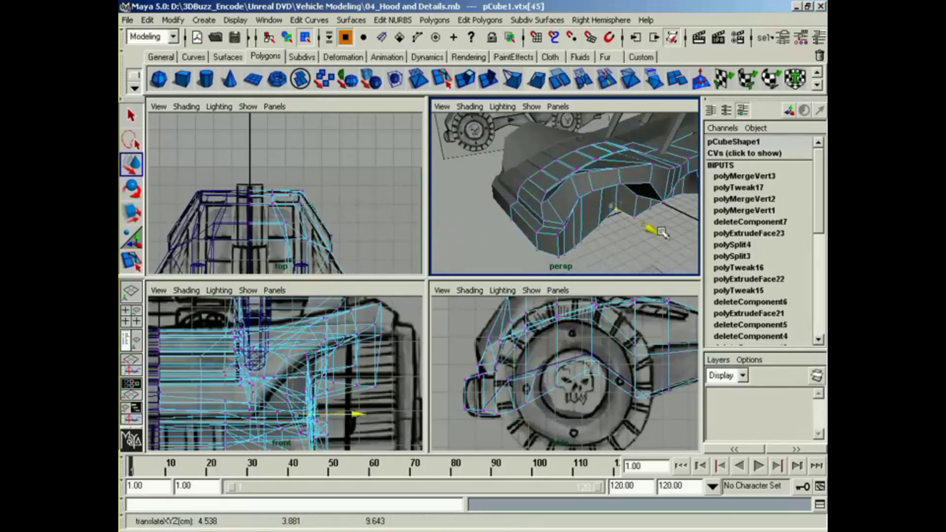
Step: Deselect the body and examine the reshaped hood, front fender and wheel arch from several angles
left_click_drag(586, 238, 650, 243, "alt")
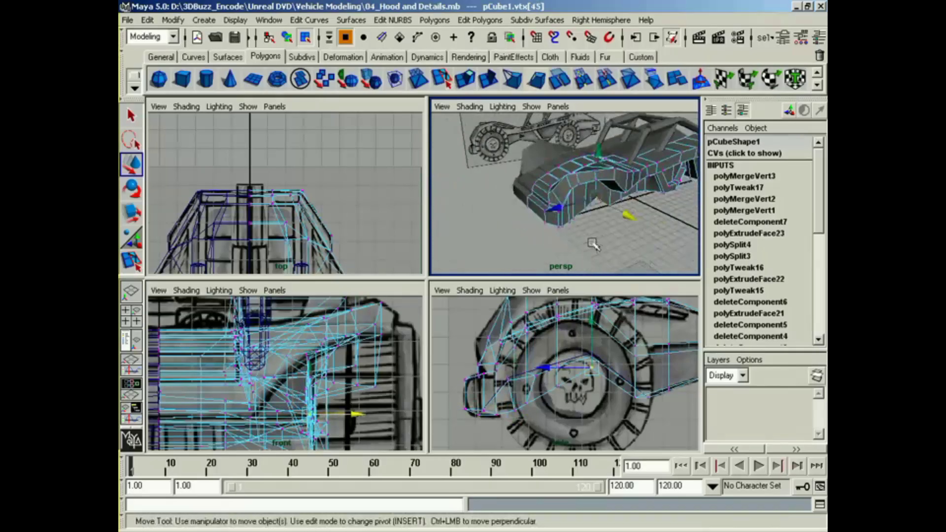
left_click_drag(592, 243, 696, 232, "alt")
middle_click_drag(604, 220, 657, 220, "alt")
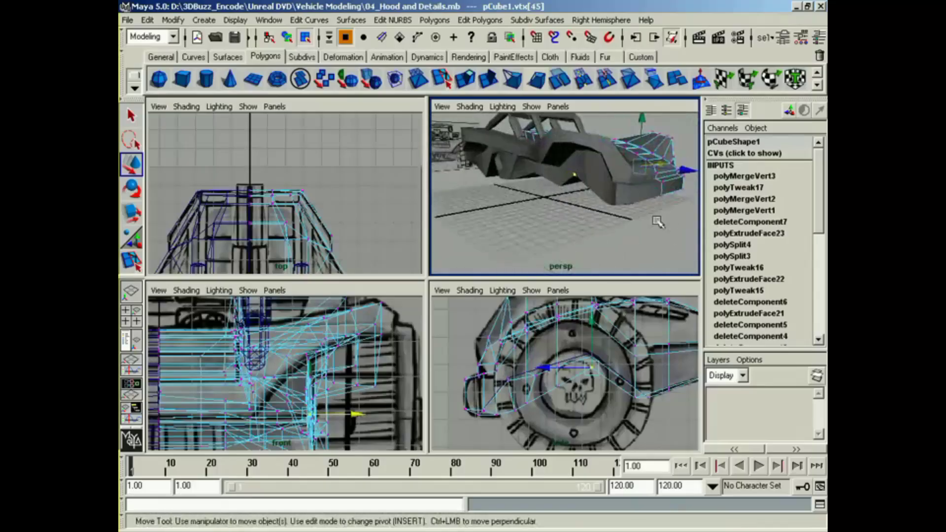
left_click_drag(657, 220, 567, 231, "alt")
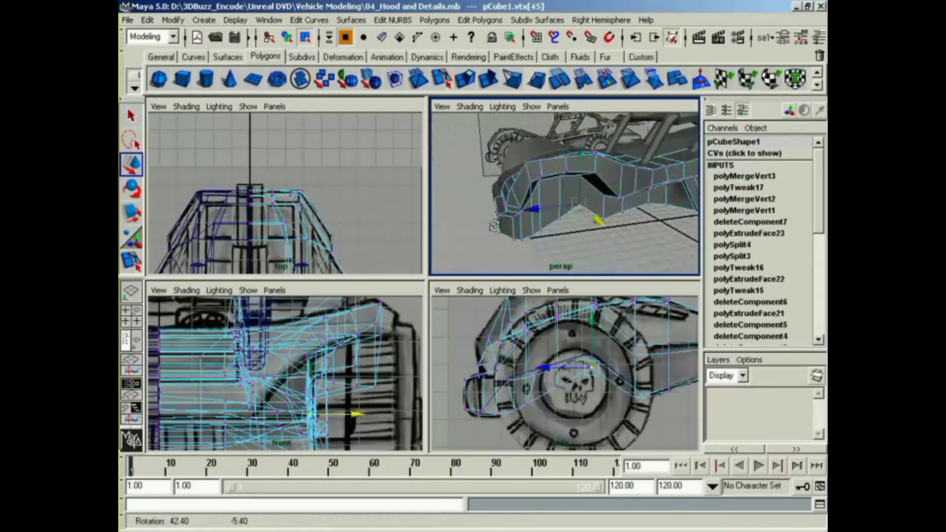
right_click_drag(571, 219, 576, 225, "alt")
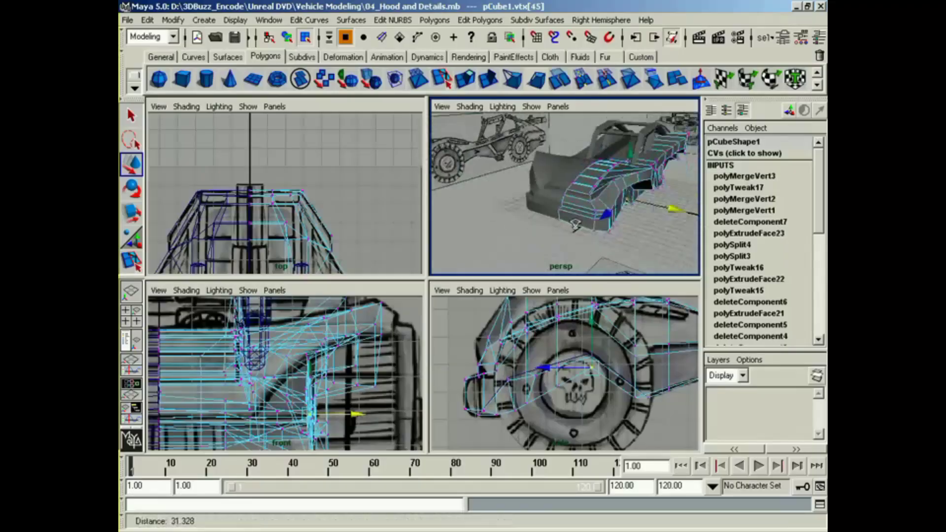
left_click_drag(526, 215, 450, 238, "alt")
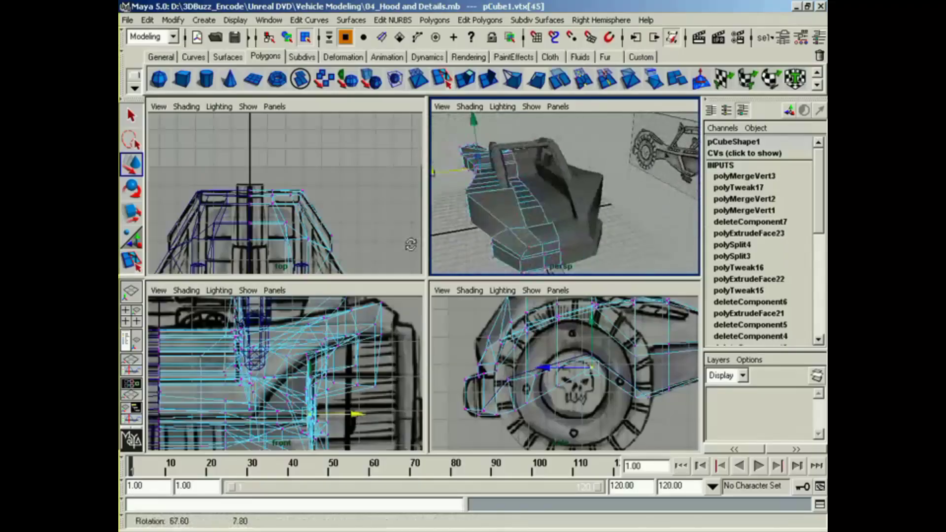
left_click_drag(576, 240, 604, 238, "alt")
left_click_drag(547, 230, 599, 222, "alt")
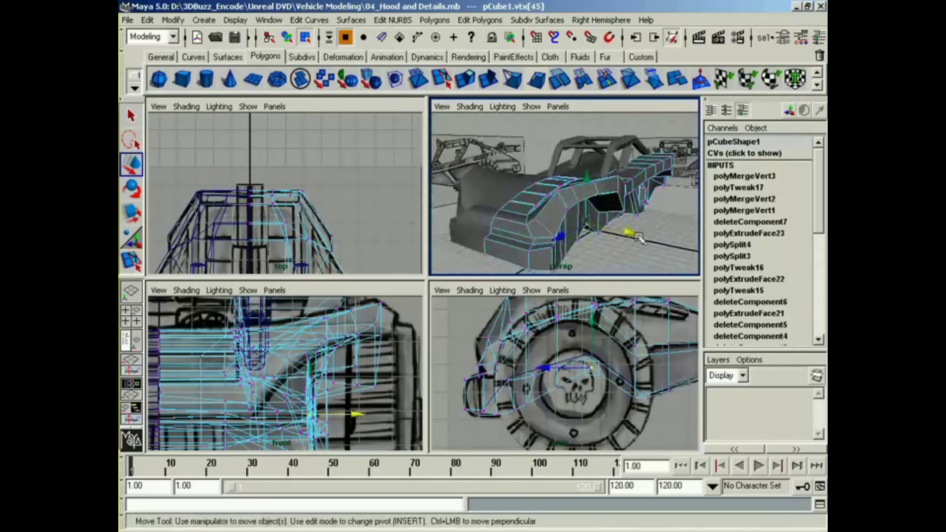
right_click_drag(583, 193, 576, 263)
left_click(615, 258)
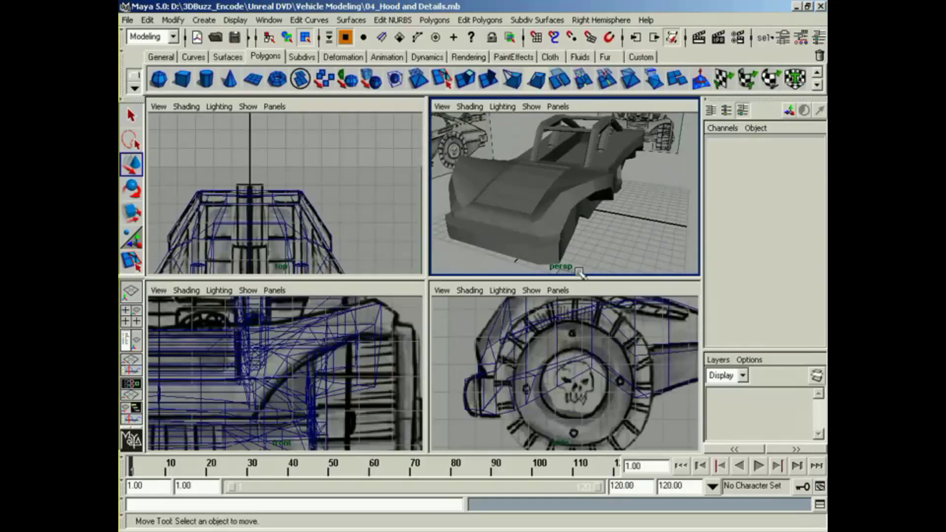
right_click_drag(621, 257, 593, 256, "alt")
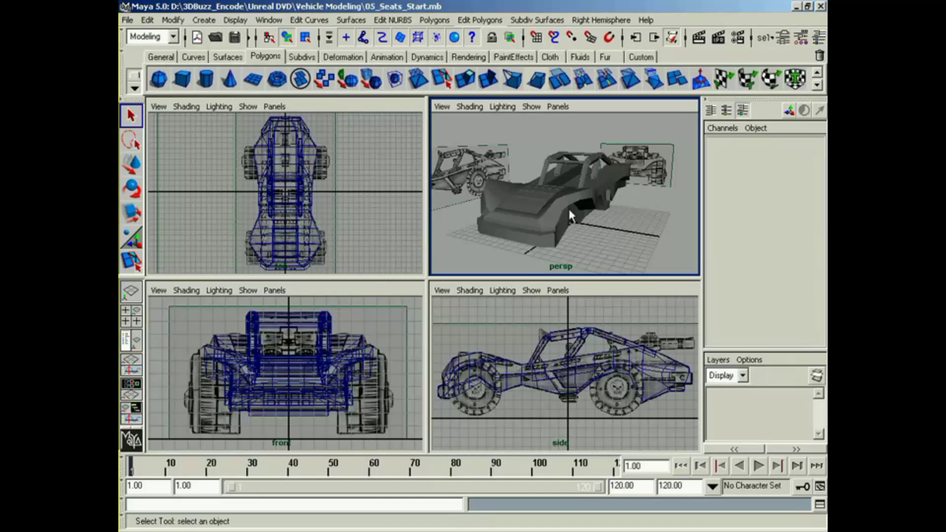
Step: Create a polygon cylinder at the origin for the detail at the roll cage's front upper corner
left_click_drag(567, 206, 612, 232, "alt")
right_click_drag(611, 231, 630, 240, "alt")
middle_click_drag(631, 241, 625, 253, "alt")
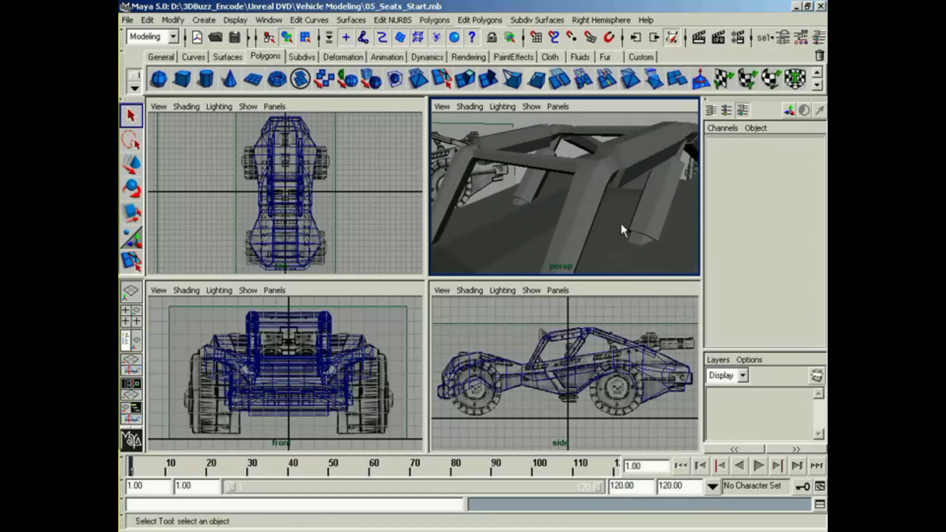
middle_click_drag(503, 351, 482, 361, "alt")
right_click_drag(483, 361, 507, 365, "alt")
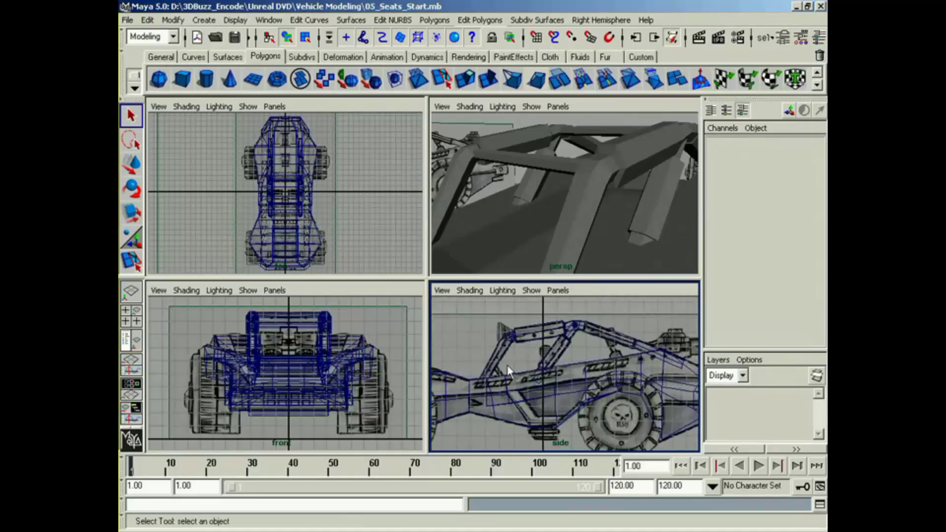
middle_click_drag(506, 365, 519, 322, "alt")
left_click(205, 79)
middle_click_drag(564, 378, 558, 397, "alt")
key("w")
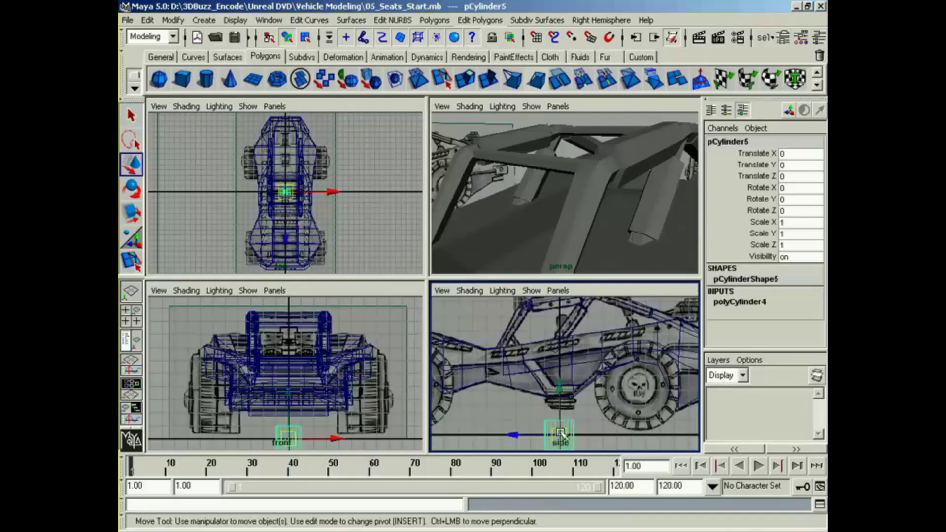
Step: Move the cylinder up to the roll cage's front upper joint, at Translate Y 8.949 and Translate Z 2.847
left_click_drag(560, 435, 517, 316)
middle_click_drag(517, 317, 521, 373, "alt")
right_click_drag(492, 377, 524, 395, "alt")
middle_click_drag(525, 396, 575, 413, "alt")
right_click_drag(575, 412, 631, 412, "alt")
left_click_drag(538, 391, 540, 364)
Step: Rotate the cylinder to lie along the vehicle's length and set its Rotate X to 90
key("e")
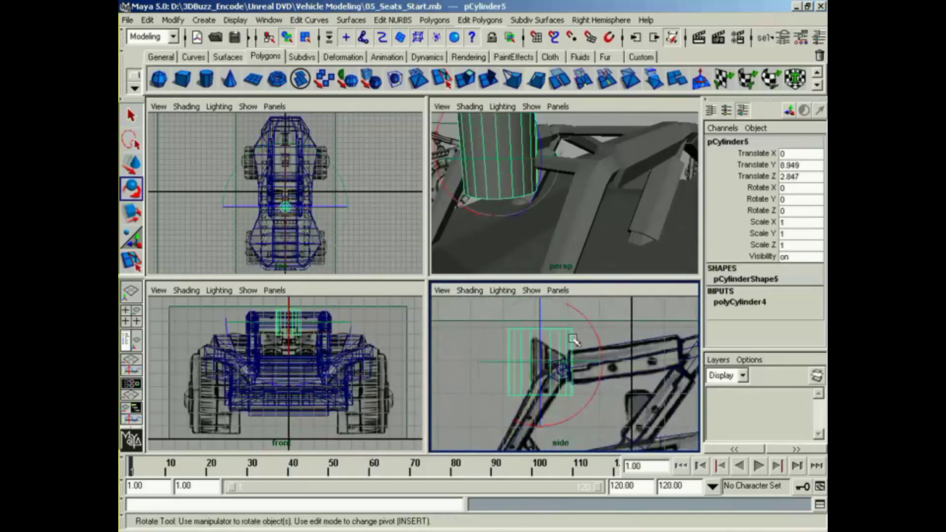
left_click_drag(594, 325, 589, 397)
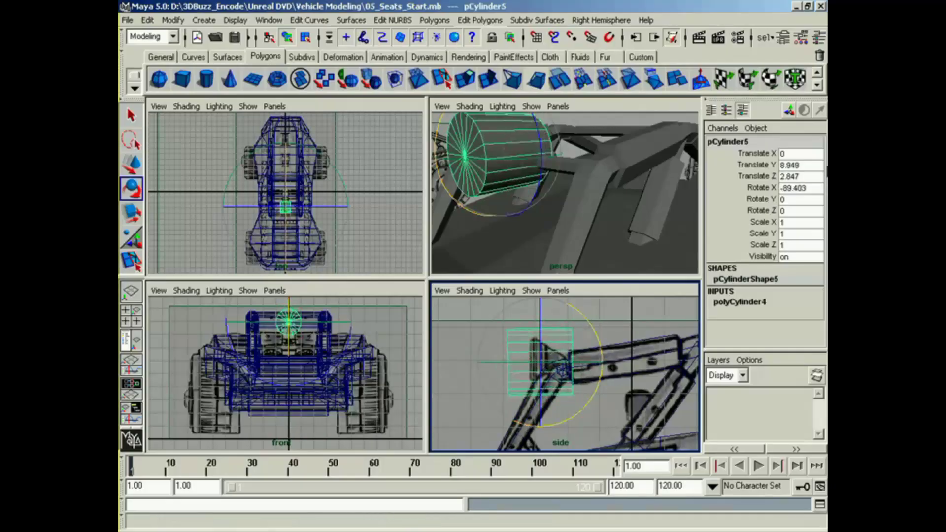
left_click(806, 191)
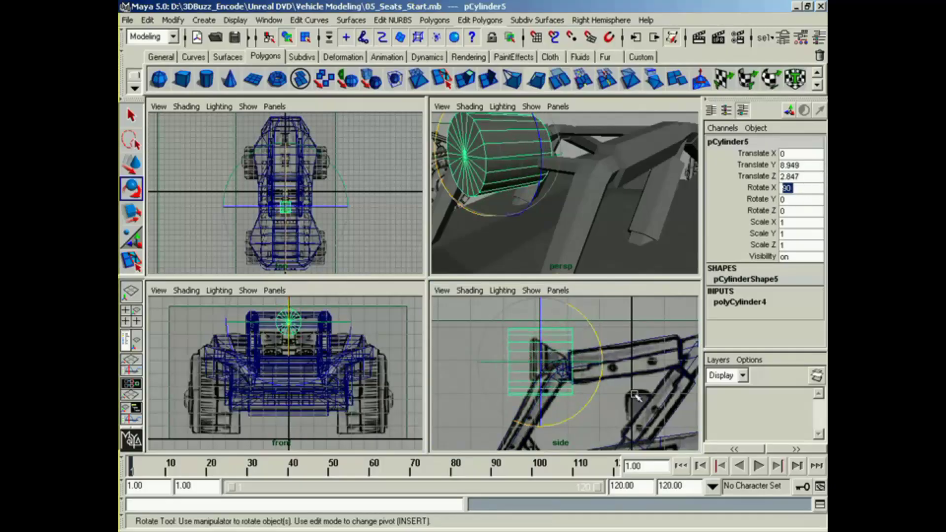
Step: Scale the cylinder uniformly to 0.628 and place it over the reference drawing at Translate Y 8.992, Translate Z 2.525
middle_click_drag(619, 390, 606, 395, "alt")
key("w")
left_click_drag(529, 367, 553, 371)
key("r")
key("w")
Step: Reduce the cylinder's axis subdivisions to 6
left_click(770, 301)
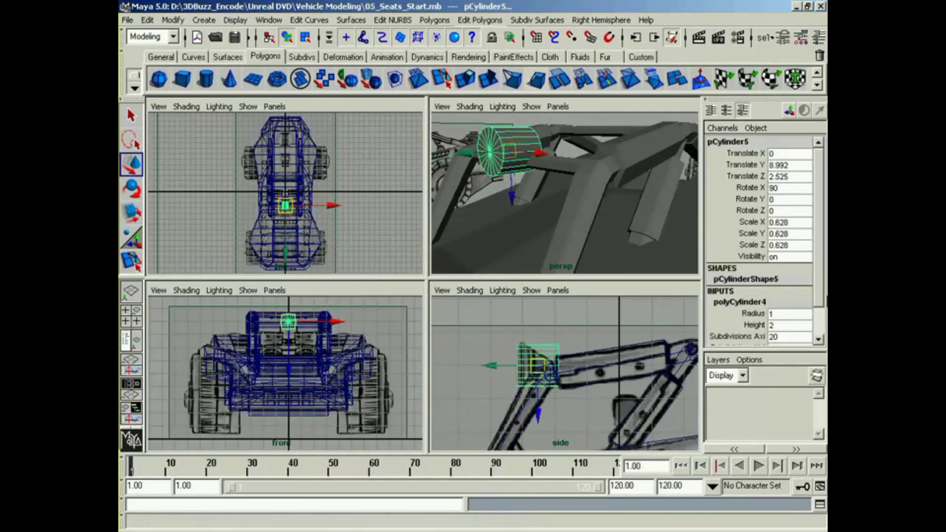
scroll(769, 306, "down", 2)
left_click(739, 302)
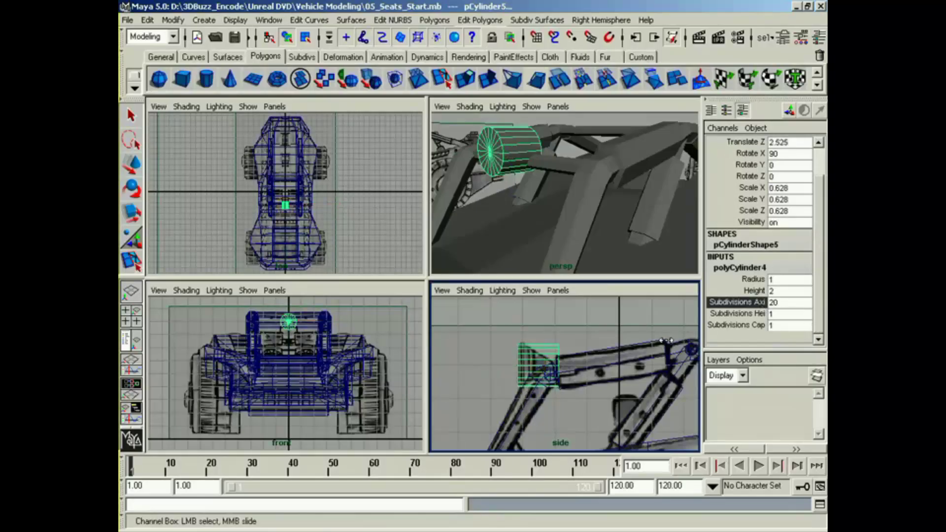
middle_click_drag(667, 340, 567, 339)
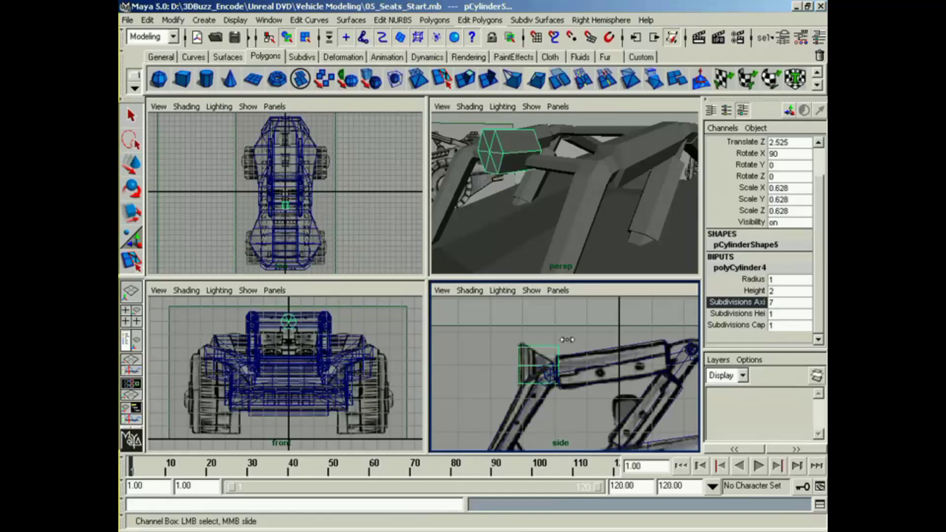
left_click_drag(518, 216, 544, 219, "alt")
middle_click_drag(544, 220, 532, 218, "alt")
Step: Move the cylinder sideways in the front view onto the roll cage's side bar, at Translate X 2.929
middle_click_drag(368, 328, 319, 359, "alt")
key("w")
left_click_drag(304, 362, 378, 363)
middle_click_drag(555, 411, 584, 420, "alt")
left_click_drag(379, 360, 383, 362)
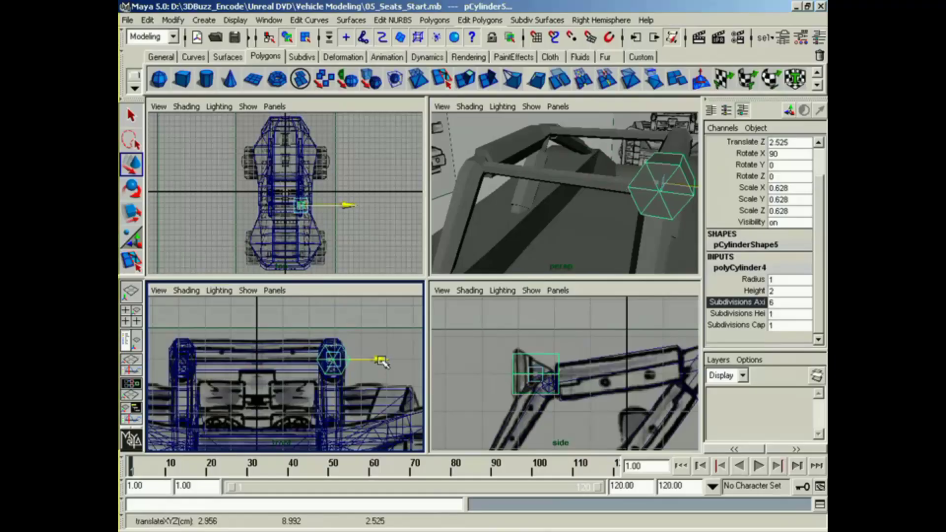
Step: Select the whole leftBarGroup from the bar behind the cylinder and hide it
middle_click_drag(383, 372, 387, 393, "alt")
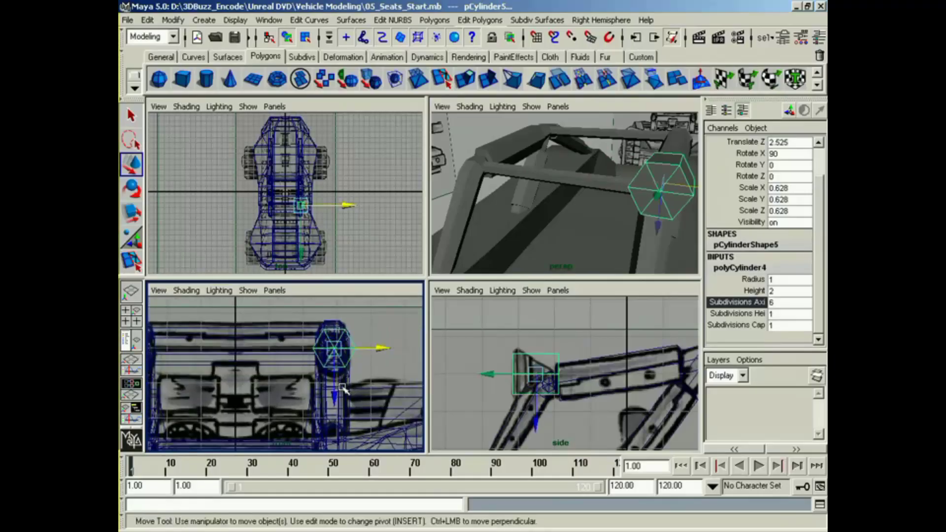
left_click(344, 385)
key("Up")
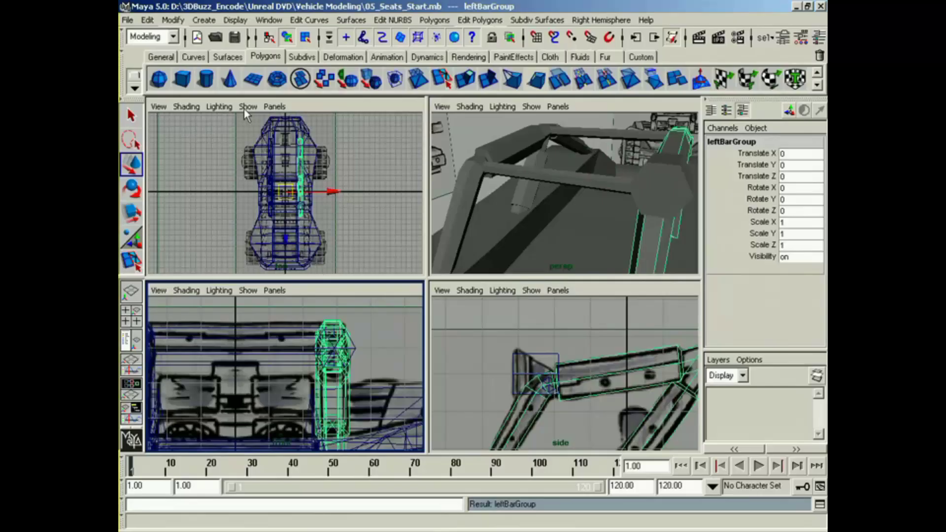
left_click(235, 19)
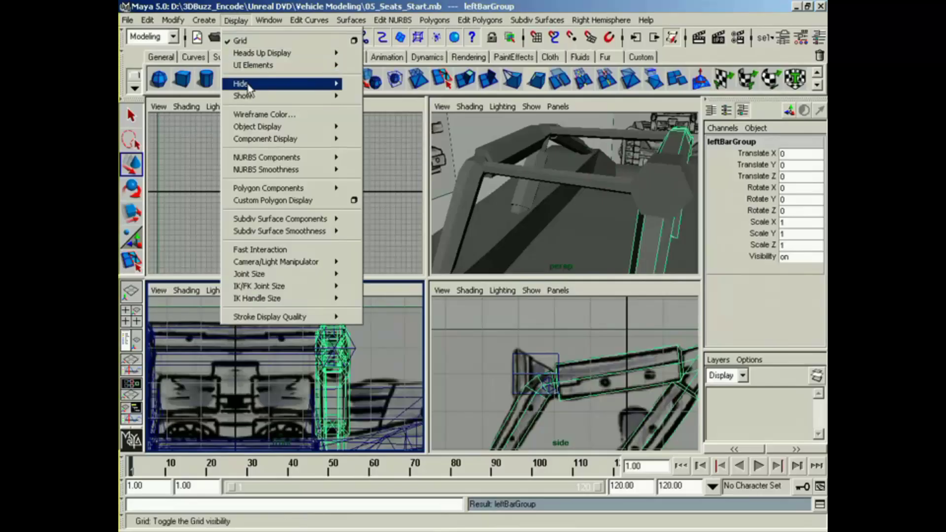
mouse_move(251, 84)
left_click(374, 90)
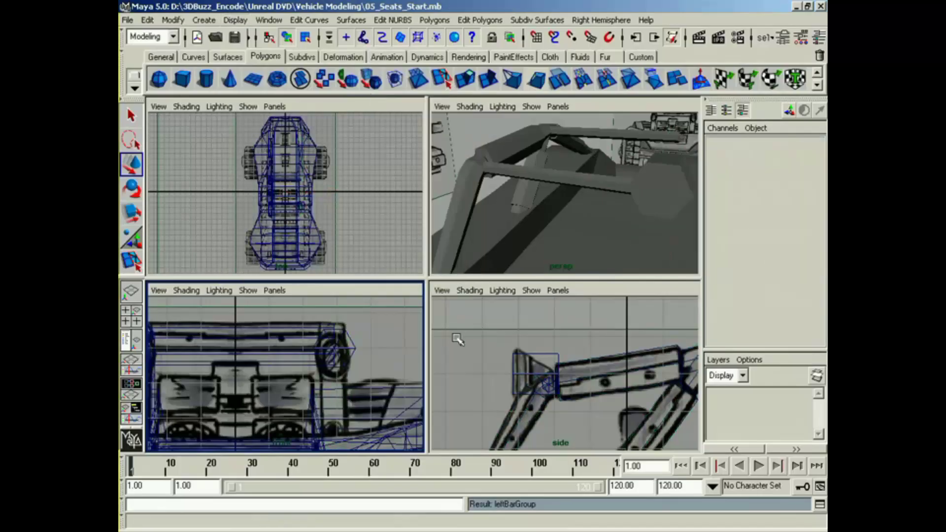
Step: Reselect the cylinder, lower it to Translate Y 8.944 and stretch it vertically to Scale Z 0.779
middle_click_drag(386, 348, 382, 335, "alt")
middle_click_drag(592, 389, 556, 345, "alt")
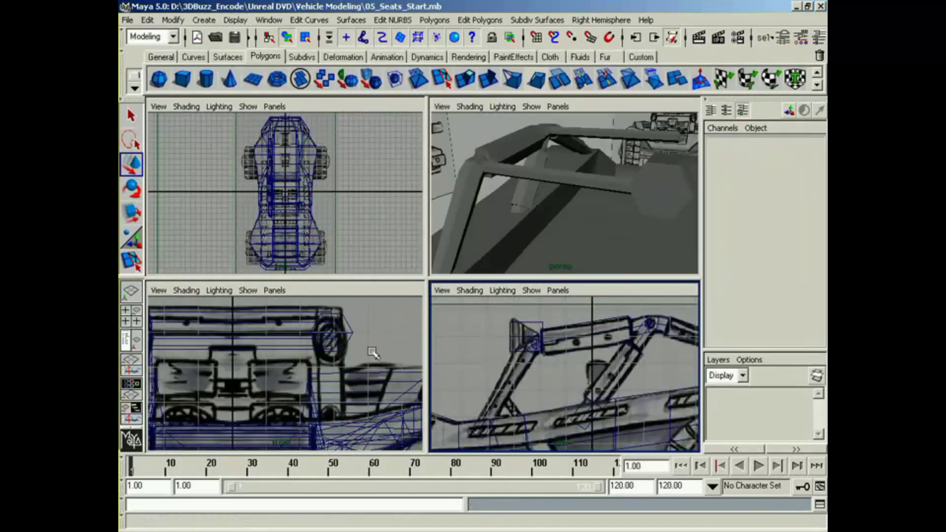
middle_click_drag(351, 356, 366, 376, "alt")
middle_click_drag(365, 376, 353, 379, "alt")
left_click(361, 346)
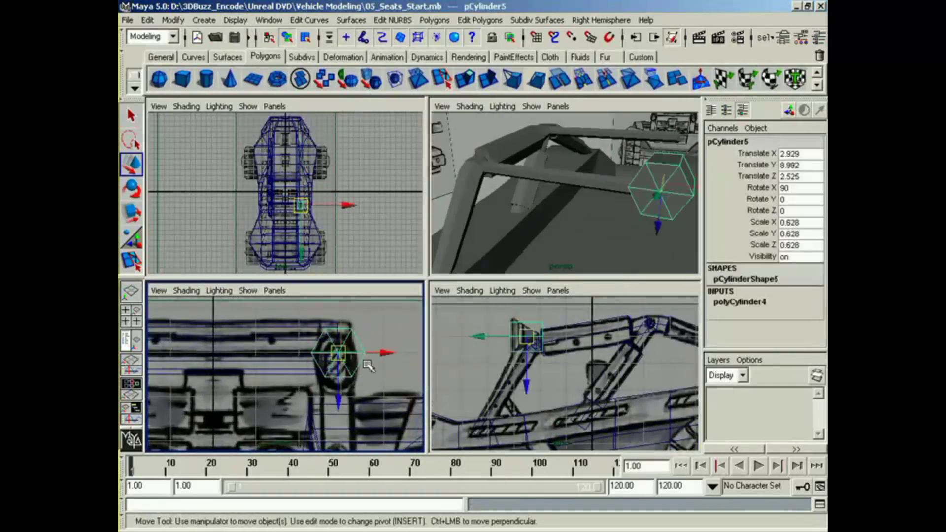
left_click_drag(337, 401, 341, 437)
key("r")
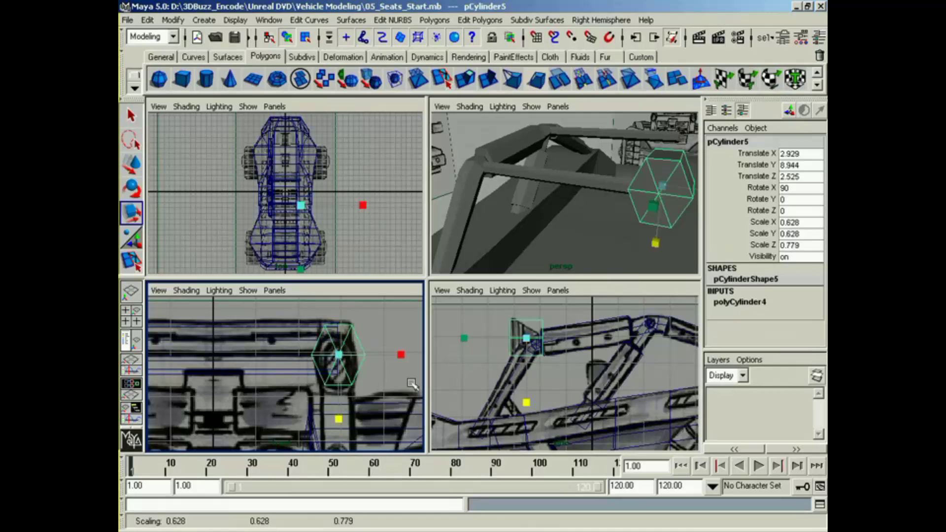
Step: Raise the cylinder in the side view to Translate Y 9.026 to match the reference drawing
middle_click_drag(535, 398, 538, 414, "alt")
right_click_drag(538, 414, 570, 420, "alt")
key("w")
left_click_drag(520, 395, 522, 394)
Step: Scale down the vertices at the cylinder's rear end to taper it into a cone and shift them forward to match the side drawing
right_click_drag(539, 347, 539, 313)
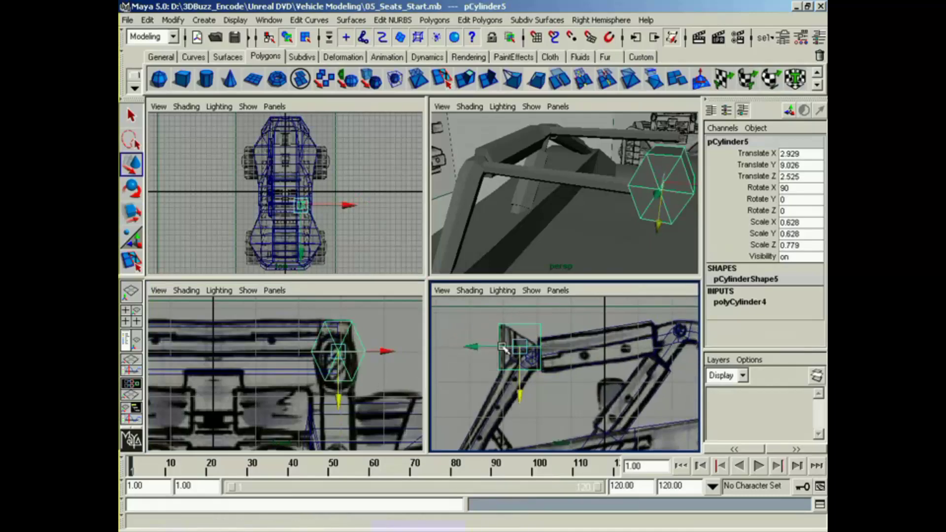
left_click_drag(534, 312, 542, 384)
middle_click(395, 371)
key("r")
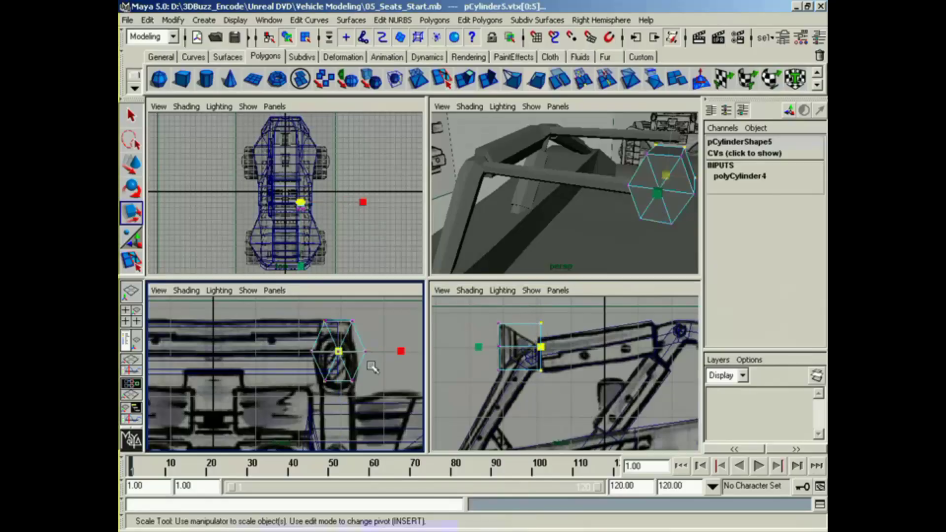
left_click_drag(340, 350, 312, 346)
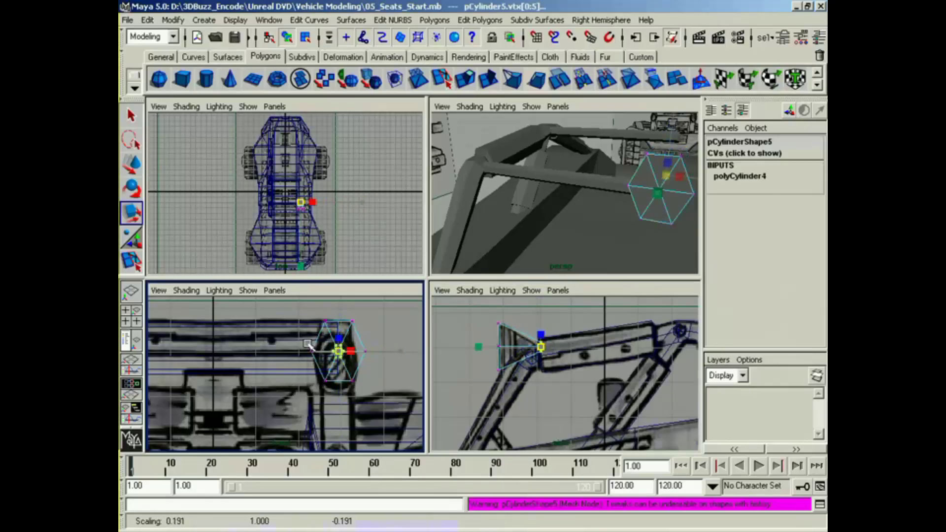
key("w")
middle_click(480, 337)
left_click_drag(529, 348, 526, 347)
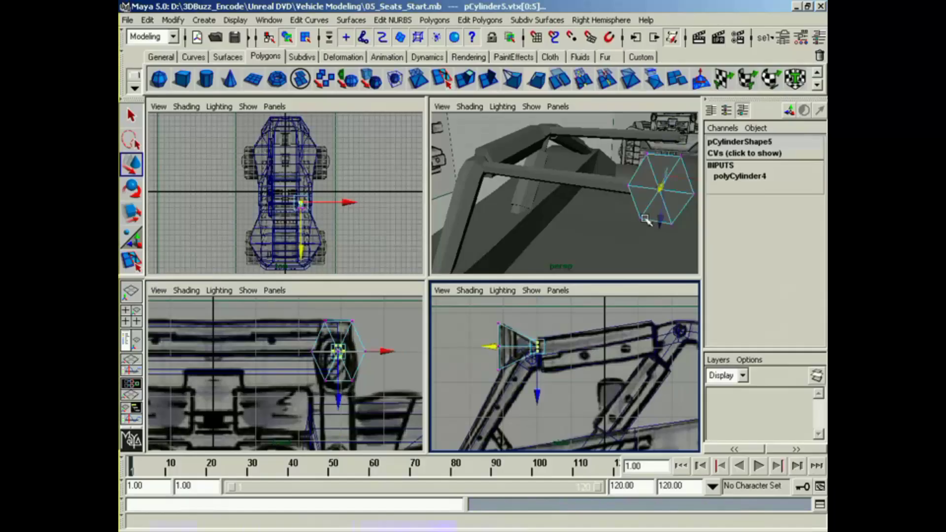
Step: Select the faces of the cone's wide front end and extrude them together to begin the light's rim
right_click(661, 201)
right_click_drag(662, 201, 664, 234)
left_click_drag(486, 312, 505, 373)
left_click(435, 20)
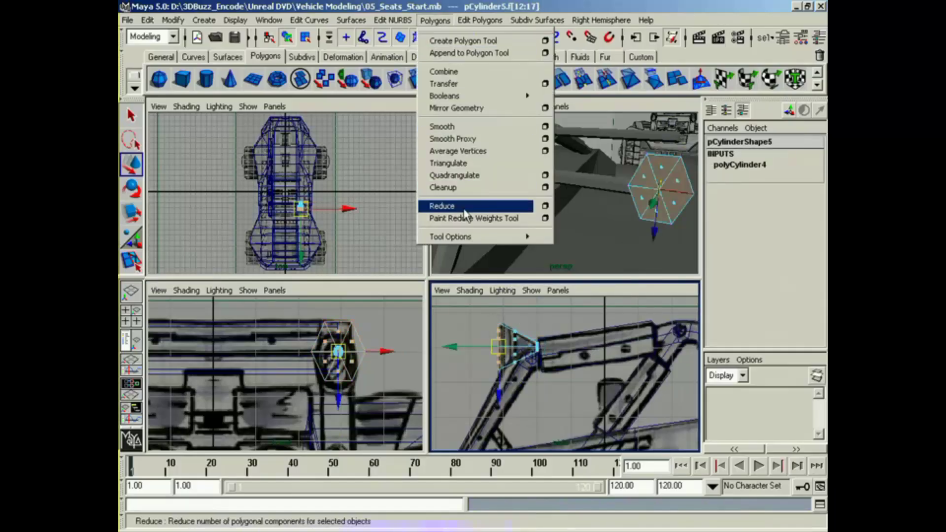
mouse_move(466, 237)
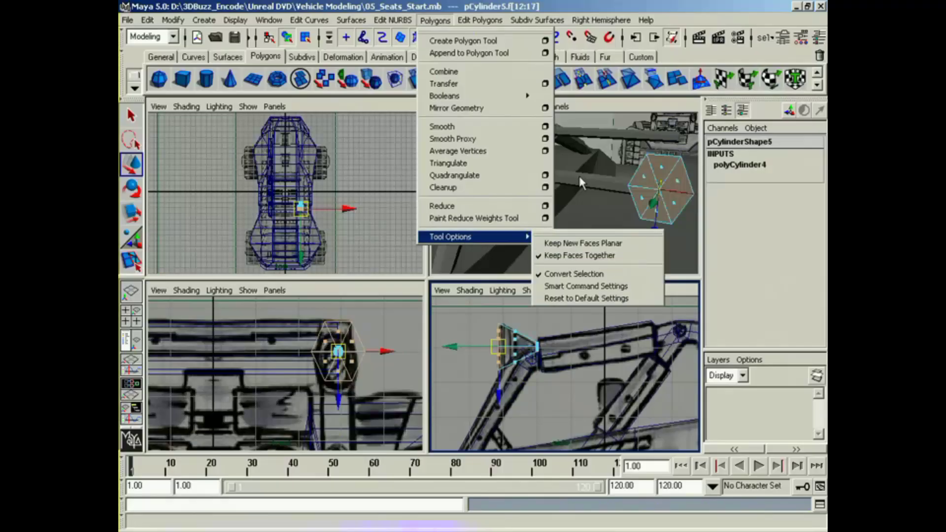
left_click(547, 8)
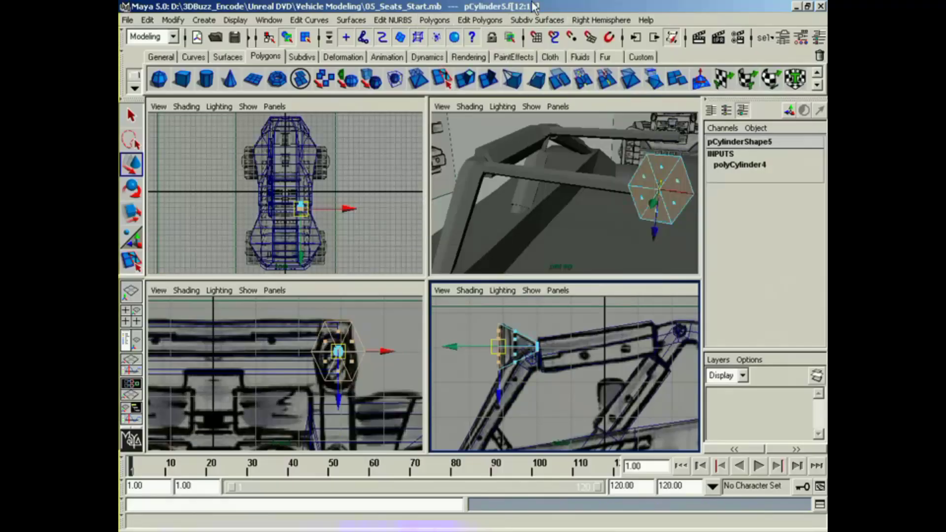
left_click(472, 85)
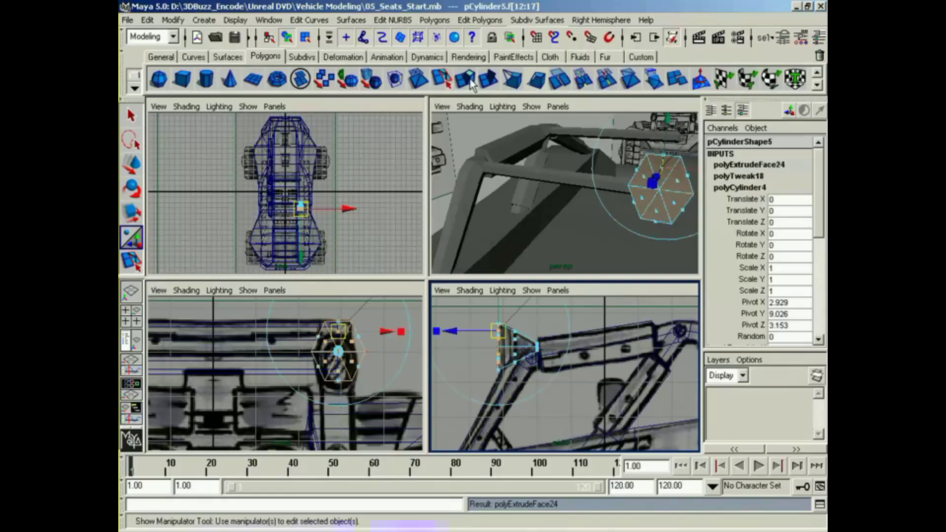
left_click_drag(591, 197, 534, 222, "alt")
middle_click_drag(516, 323, 553, 336, "alt")
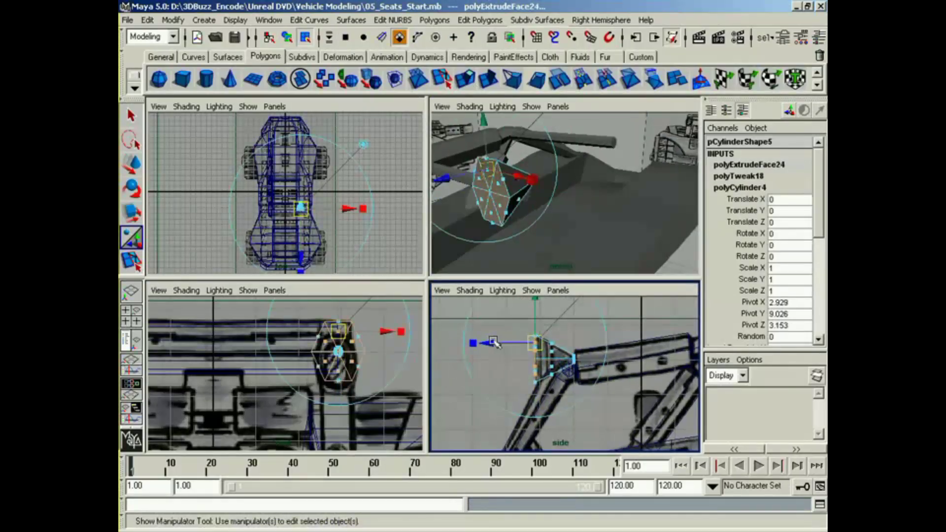
mouse_move(493, 341)
left_mouse_down()
mouse_move(528, 344)
mouse_move(495, 346)
left_mouse_up()
left_click(472, 343)
Step: Extrude the light's front faces a second time to shape the area inside the rim
key("g")
right_click_drag(498, 230, 545, 198)
left_click_drag(542, 251, 581, 244, "alt")
left_click_drag(550, 213, 502, 220, "alt")
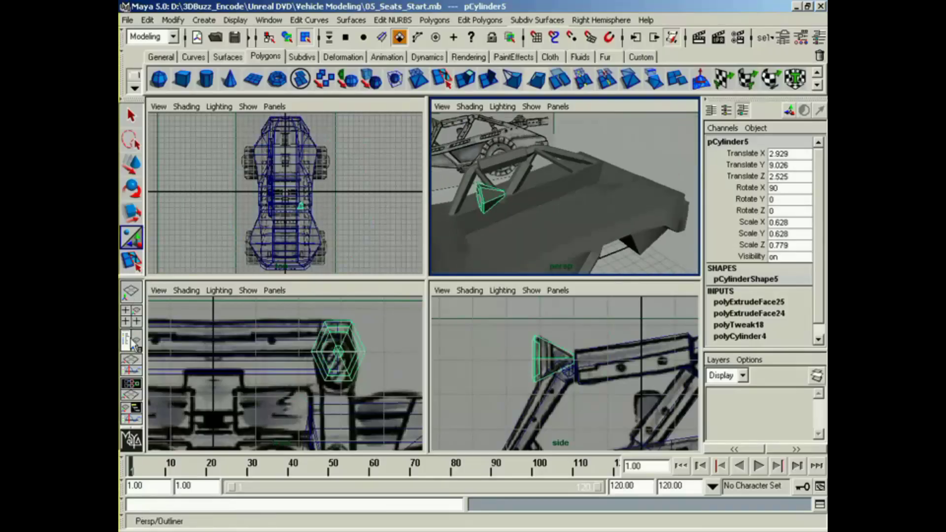
Step: Select the hidden leftBarGroup in the Outliner and show it again alongside the light
left_click(132, 340)
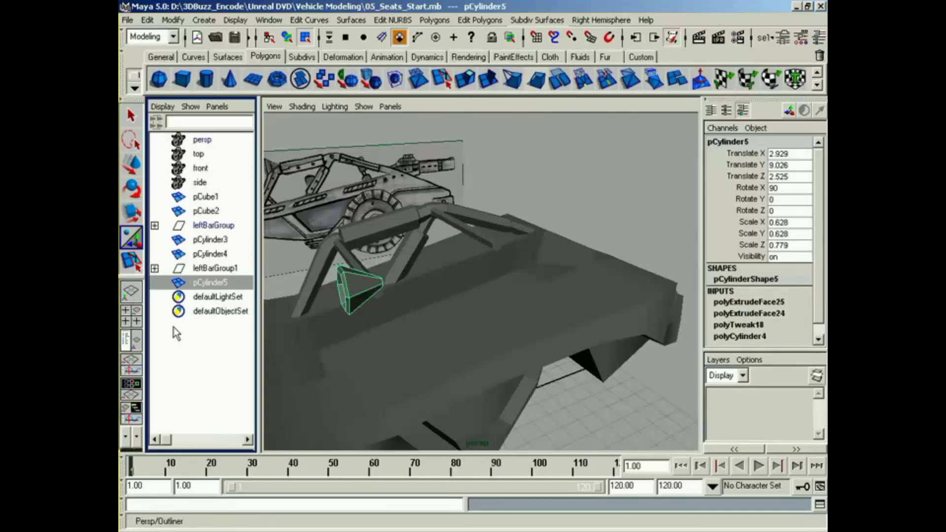
left_click(212, 226)
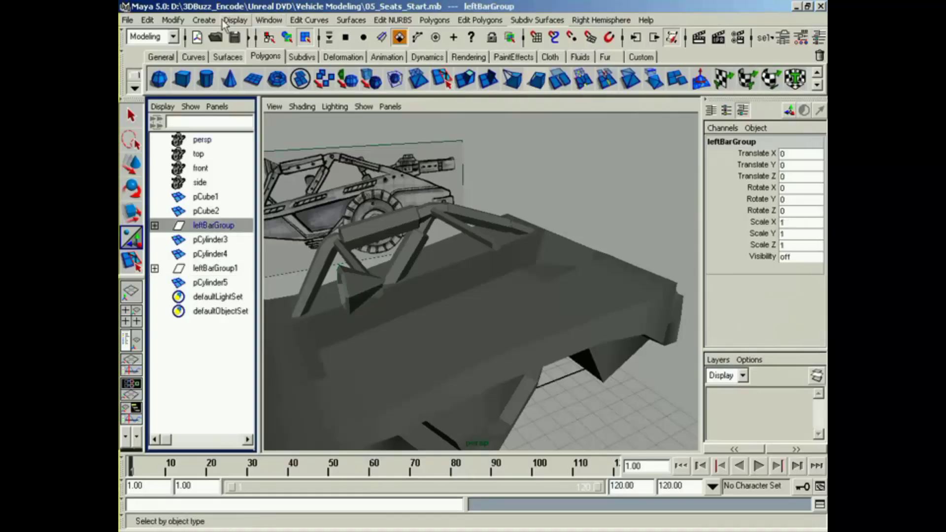
left_click(231, 20)
mouse_move(256, 93)
left_click(374, 100)
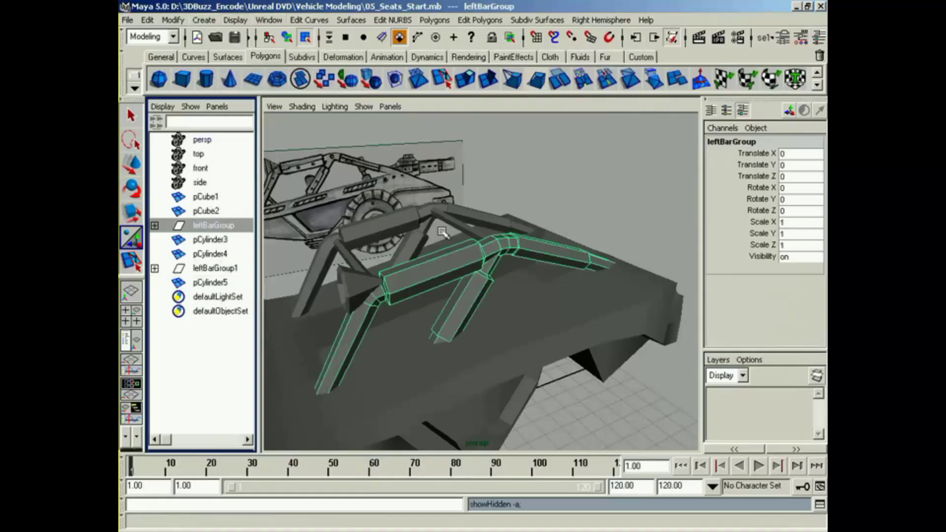
left_click_drag(432, 256, 515, 245, "alt")
right_click_drag(538, 238, 538, 266)
left_click_drag(538, 266, 477, 263, "alt")
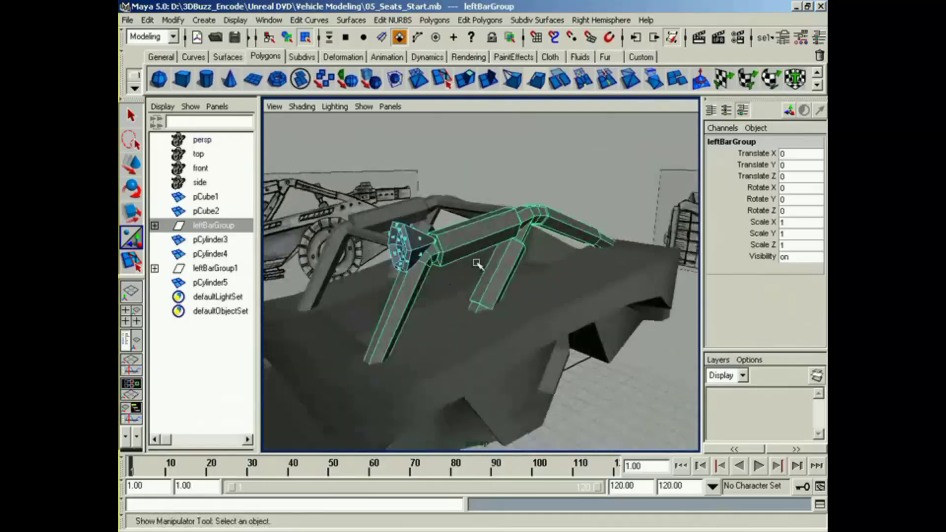
left_click(169, 220)
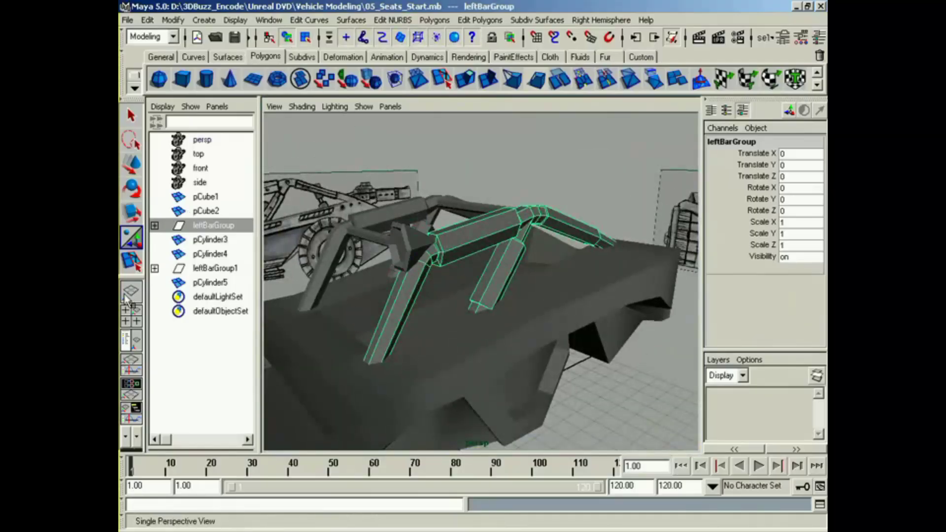
Step: Return to the four-view layout and move the cone-shaped light against the roll cage corner, at Translate Y 8.985 and Translate Z 2.422
left_click(131, 316)
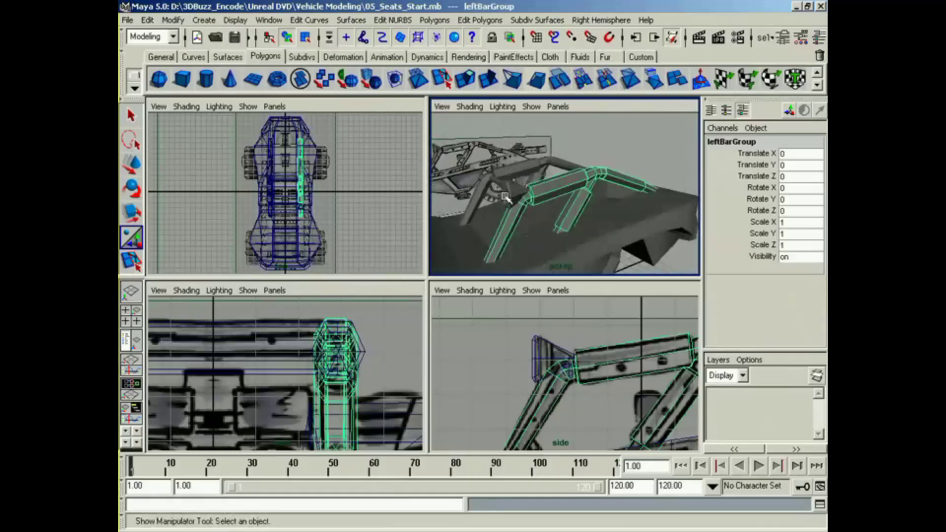
left_click(506, 197)
key("w")
left_click_drag(556, 356, 536, 355)
left_click_drag(533, 223, 568, 225, "alt")
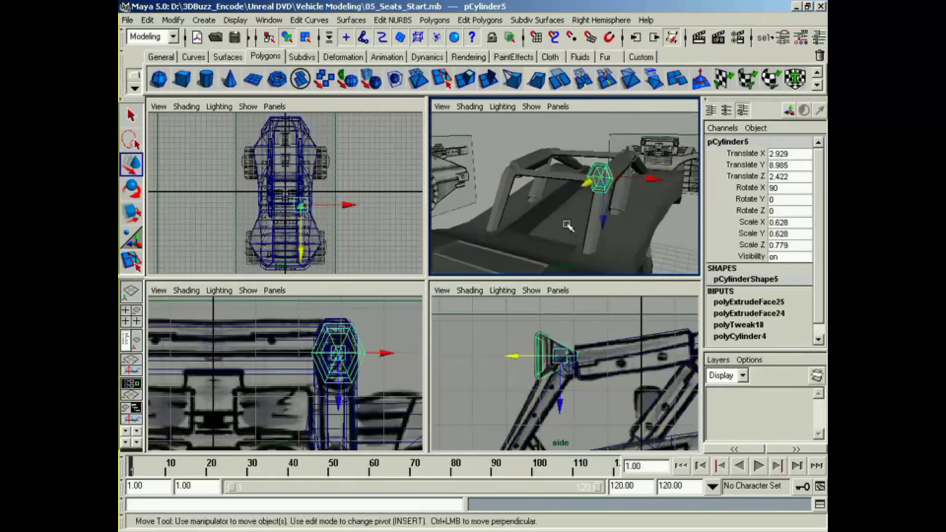
Step: Group the light and name the group leftLight
key("ctrl+g")
left_click(745, 143)
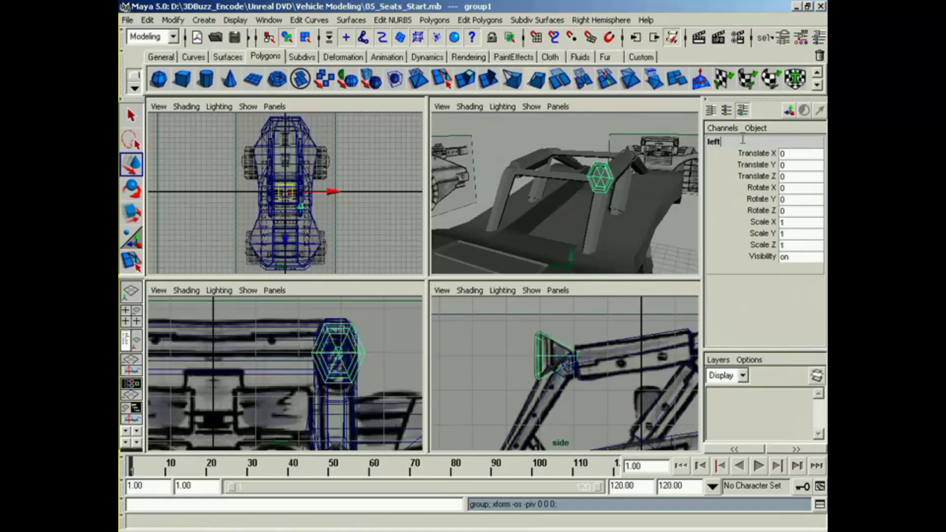
key("Return")
middle_click_drag(559, 205, 568, 209, "alt")
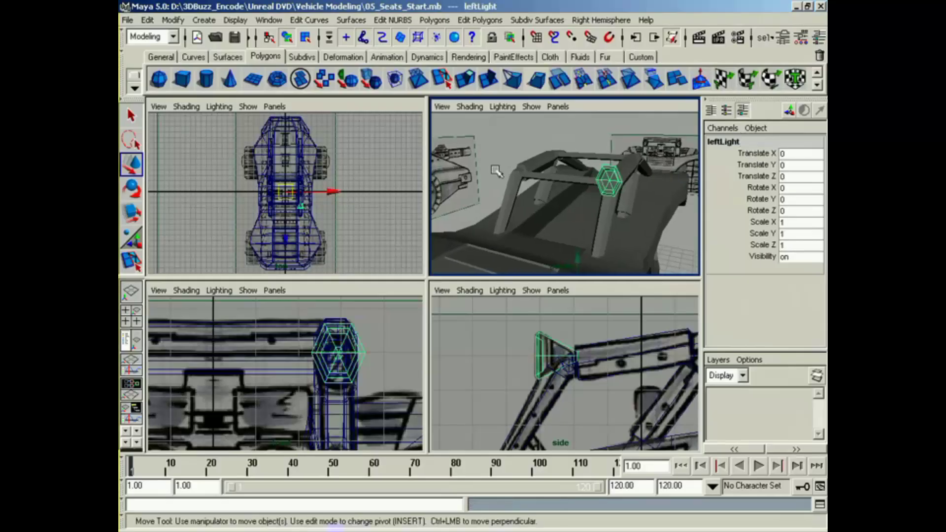
Step: Duplicate leftLight as one copy with Scale X -1 to mirror it onto the opposite side of the roll cage
left_click(146, 20)
left_click(285, 276)
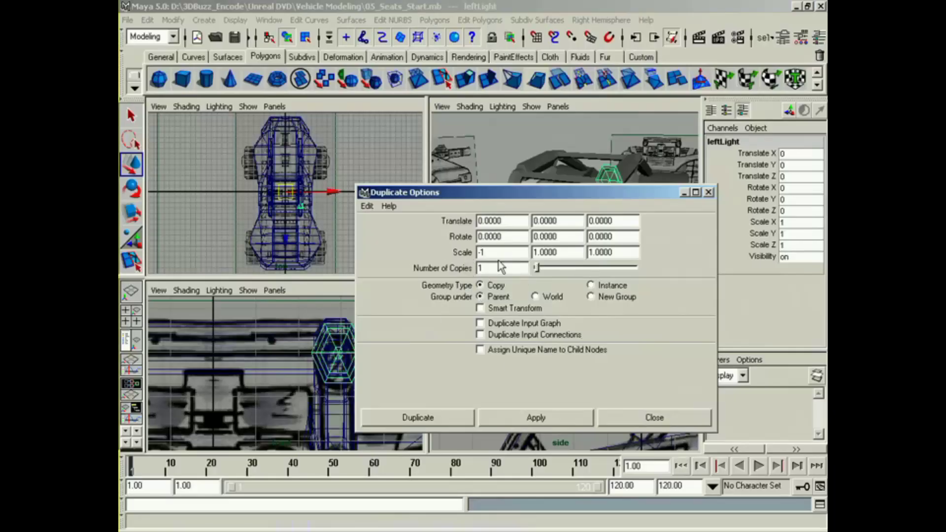
left_click(451, 418)
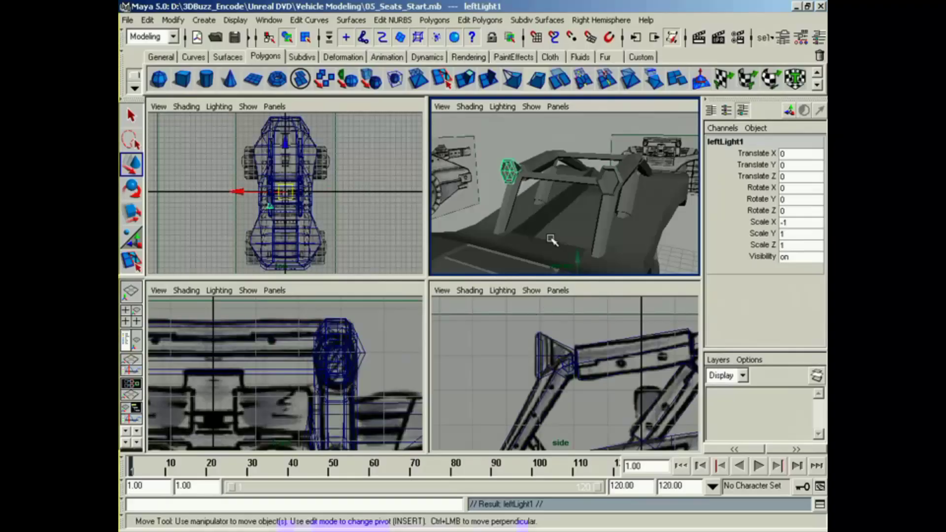
Step: Examine the hood and front fender against the headlight drawing in the perspective, front, side and top views
left_click_drag(553, 238, 478, 241, "alt")
middle_click_drag(477, 241, 526, 215, "alt")
left_click_drag(525, 216, 600, 220, "alt")
middle_click_drag(600, 219, 530, 233, "alt")
middle_click_drag(364, 403, 361, 308, "alt")
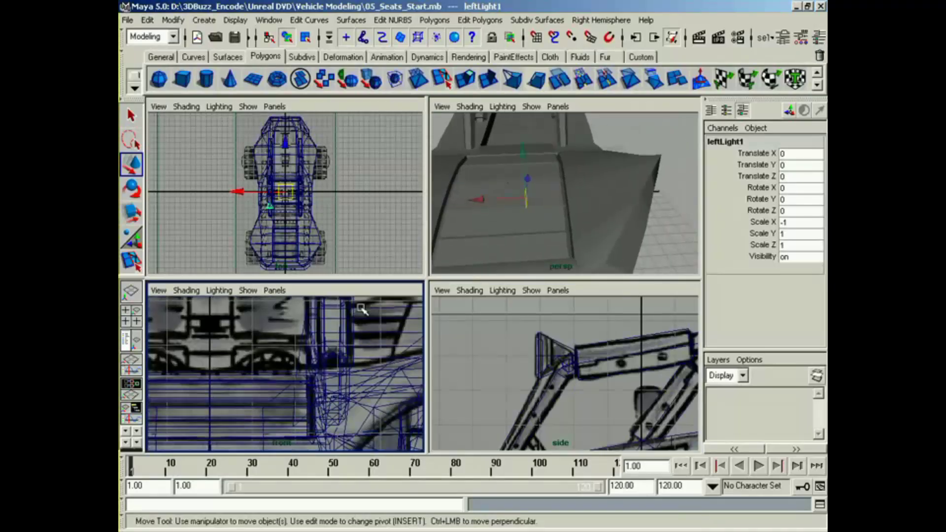
right_click_drag(352, 375, 307, 377, "alt")
middle_click_drag(570, 412, 627, 327, "alt")
middle_click_drag(492, 401, 596, 397, "alt")
middle_click_drag(455, 396, 599, 413, "alt")
middle_click_drag(301, 239, 302, 210, "alt")
right_click_drag(302, 210, 340, 217, "alt")
middle_click_drag(320, 269, 310, 189, "alt")
right_click_drag(298, 211, 336, 213, "alt")
middle_click_drag(329, 235, 325, 220, "alt")
right_click_drag(326, 220, 384, 221, "alt")
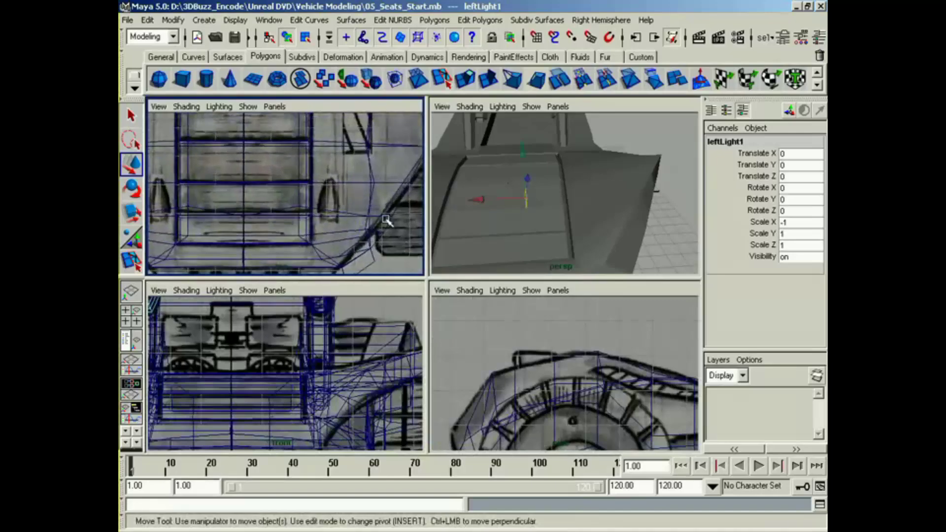
Step: Select the body's fender face beside the hood at the drawn headlight, extrude it and scale it down in width and height
left_click_drag(561, 253, 569, 247, "alt")
left_click(600, 219)
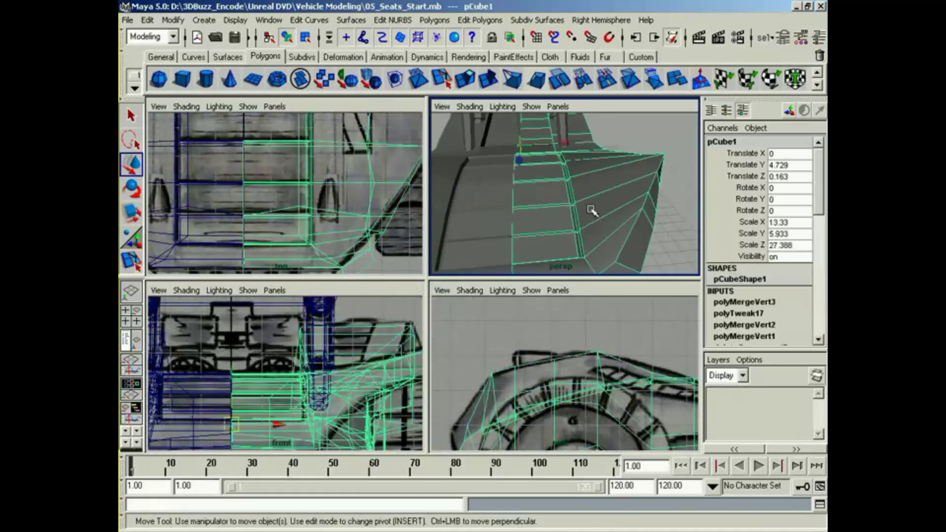
right_click_drag(595, 208, 599, 239)
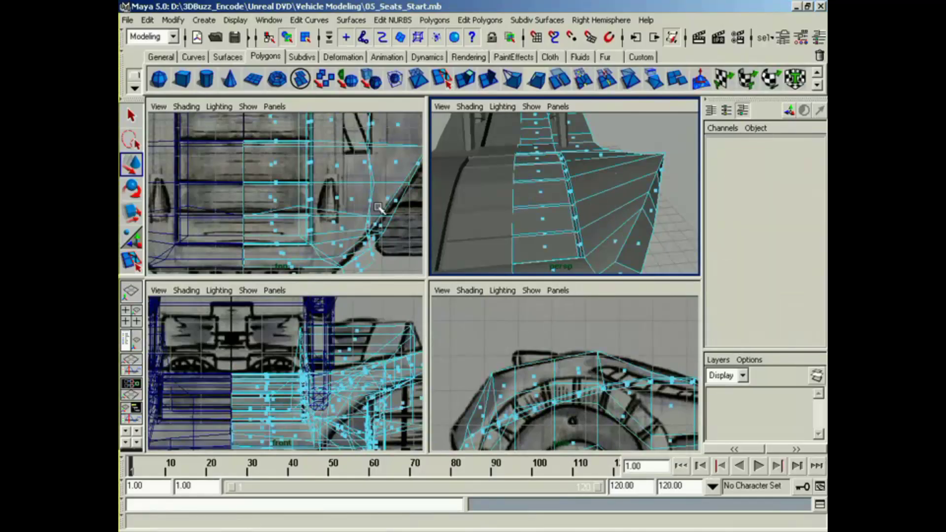
left_click(338, 200)
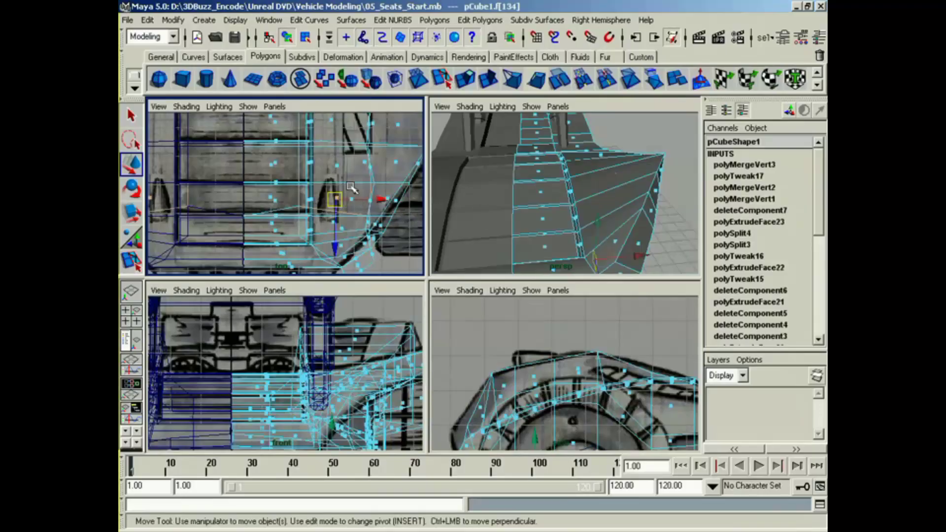
left_click(318, 203)
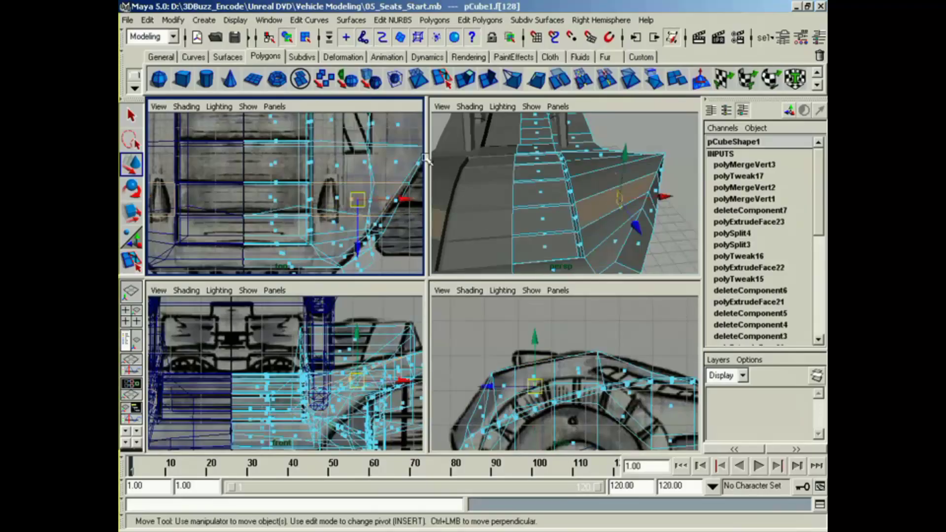
left_click(465, 79)
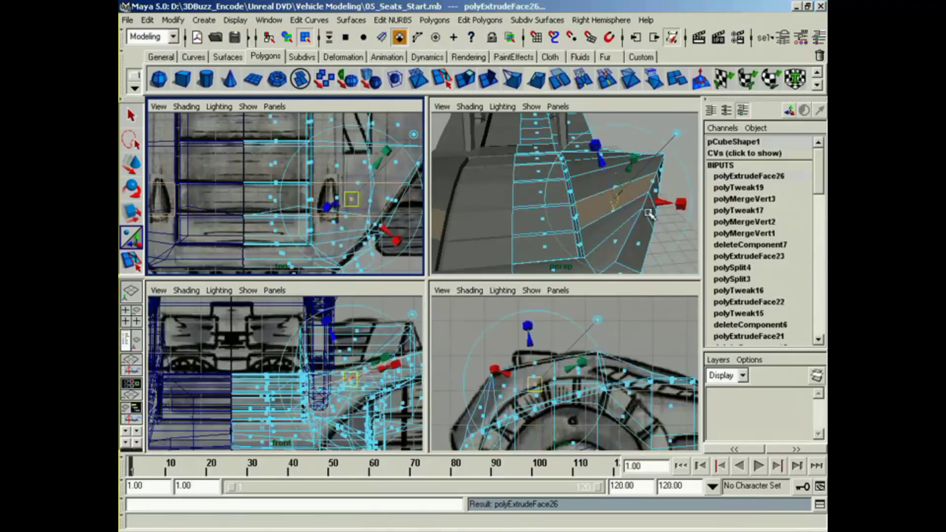
left_click(678, 135)
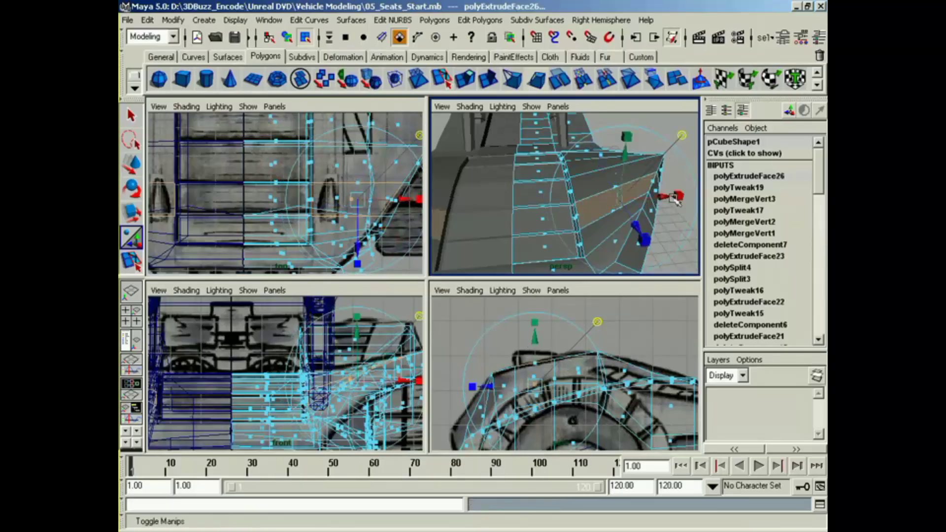
left_click_drag(674, 197, 597, 209)
left_click_drag(626, 137, 626, 164)
Step: Move the extruded face sideways toward the hood onto the headlight drawn in the top view
key("w")
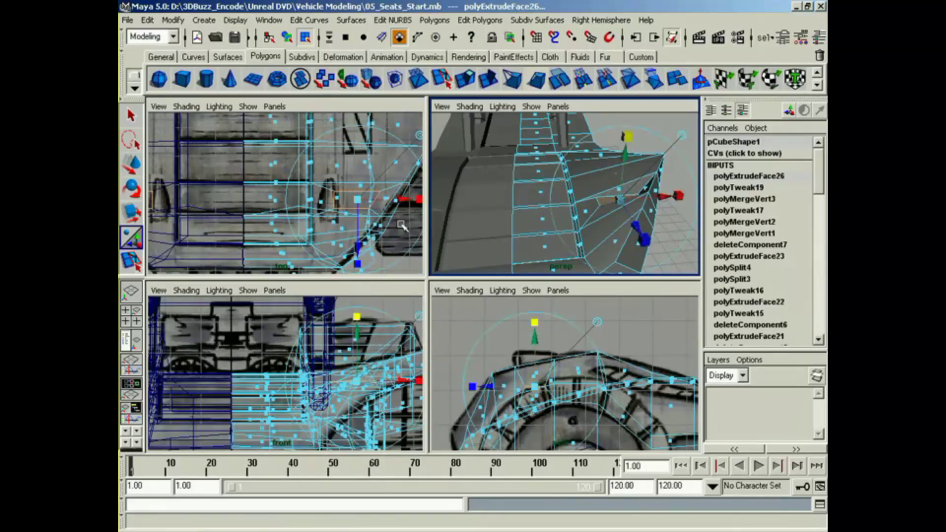
middle_click_drag(373, 212, 340, 212, "alt")
left_click_drag(357, 201, 348, 209)
key("r")
left_click_drag(245, 200, 283, 207)
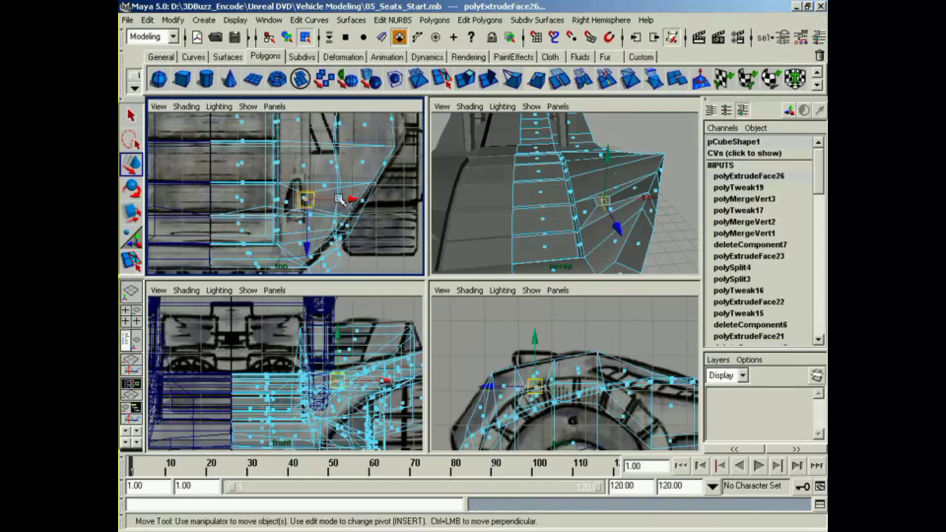
left_click_drag(340, 199, 327, 203)
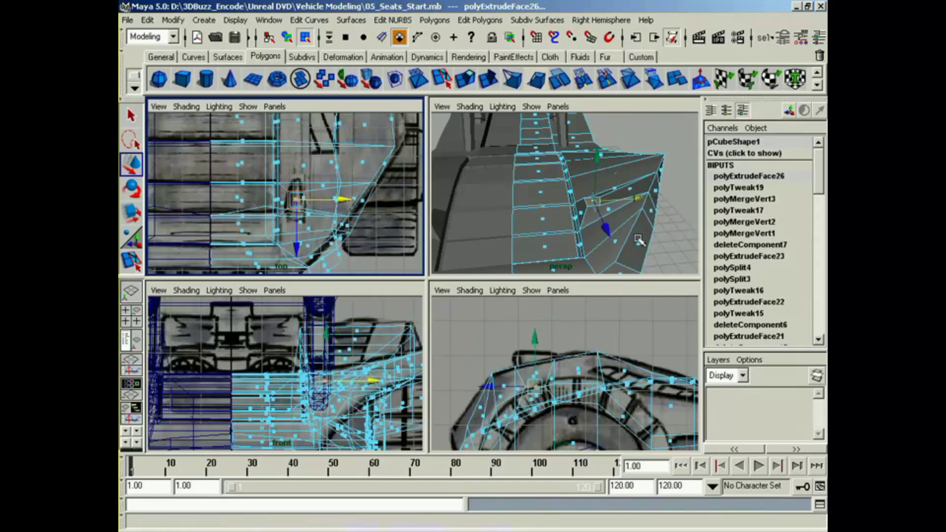
Step: Scale the outer and inner edges of the small extruded headlight face along the width axis to straighten them
left_click_drag(639, 240, 580, 234, "alt")
right_click_drag(580, 234, 547, 209, "alt")
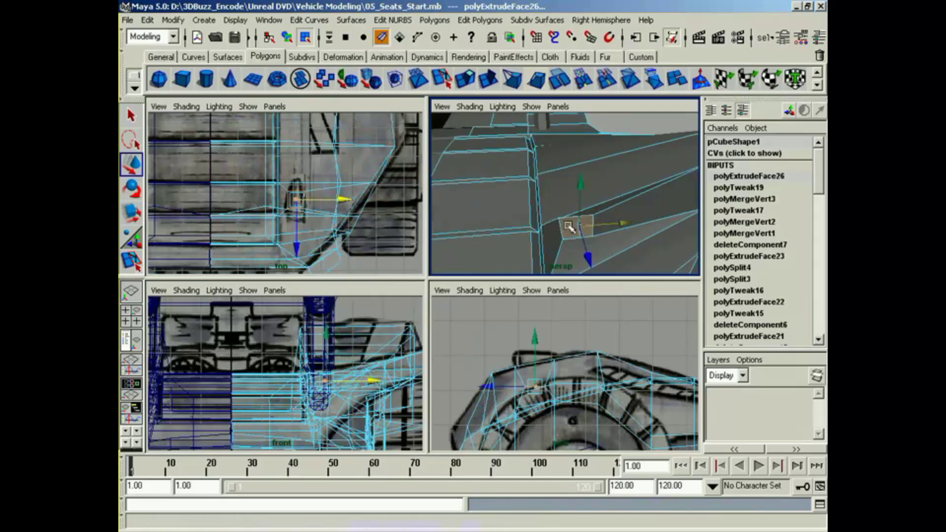
left_click(602, 236)
key("r")
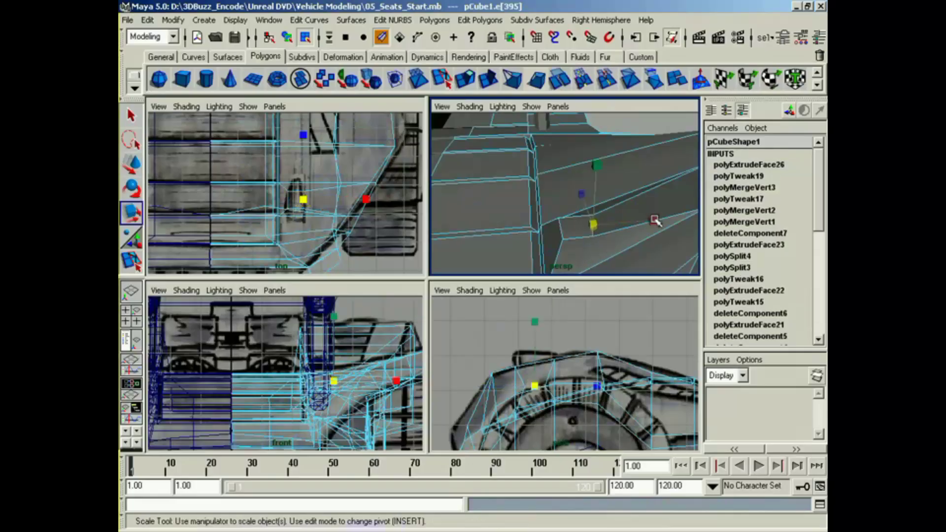
left_click_drag(655, 221, 638, 223)
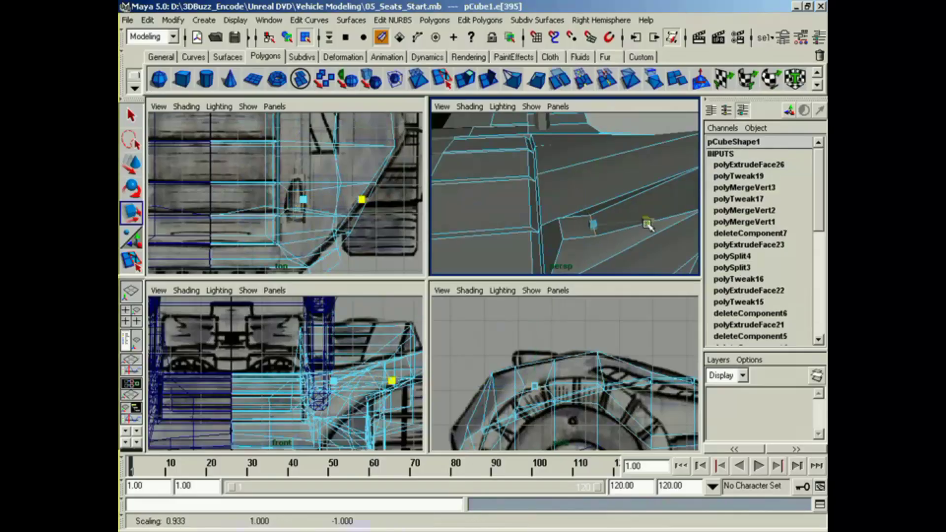
left_click(560, 231)
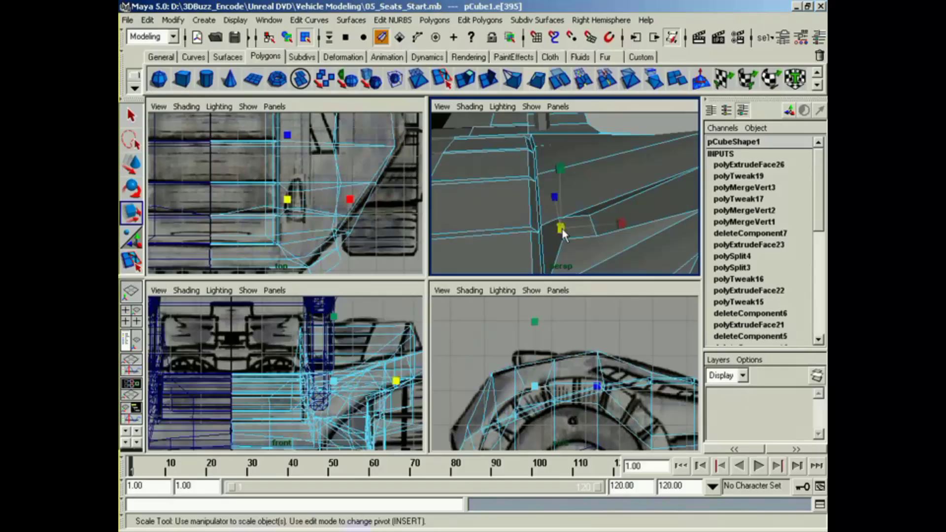
left_click(622, 222)
left_click_drag(582, 230, 646, 261, "alt")
middle_click_drag(645, 261, 593, 251, "alt")
key("f")
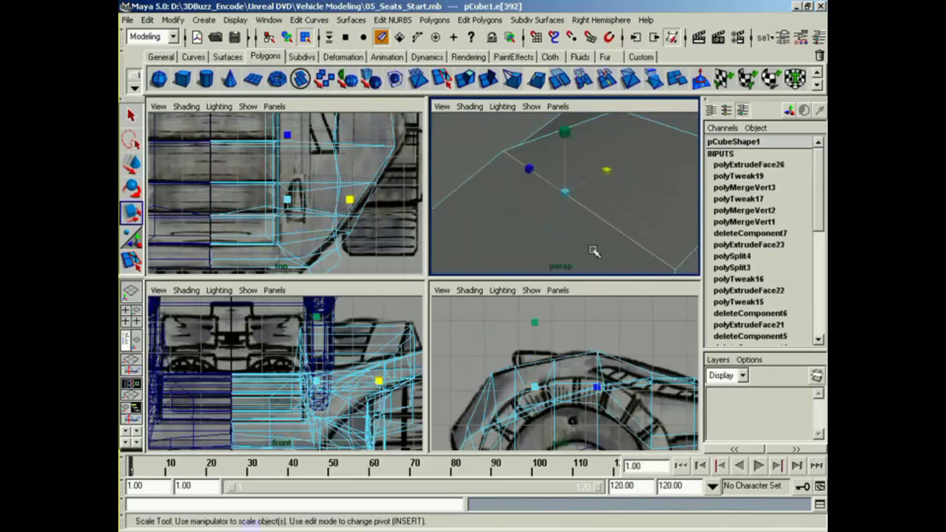
mouse_move(594, 251)
right_mouse_down("alt")
mouse_move(571, 259)
mouse_move(597, 247)
mouse_move(672, 241)
right_mouse_up("alt")
left_click_drag(572, 259, 472, 238, "alt")
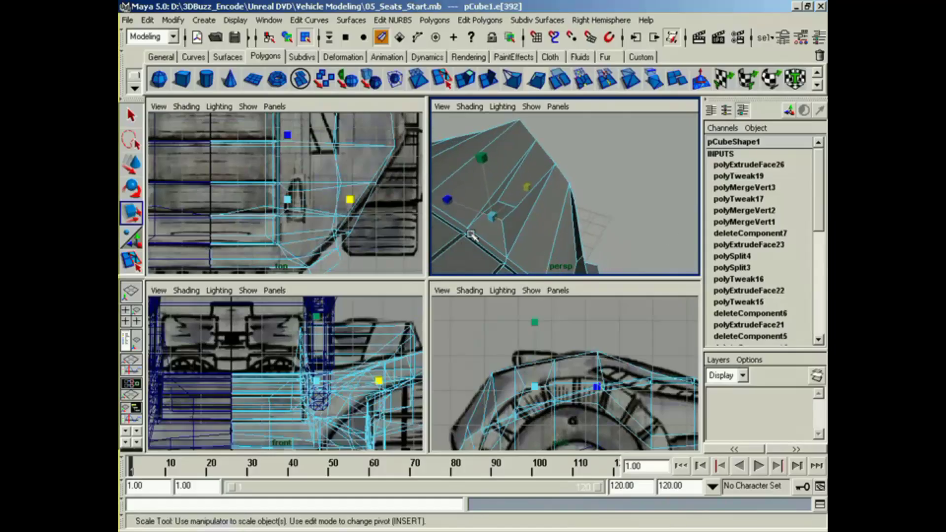
right_click_drag(503, 217, 503, 250)
left_click(508, 223)
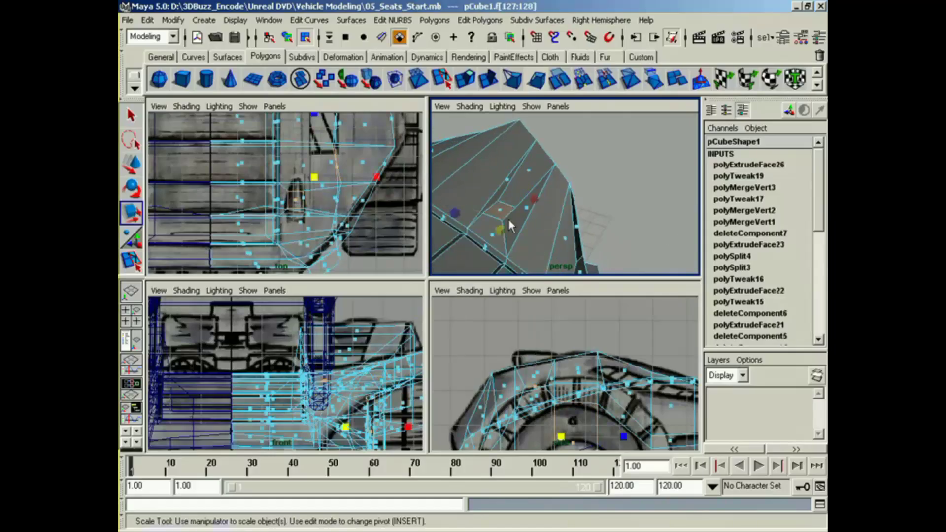
left_click_drag(499, 234, 467, 217, "alt")
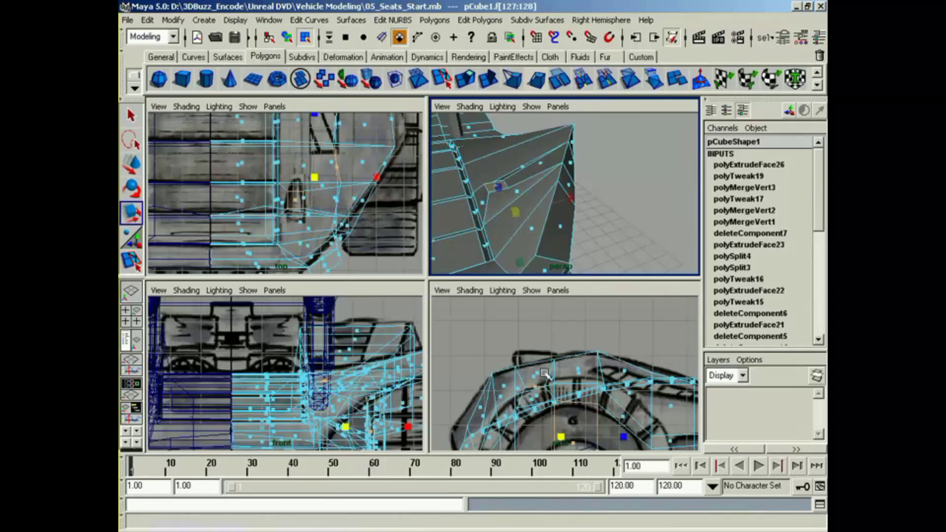
middle_click_drag(561, 386, 583, 378, "alt")
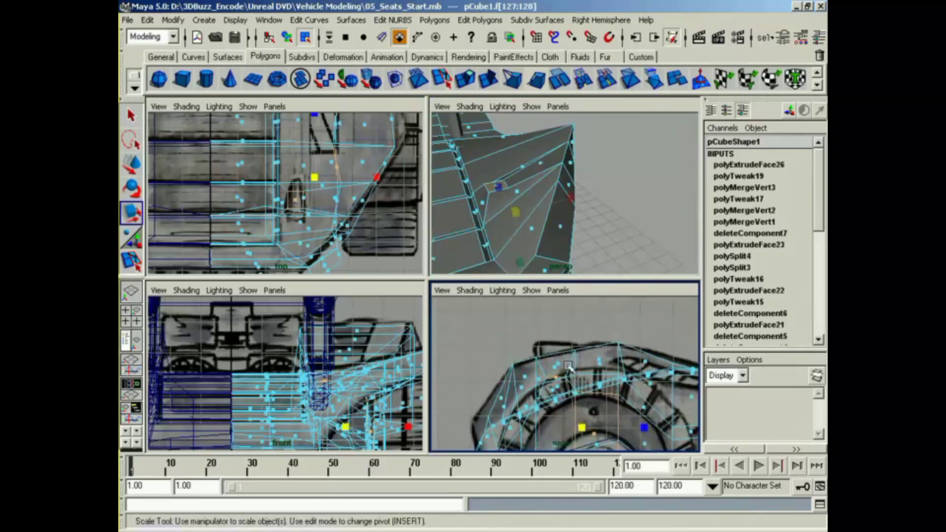
left_click(468, 78)
middle_click_drag(603, 421, 605, 396, "alt")
key("z")
left_click(616, 214)
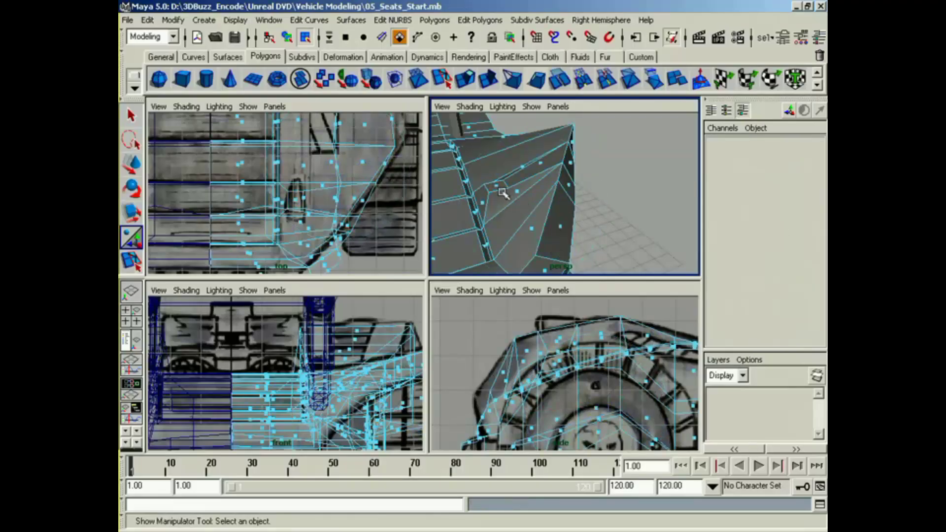
Step: Extrude the small headlight face upward twice, reaching the top of the headlight drawn in the side view
left_click(497, 185)
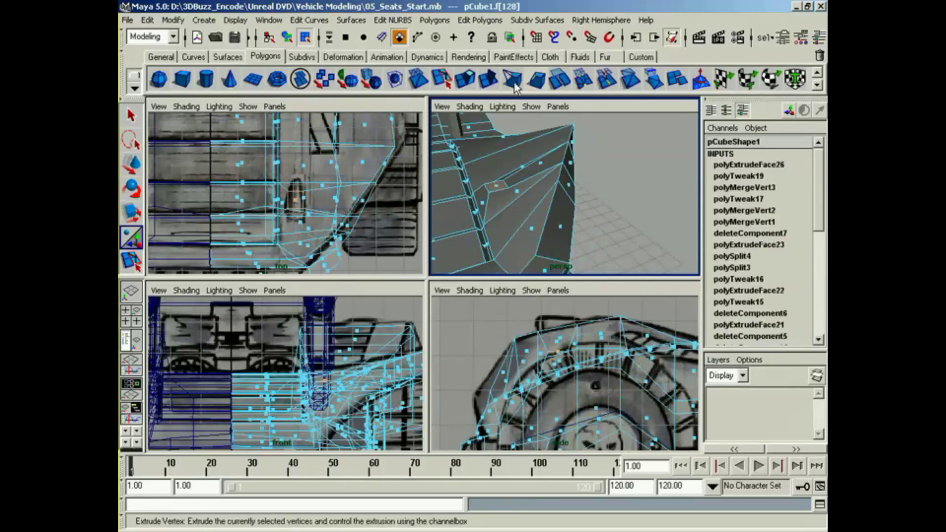
left_click(465, 79)
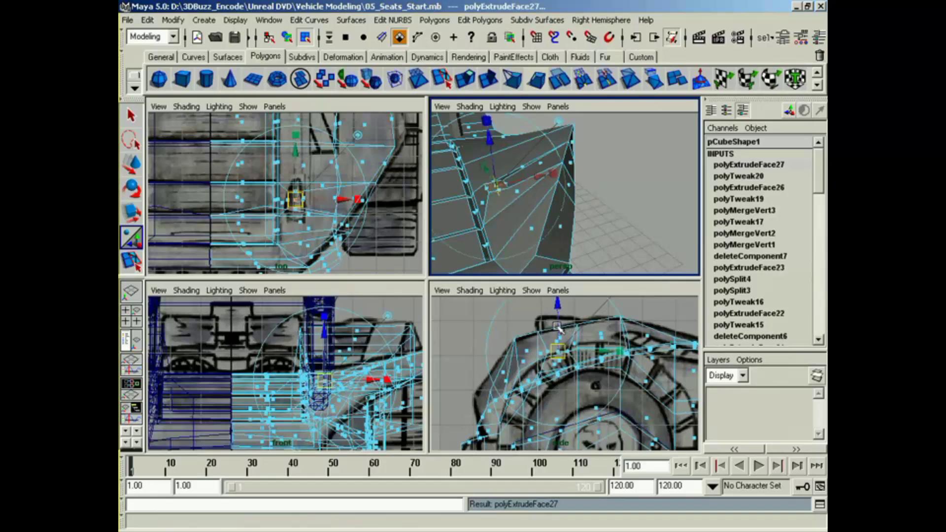
left_click_drag(559, 329, 558, 318)
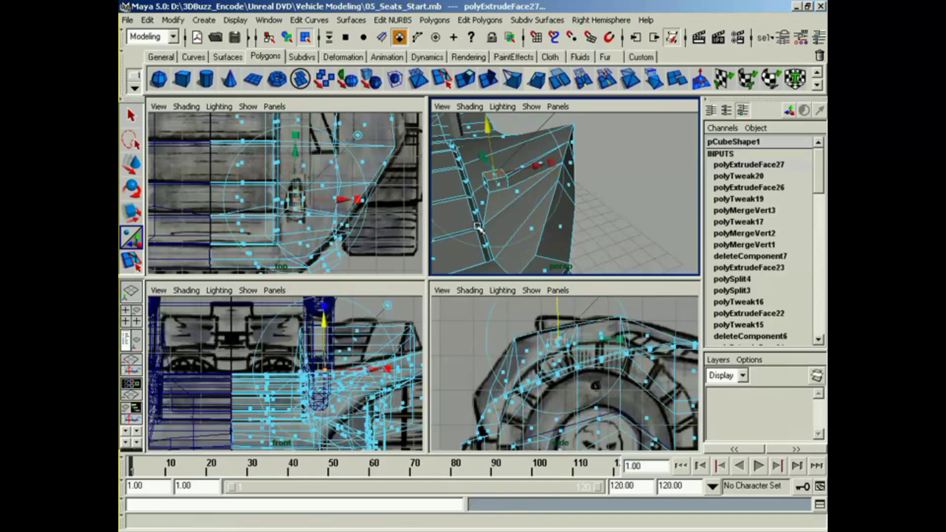
left_click_drag(478, 228, 500, 239, "alt")
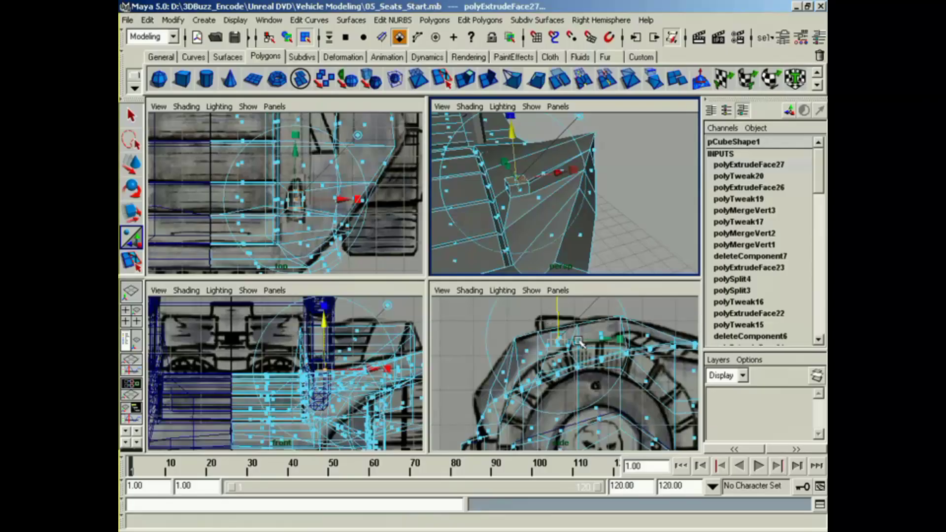
middle_click_drag(393, 362, 408, 330, "alt")
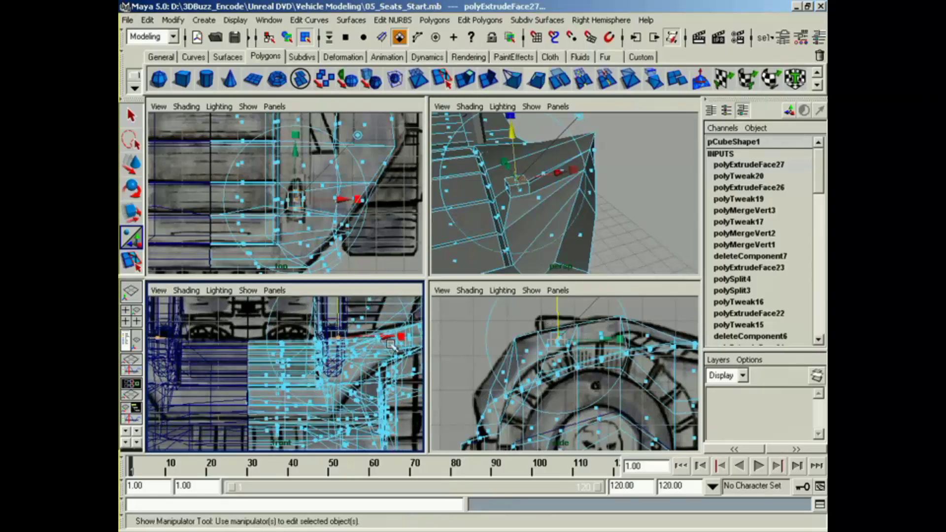
key("g")
left_click_drag(560, 323, 561, 303)
Step: Extrude the front face of the headlight's upper block slightly forward and scale it down uniformly to 0.85
left_click_drag(520, 183, 505, 184, "alt")
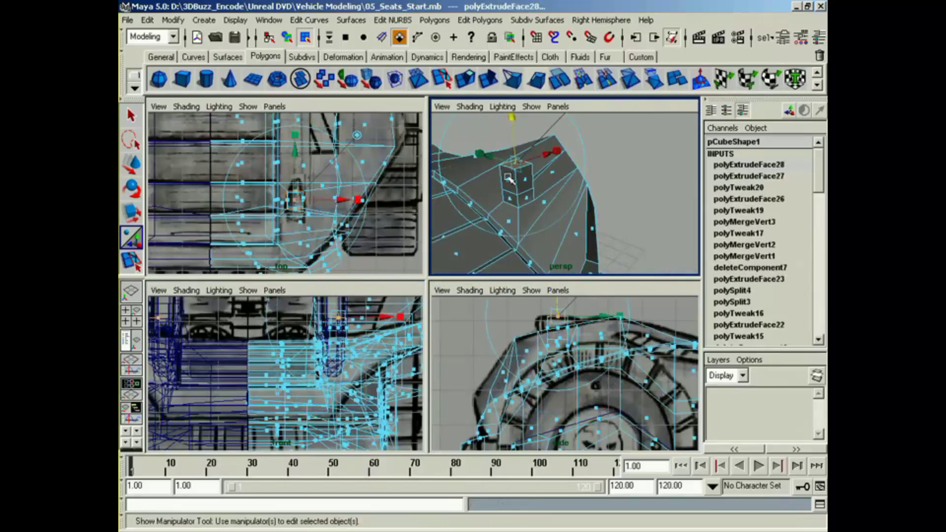
left_click(509, 179)
left_click_drag(554, 208, 462, 204, "alt")
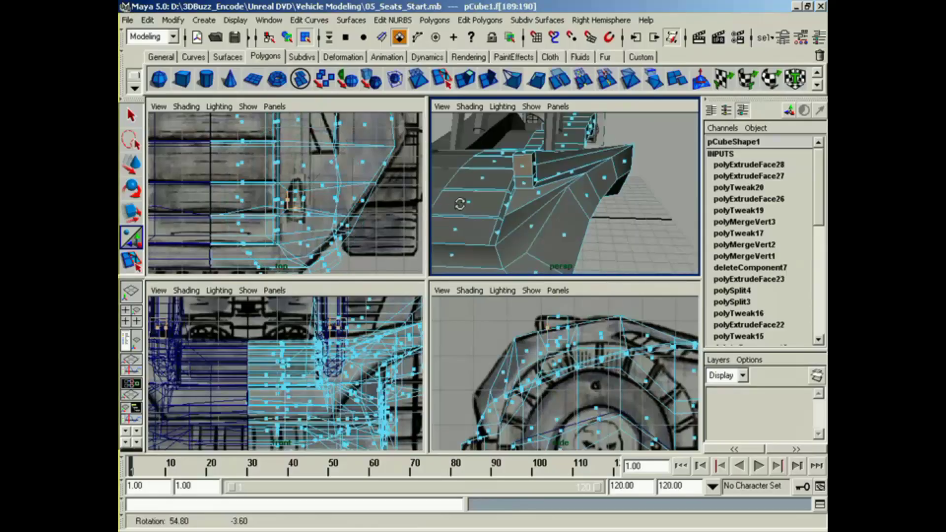
middle_click_drag(462, 205, 545, 207, "alt")
left_click_drag(544, 207, 502, 211, "alt")
left_click(464, 79)
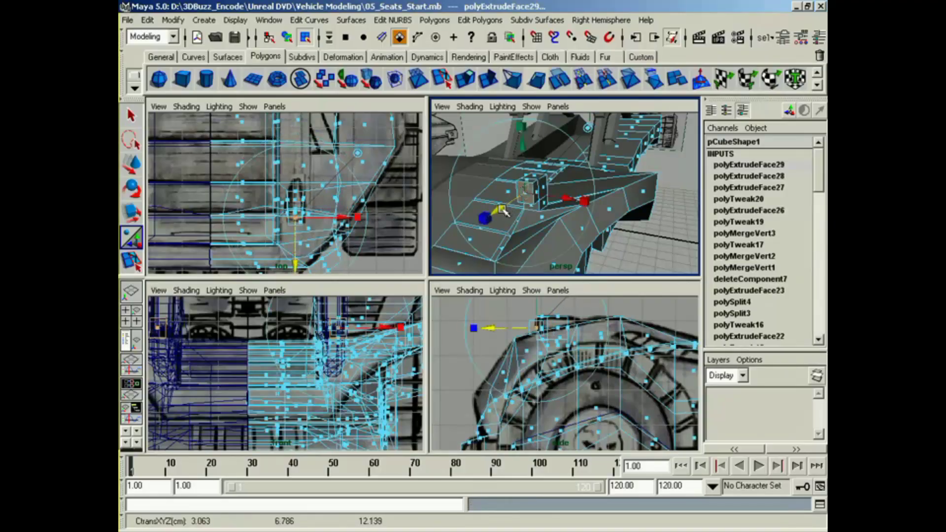
left_click(583, 200)
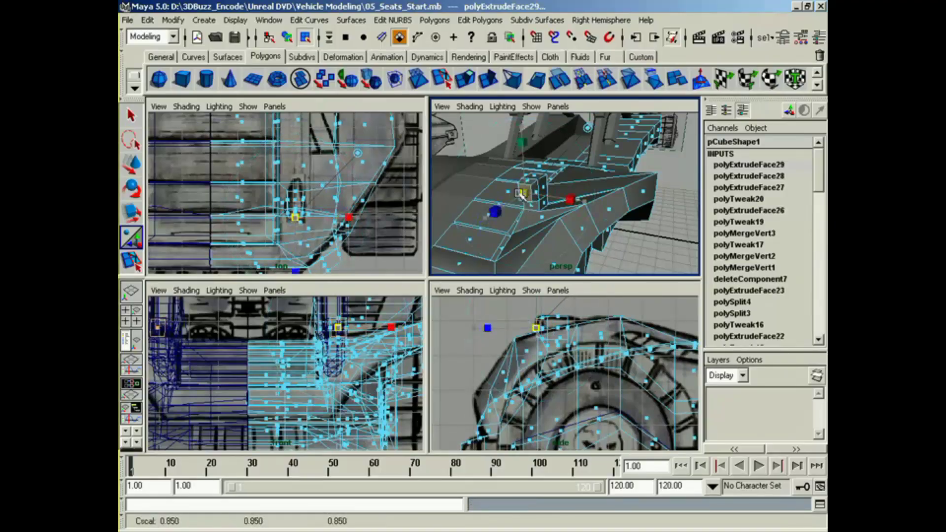
Step: Extrude the headlight's front face twice more to inset a lens area and push it back into the housing
key("g")
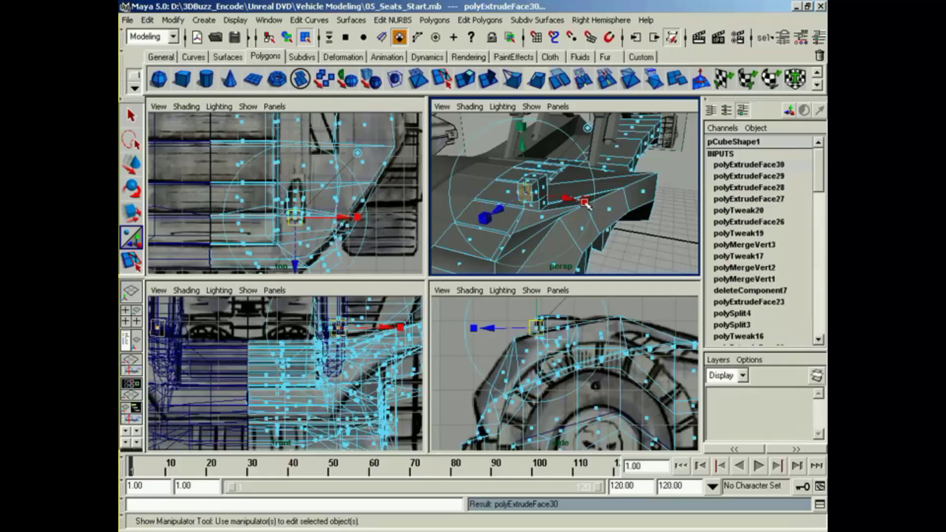
left_click_drag(526, 193, 374, 224)
key("g")
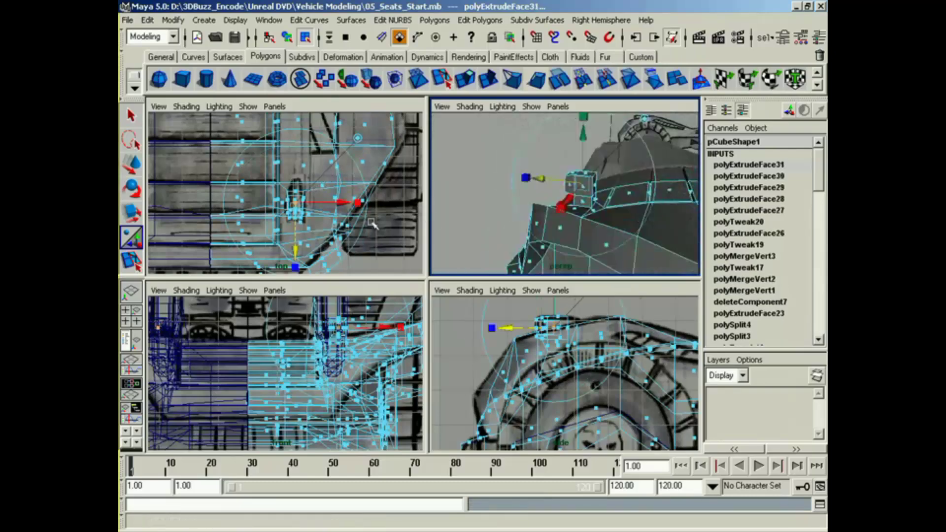
Step: Extrude the rear face of the headlight housing backward and scale it down to taper the back
right_click_drag(551, 222, 577, 219, "alt")
left_click(590, 192)
key("g")
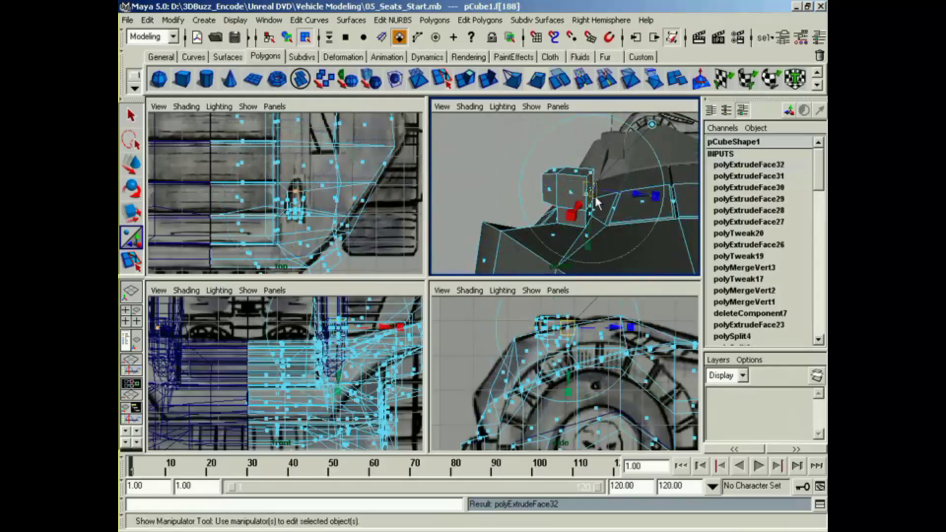
left_click_drag(633, 196, 615, 257)
left_click(676, 198)
right_click_drag(614, 258, 556, 253, "alt")
left_click_drag(567, 251, 492, 233, "alt")
right_click_drag(493, 233, 487, 308)
left_click(684, 238)
Step: Select the body in face mode and box-select all faces around the headlight in the top view
mouse_move(579, 254)
left_mouse_down("alt")
mouse_move(711, 256)
mouse_move(573, 257)
left_mouse_up("alt")
right_click_drag(573, 257, 578, 215, "alt")
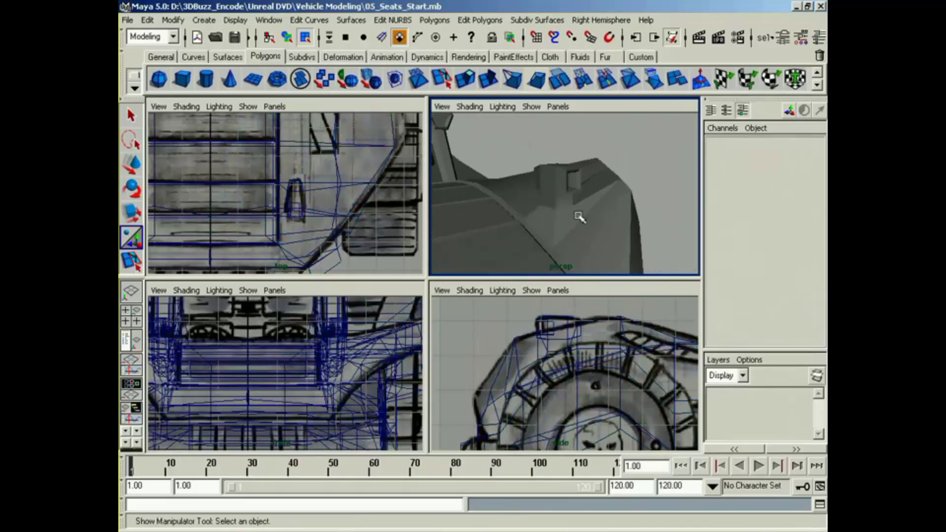
left_click(556, 189)
left_click_drag(549, 234, 535, 228, "alt")
left_click_drag(284, 170, 307, 221)
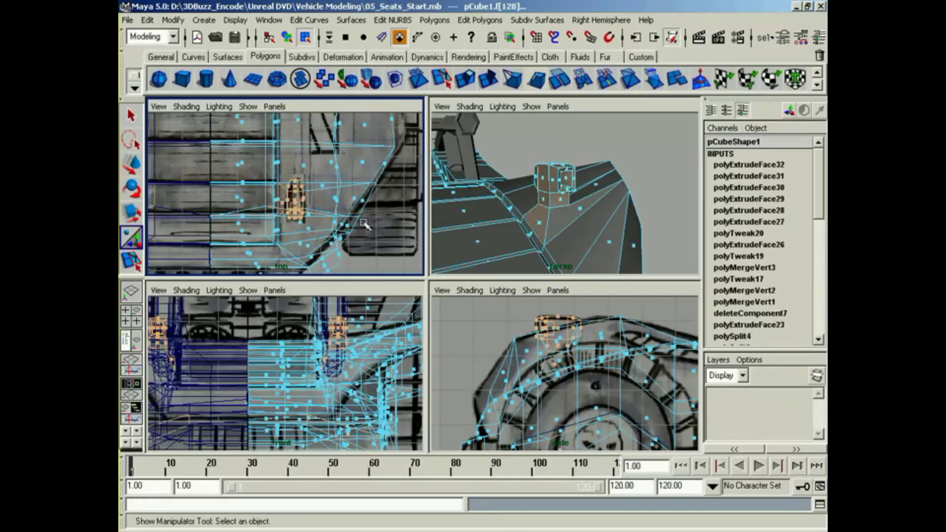
left_click_drag(561, 223, 536, 224, "alt")
middle_click_drag(340, 367, 370, 306, "alt")
left_click_drag(269, 325, 431, 429)
middle_click(514, 388)
key("z")
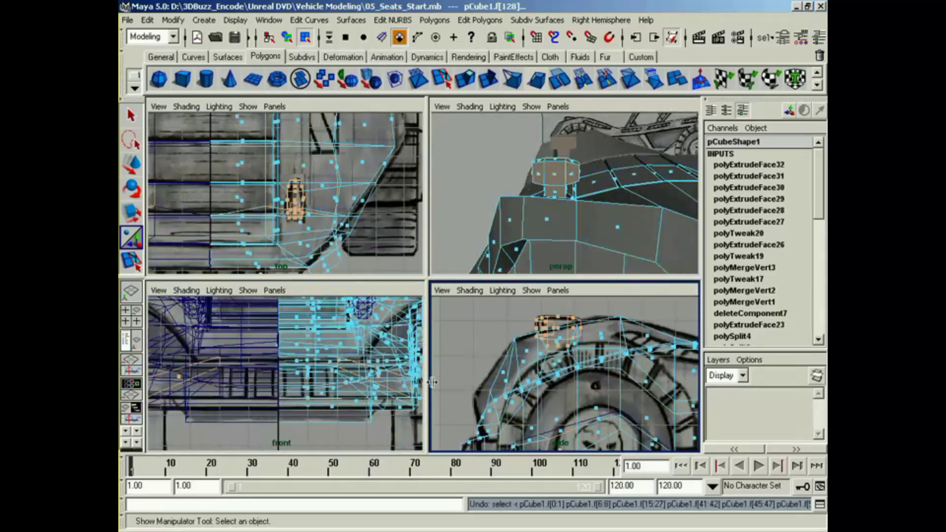
Step: Drop the lower body faces from the selection and cut the headlight faces horizontally through the stalk below the housing
middle_click(330, 413)
left_click_drag(609, 270, 567, 208, "alt")
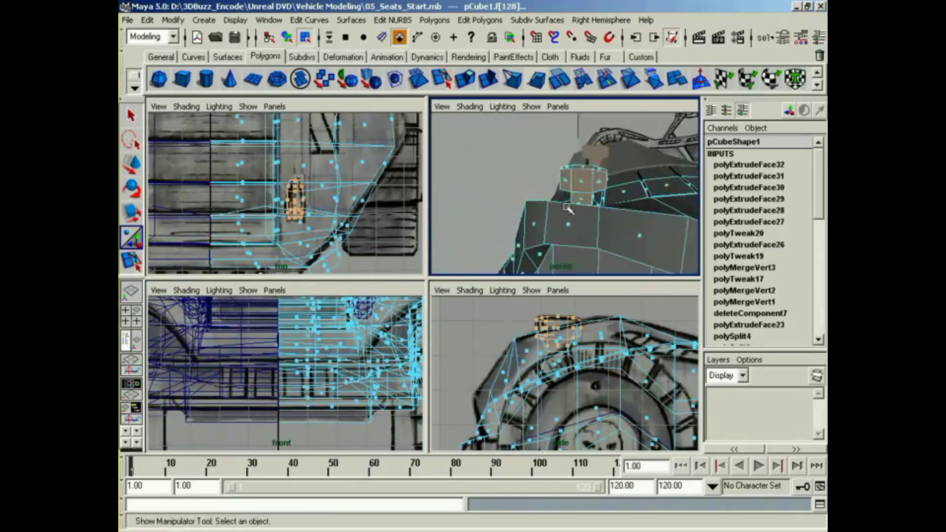
left_click(560, 87)
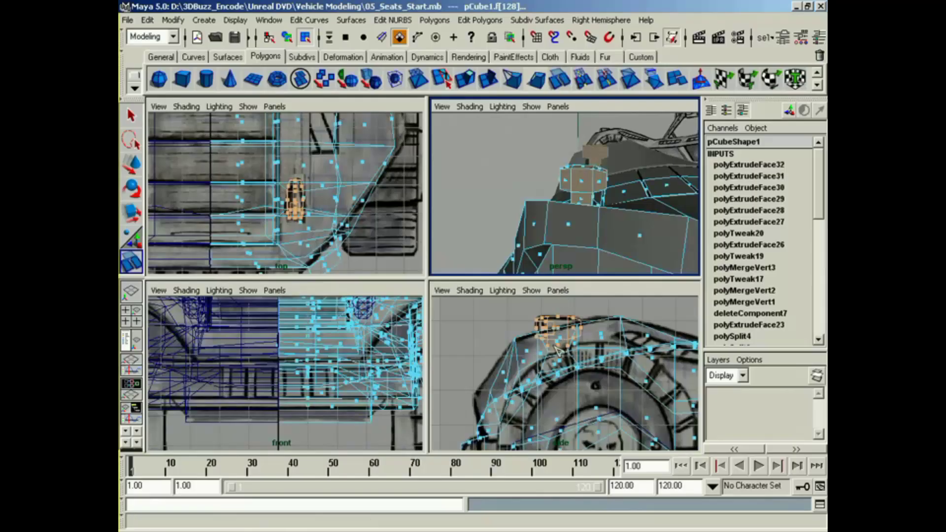
left_click_drag(554, 346, 628, 346)
left_click_drag(581, 231, 739, 219, "alt")
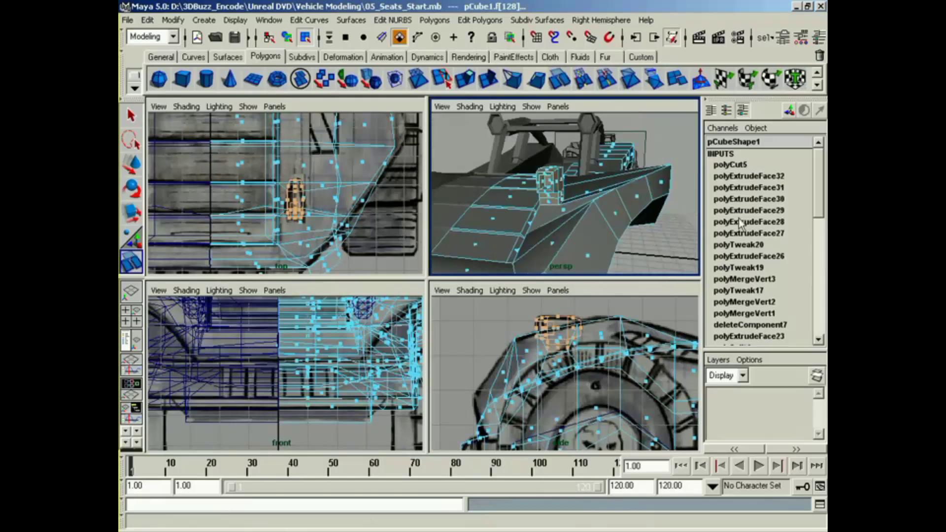
Step: Select the four vertices of the new cut around the headlight's stalk in the side view and move them vertically
left_click(131, 116)
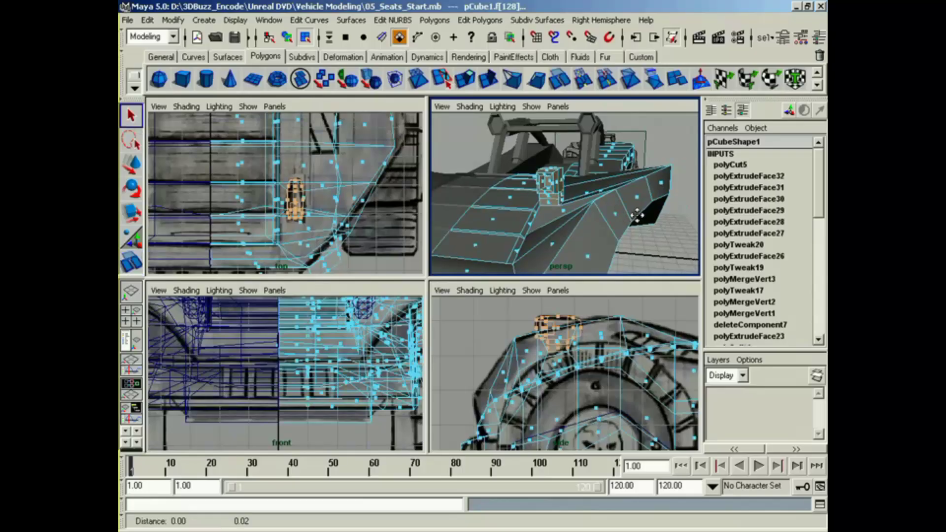
left_click_drag(561, 207, 547, 197, "alt")
right_click_drag(547, 196, 512, 196)
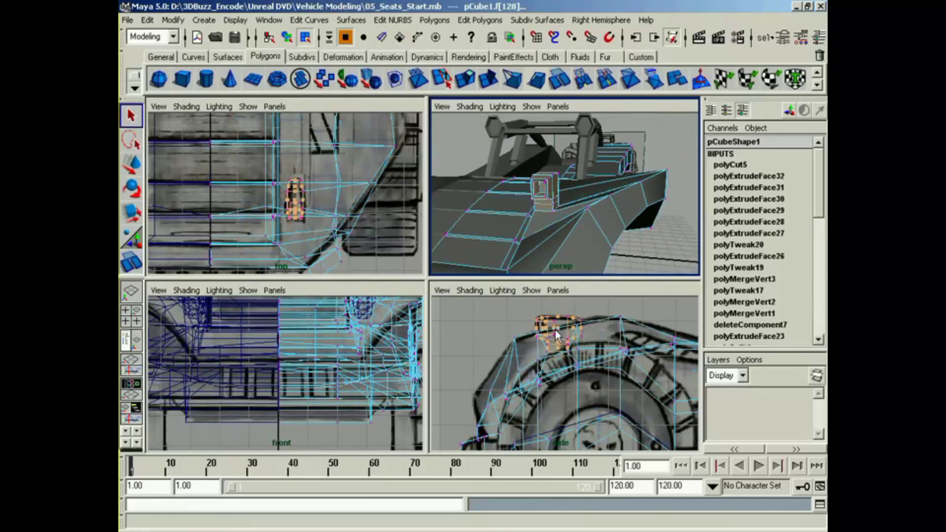
left_click(534, 348)
left_click_drag(580, 342, 561, 329)
key("w")
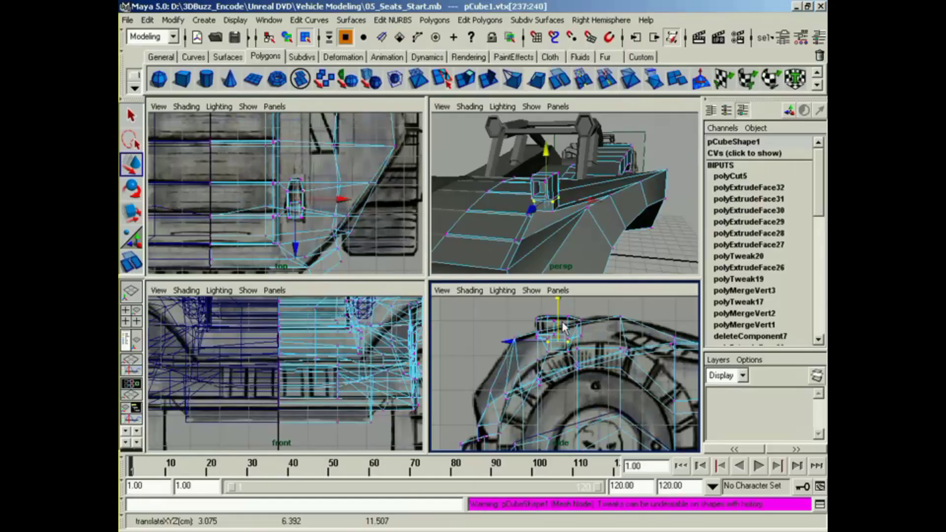
Step: Scale the stalk's four cut vertices to about 0.7 in width and depth and raise them slightly toward the housing
key("r")
left_click_drag(546, 198, 537, 198)
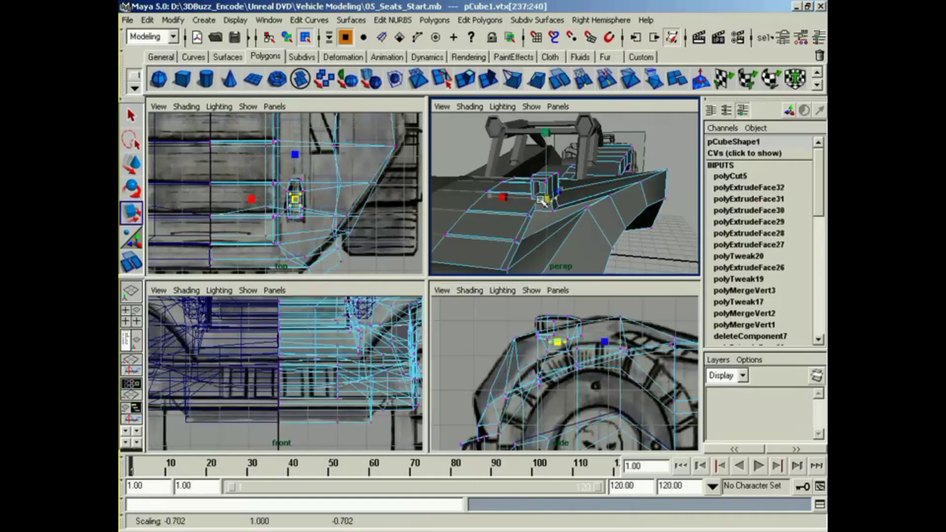
key("w")
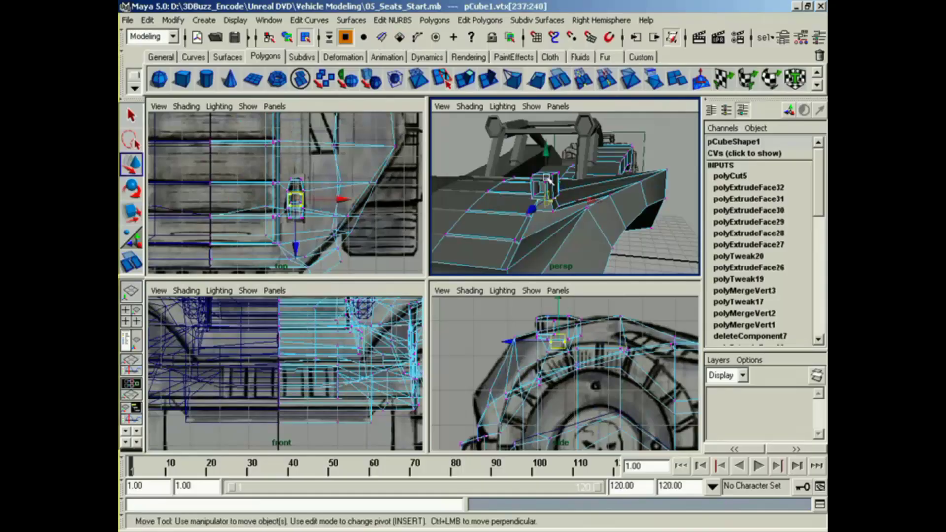
left_click_drag(545, 167, 545, 163)
mouse_move(550, 211)
left_mouse_down("alt")
mouse_move(582, 214)
mouse_move(599, 204)
mouse_move(566, 213)
left_mouse_up("alt")
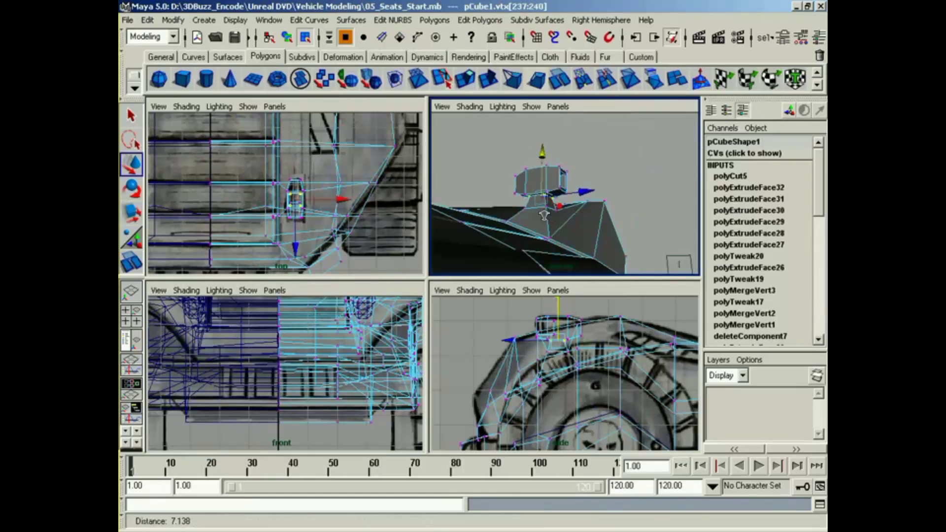
right_click_drag(567, 212, 599, 211, "alt")
left_click_drag(599, 211, 572, 215, "alt")
left_click_drag(510, 212, 513, 234, "alt")
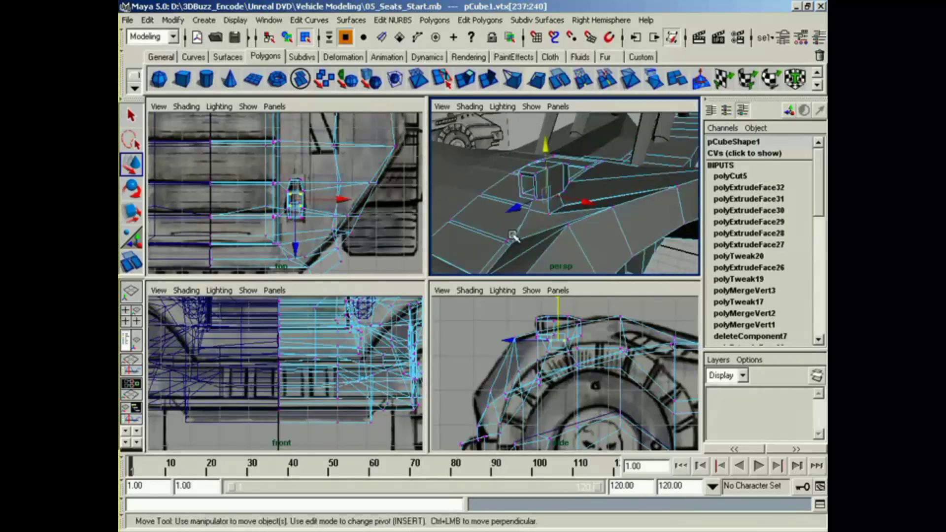
Step: Examine the headlight and the whole vehicle body from several angles in the perspective view
right_click_drag(513, 234, 442, 225, "alt")
right_click_drag(548, 197, 545, 272)
left_click(640, 232)
left_click_drag(613, 232, 592, 231, "alt")
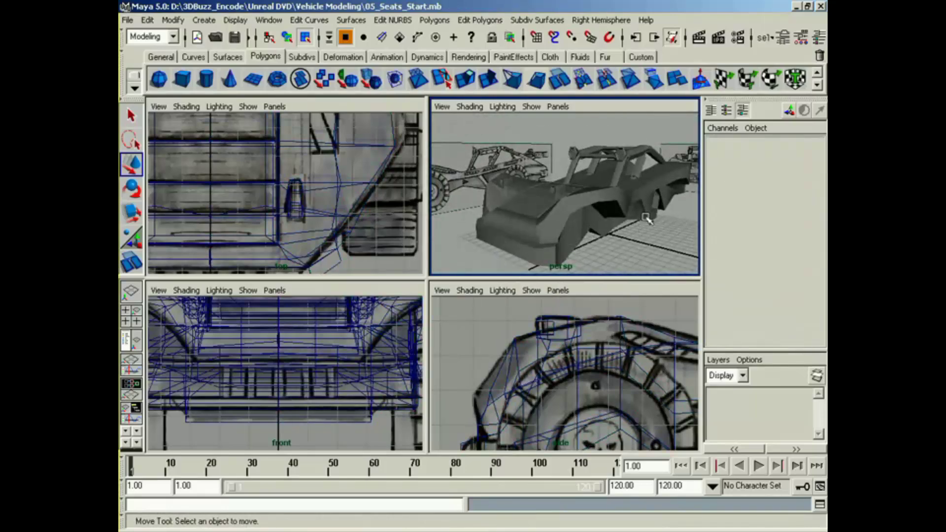
mouse_move(646, 217)
left_mouse_down("alt")
mouse_move(620, 233)
mouse_move(551, 234)
left_mouse_up("alt")
mouse_move(612, 226)
left_mouse_down("alt")
mouse_move(527, 243)
mouse_move(479, 235)
mouse_move(567, 232)
mouse_move(542, 237)
mouse_move(642, 247)
mouse_move(612, 264)
left_mouse_up("alt")
right_click_drag(612, 264, 668, 236, "alt")
middle_click_drag(668, 236, 626, 242, "alt")
Step: Frame the cockpit in the perspective, side and top views and select the body's floor face beside the centreline
middle_click_drag(665, 379, 494, 413, "alt")
mouse_move(566, 222)
middle_mouse_down("alt")
mouse_move(566, 258)
mouse_move(562, 224)
middle_mouse_up("alt")
left_click(562, 224)
middle_click_drag(298, 182, 328, 312, "alt")
middle_click_drag(307, 160, 314, 267, "alt")
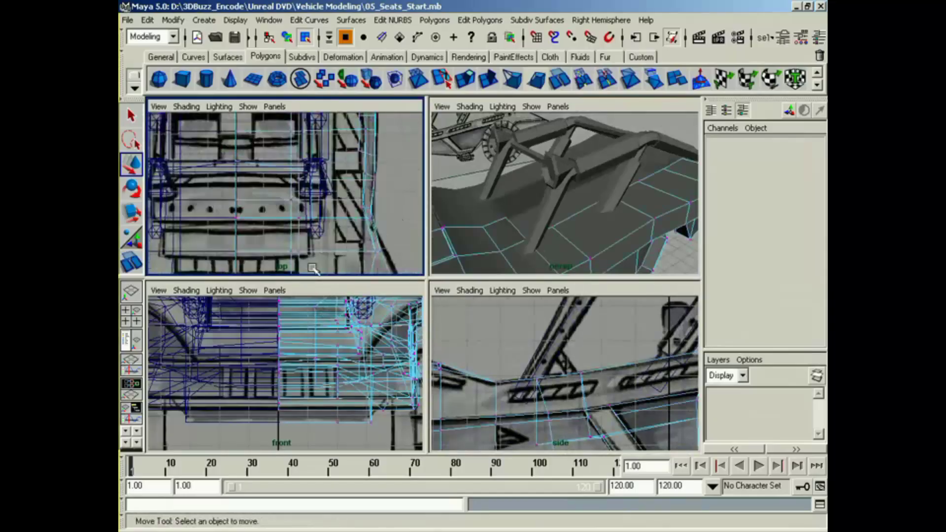
middle_click_drag(289, 190, 289, 251, "alt")
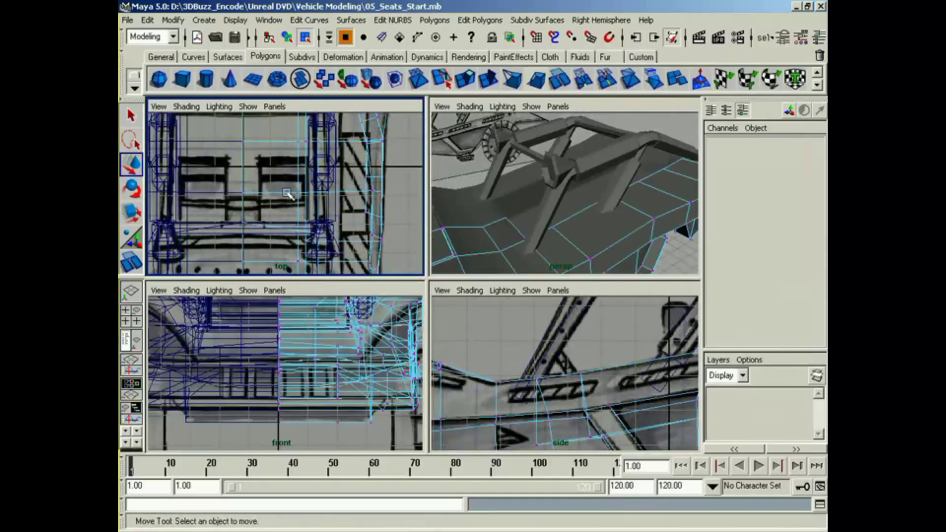
right_click_drag(287, 194, 295, 231)
left_click_drag(533, 254, 645, 267, "alt")
left_click(513, 233)
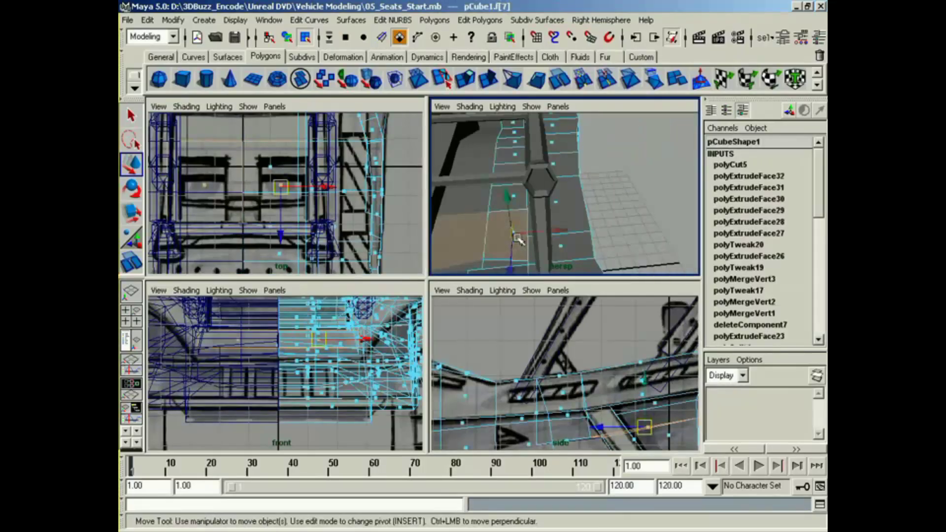
Step: Select the centreline vertex at the front of the cockpit floor and move it slightly forward in the side view
left_click_drag(551, 241, 559, 211, "alt")
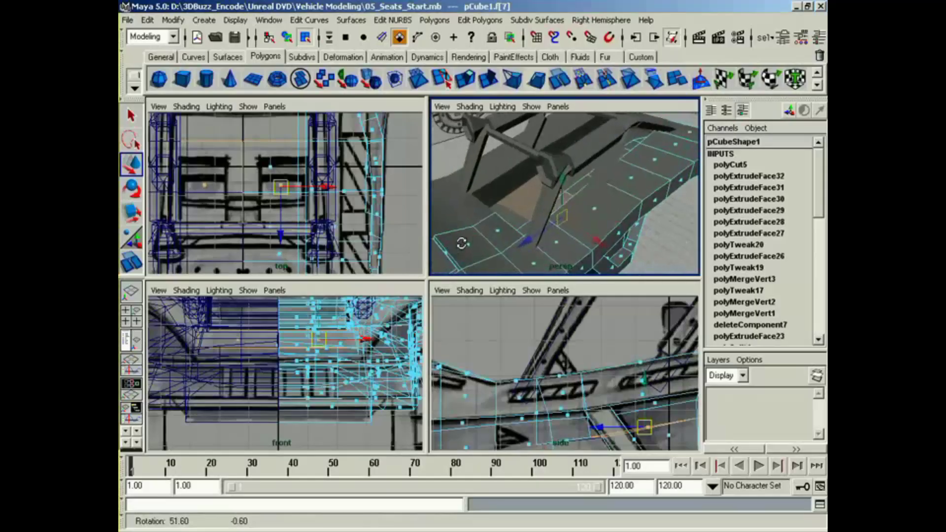
right_click(556, 206)
right_click_drag(552, 207, 544, 207)
left_click_drag(546, 207, 608, 217, "alt")
left_click_drag(489, 254, 480, 266, "alt")
left_click(495, 244)
middle_click_drag(593, 412, 597, 380, "alt")
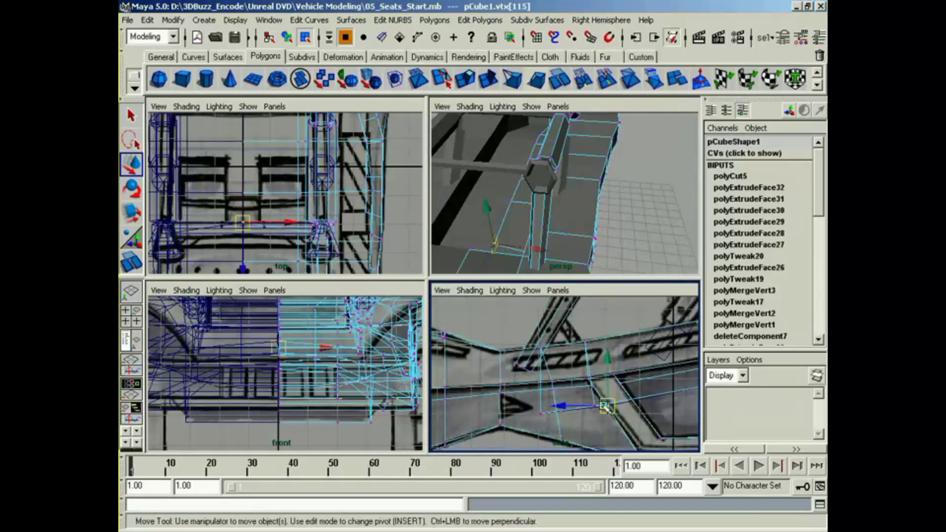
left_click_drag(604, 408, 604, 407)
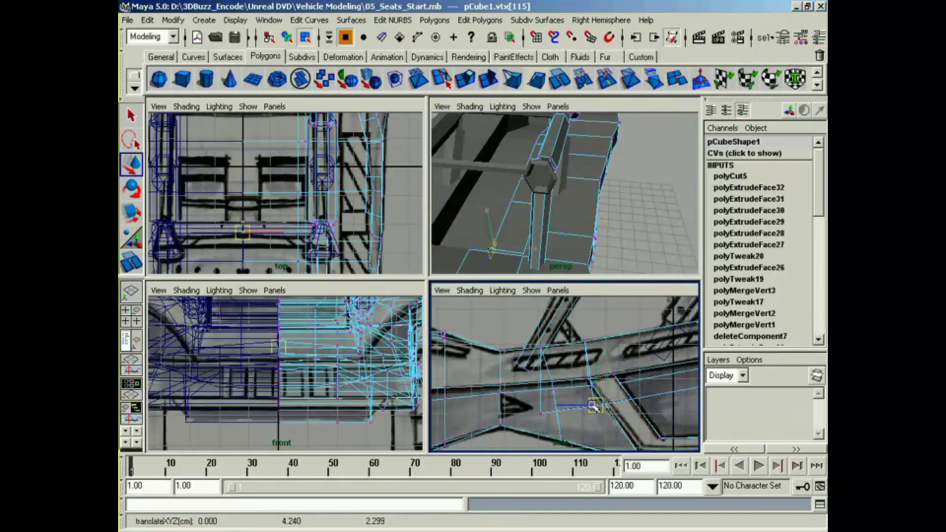
Step: Extrude the cockpit floor face and scale it in width and length to the seat outline in the top view
right_click_drag(516, 238, 518, 264)
left_click_drag(517, 264, 542, 247, "alt")
left_click(507, 252)
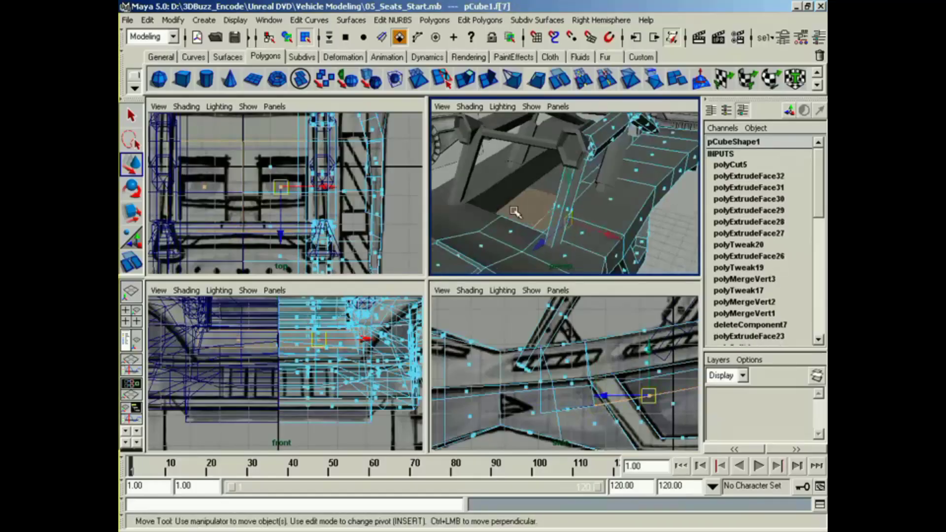
left_click(443, 79)
left_click(465, 80)
left_click_drag(566, 212, 641, 208, "alt")
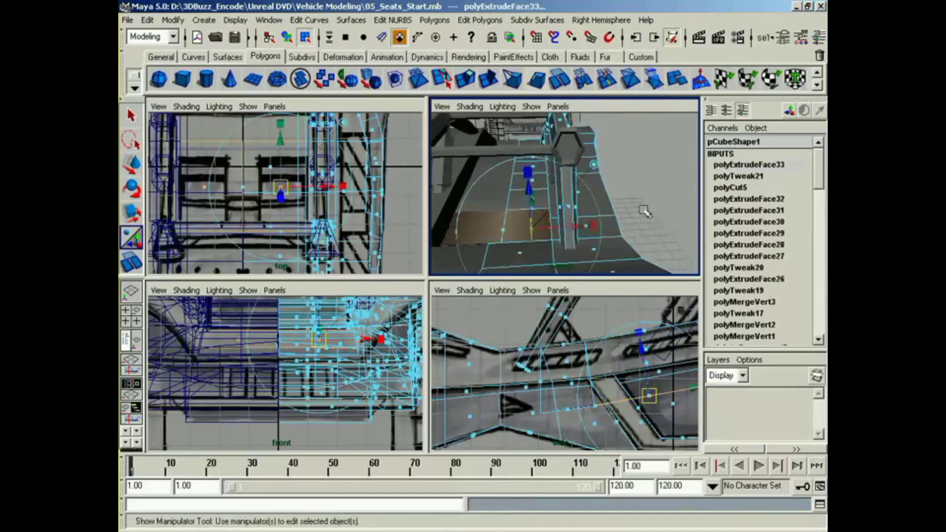
left_click_drag(591, 227, 569, 230)
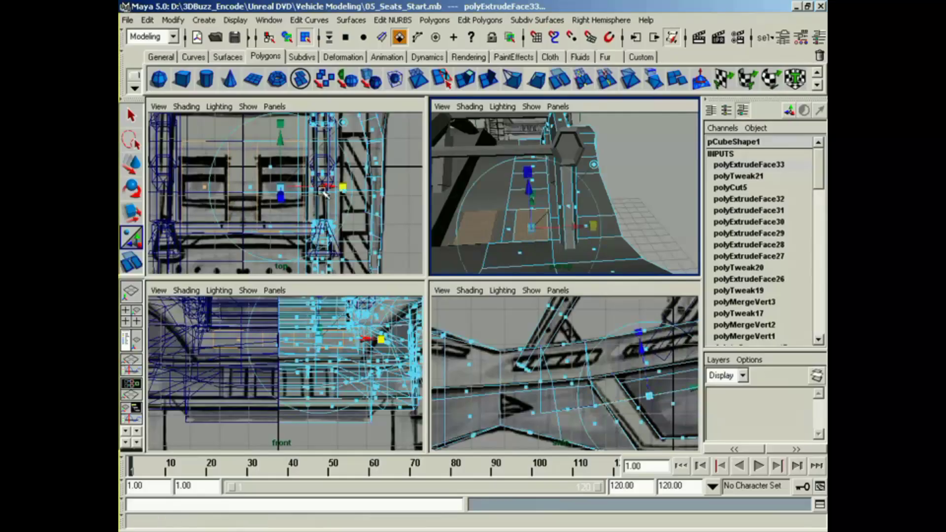
left_click_drag(323, 189, 326, 189)
left_click_drag(281, 123, 280, 151)
left_click_drag(508, 247, 467, 249, "alt")
middle_click_drag(659, 367, 571, 383, "alt")
left_click_drag(601, 400, 603, 400)
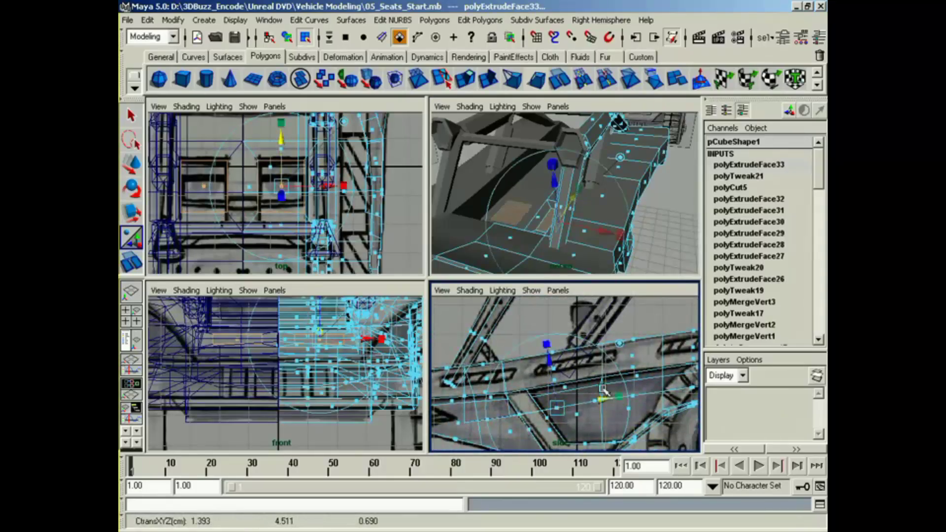
Step: Extrude the seat face upward, then level and resize it to match the seat cushion in the side view
left_click_drag(563, 259, 557, 238, "alt")
key("g")
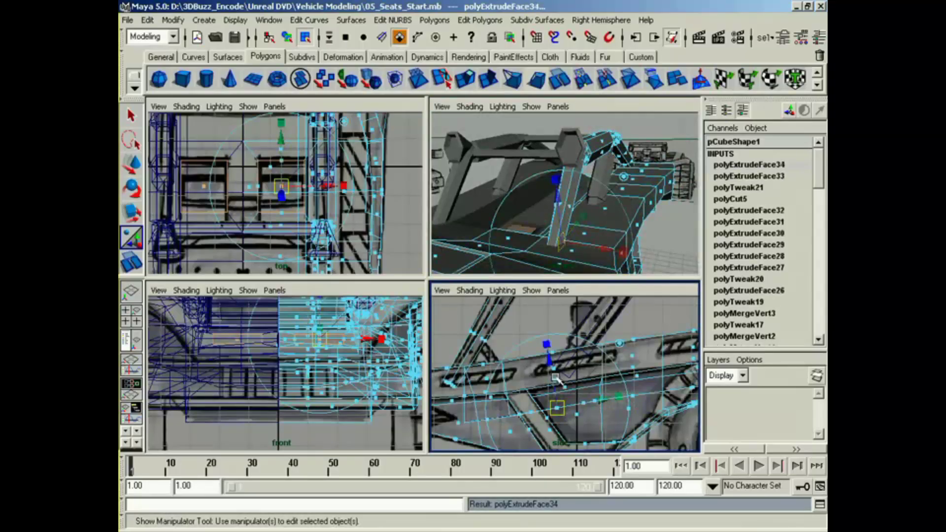
left_click_drag(556, 378, 555, 351)
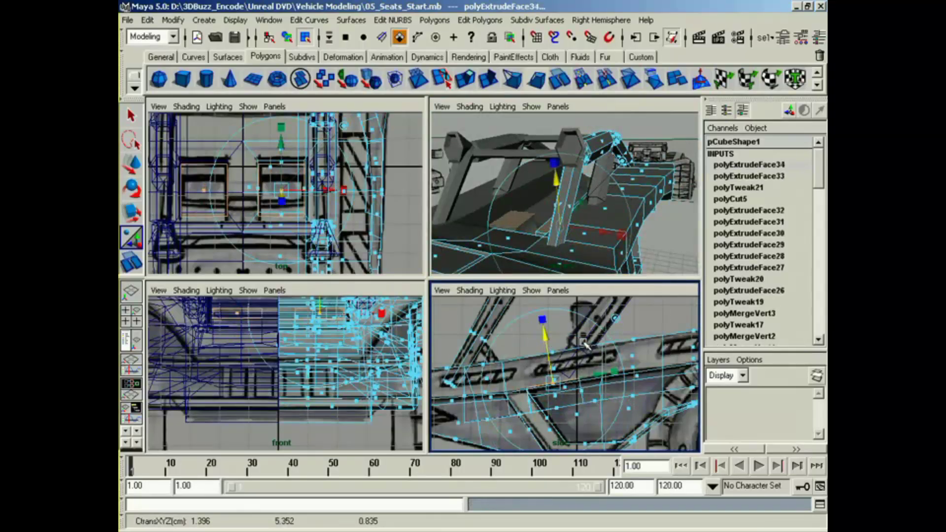
key("e")
left_click(597, 344)
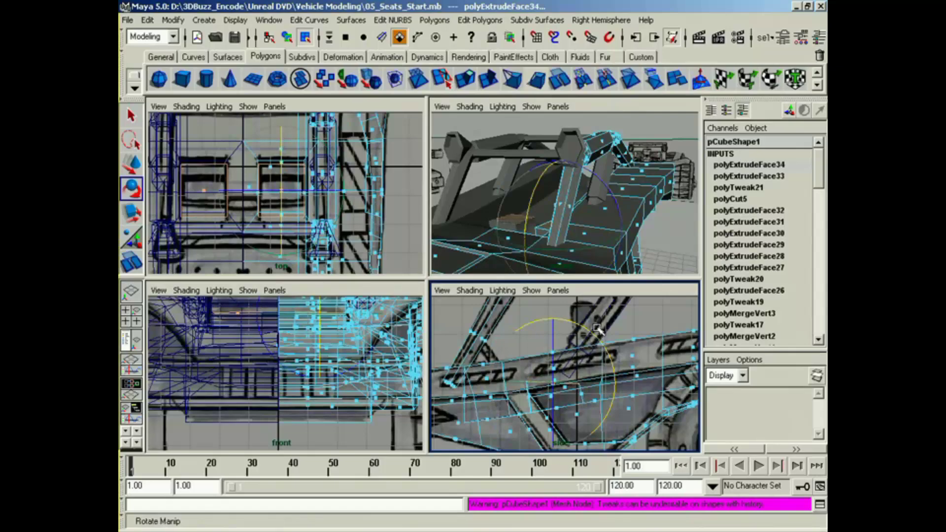
key("r")
left_click_drag(554, 383, 537, 384)
left_click_drag(557, 249, 547, 266, "alt")
key("w")
left_click_drag(553, 382, 561, 382)
Step: Frame the seat in the front view and adjust the raised cushion face's width to the reference
middle_click_drag(349, 301, 319, 361, "alt")
right_click_drag(320, 362, 339, 367, "alt")
mouse_move(339, 367)
middle_mouse_down("alt")
mouse_move(325, 398)
mouse_move(325, 377)
middle_mouse_up("alt")
key("r")
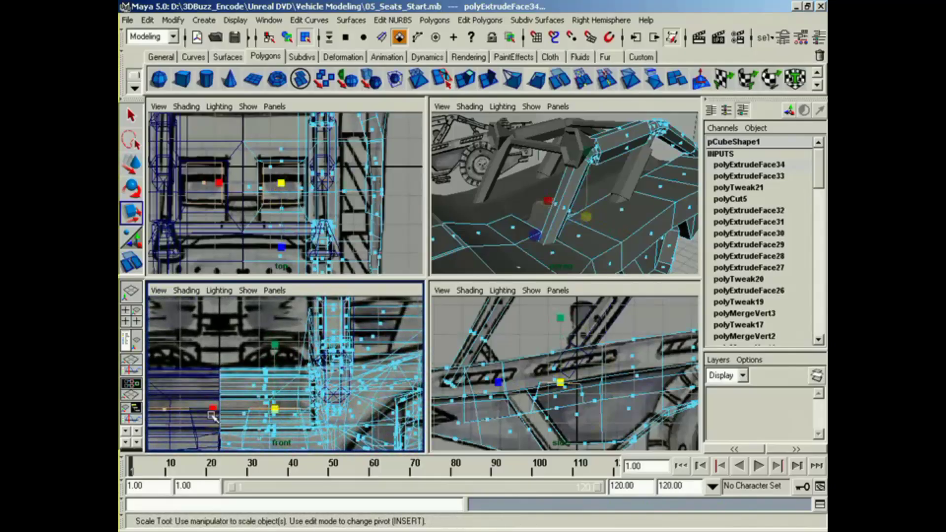
left_click_drag(211, 414, 212, 408)
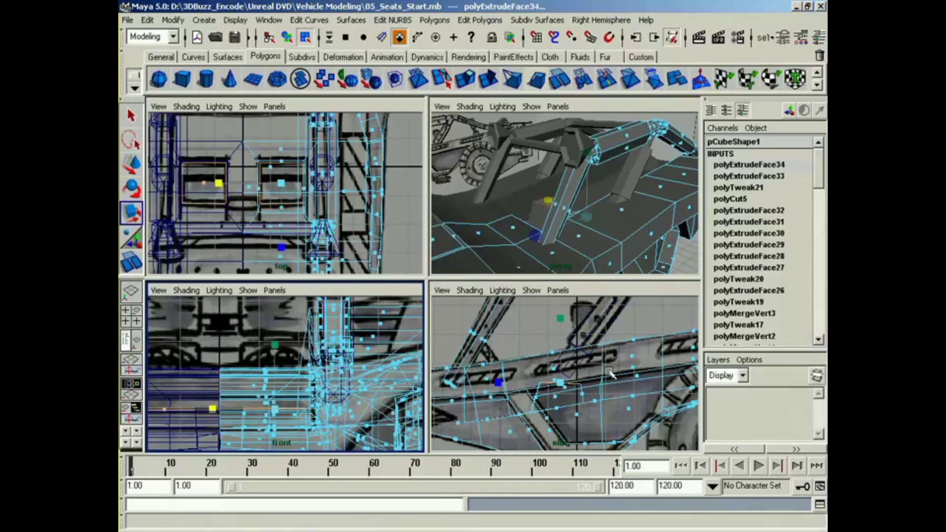
Step: Extrude the cushion's top face into a backrest, shaping it in the side view and raising it to the reference height
middle_click_drag(610, 374, 599, 385, "alt")
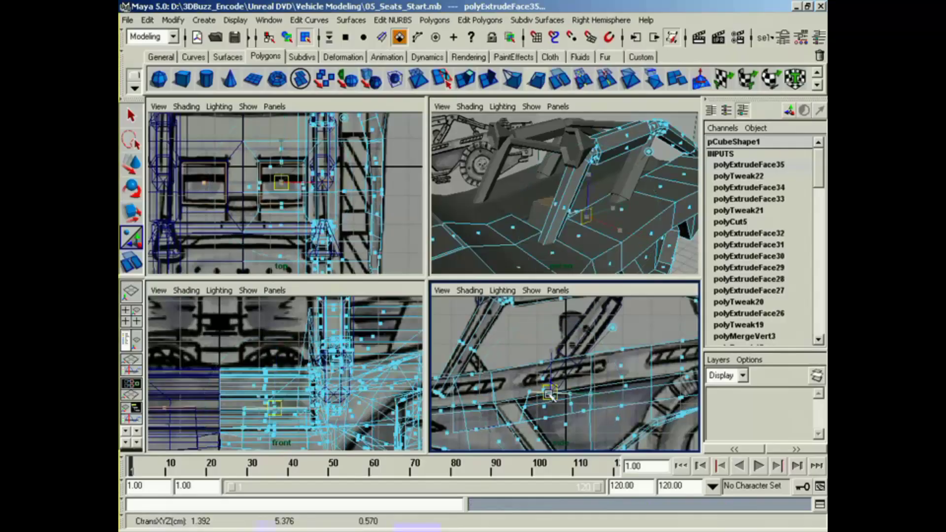
key("e")
left_click_drag(620, 403, 608, 414)
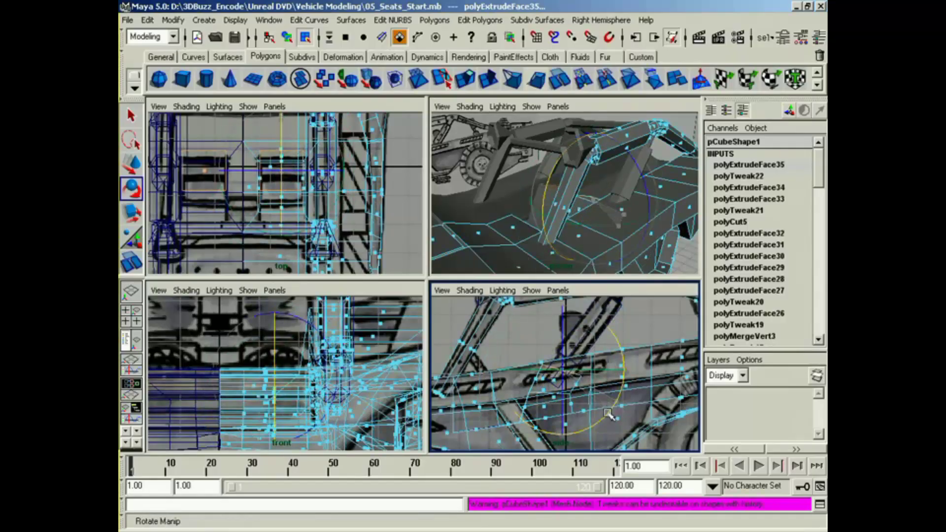
key("r")
left_click_drag(511, 371, 525, 382)
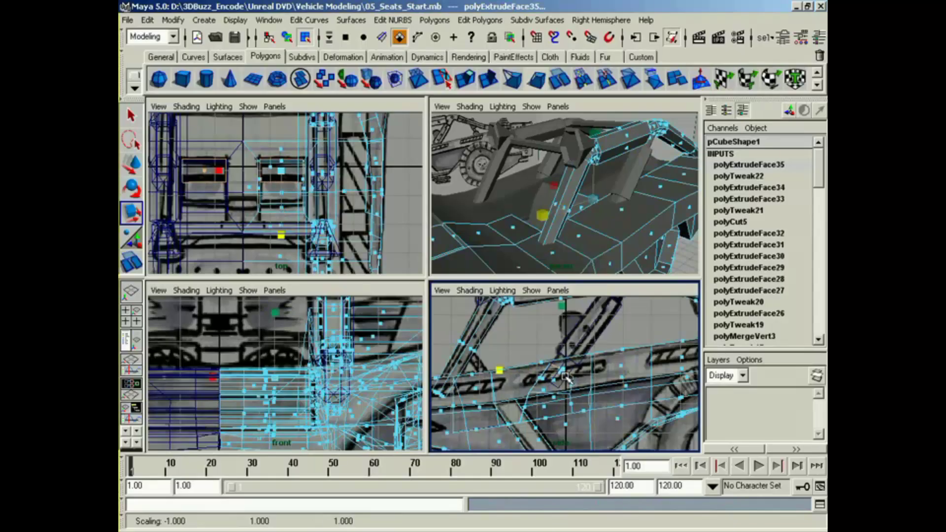
key("w")
left_click(278, 332)
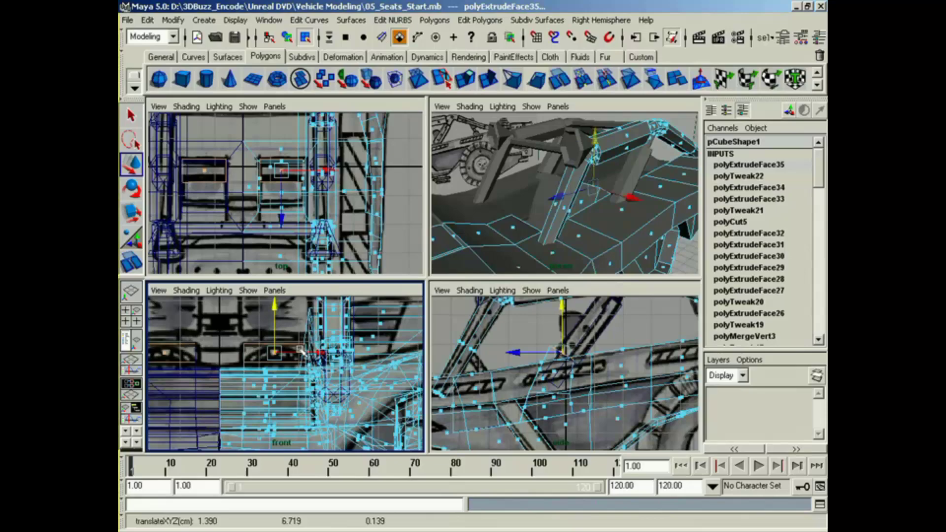
left_click(566, 372)
left_click_drag(566, 372, 575, 362)
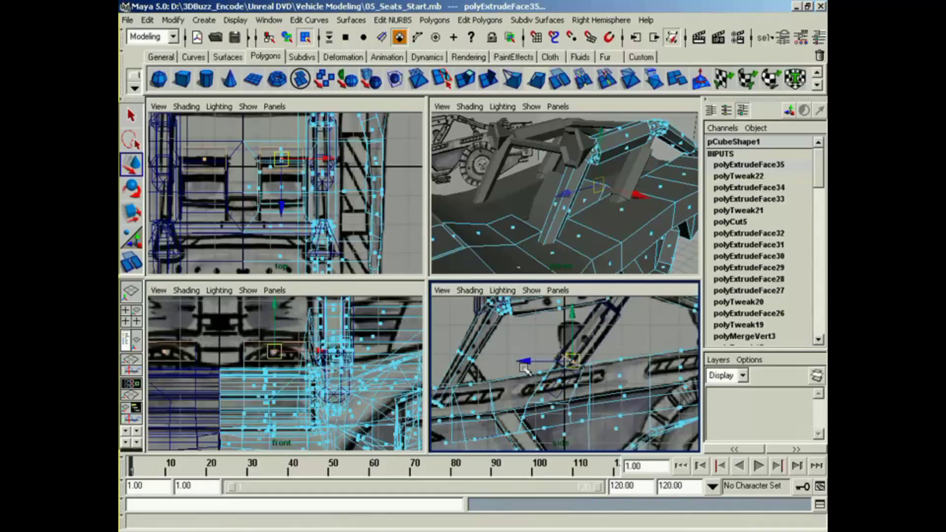
Step: Select the two front vertices at the base of the backrest and reposition them in the side view
key("F9")
left_click_drag(523, 393, 542, 398)
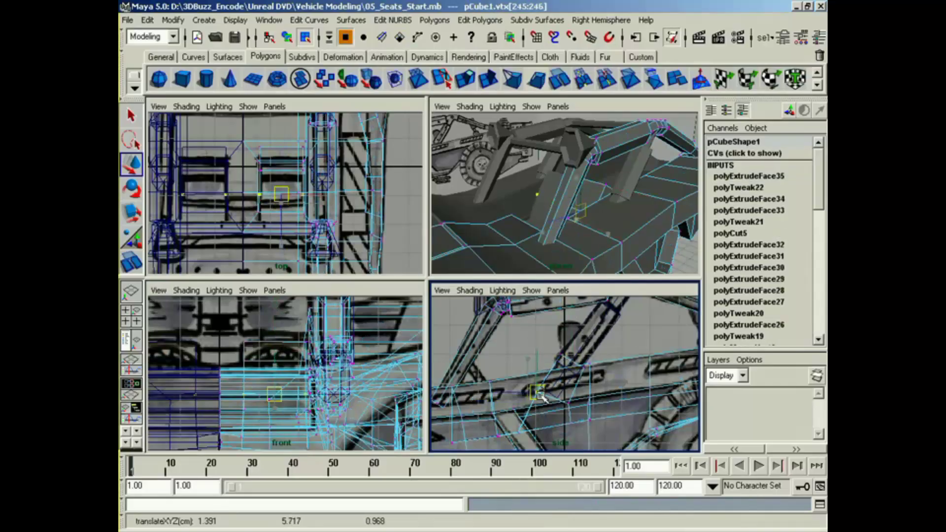
left_click_drag(560, 264, 485, 250, "alt")
right_click_drag(485, 250, 534, 258, "alt")
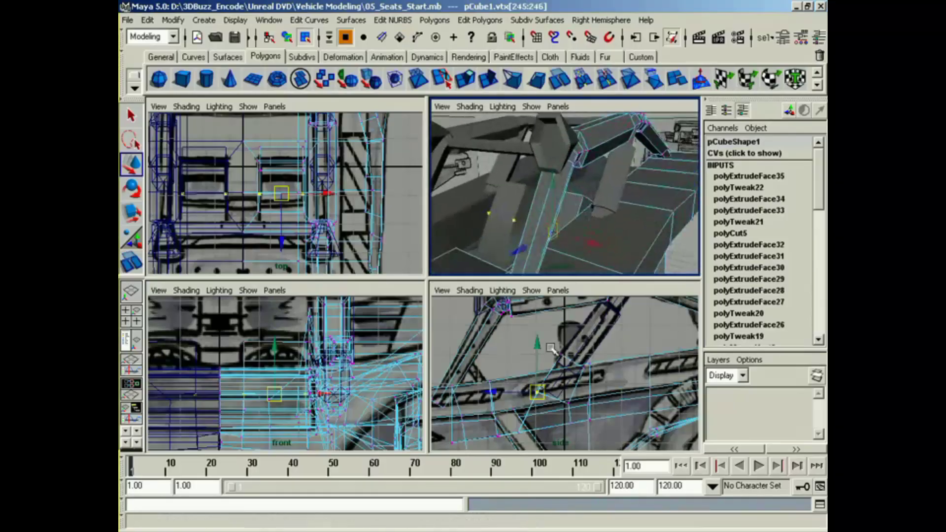
Step: Select the backrest's top face in face mode, rotate it in the side view and raise it slightly
right_click(557, 365)
right_click_drag(557, 365, 558, 395)
left_click_drag(575, 217, 532, 224, "alt")
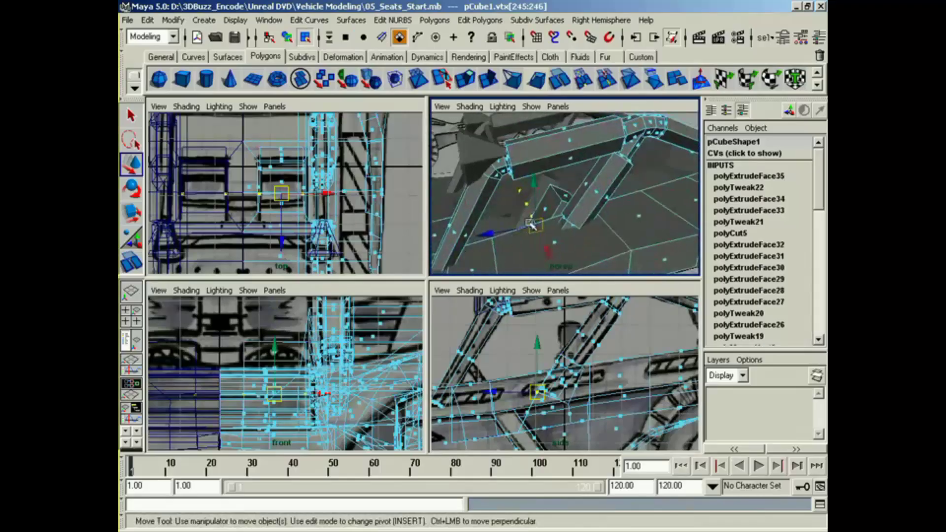
left_click(566, 196)
middle_click_drag(587, 375, 574, 376, "alt")
key("e")
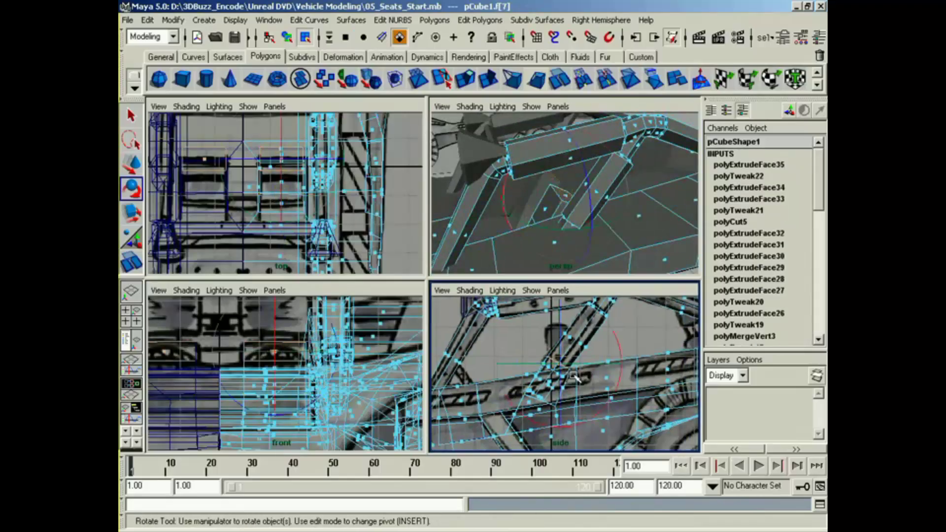
left_click_drag(622, 373, 621, 345)
key("w")
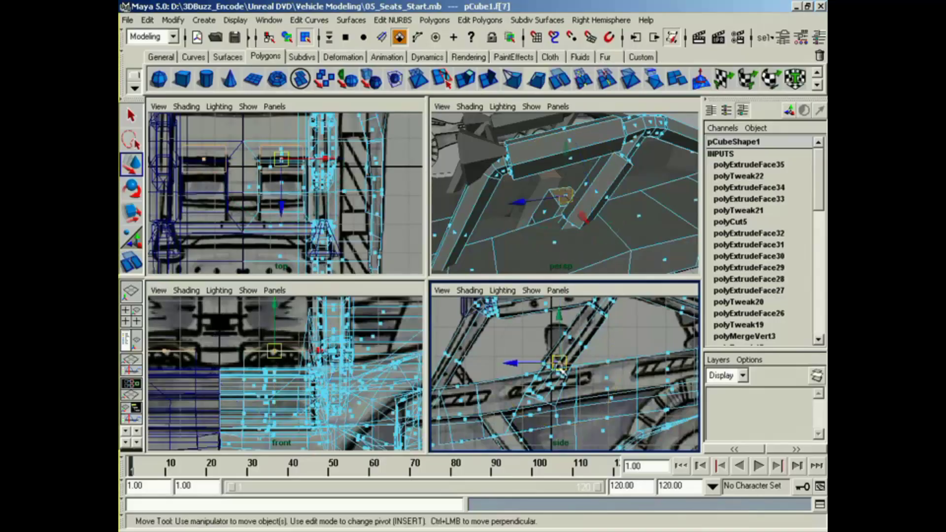
left_click_drag(560, 367, 560, 357)
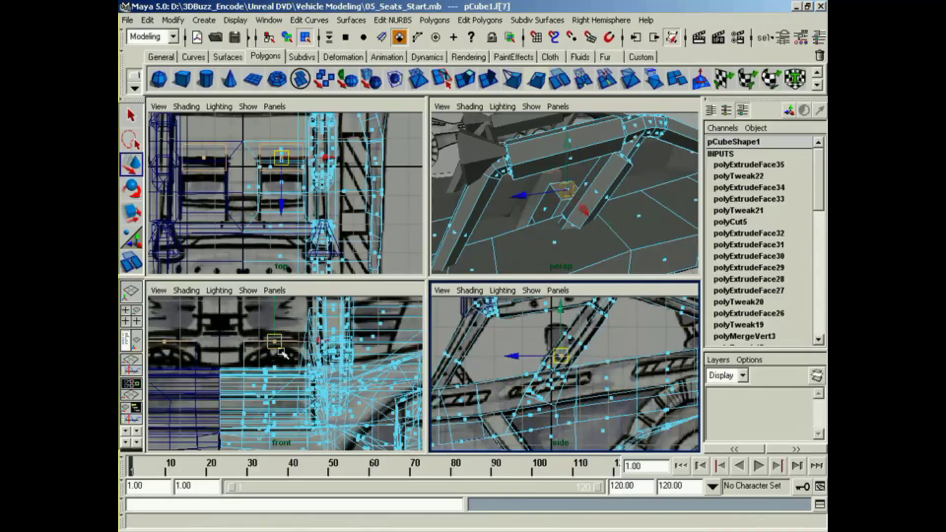
Step: Extrude the backrest's top face and scale it to about 0.46 as the base of the headrest post
left_click(466, 80)
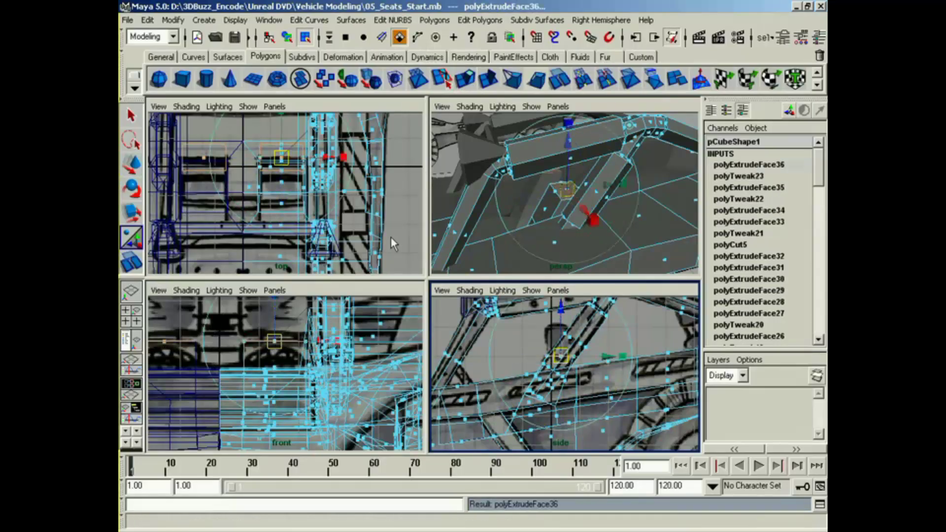
mouse_move(291, 323)
left_mouse_down()
mouse_move(254, 339)
mouse_move(281, 325)
left_mouse_up()
left_click(333, 340)
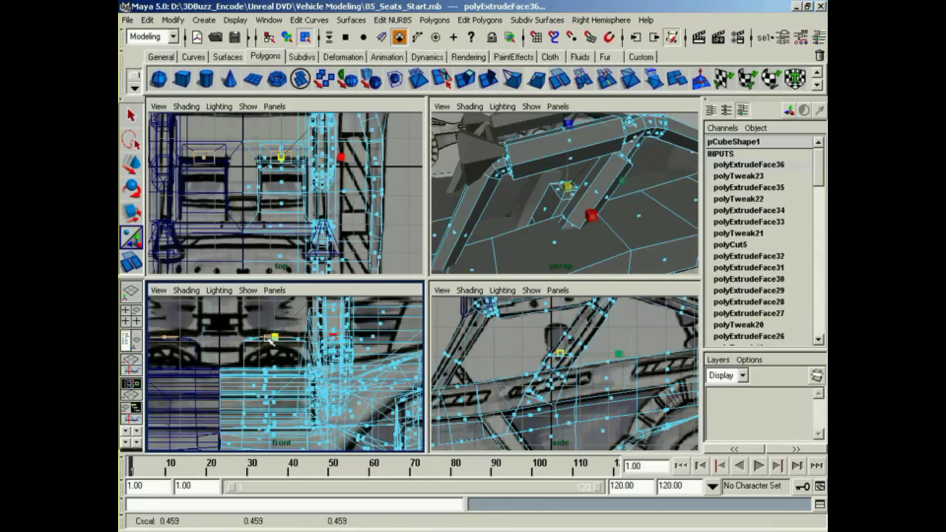
key("w")
left_click_drag(276, 313, 275, 315)
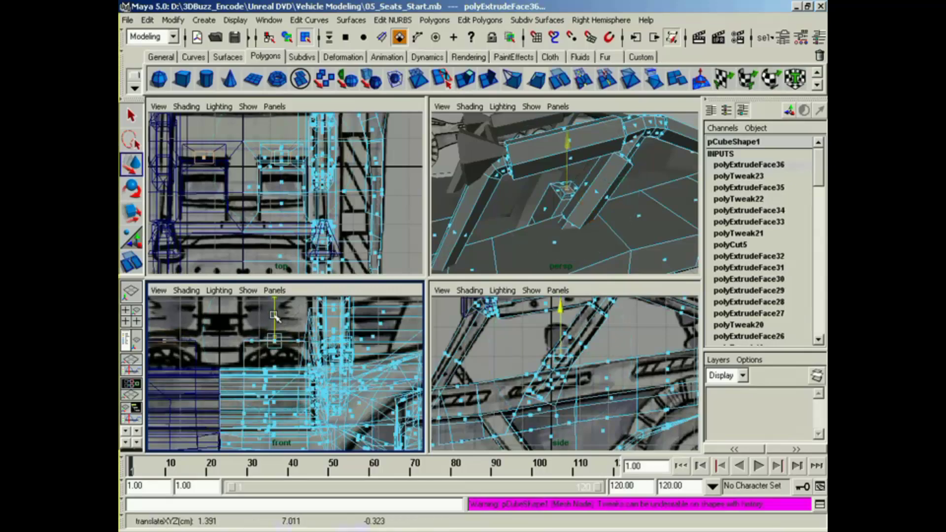
Step: Extrude the post upward, extrude and widen its top face, and extrude that up to the headrest's height
key("g")
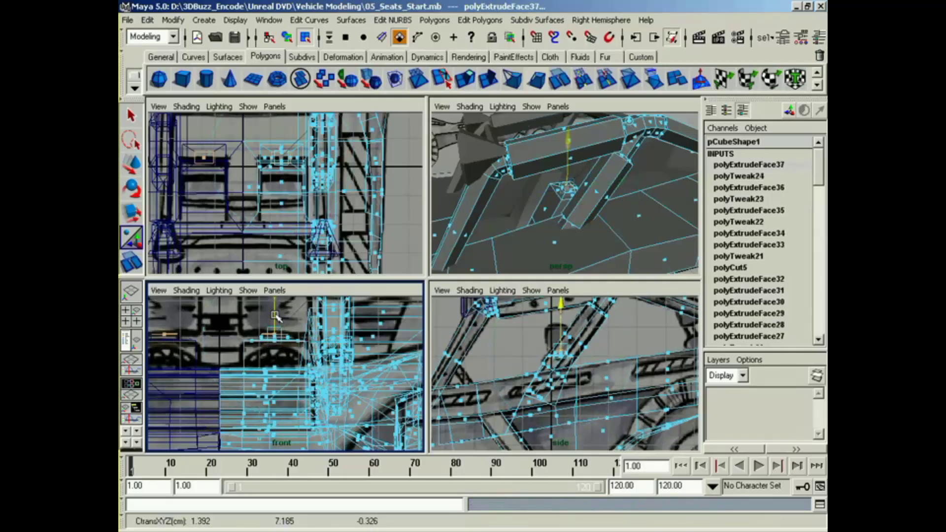
key("g")
left_click(337, 334)
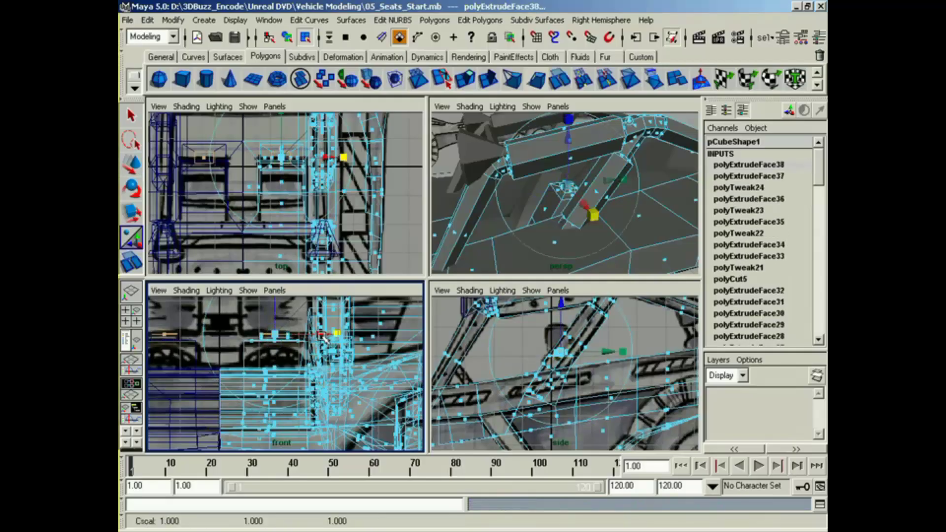
left_click_drag(324, 337, 433, 346)
middle_click_drag(326, 333, 326, 354, "alt")
key("g")
left_click_drag(275, 332, 279, 295)
Step: Select the front face of the headrest in the perspective view and move it forward in the side view
left_click_drag(499, 183, 547, 211, "alt")
middle_click_drag(547, 211, 582, 220, "alt")
right_click_drag(582, 220, 691, 218, "alt")
left_click_drag(579, 221, 493, 189, "alt")
left_click(605, 190)
key("w")
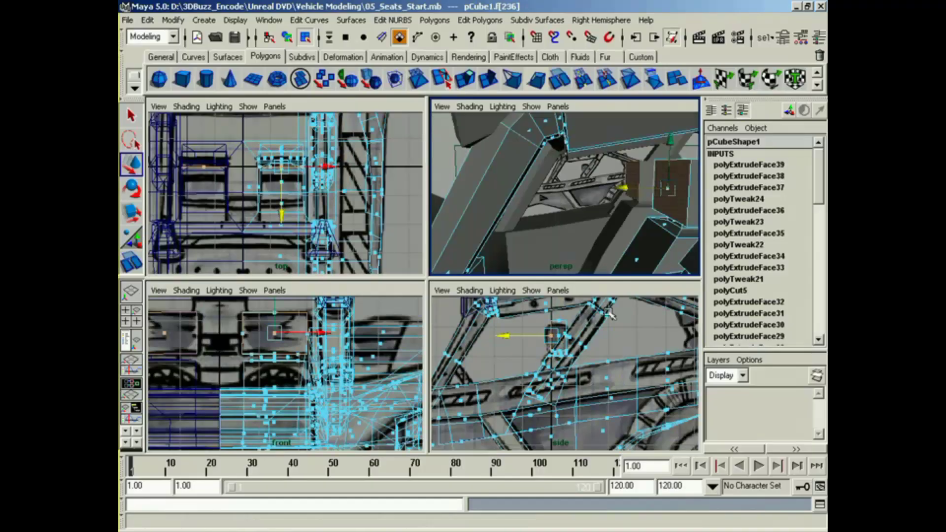
middle_click(549, 337)
left_click_drag(529, 338, 525, 337)
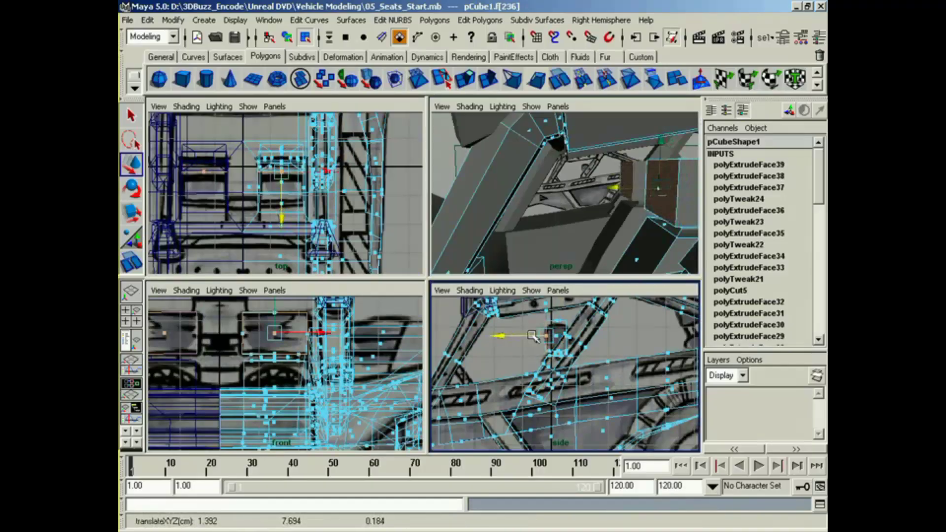
Step: Select the headrest's top face and lower it slightly in the side view
left_click(556, 320)
left_click_drag(556, 306, 557, 308)
middle_click_drag(602, 214, 549, 214, "alt")
left_click_drag(591, 237, 513, 232, "alt")
middle_click_drag(513, 232, 593, 250, "alt")
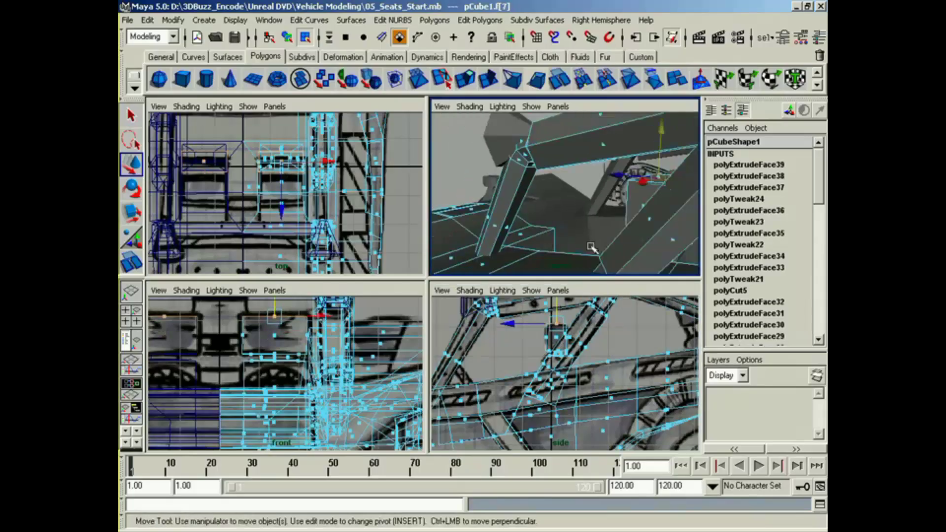
Step: Select the rear face of the headrest and move it slightly backward in the side view
left_click_drag(565, 249, 536, 244, "alt")
left_click(594, 198)
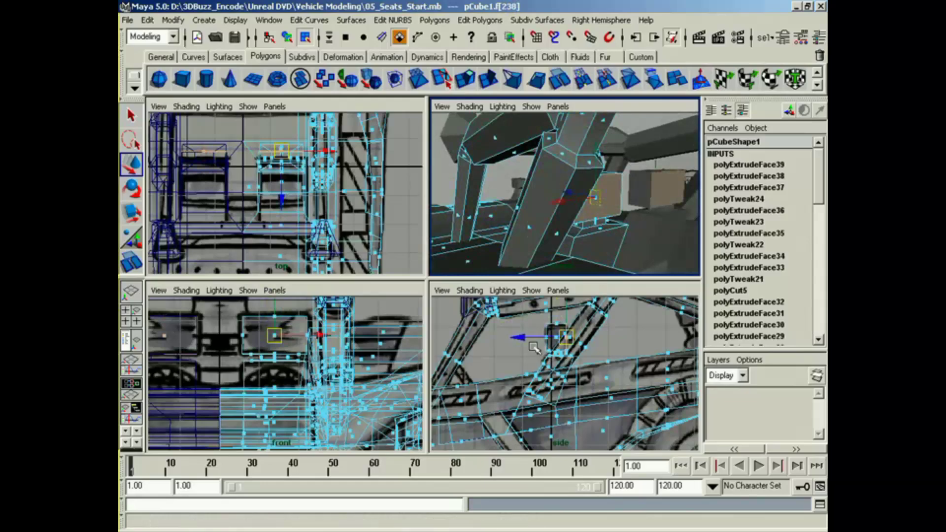
left_click_drag(529, 337, 534, 339)
left_click_drag(574, 224, 608, 225, "alt")
middle_click_drag(530, 265, 571, 218)
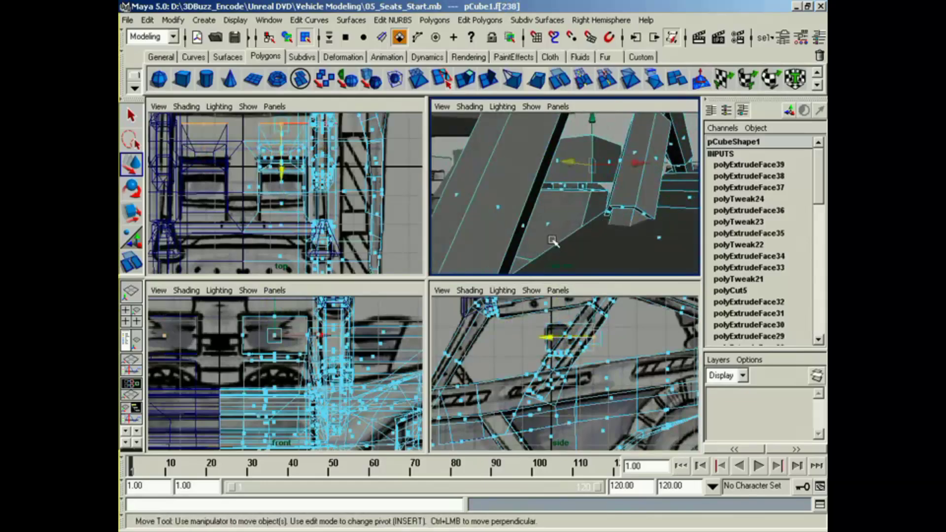
key("z")
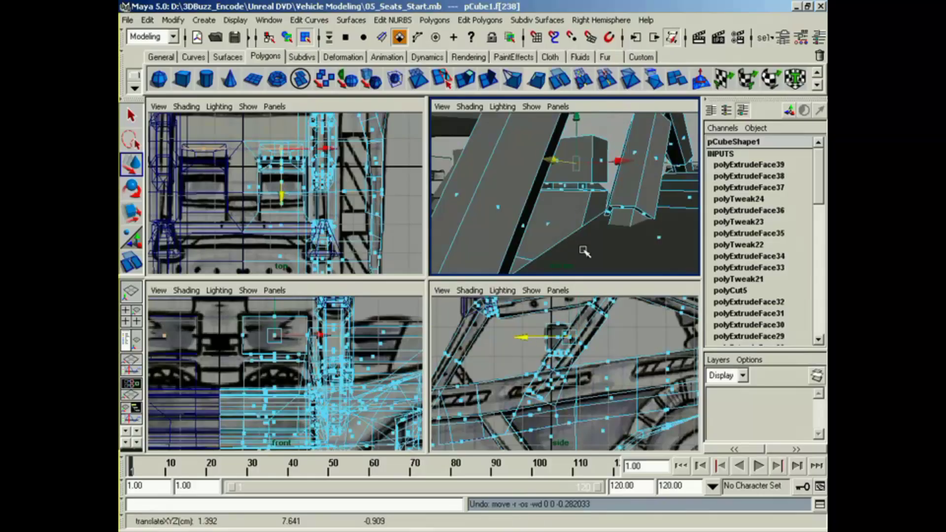
Step: Select the backrest's two front faces, toggle Keep Faces Together, and extrude the faces slightly outward
left_click_drag(586, 250, 611, 250, "alt")
right_click_drag(611, 250, 573, 255, "alt")
left_click_drag(572, 256, 600, 243, "alt")
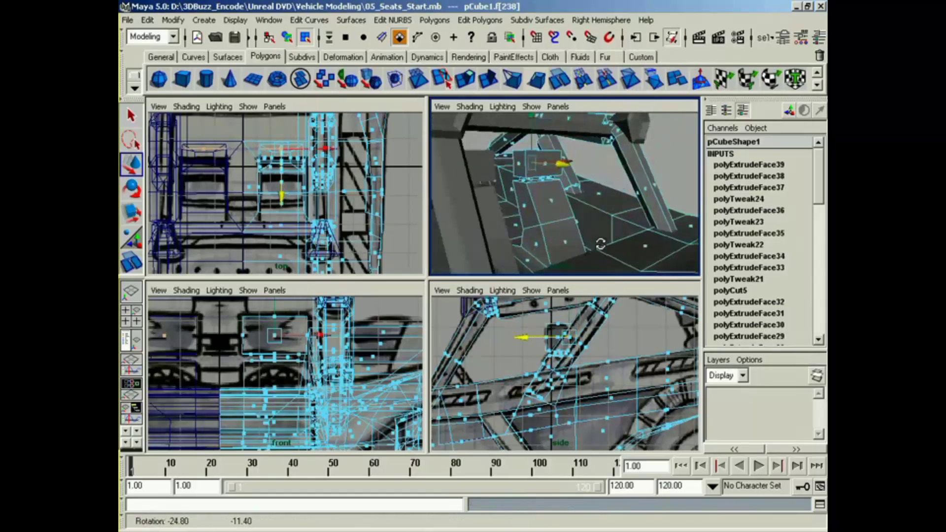
left_click(551, 202)
left_click(507, 249, "shift")
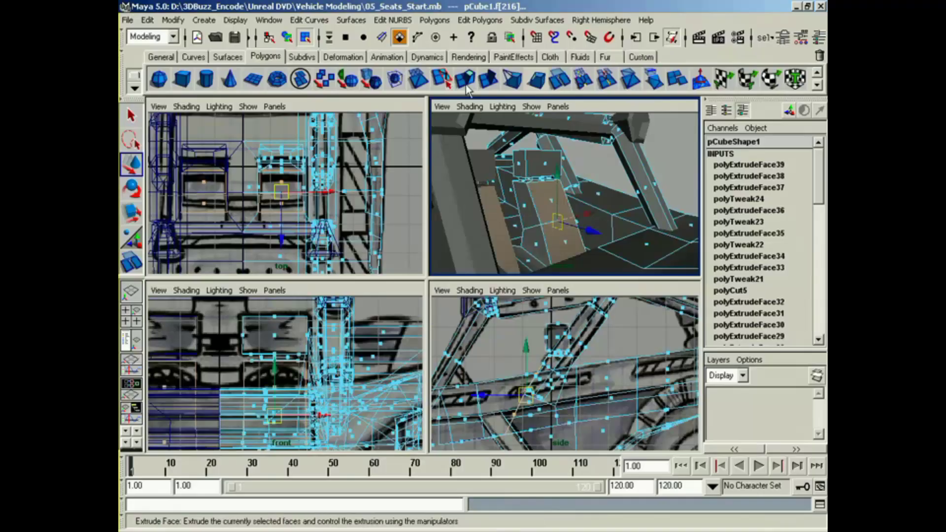
left_click(435, 20)
mouse_move(492, 237)
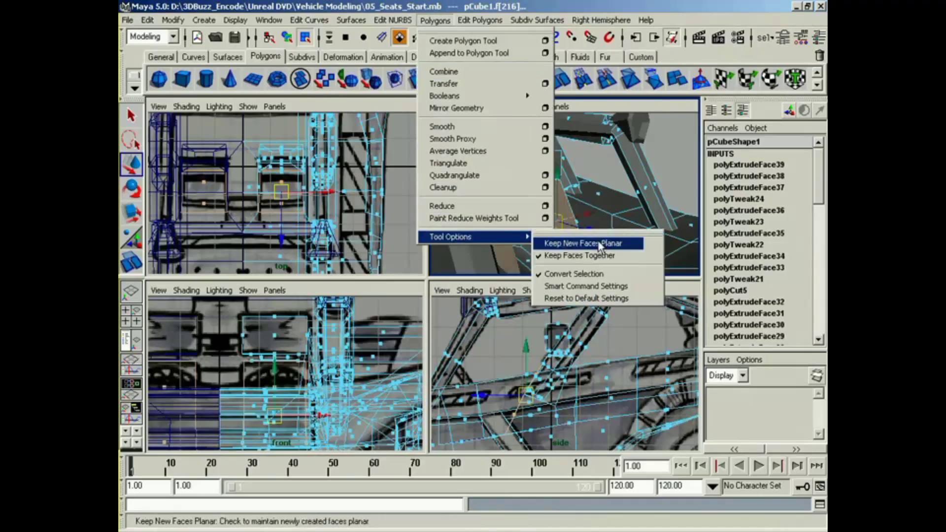
left_click(577, 257)
left_click(466, 88)
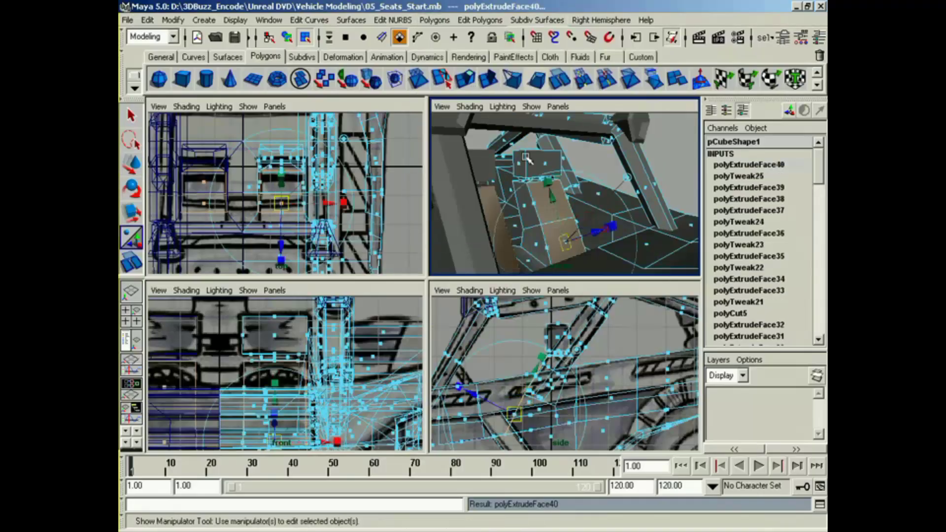
left_click(609, 231)
mouse_move(569, 243)
left_mouse_down()
mouse_move(560, 244)
mouse_move(599, 236)
mouse_move(495, 241)
mouse_move(564, 241)
left_mouse_up()
Step: Toggle Keep Faces Together again, reselect the backrest's front faces and extrude them a second time as inset cushion panels
left_click(442, 22)
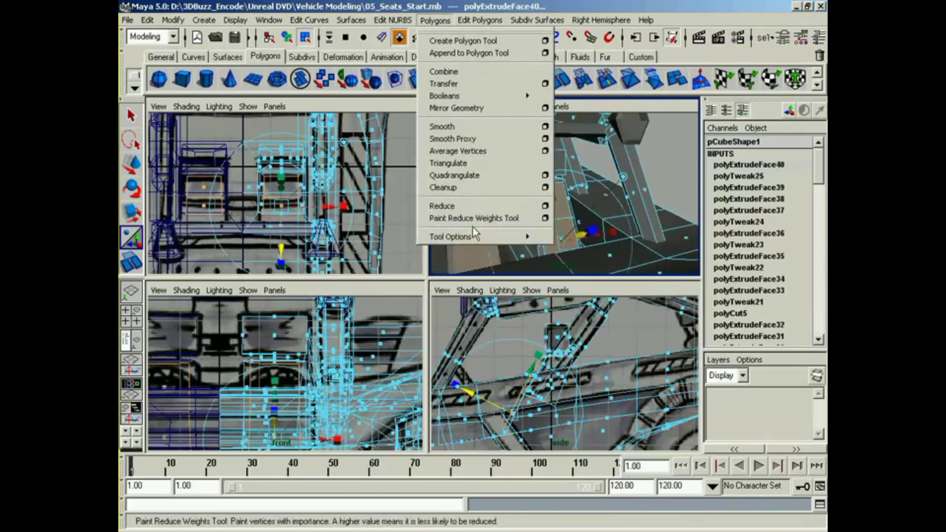
mouse_move(458, 237)
left_click(585, 253)
left_click(684, 159)
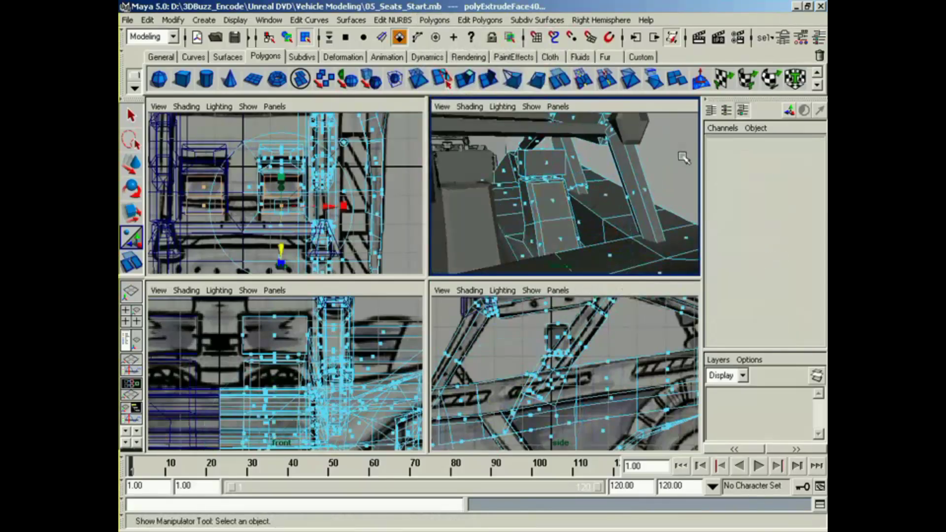
left_click(554, 202)
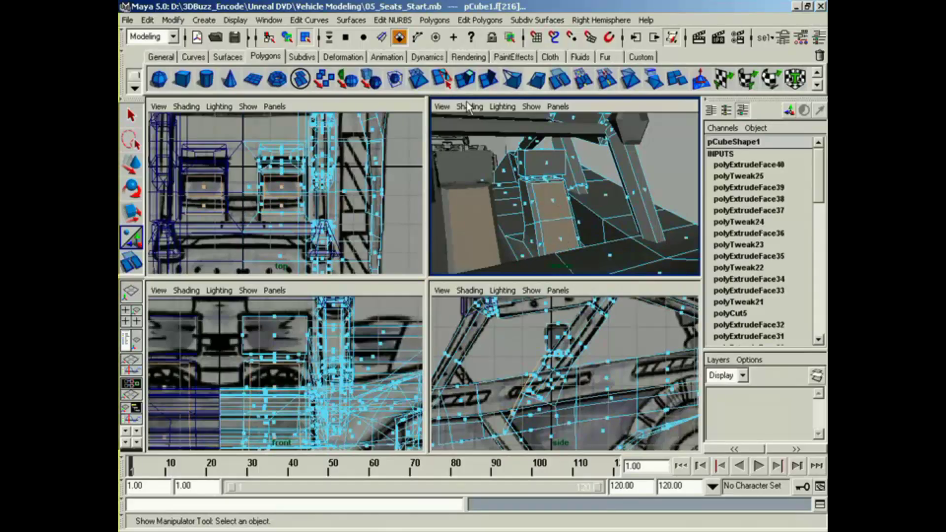
left_click(468, 82)
left_click_drag(567, 210, 498, 242, "alt")
left_click(600, 228)
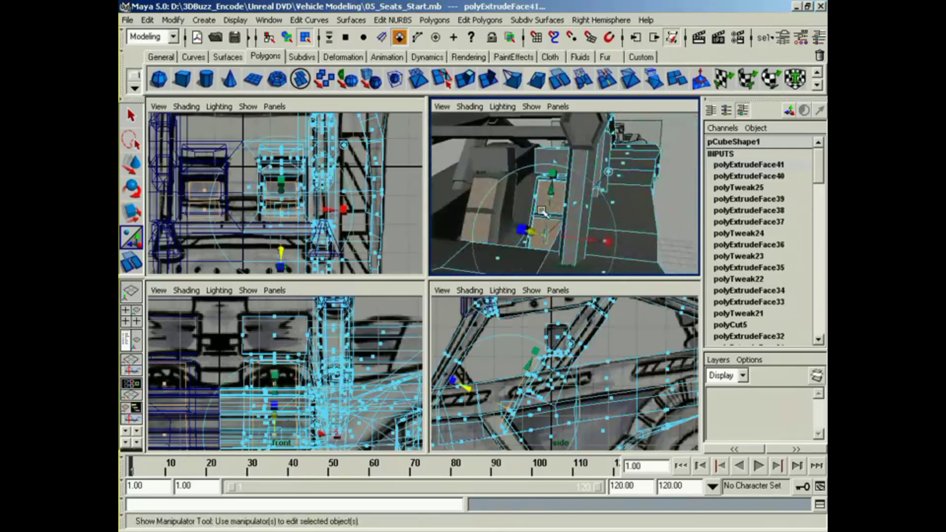
Step: Fine-tune how far the extruded cushion panels stand out from the backrest
right_click_drag(548, 211, 549, 234)
right_click_drag(539, 290, 539, 284)
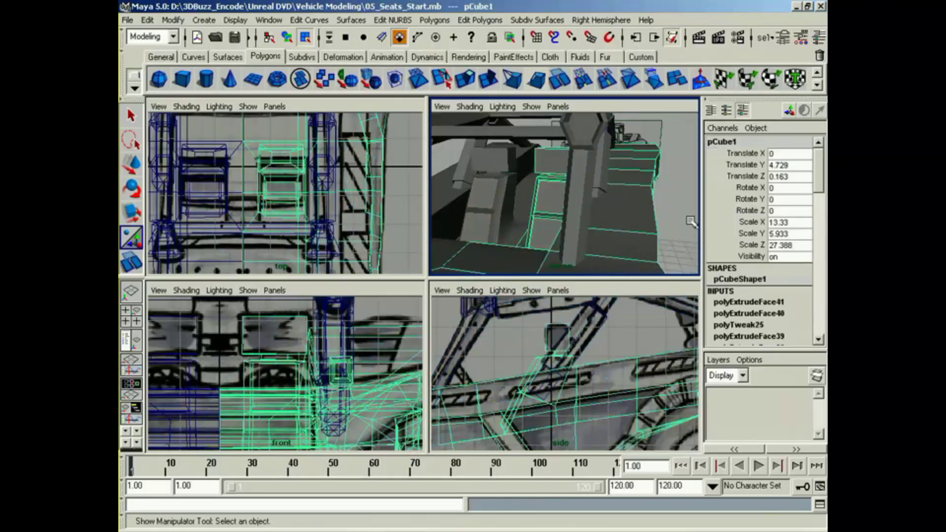
left_click(690, 222)
mouse_move(631, 242)
left_mouse_down("alt")
mouse_move(522, 240)
mouse_move(650, 239)
mouse_move(621, 238)
mouse_move(639, 236)
left_mouse_up("alt")
left_click(569, 209)
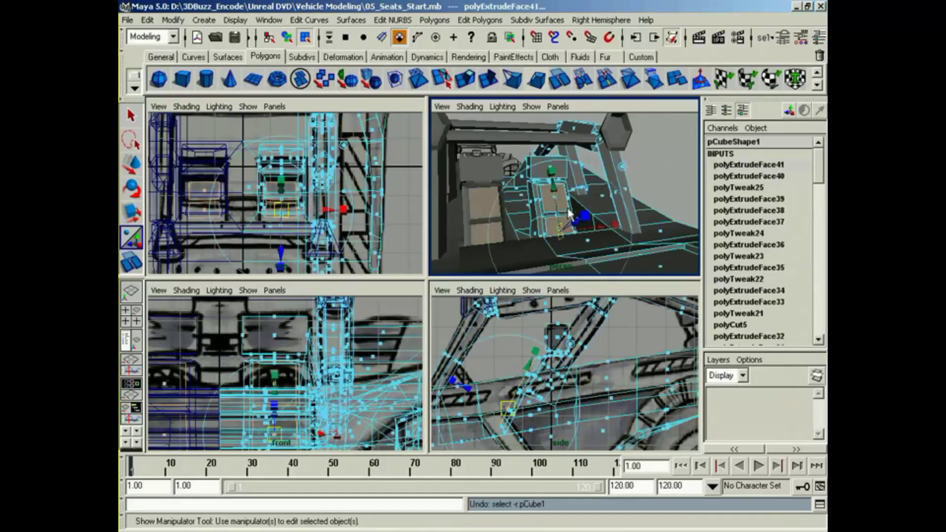
left_click_drag(569, 209, 540, 224, "alt")
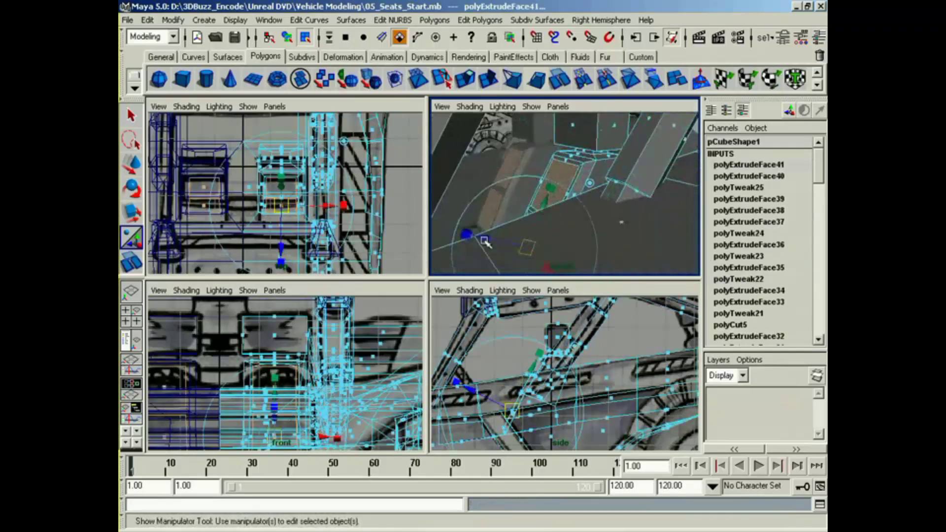
left_click_drag(484, 246, 481, 242)
Step: Extrude the headrest's front face, shrink it slightly and push it forward as a cushion
middle_click_drag(640, 179, 617, 226, "alt")
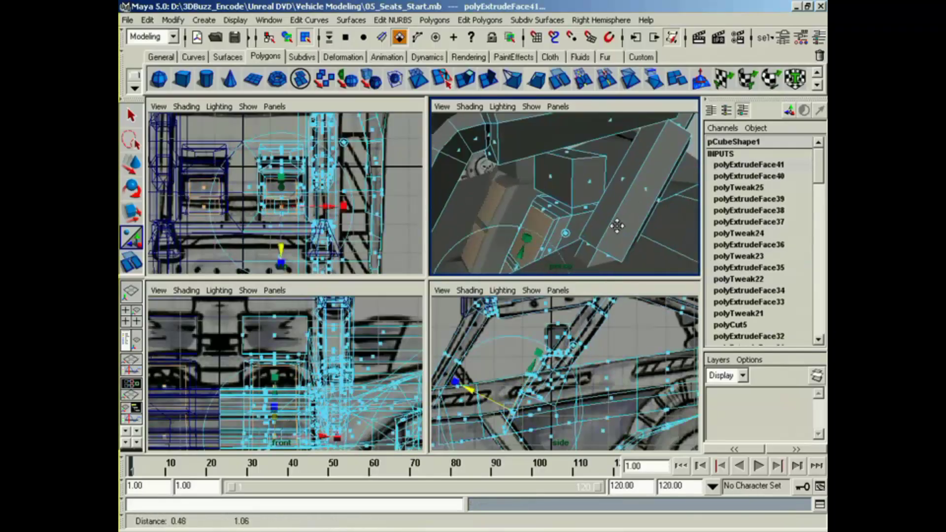
left_click(553, 181)
key("F8")
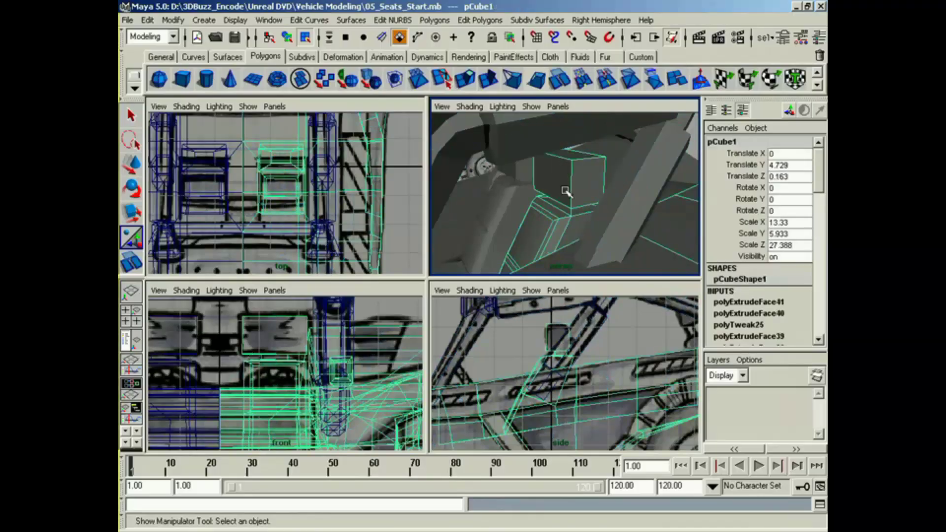
key("z")
key("g")
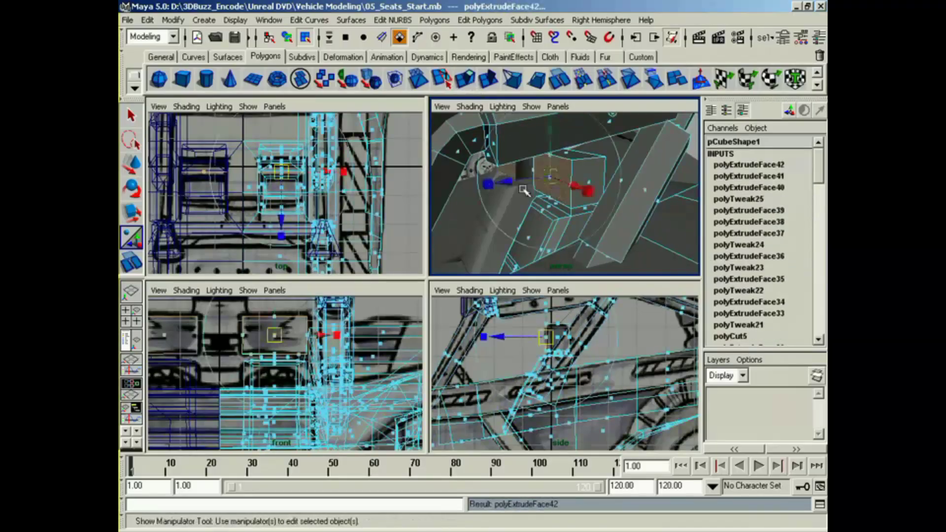
left_click(590, 192)
left_click_drag(551, 177, 505, 182)
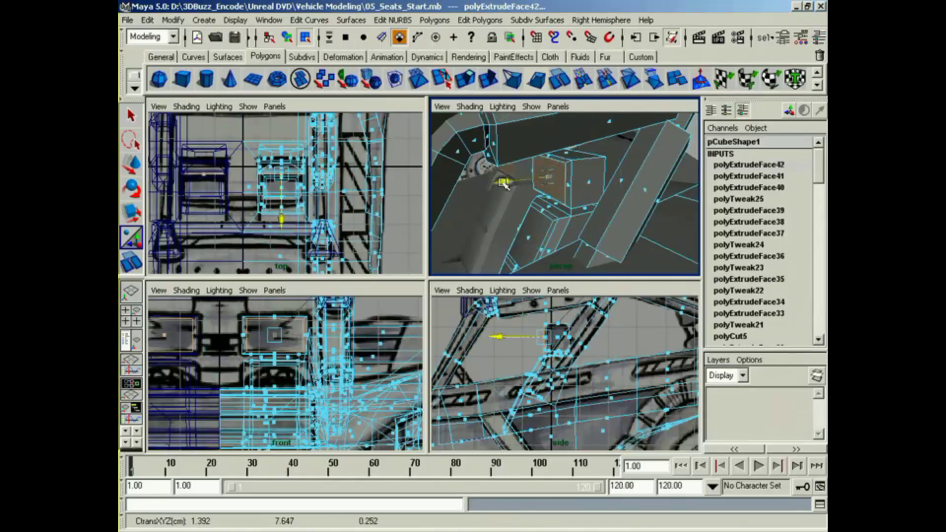
right_click_drag(549, 185, 608, 167)
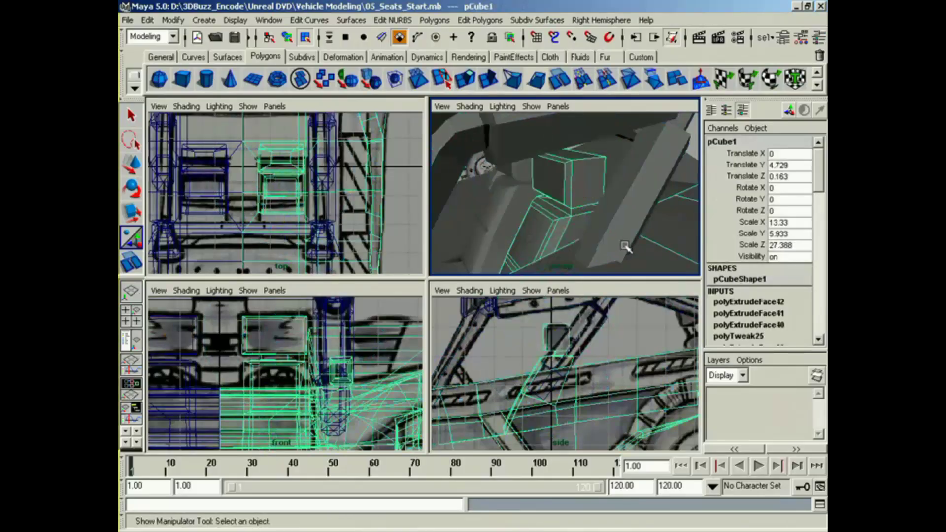
left_click_drag(607, 170, 588, 231, "alt")
Step: Select the backrest's front cushion faces and adjust their depth and height slightly with the Move tool
right_click(591, 190)
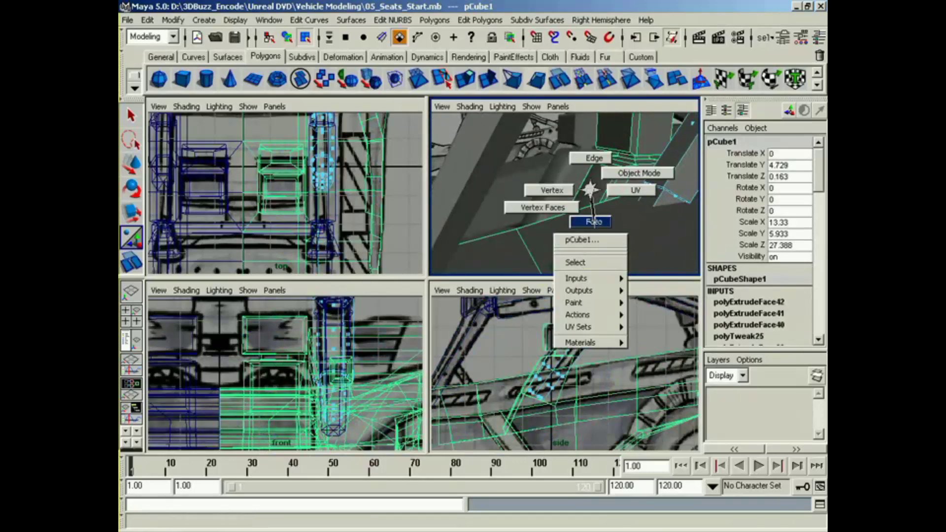
right_click_drag(594, 224, 594, 225)
left_click(595, 188)
left_click_drag(589, 191, 541, 226, "alt")
key("w")
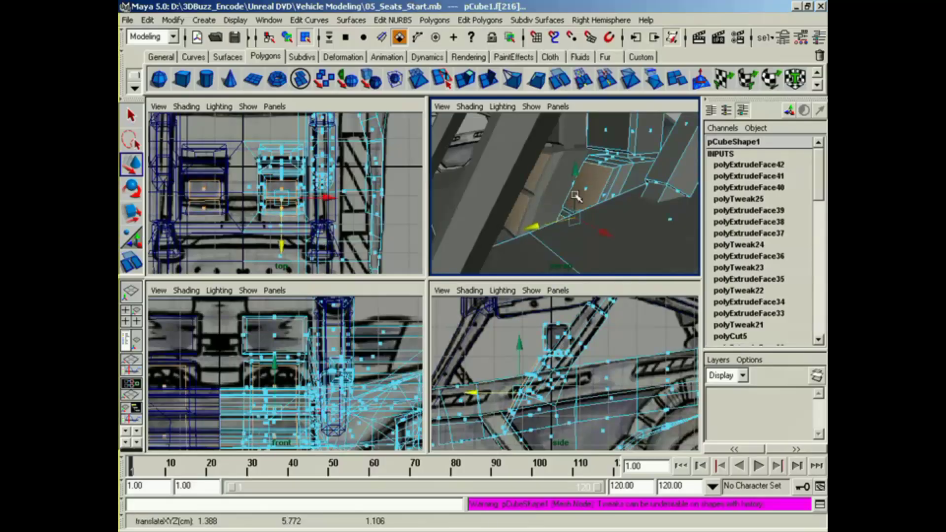
left_click_drag(576, 196, 602, 203)
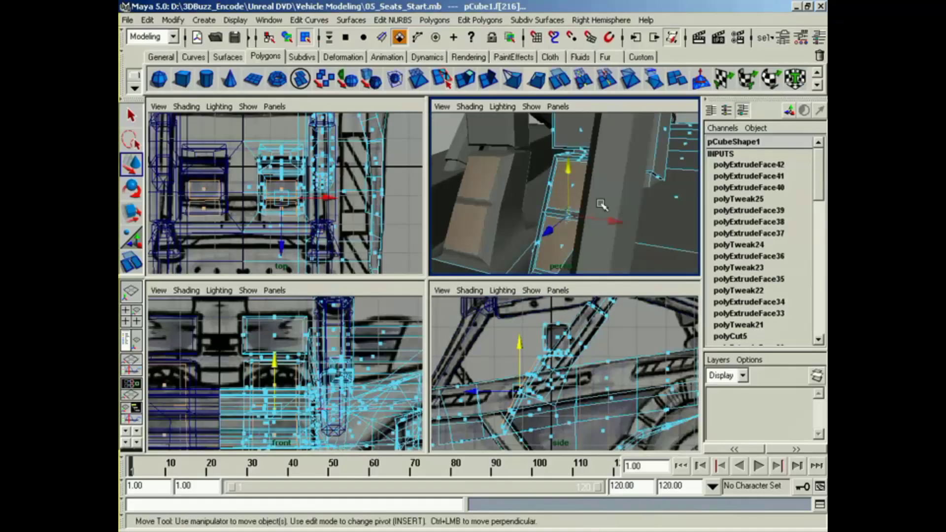
right_click_drag(564, 193, 565, 203)
right_click_drag(555, 268, 555, 267)
Step: Return to object selection mode and deselect the vehicle body
right_click_drag(515, 234, 518, 255)
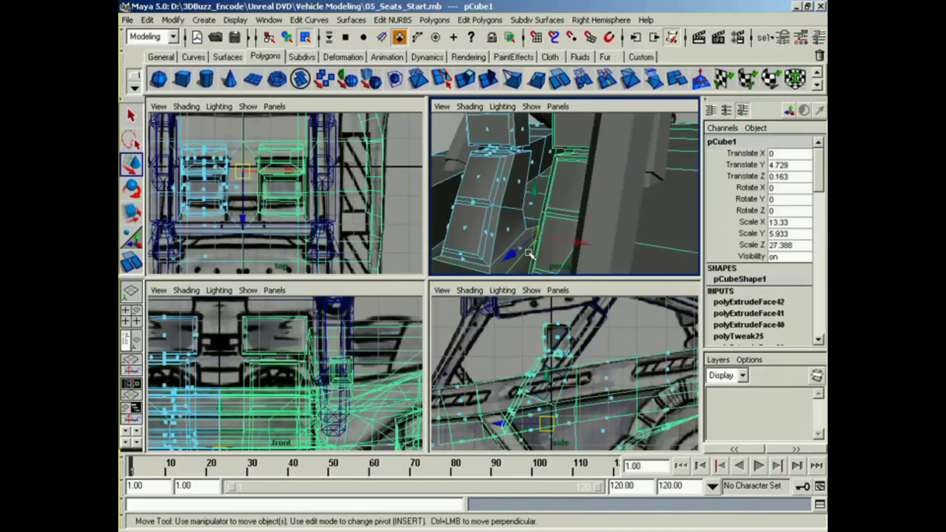
left_click_drag(531, 255, 468, 244, "alt")
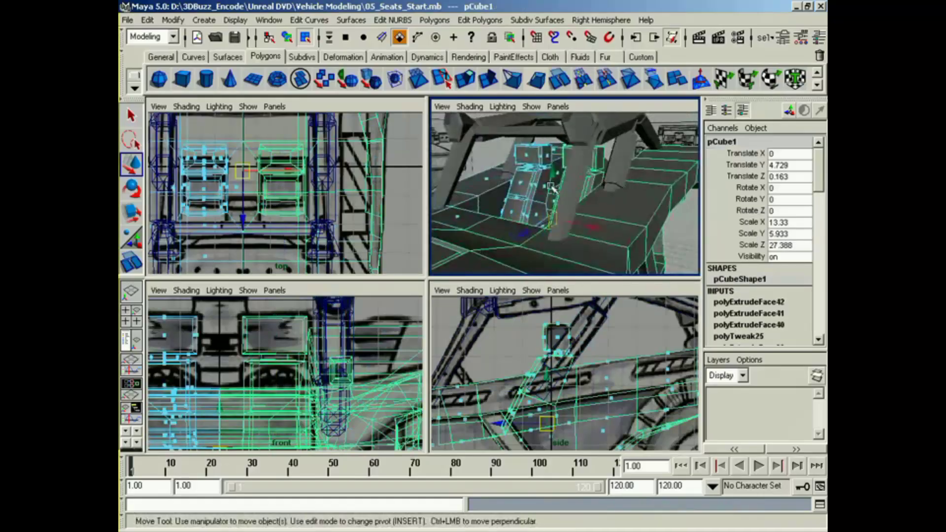
left_click(288, 38)
left_click_drag(523, 229, 545, 243, "alt")
left_click(605, 258)
Step: Examine the whole vehicle from several angles, checking the seats, roll cage and body against the reference images
middle_click_drag(545, 243, 609, 240, "alt")
mouse_move(609, 240)
left_mouse_down("alt")
mouse_move(509, 244)
mouse_move(602, 233)
left_mouse_up("alt")
middle_click_drag(602, 234, 597, 266, "alt")
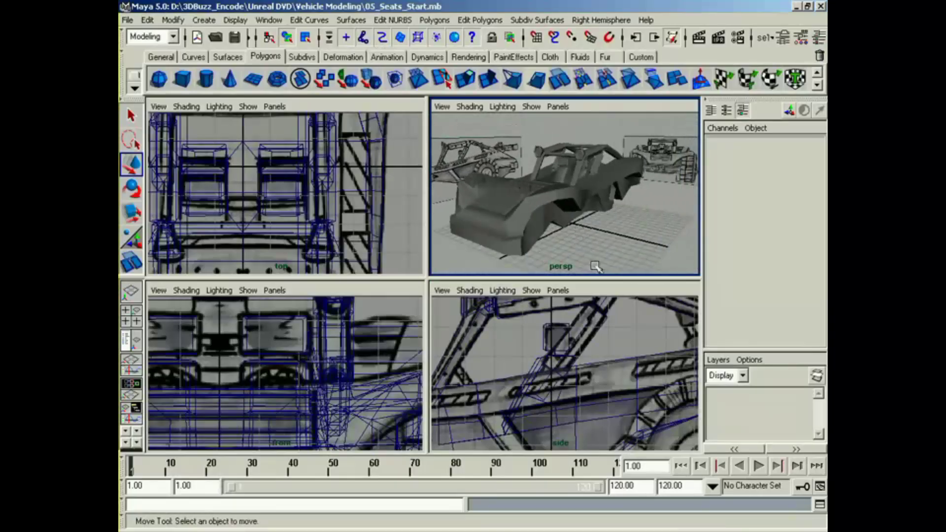
left_click(597, 300, "alt")
left_click_drag(594, 252, 546, 246, "alt")
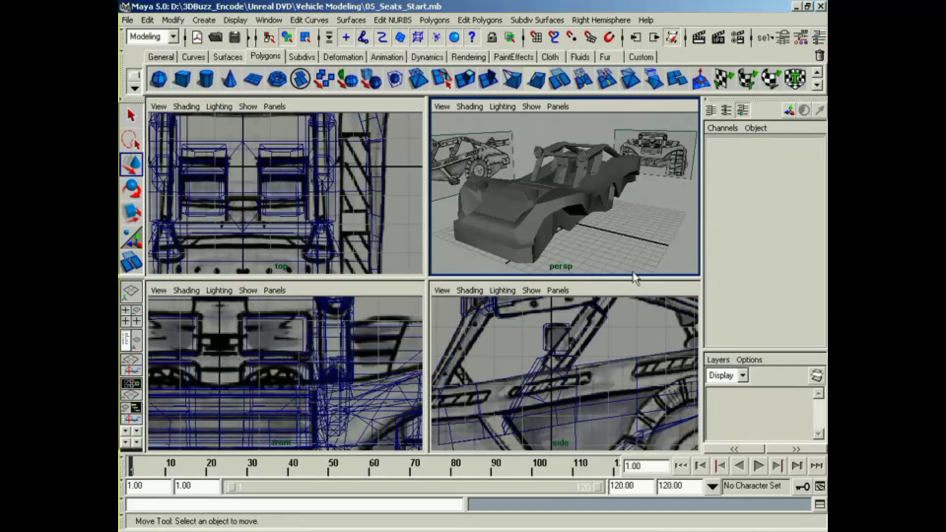
left_click_drag(634, 278, 543, 237, "alt")
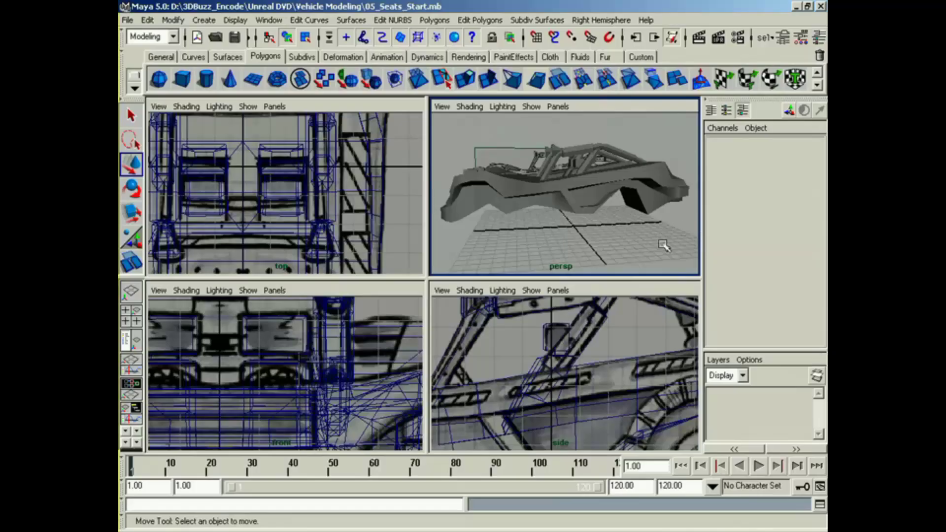
left_click_drag(664, 245, 504, 241, "alt")
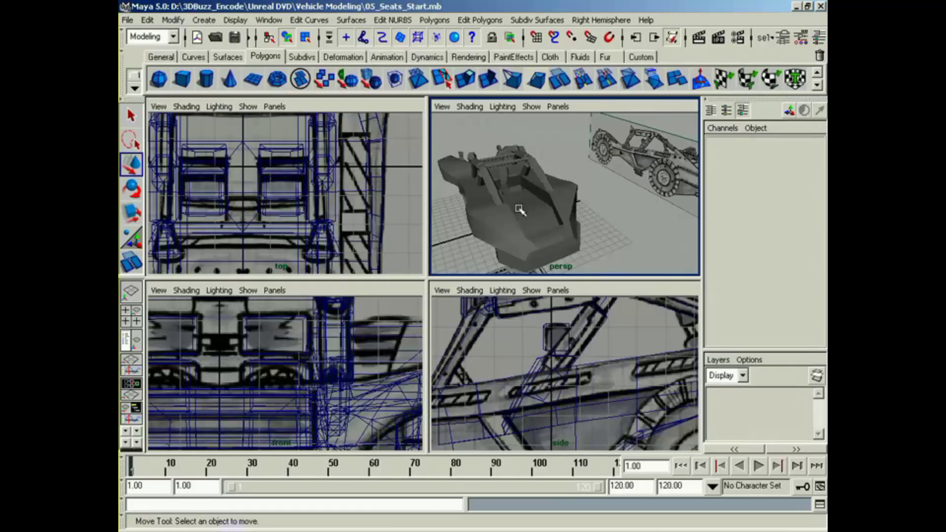
left_click_drag(518, 209, 625, 252, "alt")
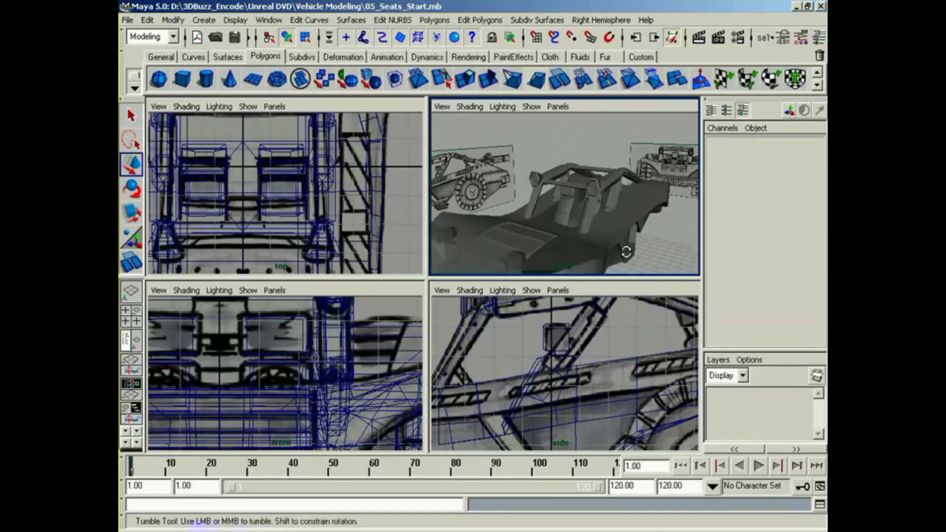
middle_click_drag(626, 252, 570, 223, "alt")
left_click_drag(572, 228, 576, 228, "alt")
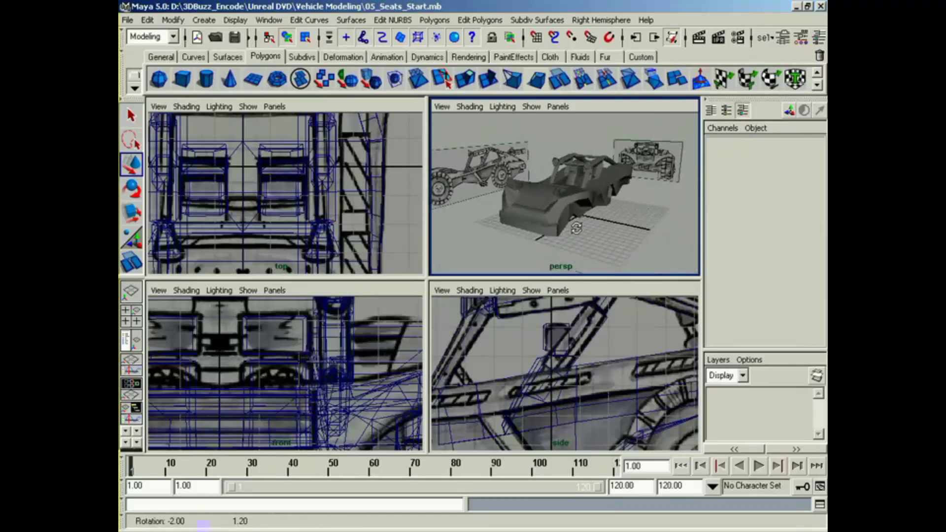
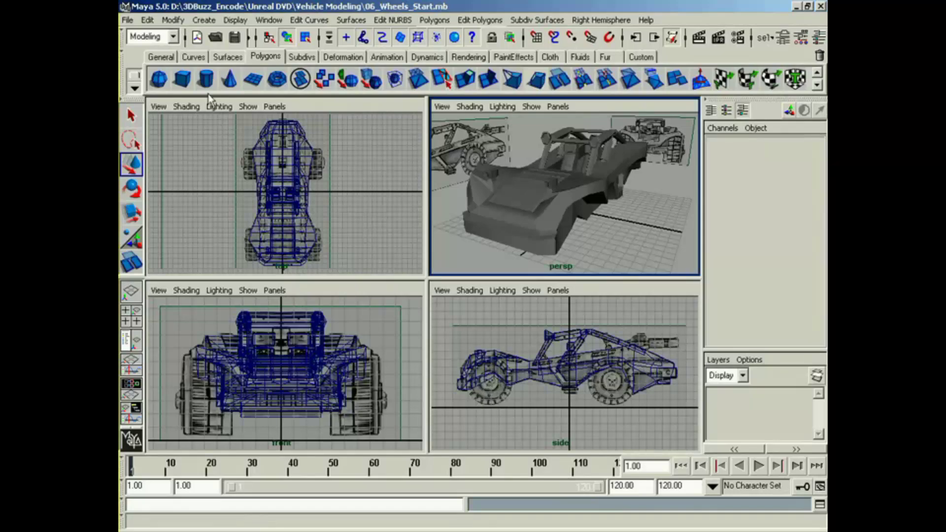
Step: Create a polygon cylinder for the wheel and set its Rotate Z to 90
left_click(206, 79)
middle_click_drag(556, 390, 551, 391, "alt")
key("e")
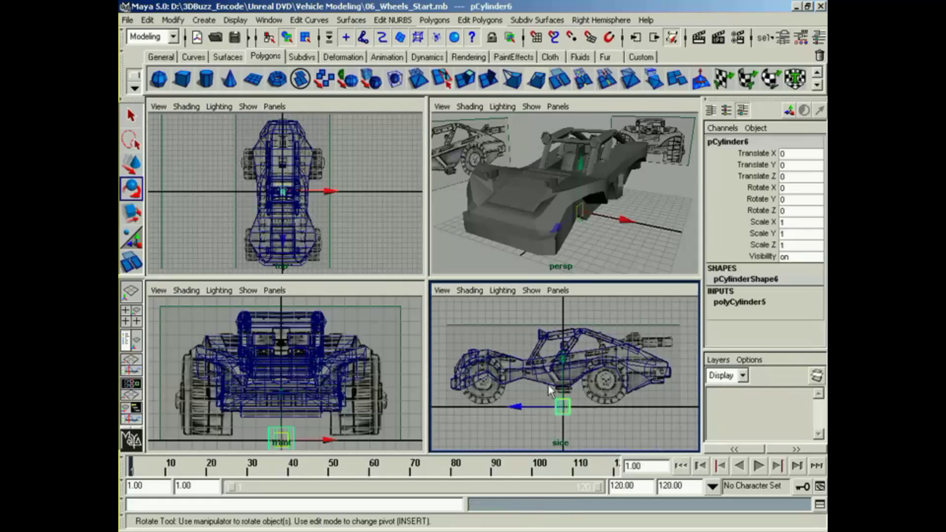
left_click_drag(563, 401, 563, 388)
left_click(805, 210)
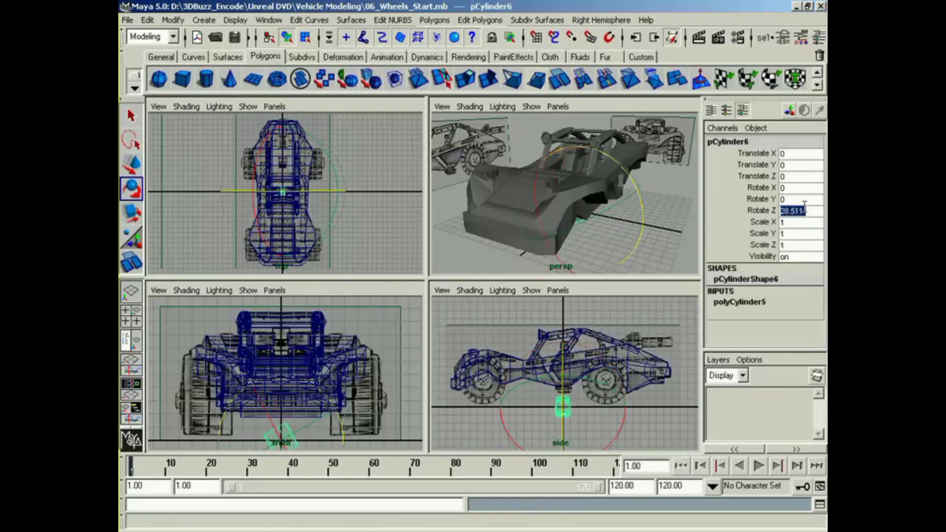
type("90")
key("Return")
Step: Position the cylinder over the front wheel in the side view and scale it uniformly to about 3.01 to match the reference tire
key("w")
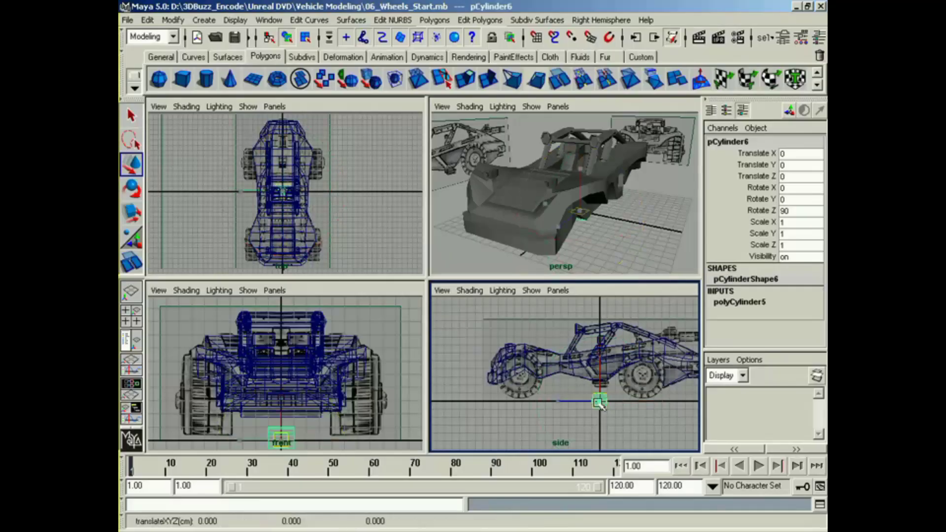
left_click_drag(599, 400, 520, 379)
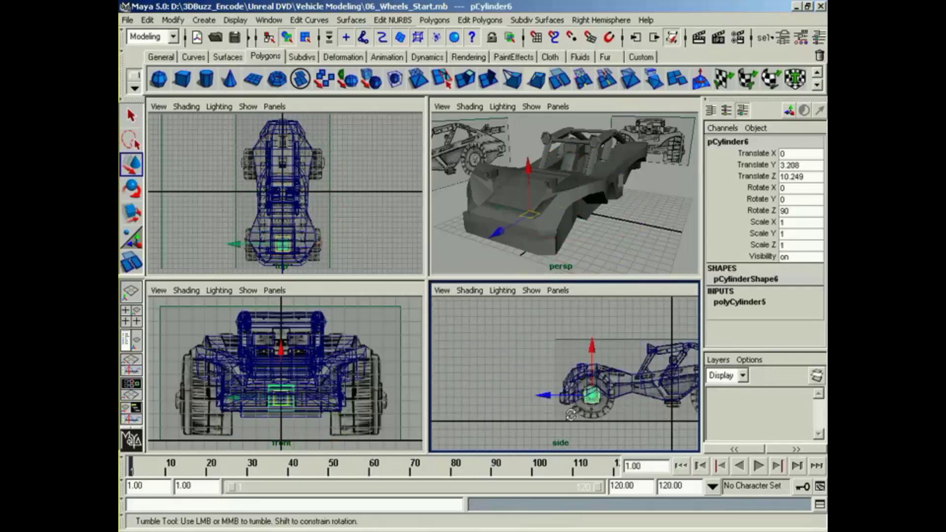
right_click_drag(520, 380, 544, 389, "alt")
left_click_drag(535, 379, 630, 376)
key("r")
key("w")
left_click_drag(534, 375, 533, 375)
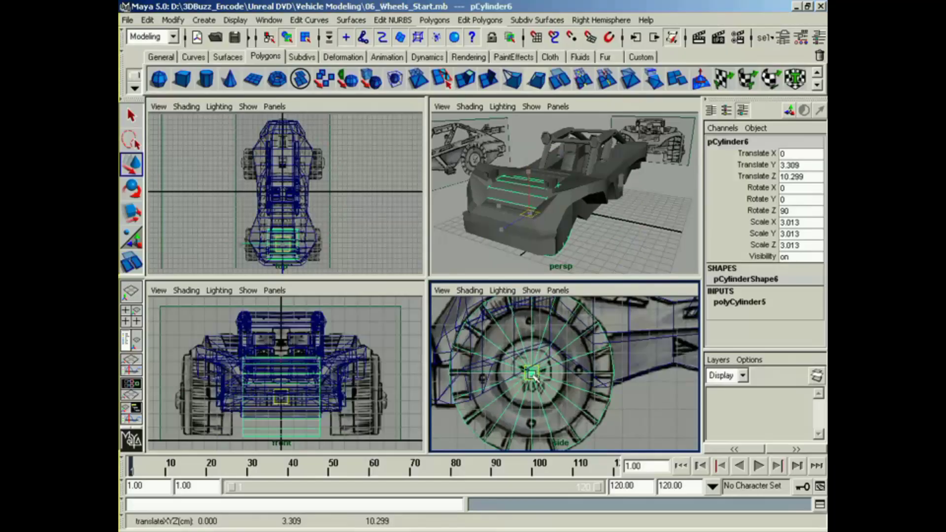
Step: Set the wheel cylinder's Subdivisions Axis to 13
left_click(738, 302)
scroll(820, 323, "down", 1)
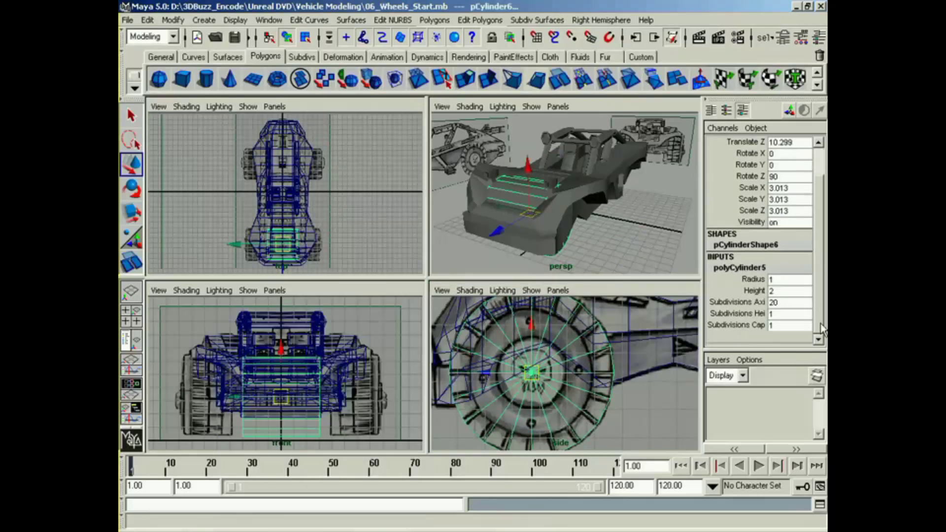
left_click(749, 303)
middle_click_drag(572, 350, 560, 367)
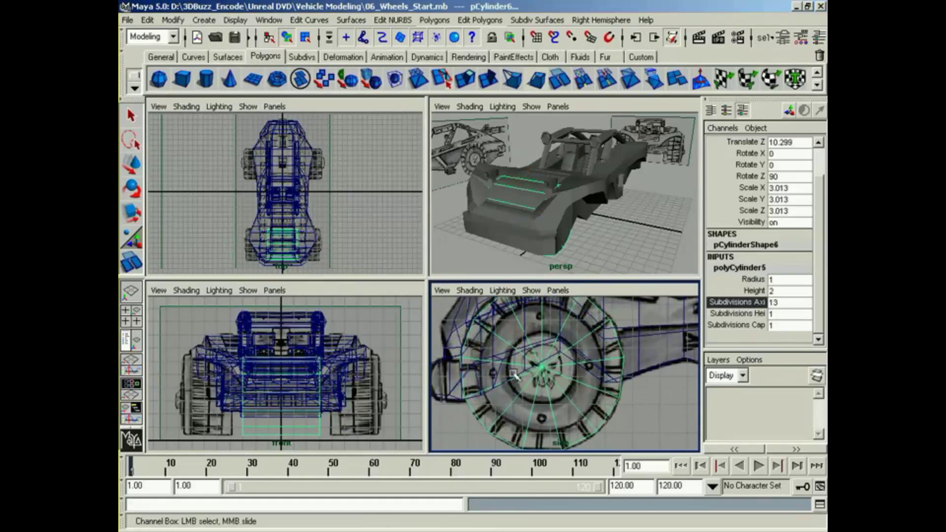
Step: Narrow the cylinder to a Scale Y of about 1.31 and move it sideways to about X 5.76, over the front-view reference tire
middle_click_drag(311, 395, 316, 394, "alt")
key("e")
key("r")
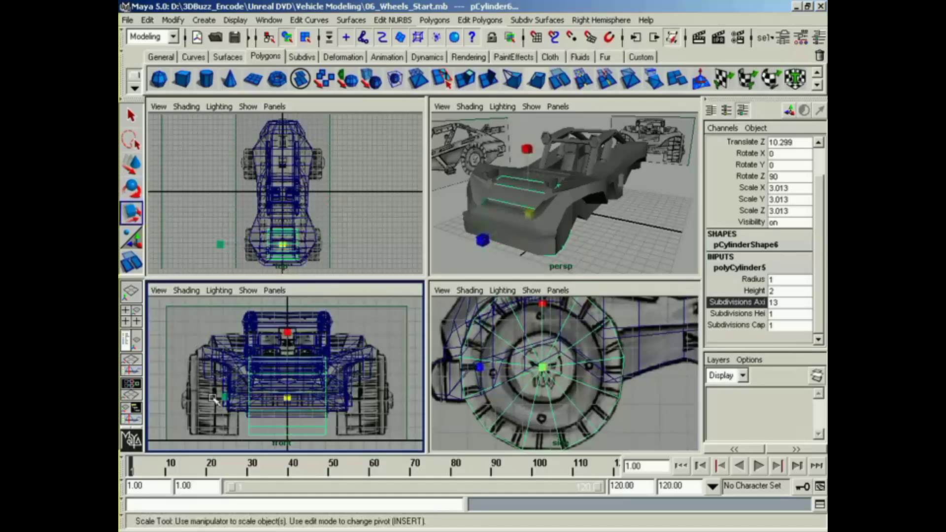
left_click_drag(223, 397, 256, 394)
key("w")
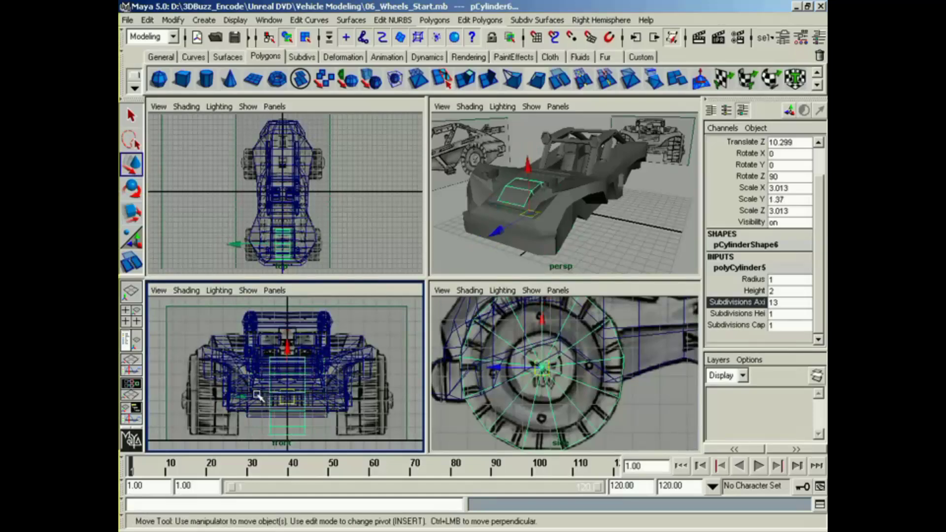
middle_click_drag(257, 395, 333, 408)
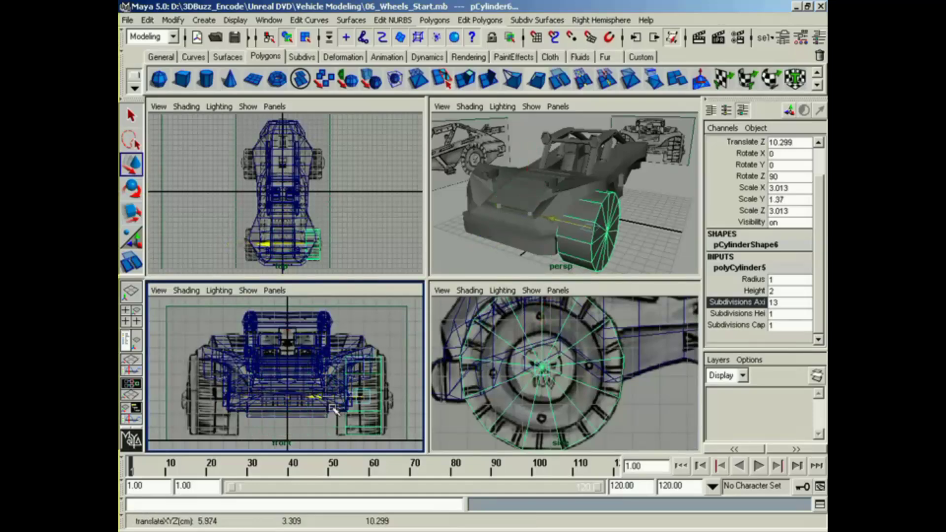
key("r")
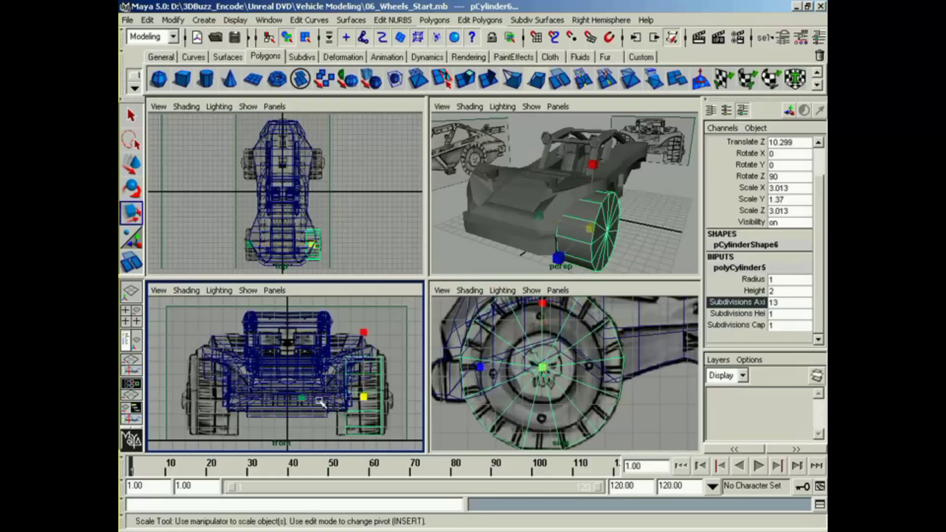
left_click_drag(313, 400, 343, 397)
key("w")
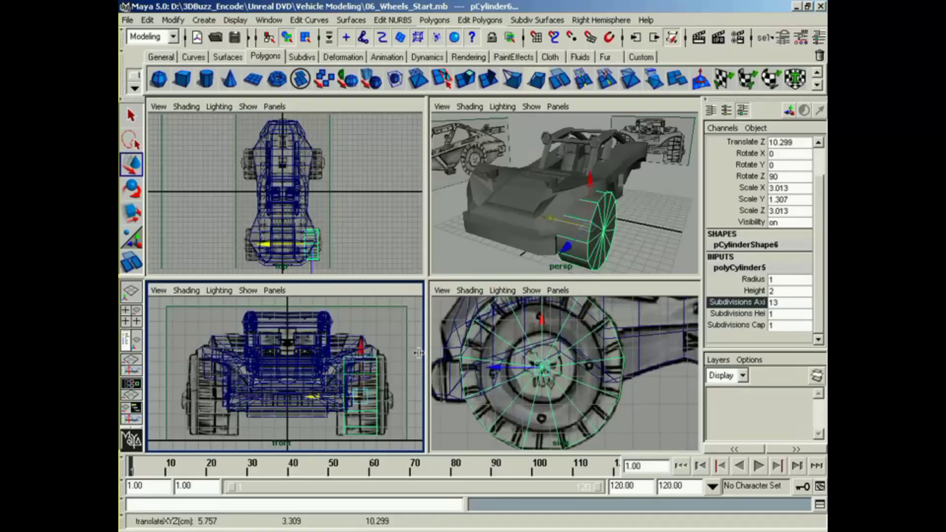
Step: Cut the cylinder's faces with a vertical line down the middle of the tread using the Cut Faces tool in the front view
left_click_drag(566, 180, 524, 213, "alt")
middle_click_drag(523, 213, 579, 233, "alt")
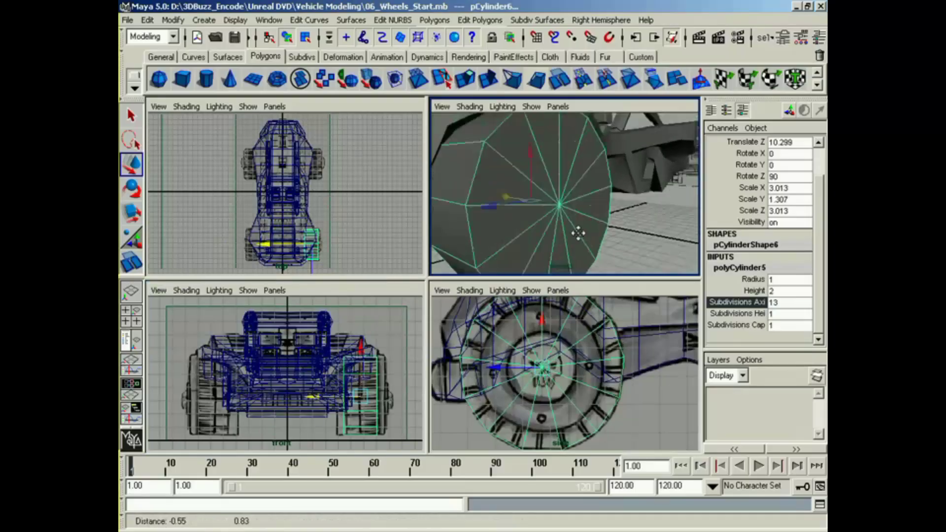
left_click_drag(578, 233, 529, 182, "alt")
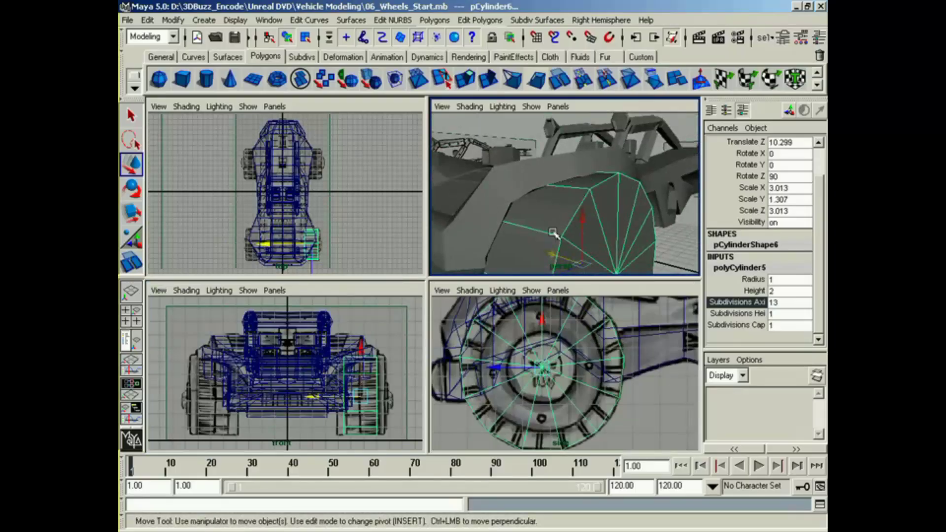
left_click(561, 79)
middle_click_drag(371, 398, 362, 367, "alt")
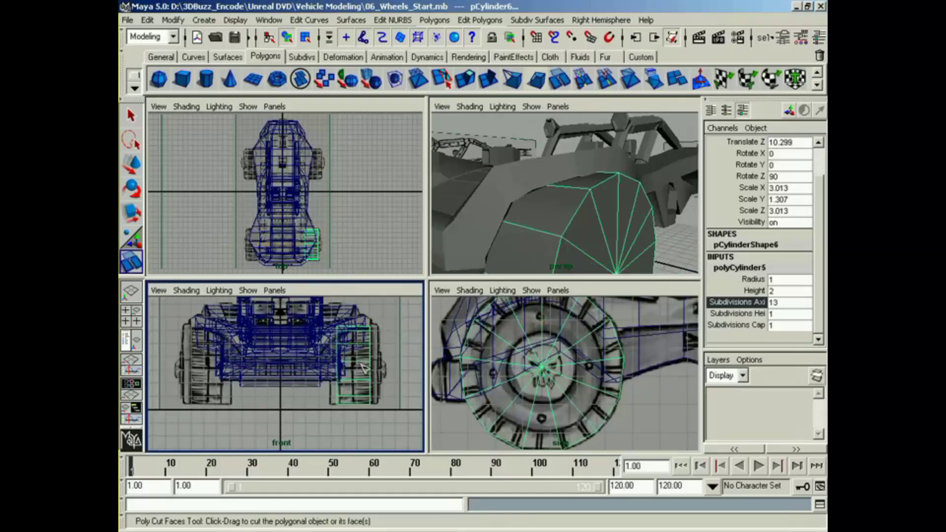
right_click_drag(367, 378, 331, 318, "alt")
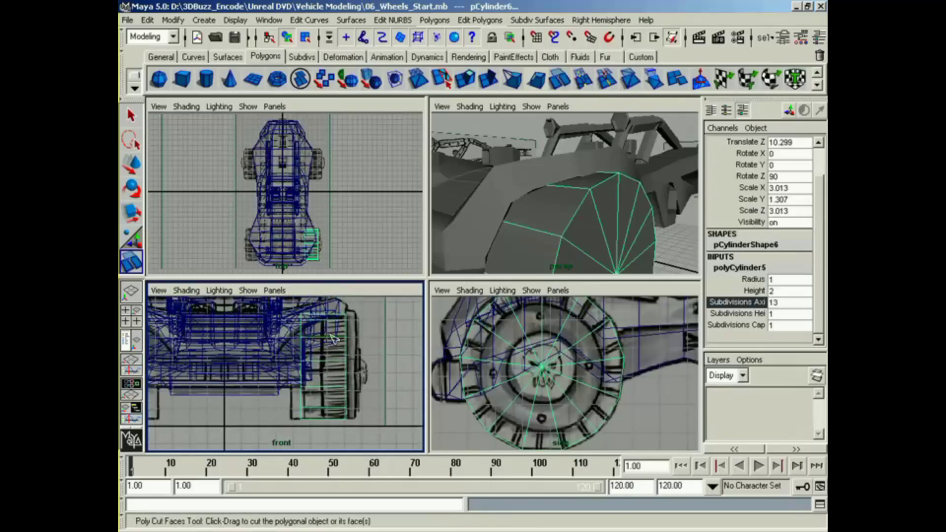
left_click_drag(327, 353, 326, 386)
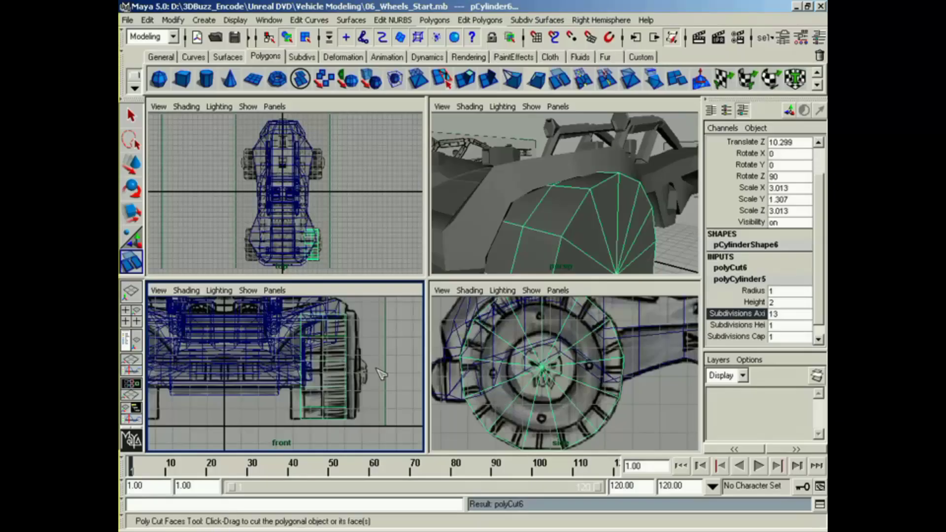
Step: Switch the wheel to face selection and select all the faces around its tread
key("w")
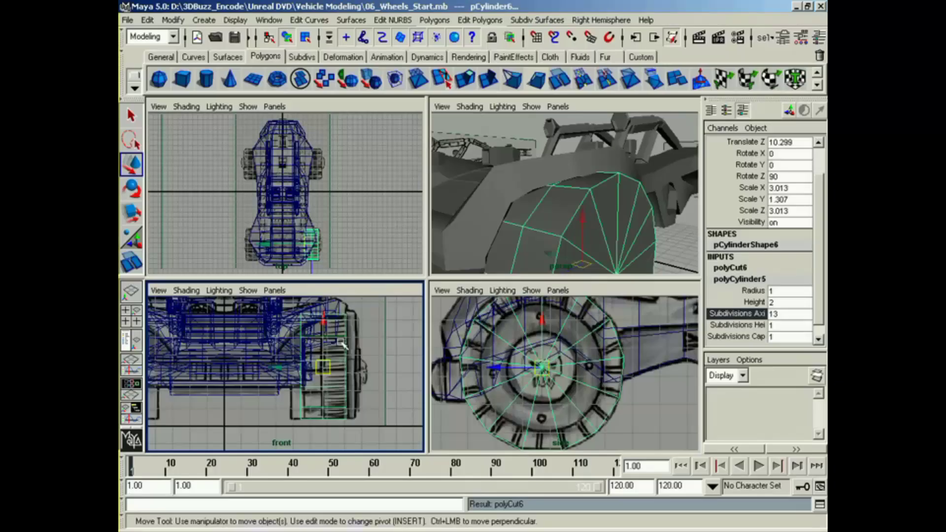
right_click_drag(341, 348, 347, 374)
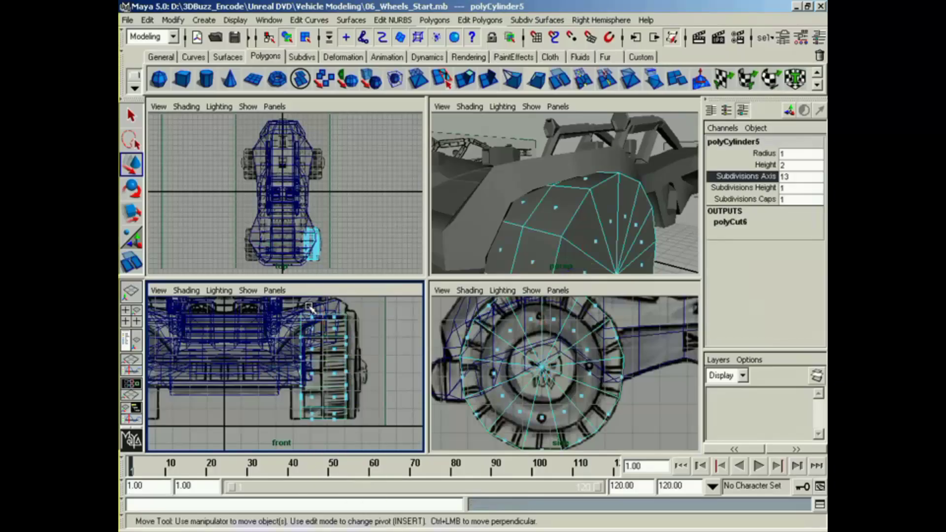
left_click_drag(338, 443, 338, 443)
left_click_drag(586, 222, 536, 235, "alt")
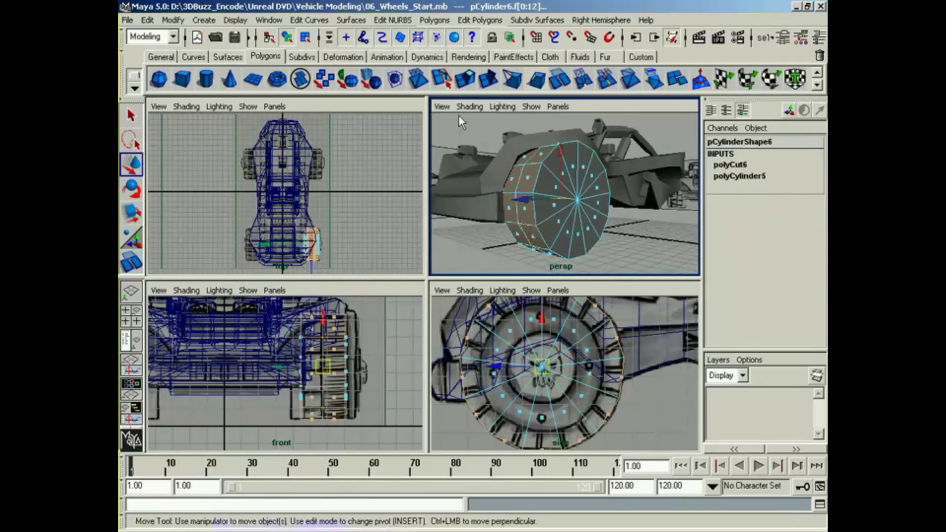
Step: Extrude the wheel's tread faces individually, with Keep Faces Together off, and push them slightly outward
left_click(435, 20)
mouse_move(491, 235)
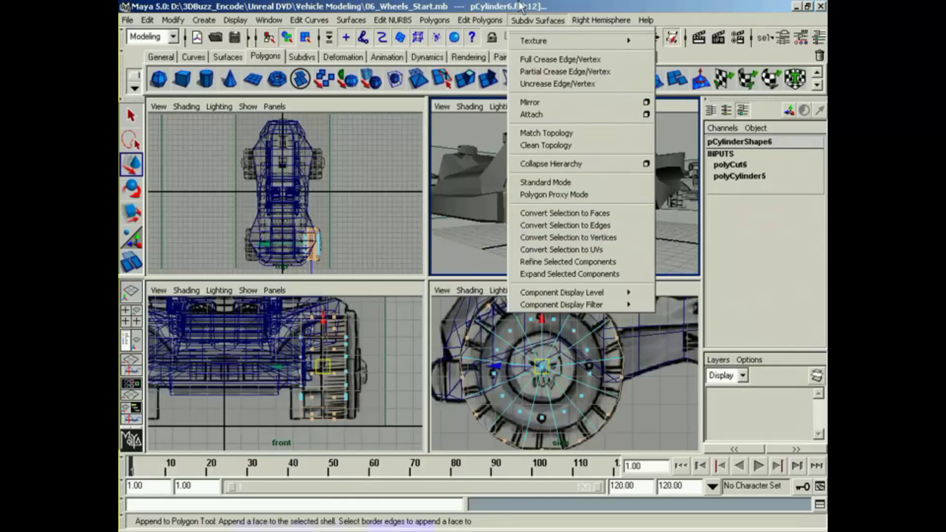
left_click(532, 20)
left_click(468, 80)
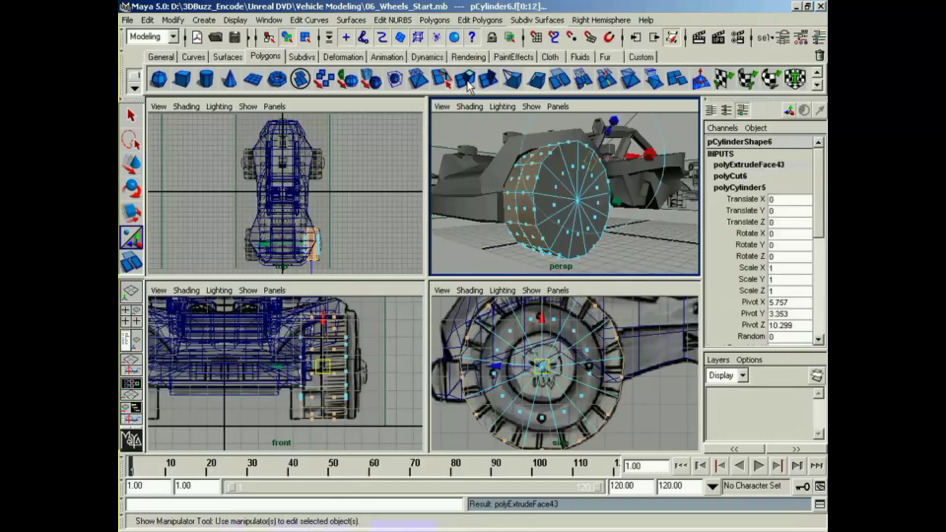
left_click_drag(586, 213, 482, 225, "alt")
left_click(543, 148)
middle_click_drag(482, 225, 527, 186, "alt")
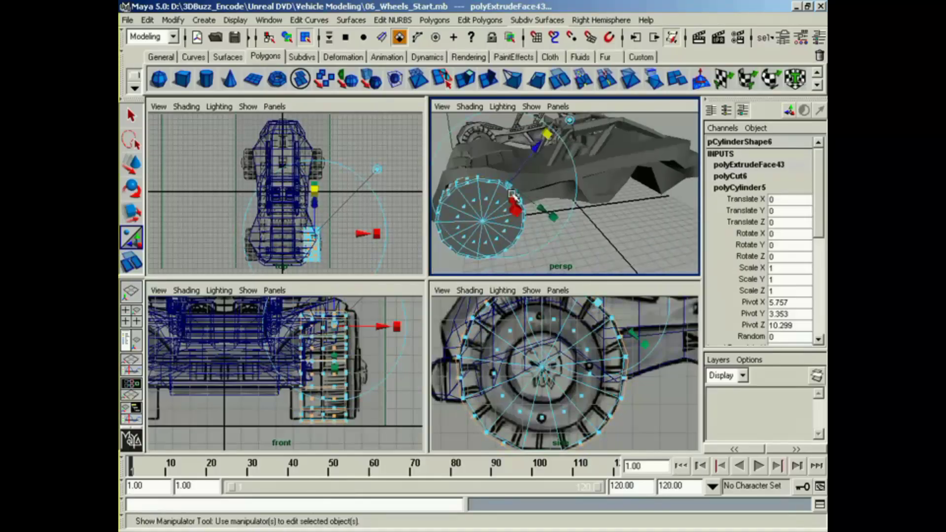
Step: Scale the extruded tread faces to about 0.86 to separate the tread blocks, and deselect them
left_click_drag(512, 187, 581, 160)
middle_click_drag(581, 160, 592, 156, "alt")
left_click_drag(598, 154, 599, 161)
left_click(597, 160)
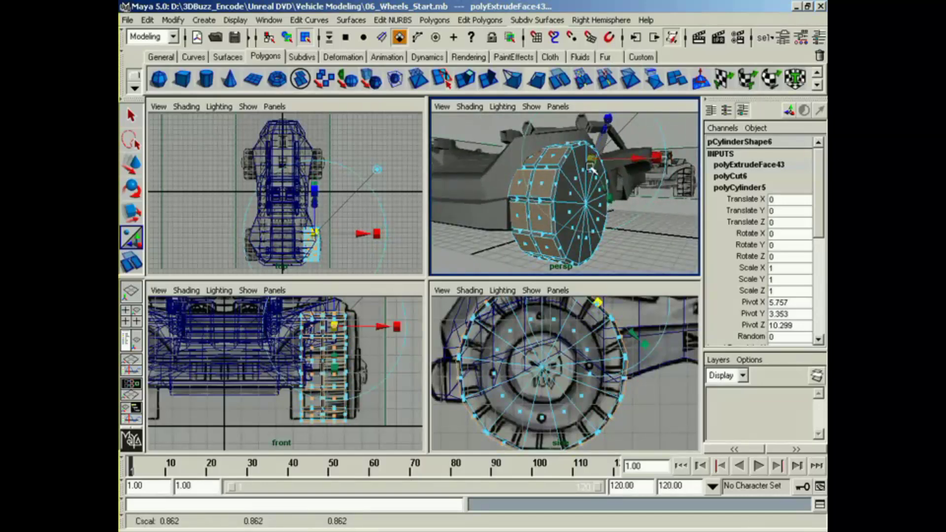
left_click_drag(550, 216, 560, 231, "alt")
left_click_drag(631, 160, 631, 162)
left_click_drag(594, 197, 531, 231, "alt")
right_click_drag(528, 237, 530, 310)
left_click(643, 249)
left_click_drag(643, 248, 541, 228, "alt")
right_click_drag(541, 227, 537, 249)
middle_click_drag(522, 220, 528, 210, "alt")
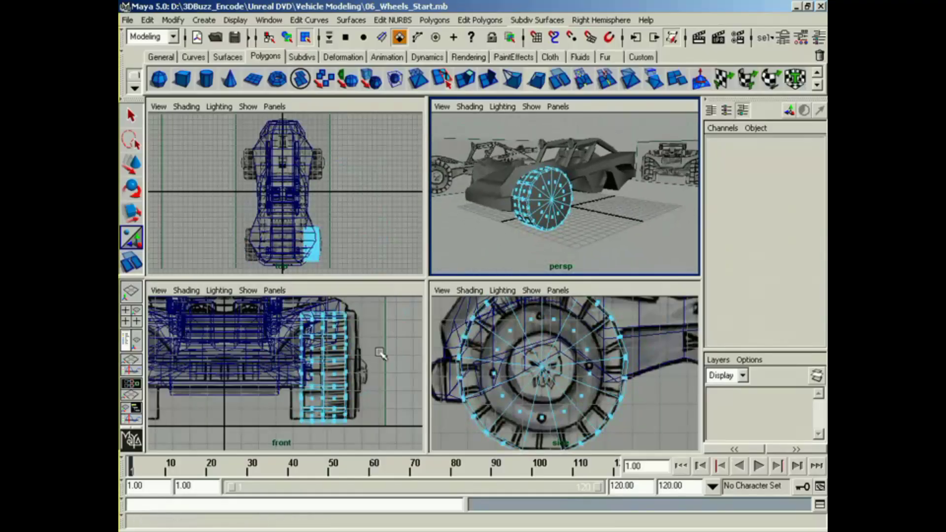
Step: Select only the cap faces on the outer side of the wheel, excluding those on the inner side
left_click_drag(485, 313, 561, 389)
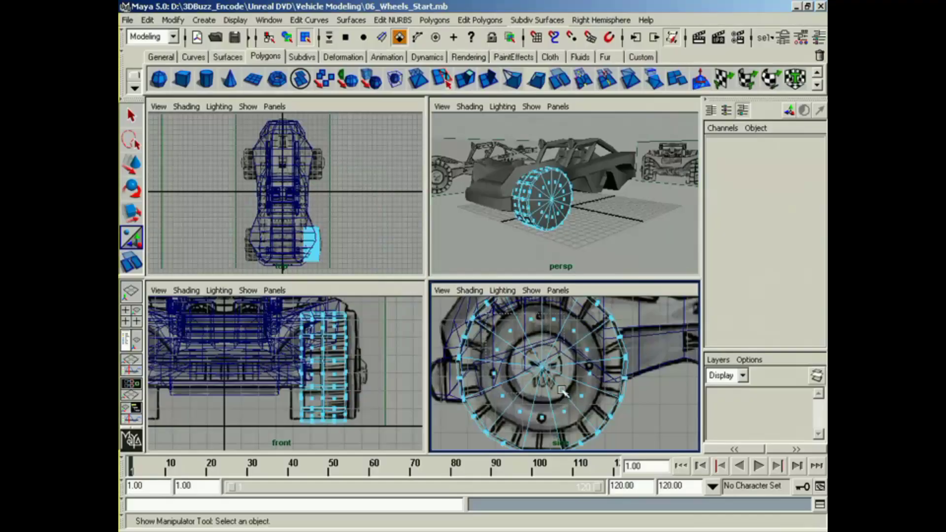
left_click_drag(592, 425, 593, 425)
left_click_drag(288, 322, 288, 329, "ctrl")
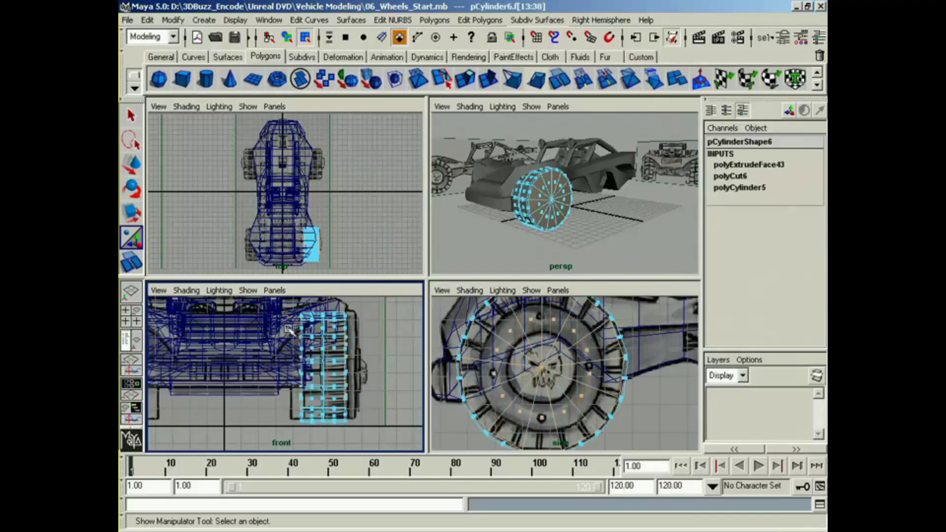
left_click_drag(500, 245, 526, 249, "alt")
right_click_drag(526, 249, 588, 237, "alt")
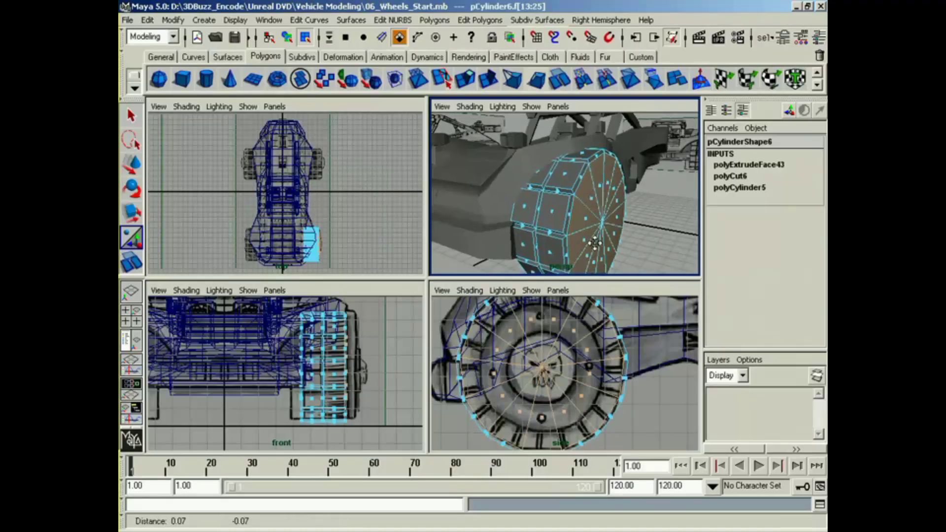
left_click_drag(589, 237, 566, 222, "alt")
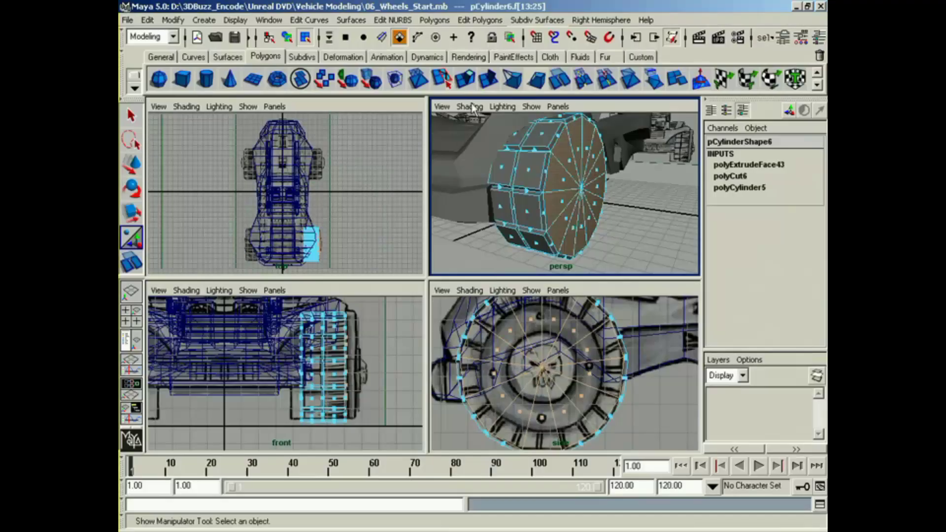
Step: Undo the trial extrusion of the cap faces and turn on Keep Faces Together
left_click(465, 78)
key("z")
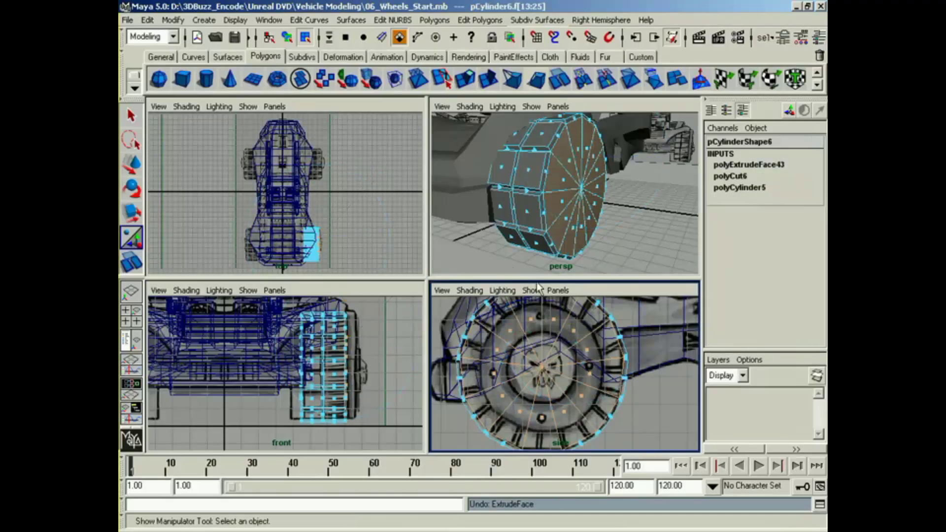
left_click(433, 20)
mouse_move(460, 235)
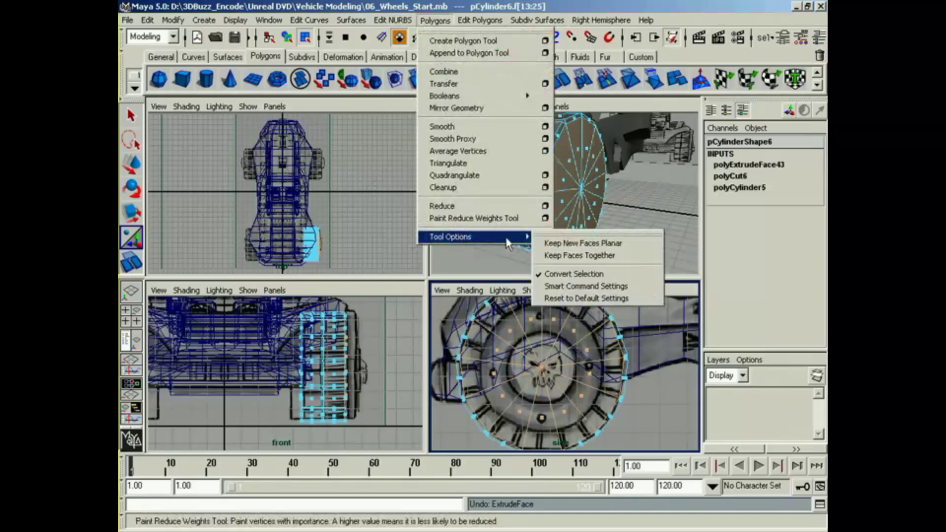
left_click(581, 258)
middle_click_drag(394, 374, 355, 374, "alt")
right_click_drag(354, 374, 392, 316, "alt")
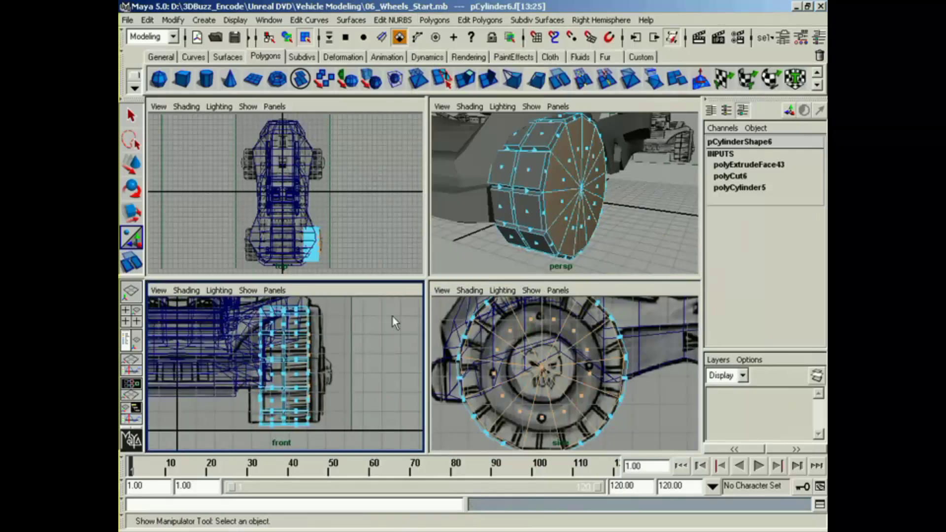
Step: Extrude the wheel's outer cap faces and shrink them to form the rim edge, and extrude again to push the rim slightly inward
left_click(472, 85)
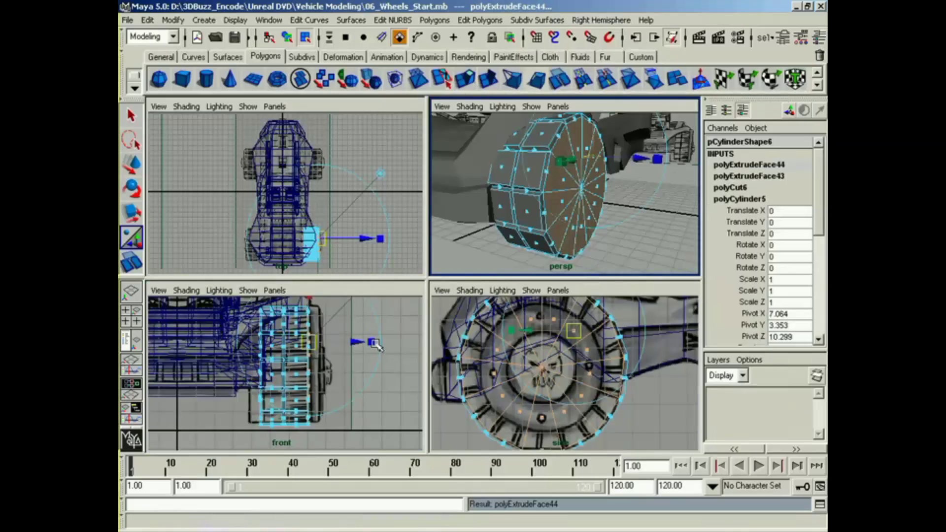
left_click(373, 342)
left_click_drag(570, 336, 551, 335)
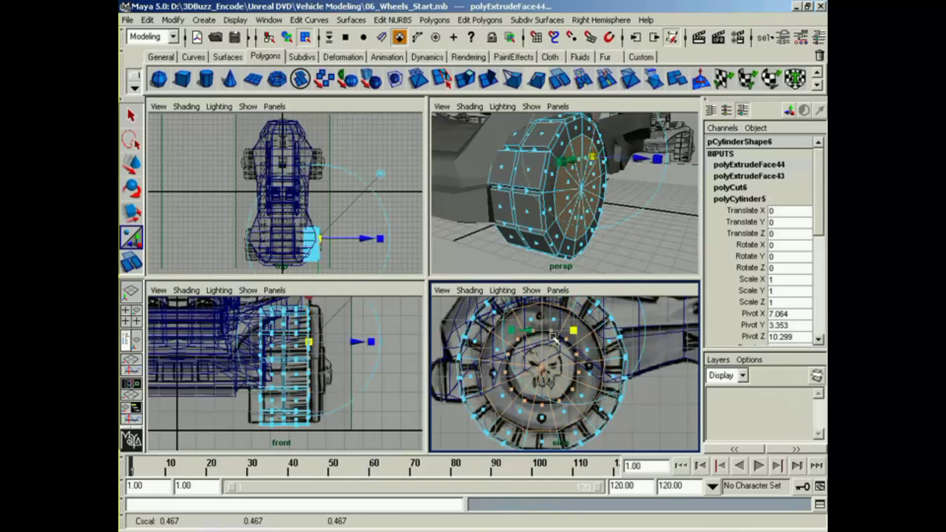
key("g")
left_click_drag(642, 171, 633, 165)
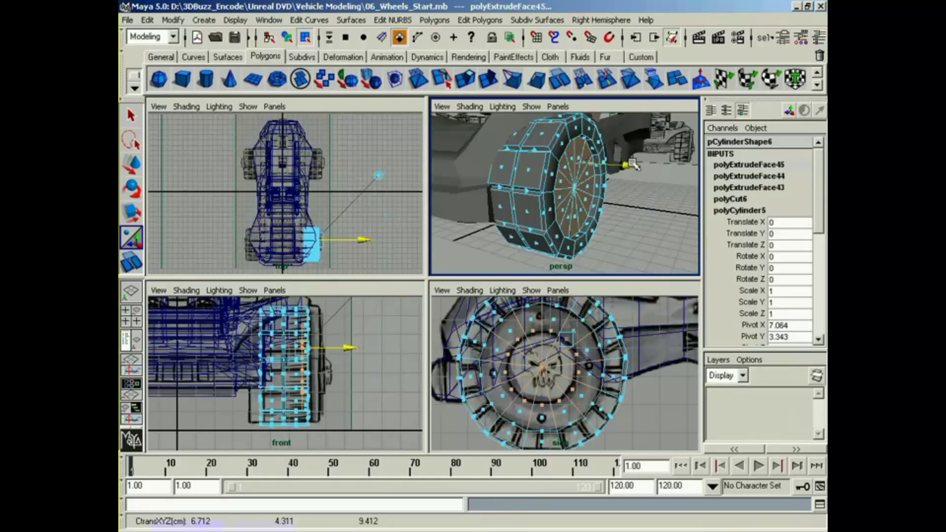
Step: Extrude the front wheel's inner cap faces twice more to shape the recessed rim and hub circle, and clear the selection
key("g")
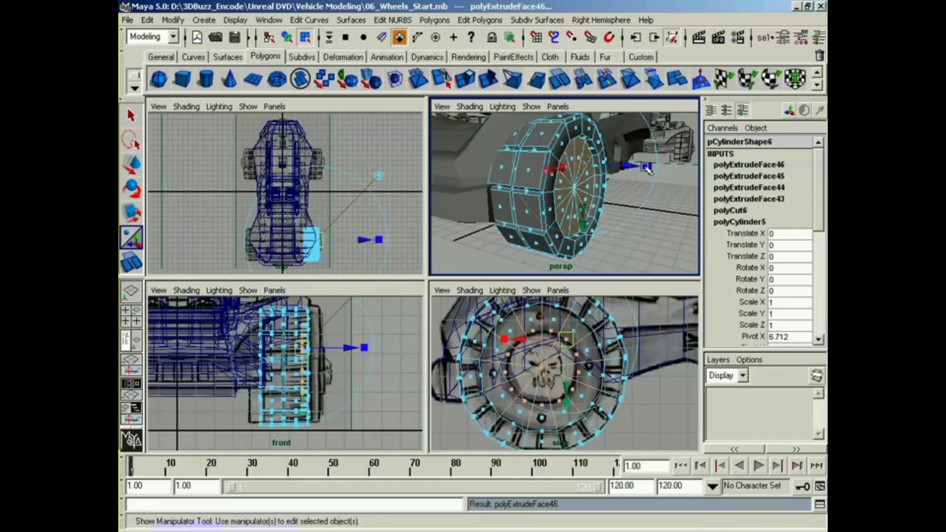
left_click_drag(576, 175, 632, 177)
key("g")
right_click_drag(565, 205, 567, 279)
left_click(633, 230)
left_click_drag(673, 252, 583, 231, "alt")
left_click(545, 205)
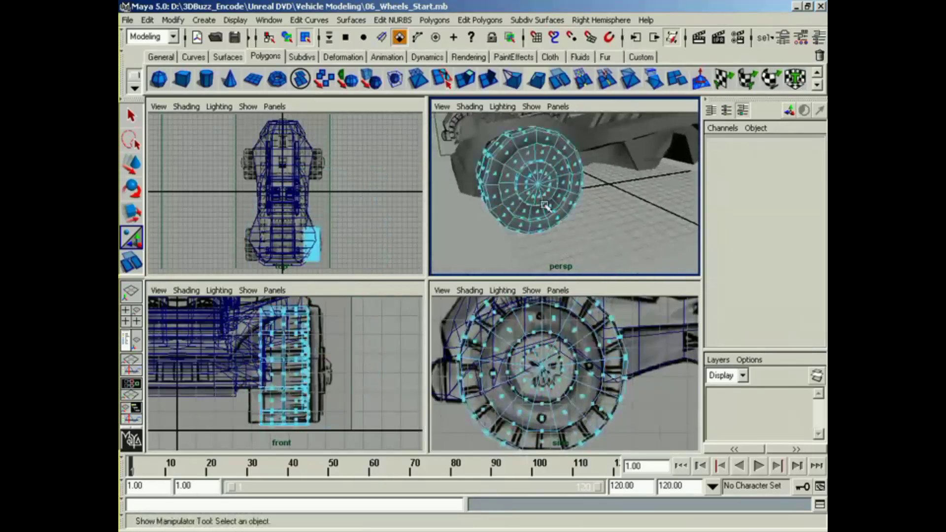
Step: Select the front wheel as an object and apply Soften/Harden Edge with the default angle of 30
left_click(287, 38)
left_click(549, 183)
left_click(479, 20)
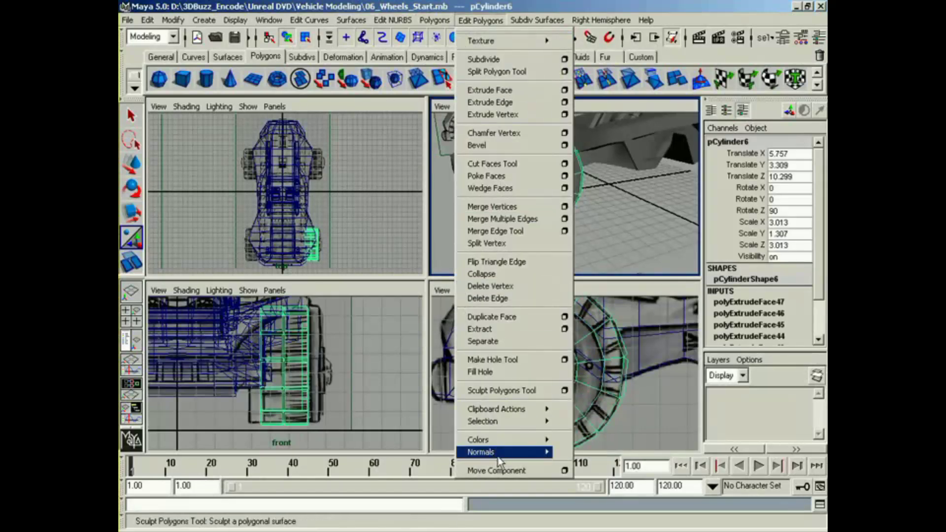
mouse_move(499, 452)
left_click(650, 518)
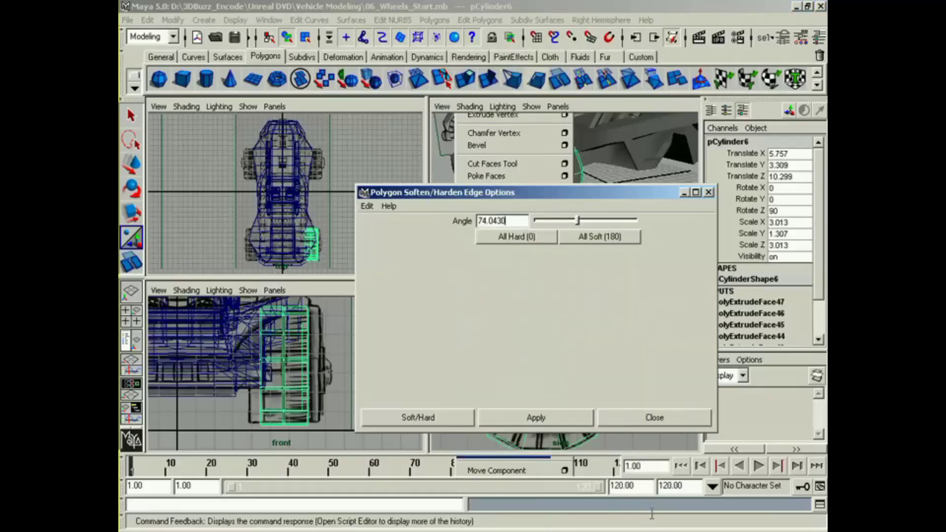
left_click(374, 206)
left_click(383, 232)
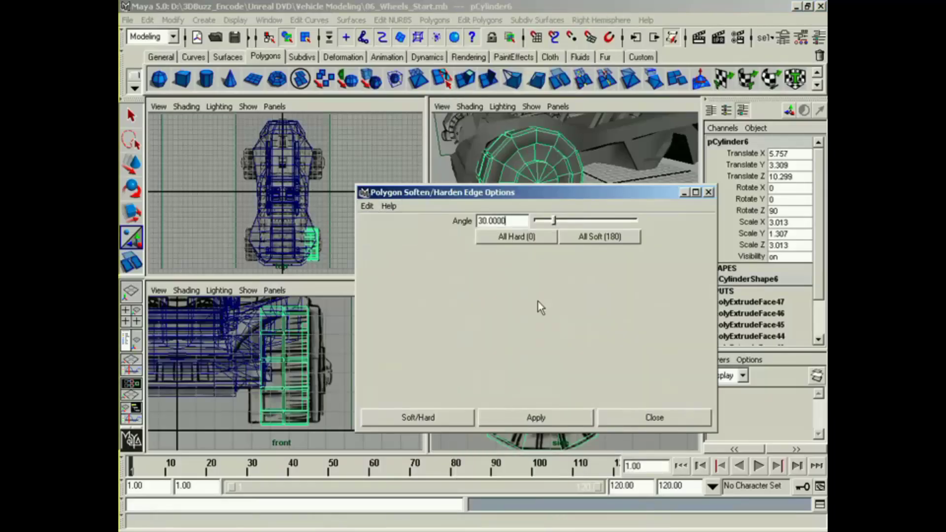
left_click(448, 415)
Step: Examine the front wheel's edge shading and its fit against the reference drawing
left_click(560, 249)
mouse_move(560, 249)
left_mouse_down("alt")
mouse_move(537, 261)
mouse_move(505, 243)
mouse_move(498, 249)
mouse_move(553, 238)
left_mouse_up("alt")
middle_click_drag(553, 238, 500, 252, "alt")
key("space")
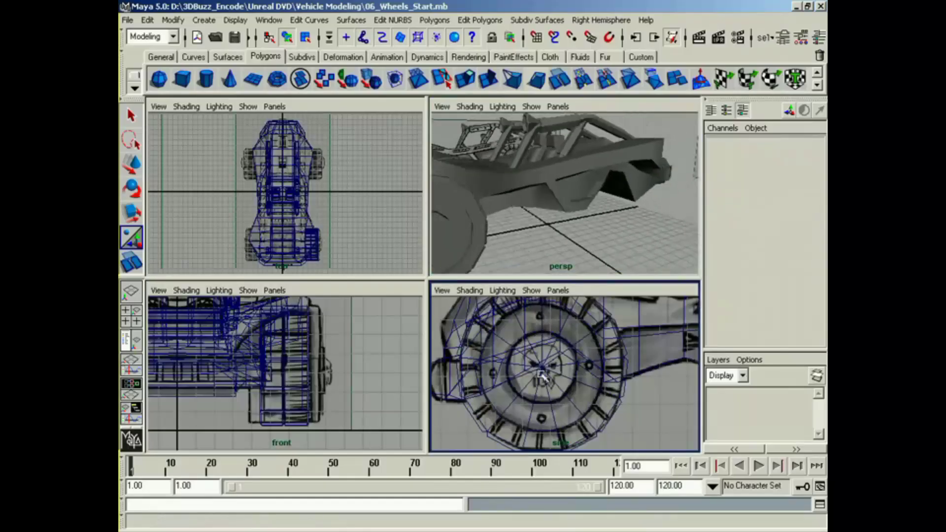
middle_click_drag(355, 394, 362, 387, "alt")
middle_click_drag(510, 240, 556, 232, "alt")
left_click_drag(557, 232, 565, 232, "alt")
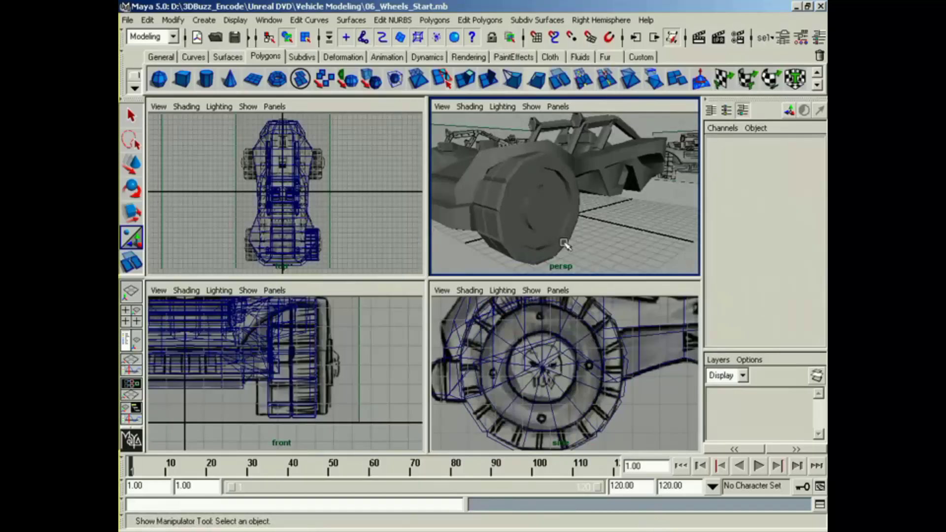
Step: Create a new polygon cylinder for the rear wheel and set its Z rotation to 90
middle_click_drag(629, 359, 446, 365, "alt")
middle_click_drag(592, 374, 528, 389, "alt")
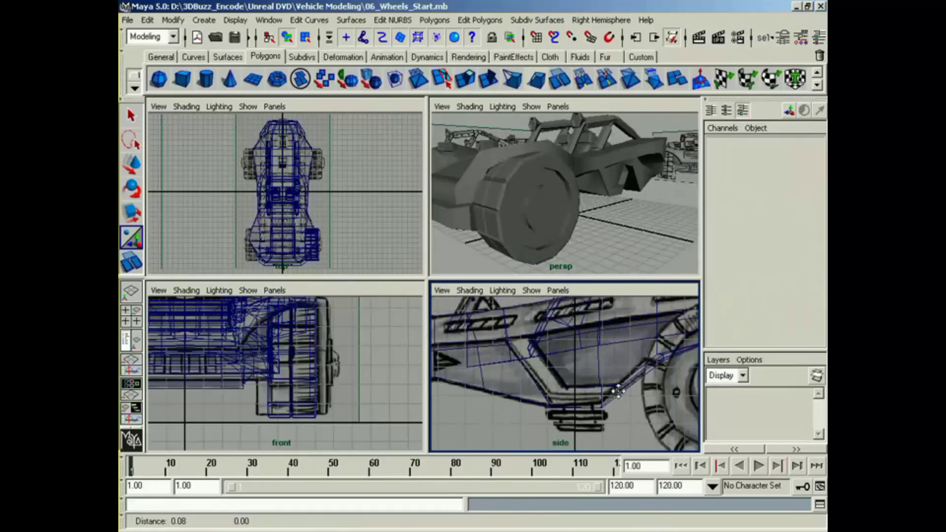
middle_click_drag(687, 384, 544, 382, "alt")
right_click_drag(544, 382, 522, 384, "alt")
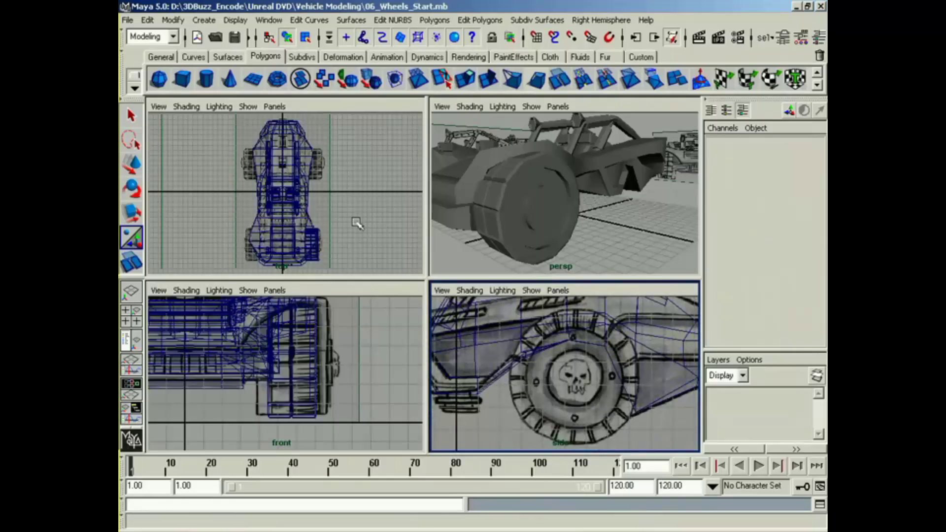
left_click(206, 79)
middle_click_drag(475, 446, 485, 433, "alt")
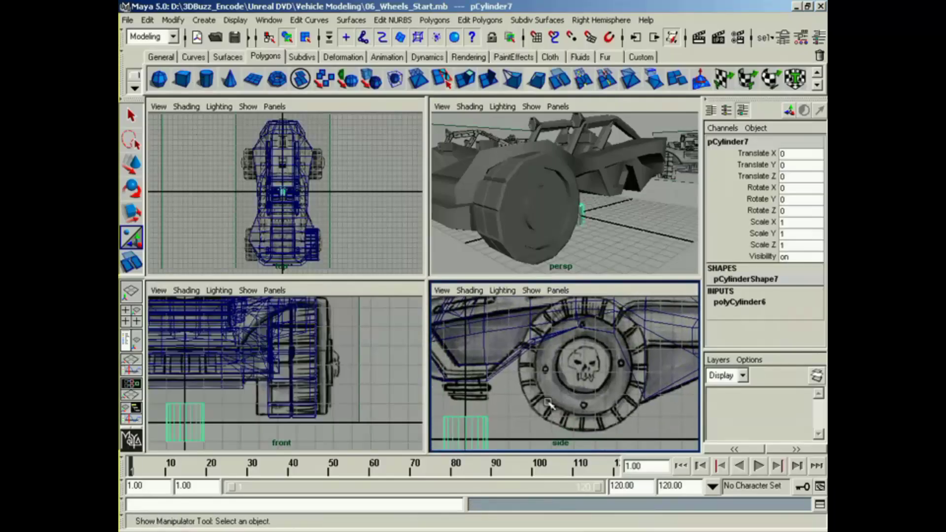
key("r")
key("e")
left_click_drag(465, 429, 466, 387)
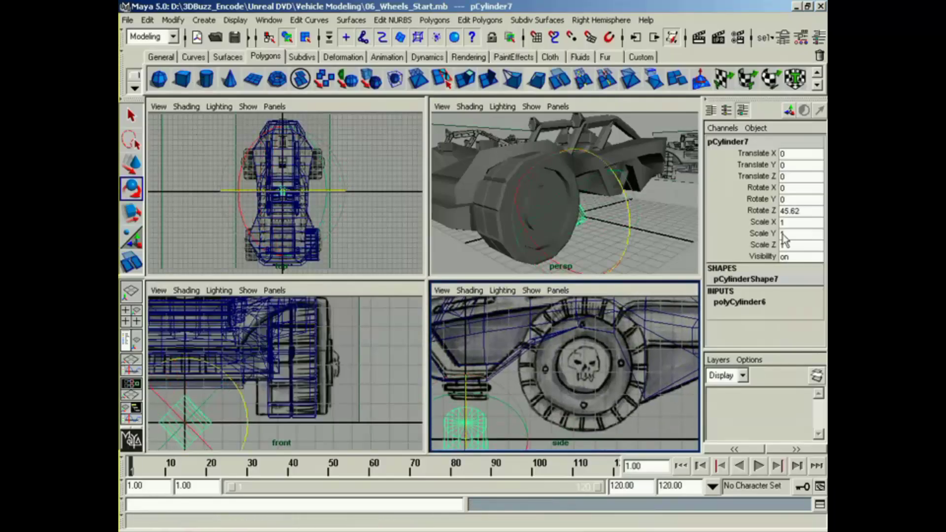
left_click_drag(808, 200, 815, 211)
left_click(815, 210)
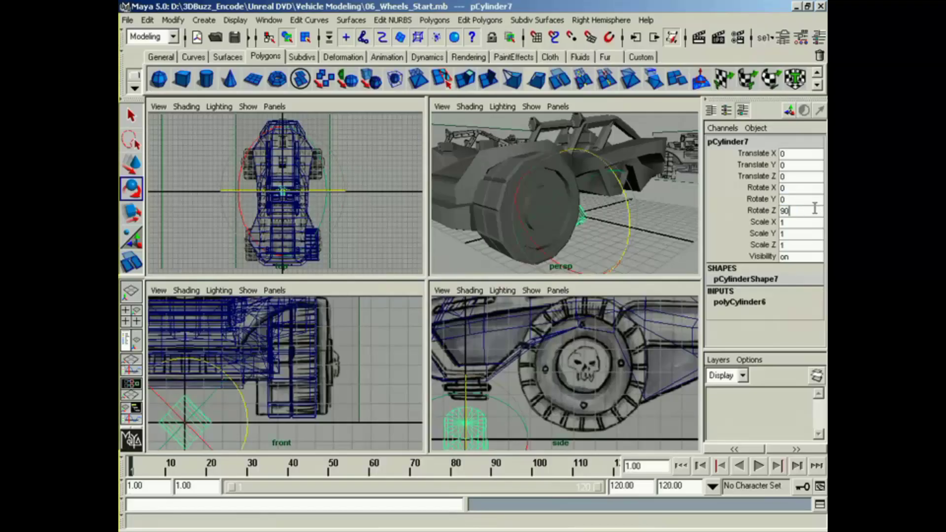
key("Return")
Step: Move the cylinder onto the rear wheel drawing at about Y 3.33, Z -5.5, and scale it uniformly to about 3.05
middle_click_drag(510, 425, 544, 390, "alt")
key("w")
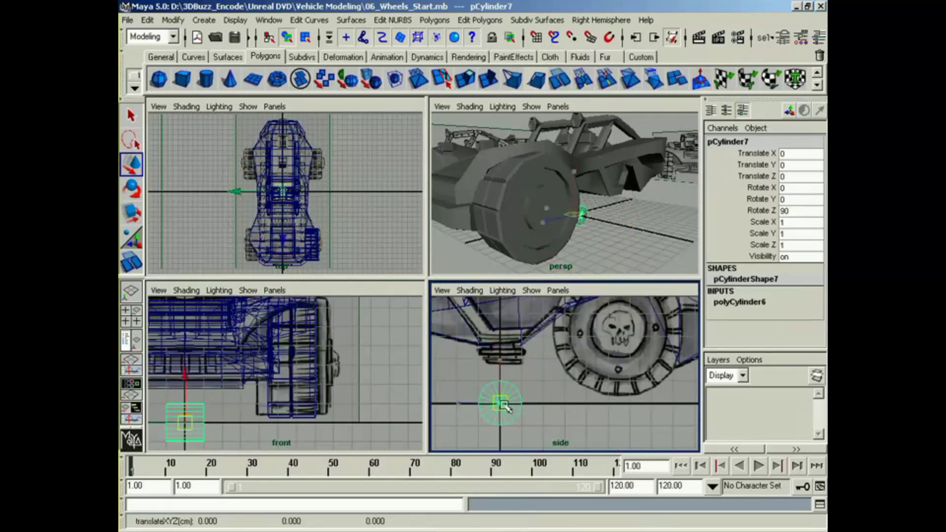
left_click_drag(504, 406, 622, 331)
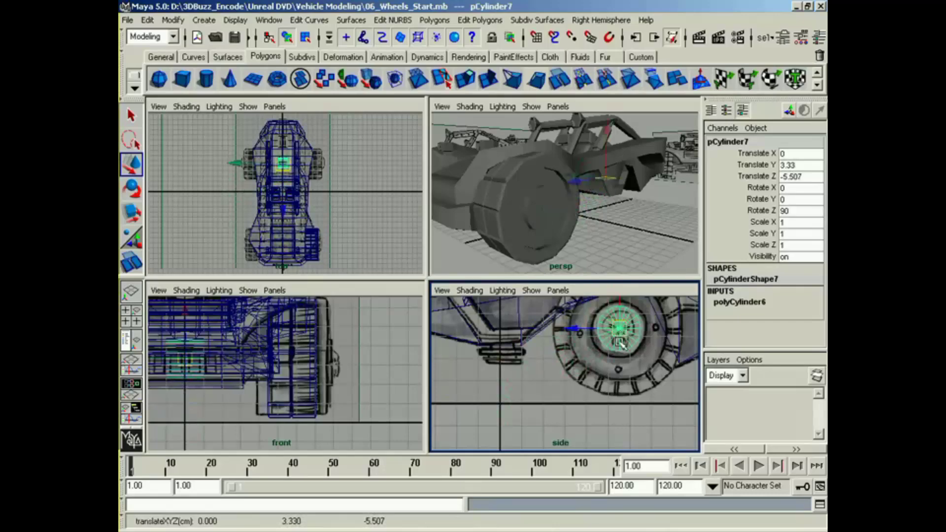
middle_click_drag(619, 342, 564, 380, "alt")
right_click_drag(564, 381, 614, 385, "alt")
key("r")
left_click_drag(564, 366, 666, 379)
Step: Set the rear wheel cylinder's axis subdivisions to 13
left_click(742, 302)
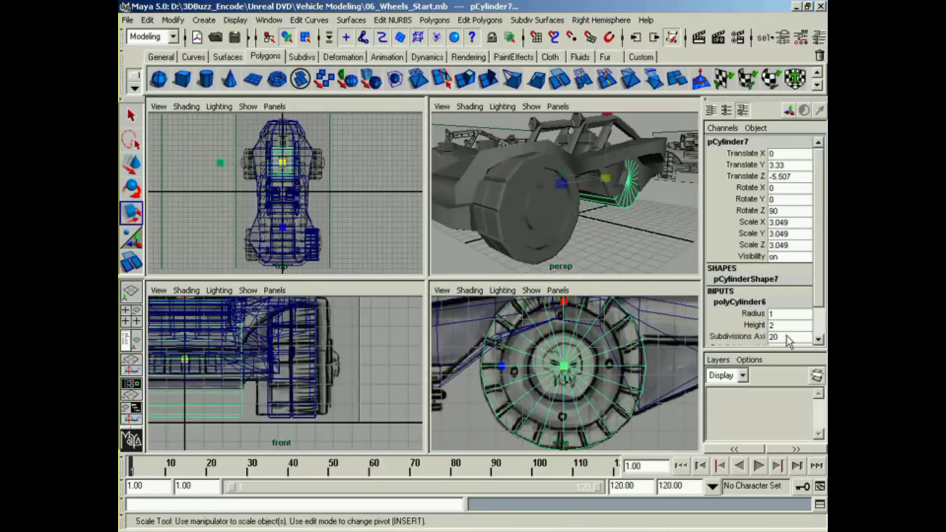
type("13")
key("Return")
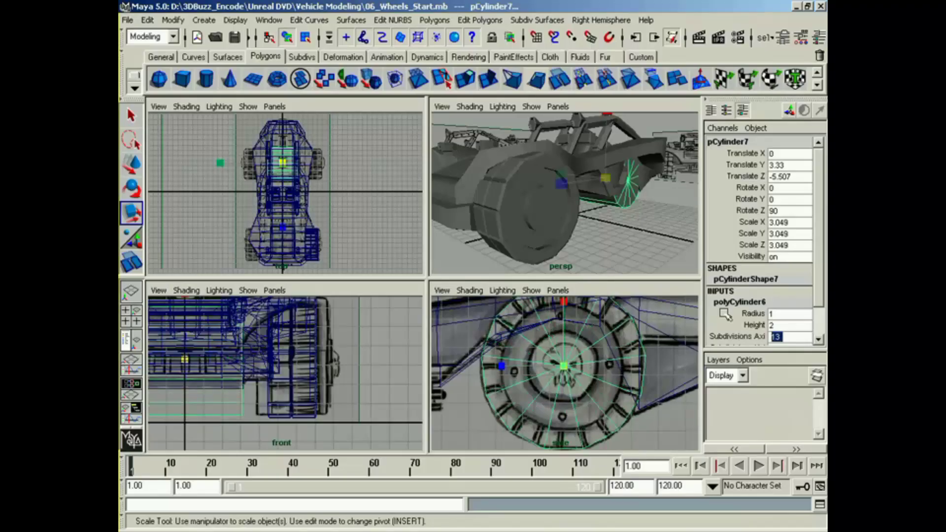
Step: Align the rear cylinder with the reference at X 5.776, Z -5.456, and scale its width to about 1.908
middle_click_drag(541, 352, 557, 352, "alt")
key("w")
left_click_drag(580, 368, 579, 367)
middle_click_drag(250, 433, 308, 427, "alt")
left_click_drag(217, 367, 320, 367)
key("r")
key("w")
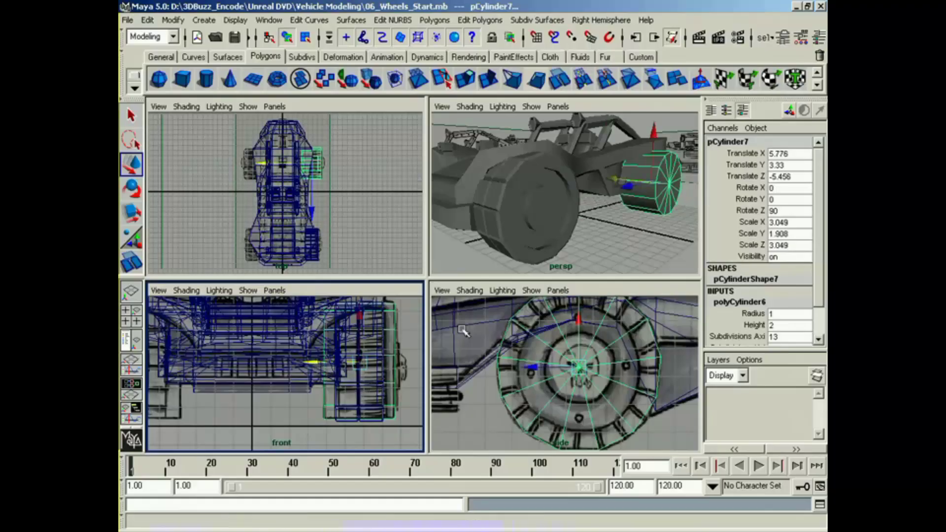
Step: Select the faces around the rear cylinder's tread, leaving out both caps
left_click_drag(589, 228, 523, 209, "alt")
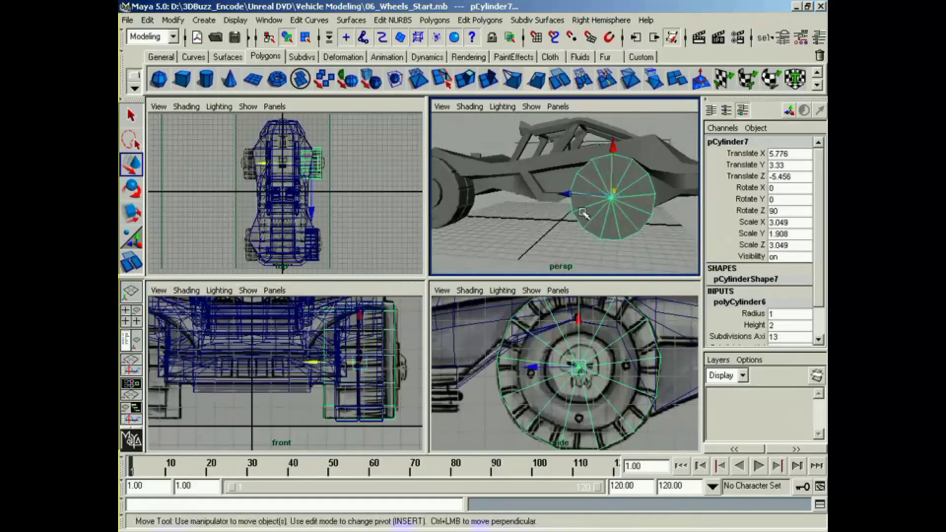
right_click_drag(614, 201, 611, 231)
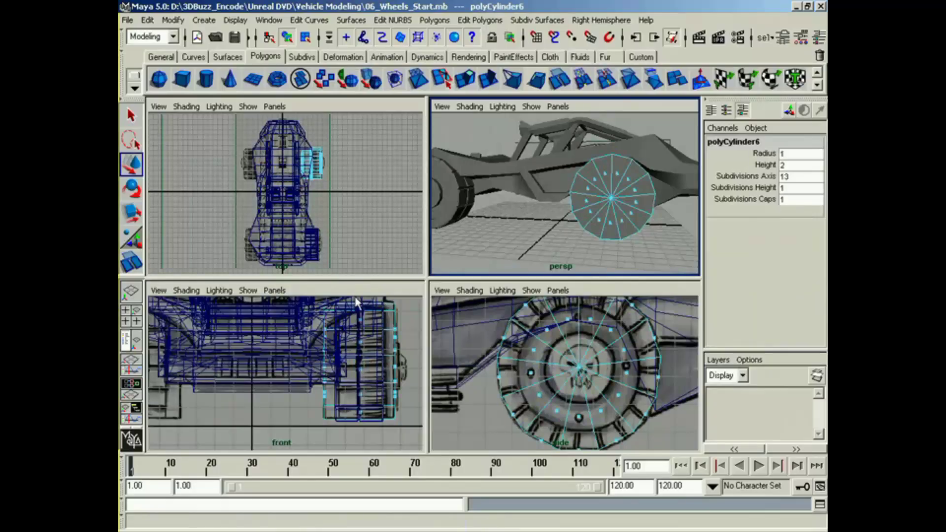
left_click_drag(343, 423, 385, 290)
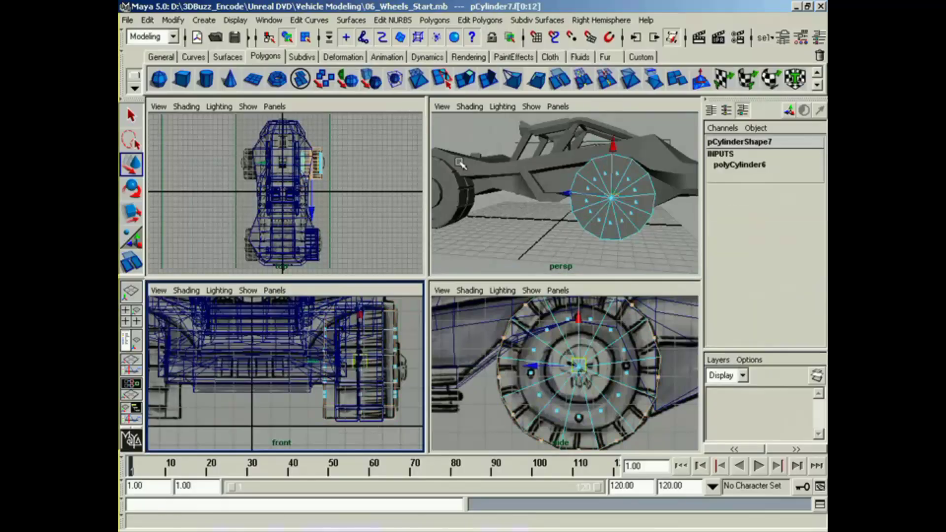
left_click(559, 80)
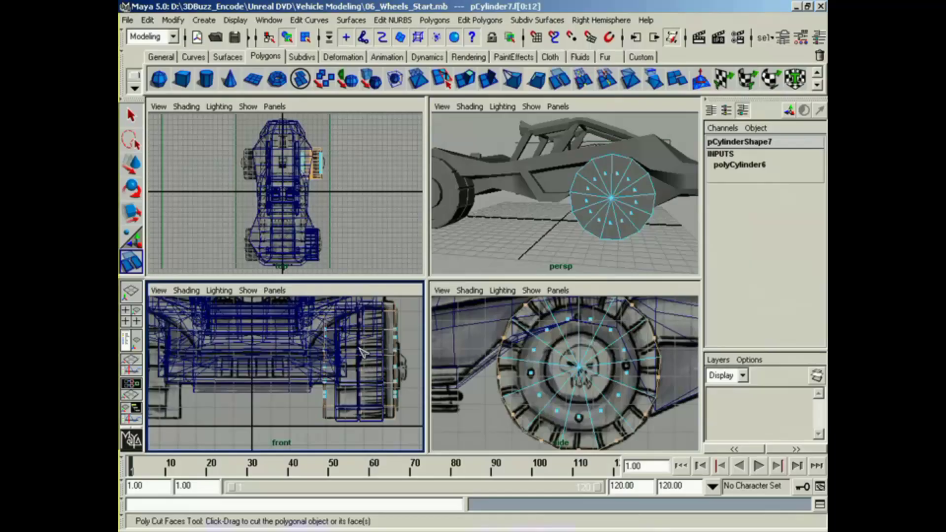
left_click_drag(364, 345, 364, 374)
left_click_drag(668, 207, 632, 241, "alt")
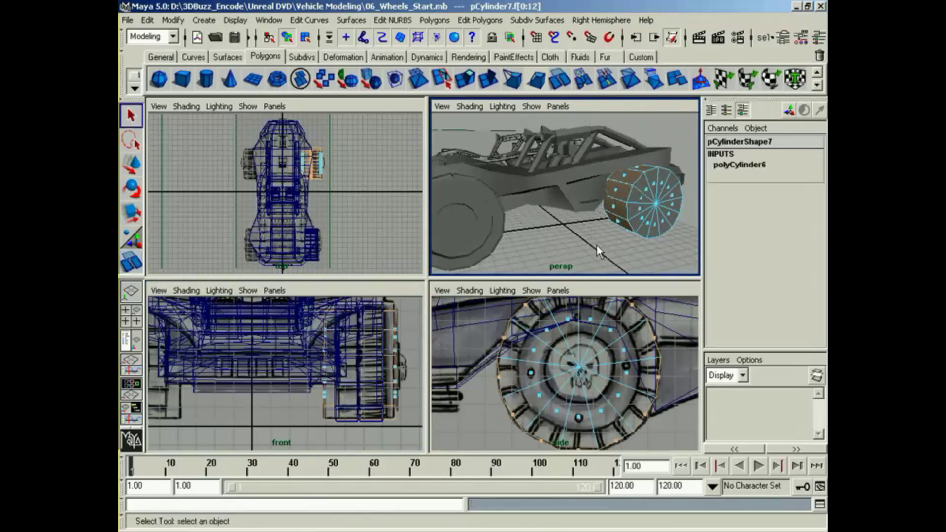
Step: Turn off Keep Faces Together so that the tread faces extrude separately
left_click(428, 21)
mouse_move(522, 236)
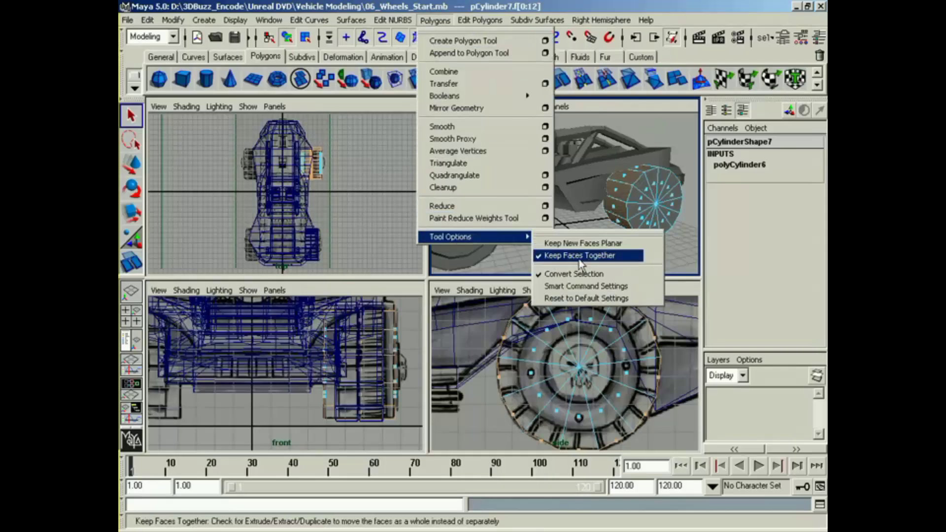
left_click(579, 256)
left_click_drag(580, 255, 534, 220, "alt")
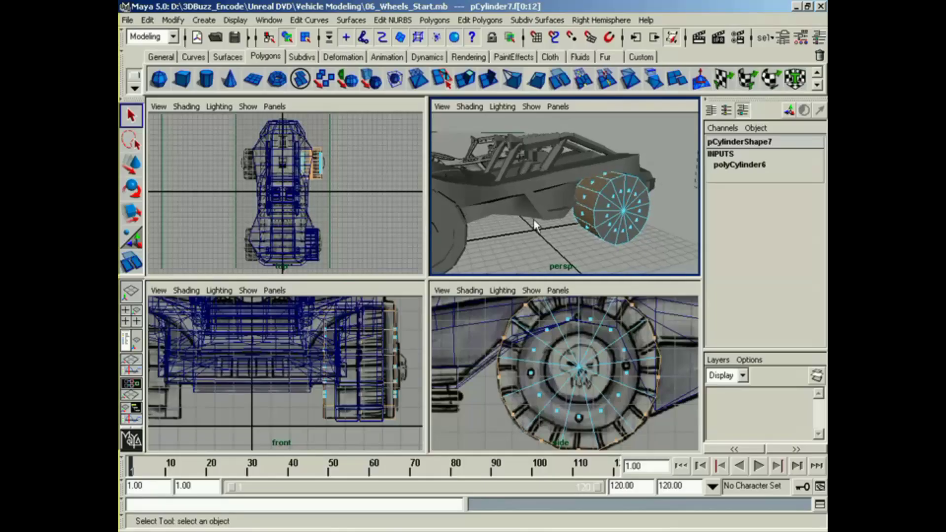
Step: Extrude the rear wheel's tread faces individually and move them slightly outward
left_click(467, 84)
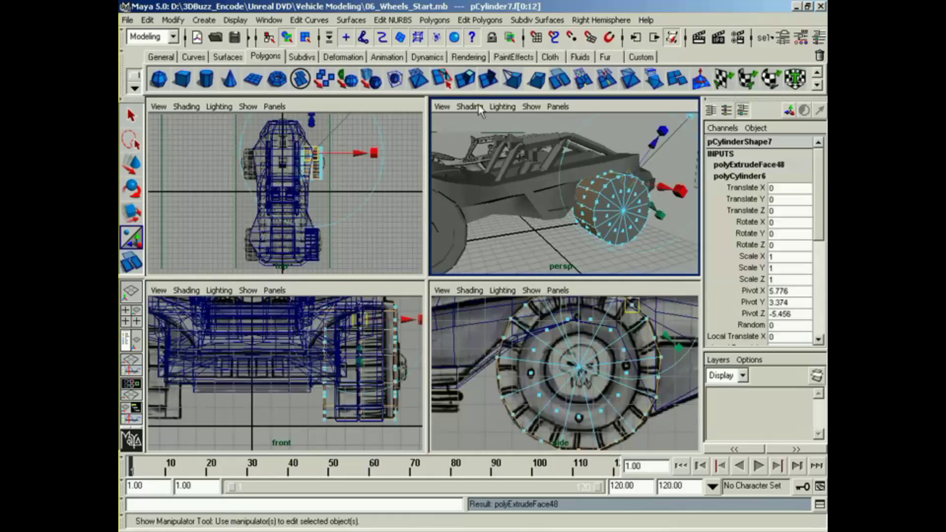
left_click_drag(657, 154, 670, 153)
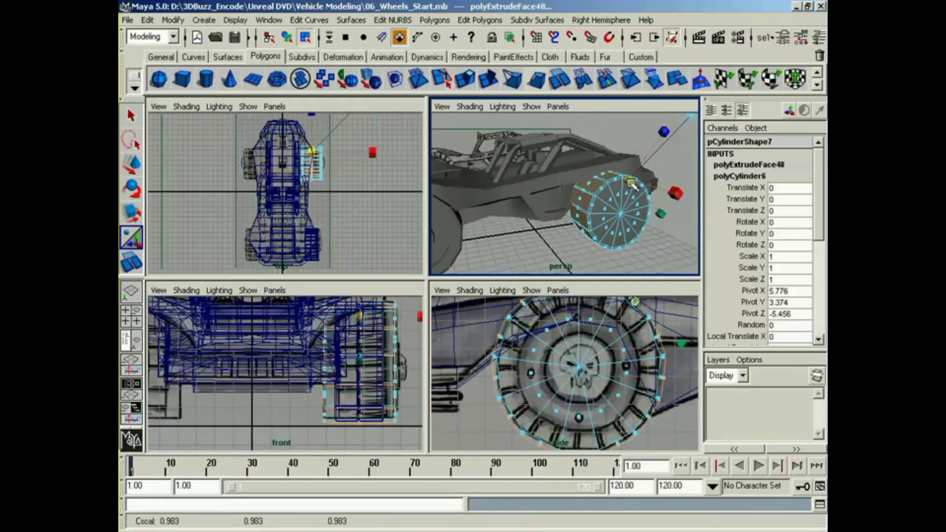
left_click_drag(636, 182, 635, 208)
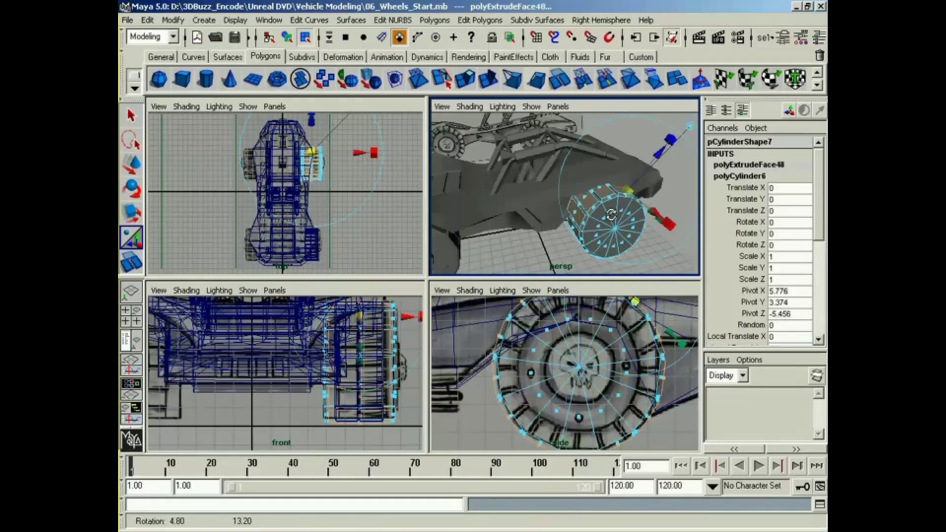
middle_click_drag(636, 208, 597, 188, "alt")
right_click_drag(597, 188, 633, 196, "alt")
mouse_move(633, 196)
left_mouse_down("alt")
mouse_move(676, 191)
mouse_move(635, 199)
left_mouse_up("alt")
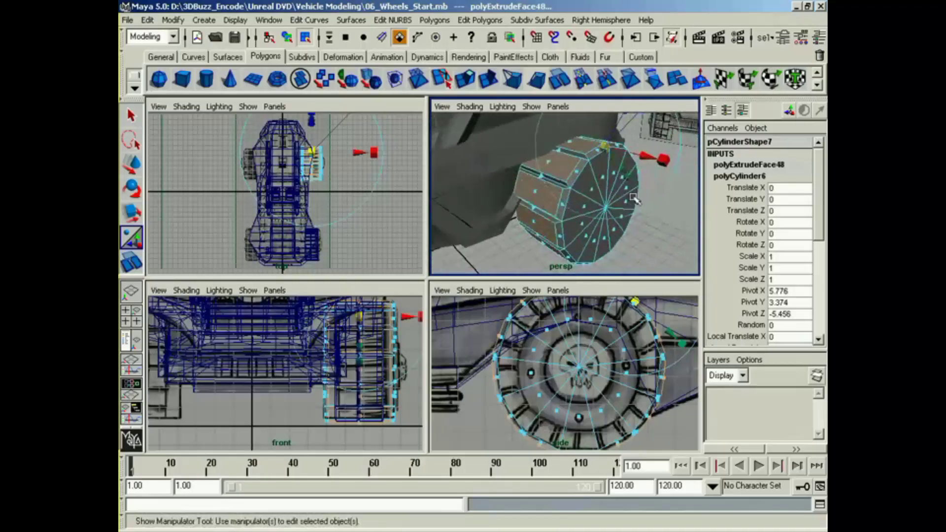
Step: Scale the extruded tread faces to about 0.91, with about 0.94 across the wheel's width, and deselect them
left_click_drag(606, 149, 673, 159)
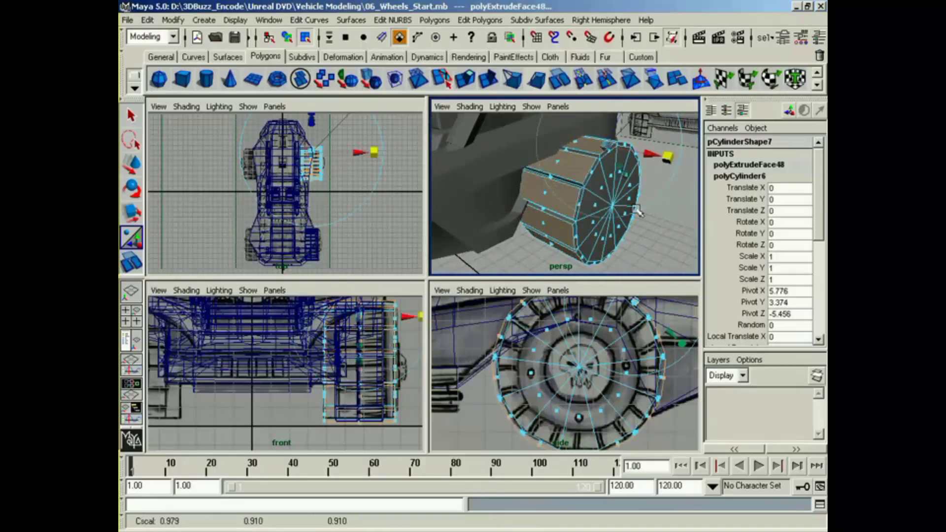
left_click_drag(637, 211, 672, 144, "alt")
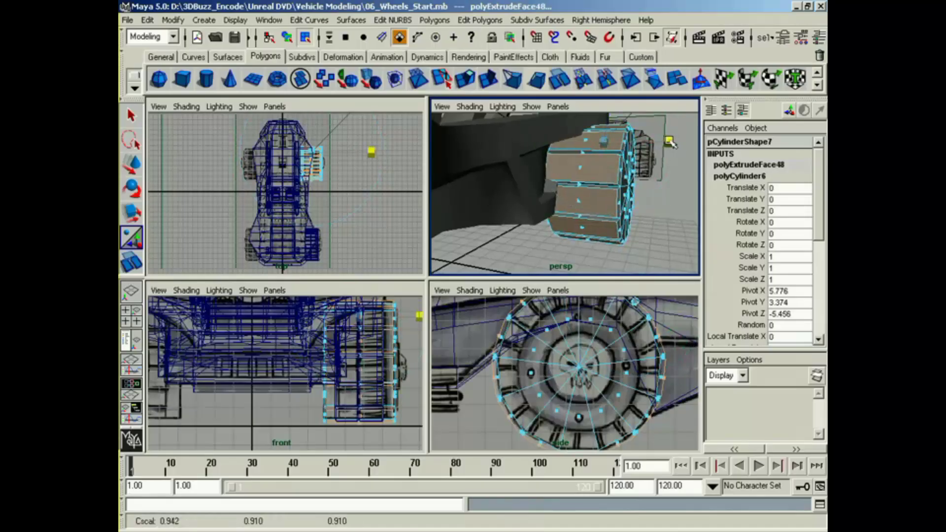
right_click(622, 185)
right_click_drag(613, 263, 614, 259)
left_click(662, 235)
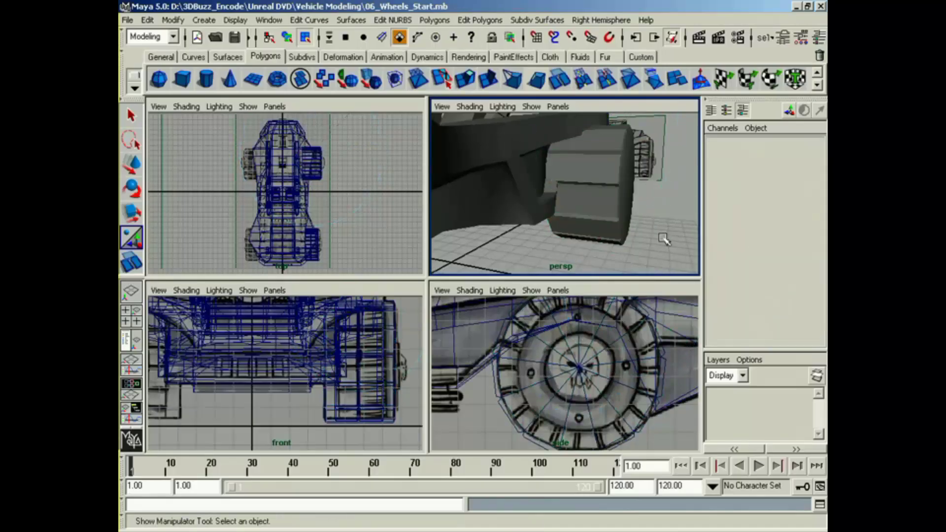
Step: Select only the cap faces on the rear wheel's outer side, leaving out the inner cap
left_click_drag(663, 234, 560, 235, "alt")
right_click_drag(560, 203, 566, 257)
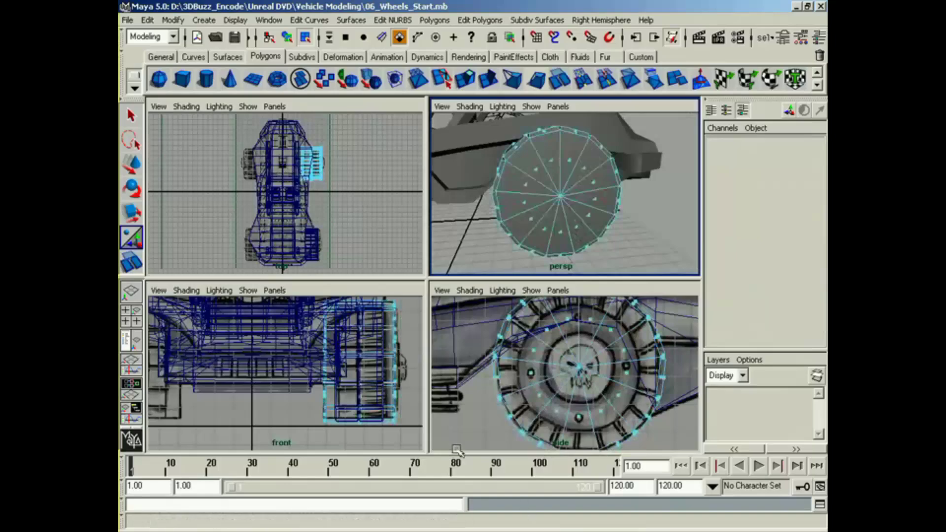
left_click_drag(522, 315, 542, 335)
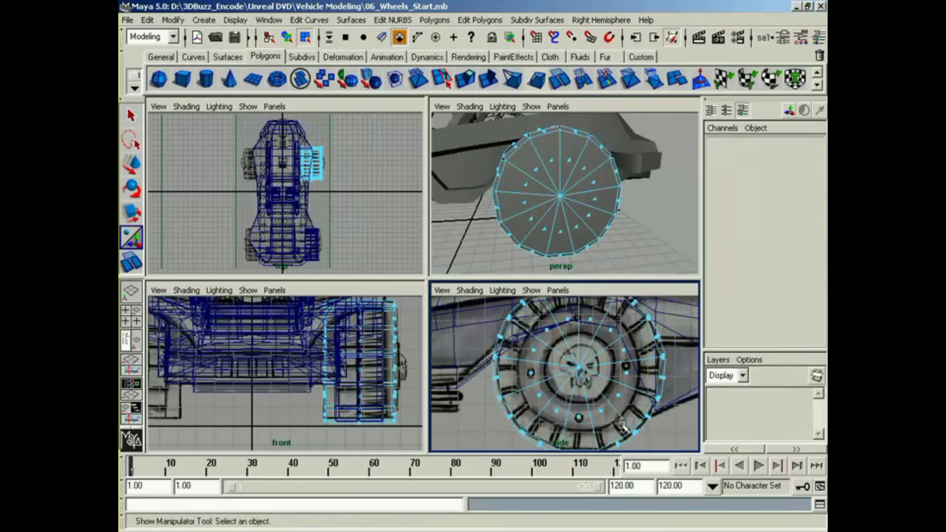
left_click_drag(634, 431, 634, 431)
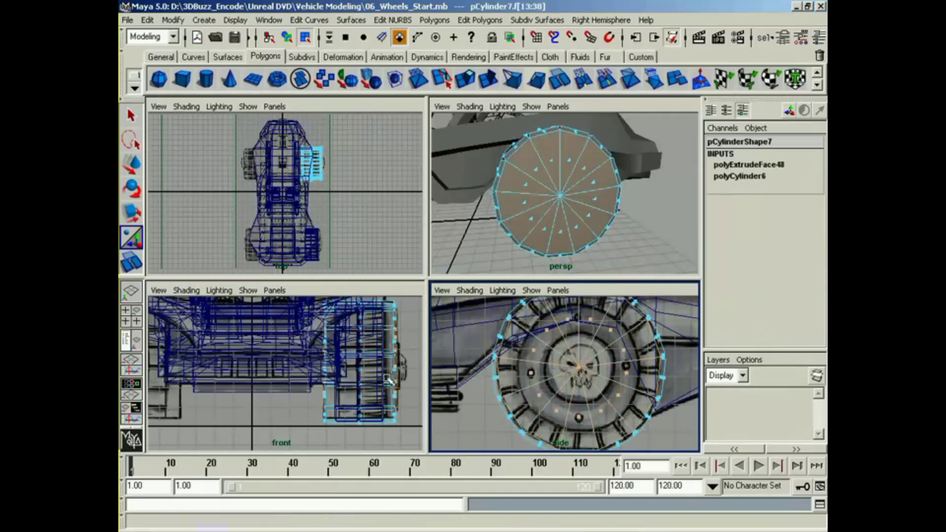
left_click_drag(303, 300, 303, 301)
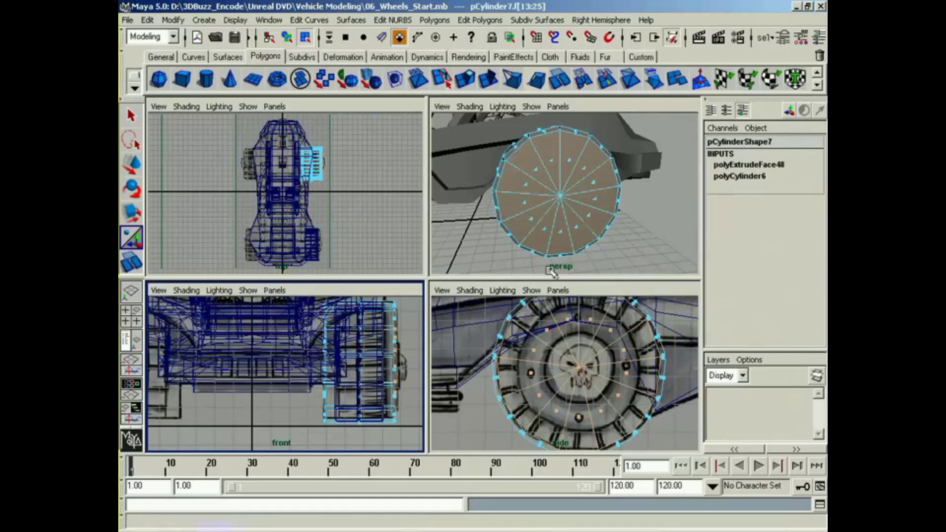
Step: Turn Keep Faces Together back on, extrude the rear wheel's outer cap faces and scale them in to the reference rim
middle_click_drag(562, 339, 539, 343, "alt")
left_click(435, 21)
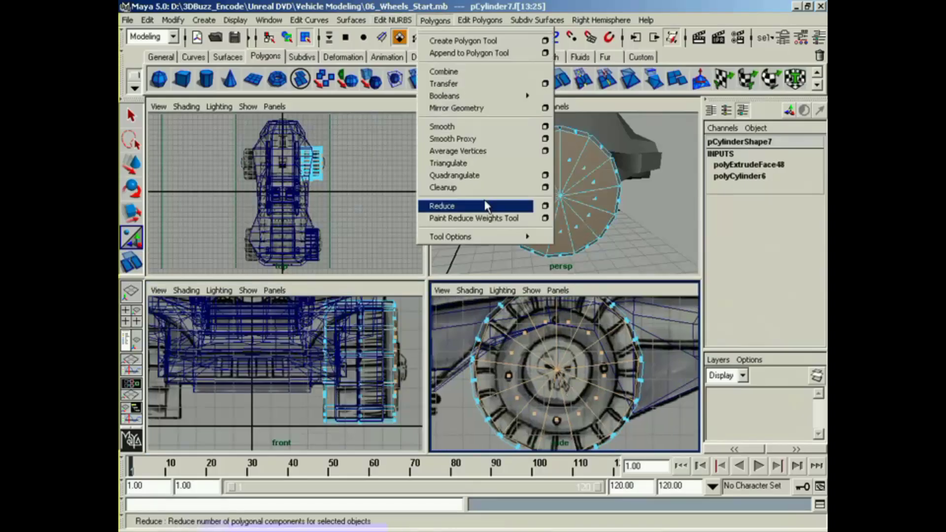
mouse_move(500, 236)
left_click(572, 254)
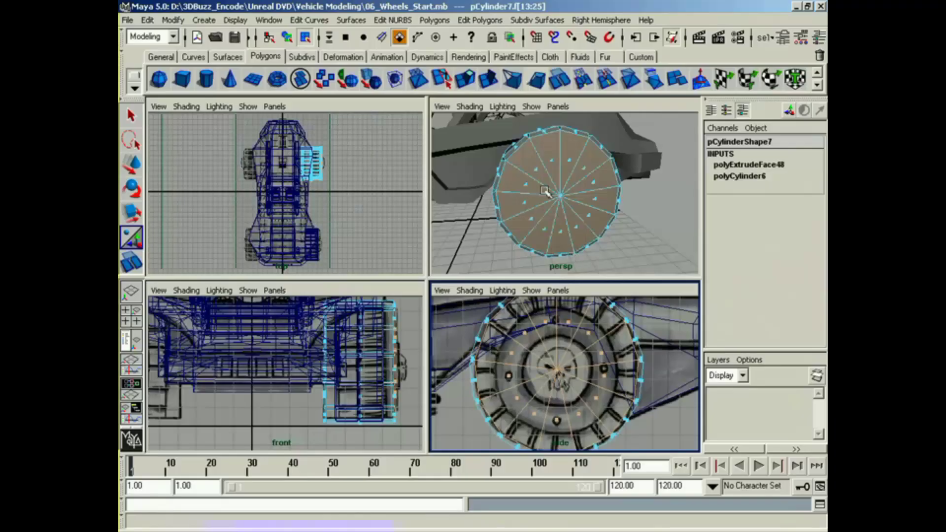
left_click(474, 88)
middle_click_drag(591, 344, 562, 366, "alt")
left_click_drag(500, 348, 498, 346)
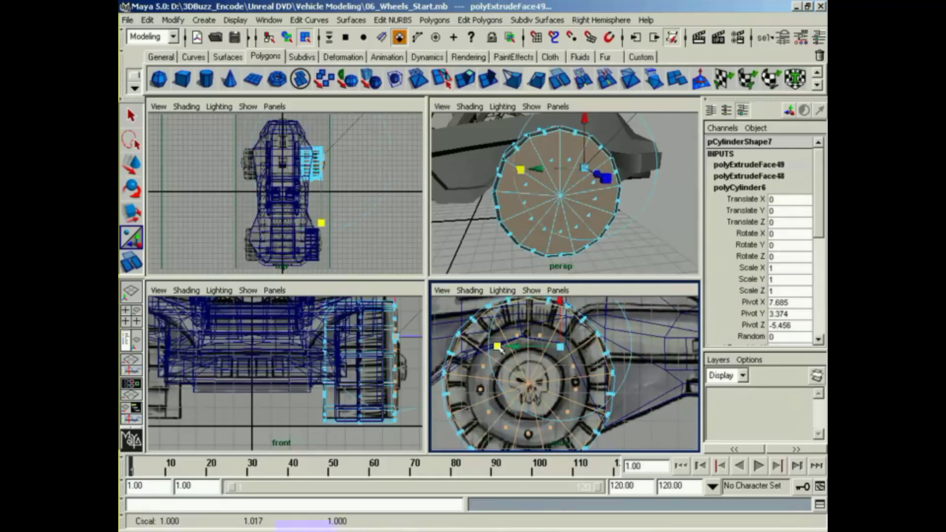
left_click_drag(562, 347, 539, 349)
Step: Extrude the rear wheel's cap faces repeatedly to recess the rim, narrow them to the hub and push the hub back out
key("g")
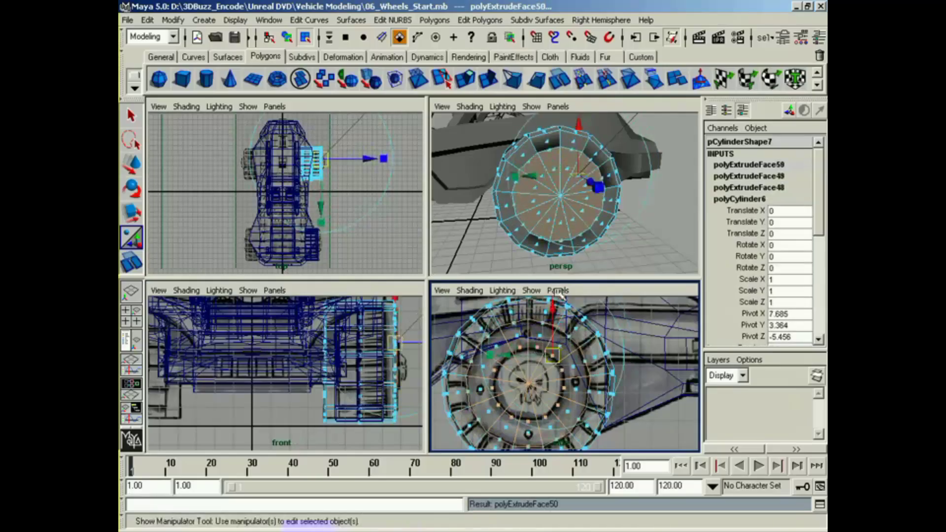
left_click_drag(546, 196, 560, 178, "alt")
key("g")
key("g")
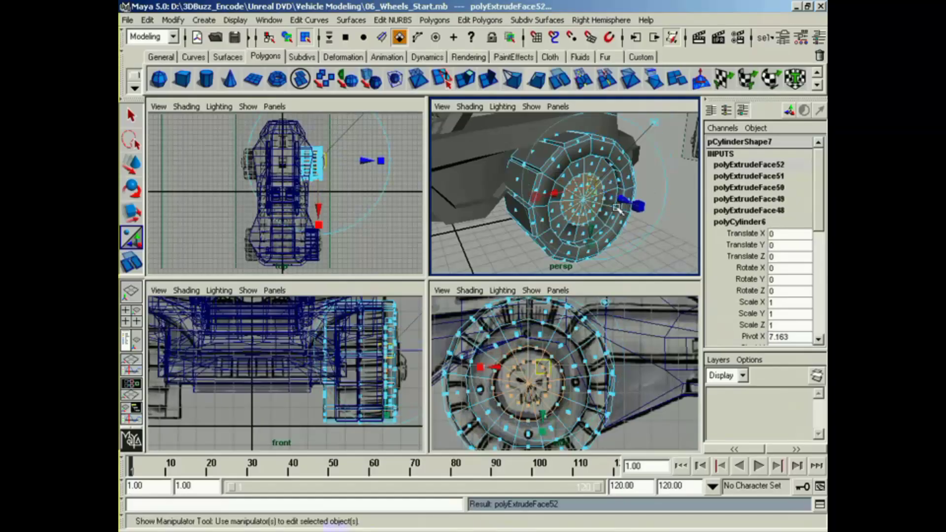
left_click_drag(621, 201, 635, 223)
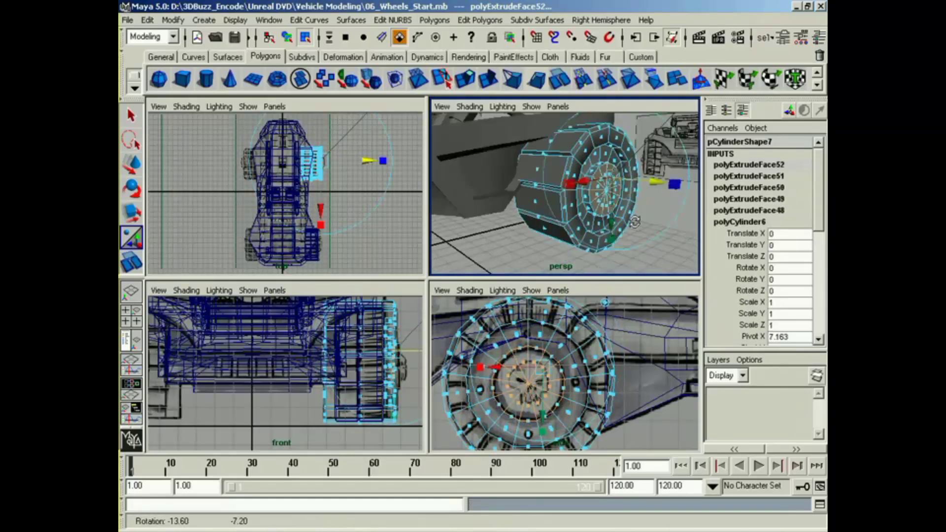
right_click_drag(574, 222, 619, 203)
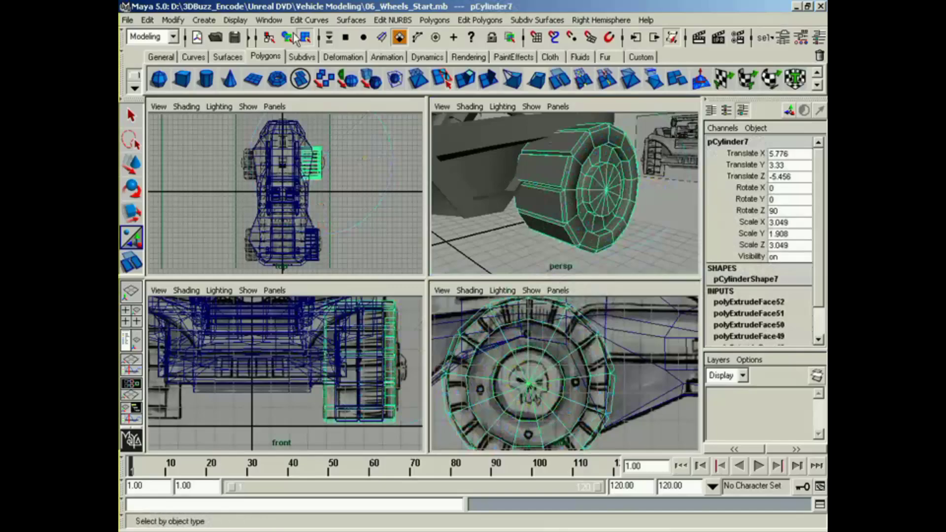
Step: Apply Soften/Harden to the rear wheel's edge normals and deselect the wheel
left_click(470, 20)
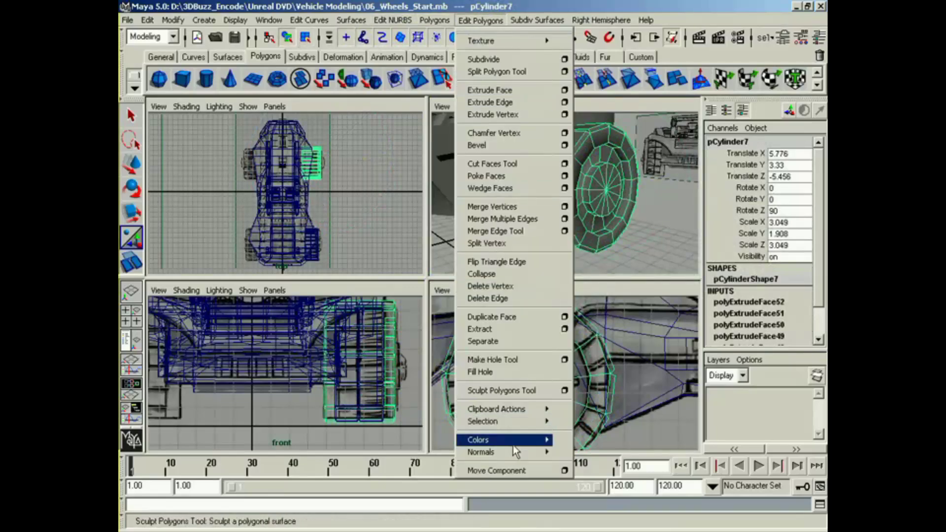
mouse_move(544, 452)
left_click(592, 520)
left_click(657, 255)
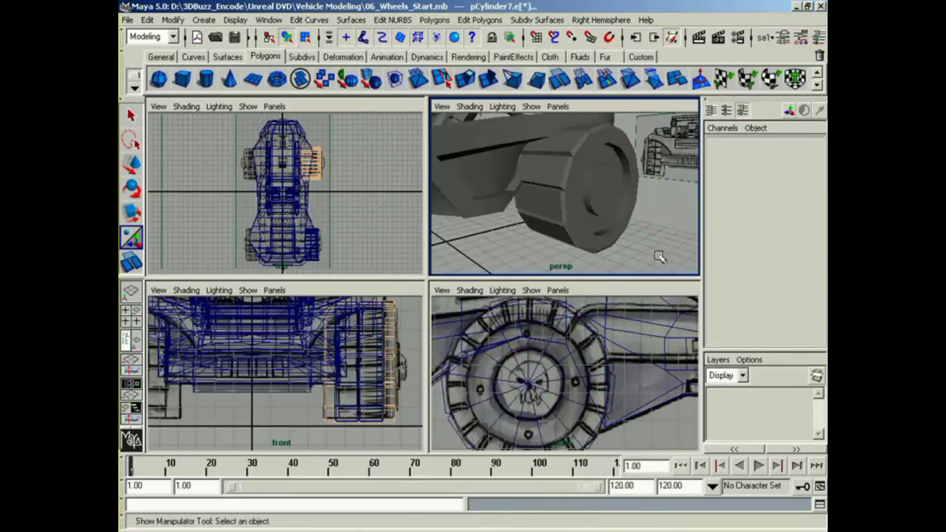
left_click_drag(657, 255, 510, 244, "alt")
right_click_drag(510, 244, 576, 222, "alt")
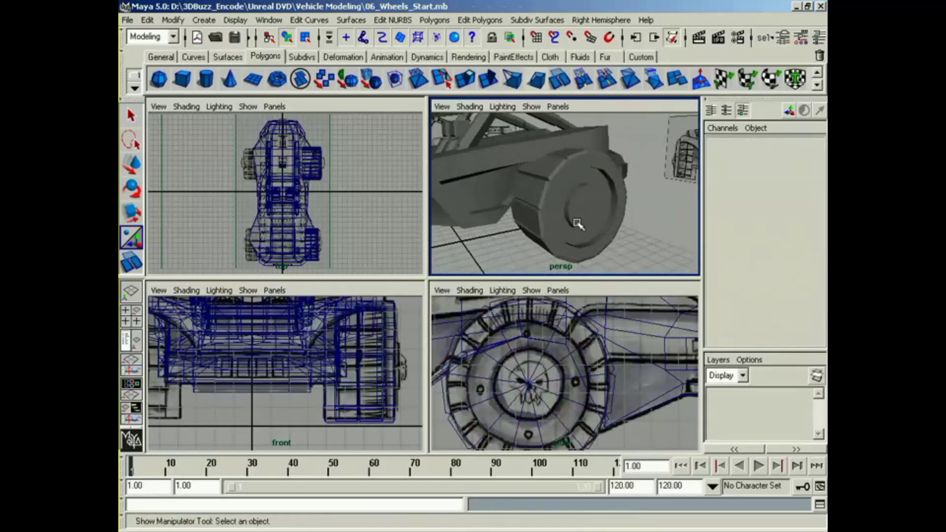
middle_click_drag(576, 222, 577, 233, "alt")
left_click_drag(576, 233, 554, 156, "alt")
Step: Put the body mesh in vertex mode and raise the fender vertex directly above the rear wheel clear of the tire
left_click(556, 154)
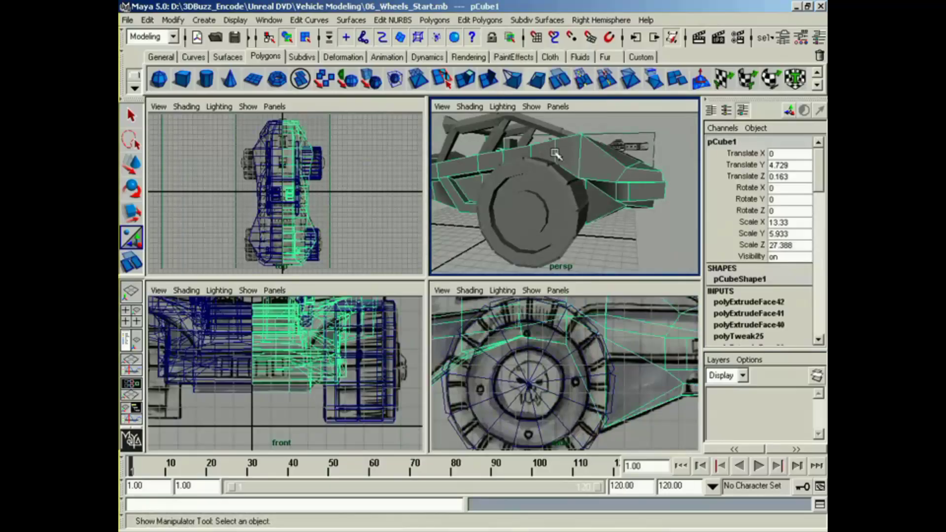
middle_click_drag(378, 325, 370, 344, "alt")
left_click_drag(560, 216, 560, 215, "alt")
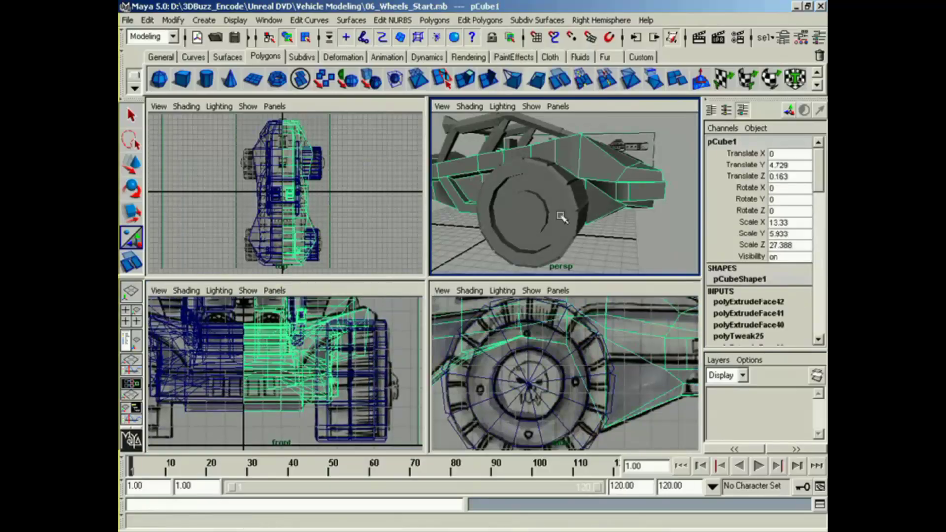
right_click(555, 155)
right_click_drag(536, 157, 535, 158)
middle_click_drag(557, 338, 614, 368, "alt")
middle_click_drag(528, 215, 543, 212, "alt")
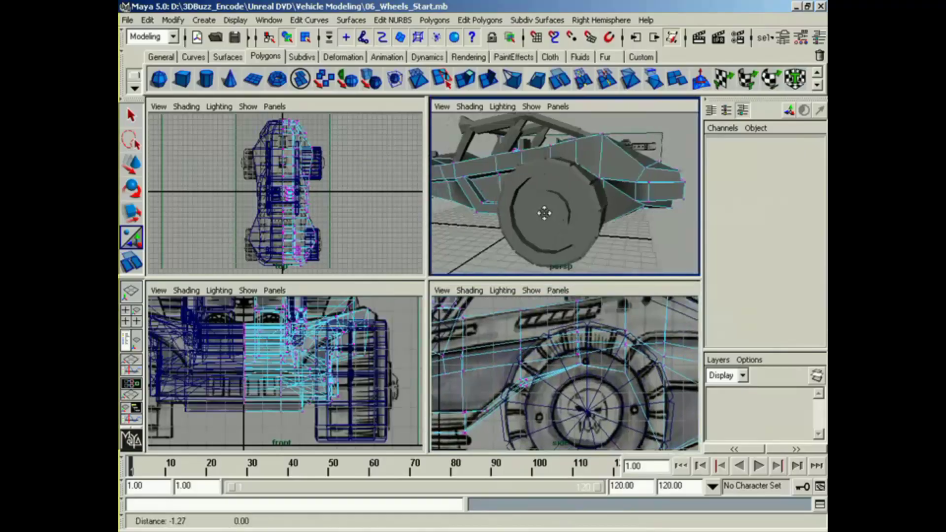
left_click_drag(551, 213, 604, 222, "alt")
right_click_drag(536, 215, 589, 221, "alt")
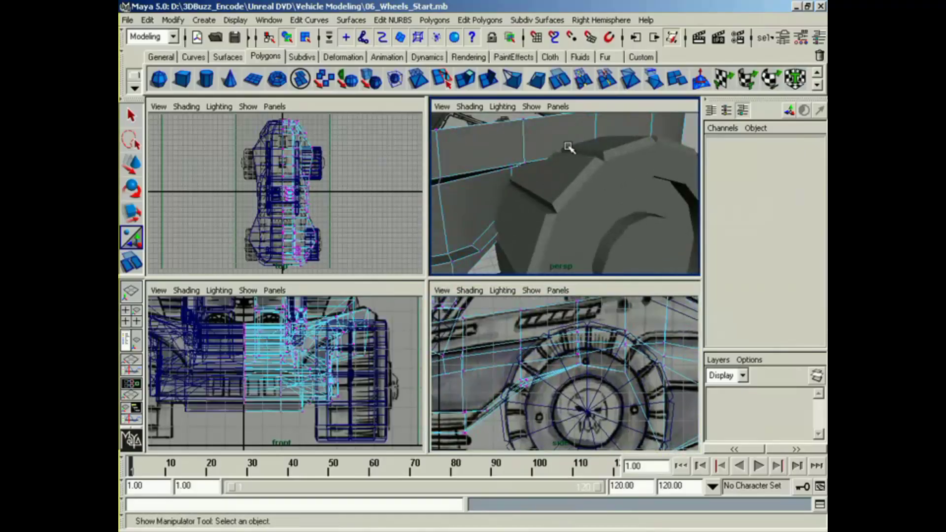
left_click_drag(603, 165, 607, 169)
left_click_drag(607, 323, 609, 325)
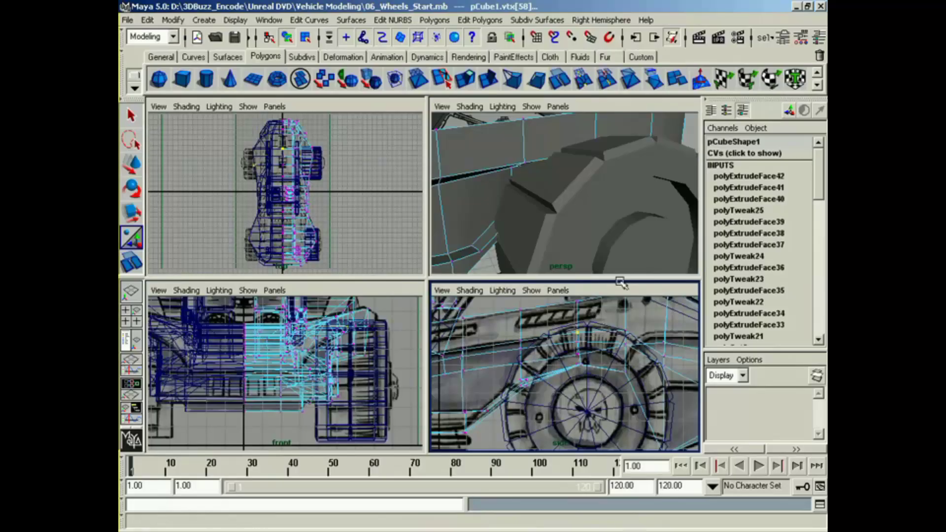
key("w")
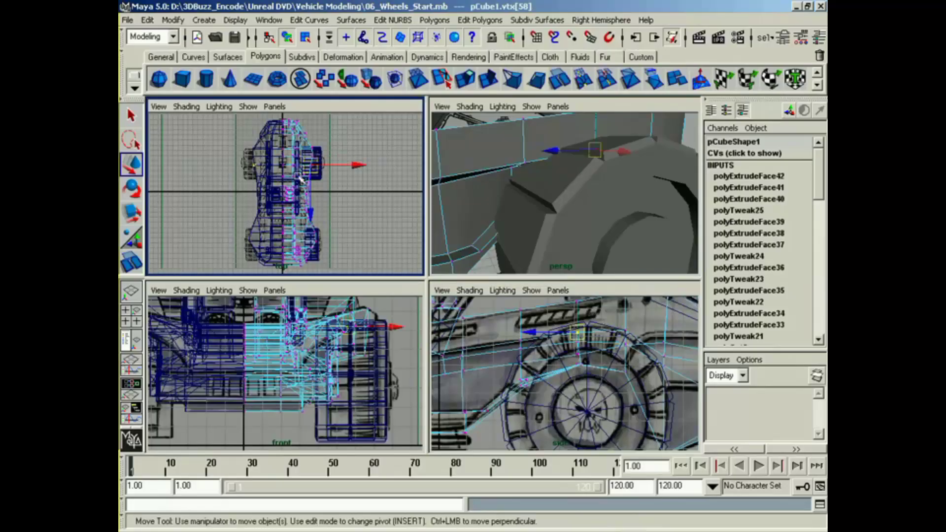
left_click_drag(596, 130, 596, 119)
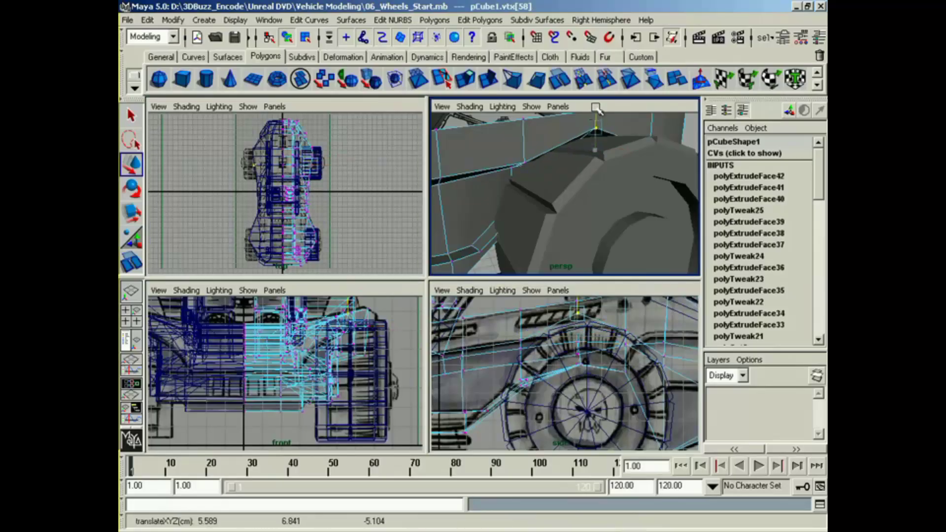
Step: Raise the next fender vertices along the rear part of the wheel arch so the body clears the rear tire
middle_click_drag(614, 126, 546, 149, "alt")
left_click_drag(593, 148, 521, 205)
left_click(552, 171)
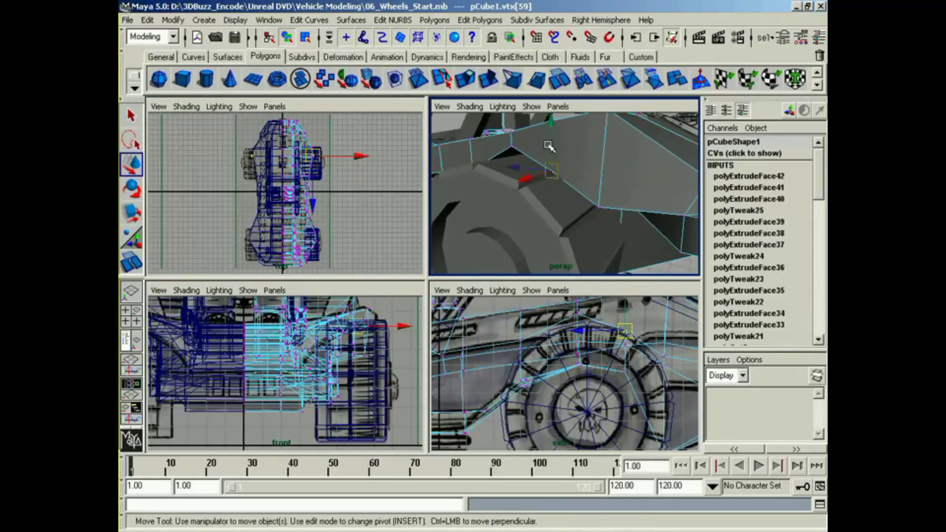
left_click_drag(548, 145, 554, 139)
left_click_drag(577, 178, 613, 215)
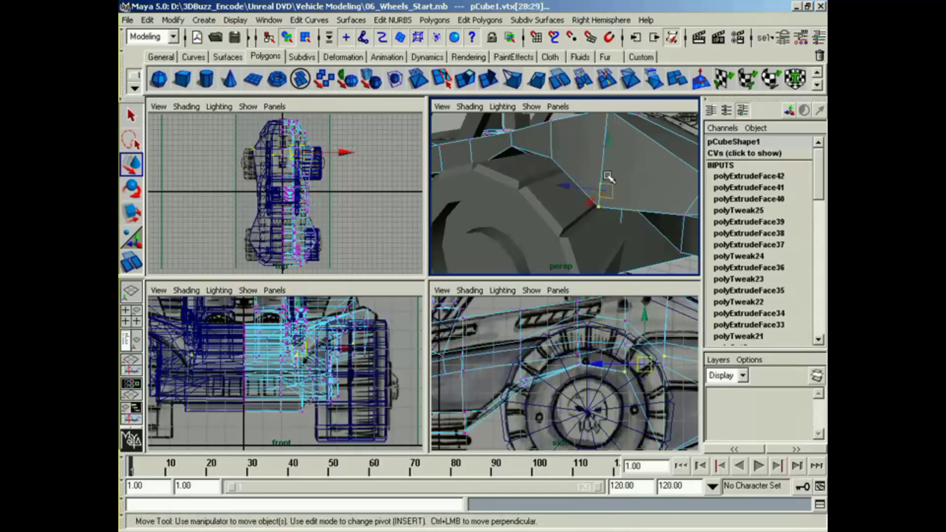
left_click_drag(608, 176, 547, 133)
left_click(547, 155)
left_click(591, 175)
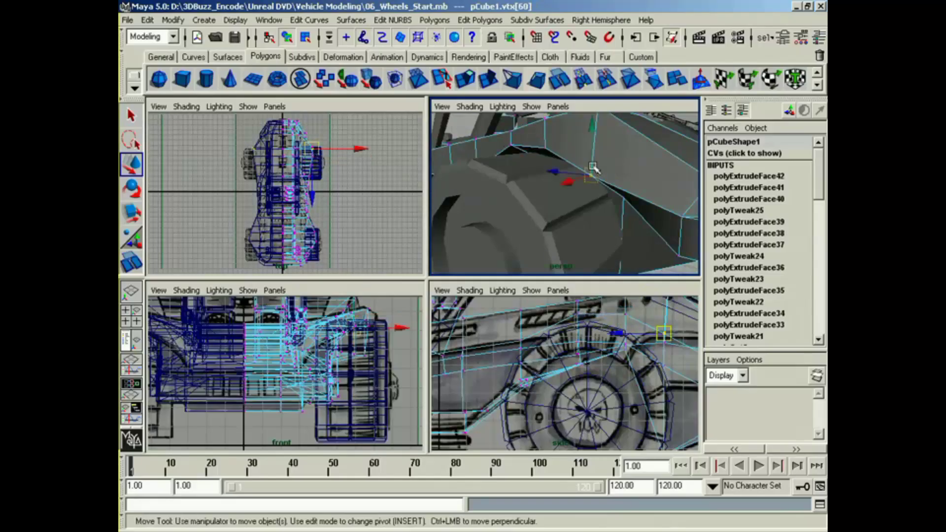
left_click_drag(593, 155, 622, 207)
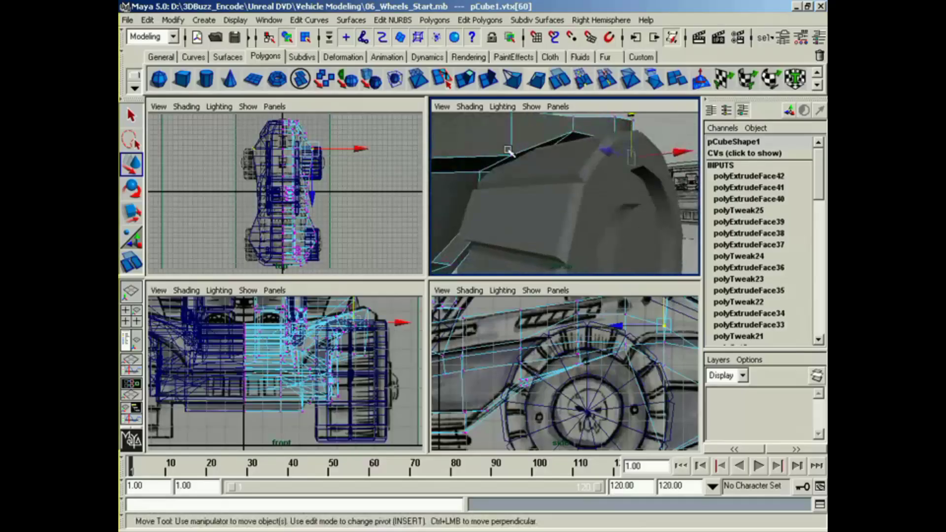
Step: Raise the fender vertex at the forward end of the rear wheel arch slightly
left_click(518, 156)
key("ctrl+z")
left_click(514, 154)
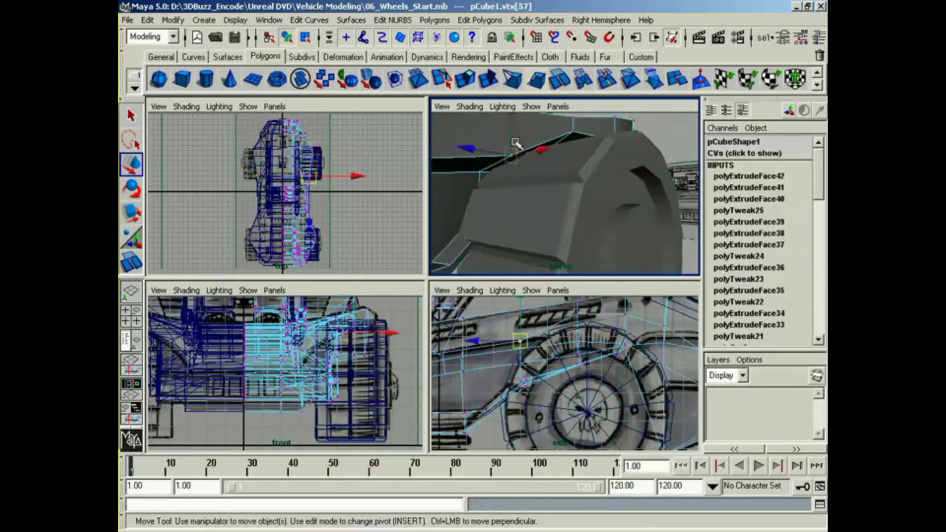
left_click_drag(515, 155, 447, 227, "alt")
right_click_drag(447, 226, 506, 181, "alt")
Step: Scale the rear wheel down slightly and uniformly so that it clears the wheel arch
middle_click(586, 378)
middle_click_drag(586, 378, 522, 344, "alt")
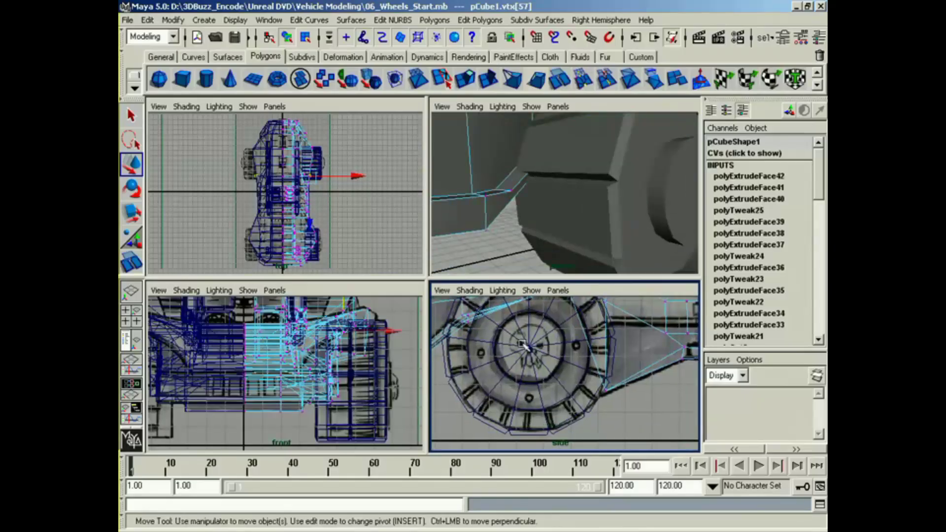
left_click(528, 349)
key("r")
left_click_drag(527, 348, 520, 348)
left_click_drag(546, 193, 537, 220, "alt")
middle_click_drag(537, 220, 528, 220, "alt")
Step: Return the rear wheel to object mode and display the vertices of the body mesh alone
left_click(512, 200)
middle_click_drag(502, 344, 567, 356, "alt")
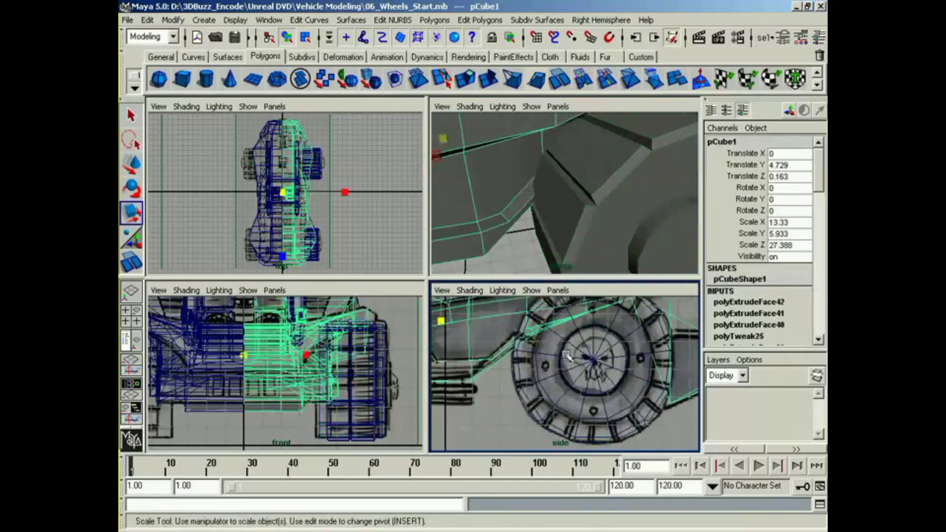
right_click_drag(555, 326, 508, 328)
middle_click_drag(512, 331, 499, 374, "alt")
left_click_drag(564, 217, 607, 207, "alt")
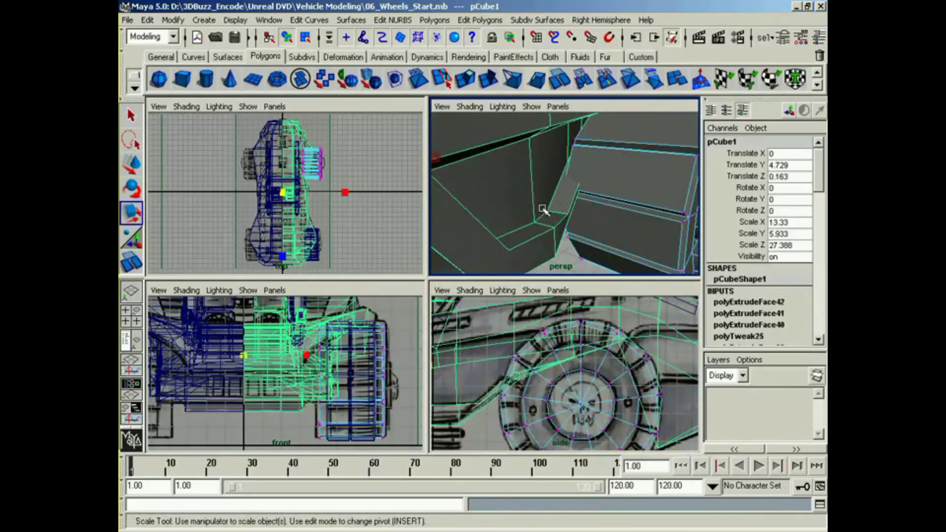
right_click_drag(540, 207, 508, 207)
right_click_drag(638, 190, 639, 190)
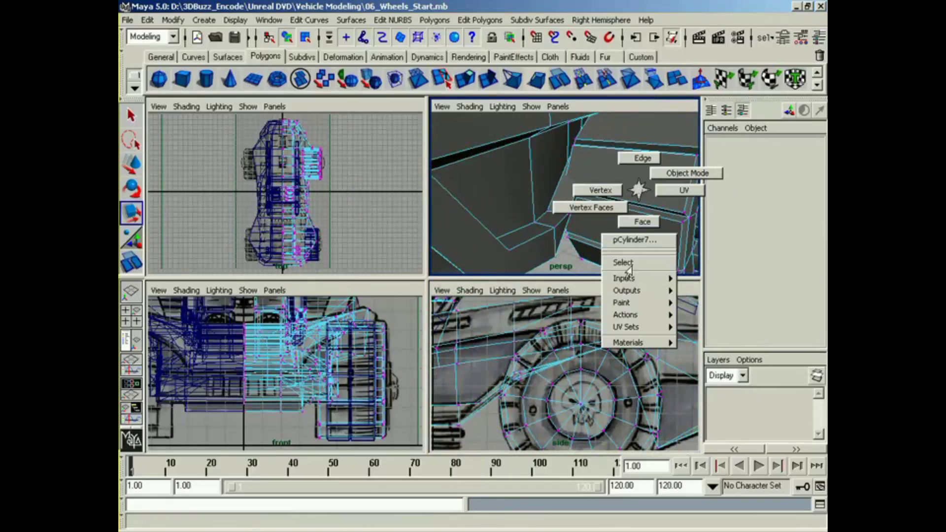
right_click_drag(631, 266, 627, 267)
left_click(530, 190)
right_click_drag(540, 182, 522, 181)
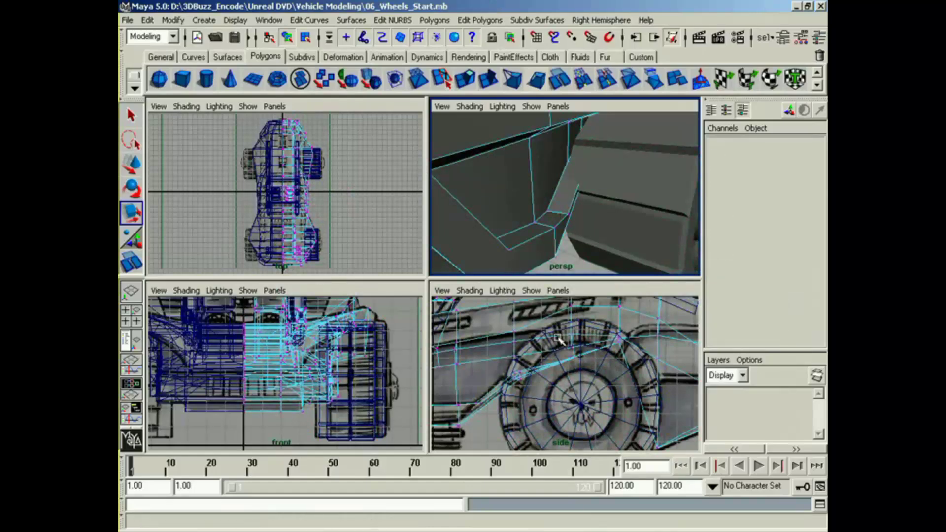
Step: Reposition the inner wheel-well vertices of the body around the rear wheel
left_click_drag(557, 338, 586, 370)
left_click_drag(589, 223, 575, 192, "alt")
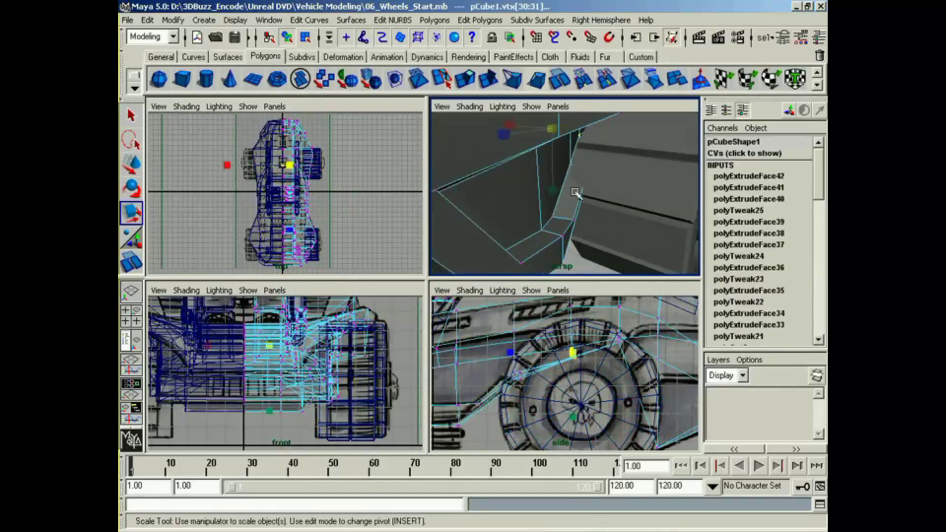
left_click_drag(499, 377, 528, 381)
key("w")
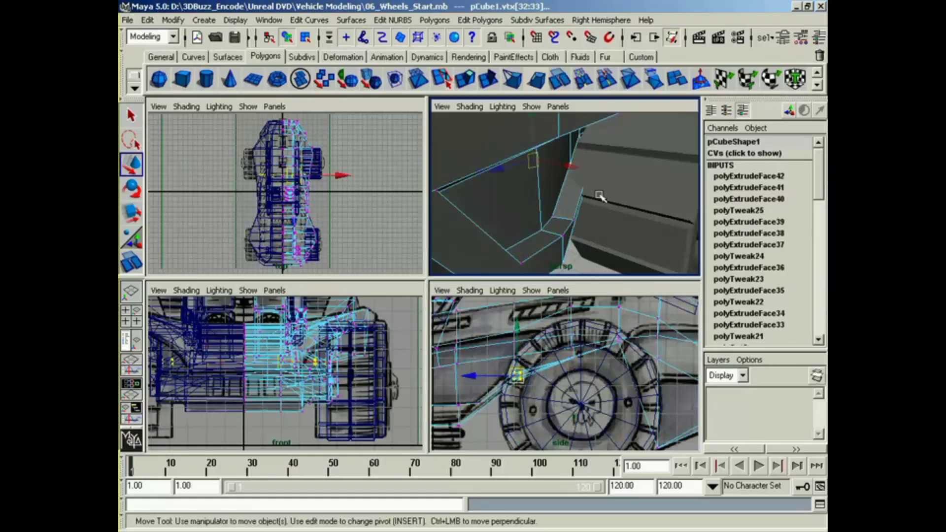
left_click_drag(575, 167, 511, 209)
left_click_drag(513, 242, 530, 203, "alt")
middle_click_drag(529, 203, 531, 239, "alt")
left_click_drag(531, 240, 480, 206, "alt")
left_click_drag(541, 169, 587, 214, "alt")
right_click_drag(587, 215, 534, 213, "alt")
left_click_drag(535, 213, 561, 210, "alt")
Step: Scale the front wheel down uniformly to 2.797 in X and Z and 1.214 in Y
middle_click_drag(493, 228, 534, 205, "alt")
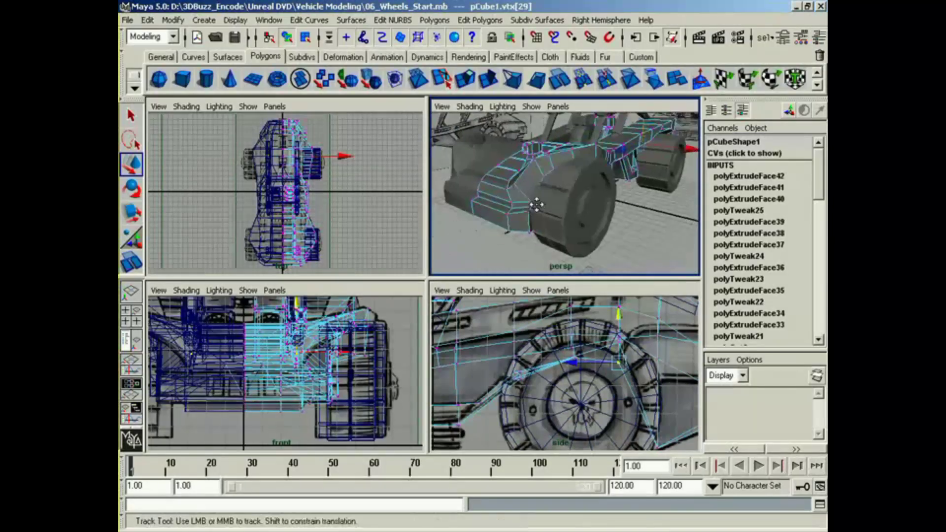
right_click_drag(534, 205, 560, 213, "alt")
left_click_drag(560, 214, 549, 211, "alt")
middle_click_drag(492, 369, 682, 363, "alt")
middle_click_drag(579, 384, 678, 360, "alt")
left_click(556, 399)
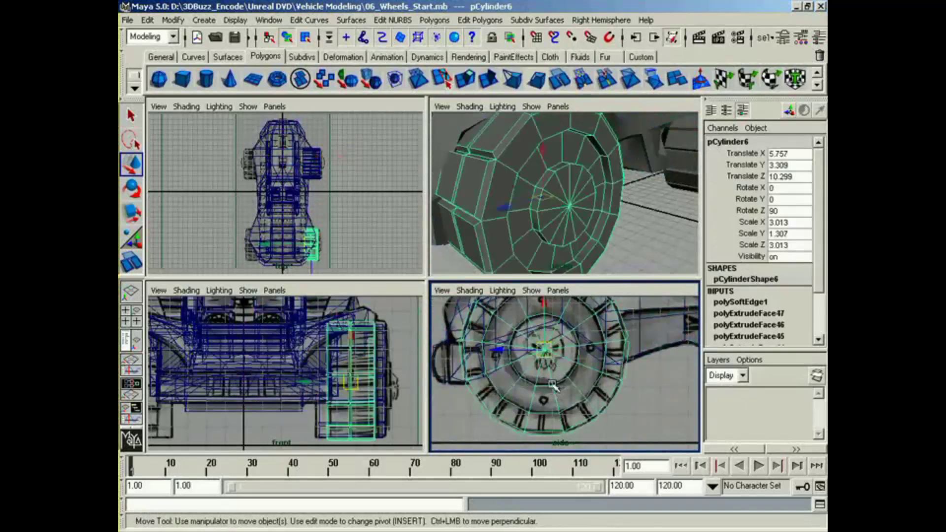
key("r")
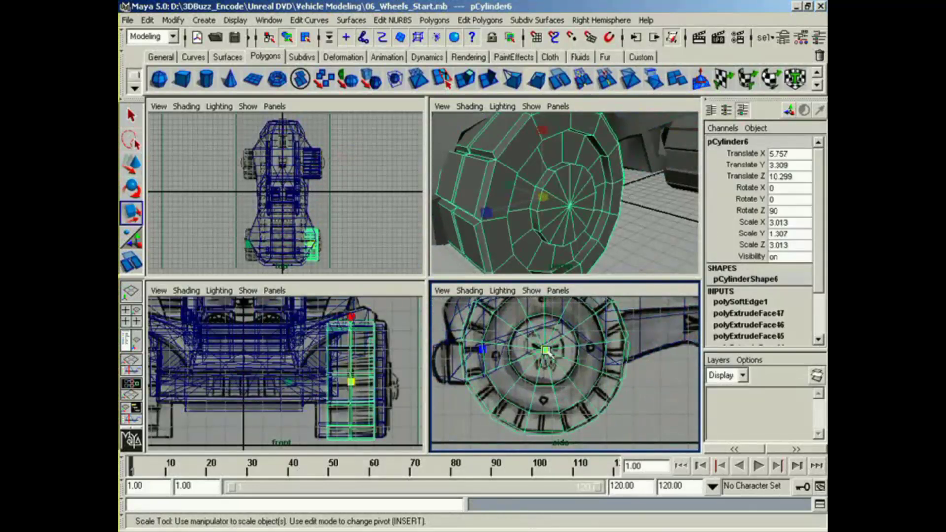
left_click_drag(545, 350, 540, 351)
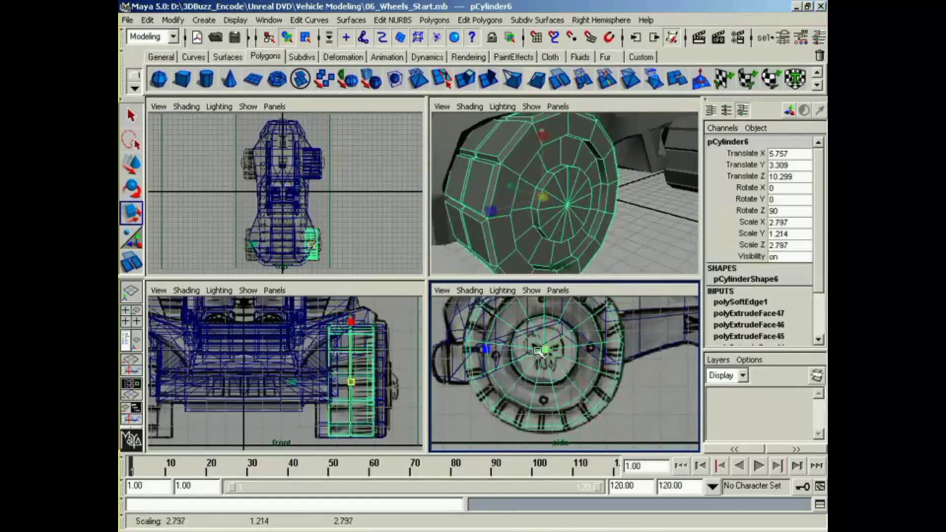
Step: Select the body mesh by the front wheel and switch it to vertex editing
middle_click_drag(554, 344, 557, 373, "alt")
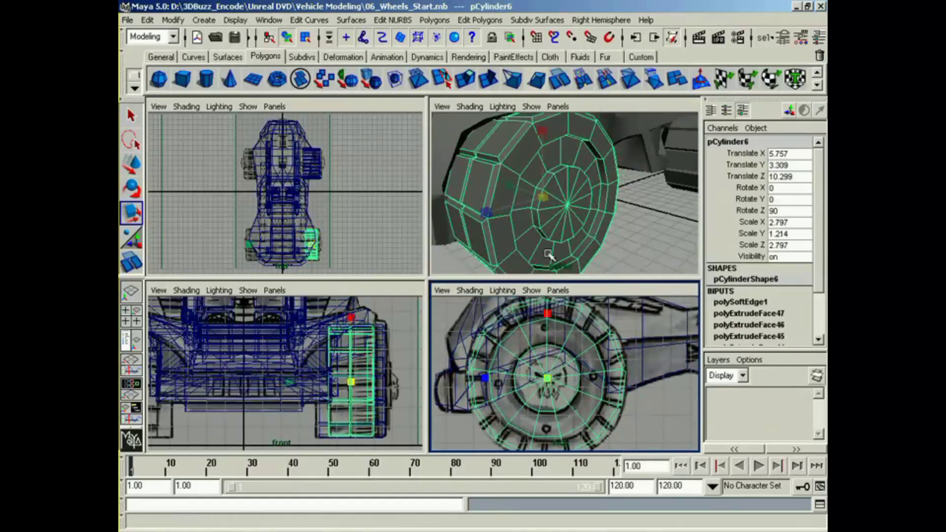
left_click_drag(549, 253, 504, 215, "alt")
middle_click_drag(504, 214, 551, 252, "alt")
left_click(536, 184)
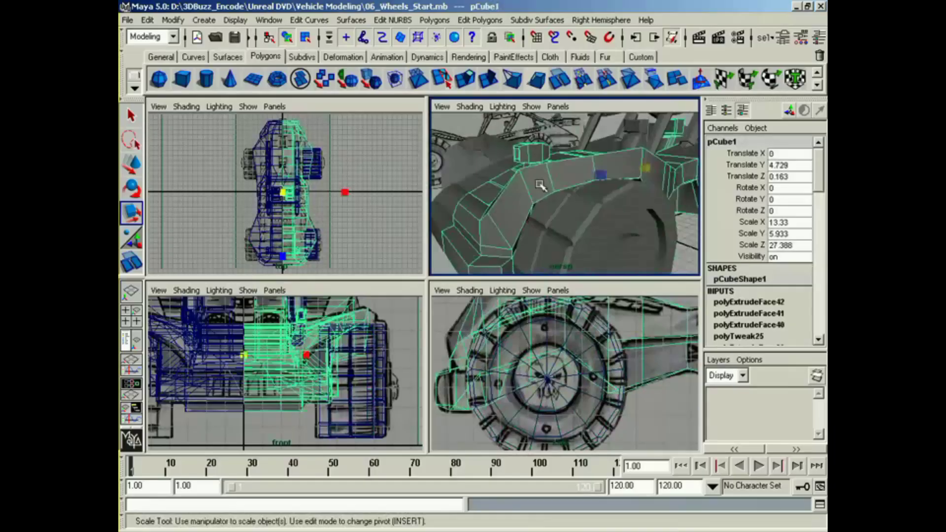
right_click_drag(539, 184, 520, 186)
left_click_drag(520, 186, 525, 193, "alt")
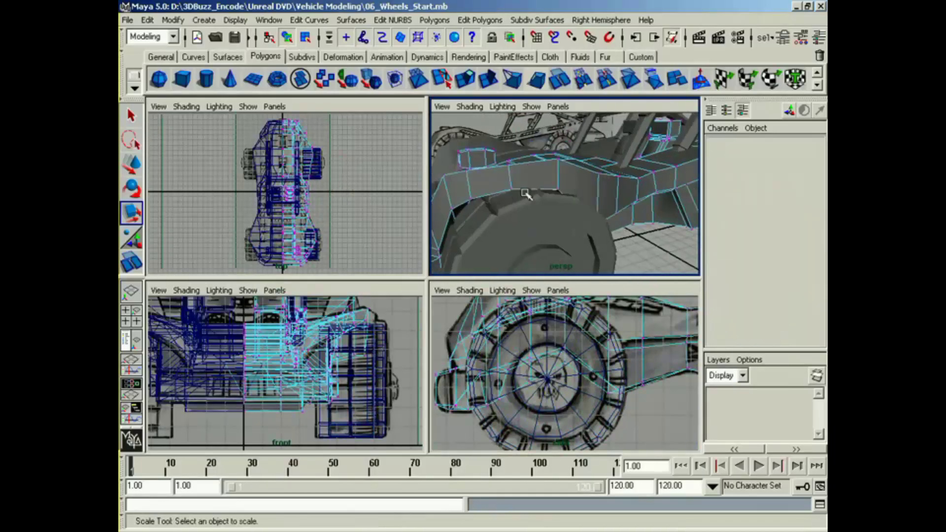
Step: Raise the lower edge vertices of the body's wheel arch above the front wheel
left_click(511, 189)
key("w")
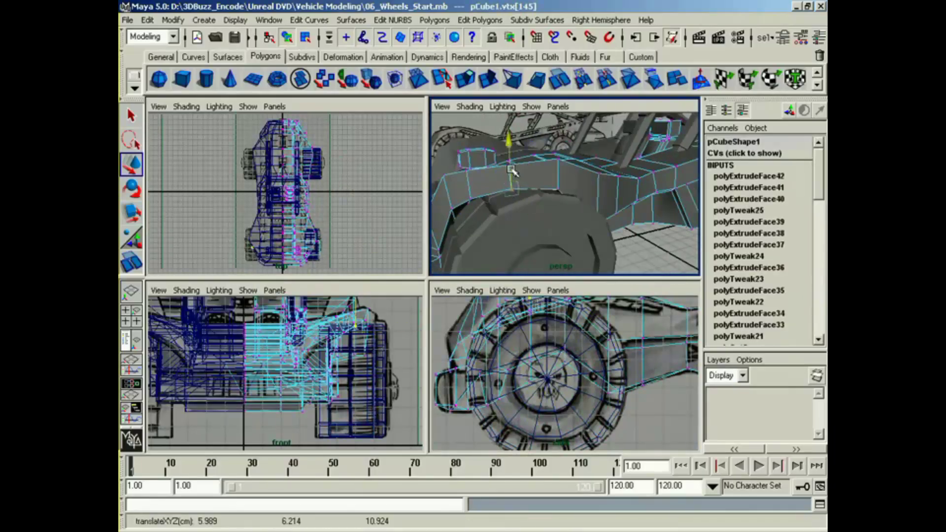
left_click(560, 191)
left_click_drag(560, 174, 561, 169)
Step: Reposition the lower vertices at the cabin end of the front wheel arch, shifting them up to clear the tire
left_click_drag(578, 195, 510, 207, "alt")
middle_click_drag(511, 207, 552, 218, "alt")
left_click_drag(552, 218, 517, 232, "alt")
left_click(448, 226)
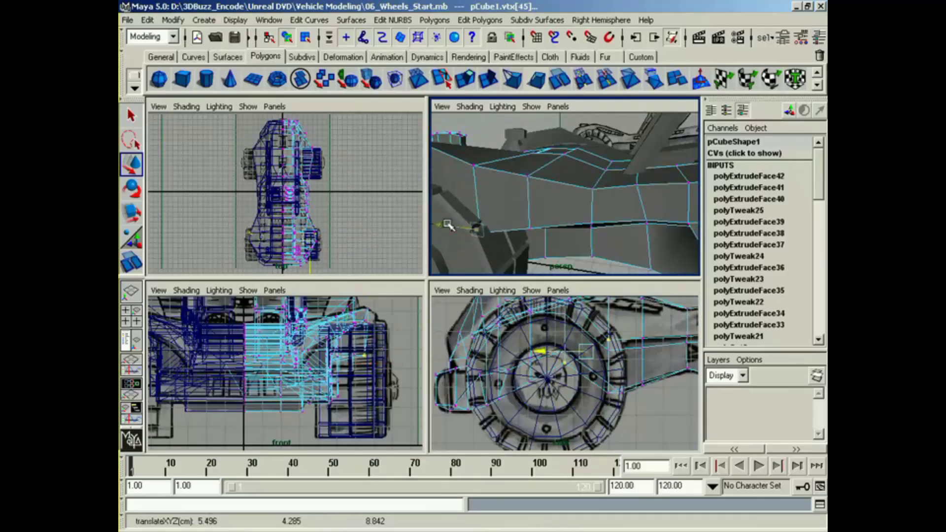
left_click_drag(493, 210, 515, 219)
left_click(550, 200)
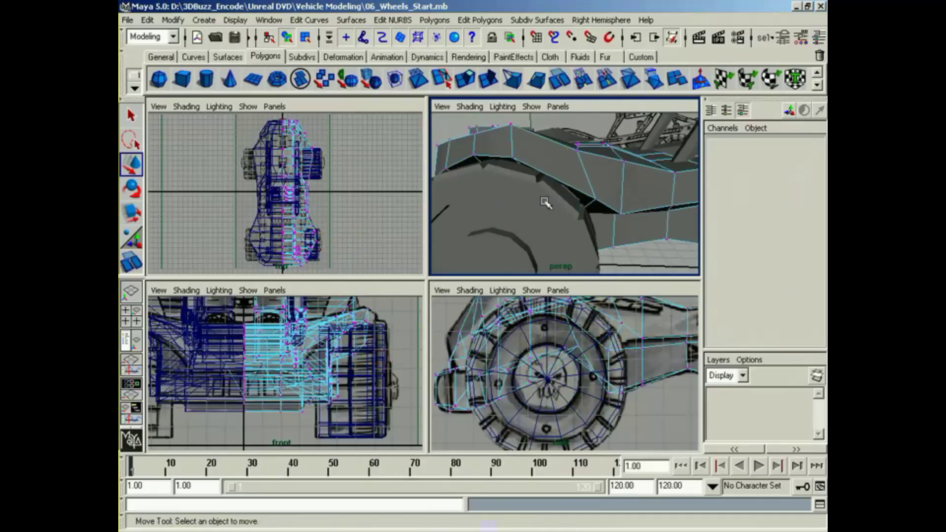
key("z")
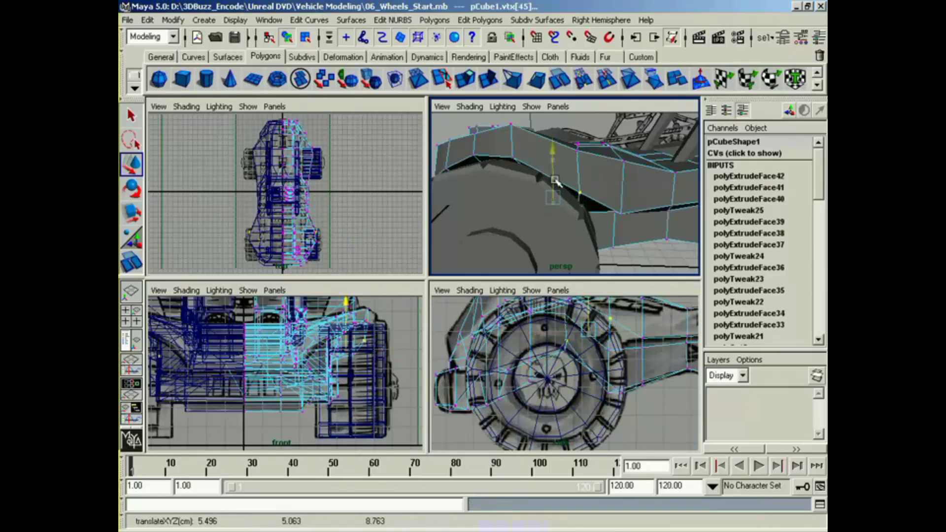
Step: Return to object editing and move the front wheel outward from the body to Translate X 7.591
mouse_move(550, 217)
left_mouse_down("alt")
mouse_move(574, 211)
mouse_move(535, 220)
mouse_move(621, 211)
mouse_move(534, 214)
left_mouse_up("alt")
middle_click_drag(535, 214, 564, 209, "alt")
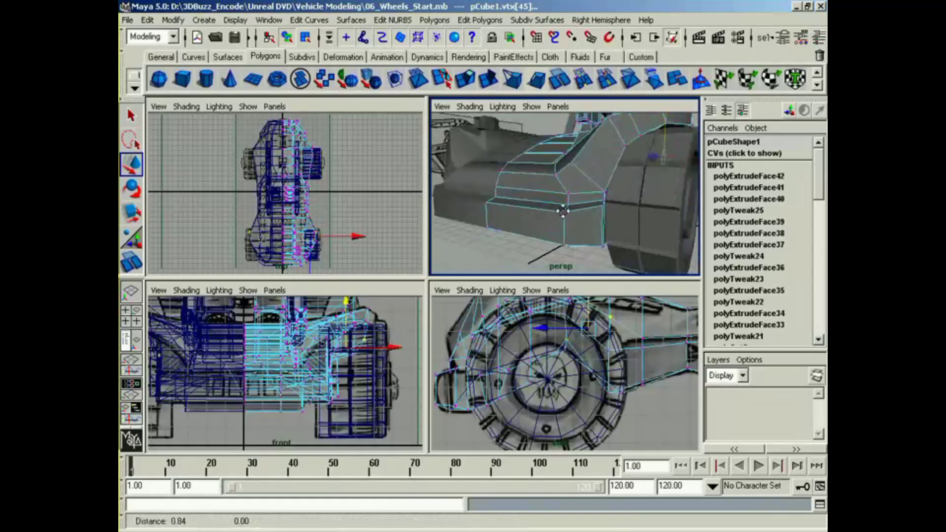
left_click_drag(564, 209, 542, 206, "alt")
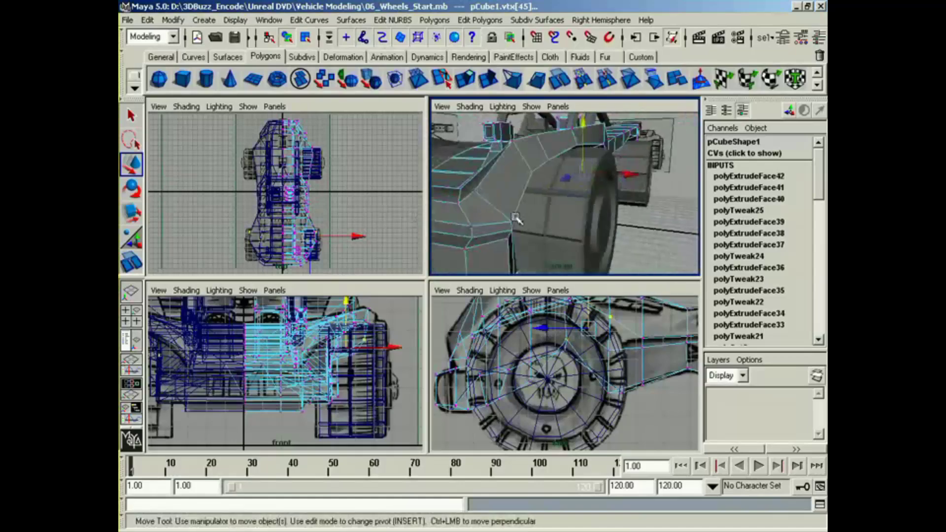
right_click_drag(544, 204, 589, 183)
left_click(543, 195)
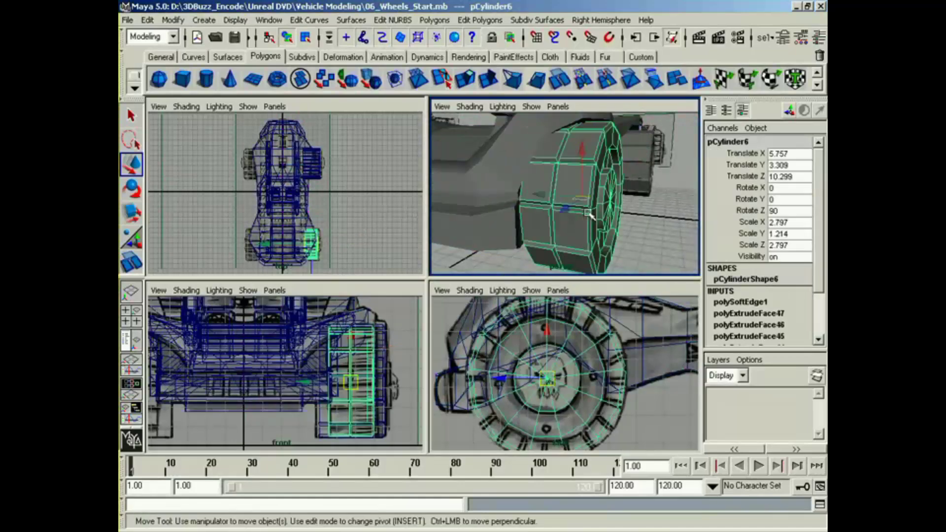
left_click_drag(543, 195, 589, 203)
left_click_drag(590, 202, 490, 179, "alt")
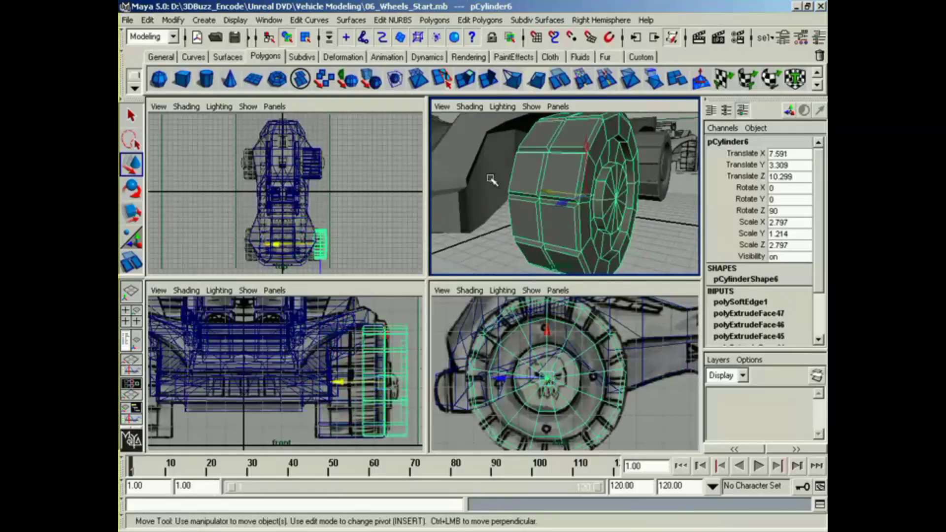
Step: Display the vertices of the body mesh inside the front wheel well
left_click(491, 179)
right_click_drag(489, 180, 463, 179)
left_click_drag(468, 181, 502, 199, "alt")
right_click_drag(503, 199, 510, 199, "alt")
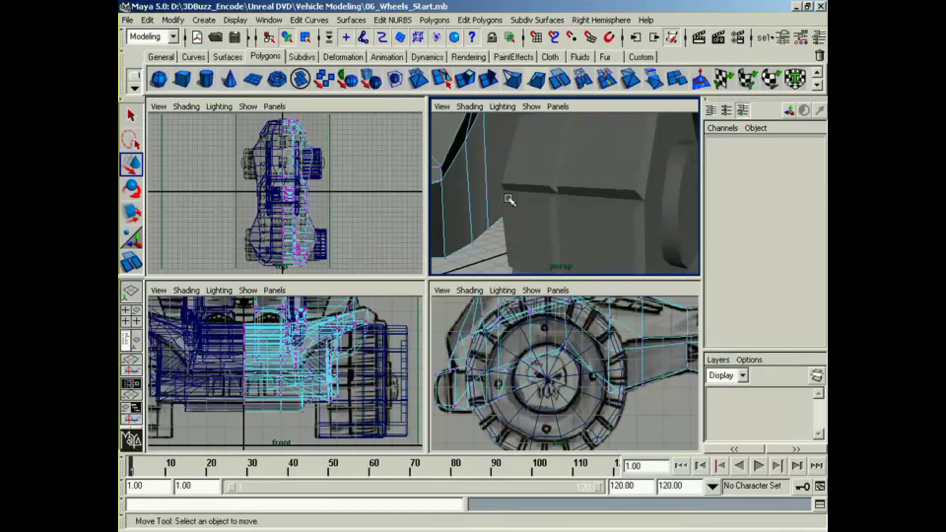
Step: Select the vertices of the front wheel well's inner wall and move them inward along X toward the body's center
left_click(471, 241)
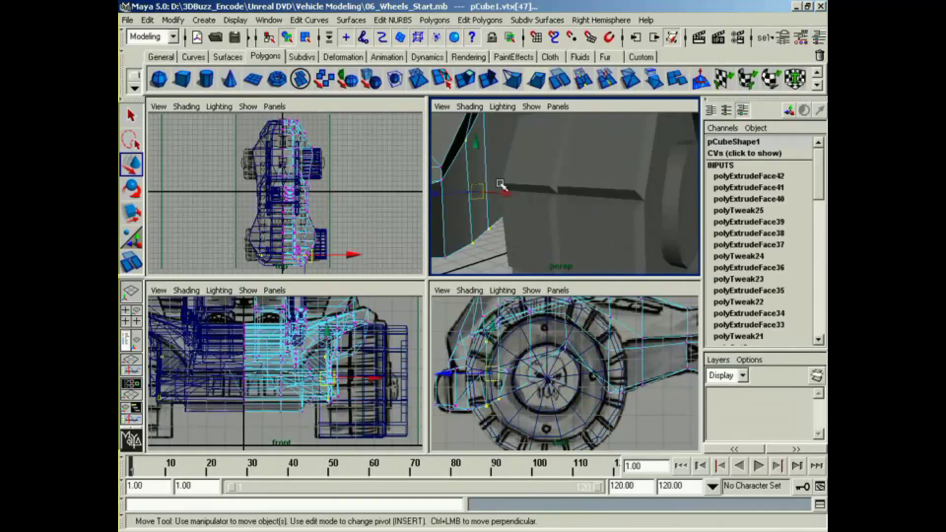
mouse_move(500, 183)
left_mouse_down("alt")
mouse_move(503, 211)
mouse_move(491, 195)
left_mouse_up("alt")
left_click(527, 191, "shift")
key("z")
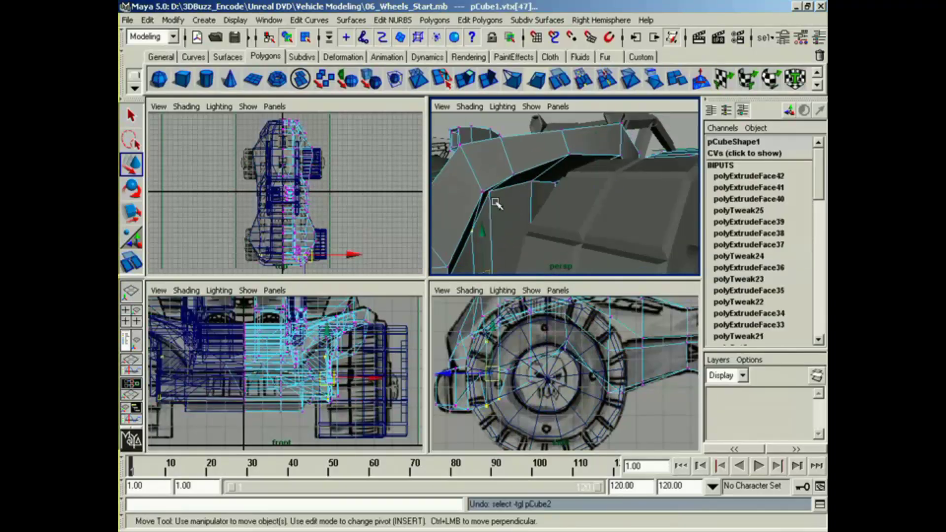
left_click(491, 194, "shift")
key("z")
left_click_drag(484, 207, 490, 178, "alt")
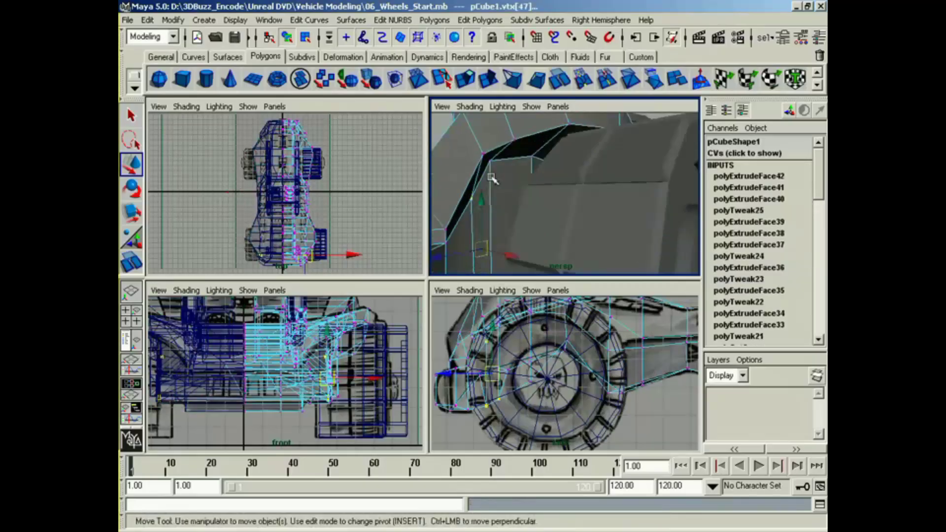
left_click(531, 158, "shift")
middle_click_drag(541, 227, 563, 201, "alt")
left_click_drag(563, 201, 550, 208, "alt")
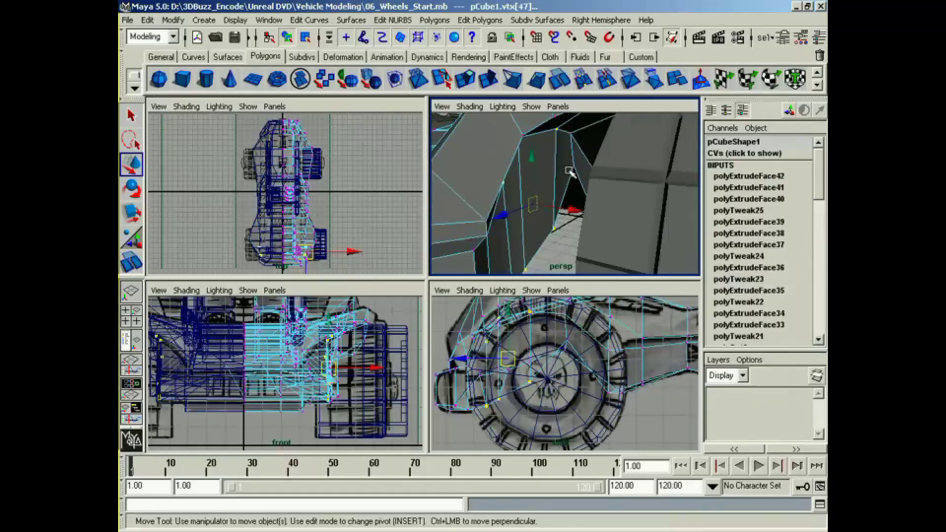
middle_click_drag(569, 170, 576, 168)
left_click_drag(596, 206, 552, 222)
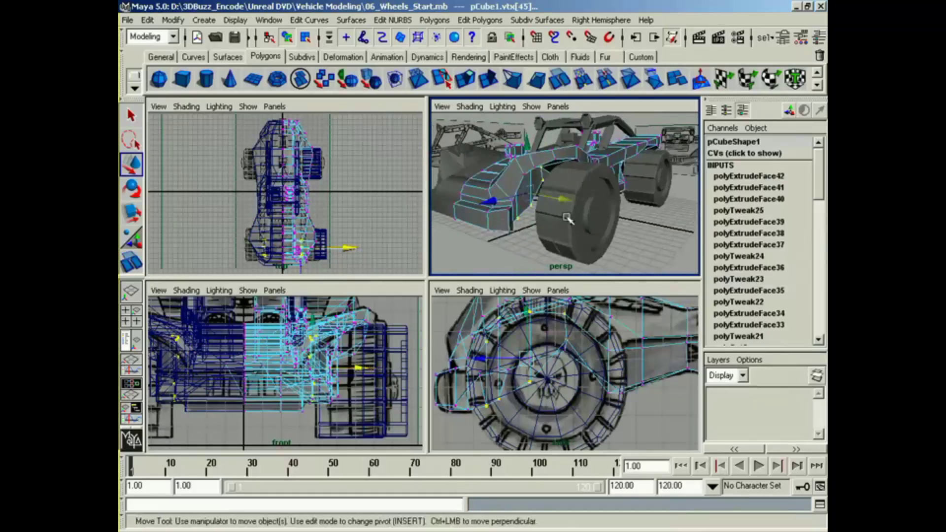
Step: Move the front wheel back into its wheel well at Translate X 5.923 and clear the selection
left_click(569, 222)
middle_click_drag(558, 207, 538, 204)
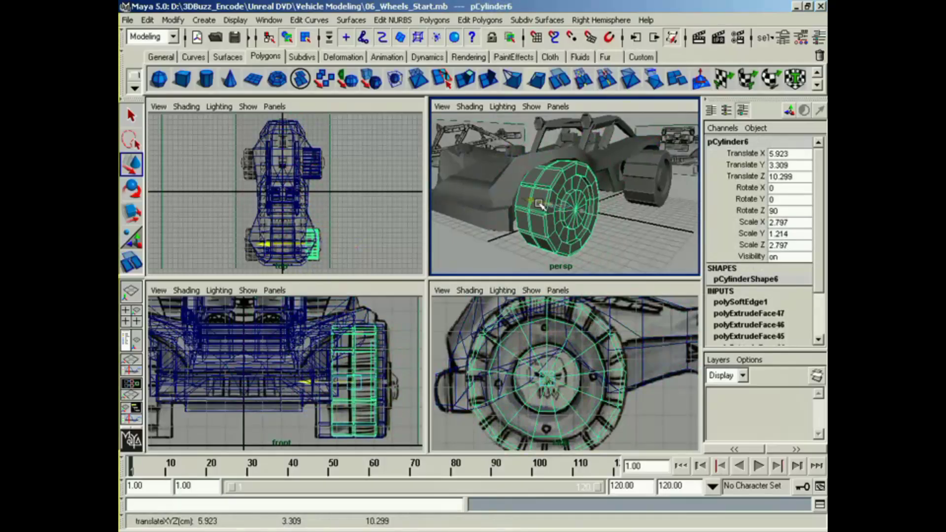
left_click(617, 229)
left_click_drag(618, 229, 610, 253, "alt")
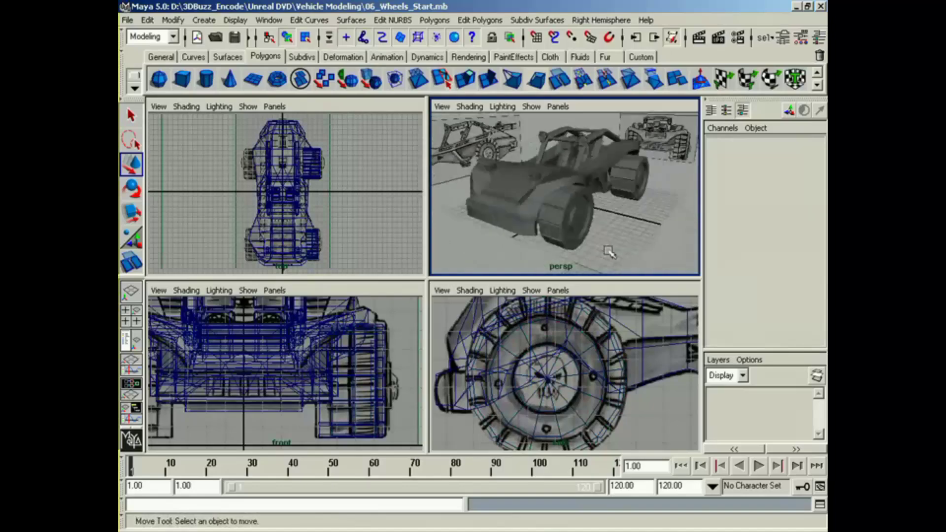
Step: Group the front and rear wheels and name the group leftTires
left_click(572, 243)
left_click(640, 195, "shift")
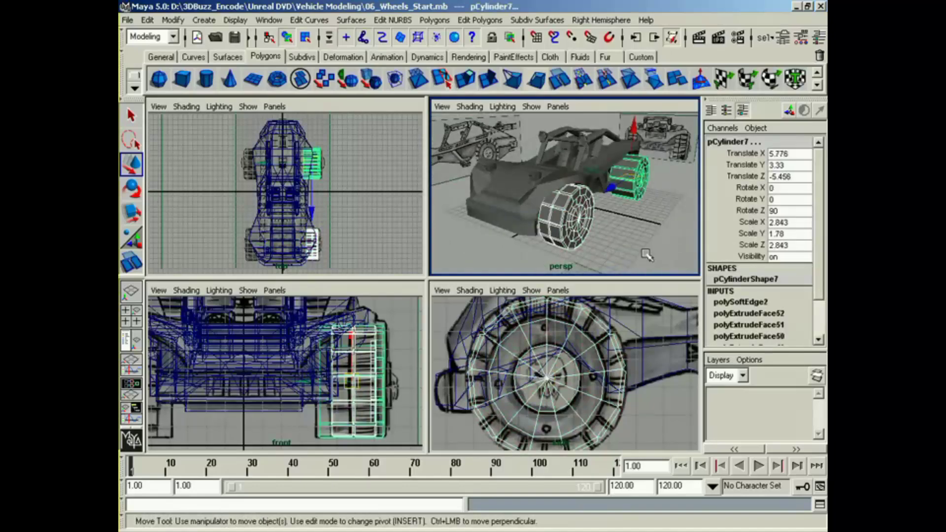
key("ctrl+g")
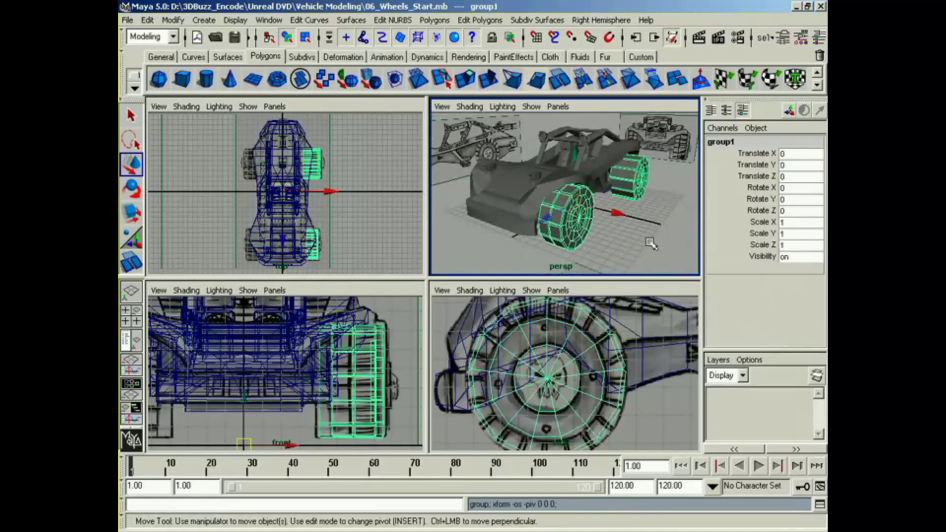
left_click(748, 142)
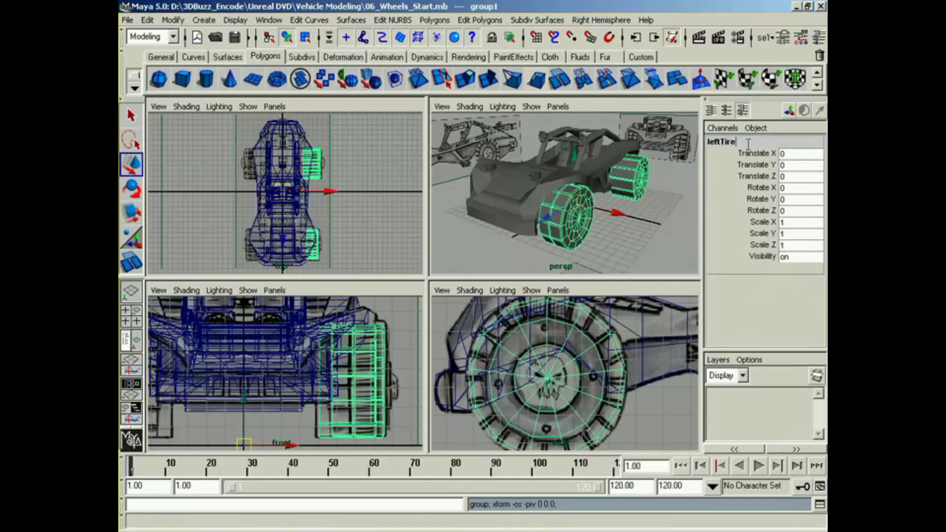
type("leftTires")
key("Return")
Step: Duplicate the leftTires group as one copy with an X scale of -1 to mirror the wheels across the vehicle
left_click_drag(618, 185, 634, 226, "alt")
left_click(148, 20)
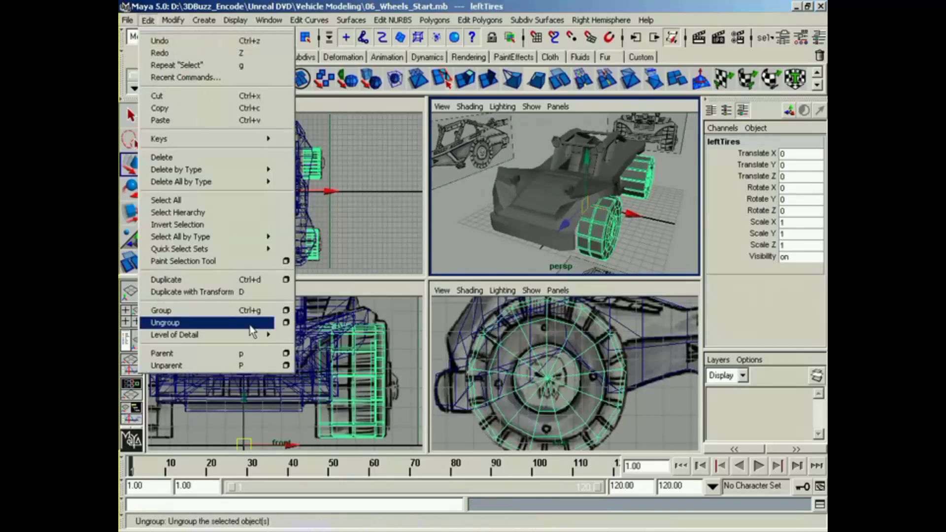
left_click(285, 279)
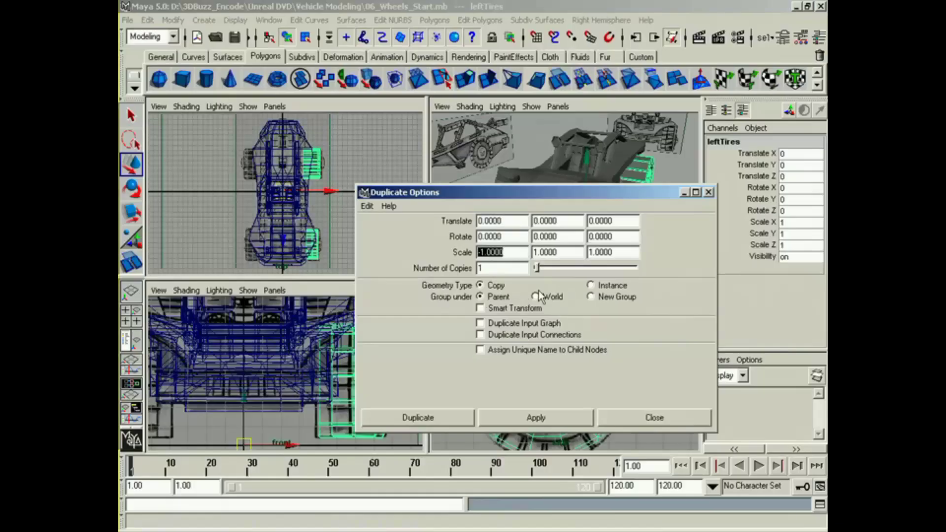
left_click(525, 423)
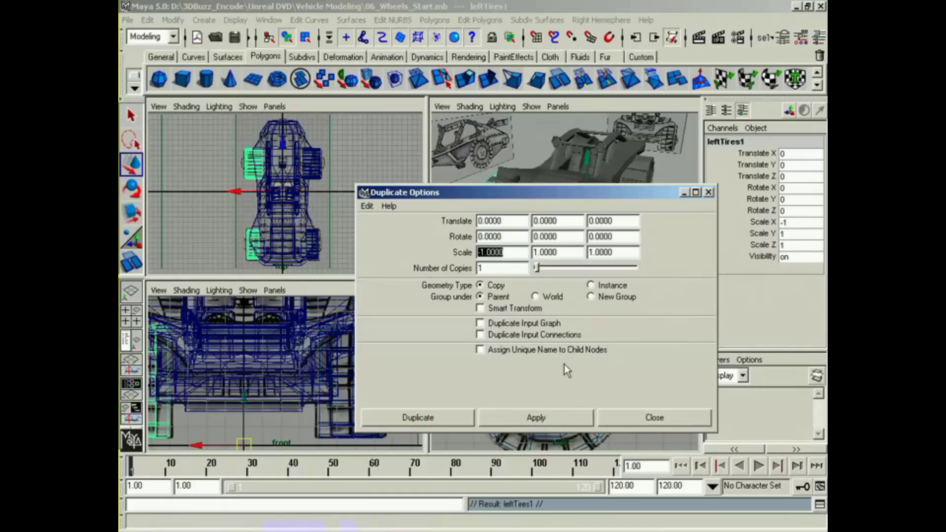
left_click(640, 419)
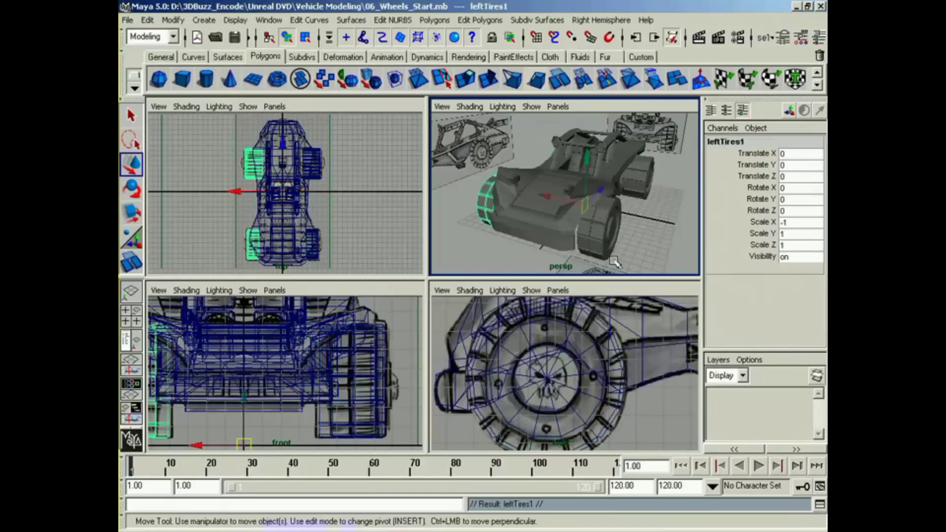
Step: Rename the mirrored wheel group rightTires and clear the selection
double_click(742, 141)
type("rightTi")
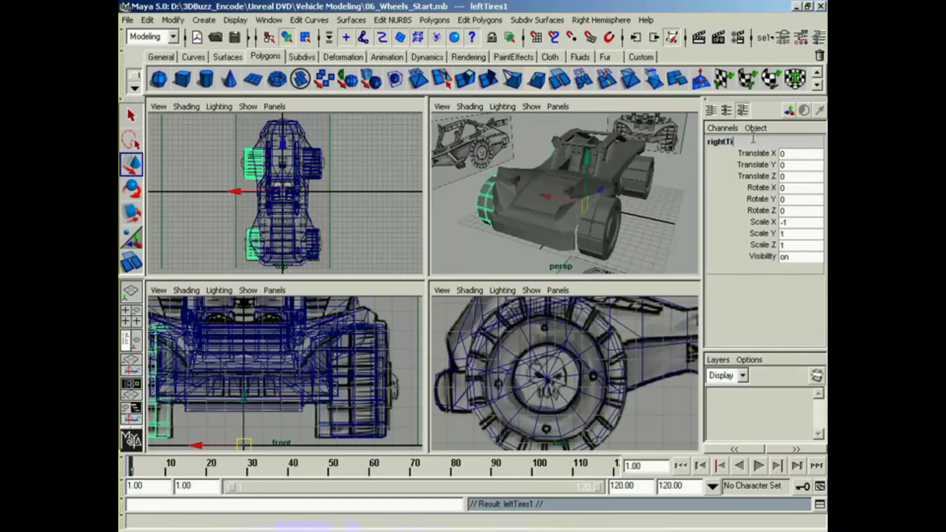
type("res")
key("Return")
left_click(671, 224)
Step: Examine the vehicle with its four wheels and both body halves from several angles in the perspective and orthographic views
left_click_drag(671, 225, 528, 261, "alt")
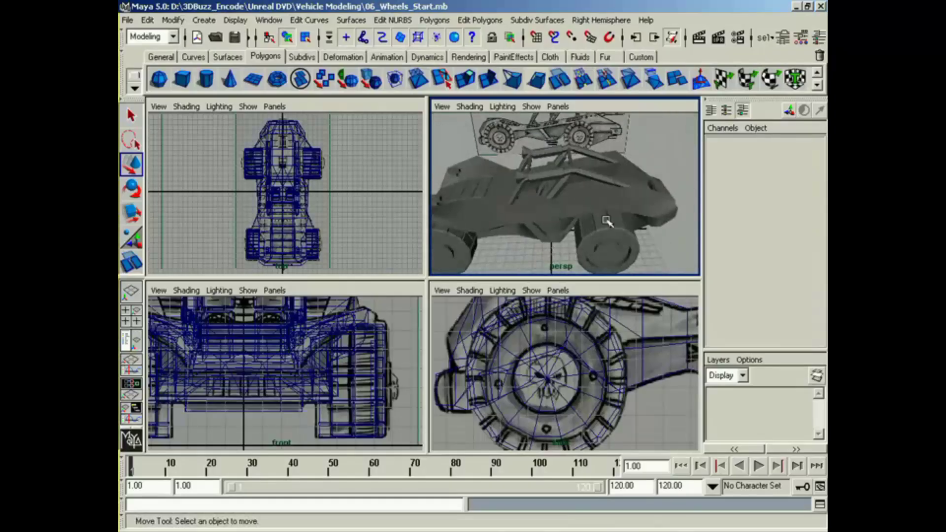
mouse_move(607, 220)
left_mouse_down("alt")
mouse_move(636, 233)
mouse_move(612, 237)
left_mouse_up("alt")
left_click_drag(659, 346, 642, 348, "alt")
middle_click_drag(642, 348, 547, 327, "alt")
left_click_drag(653, 342, 624, 344, "alt")
middle_click_drag(623, 344, 588, 383, "alt")
left_click(561, 222)
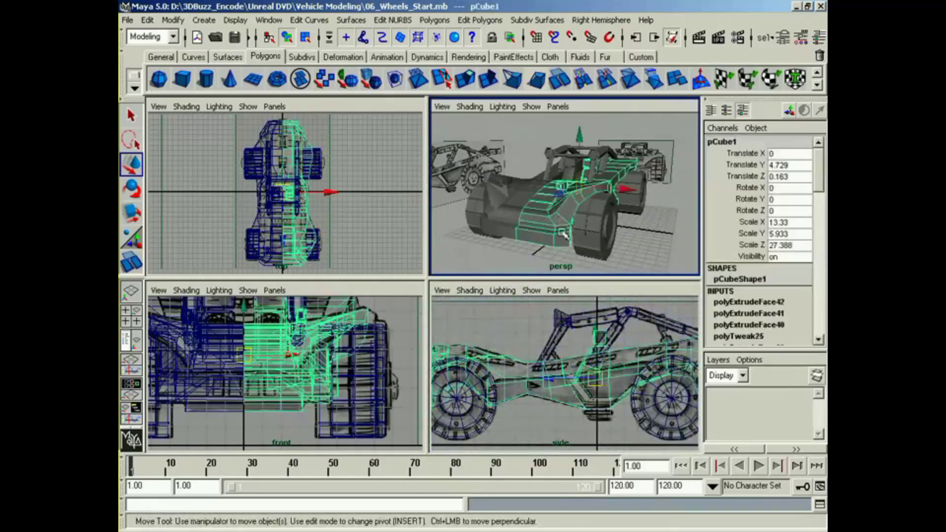
key("ctrl+d")
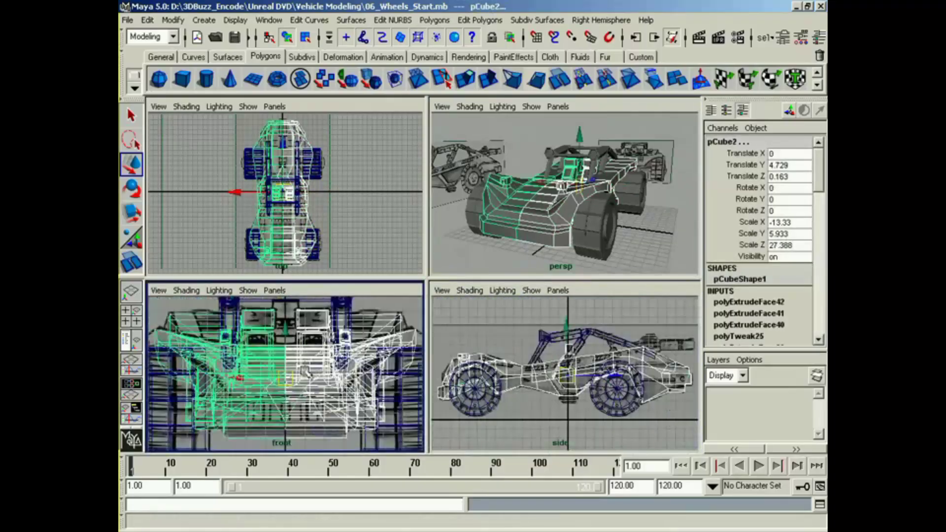
left_click_drag(341, 226, 335, 228, "alt")
left_click_drag(367, 394, 330, 402, "alt")
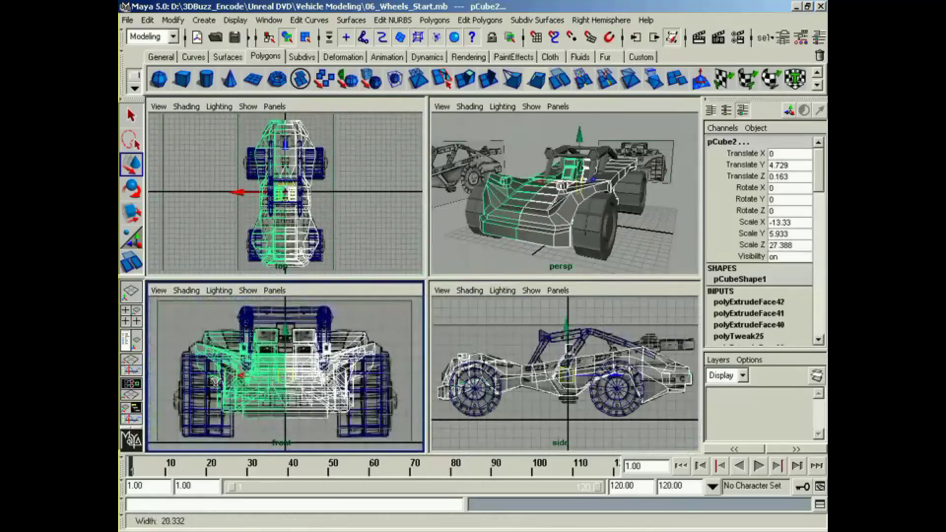
left_click_drag(616, 435, 549, 444, "alt")
left_click(582, 433)
left_click(676, 237)
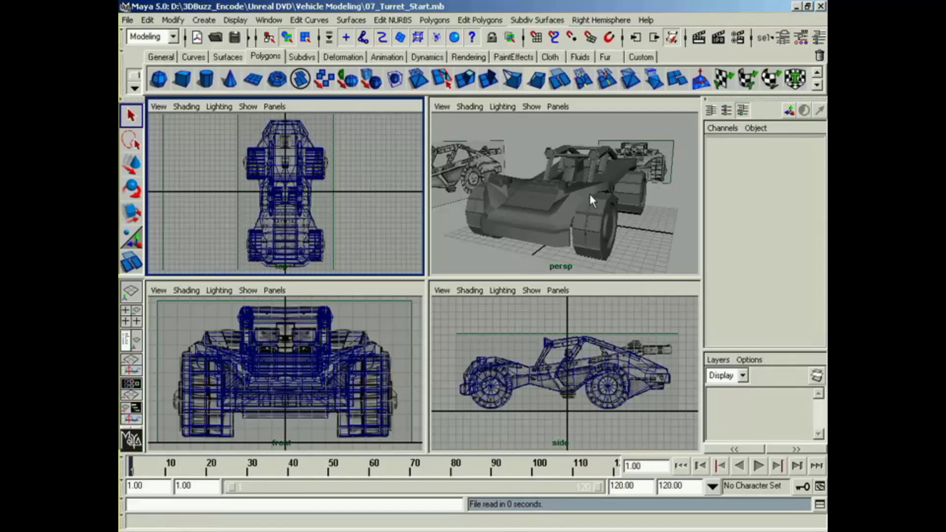
Step: Create a polygon cylinder, scale it uniformly to 2.22 and flatten it to 0.328 in Y
left_click_drag(634, 193, 551, 170, "alt")
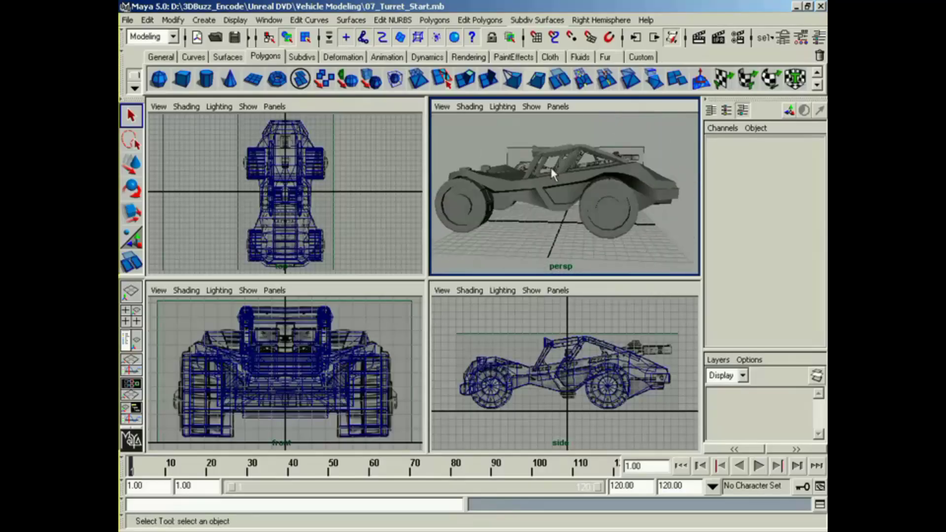
left_click(205, 79)
key("r")
left_click_drag(562, 223, 581, 226)
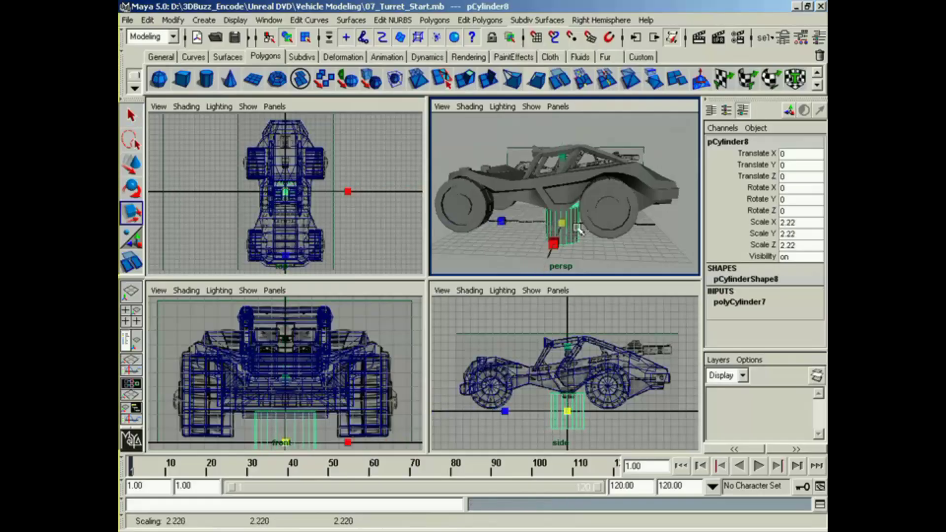
left_click_drag(564, 166, 570, 213)
Step: Move the flattened cylinder onto the rear of the body at Translate Y 5.226 and Translate Z -9.053
key("w")
left_click_drag(568, 411, 635, 372)
middle_click_drag(294, 173, 305, 212, "alt")
right_click_drag(305, 212, 323, 212, "alt")
middle_click_drag(324, 212, 284, 219, "alt")
right_click_drag(284, 219, 290, 212, "alt")
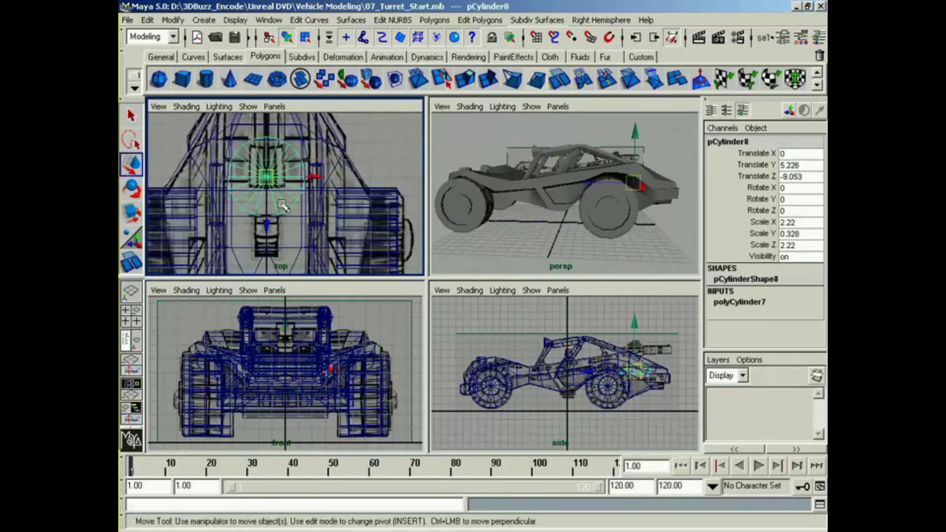
Step: Shift the flattened cylinder to Translate Z -8.894 and scale it down uniformly to 2.109 in X and Z and 0.311 in Y
left_click_drag(267, 221, 266, 224)
key("r")
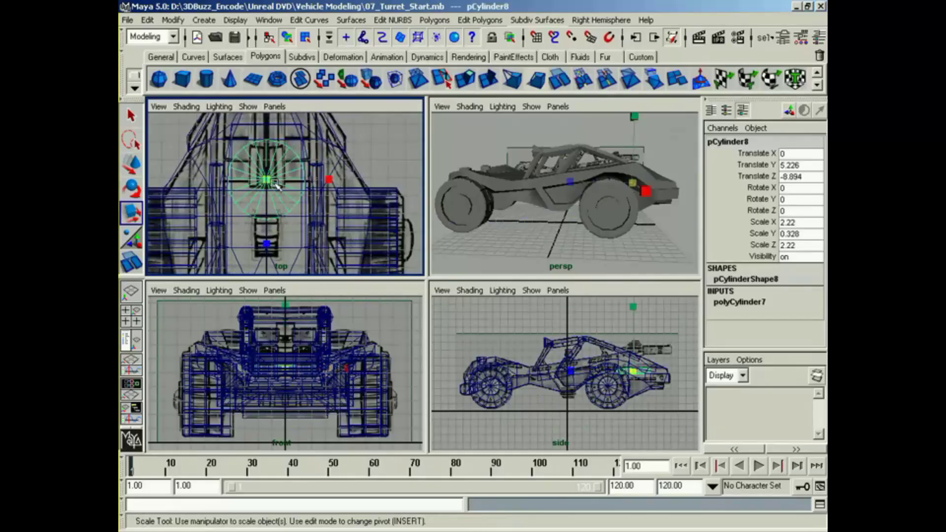
left_click_drag(268, 180, 265, 180)
left_click_drag(571, 231, 490, 251, "alt")
right_click_drag(490, 251, 508, 263, "alt")
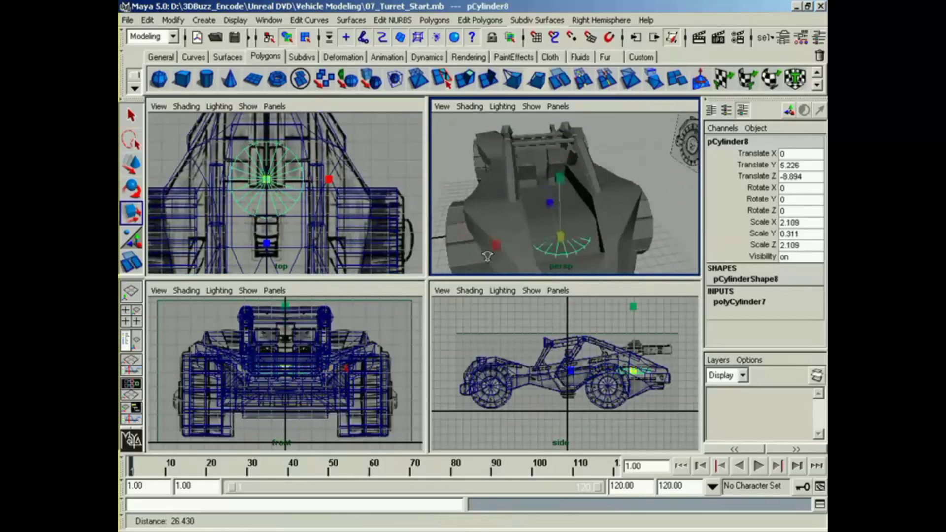
middle_click_drag(507, 263, 502, 238, "alt")
left_click_drag(503, 238, 508, 237, "alt")
Step: Raise the cylinder out of the rear deck to Translate Y 5.603
key("w")
left_click_drag(639, 370, 637, 346)
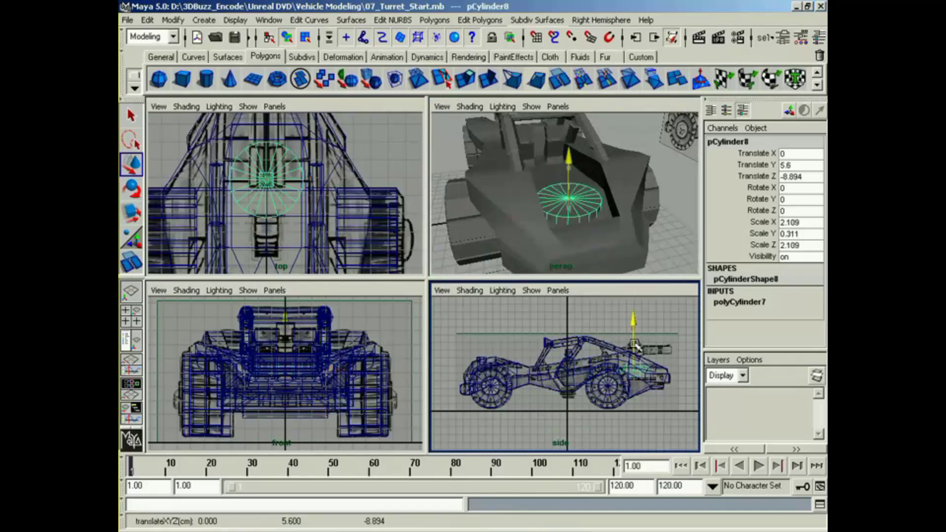
left_click_drag(567, 231, 545, 215, "alt")
left_click_drag(526, 150, 612, 198)
middle_click_drag(611, 198, 593, 201, "alt")
right_click_drag(593, 201, 623, 207, "alt")
left_click_drag(622, 207, 636, 240, "alt")
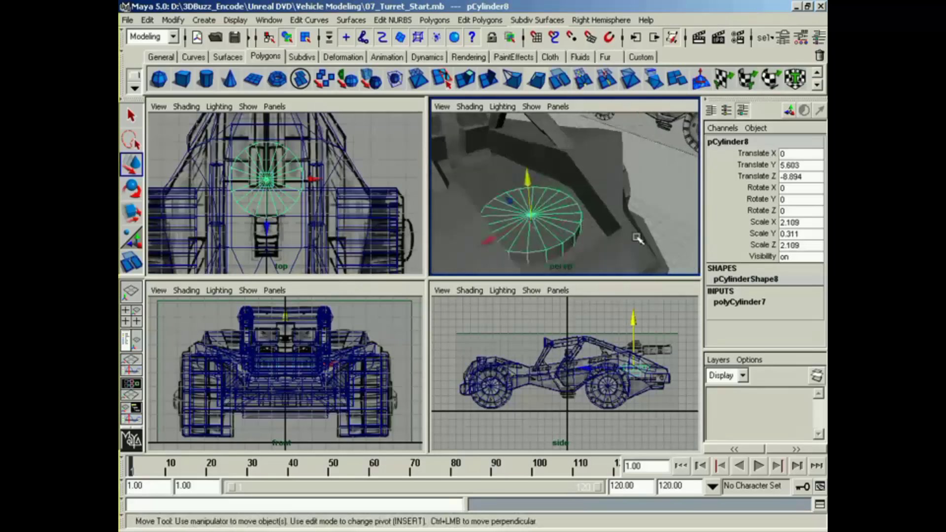
Step: Set the cylinder's Subdivisions Axis to 12
left_click(744, 303)
left_click(819, 319)
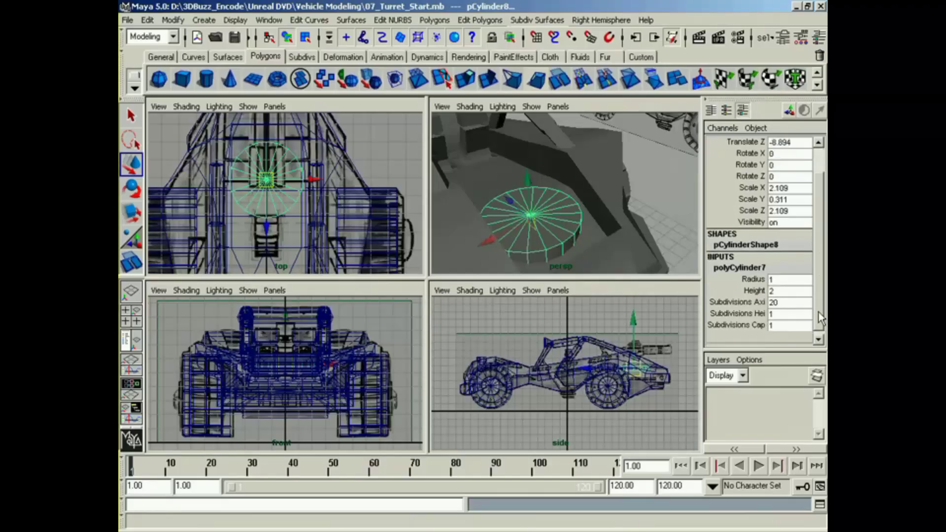
key("Return")
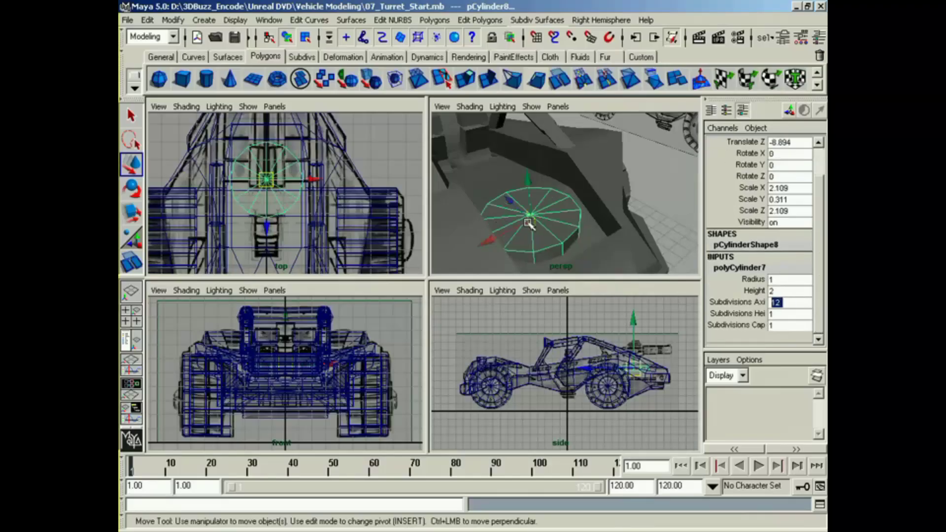
Step: Create a polygon cube and move it in front of the cylinder to Translate Y 6.041 and Translate Z -6.339
left_click(183, 79)
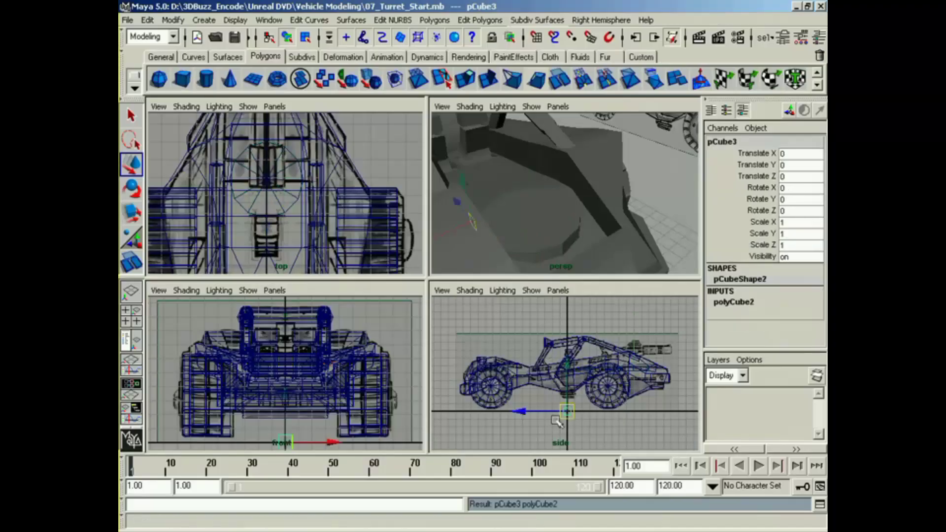
middle_click_drag(555, 422, 542, 422, "alt")
middle_click(405, 383)
middle_click_drag(547, 377, 511, 381, "alt")
right_click_drag(510, 382, 558, 336, "alt")
middle_click_drag(547, 400, 544, 380, "alt")
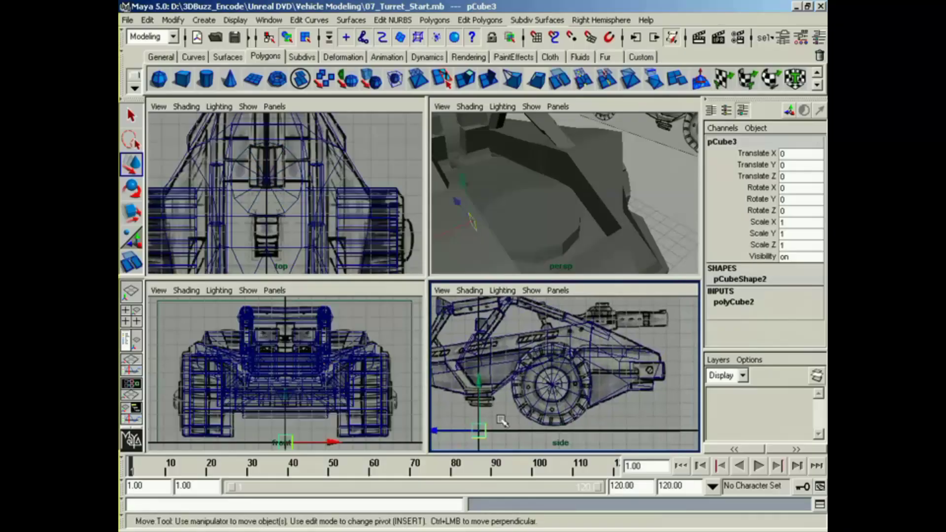
left_click_drag(479, 429, 565, 349)
mouse_move(268, 269)
left_mouse_down()
mouse_move(269, 249)
mouse_move(269, 266)
left_mouse_up()
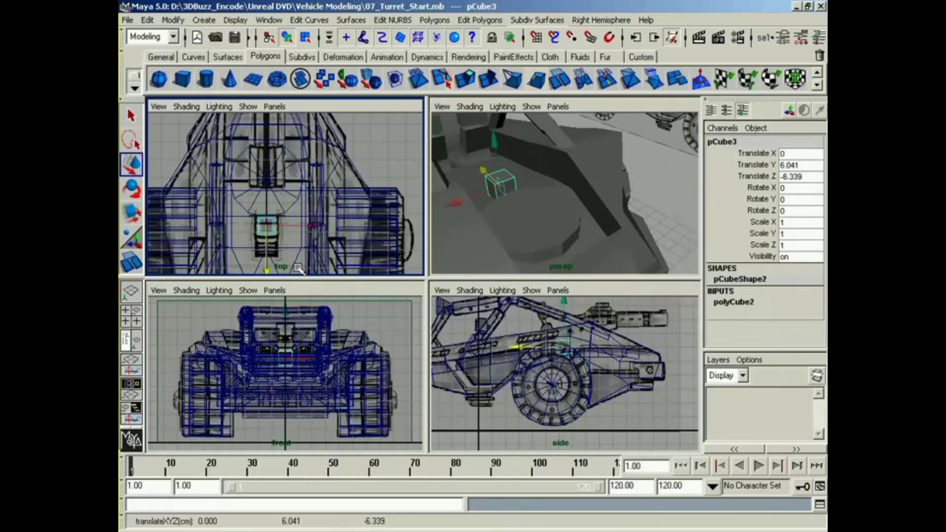
Step: Align the cube with the reference drawing in the top view by shifting it to Translate Z -6.149
middle_click_drag(311, 333, 308, 338, "alt")
middle_click_drag(532, 340, 536, 370, "alt")
right_click_drag(536, 369, 581, 372, "alt")
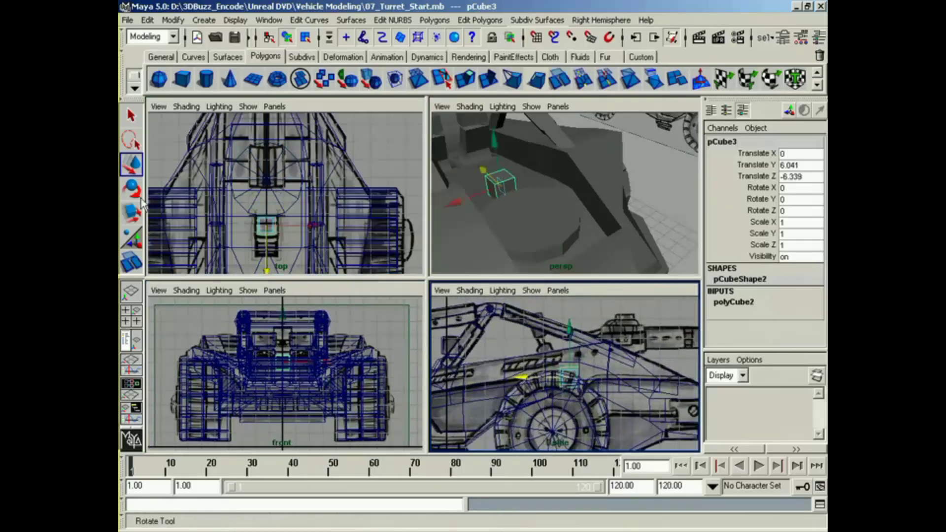
middle_click_drag(261, 222, 261, 205, "alt")
right_click_drag(261, 205, 298, 204, "alt")
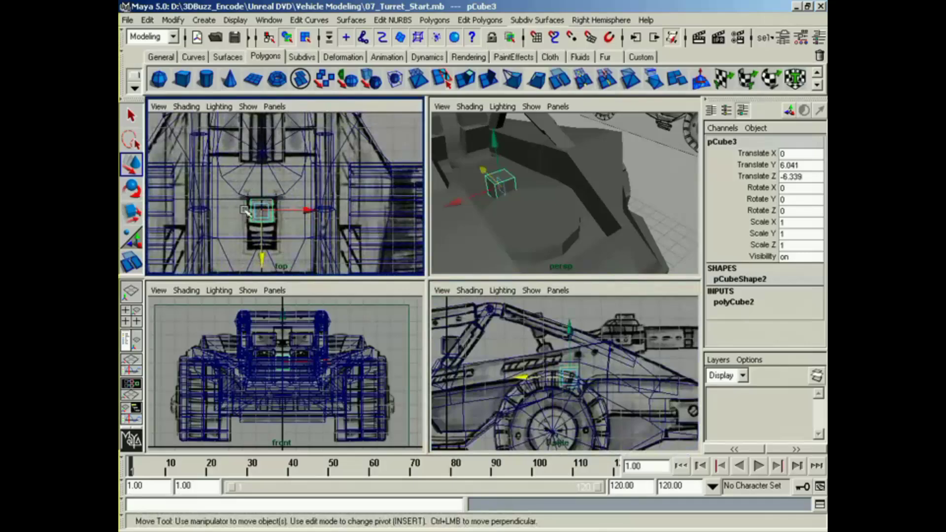
left_click_drag(266, 265, 267, 268)
Step: Slant the cube's side profile by moving its vertices, including the upper rear pair, in the side view
right_click_drag(564, 369, 513, 379)
right_click_drag(512, 380, 581, 378, "alt")
left_click_drag(547, 359, 544, 386)
left_click_drag(585, 364, 602, 384)
left_click_drag(592, 372, 580, 378)
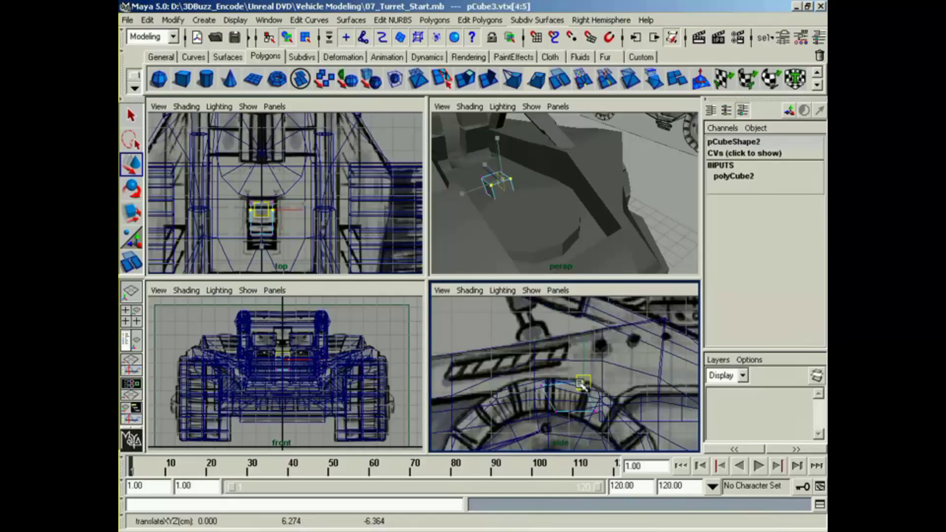
left_click_drag(581, 385, 572, 382)
Step: Extrude the cube's top face upward and forward along the side reference to about Y 7.633, Z -4.976
mouse_move(562, 370)
right_mouse_down()
mouse_move(565, 404)
mouse_move(575, 380)
mouse_move(544, 375)
right_mouse_up()
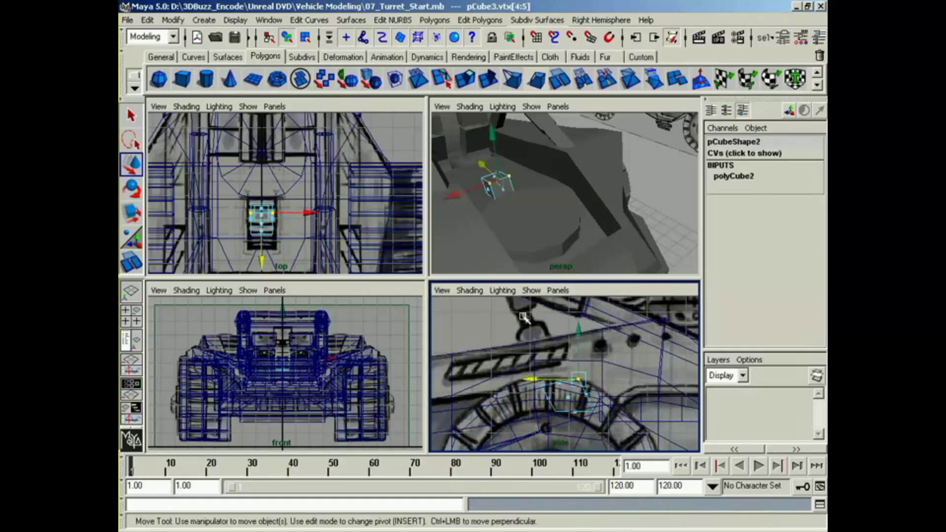
left_click(563, 384)
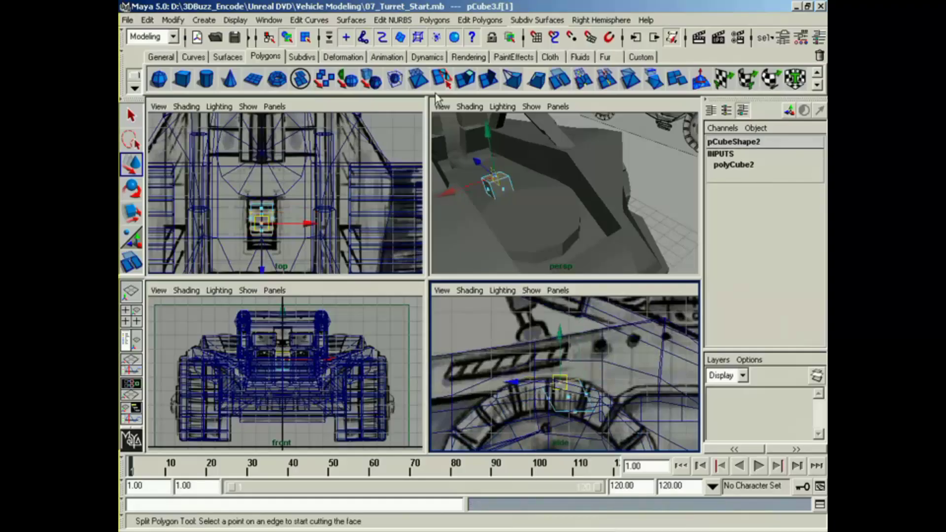
left_click(466, 79)
left_click_drag(560, 384, 542, 352)
left_click_drag(606, 347, 531, 331)
key("w")
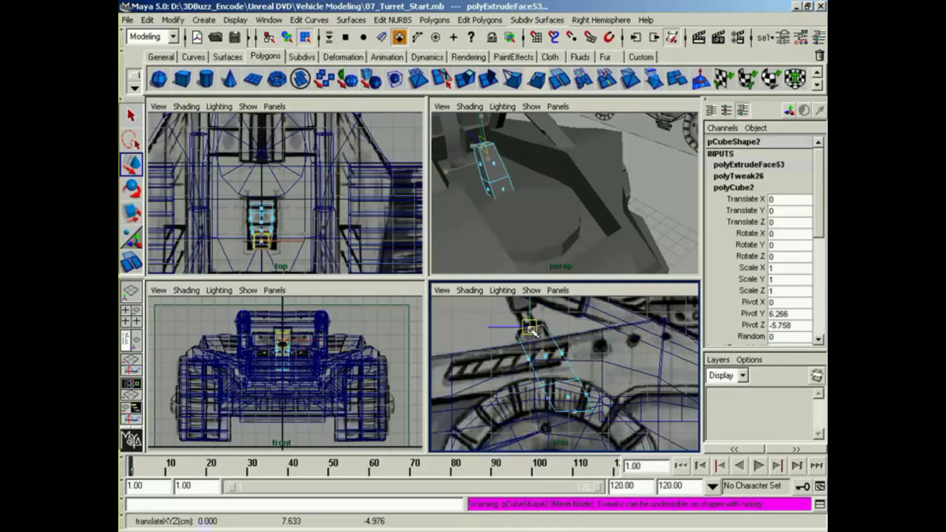
Step: Select the block's side faces on both sides and scale them apart in X to match the front reference drawing
left_click_drag(522, 231, 547, 271, "alt")
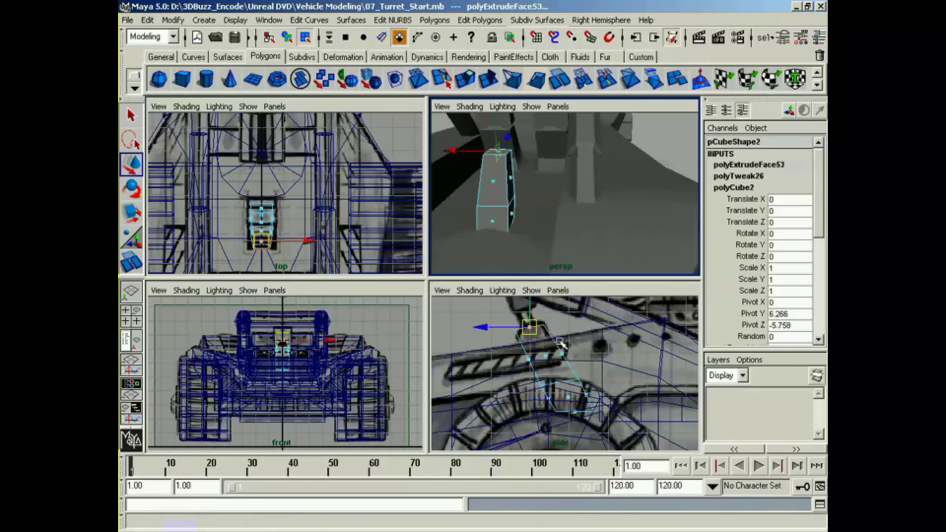
middle_click_drag(310, 372, 362, 418, "alt")
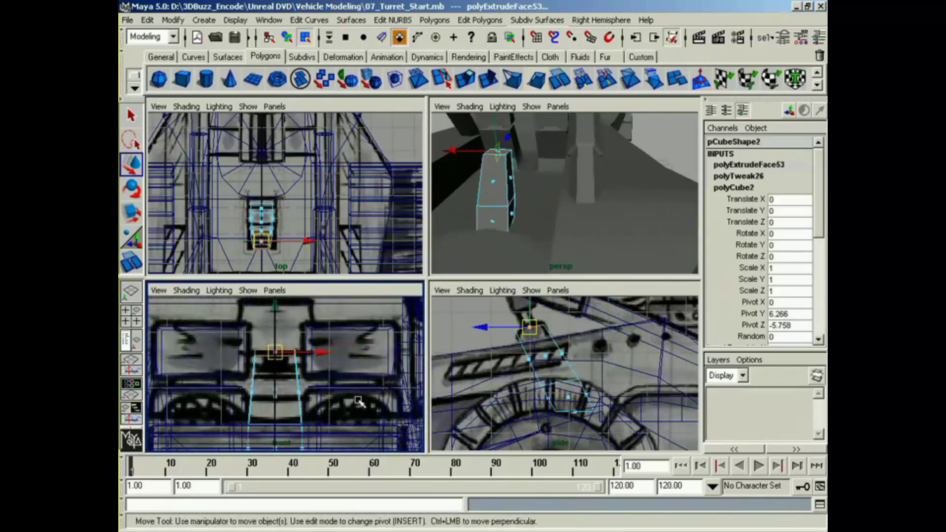
left_click(512, 212)
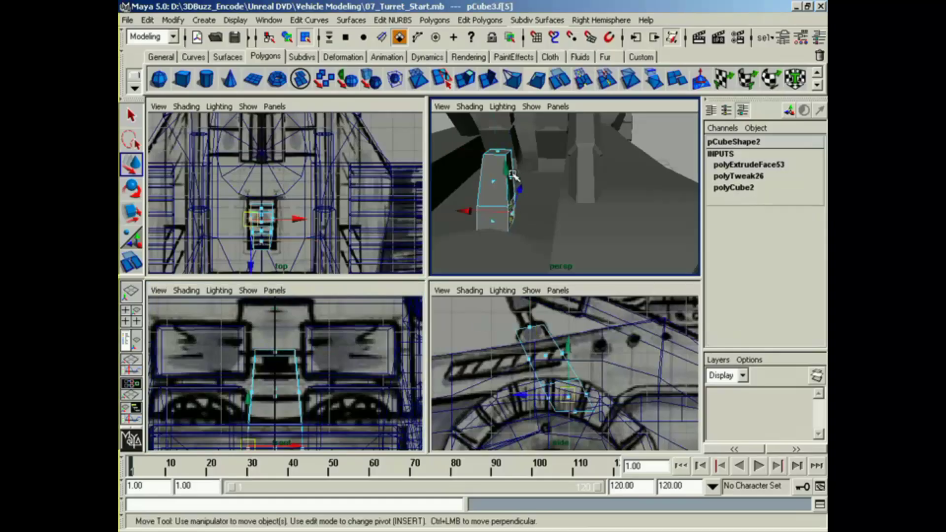
left_click(513, 175, "shift")
left_click_drag(513, 175, 530, 216, "alt")
left_click_drag(529, 217, 535, 247, "alt")
key("r")
right_click_drag(535, 247, 557, 240, "alt")
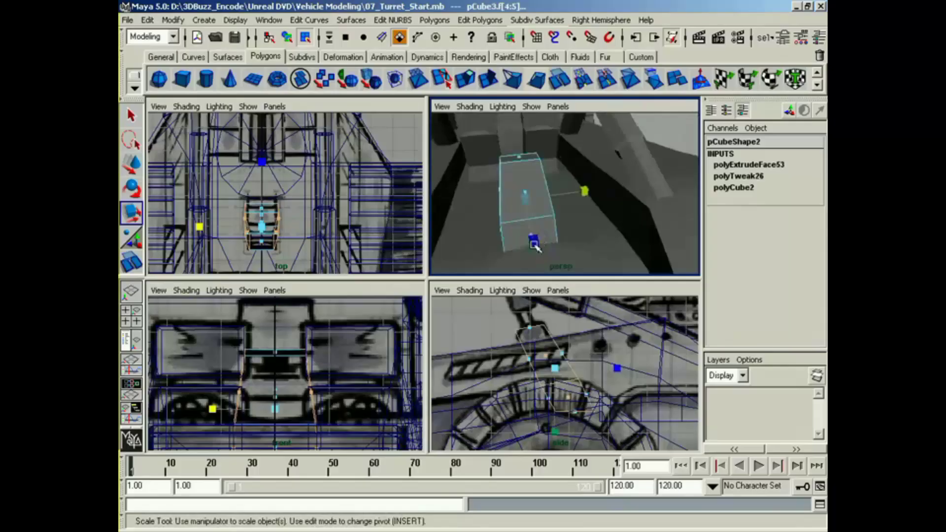
Step: Extrude the block's top face, scale it inward in depth and to about 0.43 in width, and move it slightly upward
left_click(523, 160)
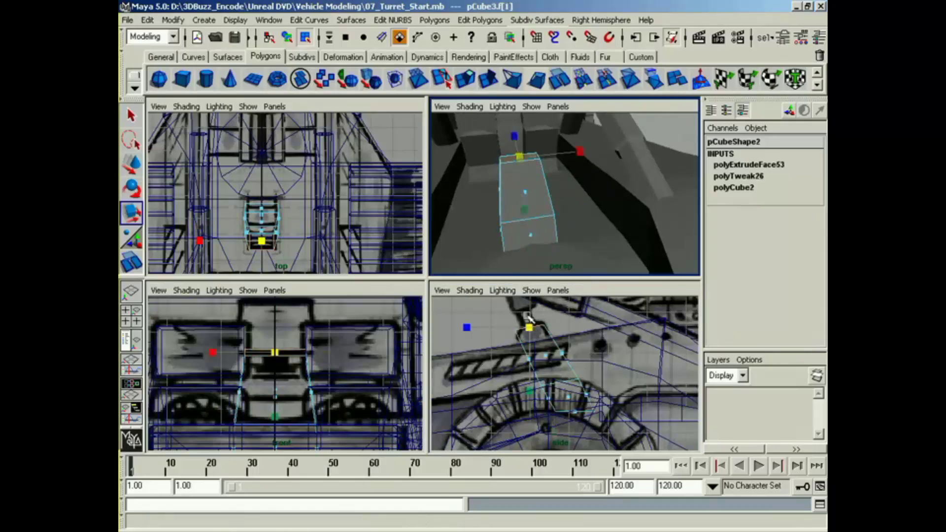
left_click(444, 80)
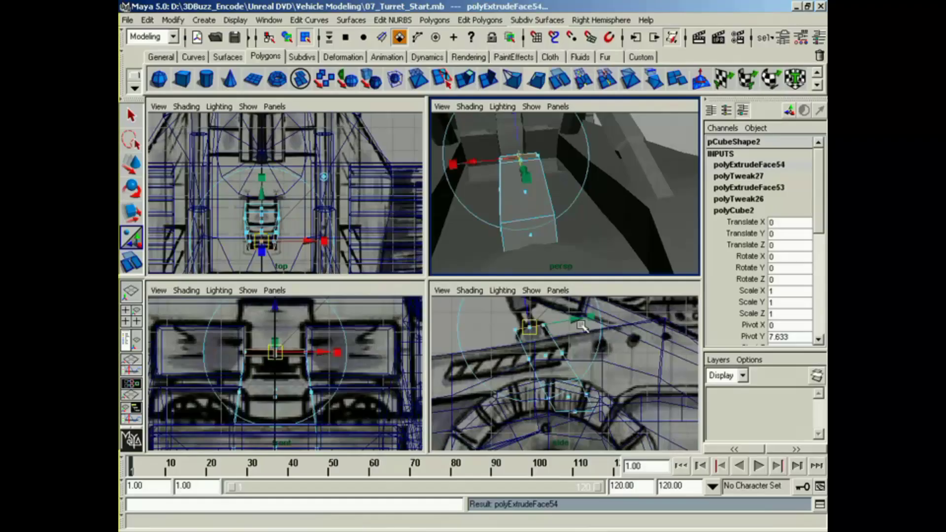
left_click_drag(589, 315, 550, 327)
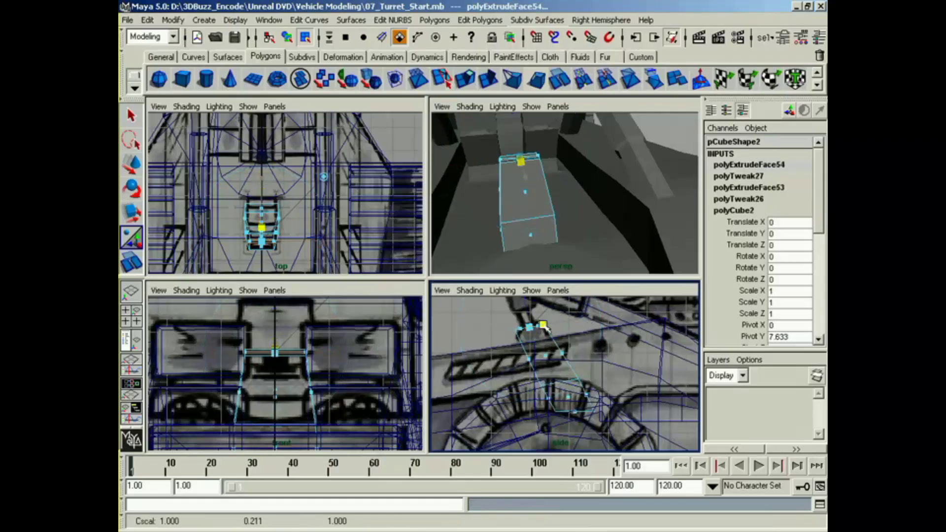
left_click_drag(351, 353, 303, 366)
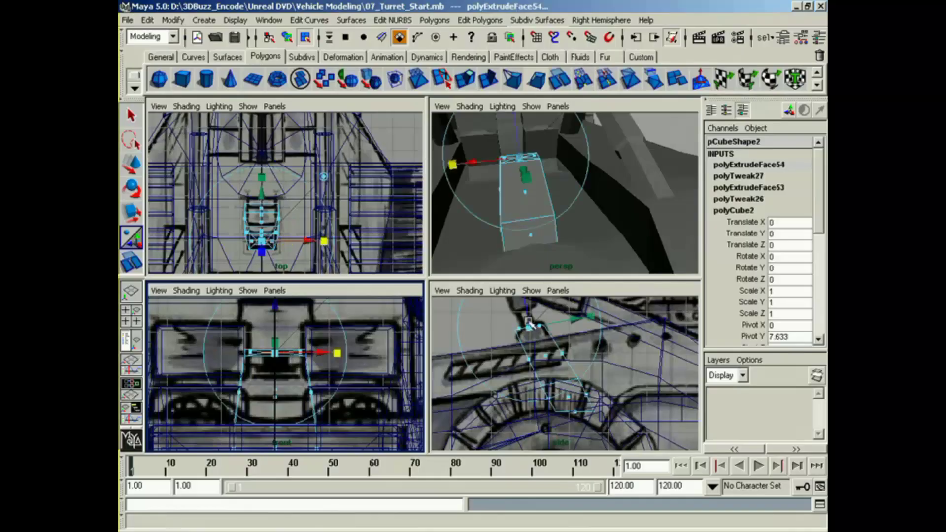
left_click_drag(528, 317, 527, 304)
left_click_drag(590, 303, 621, 300)
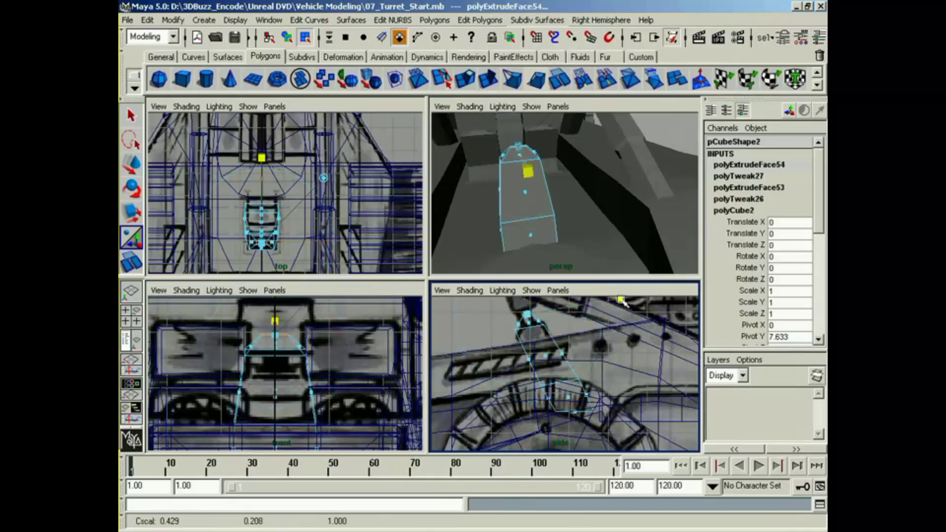
key("w")
mouse_move(528, 322)
left_mouse_down()
mouse_move(535, 329)
mouse_move(524, 314)
left_mouse_up()
Step: Extrude the narrowed top face upward into a short neck
key("g")
middle_click_drag(379, 359, 415, 374, "alt")
middle_click_drag(531, 317, 535, 353, "alt")
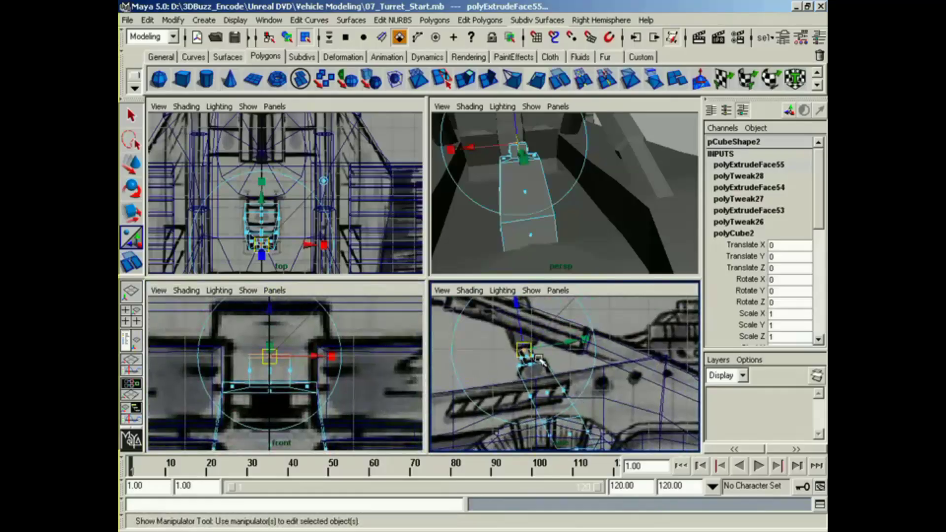
Step: Extrude the neck's end face with a larger depth, and extrude it again into an upper block reaching Y 9.220, Z -4.443
key("g")
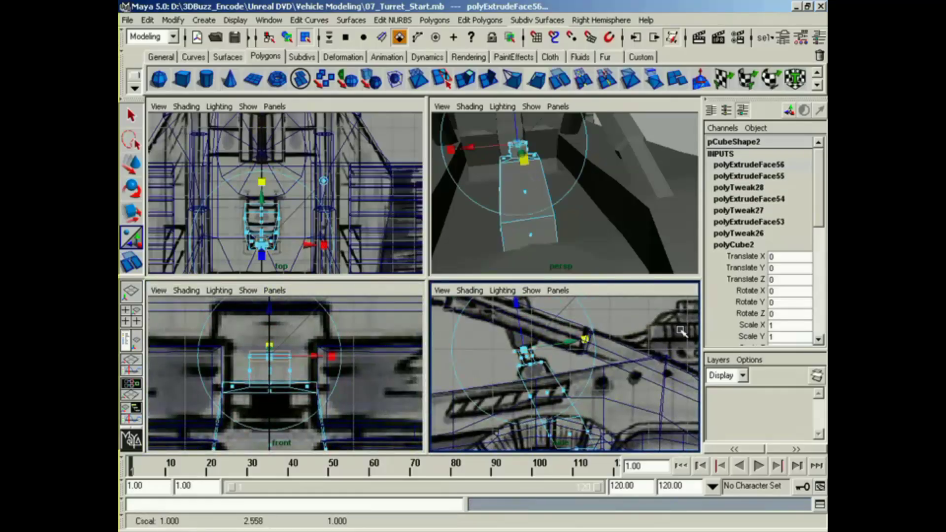
key("w")
left_click_drag(531, 355, 532, 350)
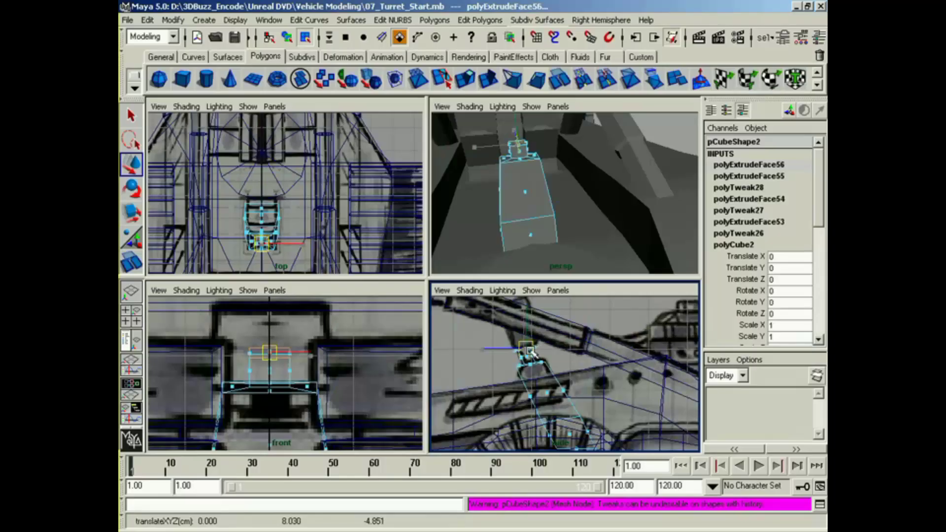
key("g")
left_click_drag(527, 351, 512, 301)
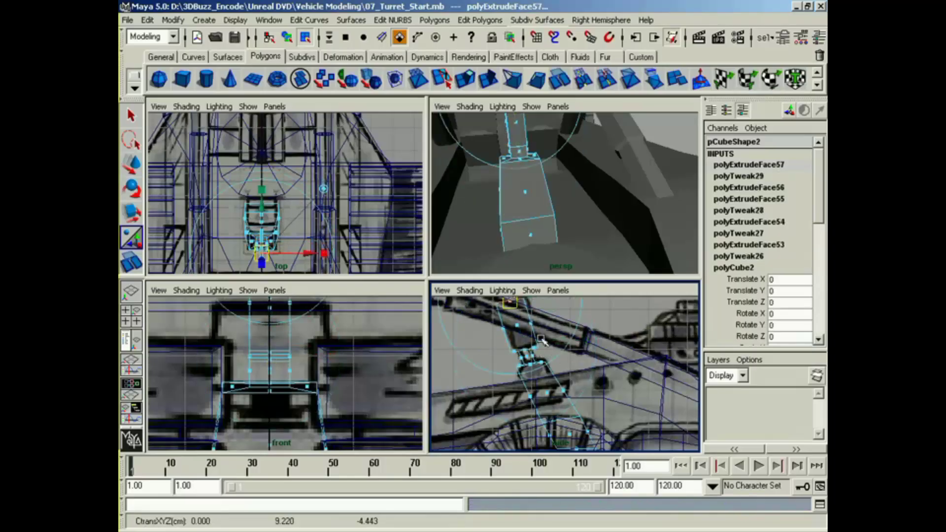
Step: Select the upper block's opposite side faces and scale them apart in X to match the front reference outline
left_click_drag(535, 209, 629, 232, "alt")
middle_click_drag(629, 232, 523, 232, "alt")
right_click_drag(523, 232, 570, 197, "alt")
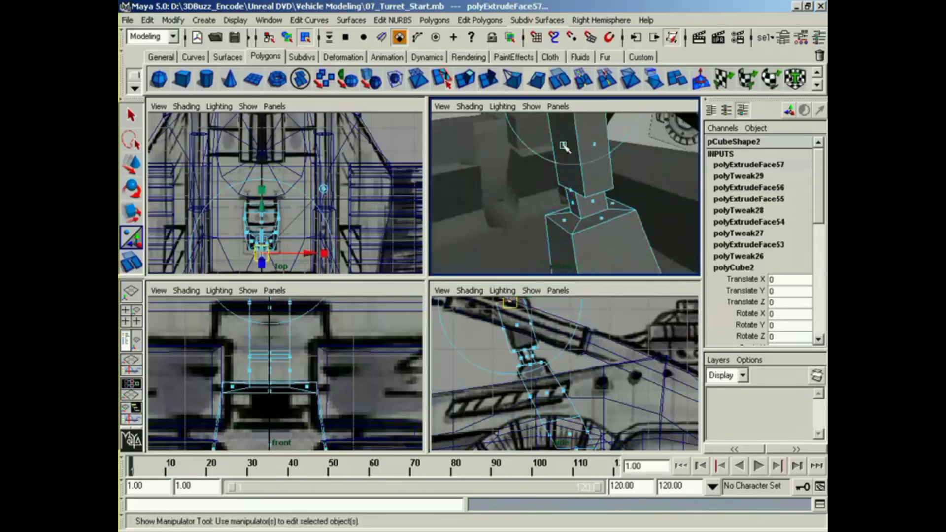
left_click(563, 146)
left_click_drag(582, 161, 529, 216, "alt")
key("r")
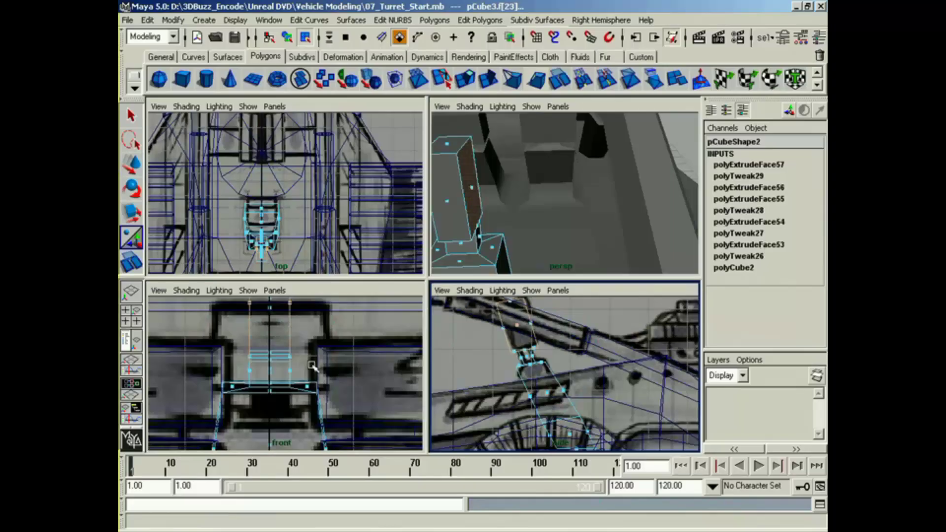
middle_click_drag(310, 368, 310, 383, "alt")
left_click_drag(203, 325, 124, 333)
left_click_drag(207, 329, 199, 327)
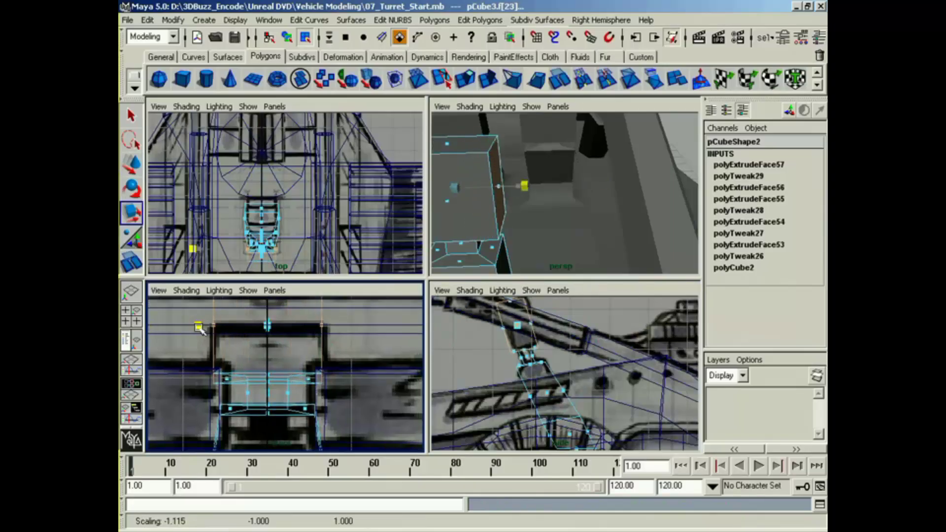
Step: Examine the extruded block against the body and roll cage from several angles, and return to object selection with the Move tool
left_click_drag(578, 269, 621, 226, "alt")
right_click_drag(621, 226, 612, 256, "alt")
left_click_drag(612, 257, 640, 252, "alt")
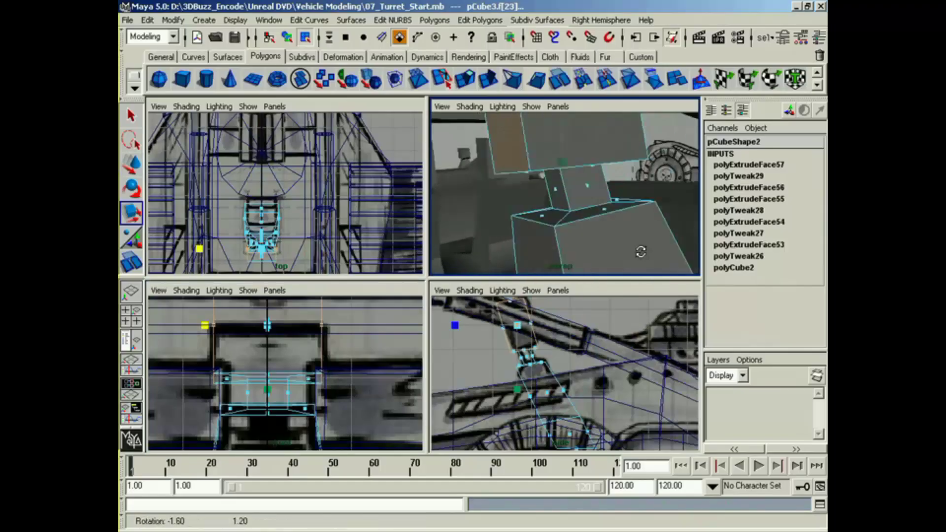
right_click_drag(640, 253, 584, 260, "alt")
left_click_drag(584, 260, 672, 219, "alt")
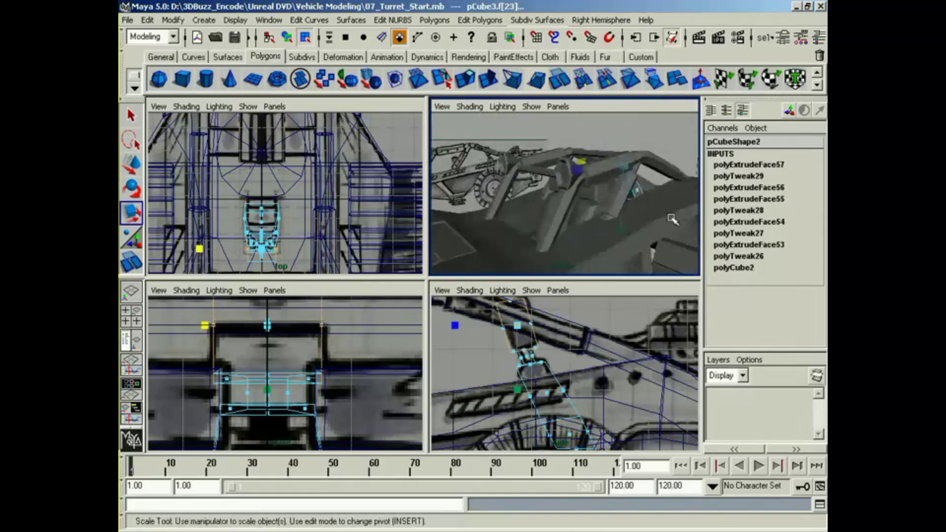
left_click_drag(562, 255, 566, 212, "alt")
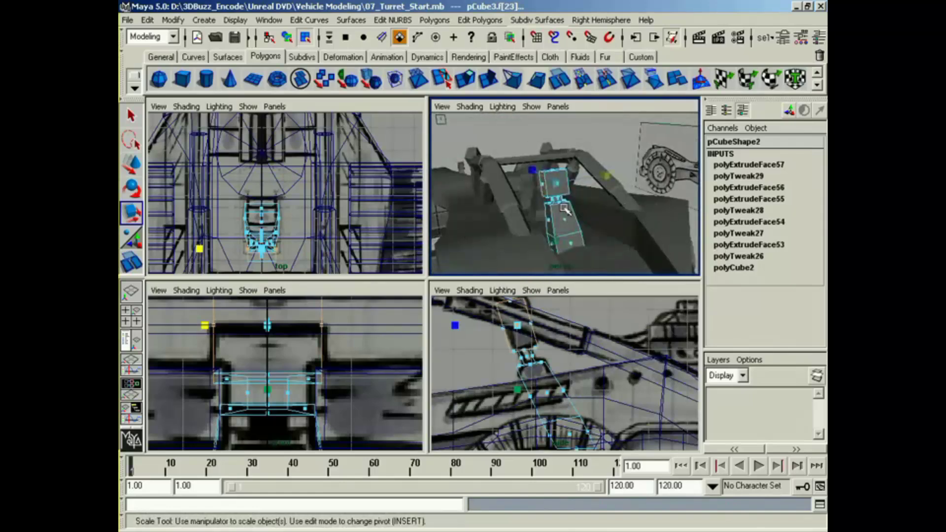
right_click_drag(565, 209, 560, 282)
key("w")
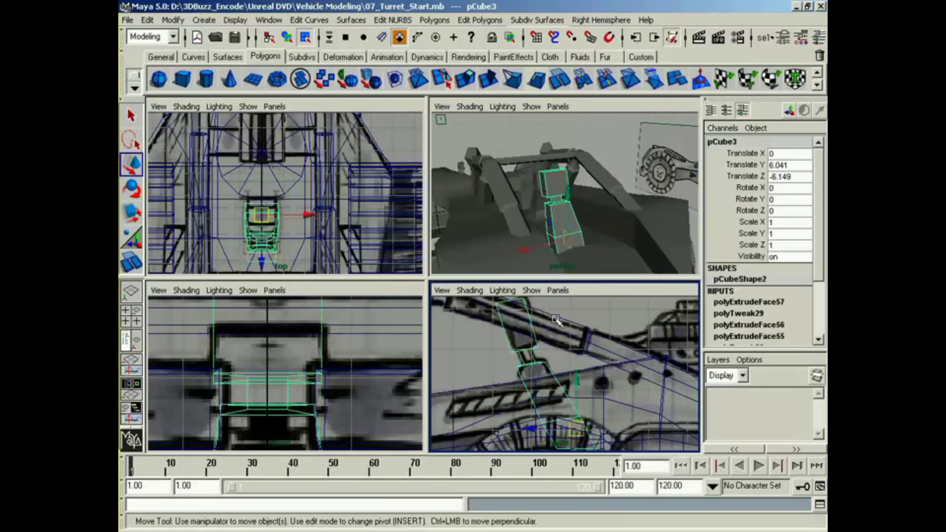
Step: Slide the extruded block along Z over the side reference, settling it at about Z -6.187
middle_click_drag(573, 399, 556, 380, "alt")
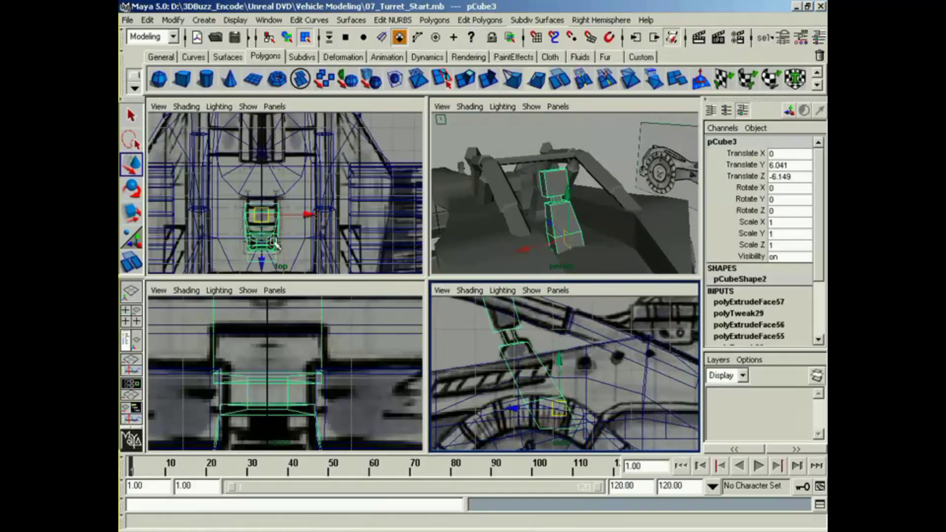
left_click_drag(560, 258, 637, 233, "alt")
middle_click_drag(617, 357, 619, 358, "alt")
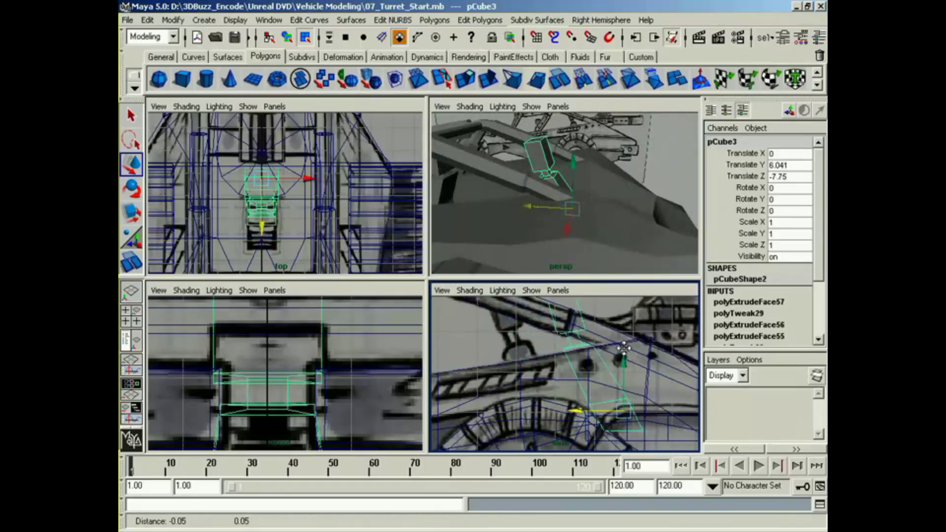
left_click_drag(571, 411, 512, 416)
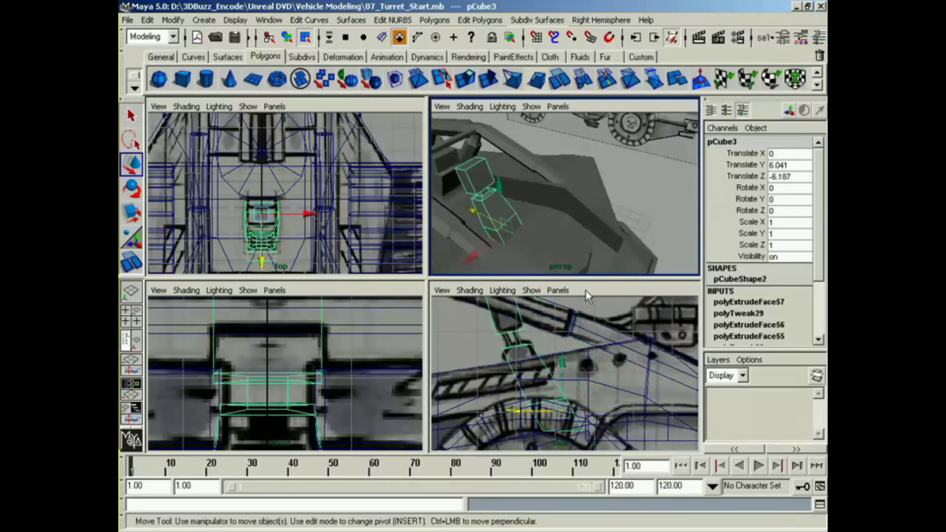
Step: Select the flat 12-sided base cylinder and move it forward along Z to -7.278
right_click_drag(568, 239, 572, 258)
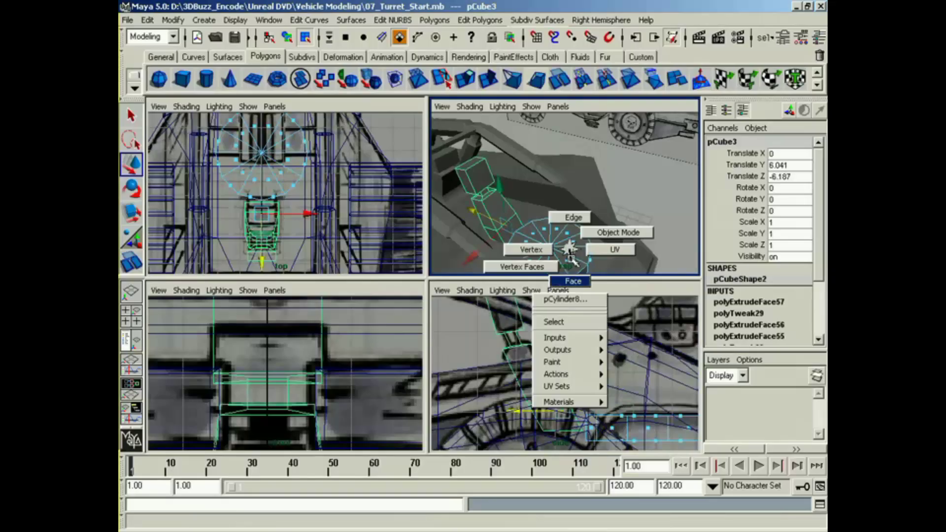
right_click_drag(569, 325, 569, 325)
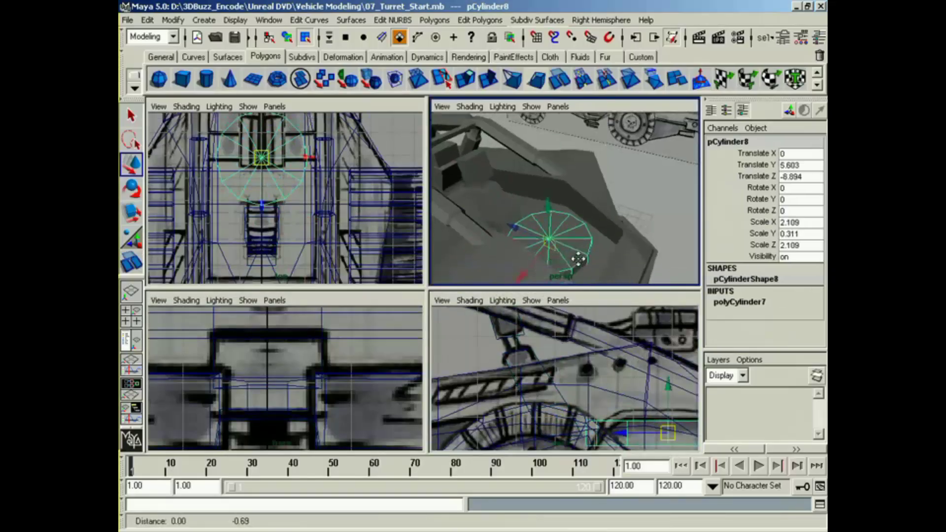
left_click_drag(552, 242, 504, 220, "alt")
left_click_drag(514, 223, 581, 187, "alt")
middle_click_drag(581, 186, 510, 199, "alt")
left_click_drag(532, 196, 505, 210, "alt")
left_click_drag(625, 188, 593, 226)
Step: Scale the base cylinder to 2.499 in X and Z and 0.27 in Y, and move it to Z -7.507
key("r")
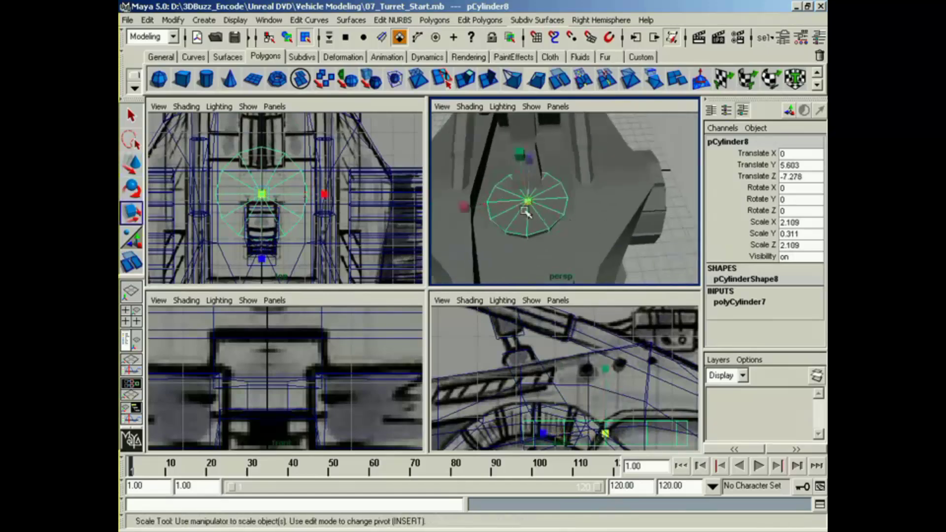
left_click_drag(532, 205, 554, 206)
middle_click_drag(607, 374, 555, 349, "alt")
left_click_drag(553, 347, 557, 362)
left_click_drag(552, 231, 539, 207, "alt")
key("w")
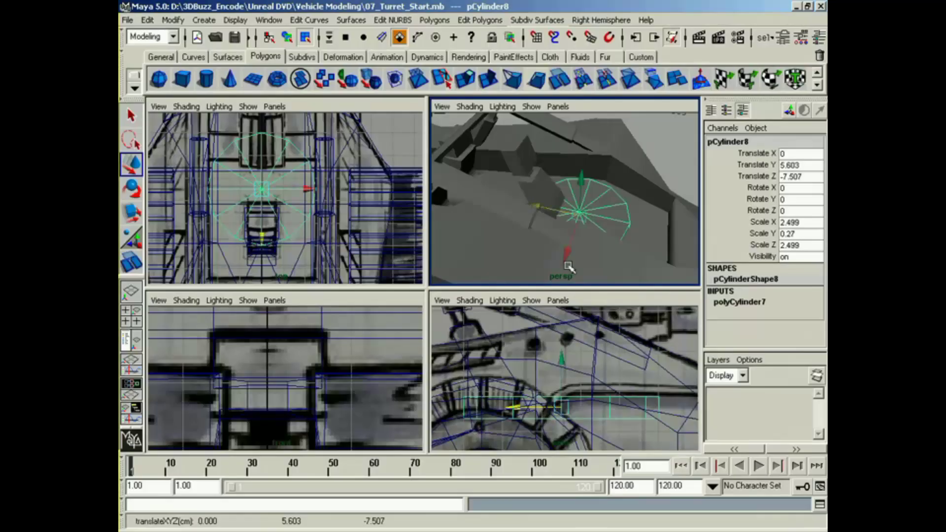
middle_click_drag(613, 329, 541, 331, "alt")
left_click(544, 246, "alt")
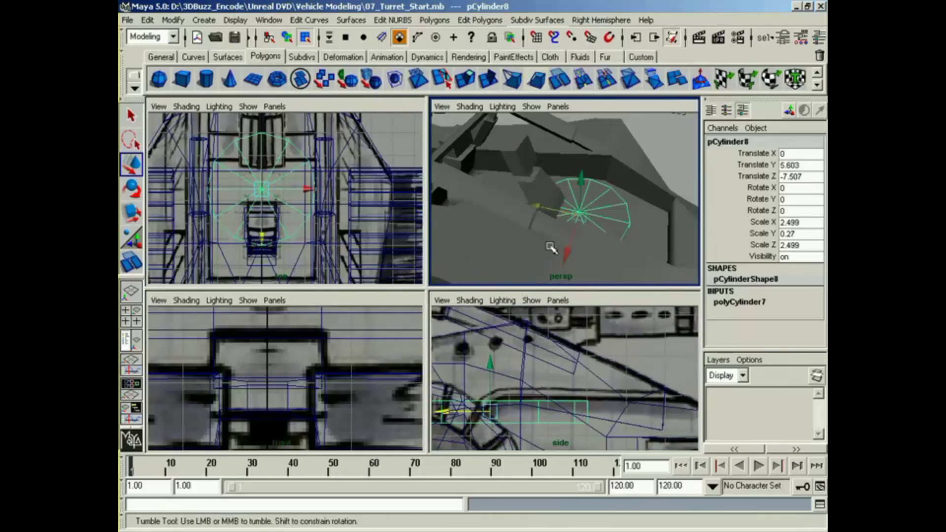
Step: Create a polygon cylinder and move it up to the turret post area at Y 6.559, Z -8.585
left_click_drag(551, 247, 546, 220, "alt")
left_click(206, 79)
middle_click_drag(600, 422, 673, 388, "alt")
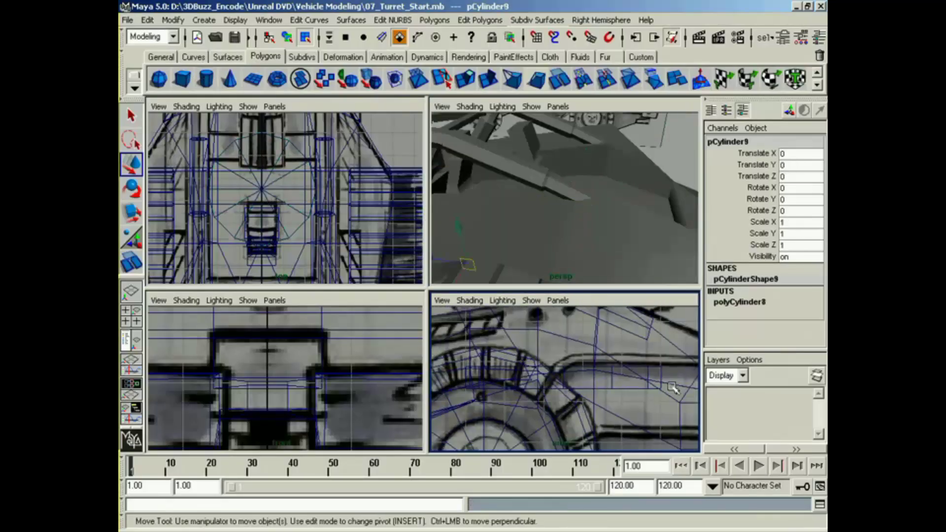
right_click_drag(673, 387, 557, 416, "alt")
left_click_drag(469, 445, 630, 342)
middle_click_drag(630, 342, 546, 427, "alt")
right_click_drag(546, 427, 529, 452, "alt")
middle_click_drag(529, 453, 521, 407, "alt")
left_click_drag(540, 403, 518, 371)
Step: Scale the new cylinder uniformly to 0.4 and stretch its height to 0.761 in Y
key("r")
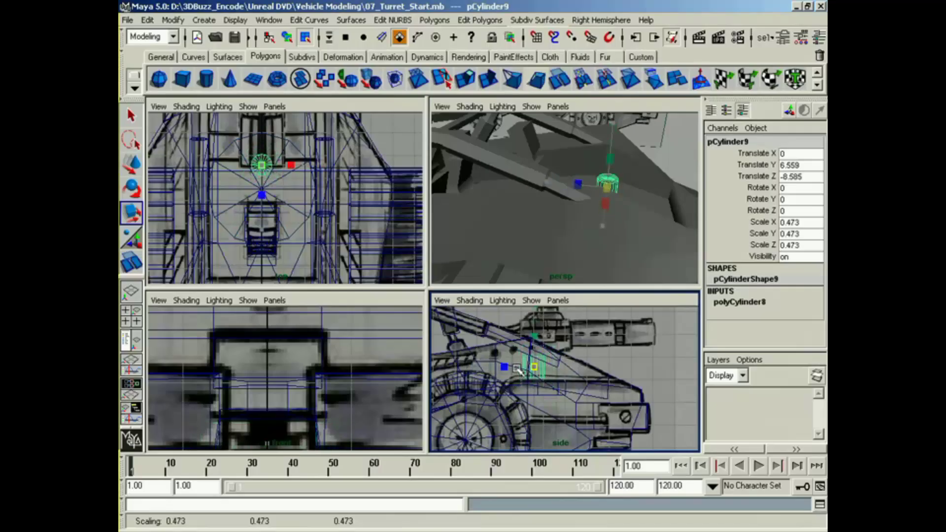
middle_click_drag(537, 370, 531, 397, "alt")
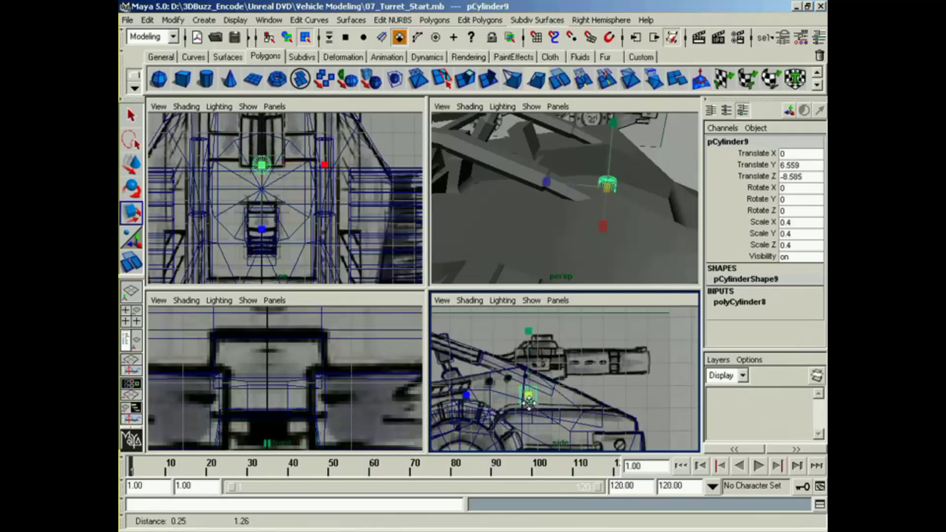
left_click_drag(531, 328, 531, 311)
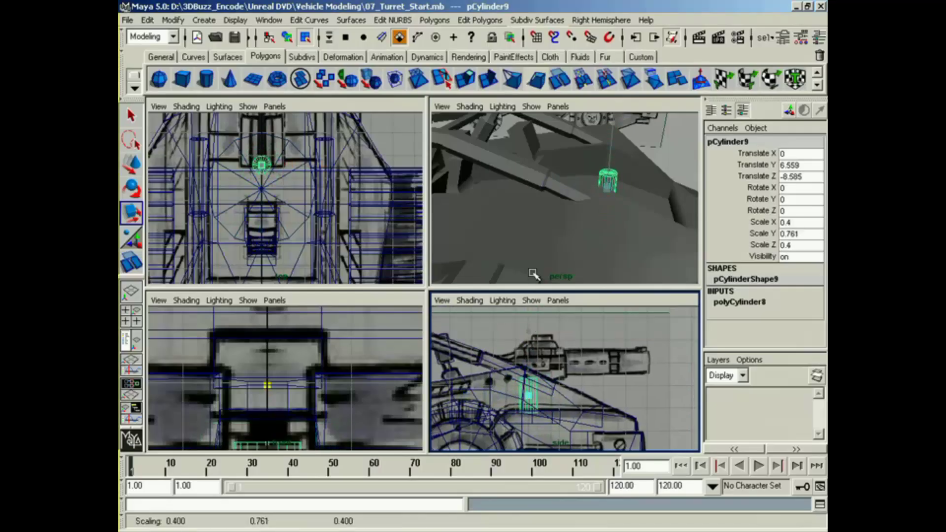
Step: Move the post cylinder to Y 6.338, Z -8.947, beneath the gun in the top and side references
key("w")
left_click_drag(529, 394, 536, 402)
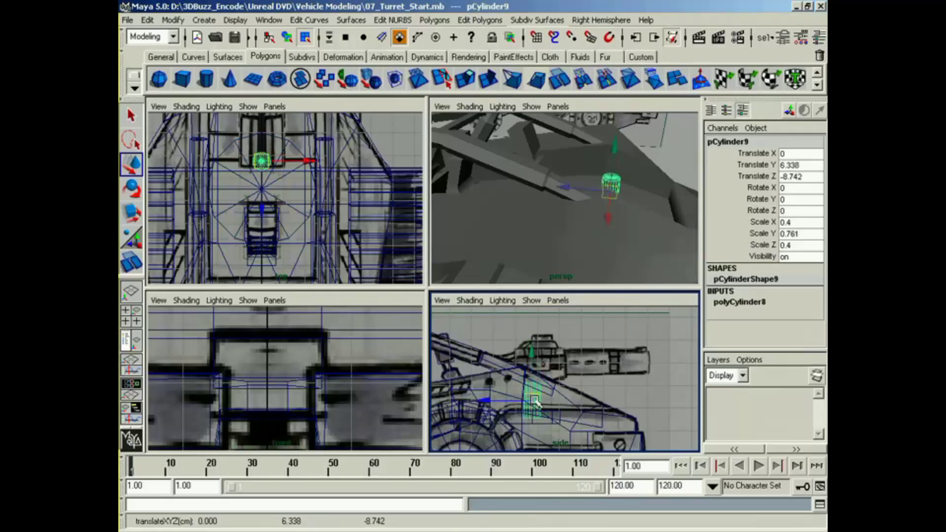
middle_click_drag(266, 203, 314, 278, "alt")
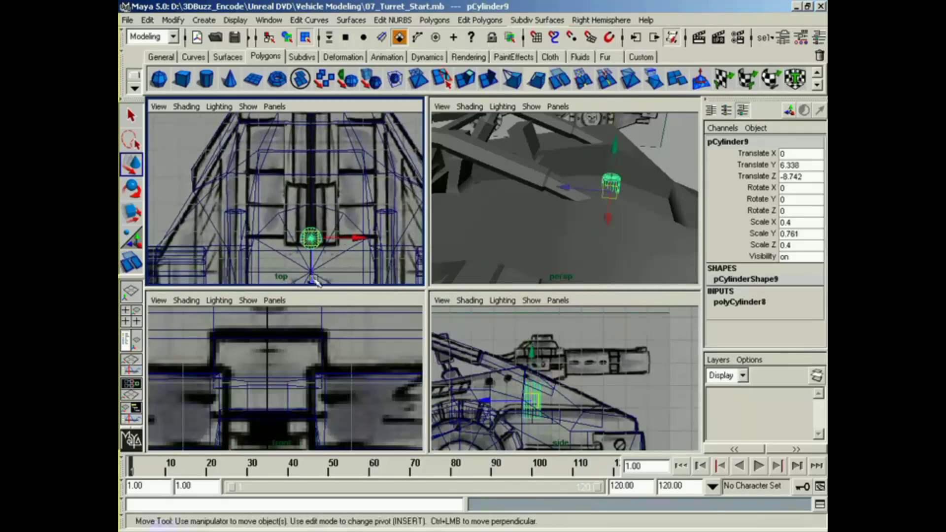
left_click_drag(314, 280, 311, 262)
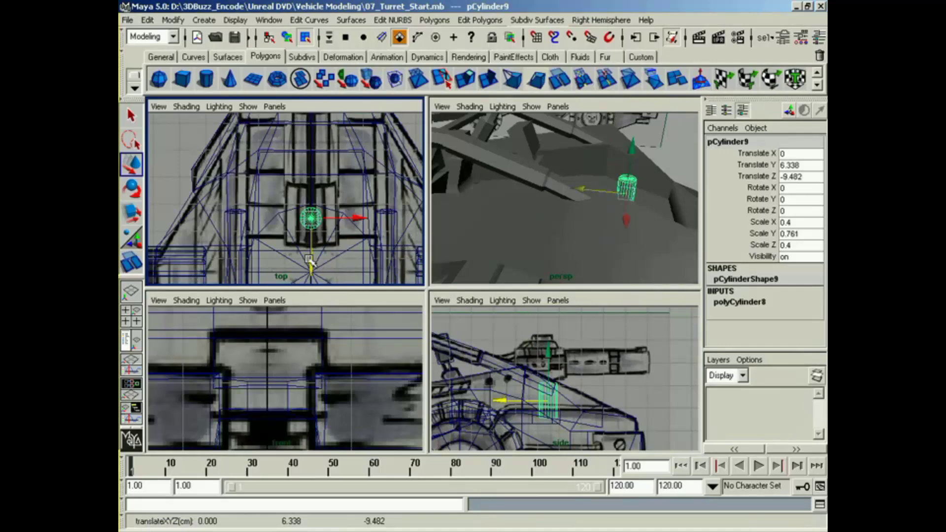
left_click_drag(519, 405, 507, 404)
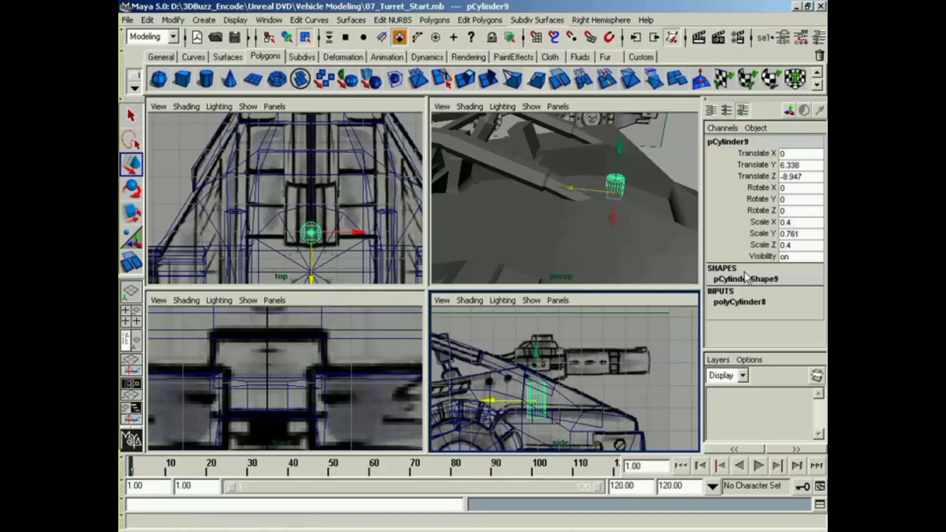
Step: Reduce the post cylinder's axis subdivisions to 6
left_click(758, 302)
left_click_drag(818, 295, 812, 321)
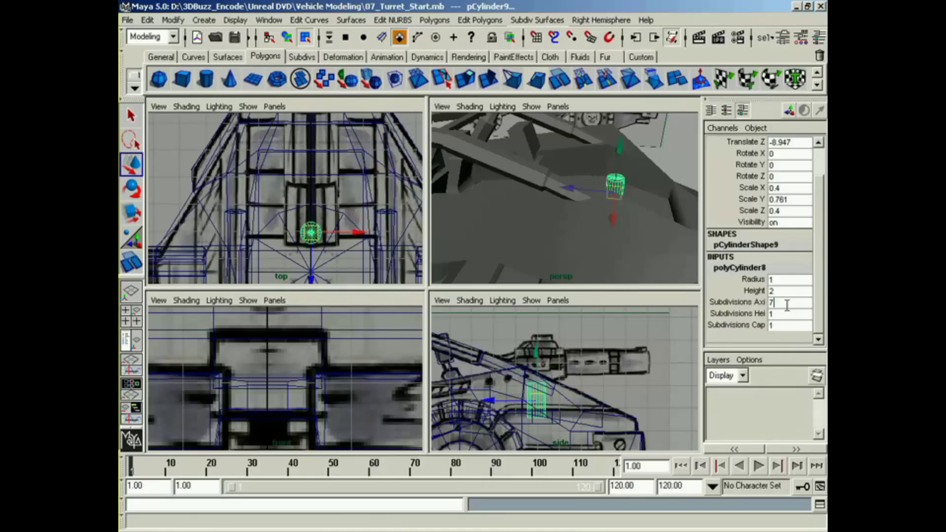
left_click_drag(605, 246, 498, 254, "alt")
left_click(791, 304)
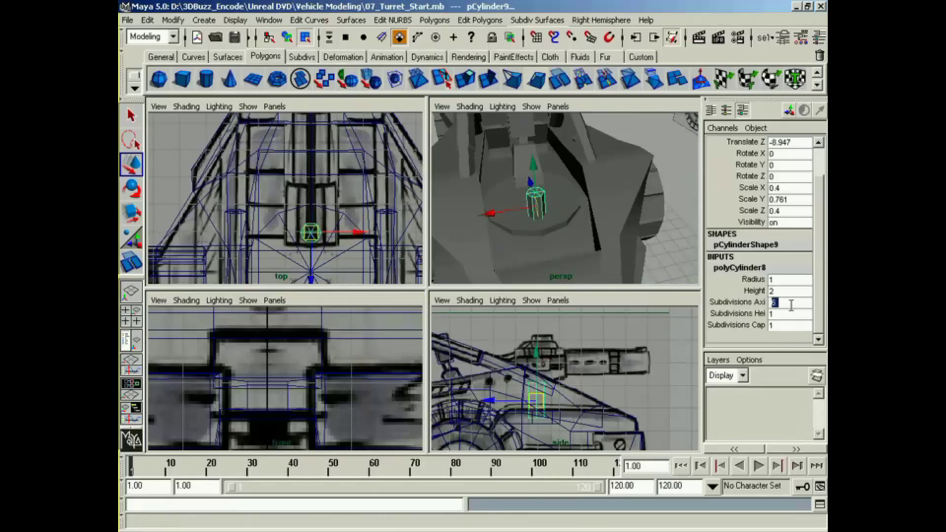
Step: Examine the post cylinder against the front and side references and the body in perspective
left_click_drag(599, 247, 649, 212, "alt")
middle_click_drag(327, 430, 266, 363, "alt")
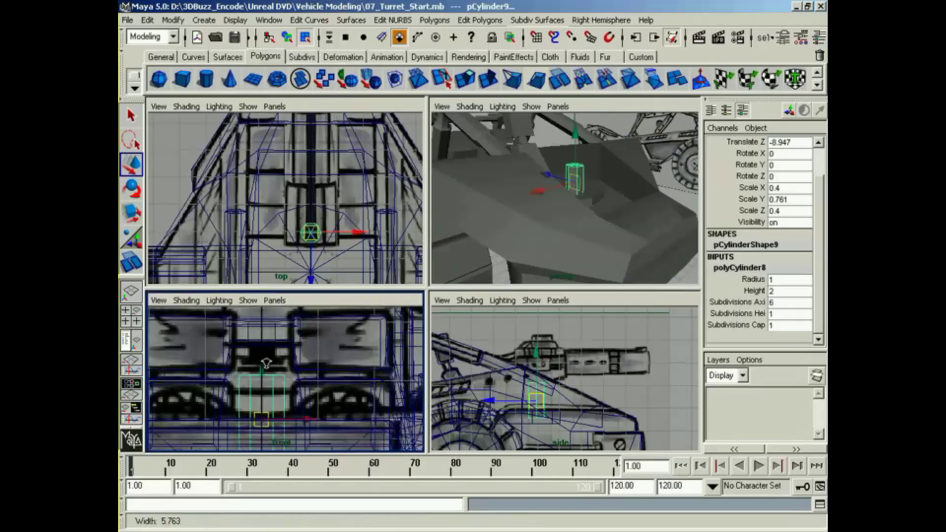
right_click_drag(266, 363, 243, 321, "alt")
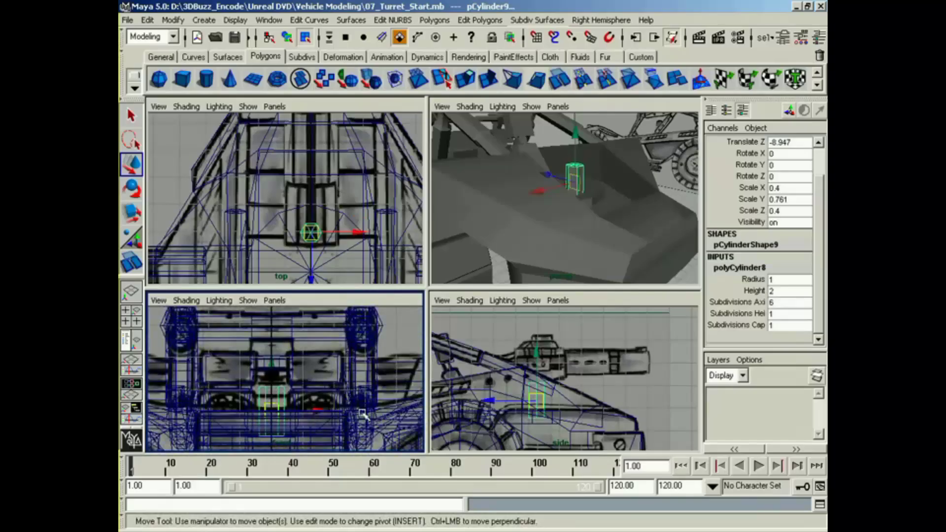
middle_click_drag(518, 363, 518, 370, "alt")
right_click_drag(519, 370, 562, 335, "alt")
left_click(547, 191, "alt")
left_click_drag(548, 192, 562, 196, "alt")
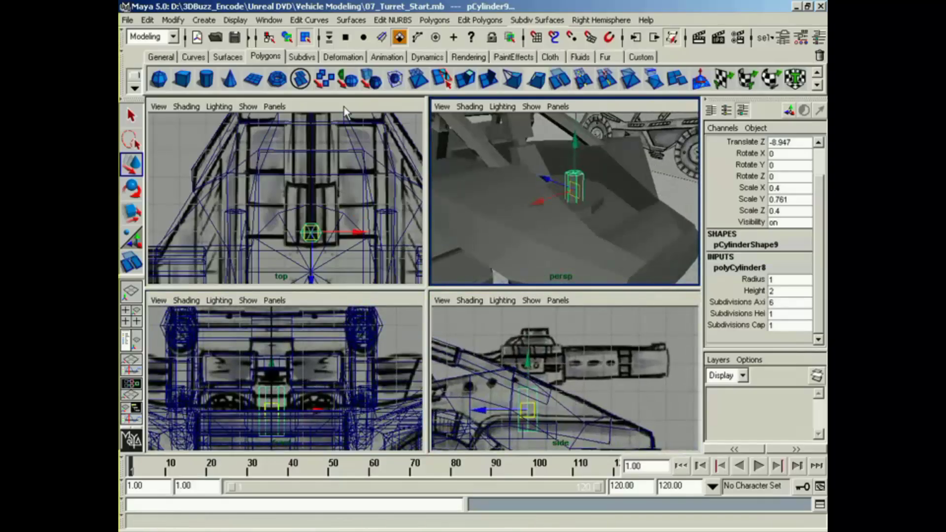
Step: Create a polygon cube and move it above the post onto the gun housing at Y 8.002, Z -8.884
left_click(188, 81)
middle_click_drag(516, 434, 567, 367, "alt")
right_click_drag(567, 367, 537, 380, "alt")
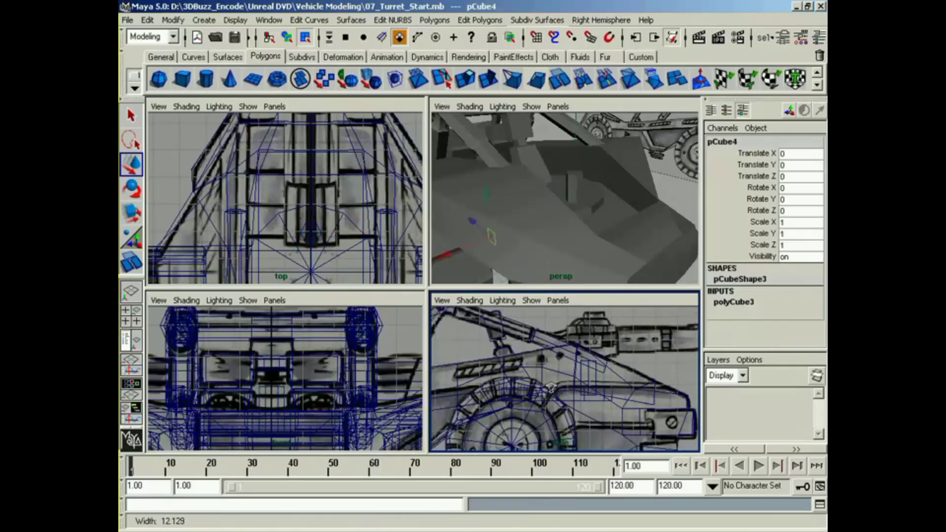
middle_click_drag(537, 380, 627, 363, "alt")
middle_click_drag(504, 427, 515, 375, "alt")
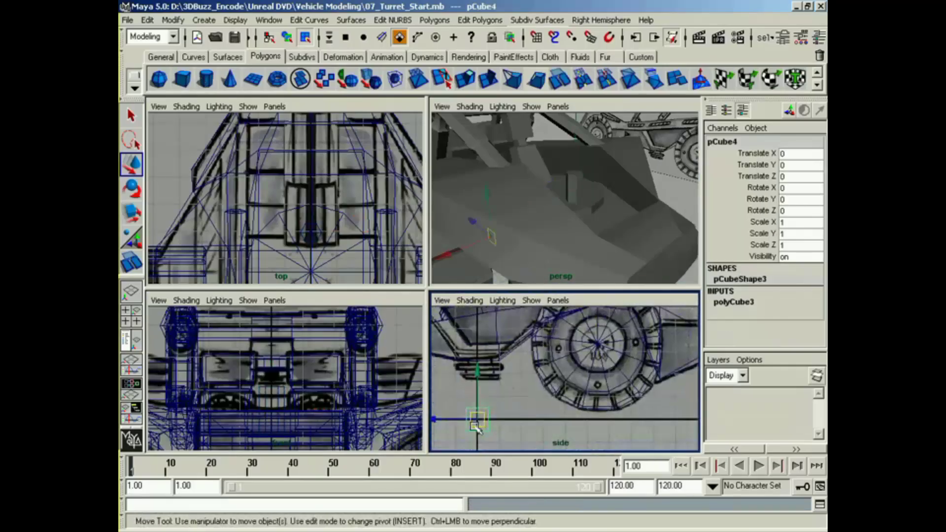
left_click_drag(475, 423, 619, 321)
middle_click_drag(619, 350, 507, 445, "alt")
left_click_drag(503, 410, 556, 331)
middle_click_drag(555, 331, 540, 394, "alt")
right_click_drag(541, 395, 581, 389, "alt")
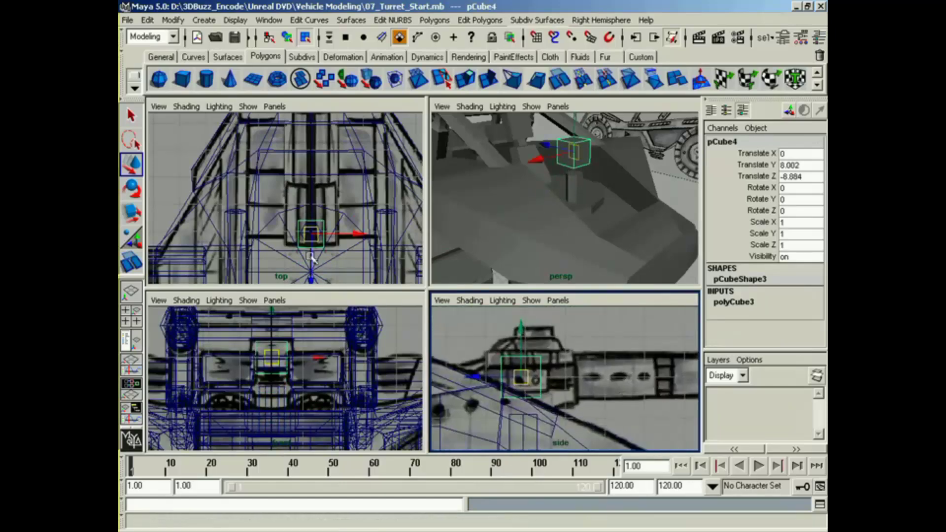
Step: Move the cube to Z -9.598 and scale it to 1.977 in X and 2.246 in Z to match the top reference
middle_click_drag(314, 235, 313, 242, "alt")
left_click_drag(311, 275, 312, 258)
key("r")
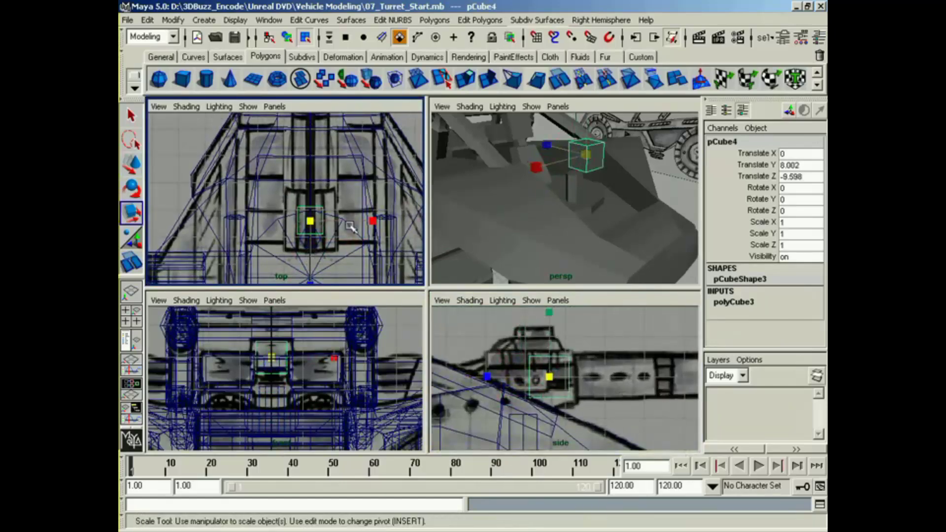
left_click_drag(376, 221, 442, 224)
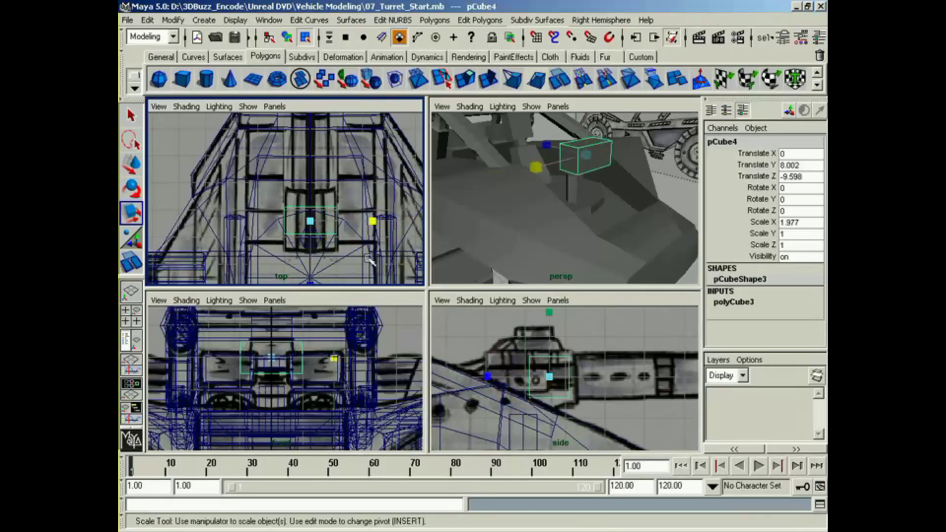
left_click_drag(310, 282, 316, 362)
Step: Move the cube to Z -9.162 and scale it to 1.36 in Y to match the side reference
key("w")
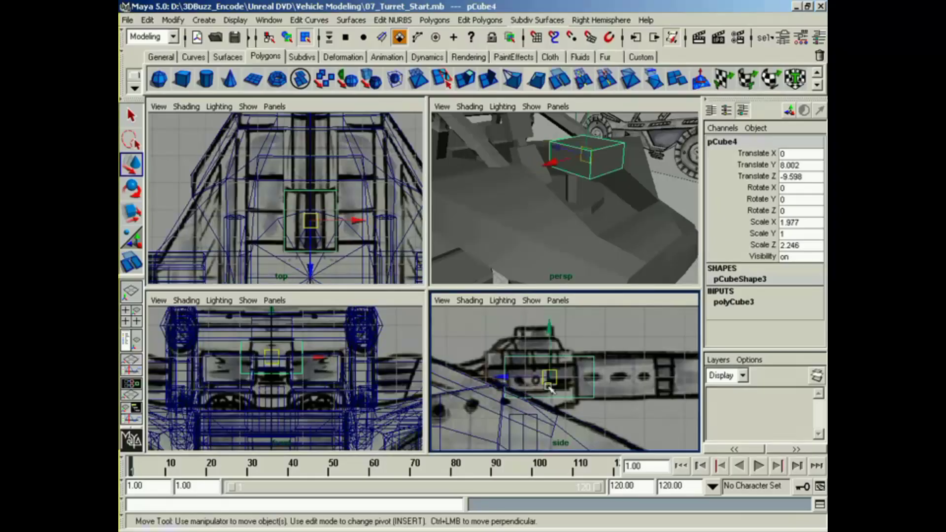
left_click_drag(549, 380, 534, 381)
key("r")
left_click_drag(533, 345, 533, 290)
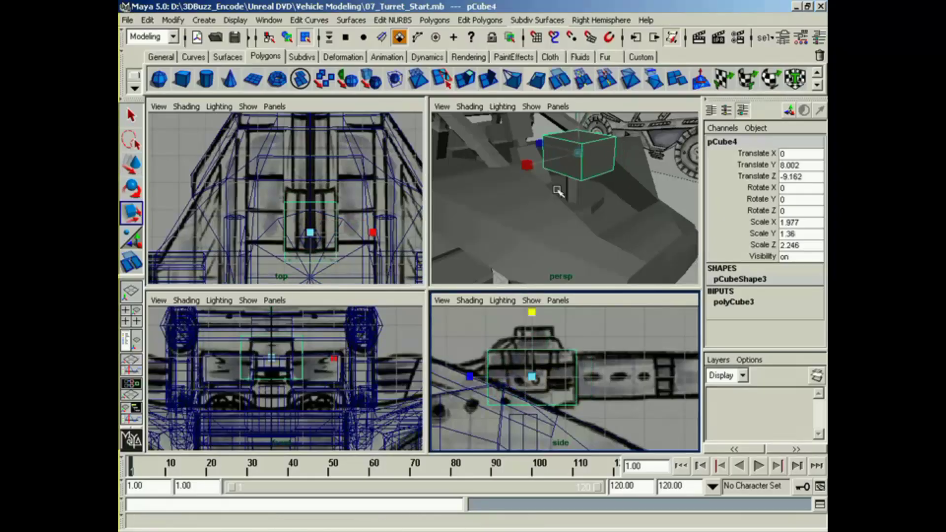
Step: Extrude the cube's side face, scale it down into an inset, and move the inset to Y 7.950, Z -9.040
right_click_drag(570, 167, 572, 203)
left_click(562, 156)
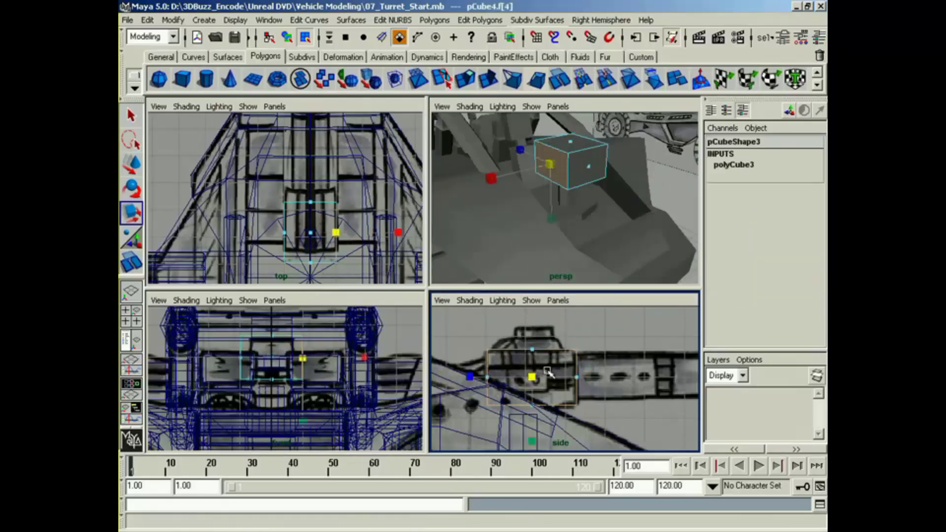
left_click(466, 80)
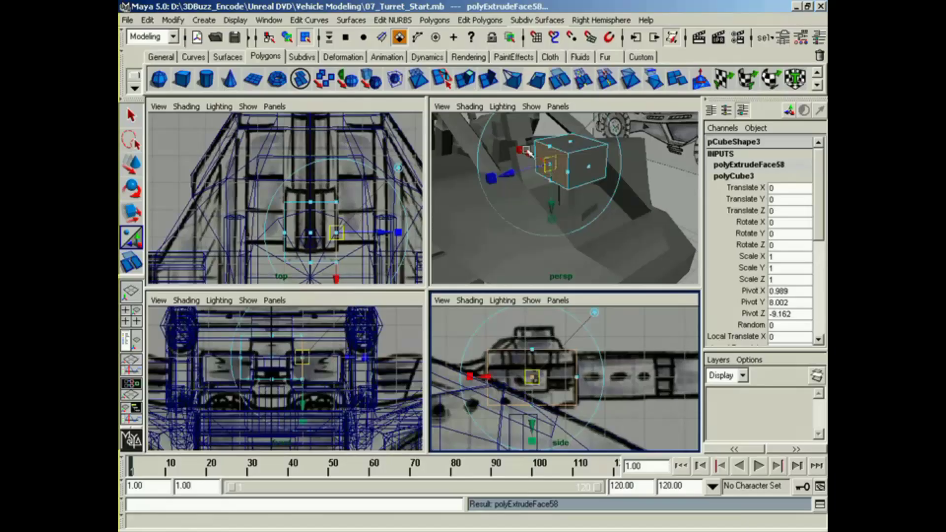
left_click_drag(526, 150, 522, 163)
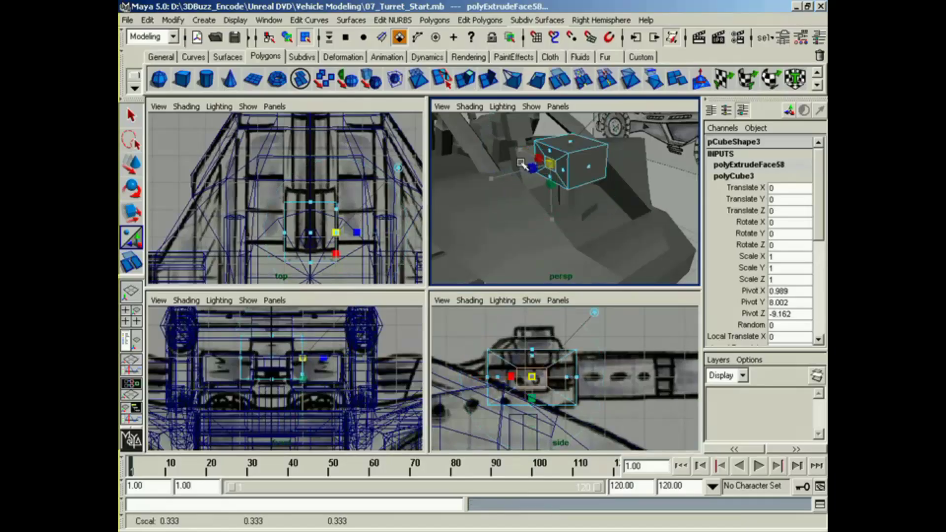
key("w")
left_click_drag(532, 377, 527, 380)
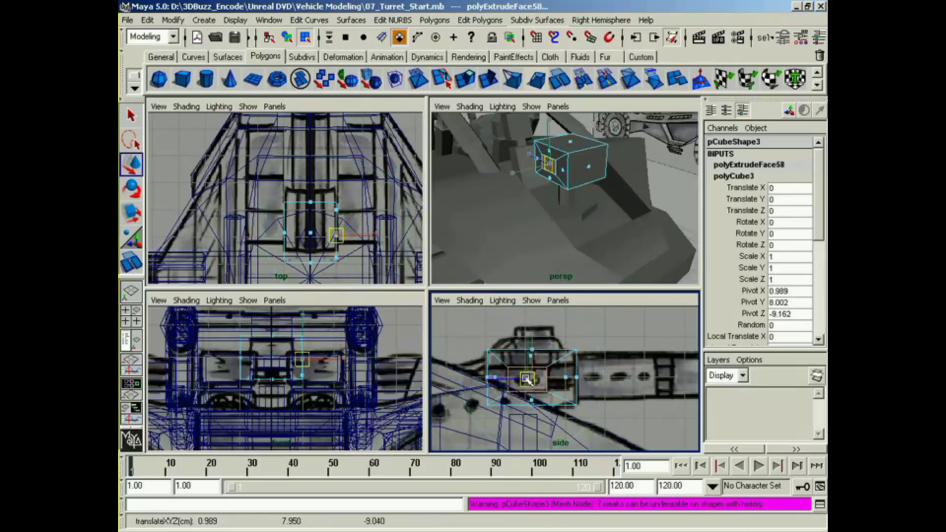
Step: Extrude the inset side face outward to X 1.289 as a short stub
middle_click_drag(544, 185, 540, 205, "alt")
right_click_drag(541, 204, 591, 211, "alt")
left_click_drag(591, 211, 549, 216, "alt")
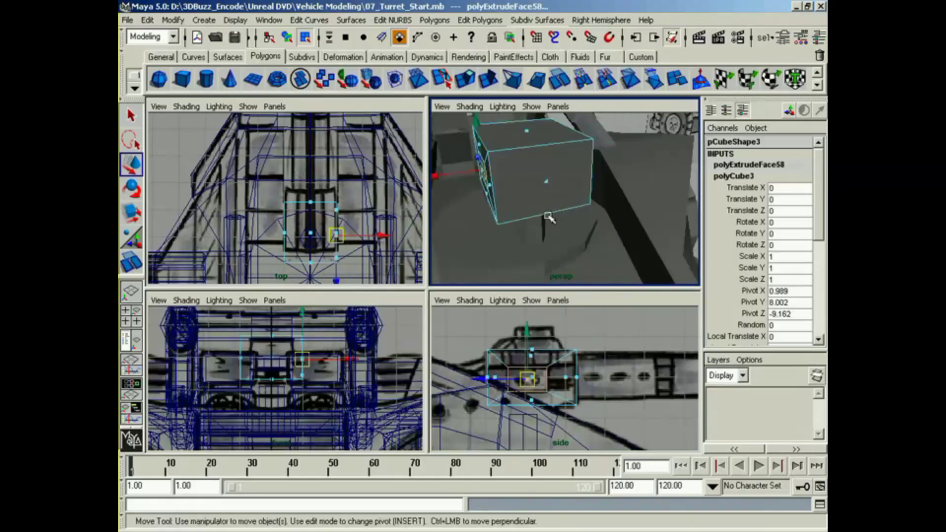
key("g")
left_click_drag(441, 175, 419, 182)
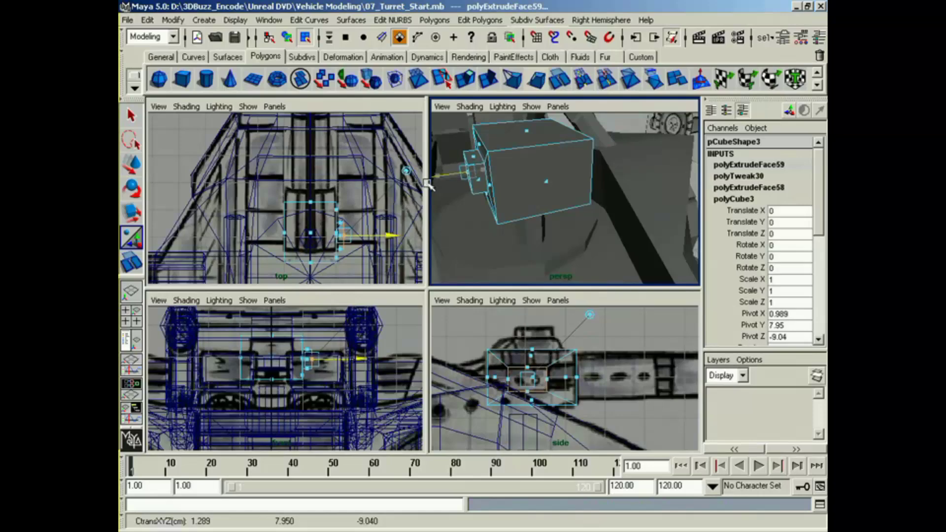
left_click_drag(522, 207, 533, 230, "alt")
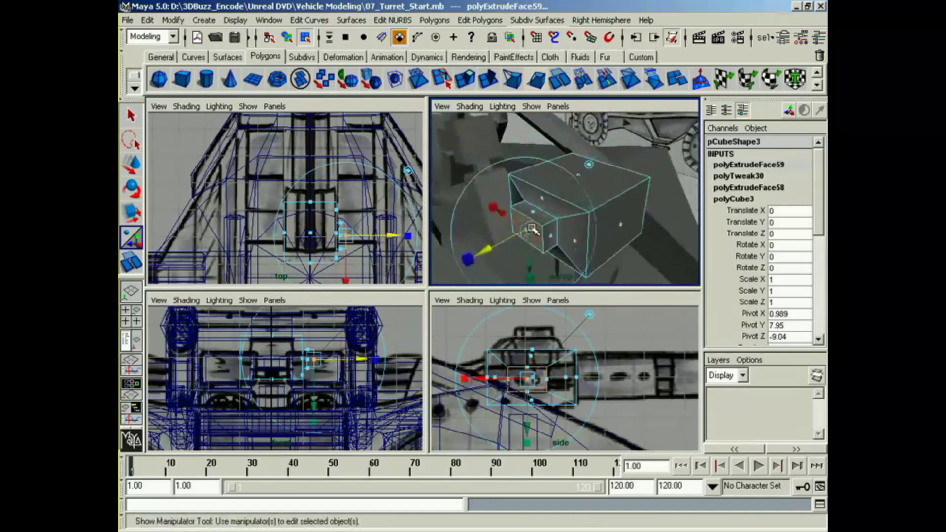
Step: Select the top face of the gun-housing cube
left_click_drag(590, 181, 572, 164)
left_click_drag(593, 199, 642, 200, "alt")
middle_click_drag(642, 200, 611, 224, "alt")
middle_click_drag(548, 367, 548, 387, "alt")
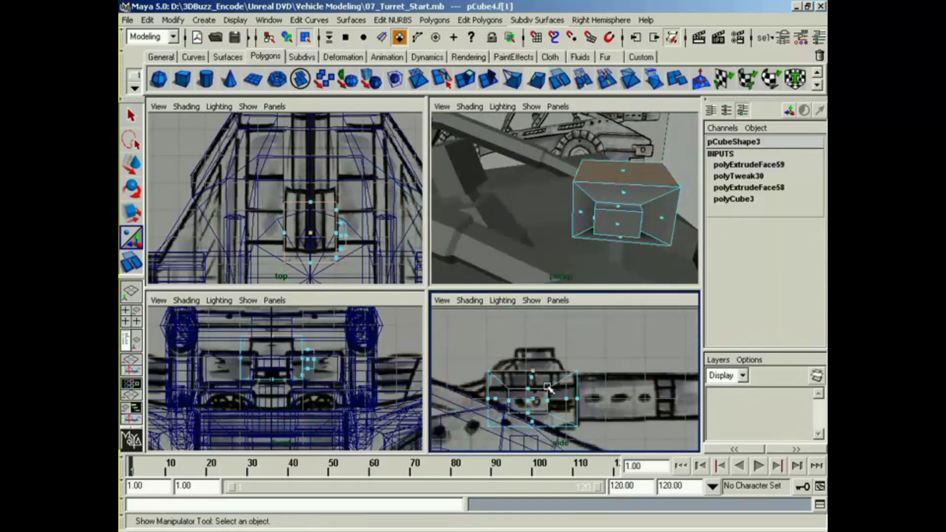
Step: Try to extrude the cube's top face upward and taper it to 0.665 along the vehicle's length
key("g")
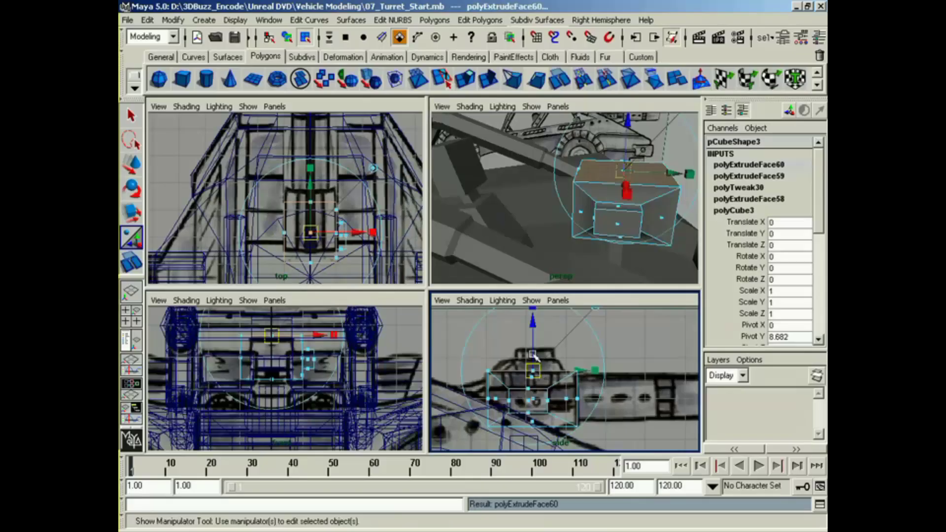
left_click_drag(533, 354, 539, 346)
left_click_drag(594, 365, 573, 367)
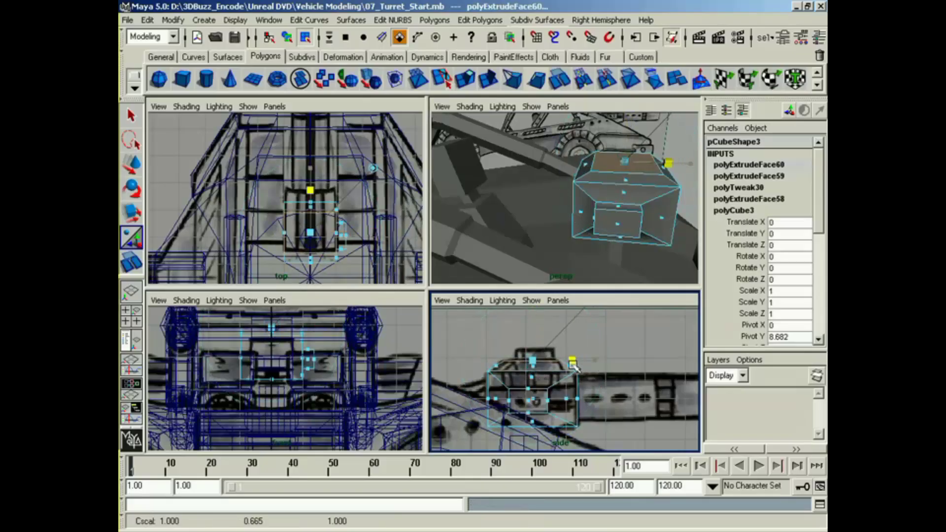
key("w")
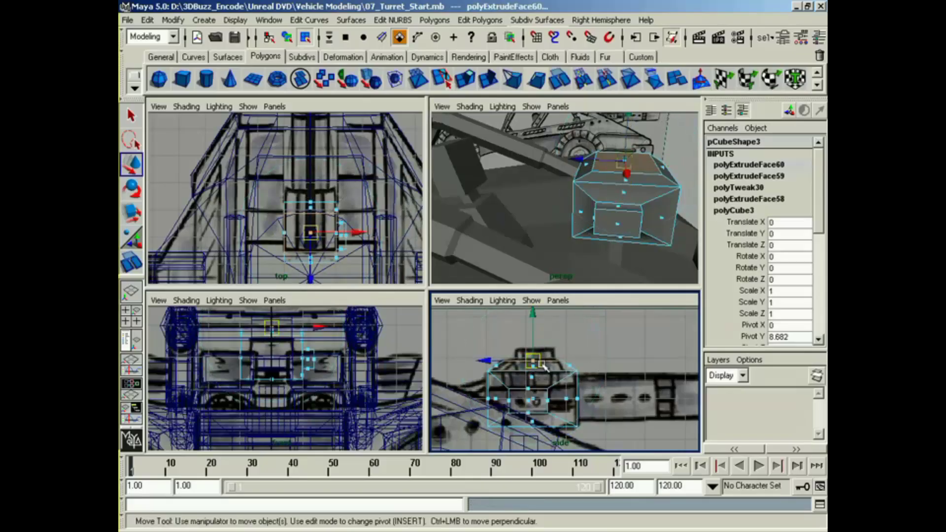
key("ctrl+z")
key("ctrl+z")
key("ctrl+z")
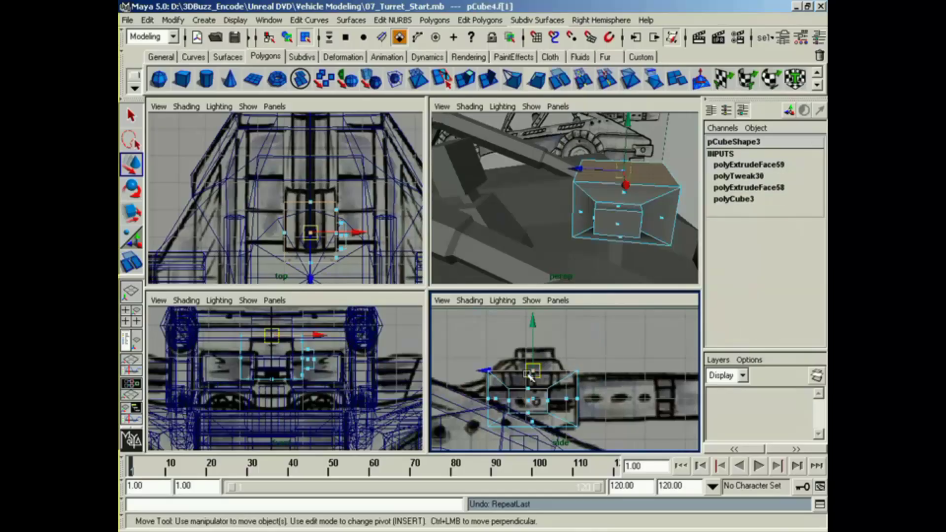
Step: Extrude the cube's top face, scale it to 0.728 along the vehicle's length, and move it to Y 8.961, Z -9.005
left_click(465, 80)
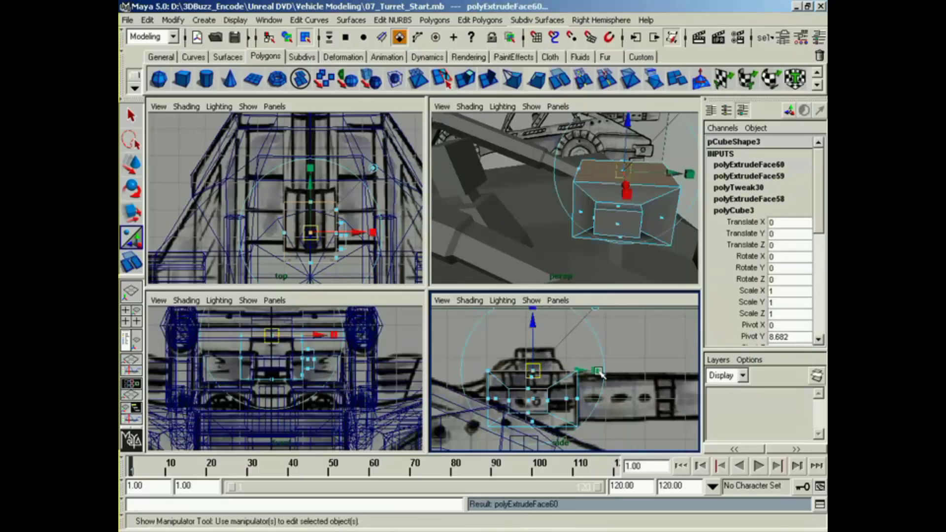
mouse_move(599, 373)
left_mouse_down()
mouse_move(547, 375)
mouse_move(572, 374)
mouse_move(522, 360)
mouse_move(528, 371)
mouse_move(586, 369)
left_mouse_up()
key("g")
key("z")
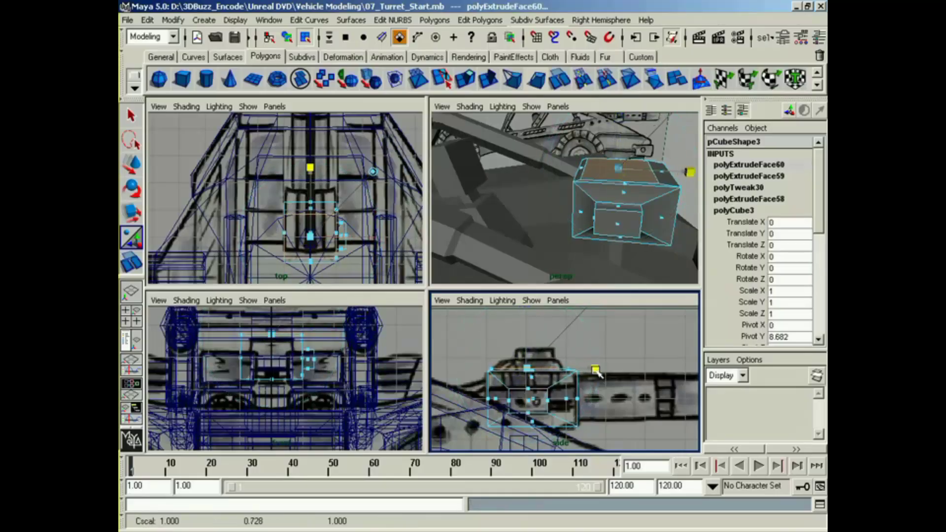
key("w")
left_click_drag(528, 367, 526, 358)
Step: Extrude the raised top face again, shorten it lengthwise, and center it at Z -9.162
key("g")
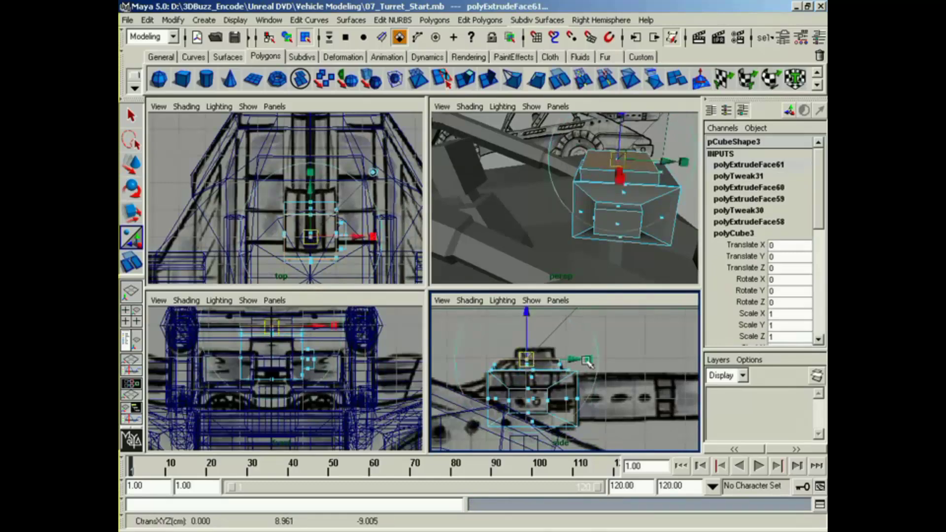
left_click_drag(587, 359, 534, 363)
key("w")
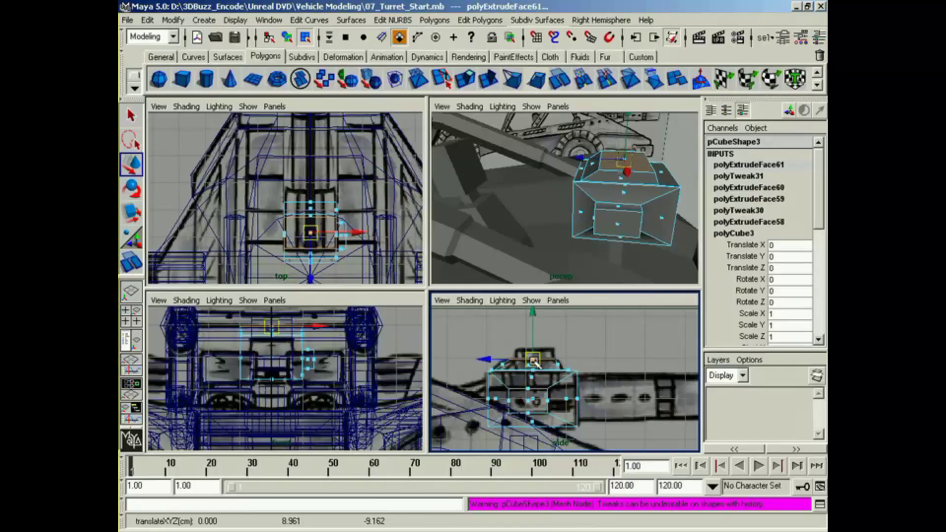
Step: Extrude a top inset scaled to 0.721 lengthwise and extrude it upward to form the cap in the side reference
key("g")
left_click_drag(602, 359, 593, 359)
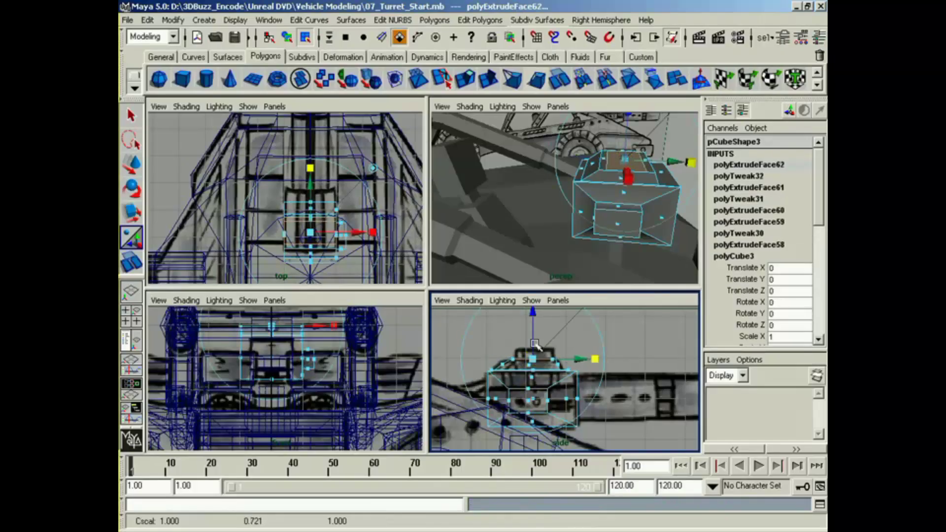
left_click_drag(534, 351, 536, 332)
key("g")
Step: Select all faces of the stepped tiers above the housing and narrow them in X against the front reference
left_click_drag(632, 212, 559, 205, "alt")
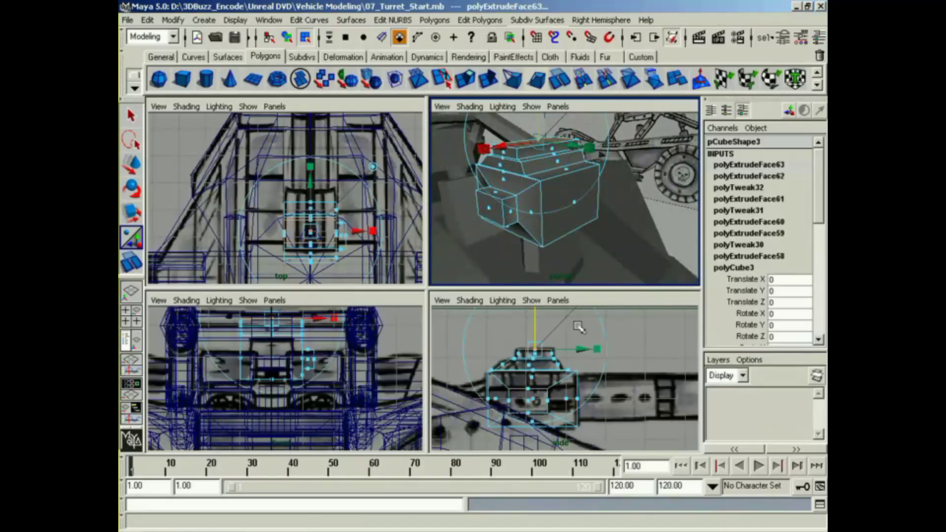
left_click_drag(572, 324, 567, 307, "alt")
middle_click_drag(340, 241, 338, 211, "alt")
middle_click_drag(275, 348, 283, 388, "alt")
right_click_drag(283, 388, 249, 358, "alt")
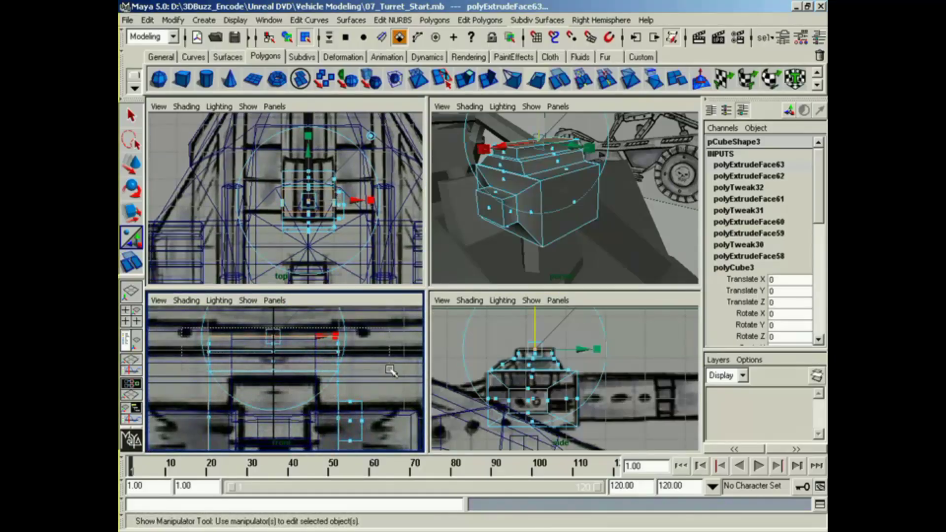
left_click_drag(390, 365, 390, 366)
key("r")
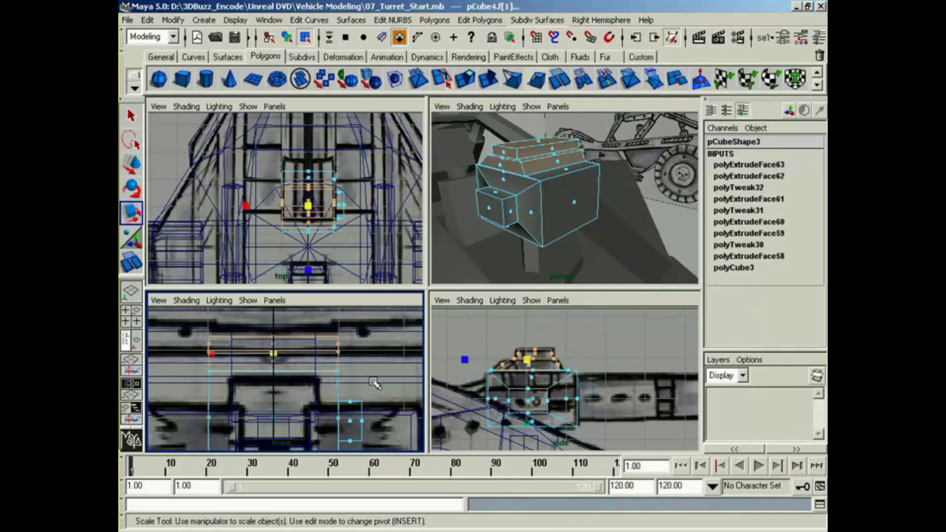
left_click_drag(212, 354, 251, 364)
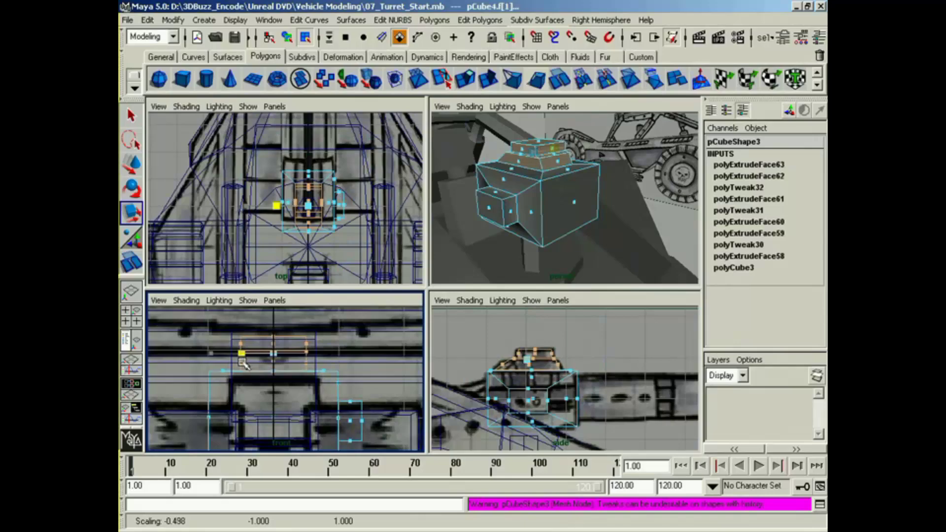
Step: Select the uppermost cap's faces and scale them to about 0.6 in X
left_click_drag(602, 207, 529, 242, "alt")
left_click_drag(226, 330, 323, 348)
left_click_drag(218, 346, 235, 347)
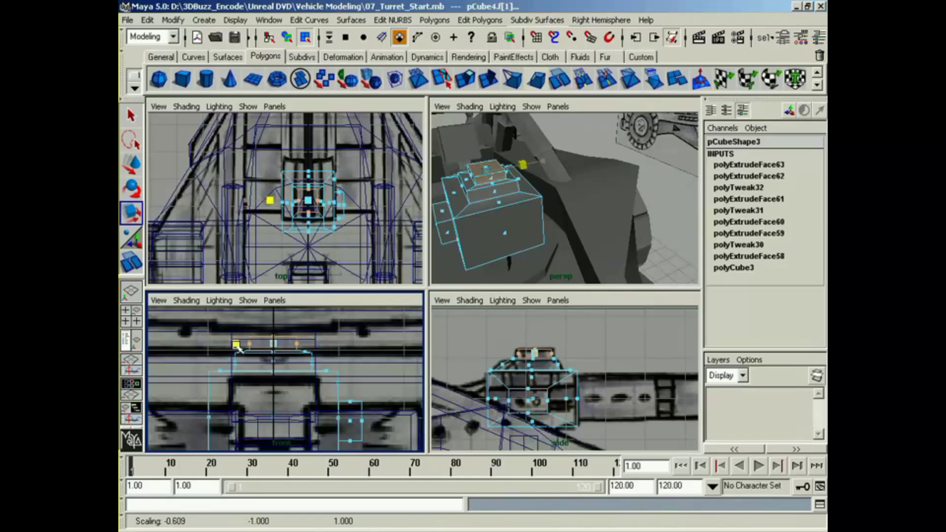
Step: Create a polygon cylinder for the gun barrel and move it to Y 7.998, Z -10.814 over the side reference
left_click_drag(542, 212, 525, 197, "alt")
key("space")
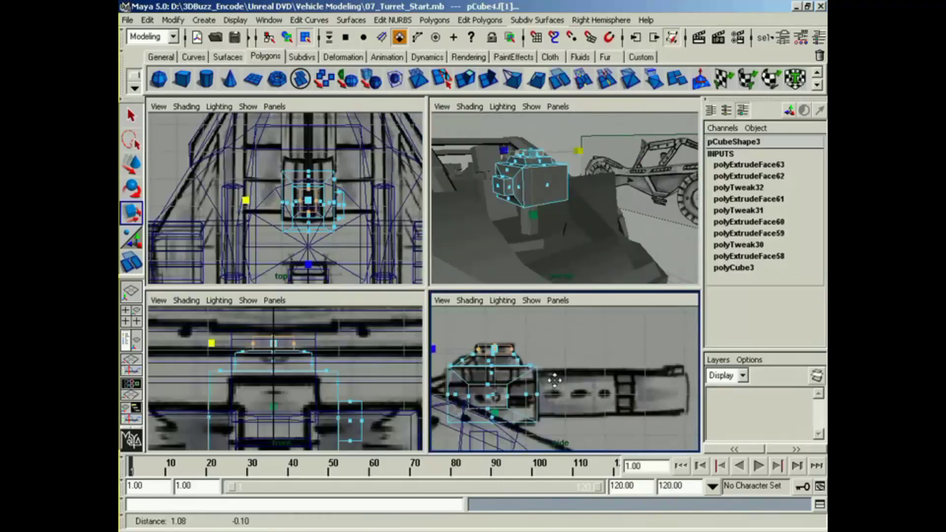
middle_click_drag(609, 396, 524, 367, "alt")
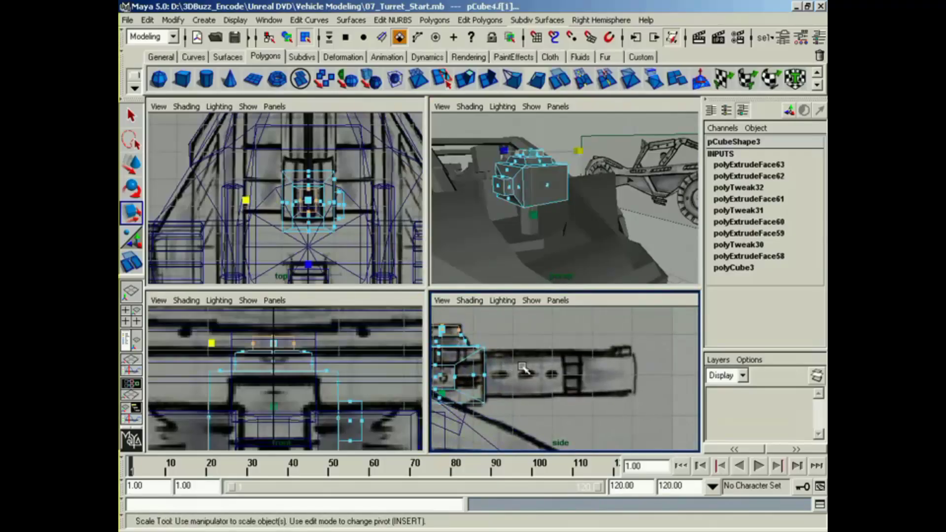
left_click(208, 82)
middle_click_drag(338, 424, 296, 372, "alt")
middle_click_drag(559, 437, 587, 345, "alt")
key("w")
left_click_drag(476, 419, 615, 323)
middle_click_drag(616, 323, 509, 416, "alt")
left_click_drag(507, 419, 560, 372)
middle_click_drag(548, 382, 641, 398, "alt")
Step: Rotate the barrel cylinder to exactly 90 degrees in X so it lies along the vehicle
key("e")
left_click_drag(540, 323, 581, 373)
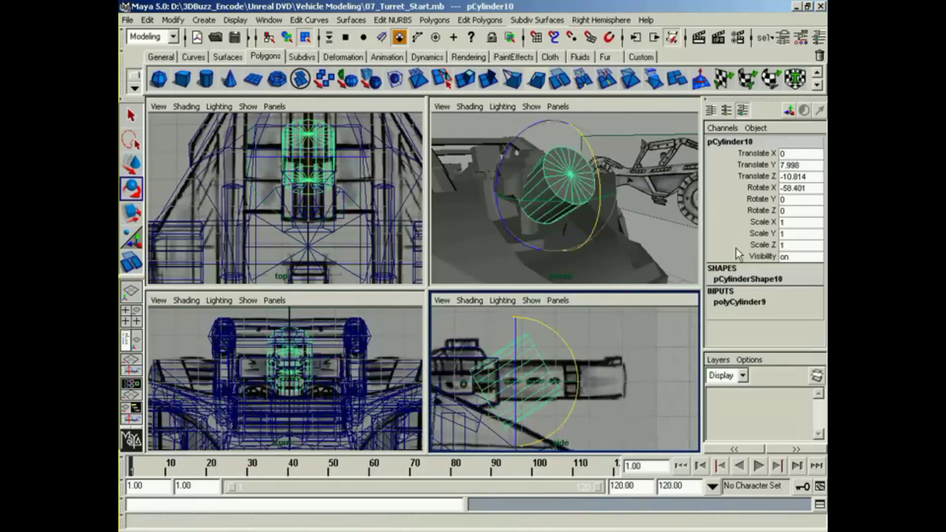
left_click(812, 188)
key("Return")
Step: Scale the barrel cylinder to 2.285 in Y and move it to Y 8.06, Z -11.806
middle_click_drag(548, 406, 534, 389, "alt")
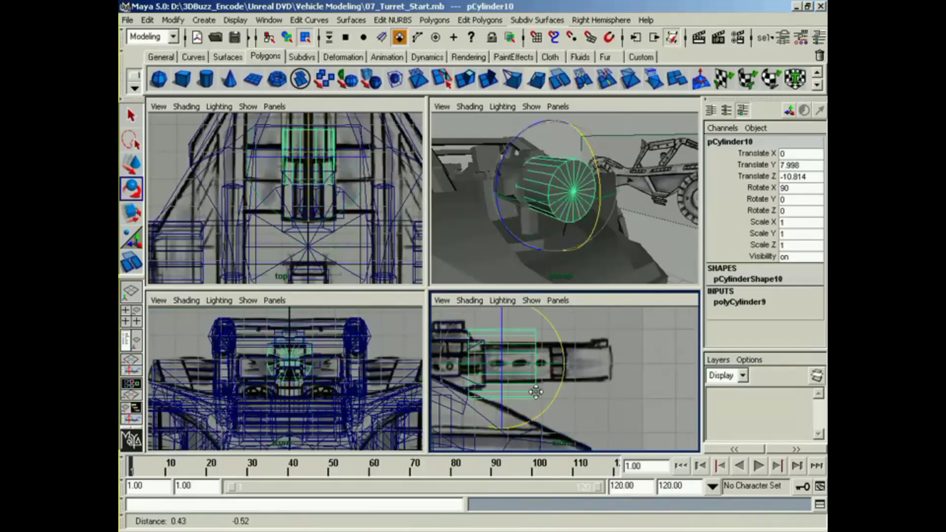
key("r")
left_click_drag(440, 364, 424, 365)
key("w")
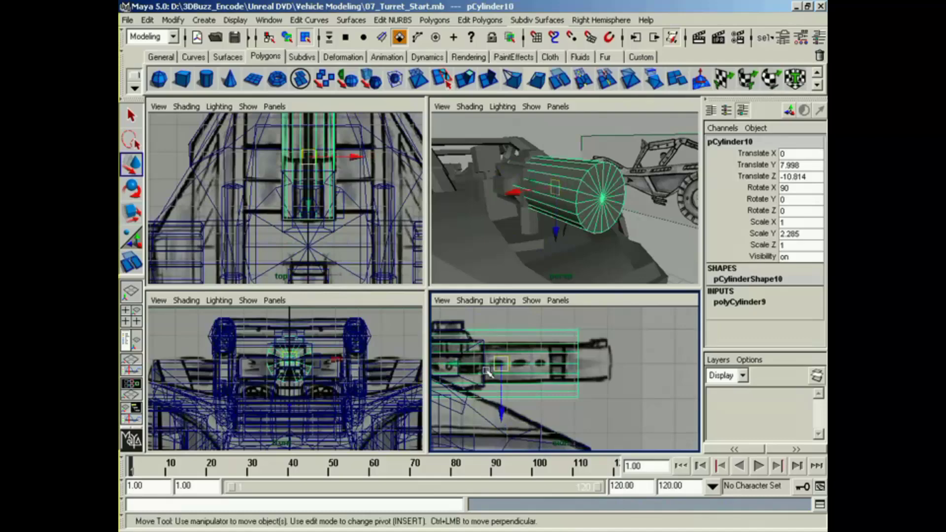
left_click(507, 372)
key("z")
left_click_drag(503, 367, 537, 366)
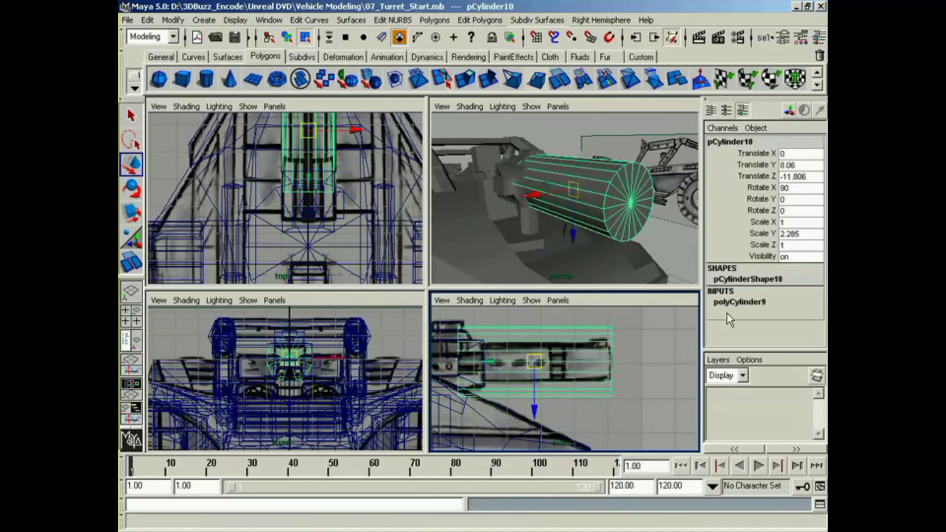
Step: Set the barrel cylinder's axis subdivisions to 6
left_click(739, 302)
left_click(821, 320)
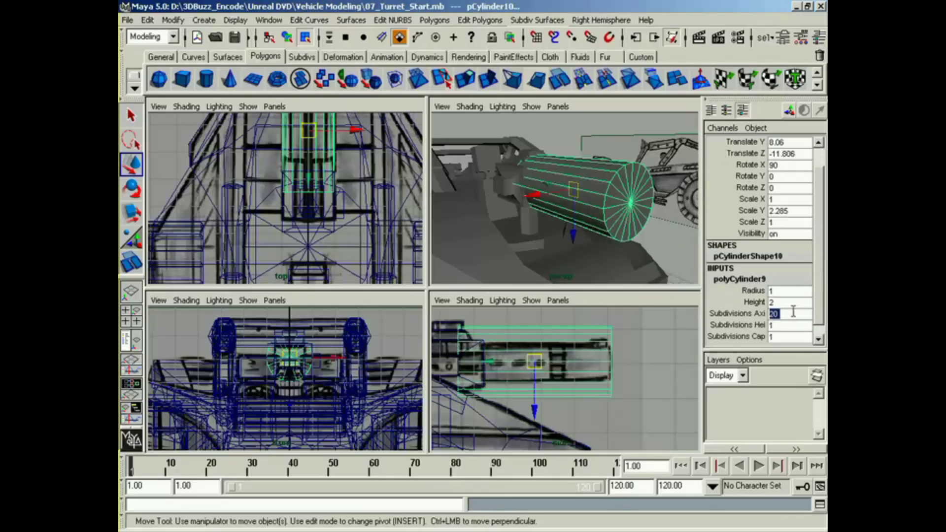
key("Return")
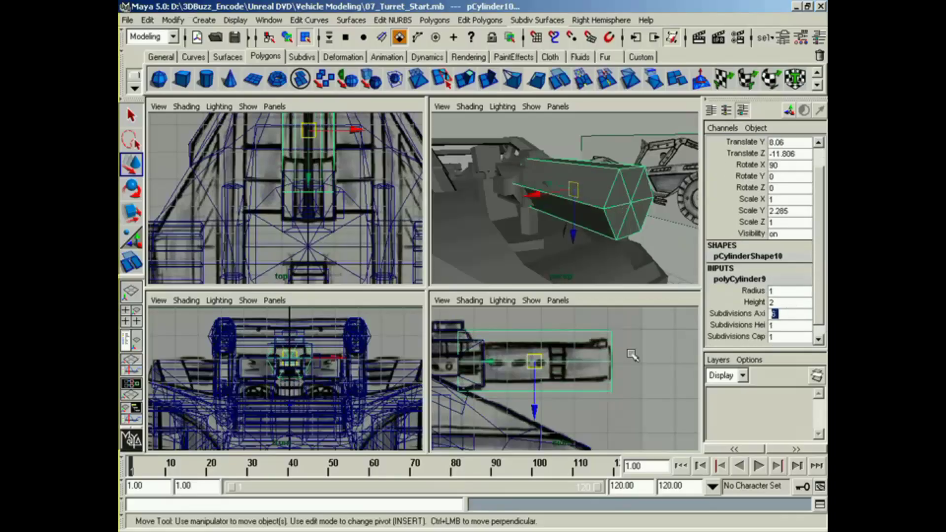
Step: Select the vertices at the barrel's outer end and scale them down to match the side reference
middle_click_drag(619, 362, 614, 373, "alt")
right_click_drag(613, 373, 571, 371, "alt")
left_click_drag(586, 432, 658, 322)
key("r")
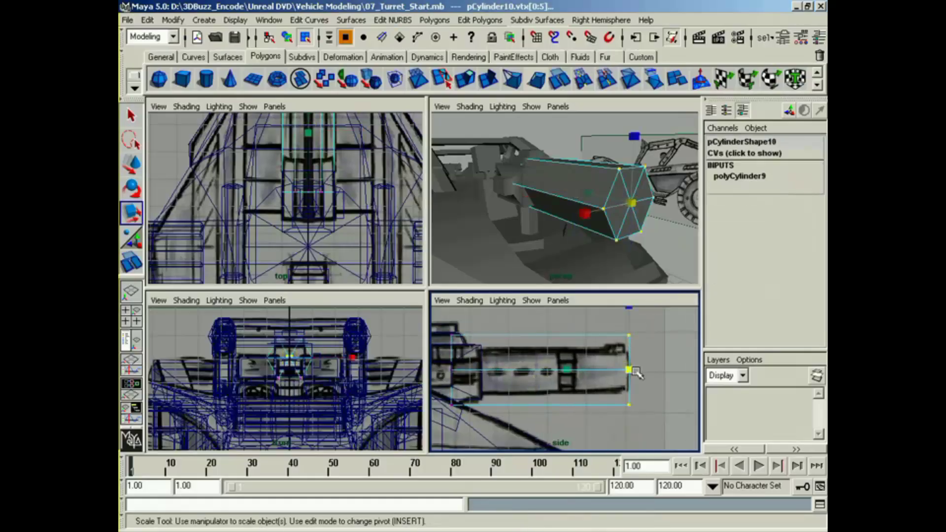
left_click_drag(630, 371, 613, 372)
Step: Scale down the barrel's vertices at the housing end and move them to about Y 8.04, Z -10.3
middle_click_drag(481, 313, 493, 309, "alt")
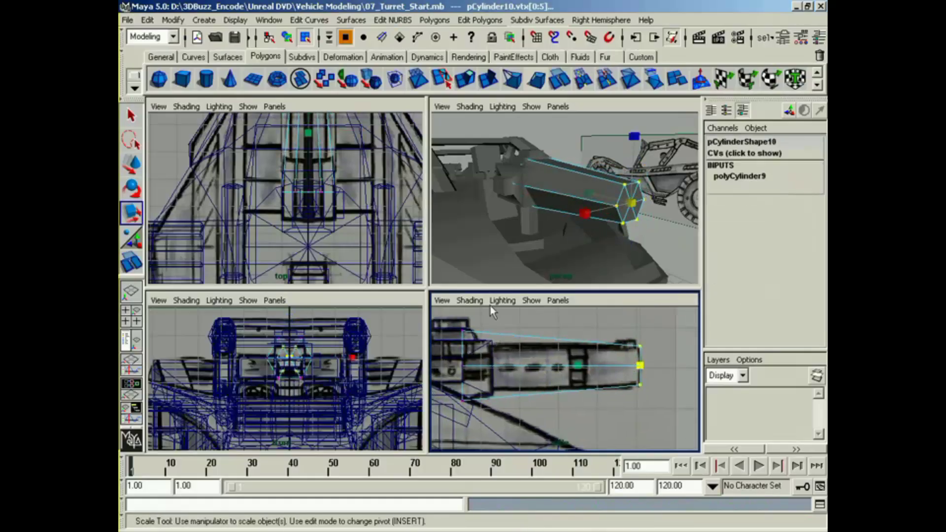
left_click_drag(464, 372, 492, 371)
key("w")
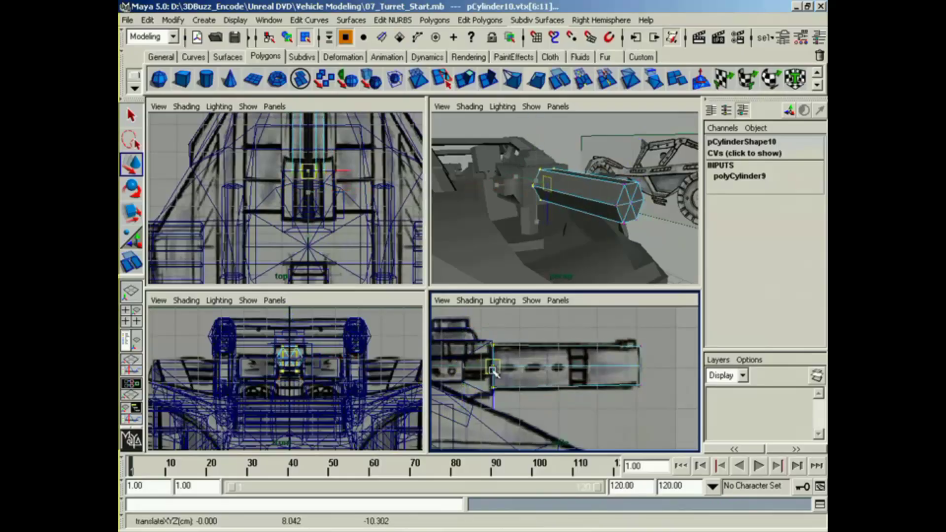
Step: Try to narrow only the barrel's housing-end vertices to about 0.514 in X
mouse_move(485, 270)
left_mouse_down("alt")
mouse_move(512, 266)
mouse_move(486, 261)
left_mouse_up("alt")
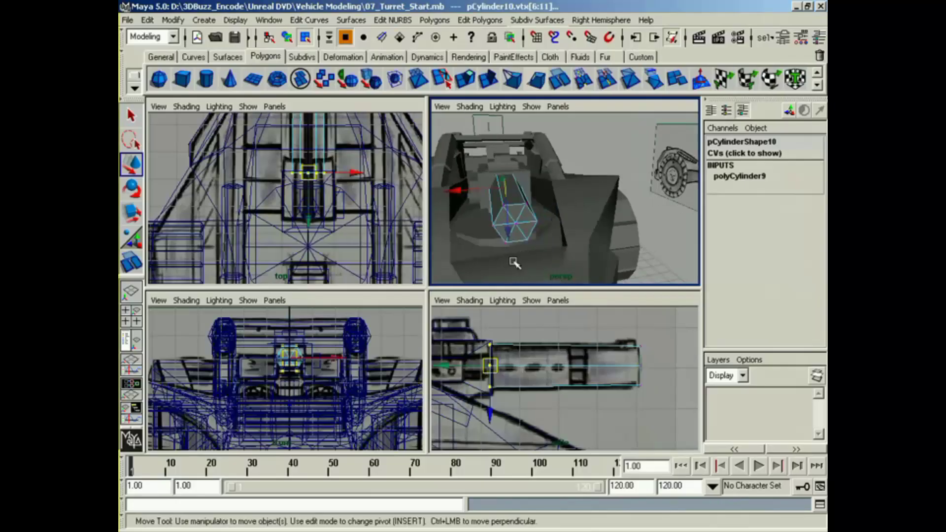
middle_click_drag(314, 361, 365, 405, "alt")
key("r")
left_click_drag(339, 362, 319, 365)
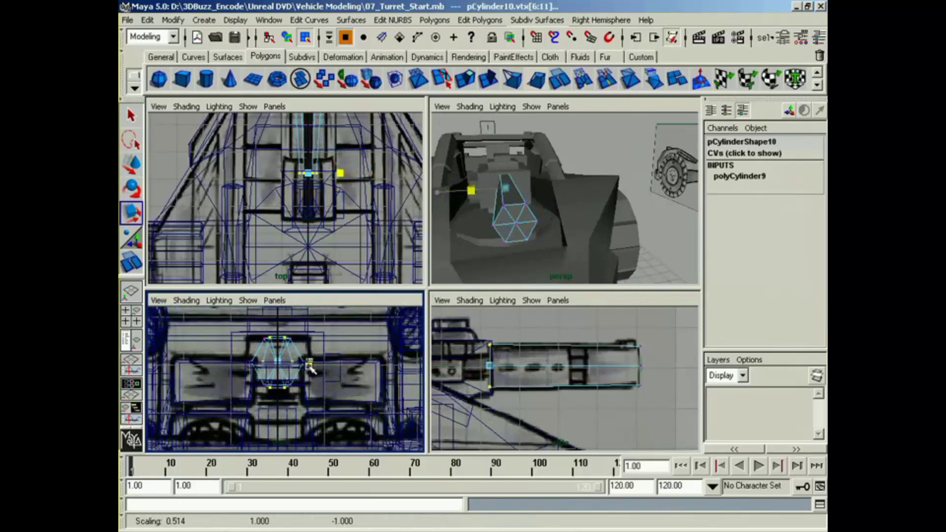
key("z")
Step: Scale all the barrel's vertices to 0.492 in X and shift them sideways off the centerline to match one barrel half
left_click_drag(470, 338, 651, 401)
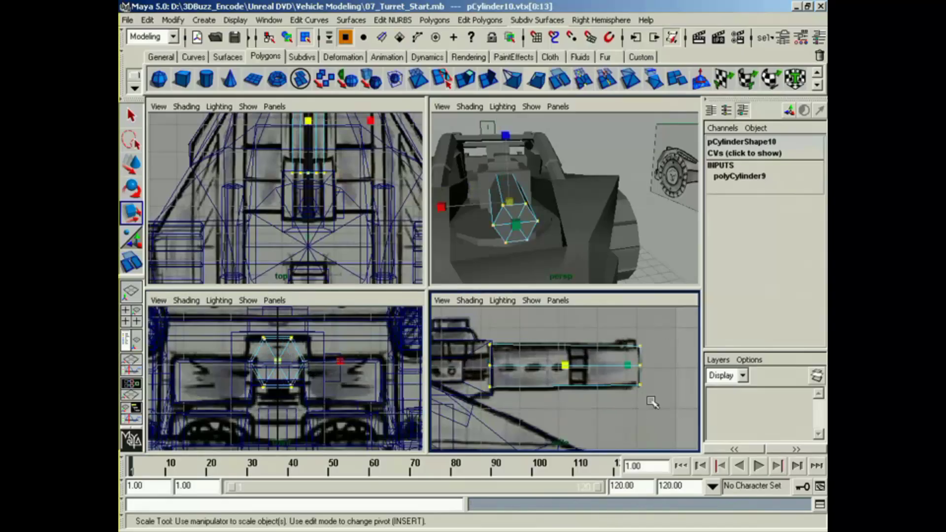
left_click_drag(340, 362, 310, 367)
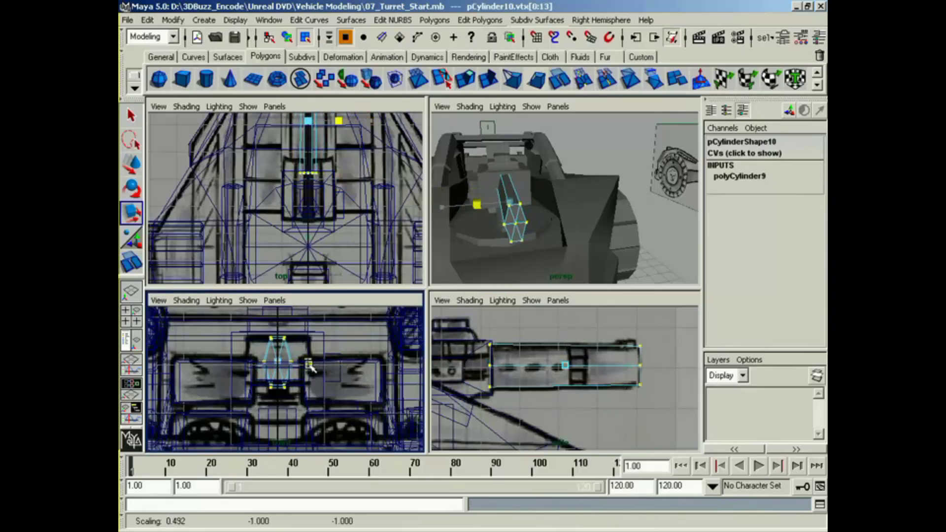
middle_click_drag(317, 173, 313, 260, "alt")
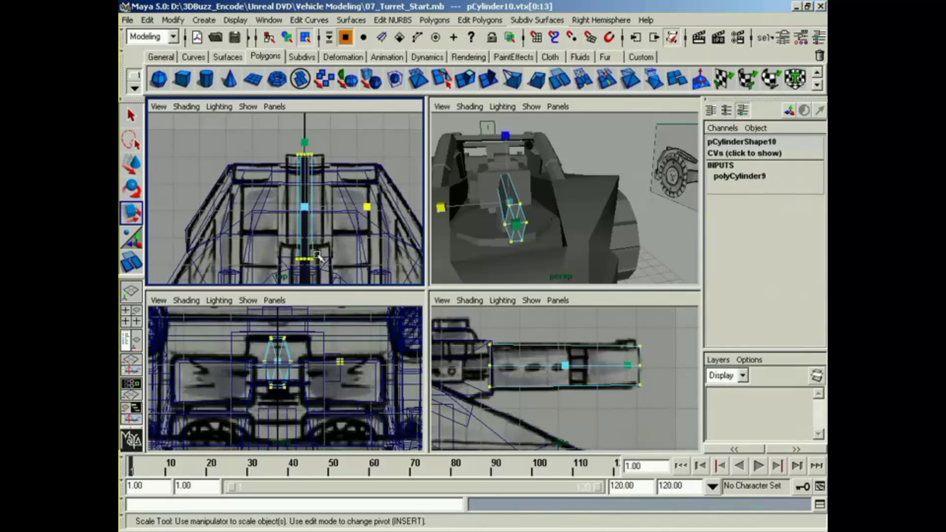
key("w")
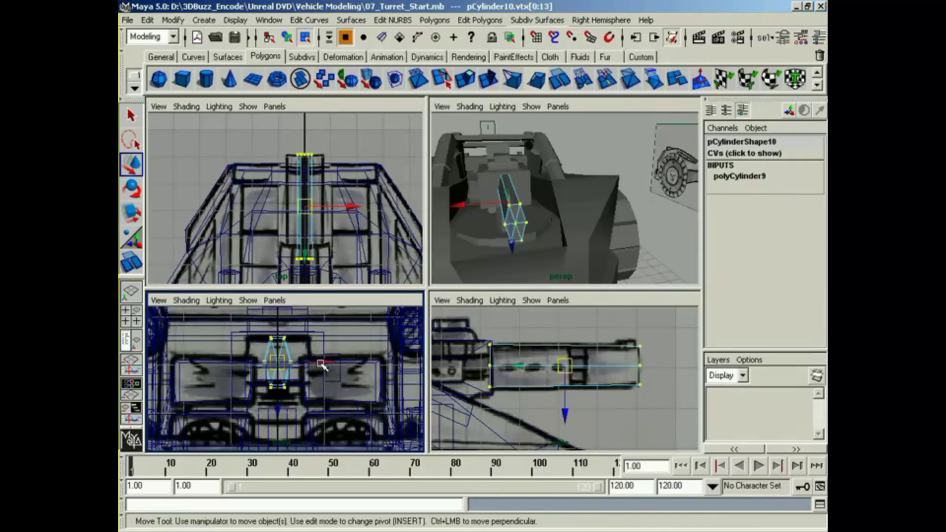
left_click_drag(351, 206, 362, 207)
Step: Widen the offset barrel's vertices to 1.094 in X
mouse_move(494, 213)
left_mouse_down("alt")
mouse_move(515, 221)
mouse_move(578, 209)
mouse_move(575, 220)
mouse_move(476, 210)
left_mouse_up("alt")
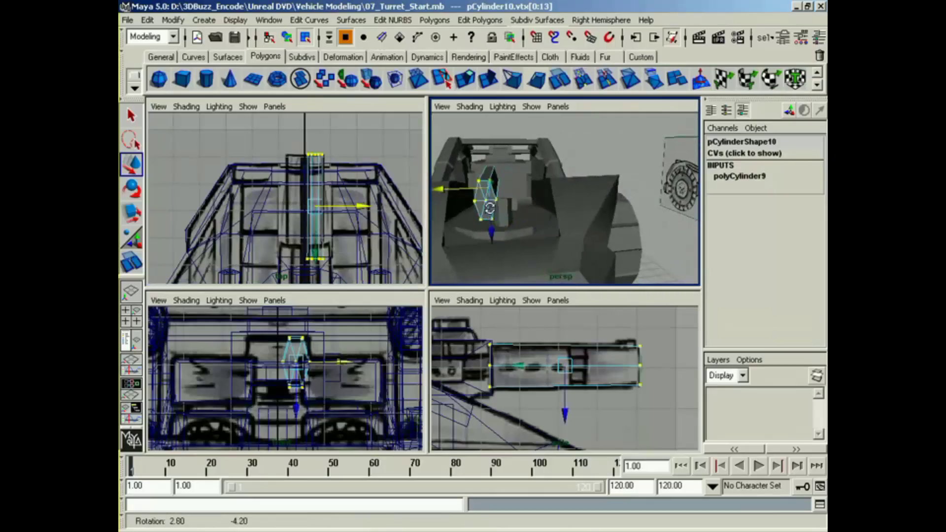
key("r")
middle_click_drag(476, 211, 493, 213, "alt")
left_click_drag(437, 191, 434, 190)
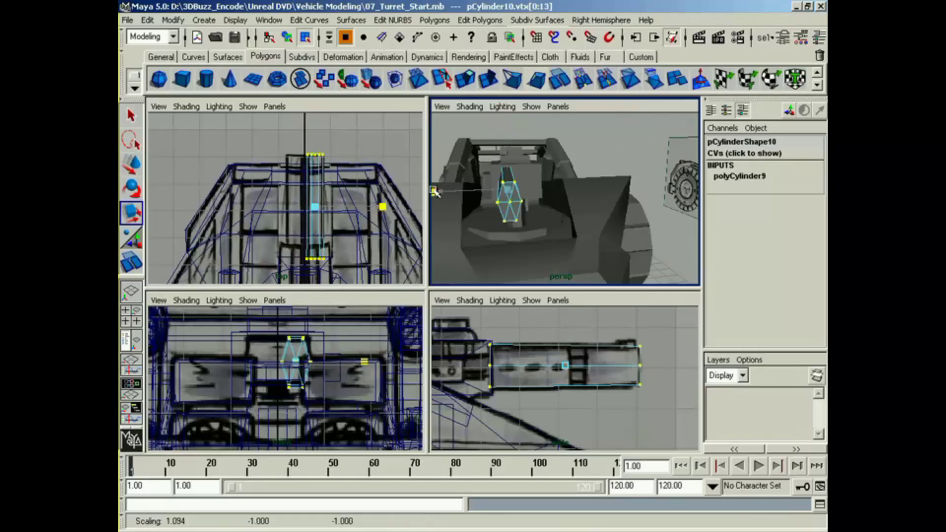
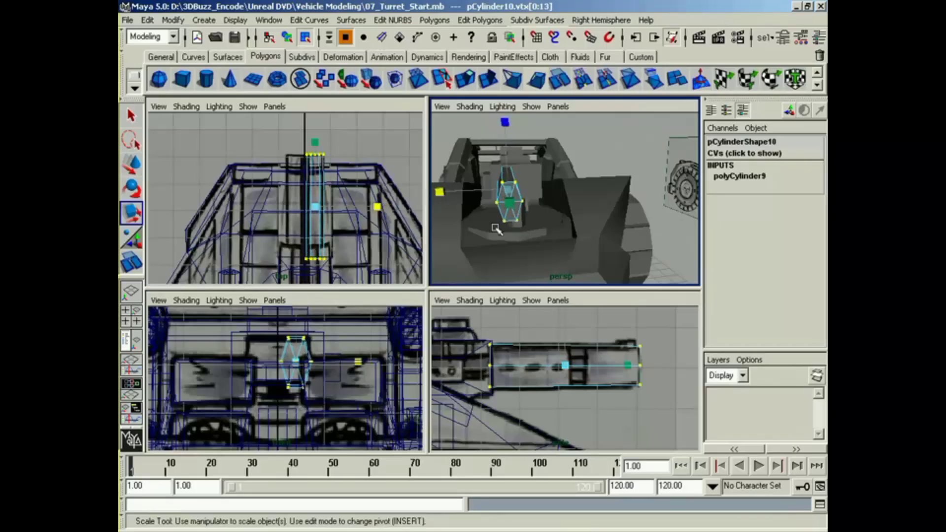
Step: Extrude the barrel's top face, shorten the new face along the barrel's length, and shift it toward the muzzle to match the blueprint
left_click_drag(567, 229, 593, 240, "alt")
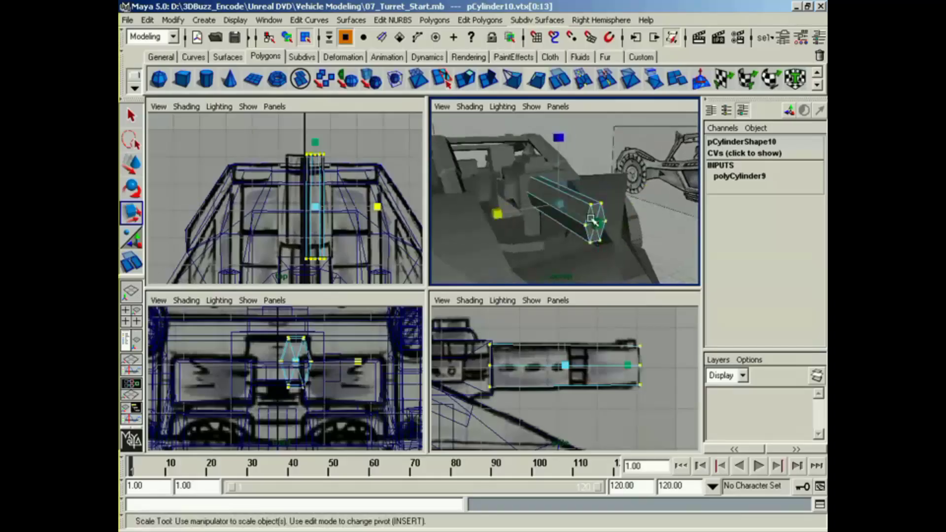
right_click_drag(593, 217, 595, 248)
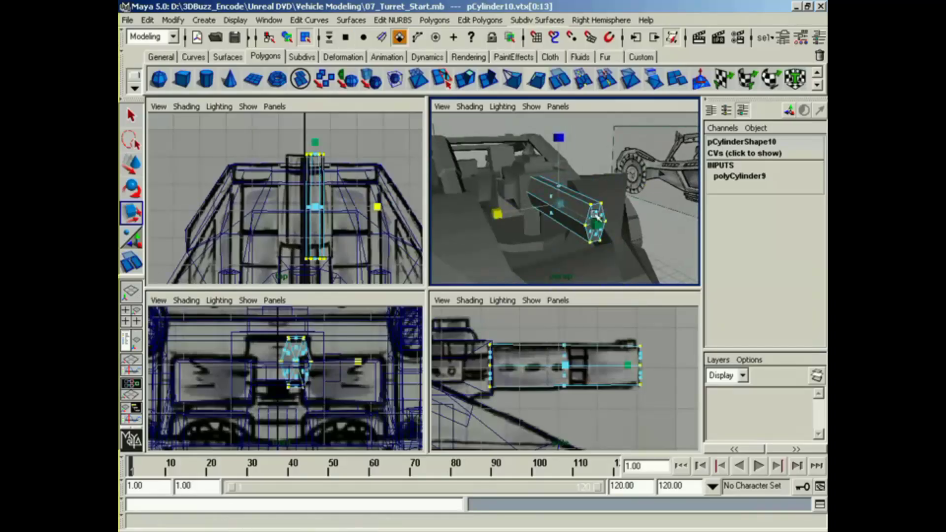
left_click(567, 191)
left_click_drag(566, 207, 537, 198, "alt")
left_click(465, 78)
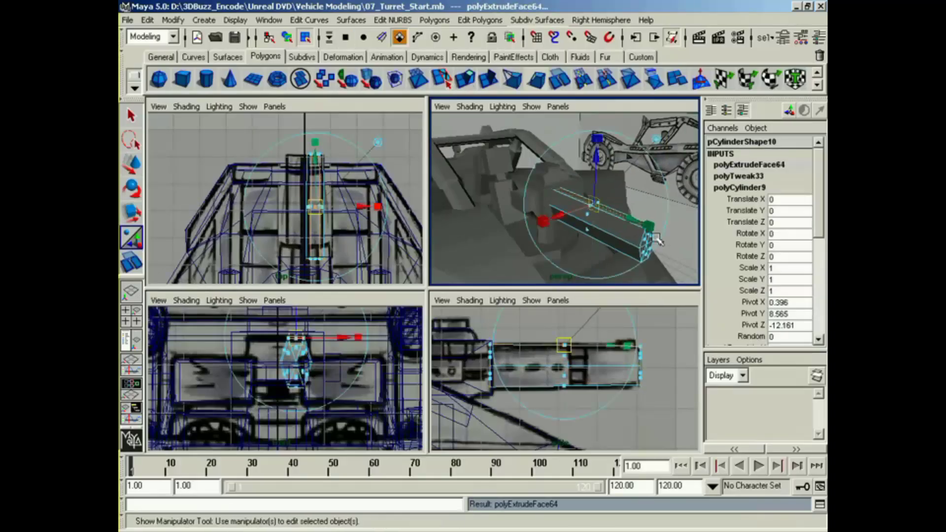
left_click_drag(649, 227, 604, 213)
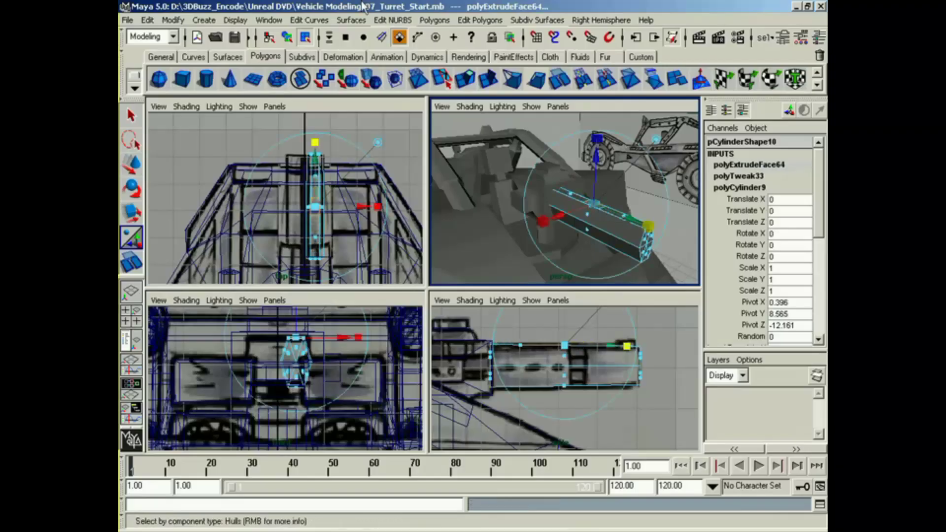
left_click(434, 21)
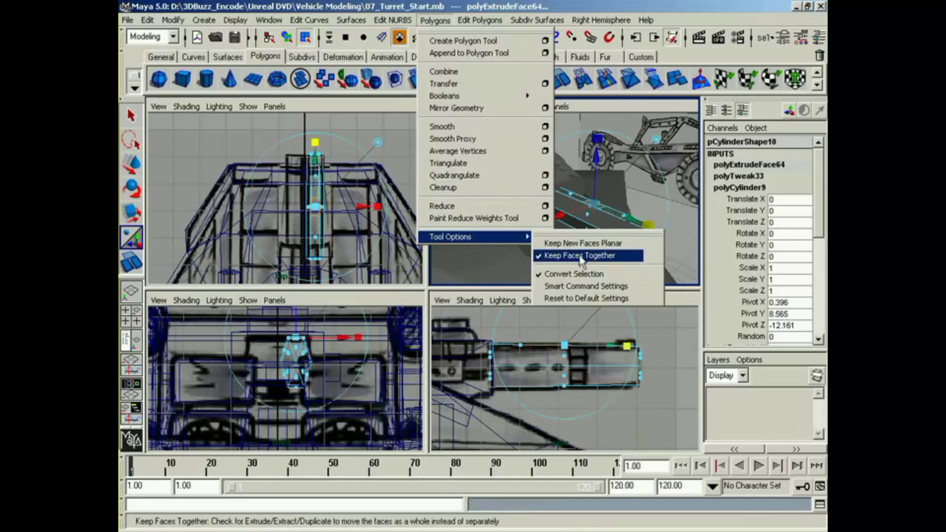
left_click(556, 2)
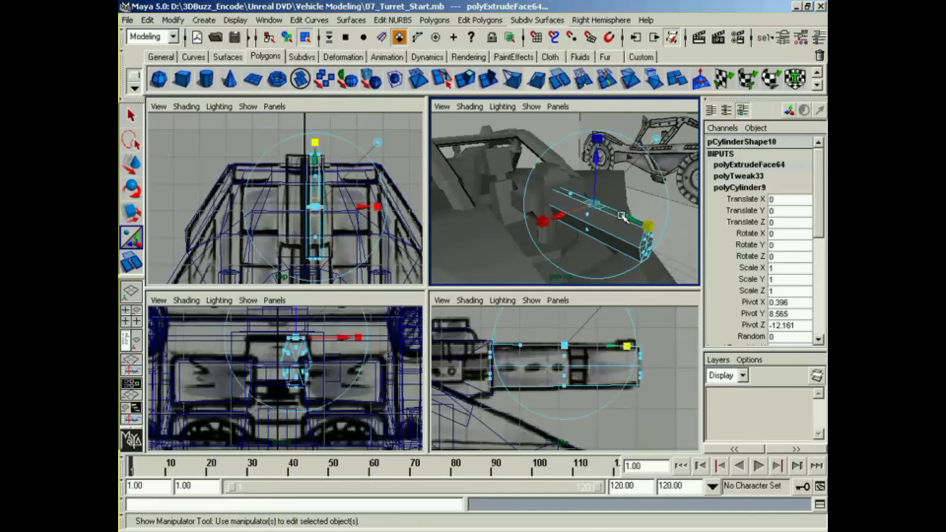
left_click_drag(622, 217, 673, 250)
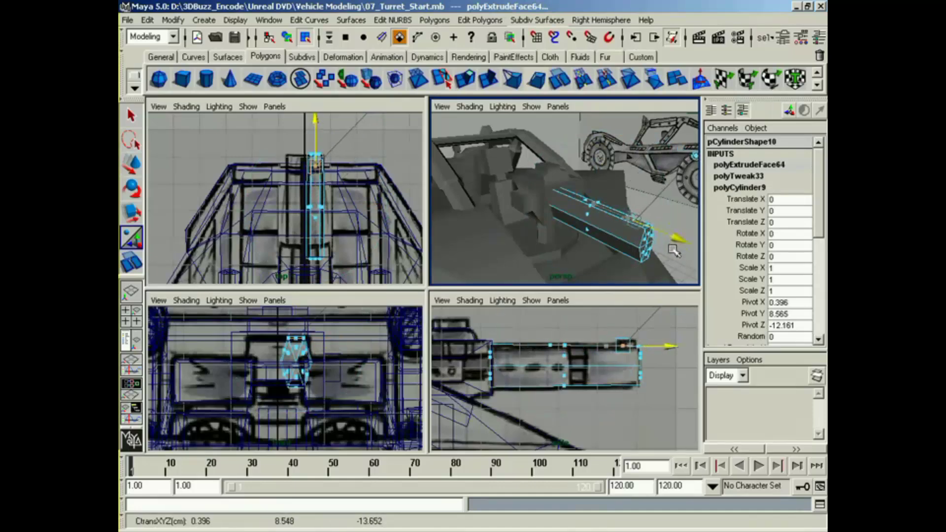
Step: Extrude the small top face near the muzzle upward into a raised block following the side blueprint
middle_click_drag(629, 412, 595, 395, "alt")
right_click_drag(595, 395, 644, 445, "alt")
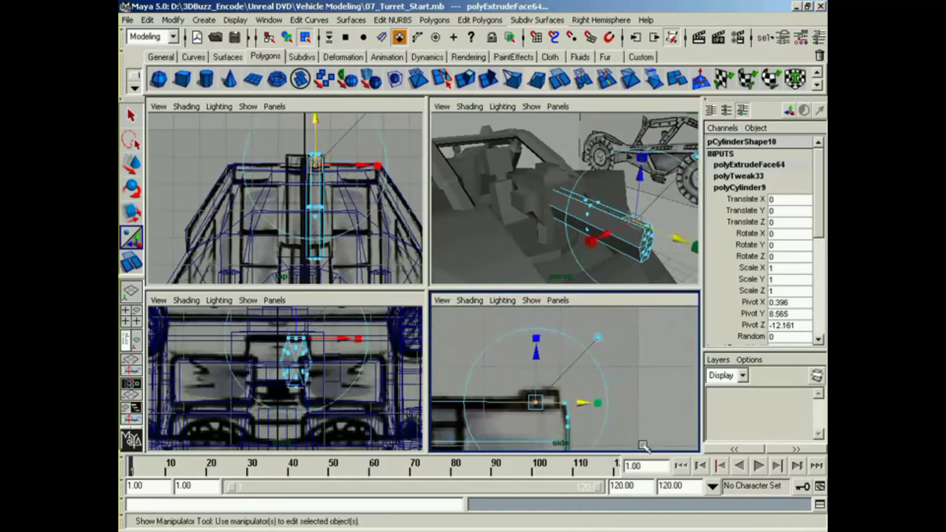
key("g")
left_click_drag(535, 402, 535, 390)
Step: Slope the raised block's rear by adjusting its top vertices, and narrow its top to about 0.73 of its width
right_click(535, 389)
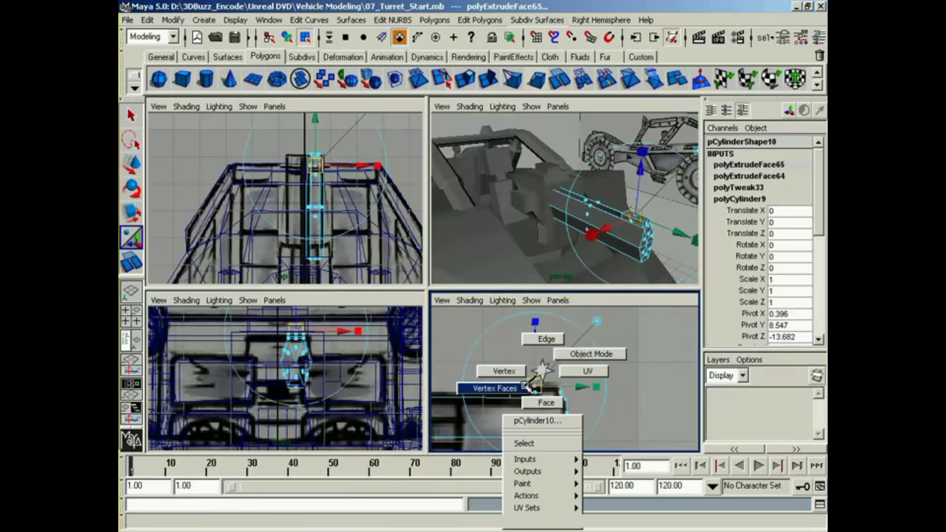
key("t")
key("w")
left_click_drag(478, 365, 507, 387)
left_click_drag(556, 266, 503, 264, "alt")
right_click_drag(504, 264, 581, 244, "alt")
left_click(563, 225, "shift")
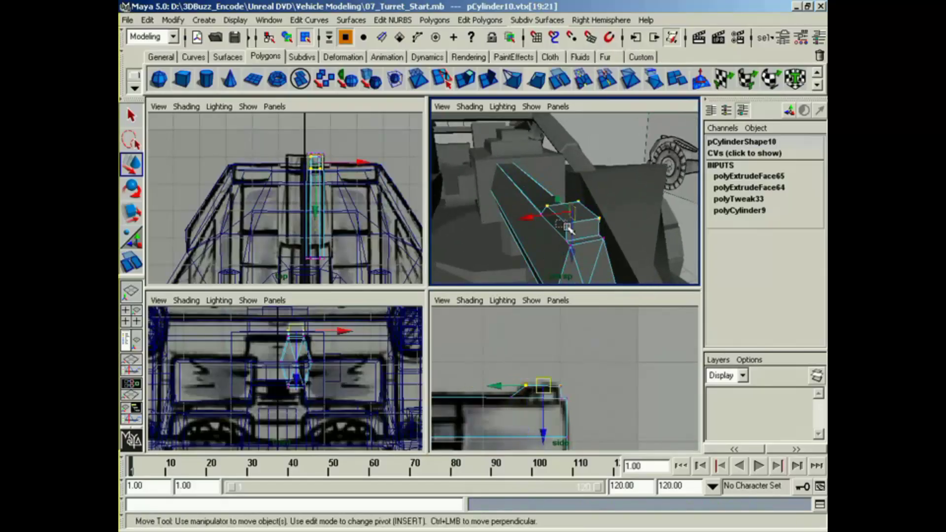
key("r")
left_click_drag(510, 224, 537, 222)
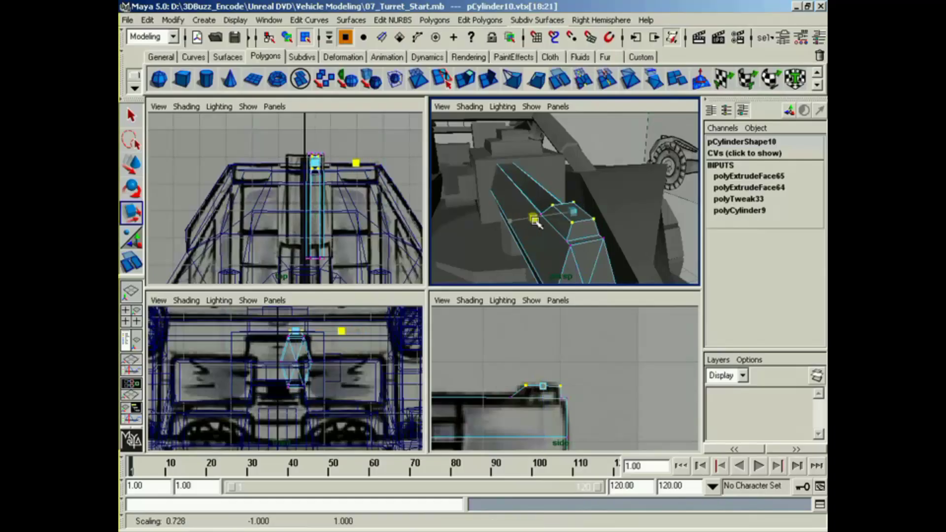
Step: Try to duplicate the whole barrel and shift the copy sideways in the top view, and undo the duplication
left_click_drag(596, 254, 511, 257, "alt")
right_click_drag(543, 212, 550, 284)
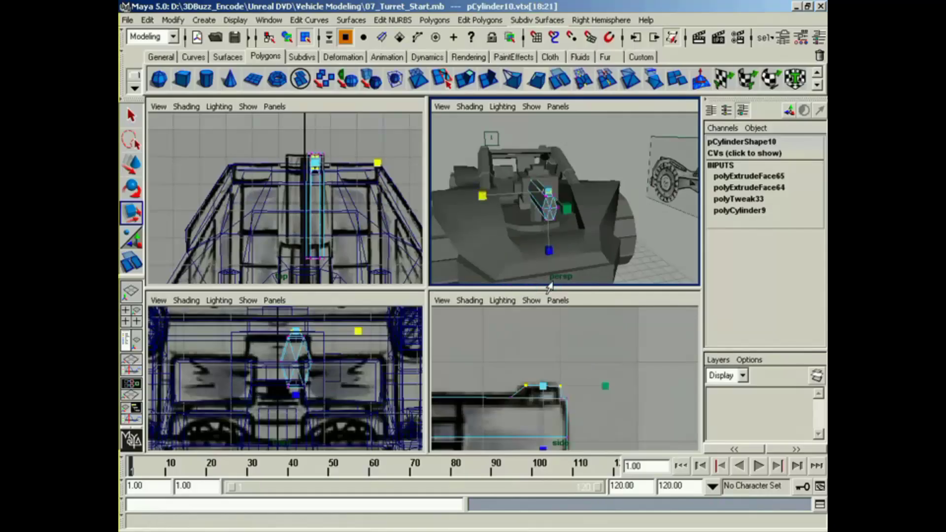
left_click_drag(562, 279, 602, 277, "alt")
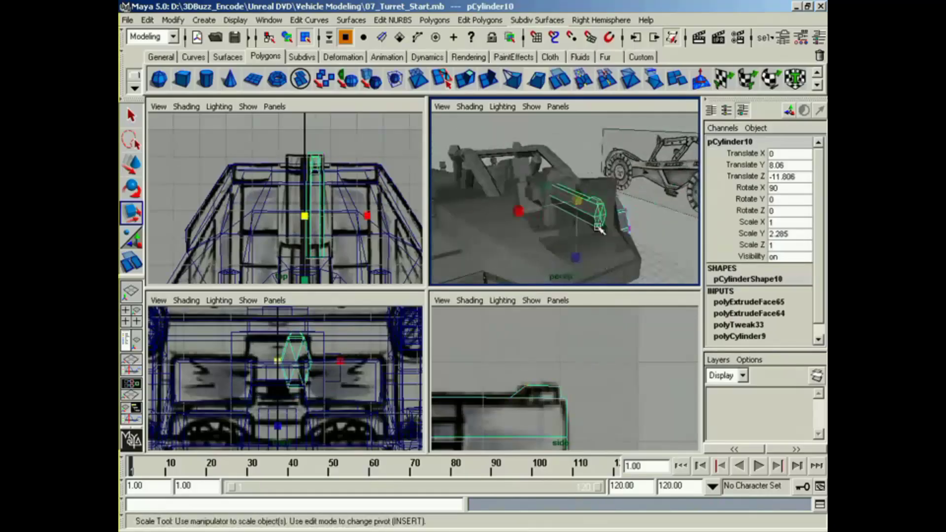
right_click_drag(598, 223, 593, 300)
left_click_drag(610, 261, 591, 264, "alt")
right_click_drag(559, 212, 528, 209)
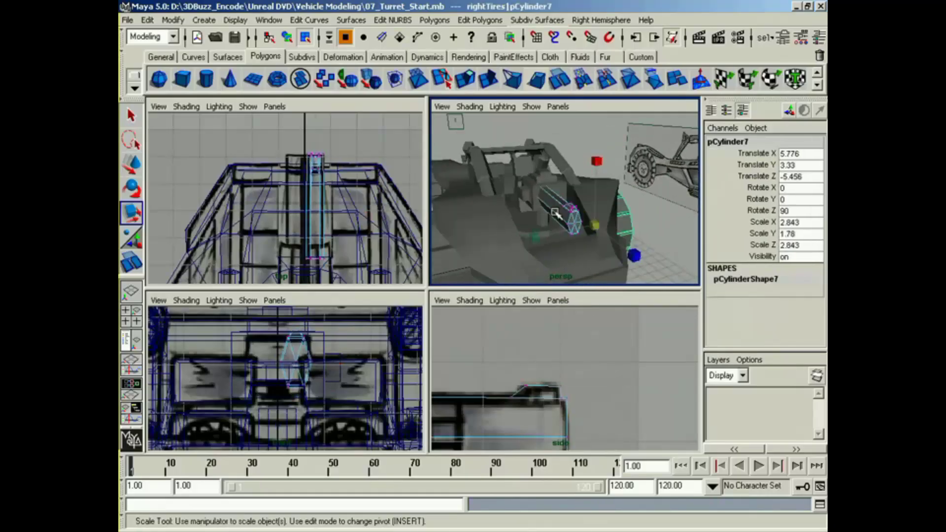
left_click_drag(523, 205, 544, 233, "alt")
left_click(287, 38)
left_click(492, 239)
mouse_move(491, 249)
left_mouse_down("alt")
mouse_move(479, 233)
mouse_move(487, 240)
left_mouse_up("alt")
mouse_move(365, 251)
middle_mouse_down("alt")
mouse_move(369, 225)
mouse_move(358, 237)
middle_mouse_up("alt")
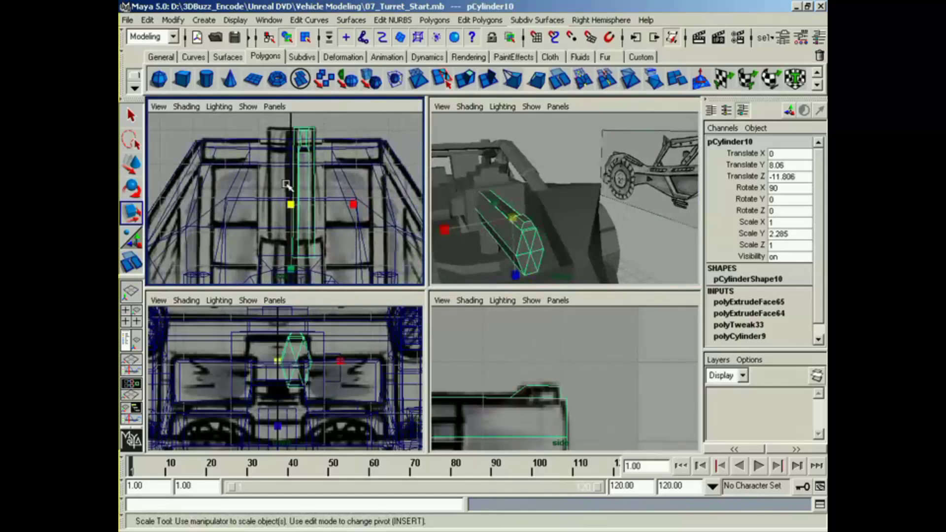
key("ctrl+d")
key("w")
left_click_drag(347, 204, 322, 205)
mouse_move(520, 261)
left_mouse_down("alt")
mouse_move(490, 258)
mouse_move(517, 254)
left_mouse_up("alt")
key("ctrl+z")
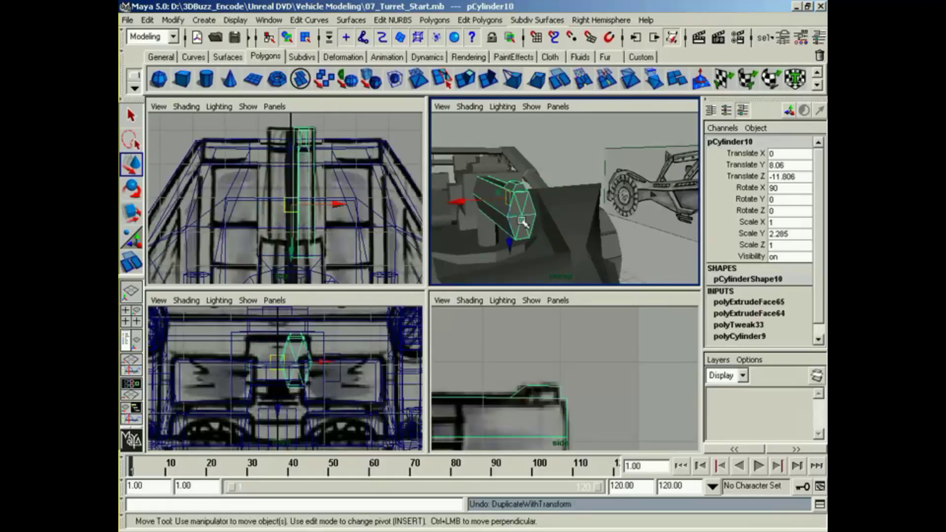
Step: Extrude the faces at the barrel's muzzle end a short distance forward and taper them slightly
right_click_drag(523, 221, 485, 218)
middle_click_drag(587, 415, 579, 360, "alt")
left_click_drag(585, 341, 533, 411)
left_click_drag(528, 257, 581, 249, "alt")
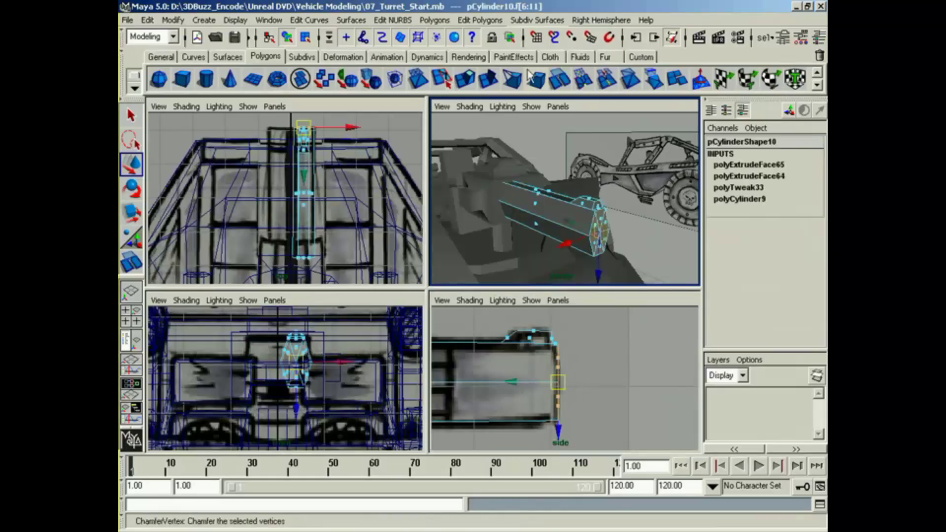
left_click(466, 80)
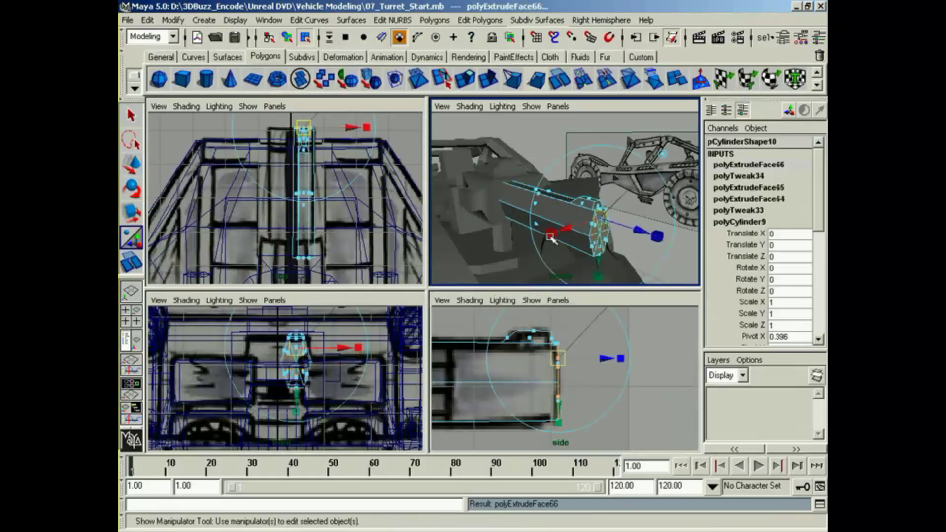
left_click_drag(601, 218, 602, 239)
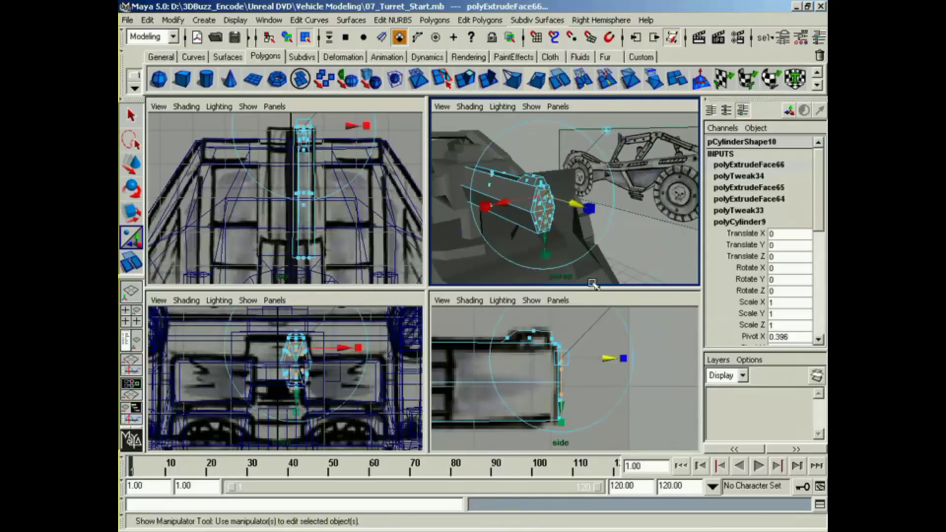
middle_click_drag(586, 395, 581, 395, "alt")
Step: Extrude the muzzle faces again and scale them inward as a rim, and extrude them back into the barrel to hollow it
key("g")
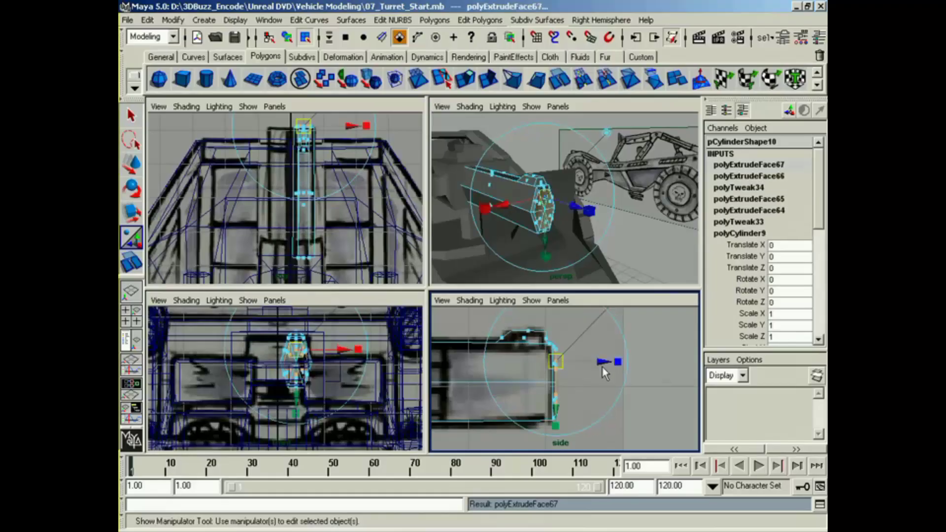
left_click(614, 361)
left_click_drag(557, 362, 537, 369)
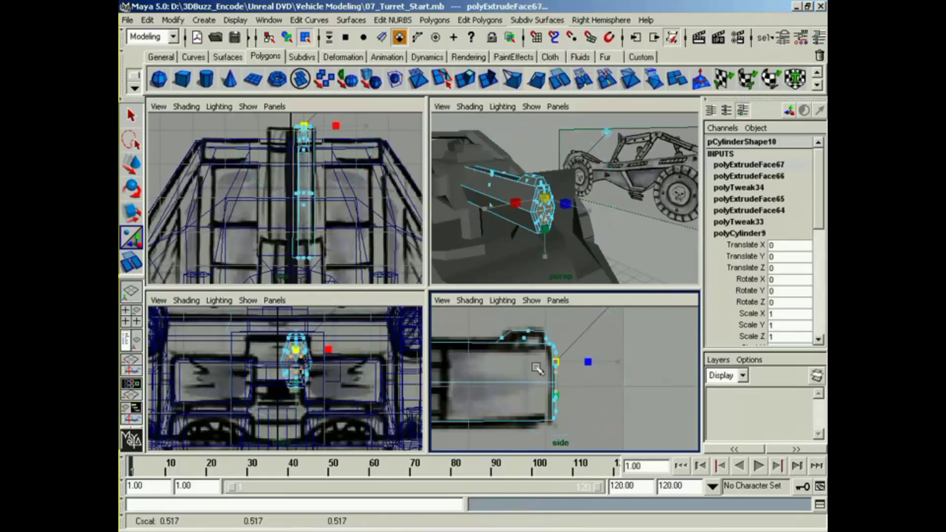
left_click_drag(600, 364, 471, 388)
key("g")
middle_click_drag(508, 397, 549, 399, "alt")
left_click_drag(571, 228, 562, 231, "alt")
right_click_drag(479, 190, 481, 260)
Step: Duplicate the finished barrel as a whole object and place the copy beside it at Translate X -0.742
left_click(559, 268)
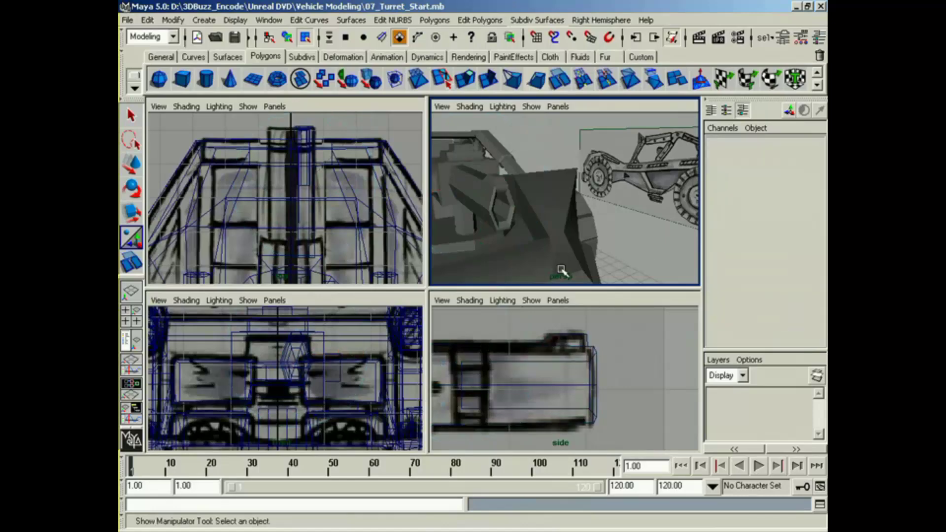
mouse_move(560, 268)
left_mouse_down("alt")
mouse_move(536, 268)
mouse_move(562, 268)
mouse_move(566, 254)
left_mouse_up("alt")
left_click(531, 210)
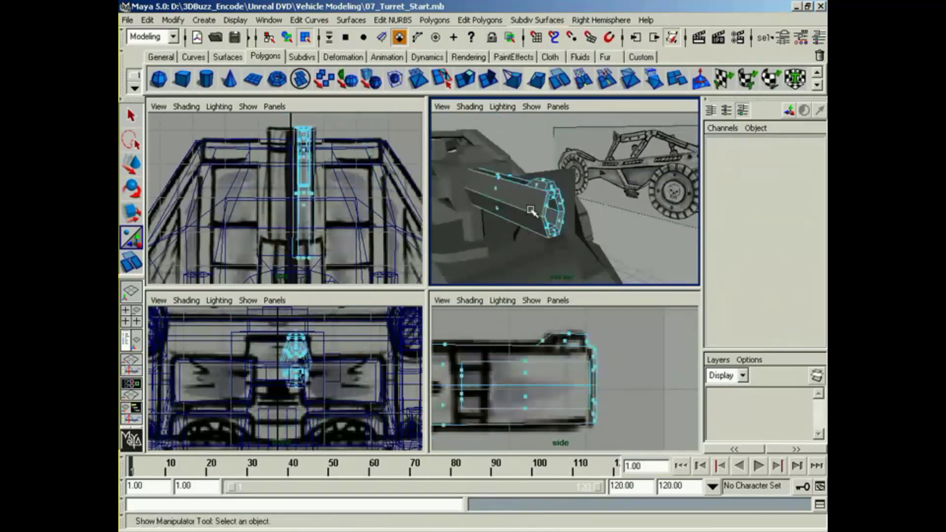
left_click(294, 39)
left_click(521, 214)
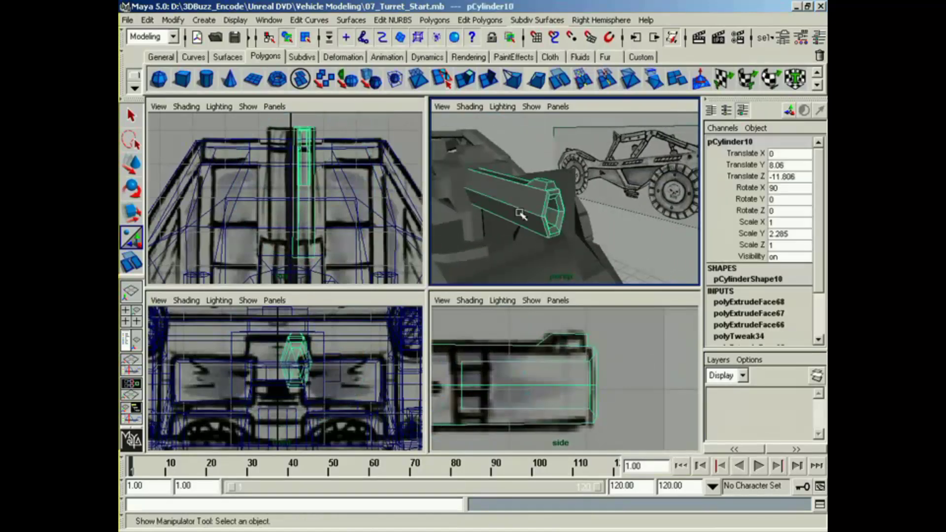
key("ctrl+d")
key("w")
left_click_drag(329, 207, 309, 207)
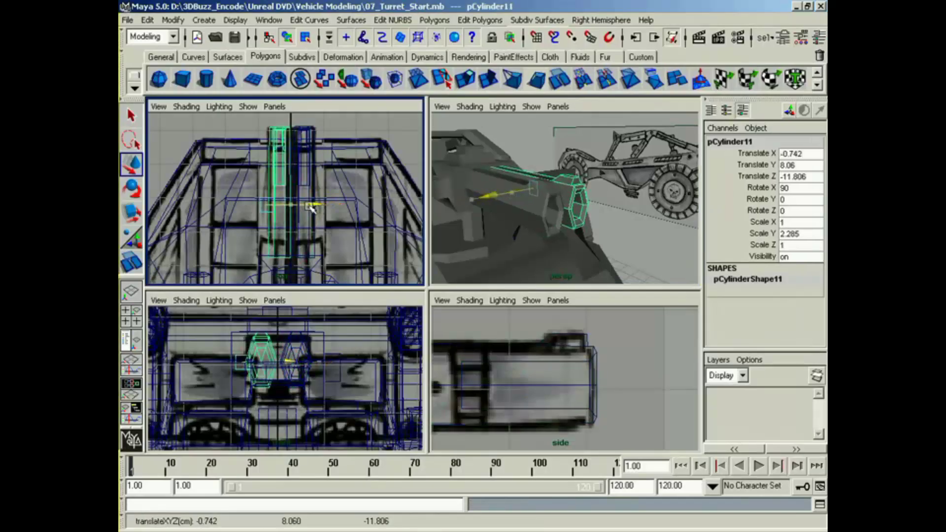
Step: Examine the twin barrels and turret block against the blueprints in the perspective, top, front and side views
left_click(614, 273)
left_click_drag(614, 272, 599, 276, "alt")
right_click_drag(598, 277, 522, 268, "alt")
left_click_drag(518, 266, 658, 287, "alt")
middle_click_drag(515, 404, 659, 376, "alt")
middle_click_drag(516, 384, 660, 379, "alt")
right_click_drag(660, 380, 540, 389, "alt")
middle_click_drag(539, 390, 645, 382, "alt")
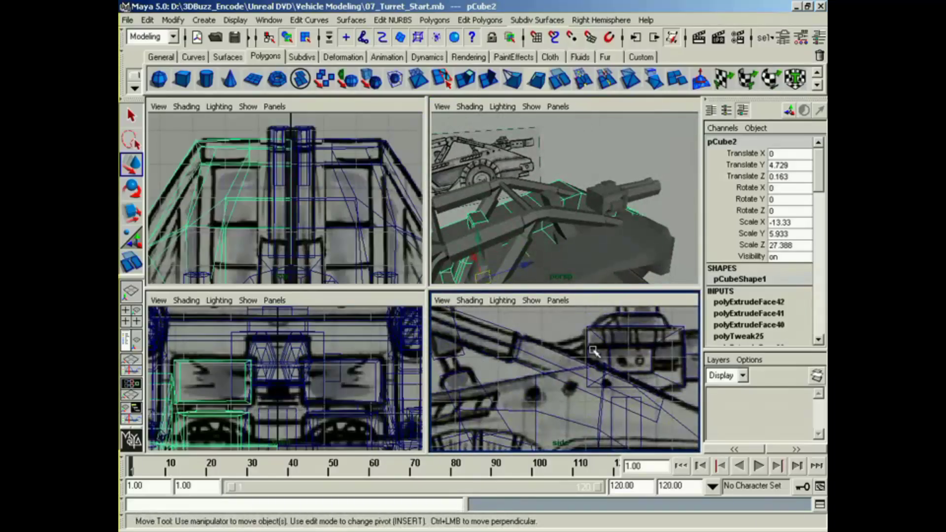
middle_click_drag(341, 246, 338, 122, "alt")
middle_click_drag(322, 345, 325, 321, "alt")
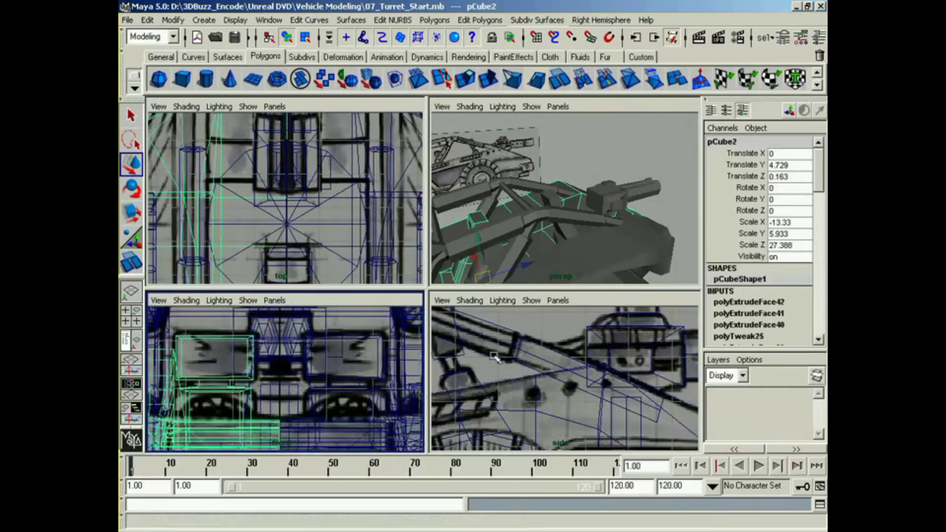
middle_click_drag(561, 379, 561, 378, "alt")
right_click_drag(552, 239, 610, 241, "alt")
Step: Start the Split Polygon tool on the turret block and enable its Snap To Edge option
left_click(547, 204)
right_click_drag(557, 218, 559, 250)
left_click_drag(542, 237, 616, 238, "alt")
middle_click_drag(616, 238, 583, 225, "alt")
right_click_drag(583, 225, 633, 235, "alt")
middle_click_drag(633, 235, 625, 223, "alt")
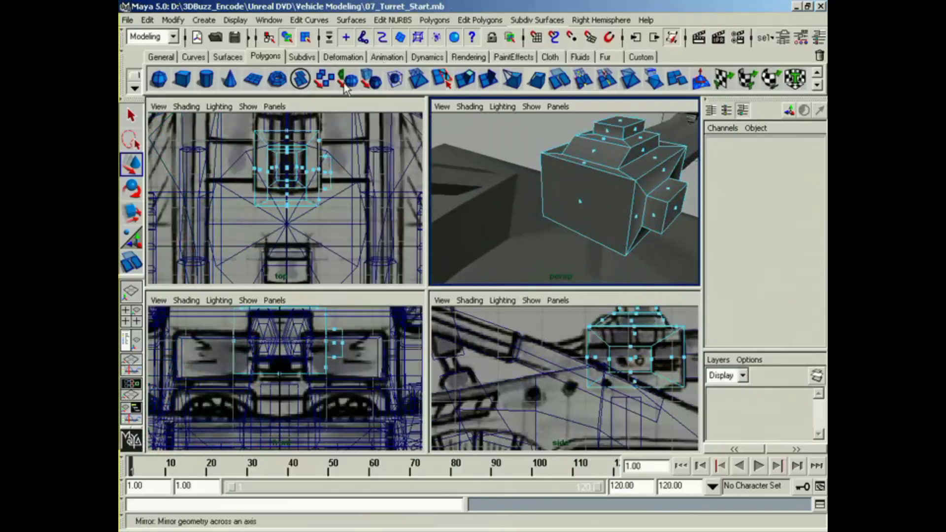
left_click(445, 83)
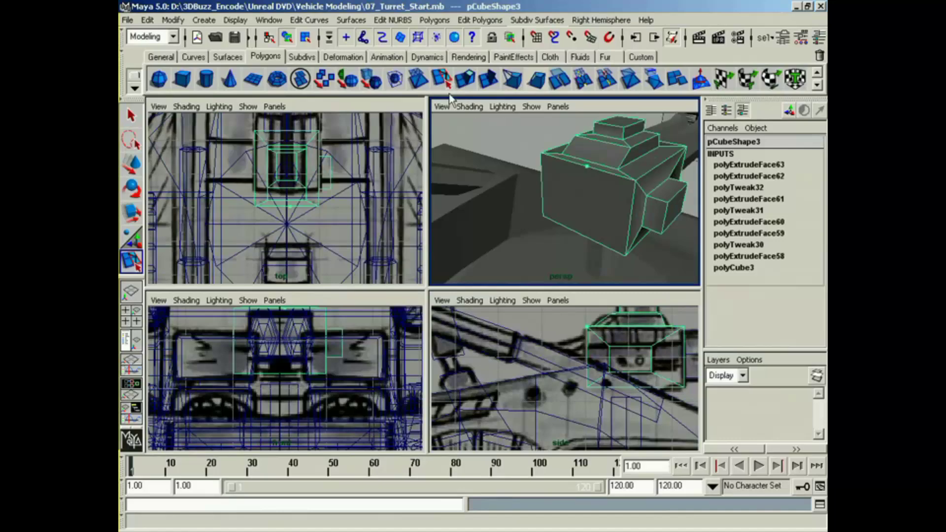
double_click(442, 80)
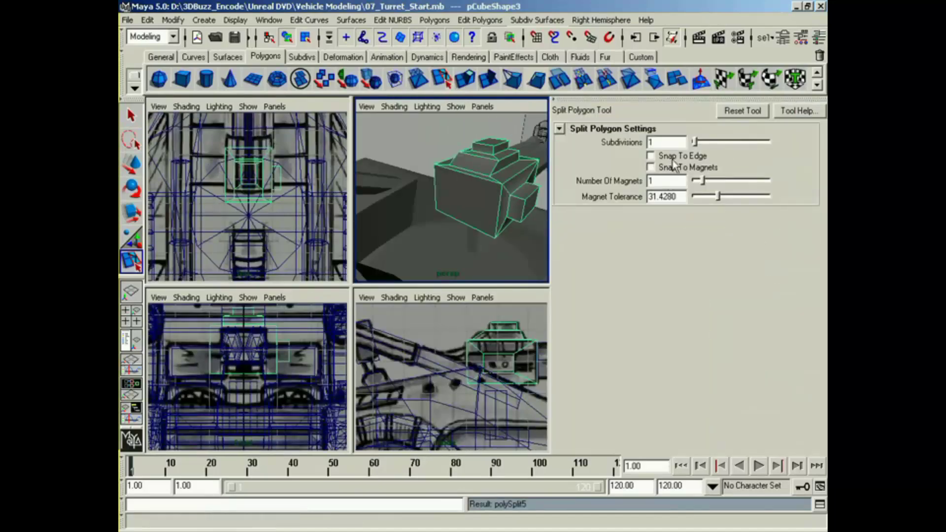
left_click(673, 158)
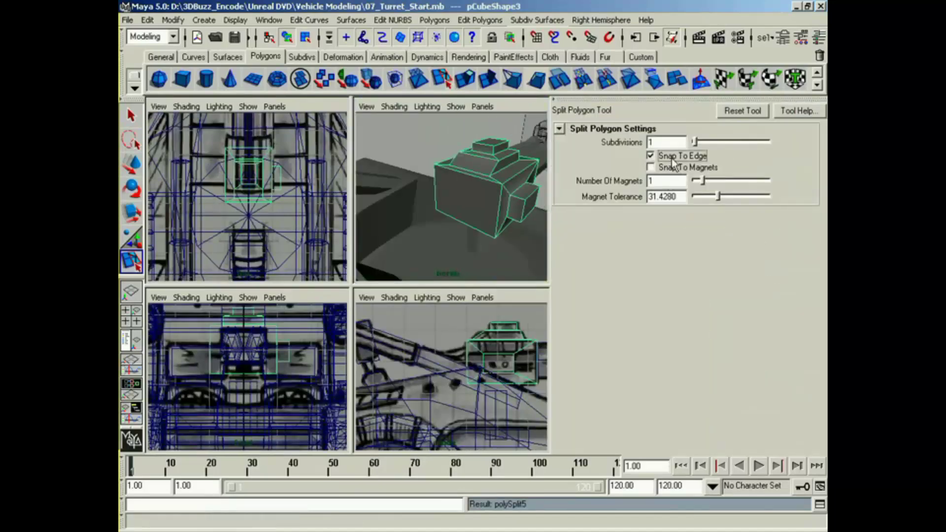
Step: Split the turret block's rear face vertically near its middle, from the upper edge to the lower edge
left_click(472, 181)
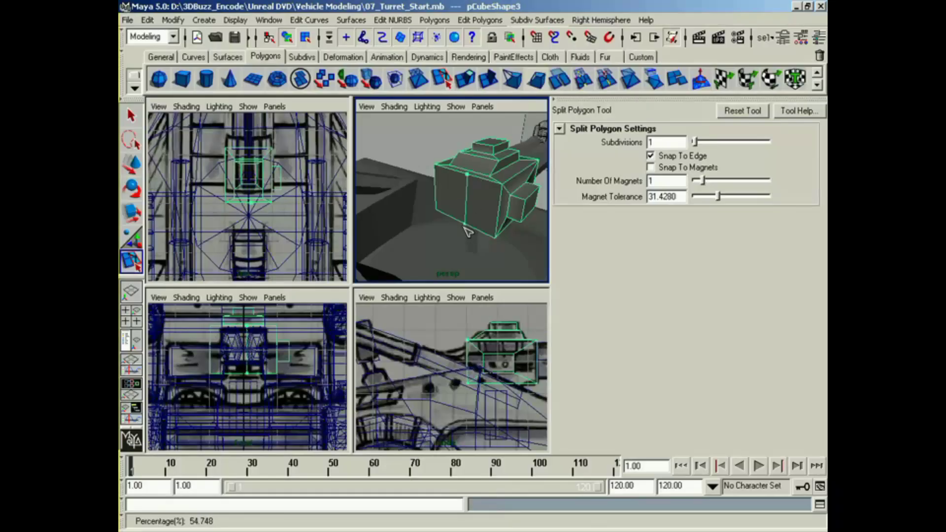
middle_click_drag(465, 227, 456, 220, "alt")
left_click_drag(456, 220, 431, 189, "alt")
key("f")
key("w")
right_click_drag(431, 190, 459, 228, "alt")
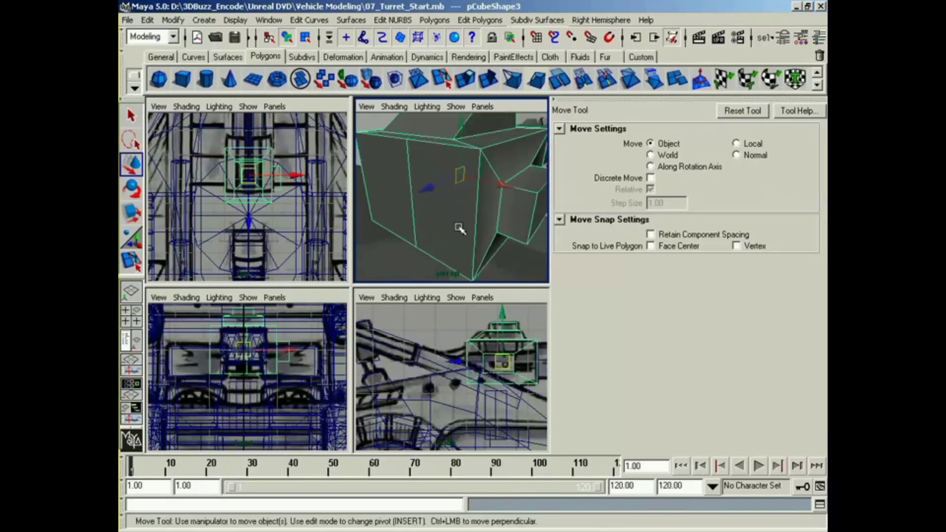
Step: Select both halves of the turret block's split rear face and disable the Keep Faces Together option
right_click_drag(453, 181, 455, 212)
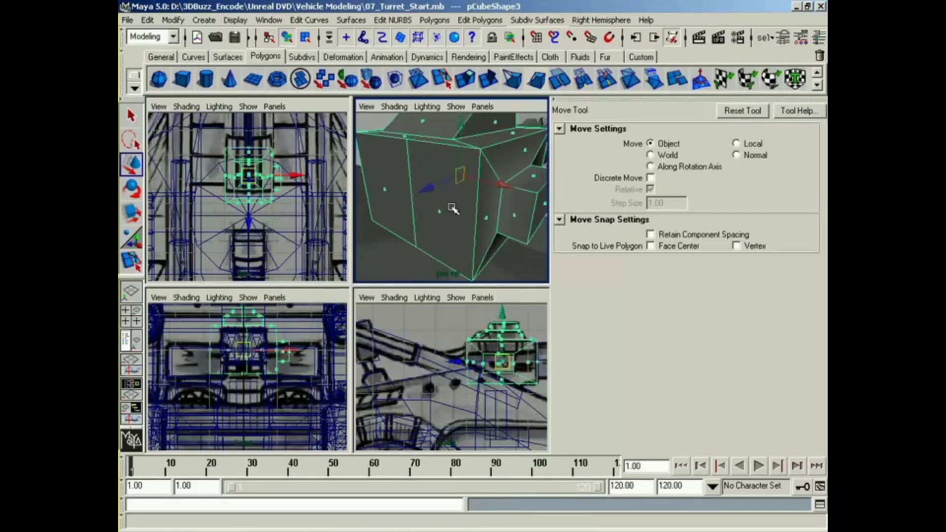
left_click(448, 202)
right_click_drag(449, 183, 449, 213)
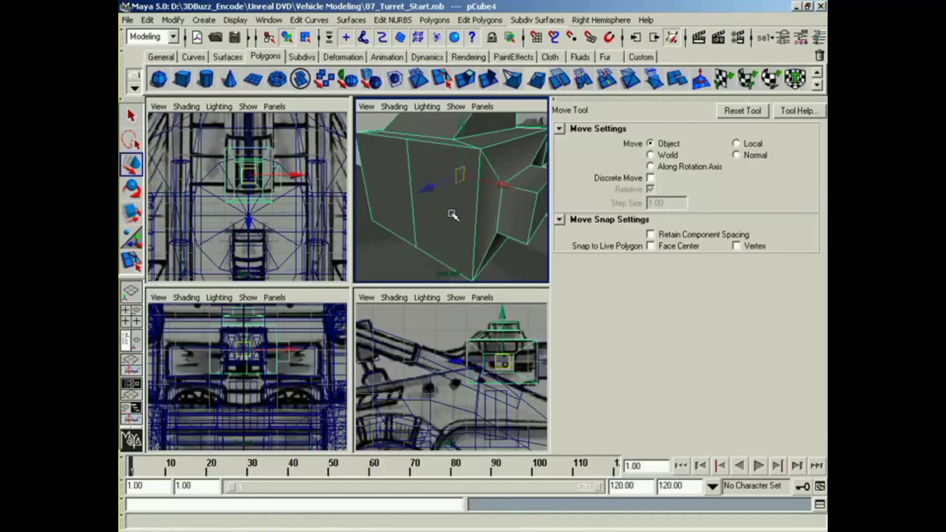
left_click(440, 211)
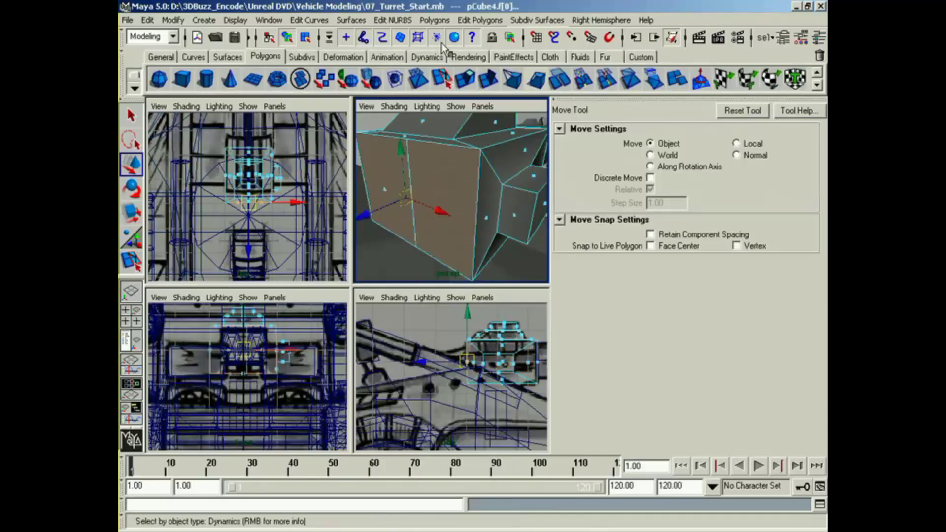
left_click(434, 20)
mouse_move(522, 236)
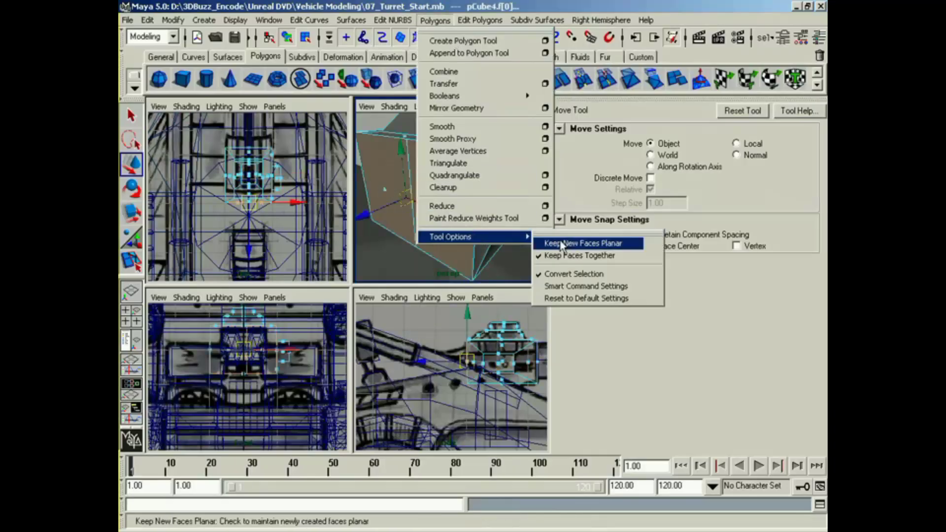
left_click(584, 258)
Step: Extrude the two rear faces separately and scale each one down to a small inset rectangle
middle_click_drag(476, 222, 476, 236, "alt")
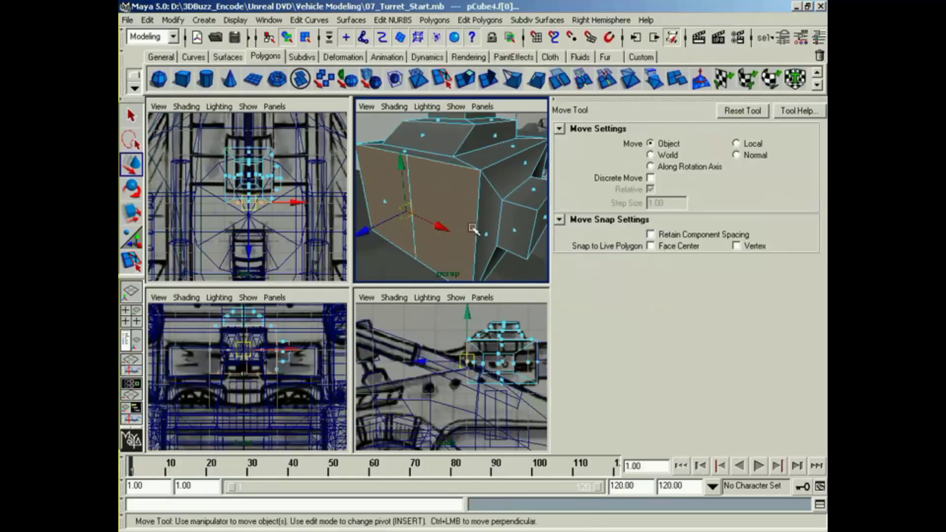
left_click(469, 86)
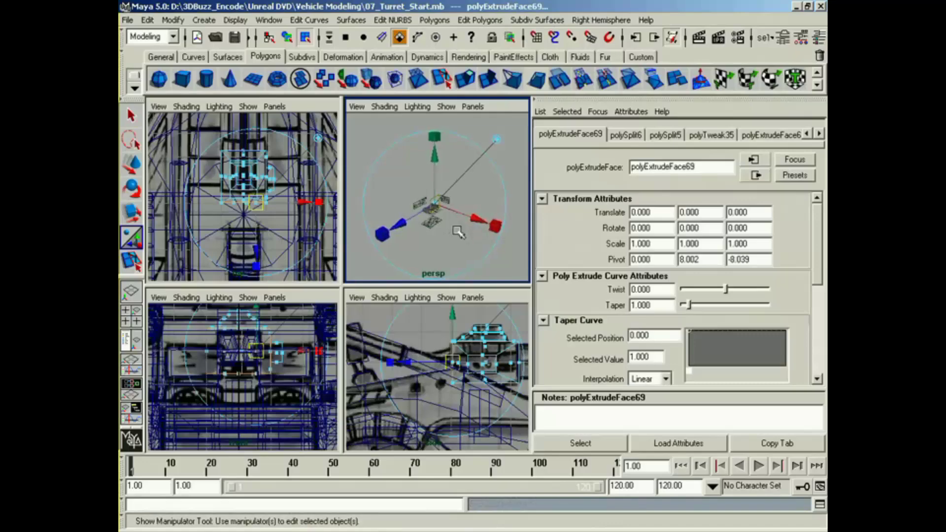
right_click_drag(458, 231, 432, 231, "alt")
middle_click_drag(468, 220, 445, 222, "alt")
key("ctrl+a")
left_click_drag(446, 223, 570, 217, "alt")
left_click_drag(561, 175, 616, 225)
key("z")
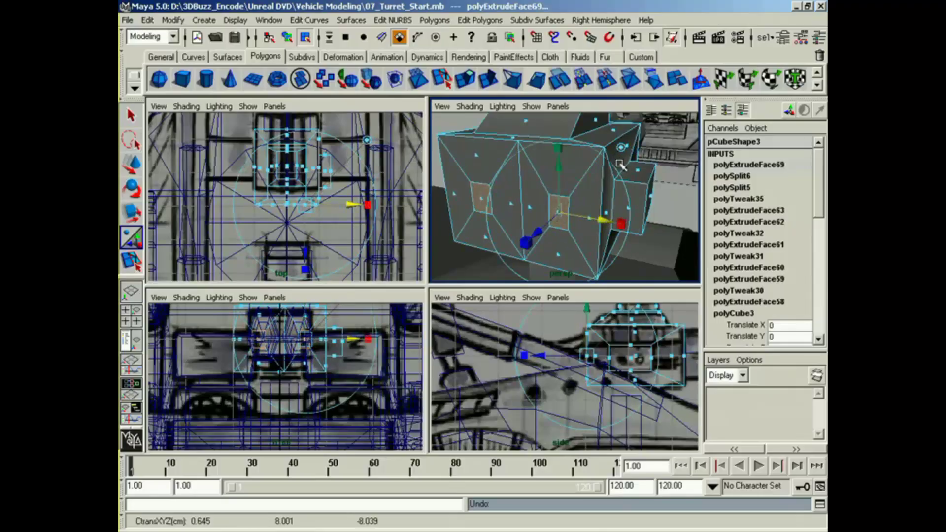
Step: Raise both inset faces slightly on the rear of the block to match the side blueprint
left_click_drag(620, 164, 549, 171, "alt")
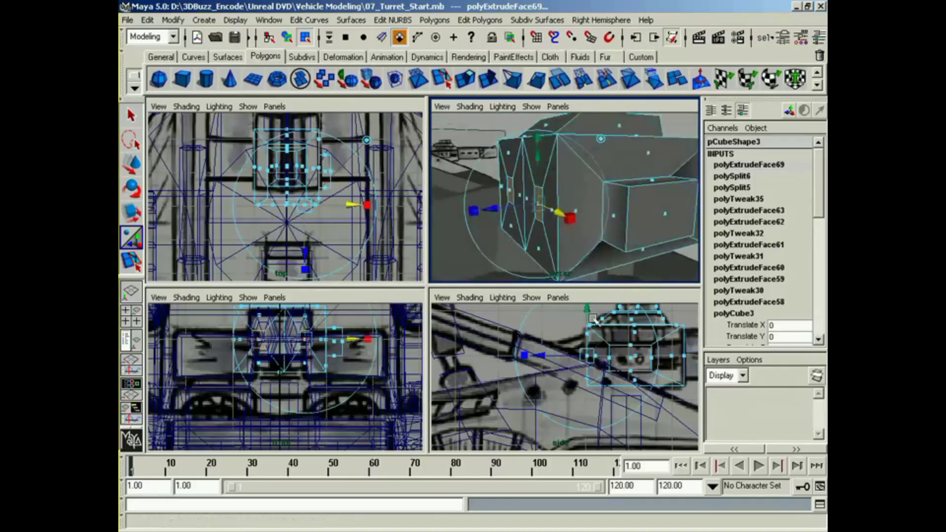
right_click_drag(593, 318, 665, 319, "alt")
left_click_drag(595, 325, 594, 314)
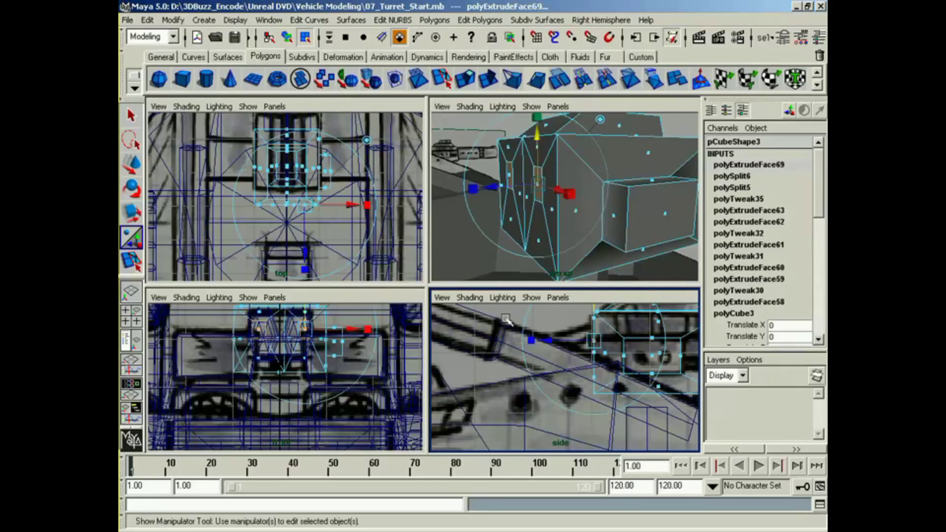
Step: Move each inset face sideways, away from the centre split and toward its outer edge of the turret block
left_click_drag(569, 204, 651, 237, "alt")
left_click(627, 226)
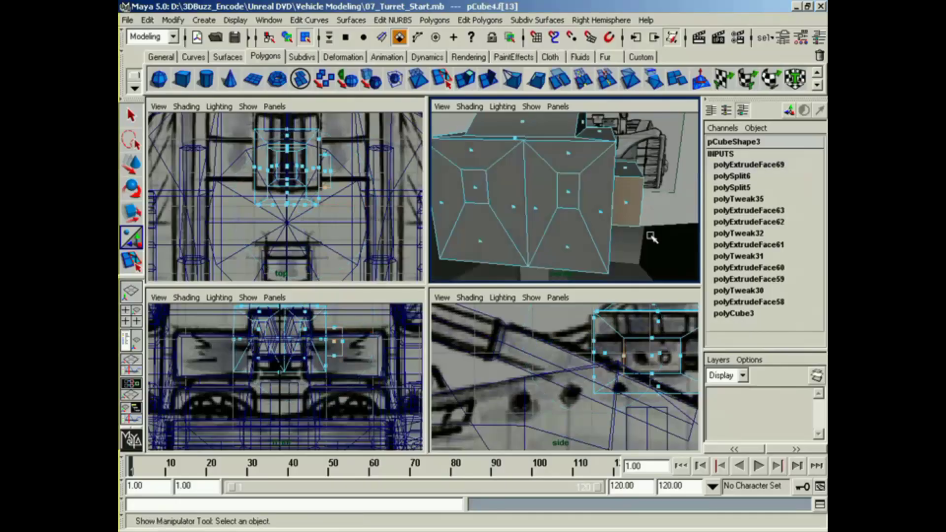
left_click(568, 191)
key("w")
left_click_drag(609, 197, 632, 200)
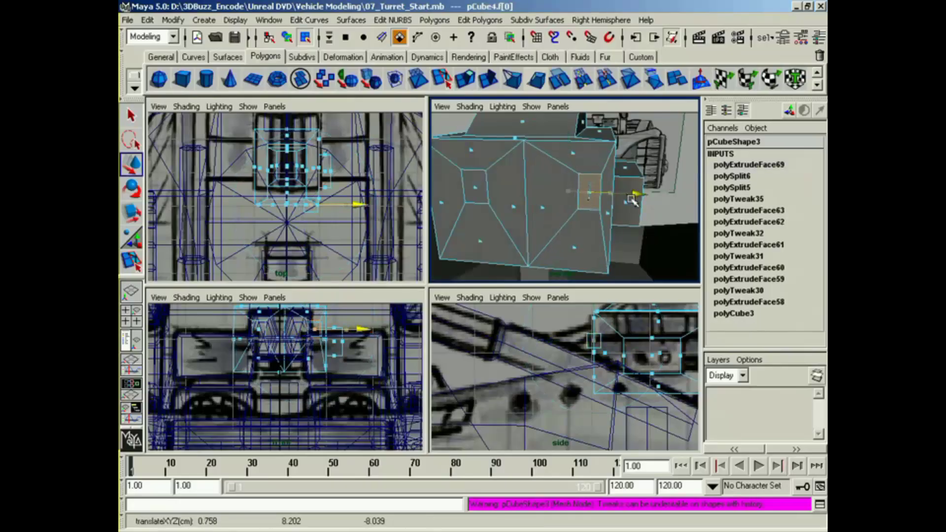
left_click(478, 190)
left_click_drag(493, 211, 529, 194, "alt")
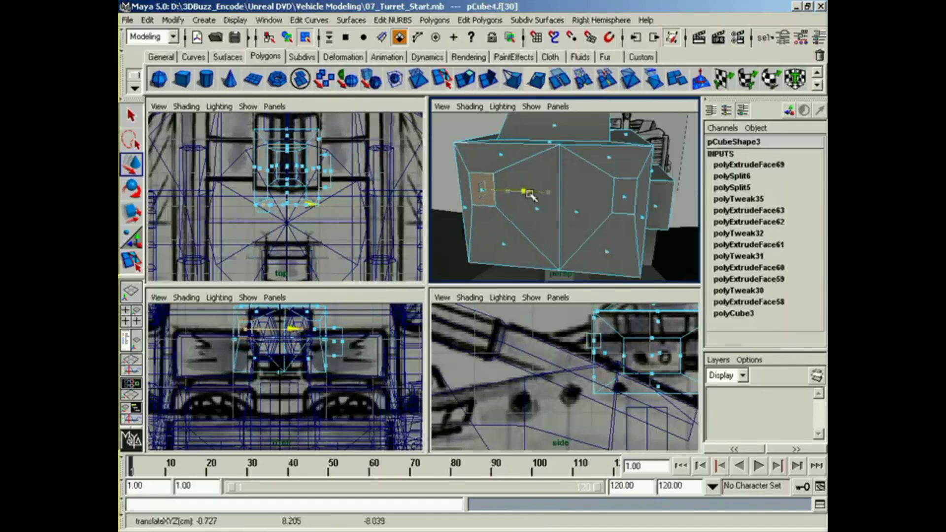
Step: Extrude both inset faces straight backward from the turret block to form two short rectangular stubs
left_click(630, 203)
left_click_drag(630, 203, 500, 221, "alt")
left_click(461, 88)
middle_click_drag(591, 340, 572, 345, "alt")
right_click_drag(572, 345, 612, 347, "alt")
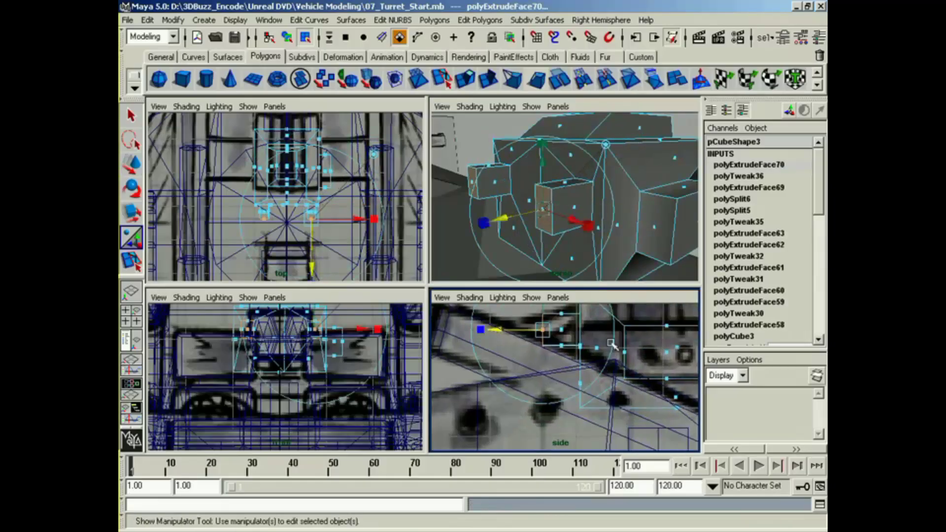
Step: Select the lower edges of the two stub end faces and apply Wedge Faces to bend the ends downward
middle_click_drag(520, 239, 546, 240, "alt")
right_click_drag(546, 240, 568, 240, "alt")
left_click_drag(568, 241, 565, 236, "alt")
right_click_drag(567, 225, 566, 199)
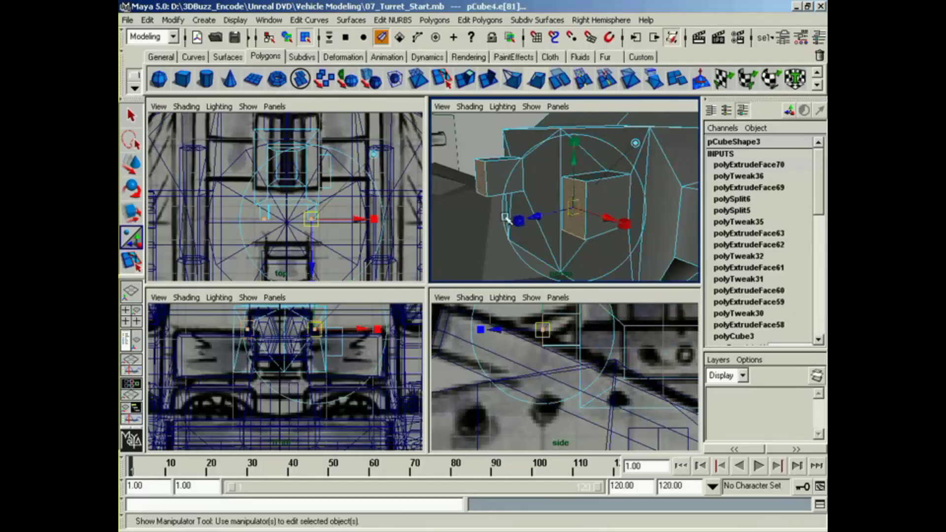
left_click(474, 19)
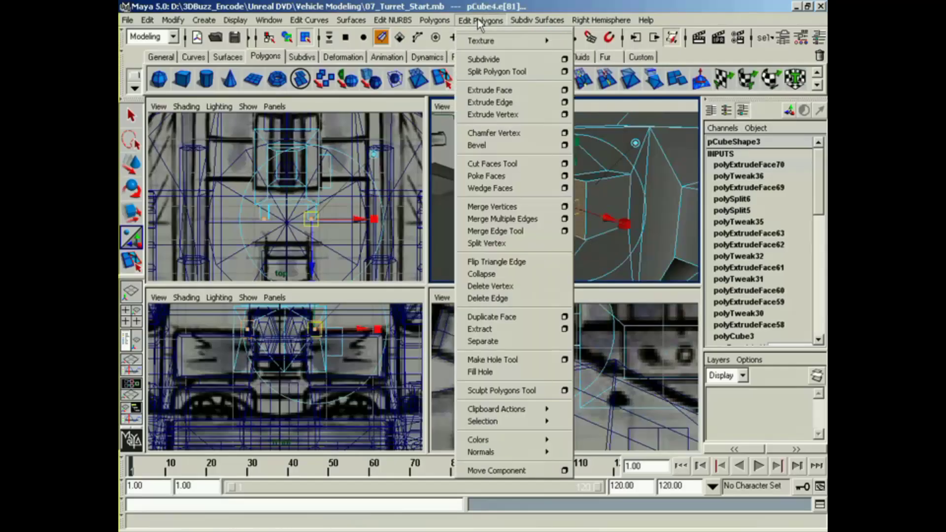
left_click(523, 189)
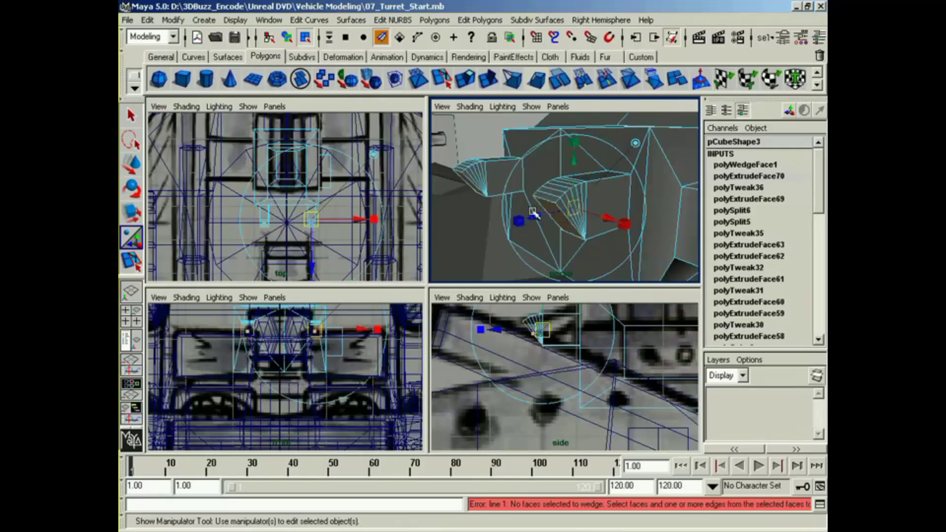
Step: Set the Wedge Angle to 90 and reduce the Divisions so each bend has only a few segments
mouse_move(819, 181)
left_mouse_down()
mouse_move(817, 252)
mouse_move(816, 178)
left_mouse_up()
left_click(776, 165)
left_click_drag(818, 214, 816, 249)
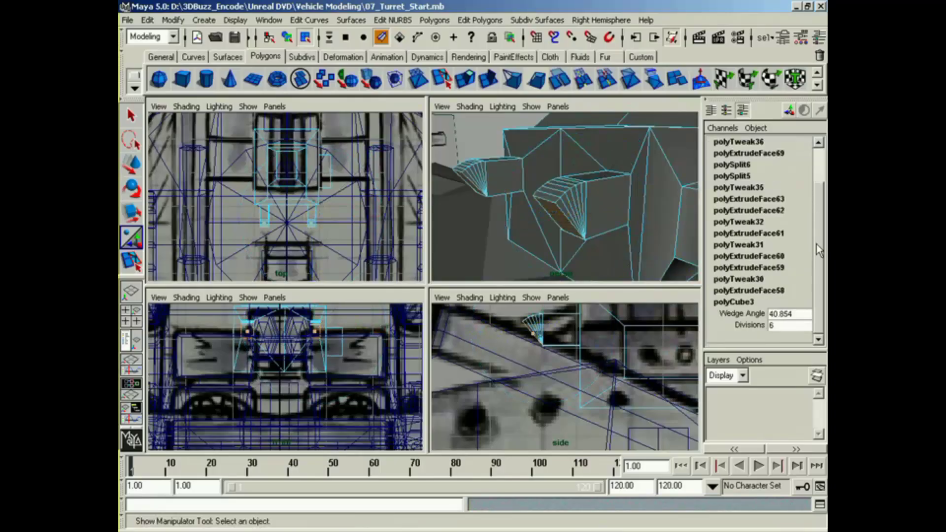
left_click(758, 326)
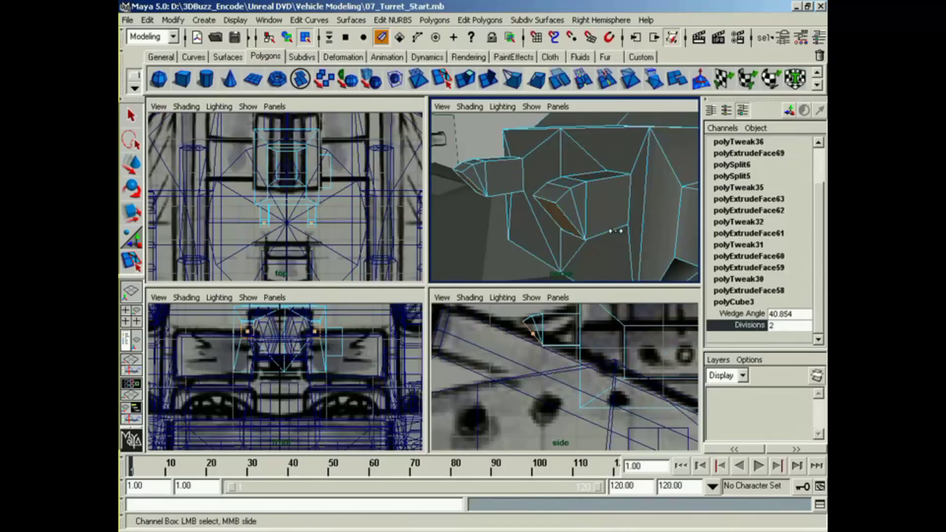
left_click(739, 315)
middle_click_drag(611, 231, 606, 225)
left_click(785, 314)
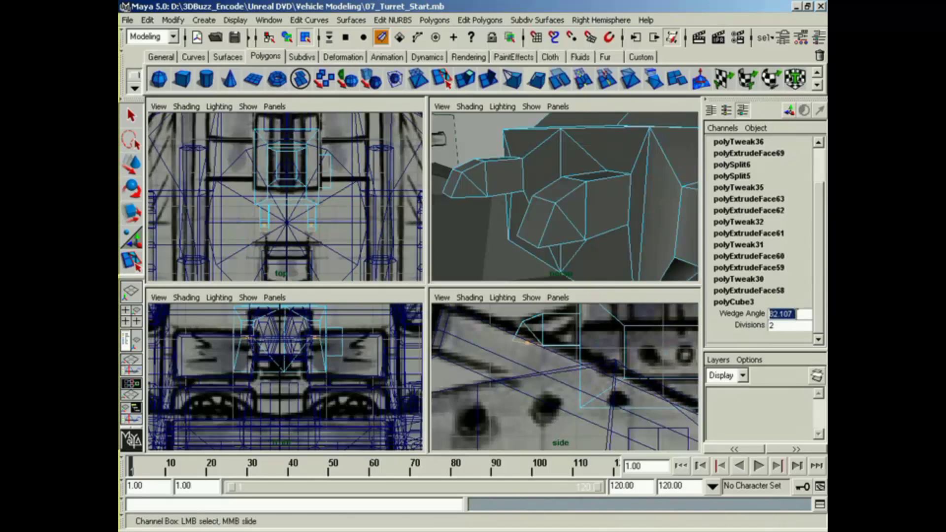
type("90")
key("Return")
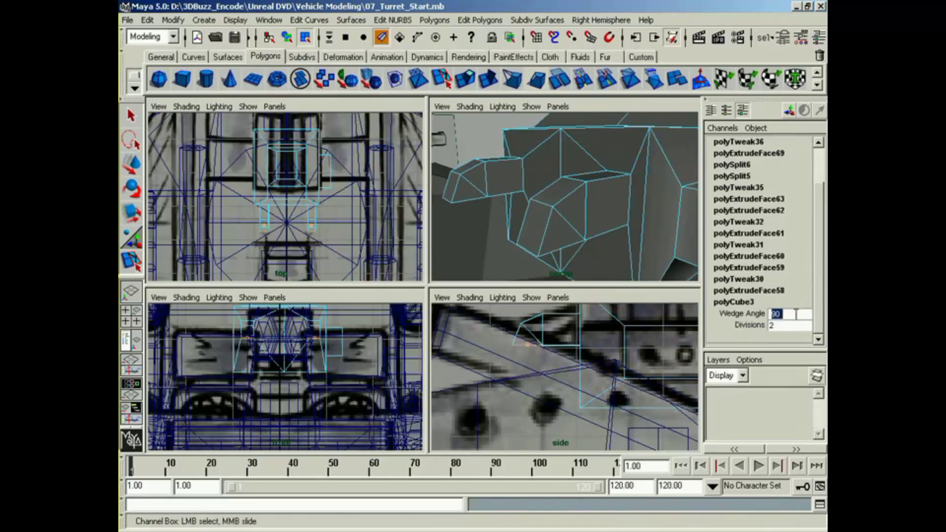
left_click(734, 325)
middle_click_drag(618, 261, 626, 256)
Step: Extrude the ends of both bends downward, and extrude them again with the new faces scaled slightly inward
left_click_drag(616, 243, 611, 197, "alt")
left_click(467, 82)
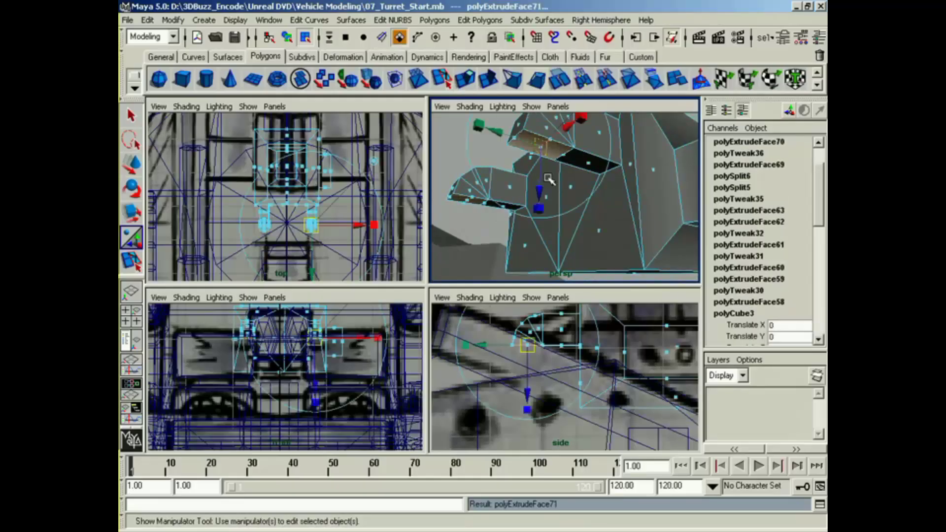
left_click_drag(544, 185, 539, 272)
key("g")
left_click(578, 216)
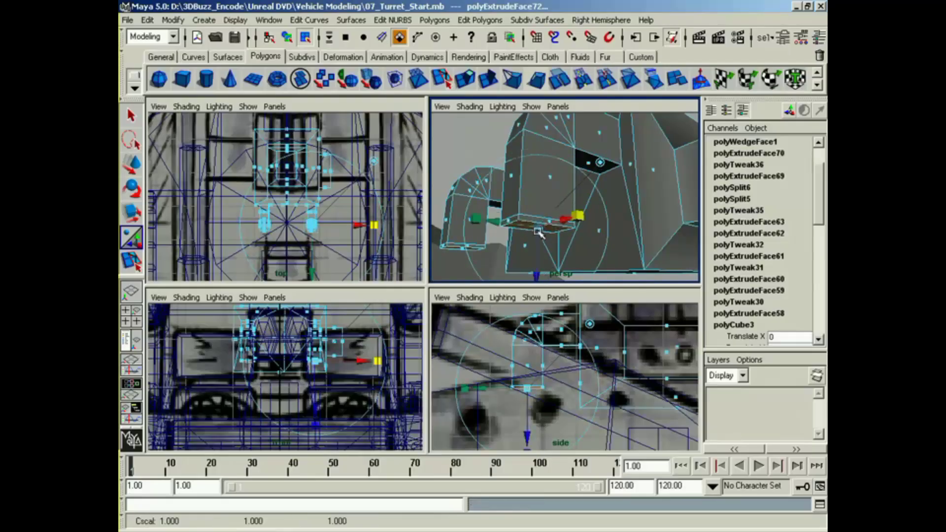
left_click_drag(539, 229, 477, 255)
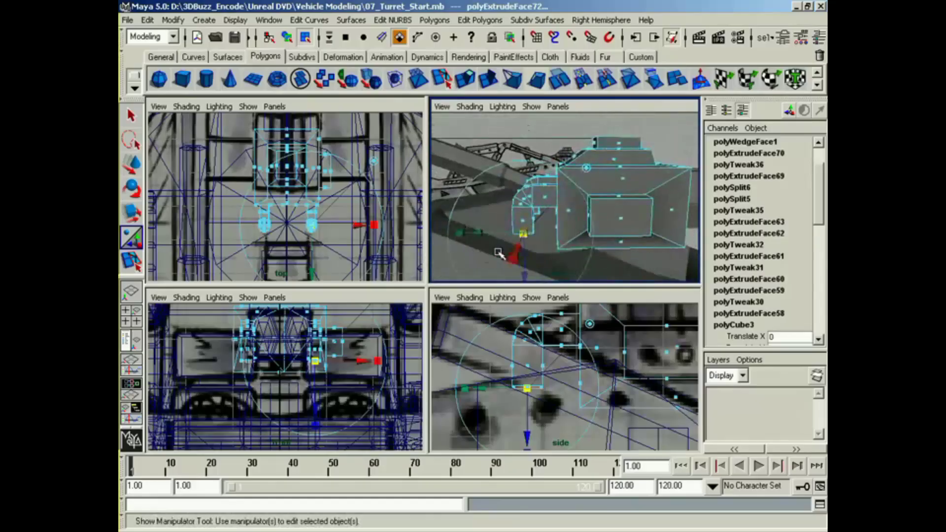
Step: Adjust the height of both pipe ends with the Move tool so they stop just below the bends
left_click(551, 393)
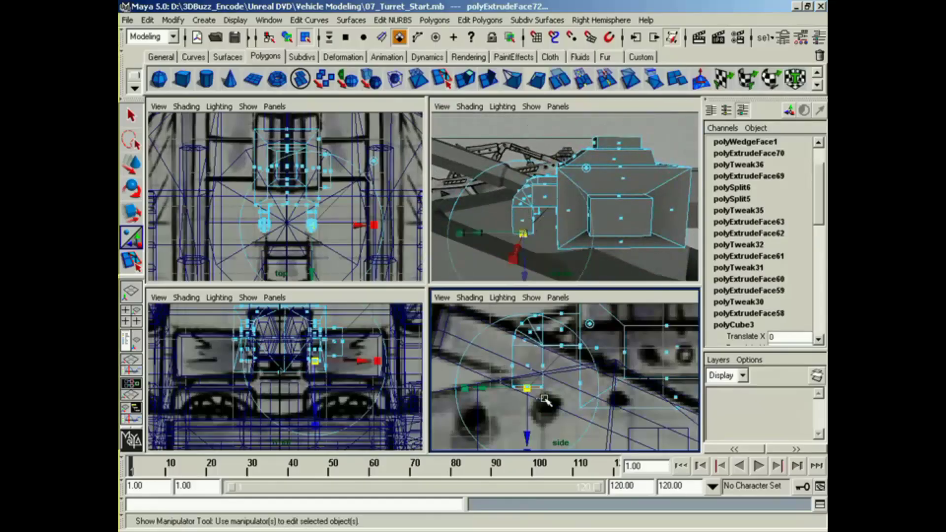
key("w")
left_click_drag(528, 365, 530, 389)
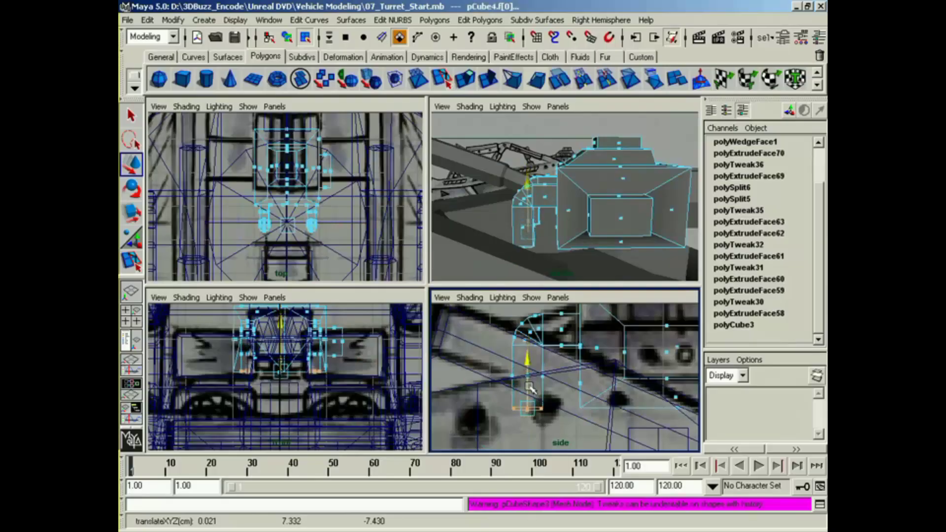
left_click_drag(553, 215, 528, 180, "alt")
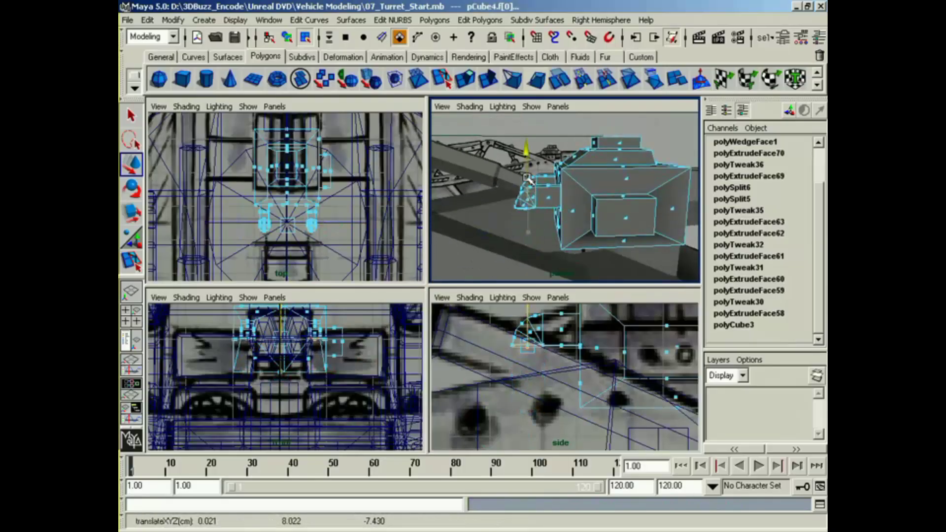
middle_click_drag(553, 236, 543, 217, "alt")
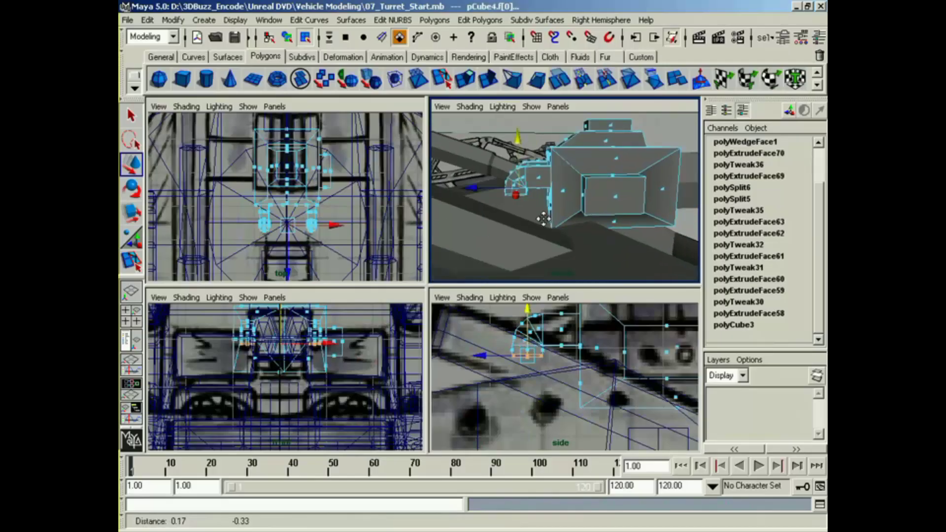
right_click_drag(542, 217, 564, 226, "alt")
Step: Extrude the inner end faces down into long pipes, taper their lower ends, and add a short extrusion at the tips
left_click_drag(563, 227, 625, 209, "alt")
left_click(528, 150)
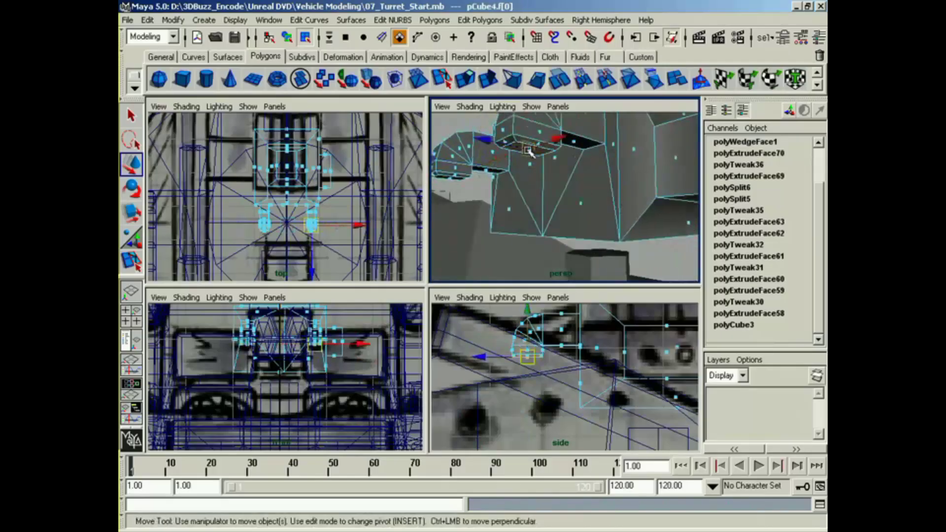
left_click_drag(528, 150, 536, 175, "alt")
left_click(486, 181, "shift")
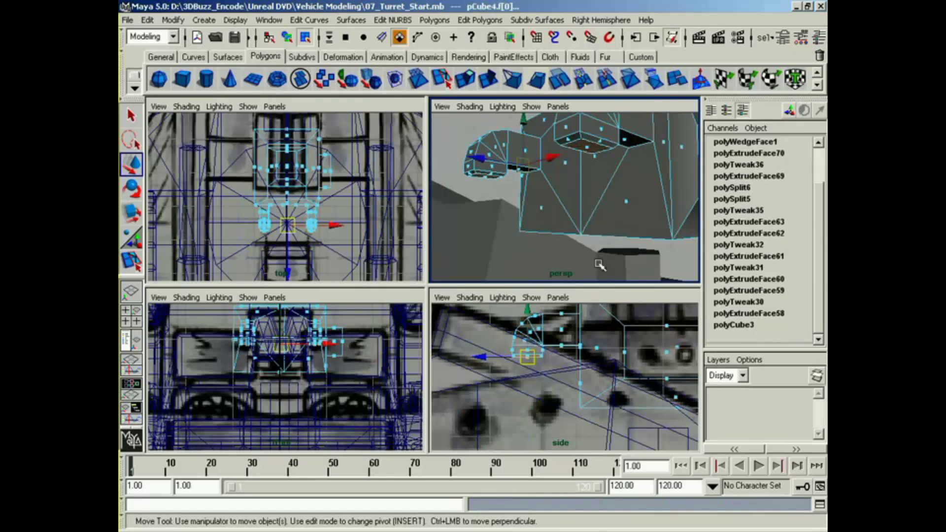
key("r")
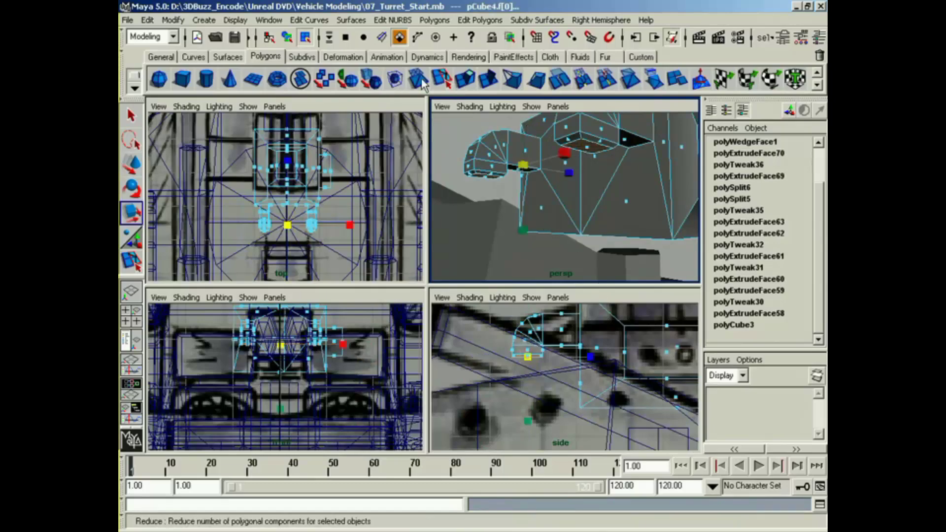
left_click(462, 81)
left_click_drag(575, 178, 600, 241)
left_click(581, 272)
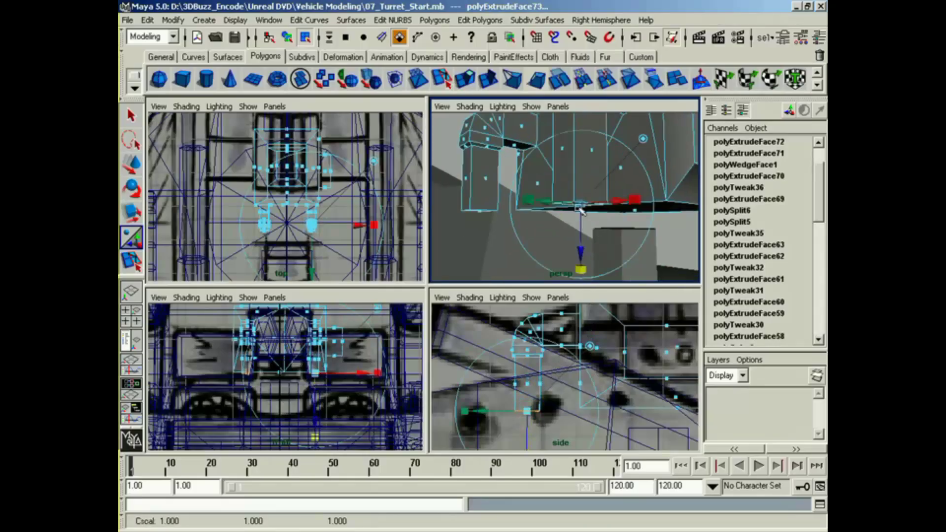
left_click_drag(581, 203, 573, 203)
key("g")
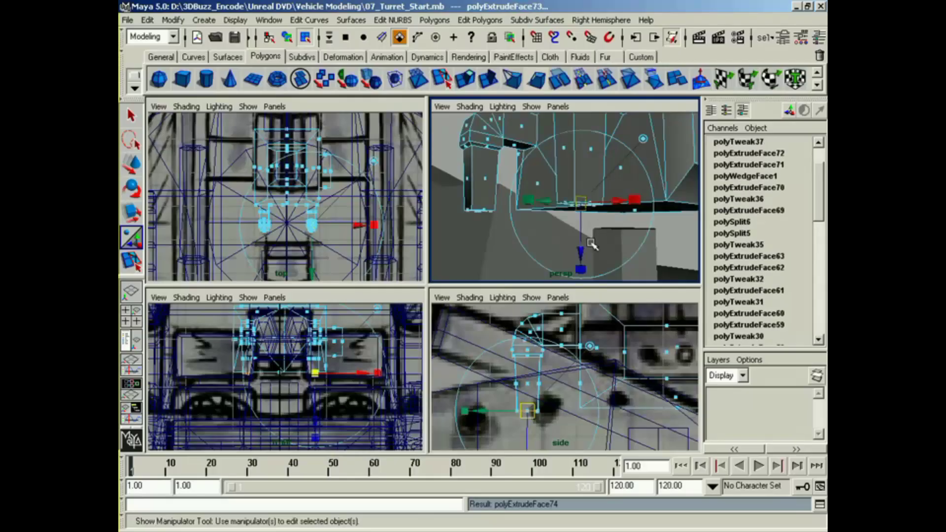
left_click_drag(581, 248, 580, 211)
Step: Return the turret block to object mode and examine the new rear pipes together with the turret and vehicle body
right_click(580, 163)
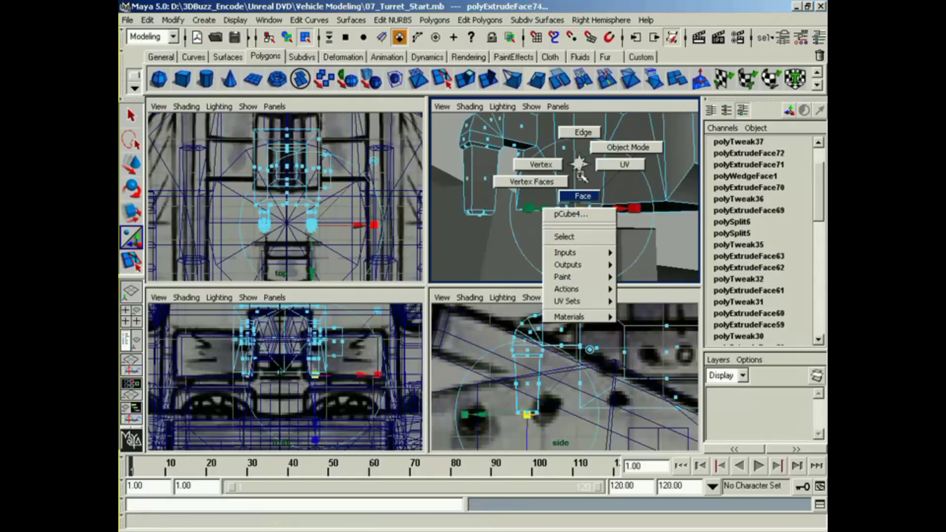
left_click_drag(584, 164, 564, 209, "alt")
right_click_drag(564, 209, 549, 221, "alt")
left_click_drag(551, 222, 575, 174, "alt")
right_click(576, 175)
right_click_drag(572, 252, 623, 154)
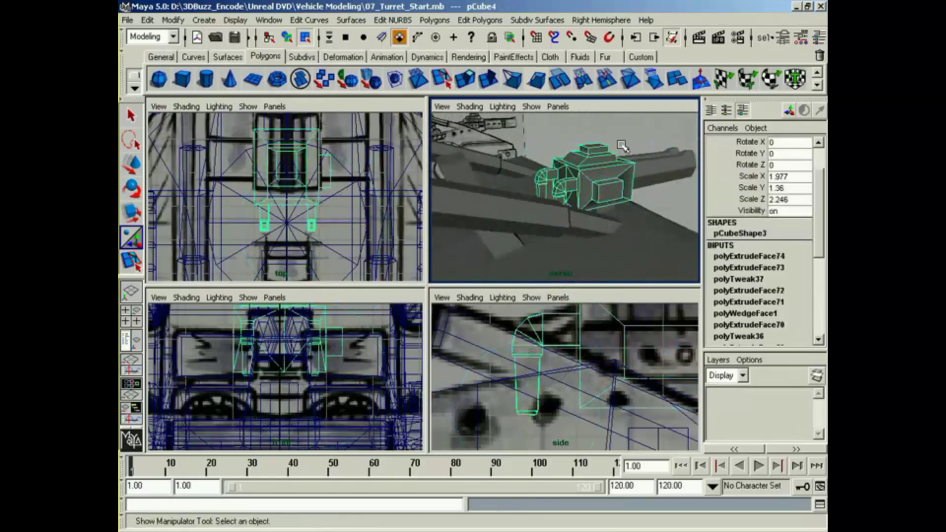
left_click(626, 147)
left_click_drag(633, 163, 594, 186, "alt")
right_click_drag(595, 185, 605, 206)
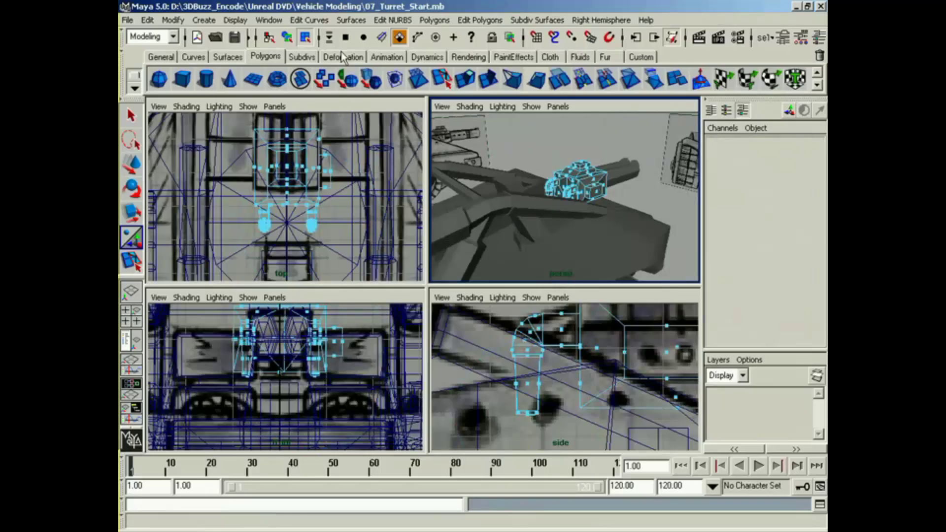
Step: Select the turret block as an object and apply Soften/Harden to its normals
left_click(287, 37)
left_click(582, 182)
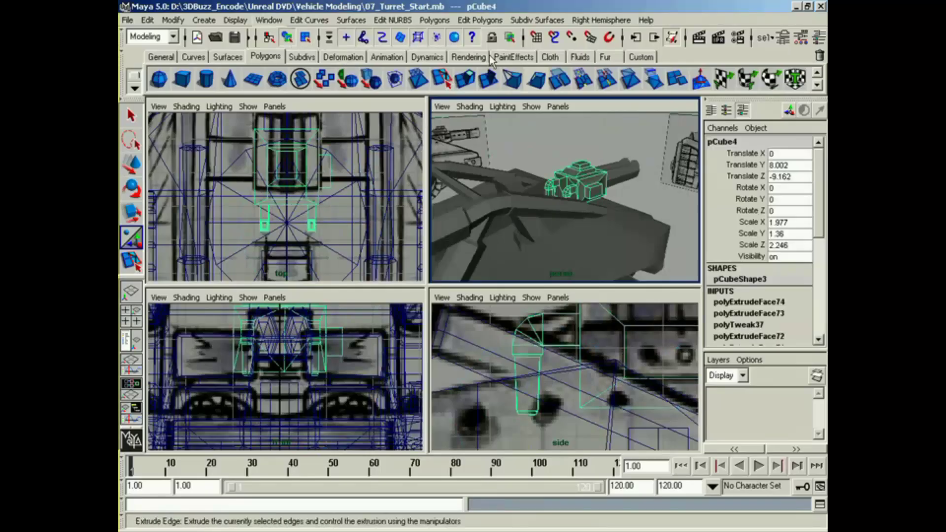
left_click(472, 19)
mouse_move(532, 451)
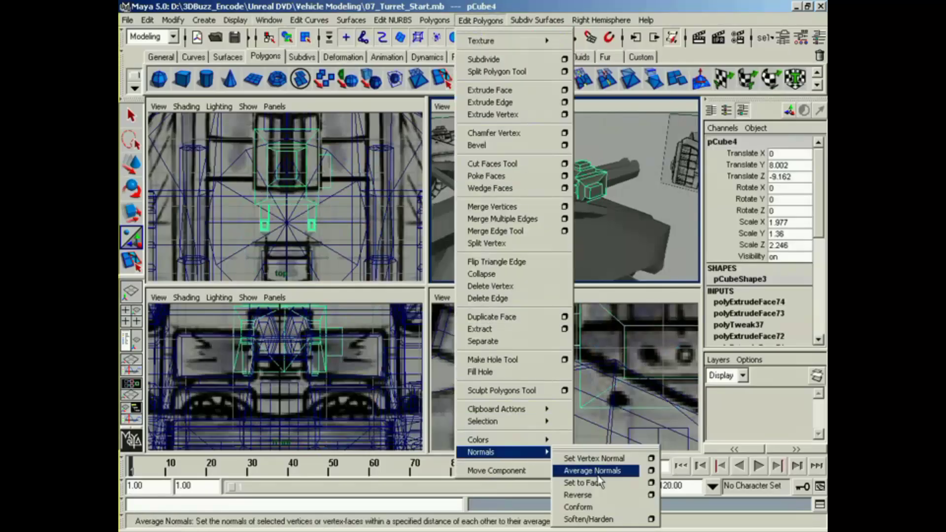
left_click(609, 524)
left_click(659, 194)
Step: Group the base disc, support pieces, turret block, gun barrels and seat, and name the group Turret
left_click_drag(622, 216, 499, 229, "alt")
left_click(551, 209)
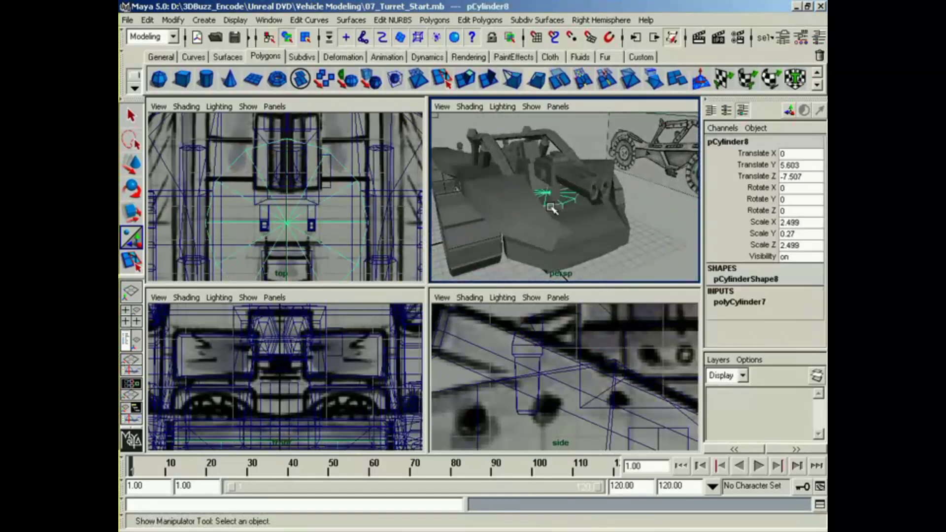
left_click_drag(558, 212, 525, 235, "alt")
right_click_drag(525, 236, 574, 251, "alt")
left_click_drag(574, 251, 625, 226, "alt")
left_click(537, 239, "shift")
left_click(531, 193, "shift")
left_click(597, 212, "shift")
left_click(552, 237, "shift")
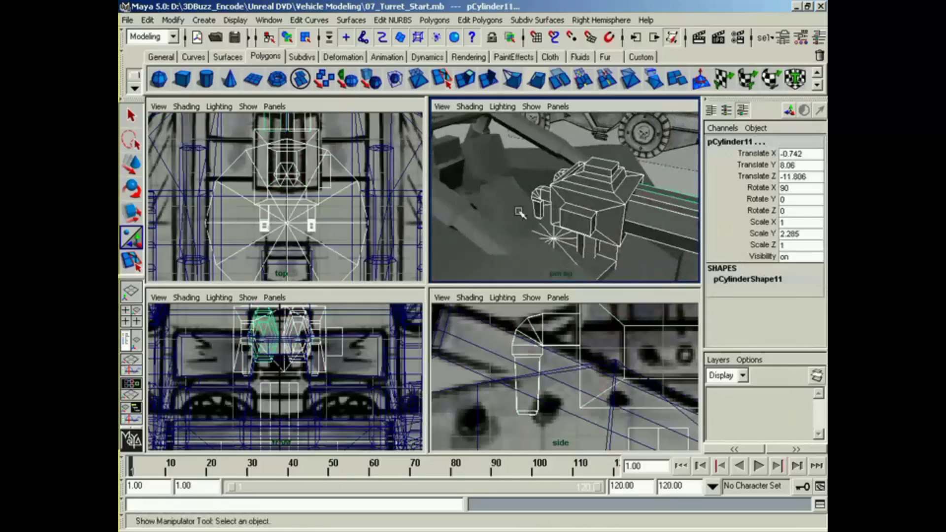
left_click(520, 213, "shift")
left_click_drag(532, 238, 611, 235, "alt")
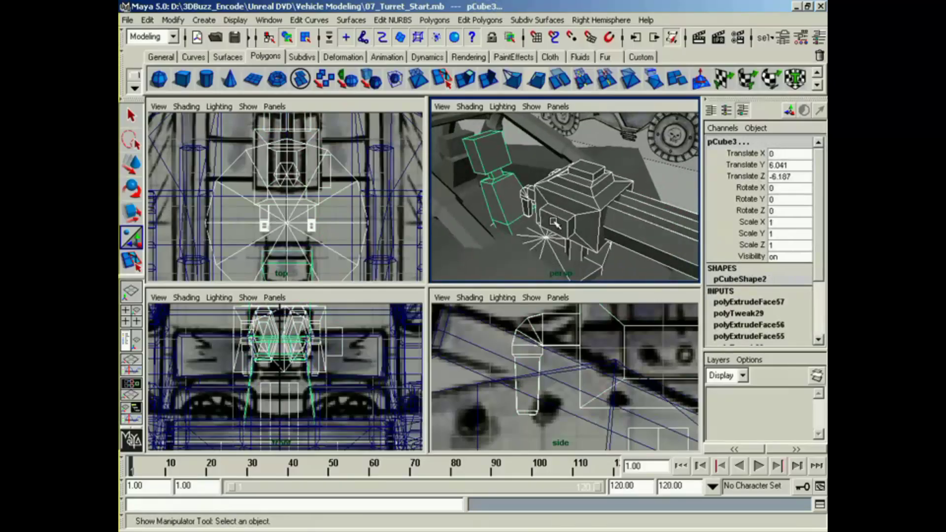
key("ctrl+g")
left_click(753, 142)
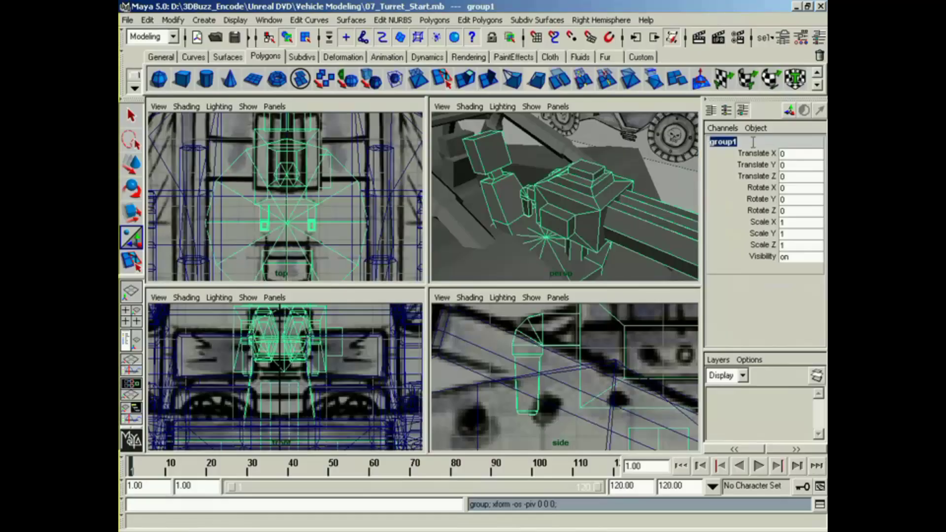
key("Return")
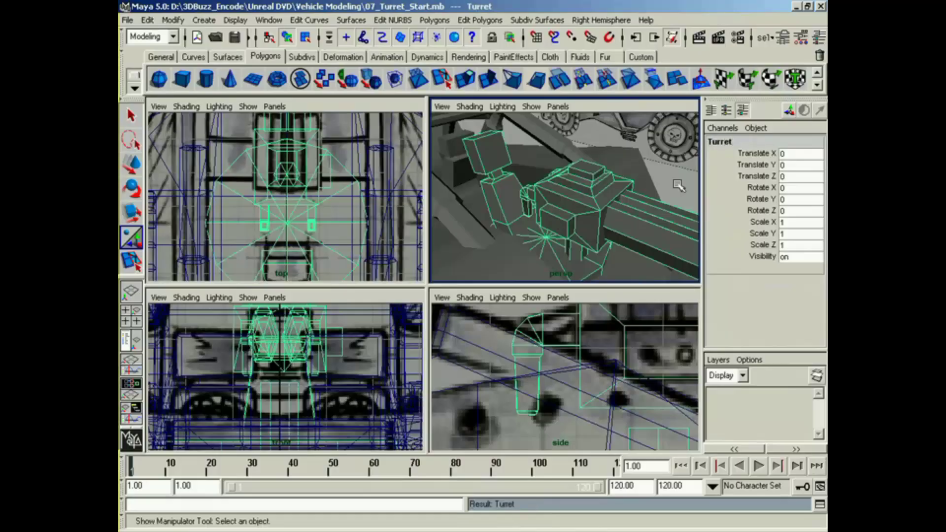
Step: Move the Turret group's pivot to the centre of the base disc
left_click_drag(679, 186, 605, 219, "alt")
middle_click_drag(605, 220, 597, 224, "alt")
right_click_drag(597, 223, 495, 250, "alt")
left_click_drag(495, 249, 572, 249, "alt")
key("w")
right_click_drag(573, 249, 611, 241, "alt")
left_click_drag(611, 241, 625, 238, "alt")
middle_click_drag(625, 238, 606, 240, "alt")
right_click_drag(607, 240, 645, 247, "alt")
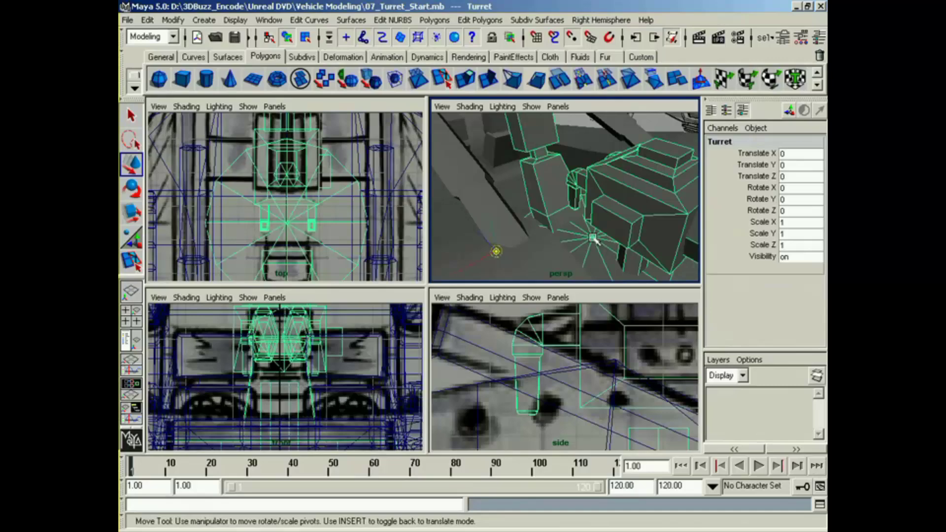
middle_click_drag(593, 238, 593, 237)
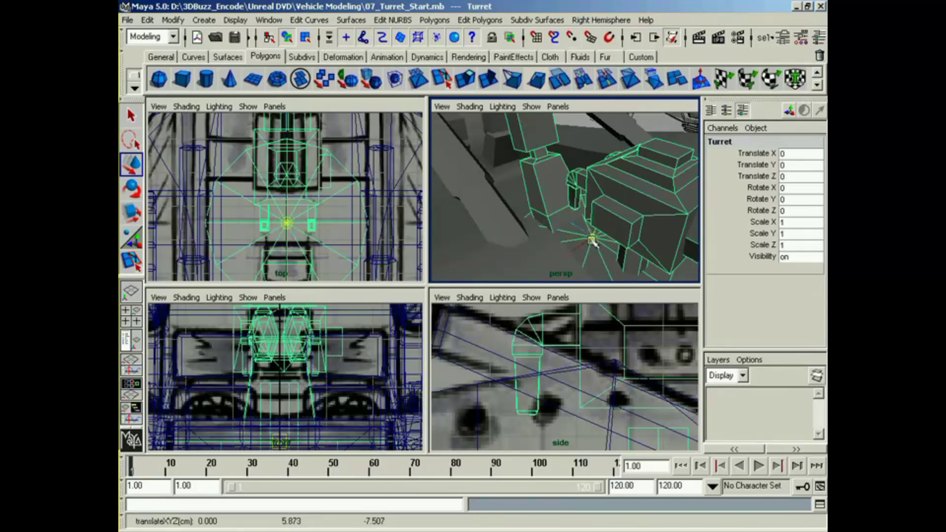
Step: Rotate the Turret group about its vertical axis to test the pivot, and undo the rotations
left_click_drag(593, 238, 625, 255, "alt")
key("e")
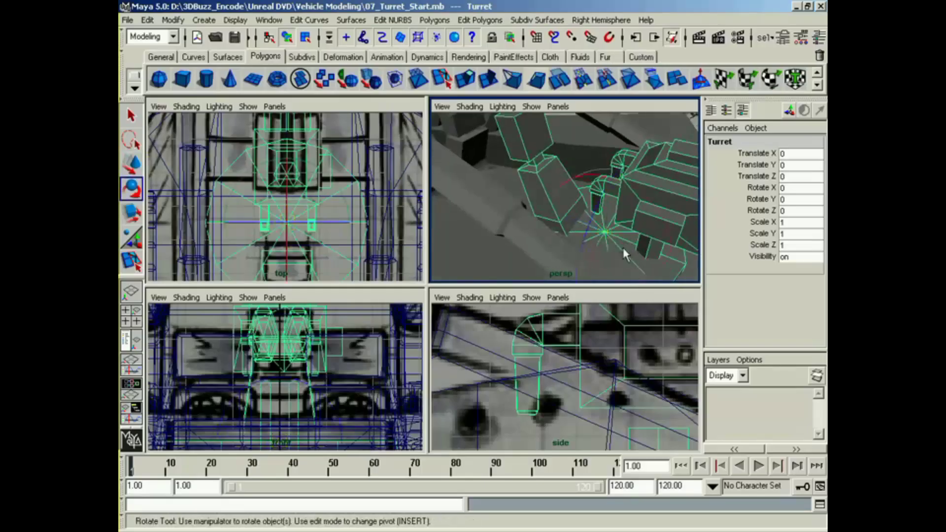
middle_click_drag(625, 251, 620, 229, "alt")
mouse_move(636, 255)
left_mouse_down()
mouse_move(600, 260)
mouse_move(665, 249)
mouse_move(616, 260)
mouse_move(642, 256)
mouse_move(640, 246)
left_mouse_up()
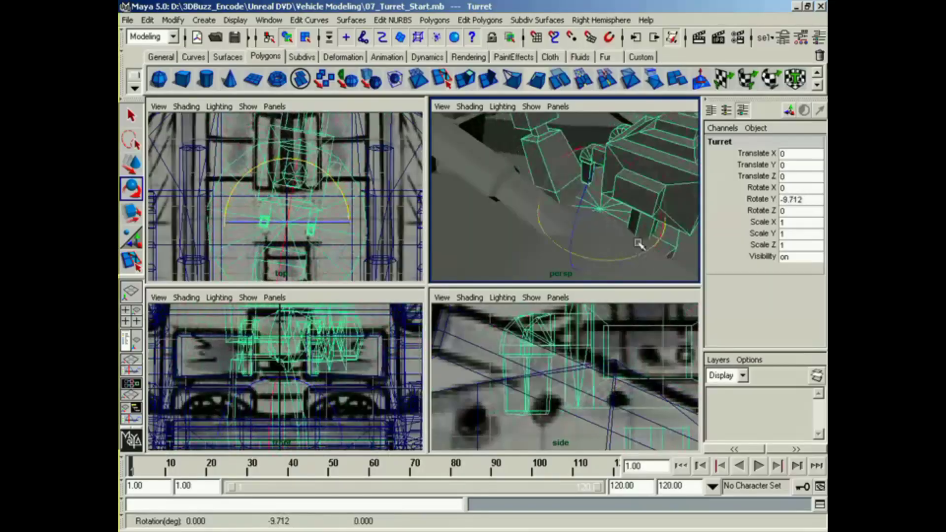
key("z")
middle_click_drag(642, 225, 642, 225, "alt")
right_click_drag(642, 225, 526, 238, "alt")
left_click_drag(526, 240, 534, 240, "alt")
mouse_move(611, 232)
left_mouse_down()
mouse_move(585, 237)
mouse_move(611, 234)
mouse_move(593, 237)
left_mouse_up()
key("z")
key("z")
right_click_drag(593, 237, 603, 236, "alt")
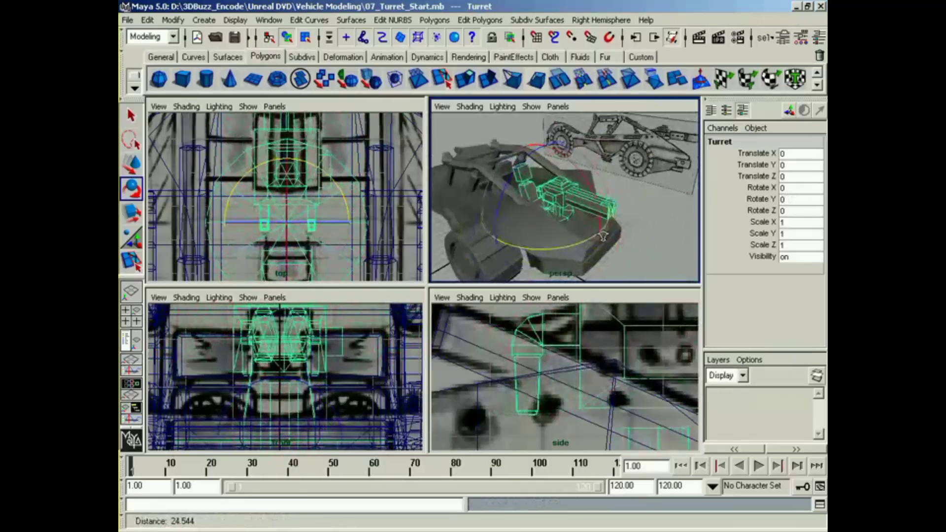
Step: Raise the Turret group above the vehicle body to Translate Y 2.939
mouse_move(573, 246)
left_mouse_down()
mouse_move(542, 249)
mouse_move(461, 209)
mouse_move(603, 177)
mouse_move(613, 232)
mouse_move(568, 252)
left_mouse_up()
middle_click_drag(567, 266, 560, 260, "alt")
right_click_drag(560, 260, 657, 257, "alt")
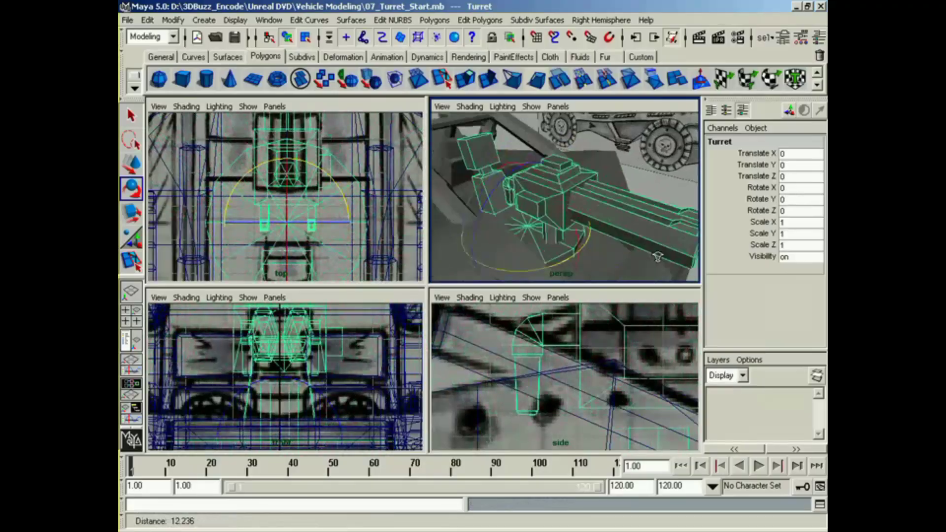
middle_click_drag(605, 263, 609, 250, "alt")
key("w")
left_click_drag(529, 163, 529, 96)
Step: Select the base disc's bottom faces and set polygon extrusions to keep faces together
mouse_move(552, 185)
left_mouse_down("alt")
mouse_move(565, 217)
mouse_move(557, 183)
left_mouse_up("alt")
right_click_drag(558, 183, 539, 171)
right_click_drag(584, 361, 492, 413, "alt")
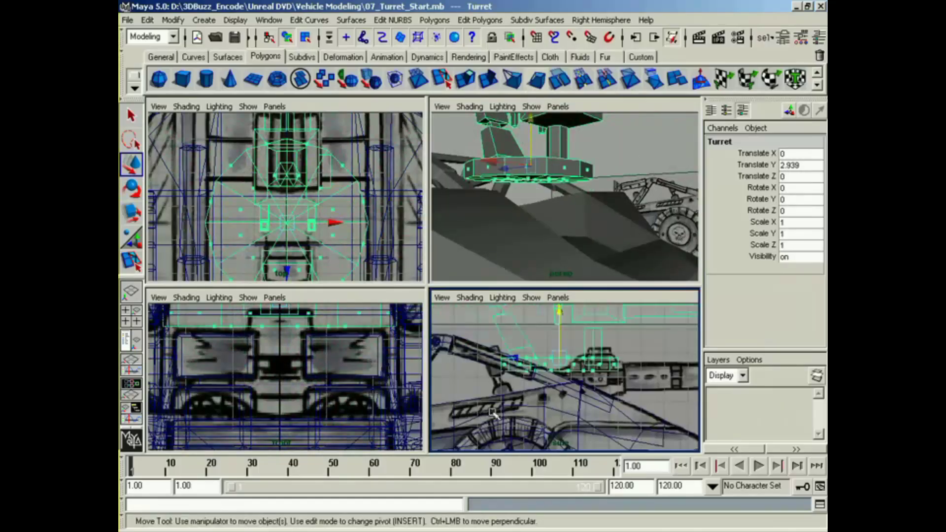
left_click_drag(625, 371, 624, 370)
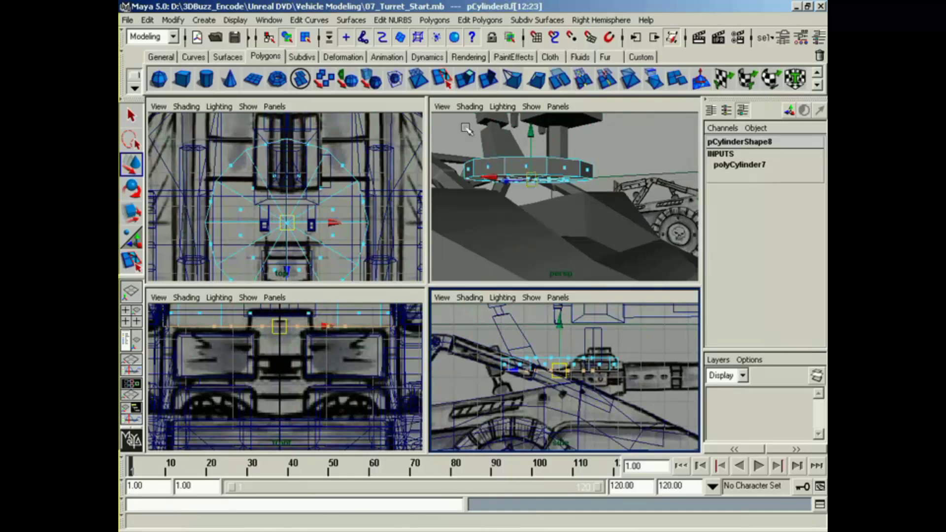
left_click(464, 79)
key("z")
left_click(435, 19)
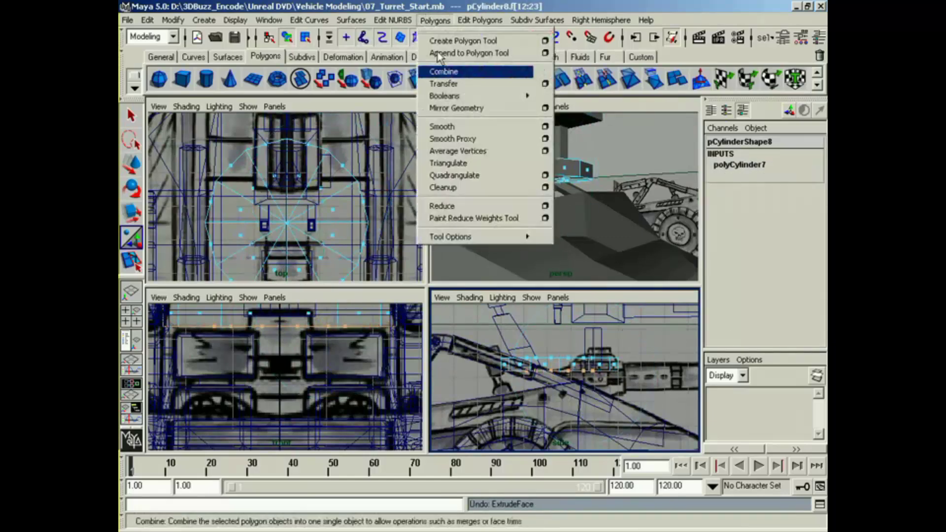
mouse_move(481, 237)
left_click(568, 257)
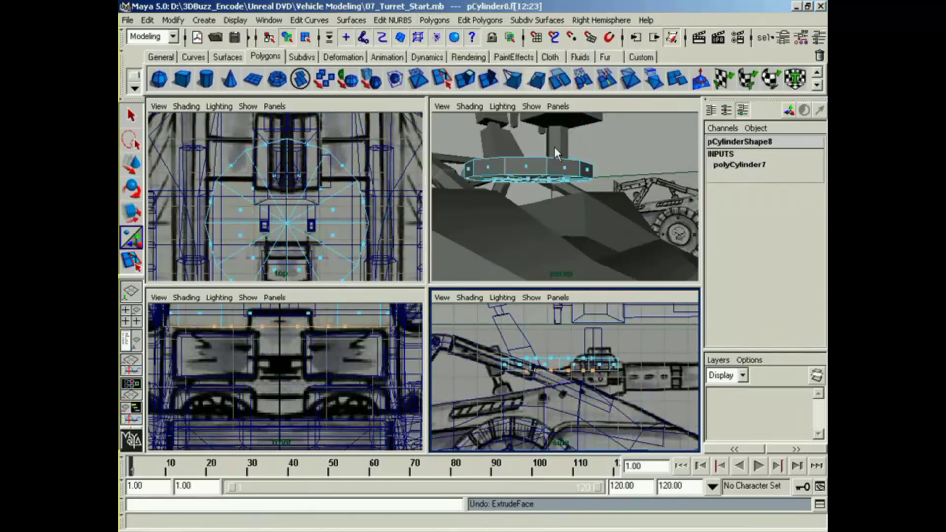
Step: Extrude the disc's bottom faces and scale them inward into a smaller ring around the centre
left_click(465, 78)
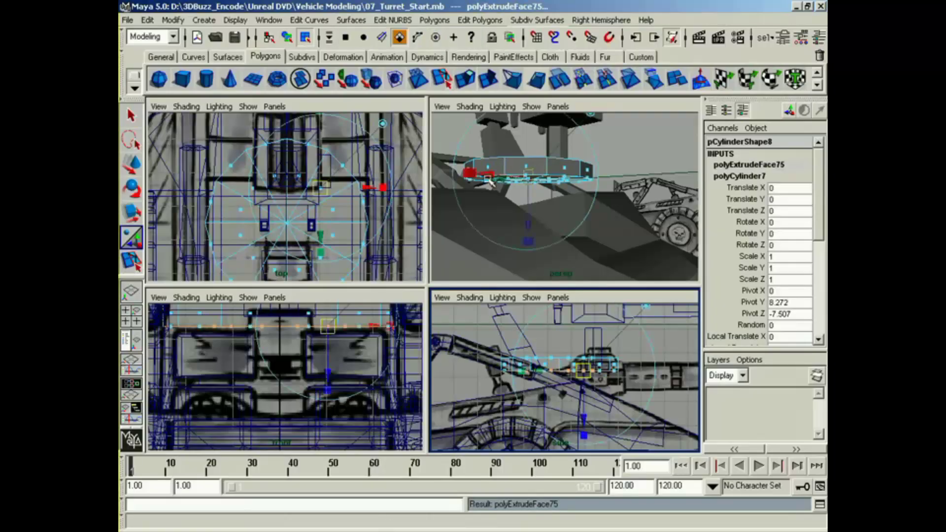
left_click_drag(489, 182, 501, 188)
left_click_drag(594, 381, 561, 375)
key("space")
middle_click_drag(506, 205, 545, 228, "alt")
left_click_drag(515, 167, 496, 169)
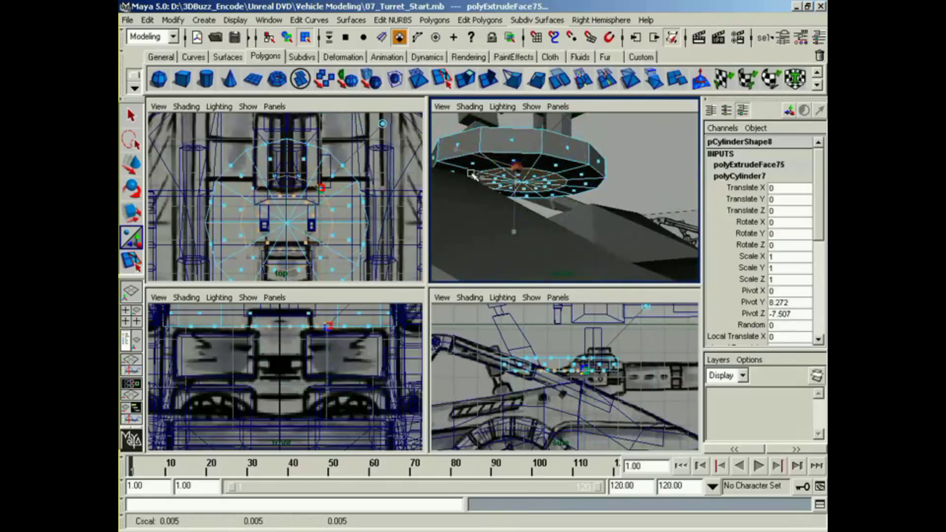
Step: Extrude the inner bottom faces of the disc downward into a long column reaching into the vehicle body
key("g")
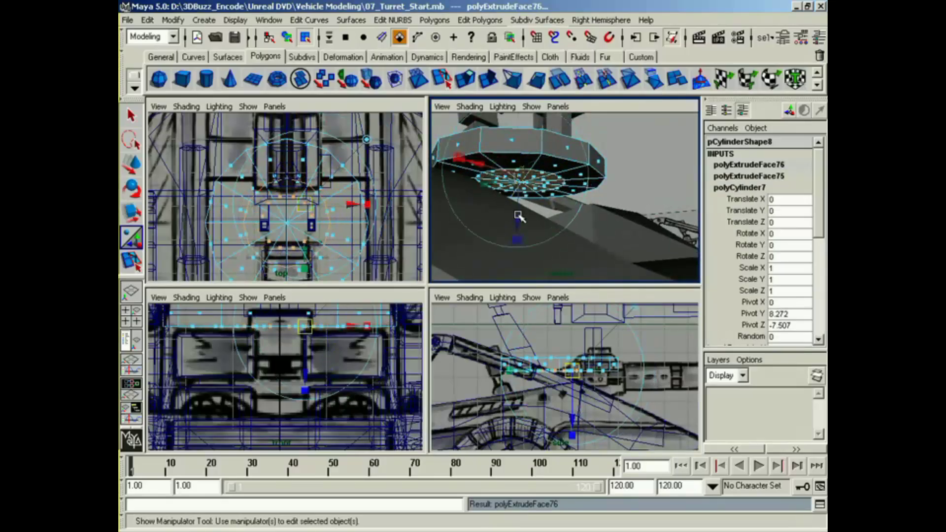
left_click_drag(518, 216, 509, 257)
middle_click_drag(508, 258, 525, 203, "alt")
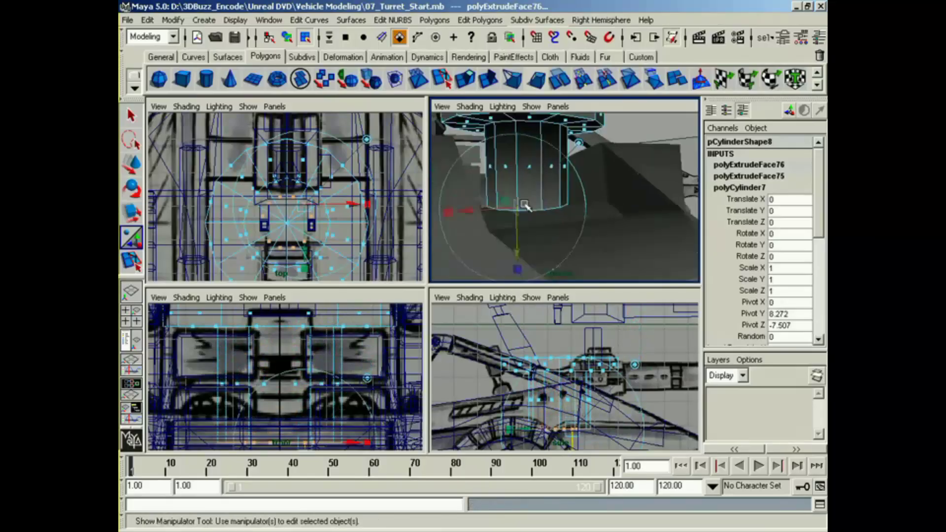
left_click_drag(524, 203, 515, 226, "alt")
middle_click_drag(515, 226, 513, 239, "alt")
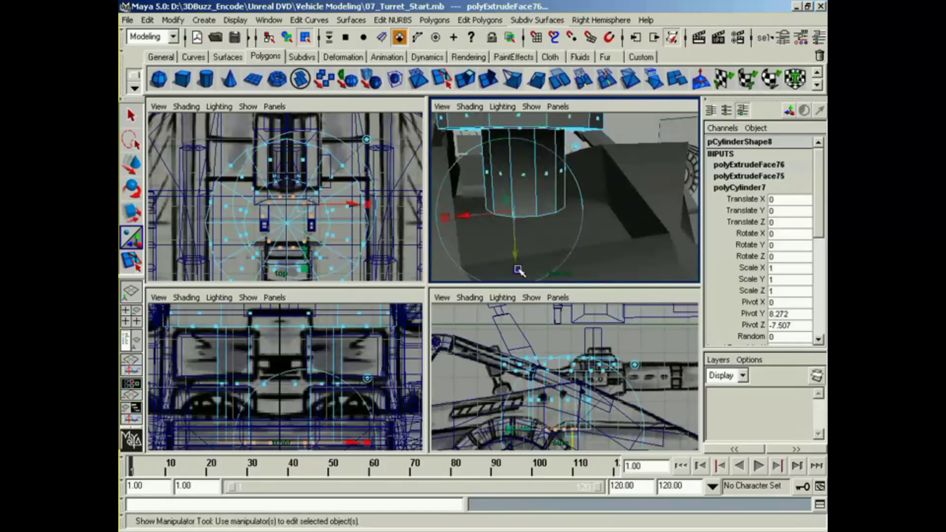
left_click_drag(515, 255, 516, 267)
Step: Select the whole Turret group, test its rotation with the new column, and reset Rotate Y to 0
left_click_drag(517, 205, 562, 214, "alt")
right_click_drag(577, 167, 589, 236)
left_click_drag(589, 232, 559, 148, "alt")
key("Up")
left_click_drag(579, 185, 645, 227, "alt")
key("e")
left_click(801, 200)
type("0")
key("Return")
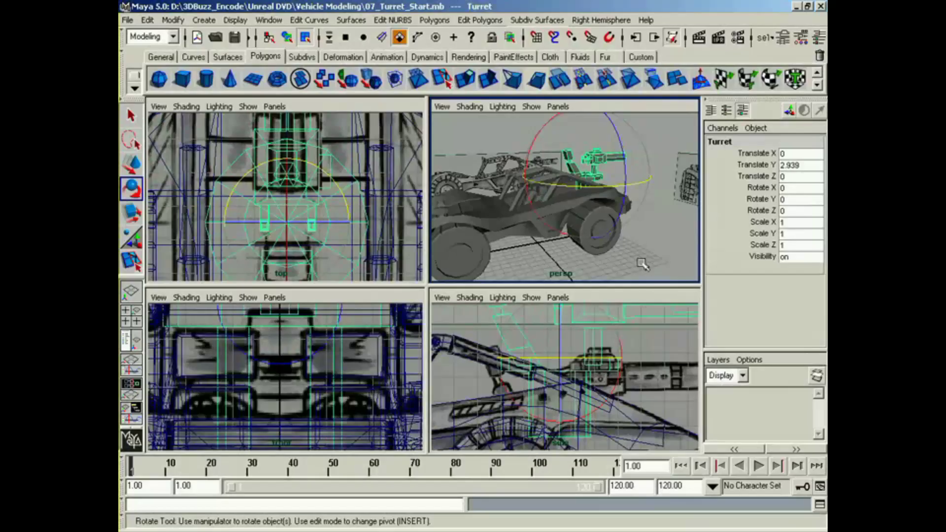
left_click(653, 245)
Step: Examine the underside of the body's side section and compare it with the step in the side blueprint
left_click_drag(649, 245, 602, 245, "alt")
middle_click_drag(491, 268, 538, 249, "alt")
right_click_drag(538, 249, 623, 244, "alt")
middle_click_drag(623, 244, 630, 241, "alt")
left_click_drag(630, 242, 565, 250, "alt")
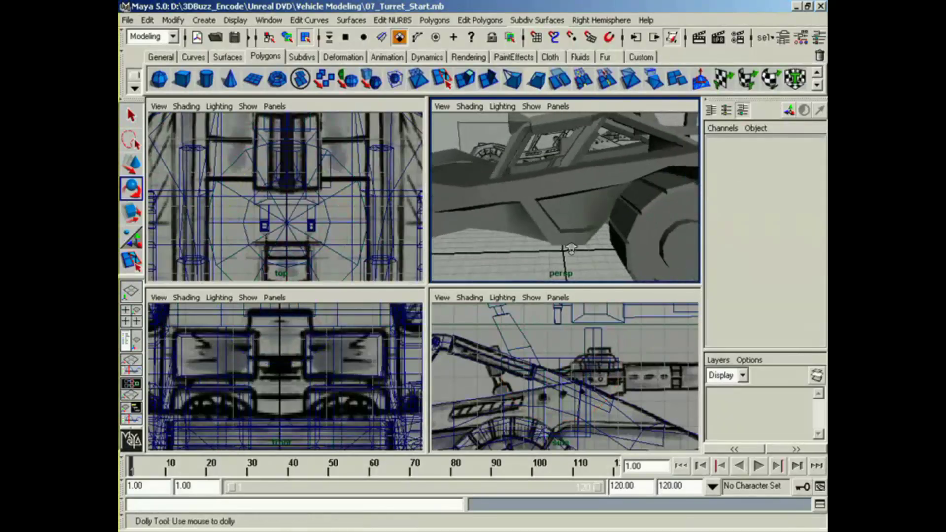
right_click_drag(565, 249, 597, 243, "alt")
left_click_drag(597, 243, 585, 247, "alt")
middle_click_drag(584, 246, 616, 237, "alt")
middle_click_drag(567, 391, 628, 346, "alt")
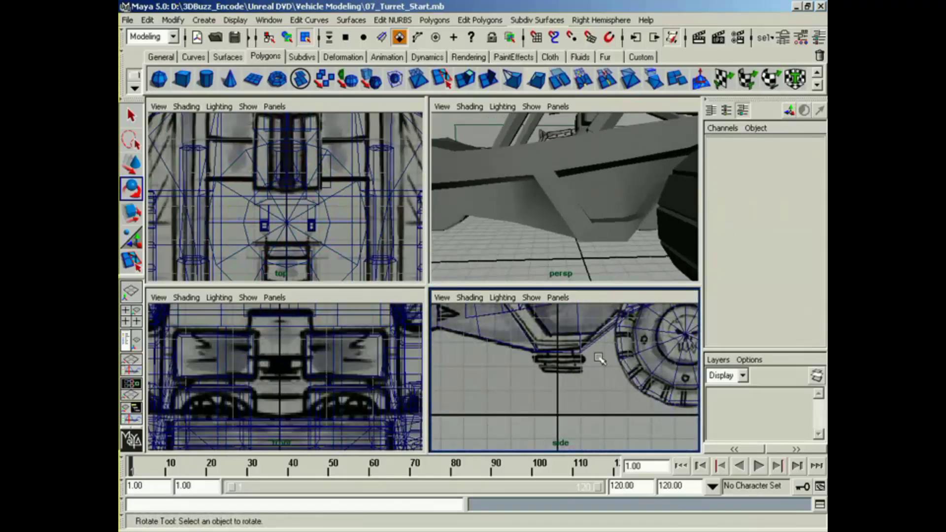
left_click(183, 84)
key("w")
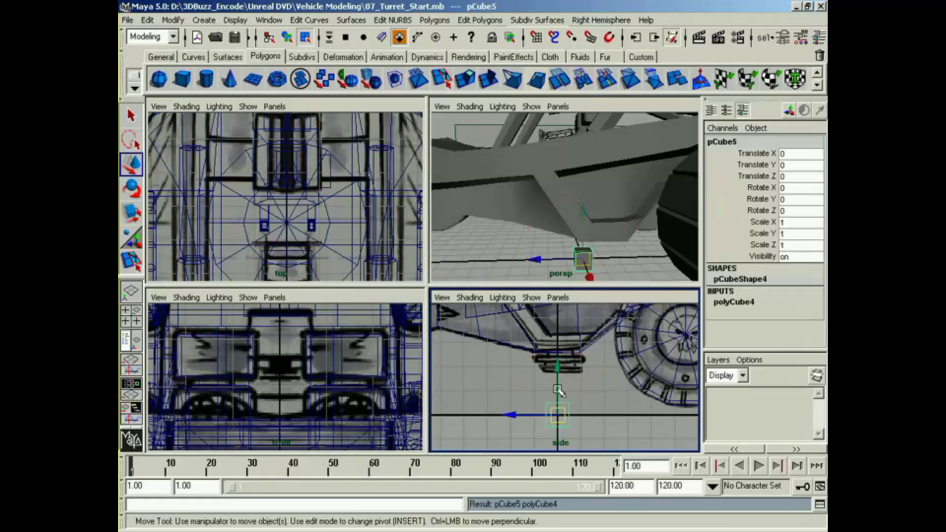
key("z")
Step: Adjust the vertices at both lower corners of the body's side section to match the side blueprint
middle_click_drag(599, 234, 598, 219, "alt")
right_click_drag(598, 220, 627, 220, "alt")
left_click_drag(624, 235, 619, 196, "alt")
left_click(620, 196)
left_click(639, 193)
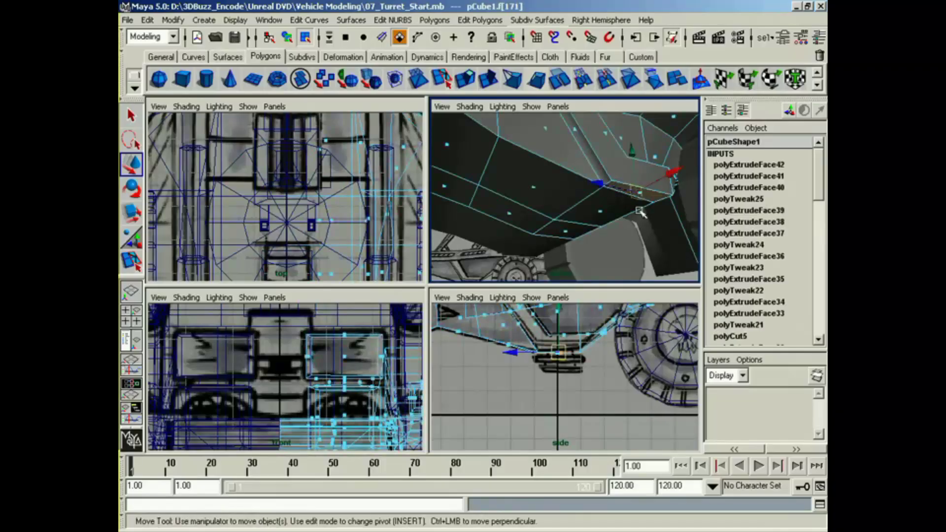
middle_click_drag(587, 368, 567, 357, "alt")
right_click_drag(567, 357, 642, 384, "alt")
middle_click_drag(641, 385, 644, 397, "alt")
right_click_drag(577, 343, 540, 342)
left_click_drag(581, 362, 575, 332)
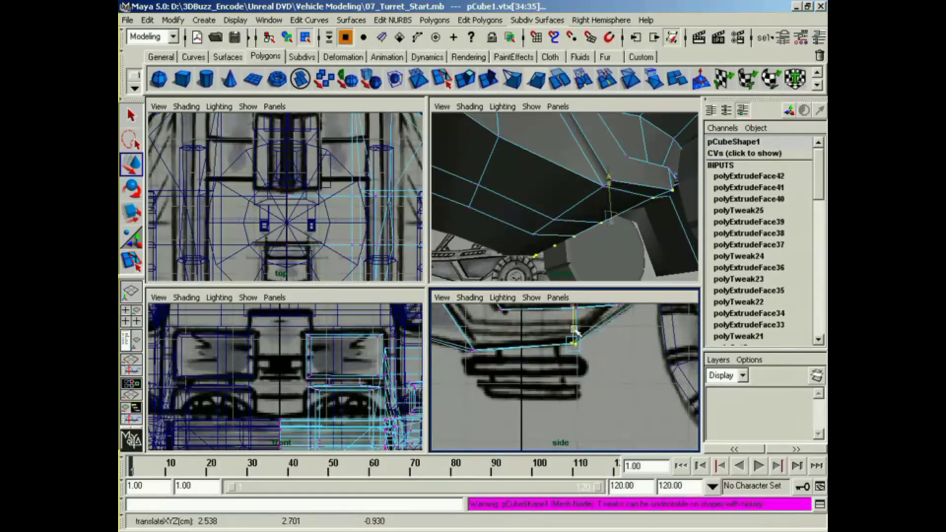
left_click_drag(478, 341, 467, 353)
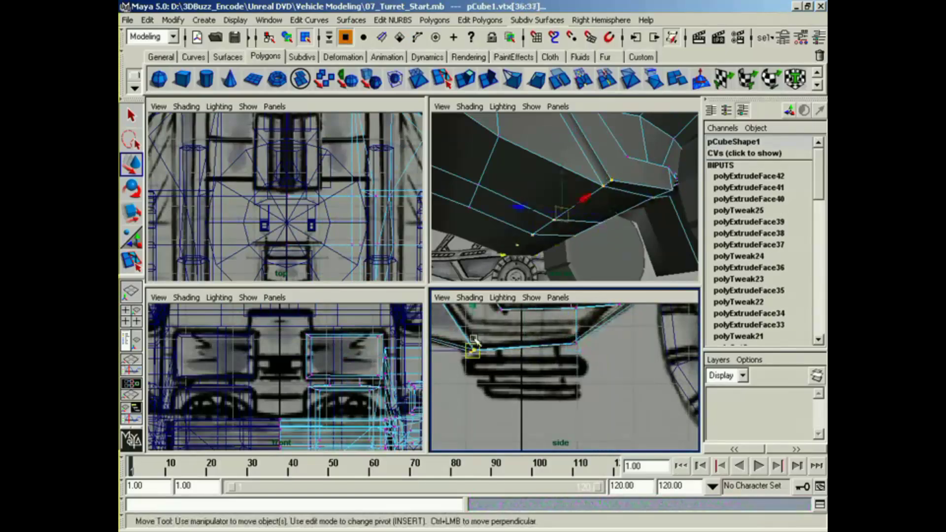
Step: Extrude the bottom face of the side section and scale it inward to the width of the blueprint's step mount
right_click_drag(631, 190, 629, 212)
left_click(634, 188)
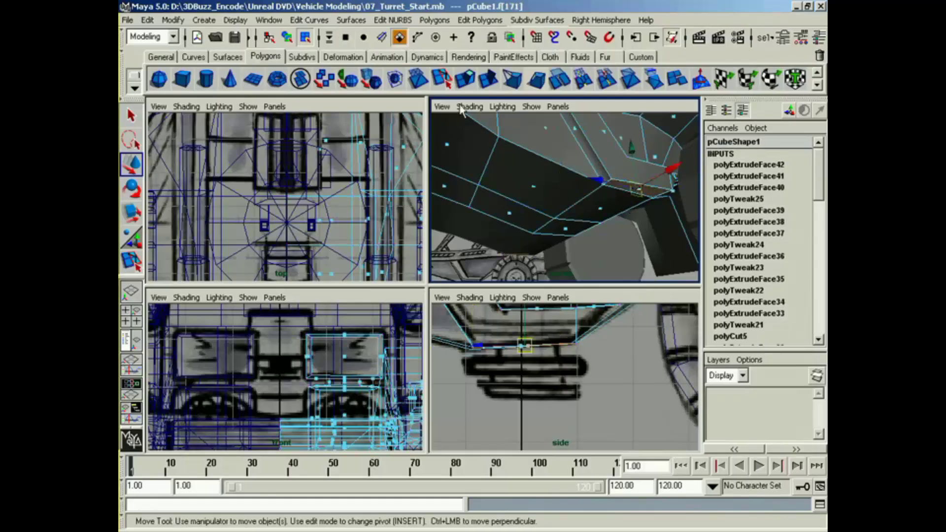
left_click(466, 79)
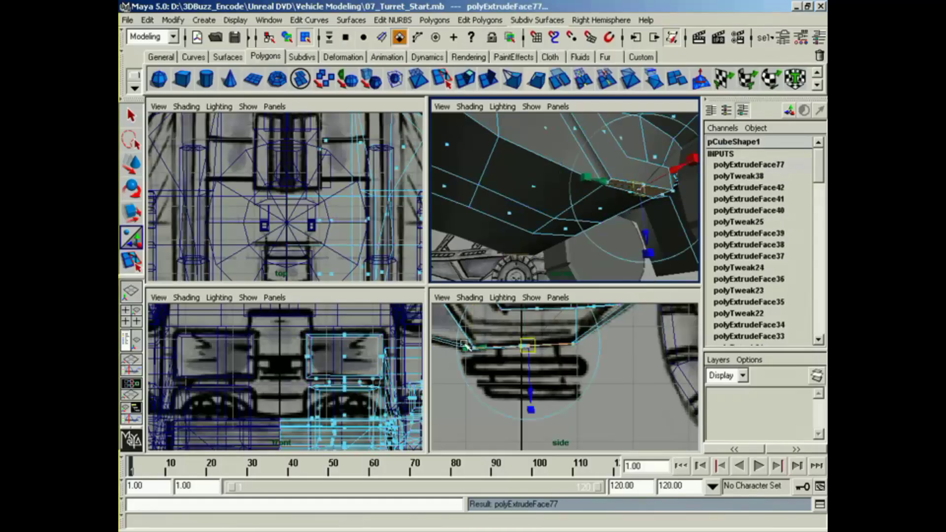
left_click_drag(466, 345, 486, 349)
left_click_drag(529, 392, 529, 395)
left_click_drag(468, 352, 483, 353)
left_click_drag(531, 393, 530, 394)
Step: Extrude the inset bottom face a short distance downward and rotate the new face level with the blueprint
key("g")
left_click_drag(528, 348, 530, 354)
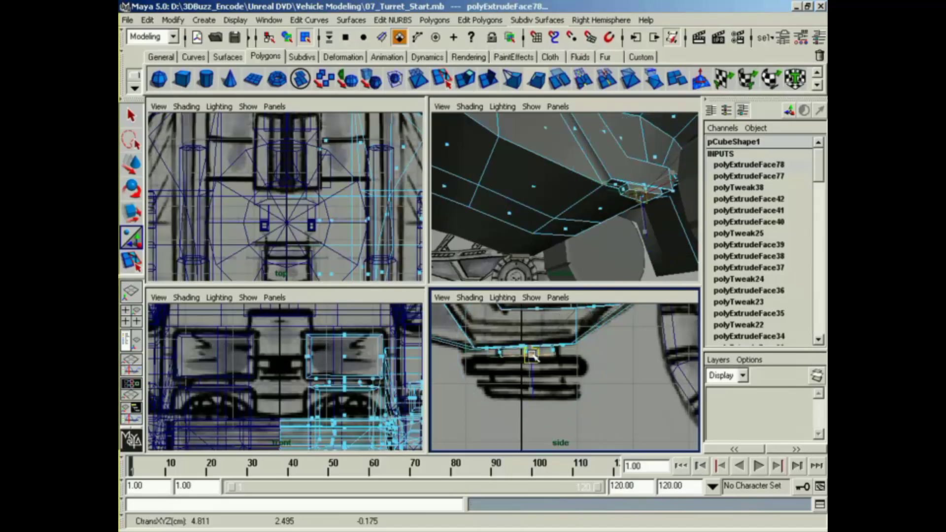
key("e")
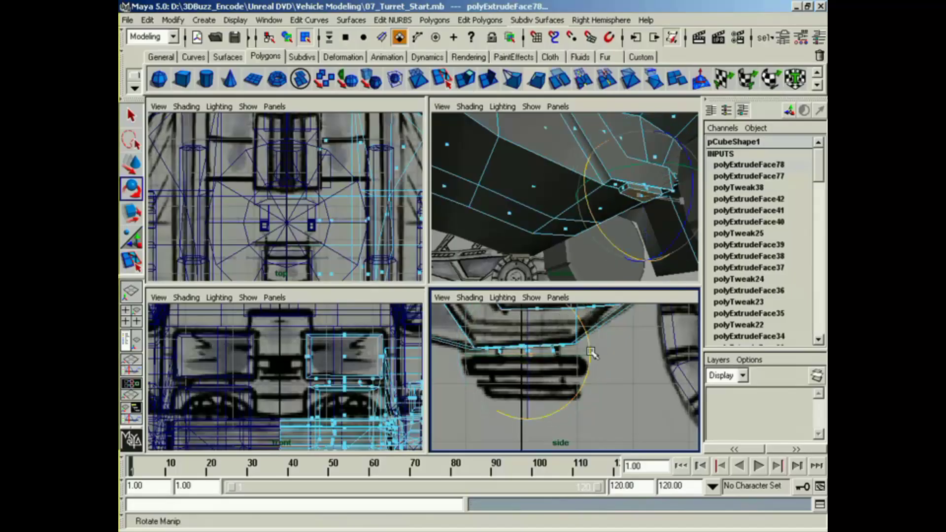
left_click_drag(590, 353, 590, 354)
Step: Adjust the long bottom edges of the extruded step mount beneath the body's side with the Scale tool
left_click_drag(625, 209, 513, 224, "alt")
right_click_drag(513, 224, 533, 225, "alt")
middle_click_drag(533, 225, 591, 212, "alt")
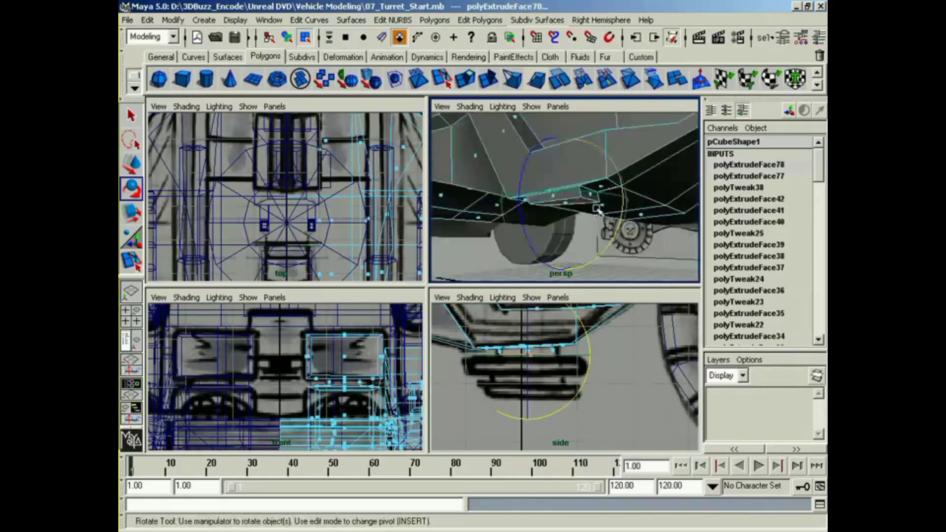
right_click_drag(591, 212, 582, 176, "alt")
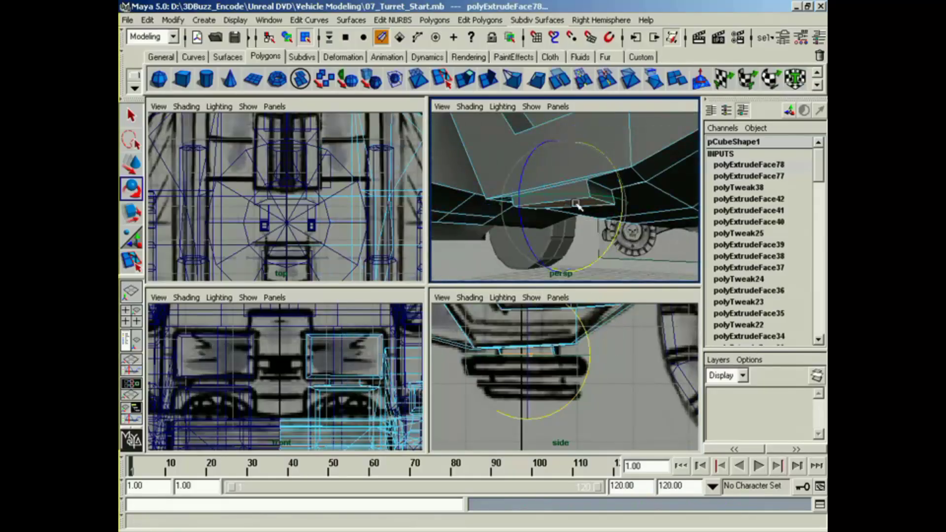
left_click(633, 169)
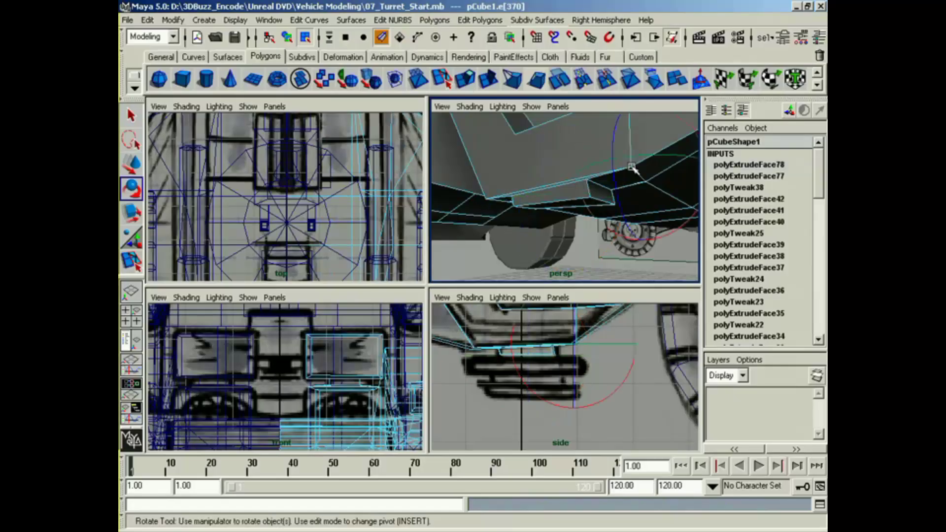
left_click(557, 203)
left_click_drag(562, 214, 540, 212, "alt")
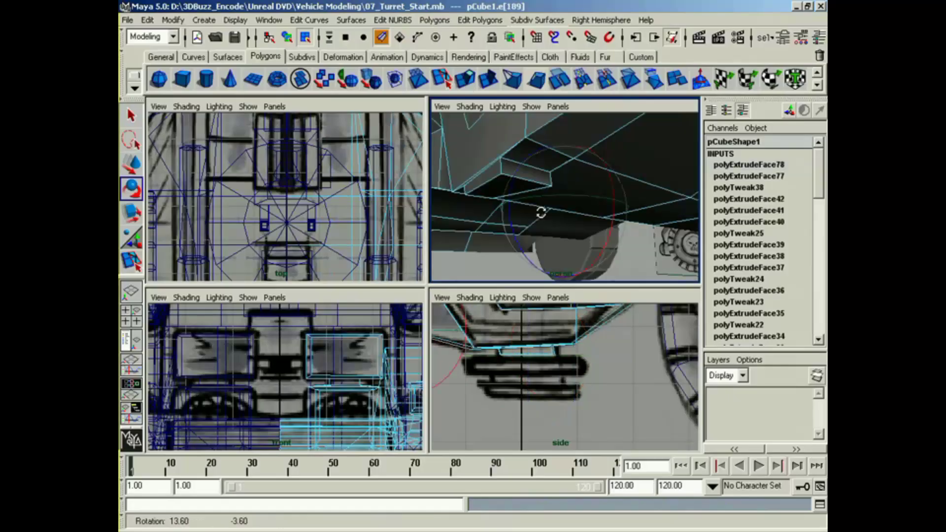
left_click(487, 183)
key("r")
middle_click_drag(468, 197, 509, 207, "alt")
left_click_drag(475, 174, 496, 177)
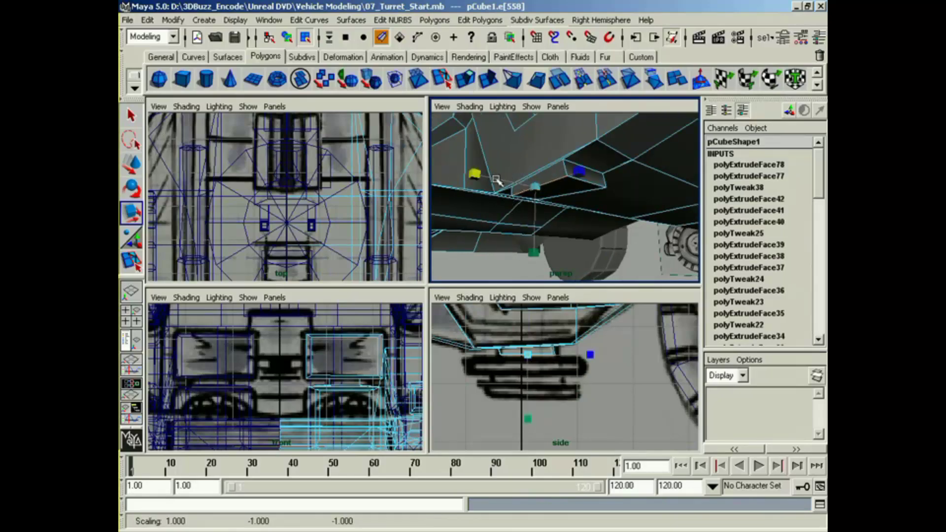
left_click(594, 194)
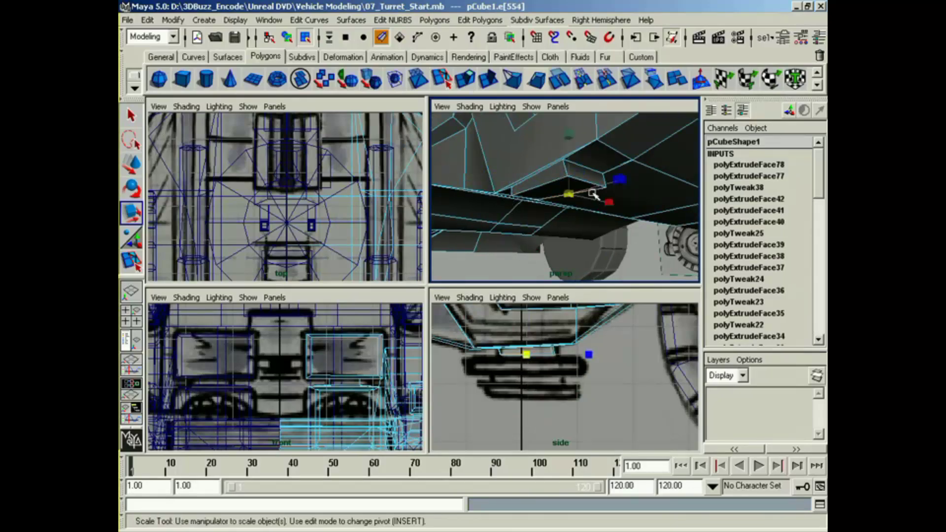
Step: Extrude the mount's bottom face slightly, scale it lengthwise to the blueprint's upper step, and extrude it down to the step's thickness
left_click_drag(607, 204, 462, 236)
middle_click_drag(462, 237, 516, 226, "alt")
left_click_drag(515, 226, 593, 228, "alt")
left_click(500, 178)
right_click_drag(622, 218, 574, 213)
left_click_drag(515, 380, 540, 359)
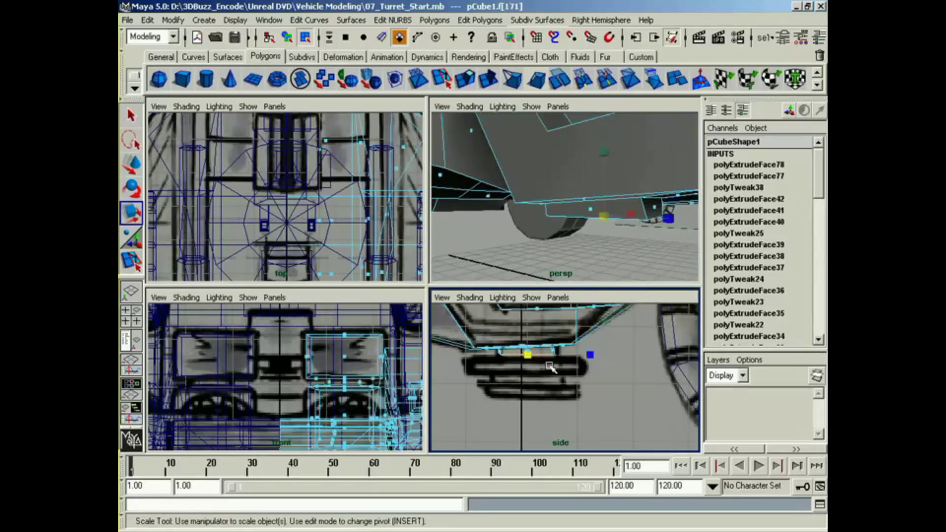
middle_click_drag(594, 250, 587, 234, "alt")
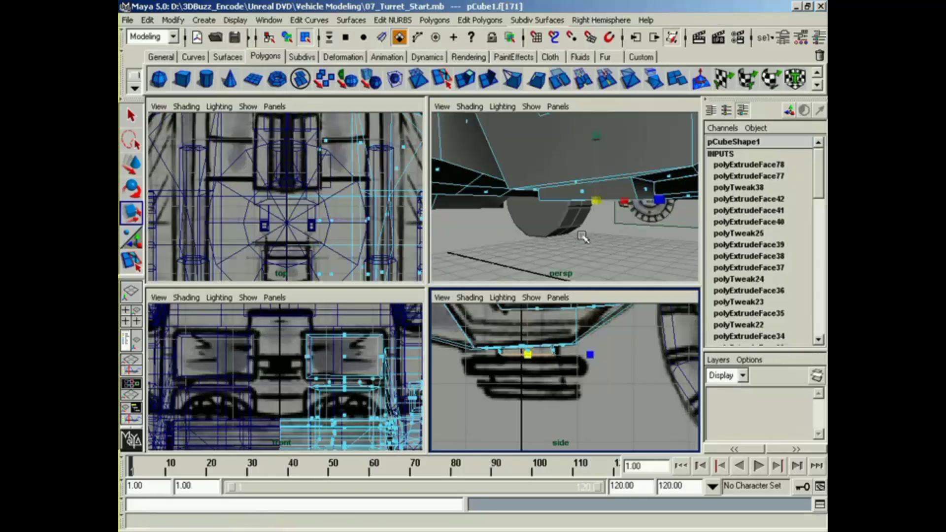
key("g")
mouse_move(596, 250)
left_mouse_down()
mouse_move(597, 270)
mouse_move(597, 255)
left_mouse_up()
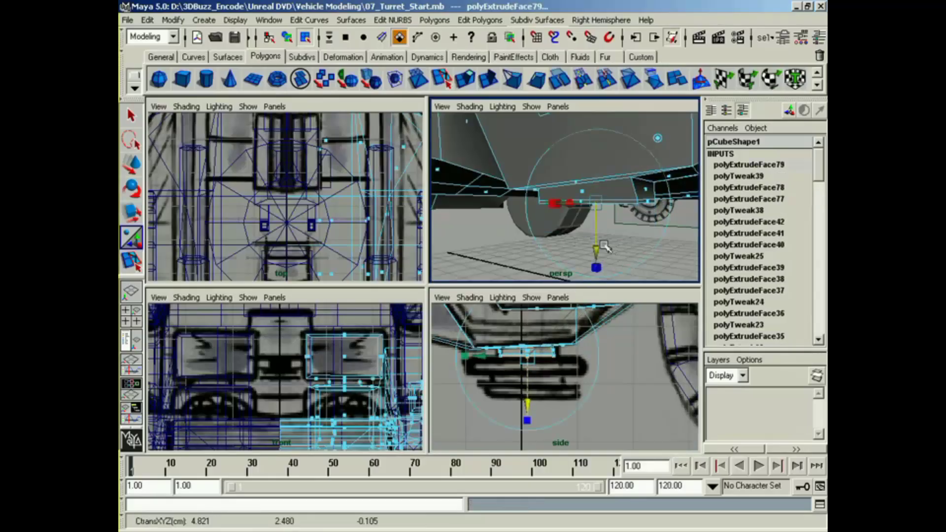
left_click_drag(469, 361, 420, 362)
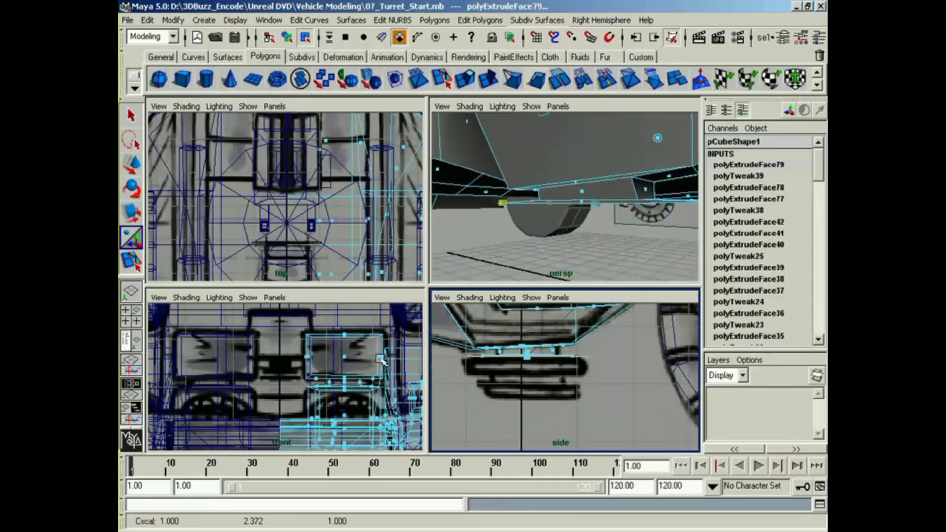
key("g")
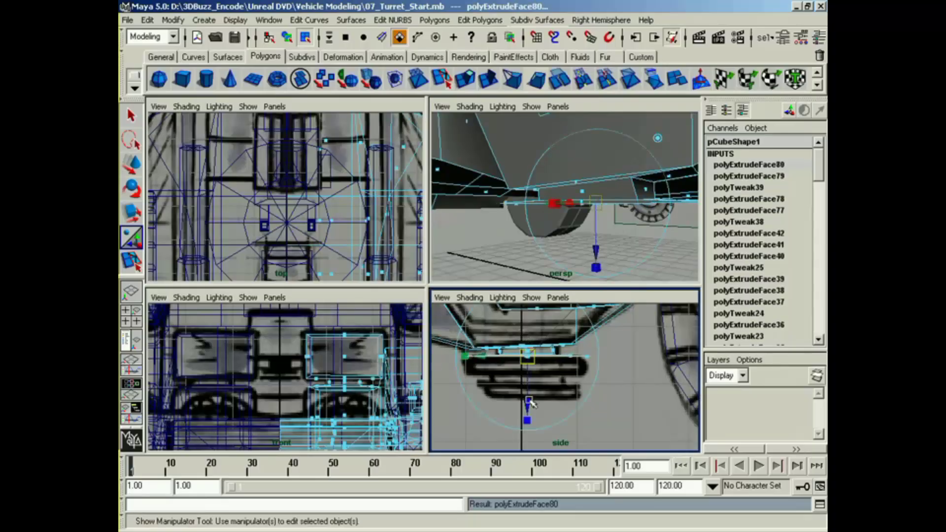
left_click_drag(529, 400, 528, 420)
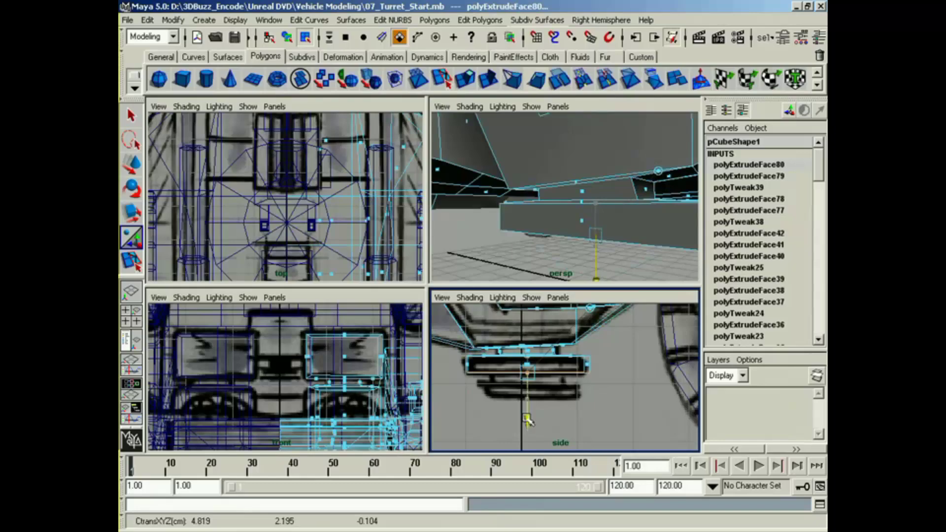
Step: Extrude the upper step's outer side face outward, and extrude it again a short distance to form a narrow outer strip
left_click(586, 220)
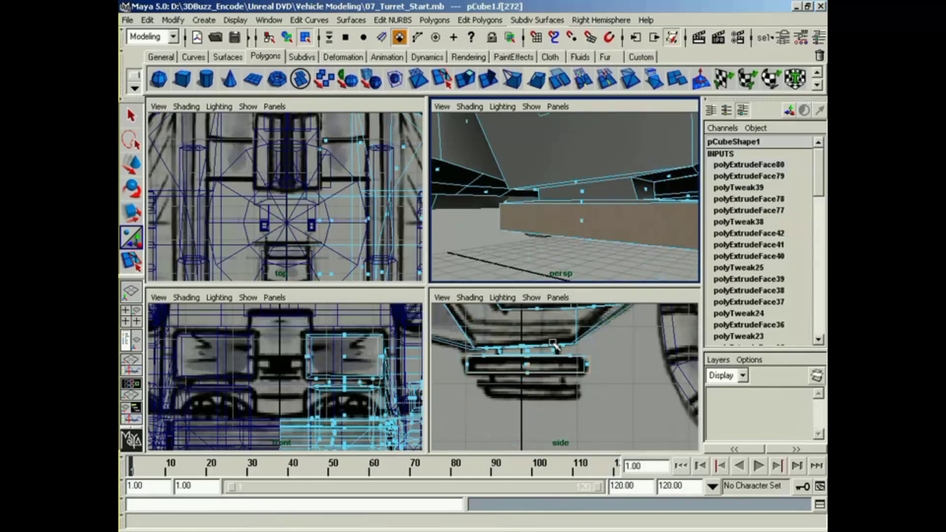
middle_click_drag(364, 409, 387, 413, "alt")
middle_click_drag(347, 220, 323, 205, "alt")
left_click_drag(527, 189, 635, 192, "alt")
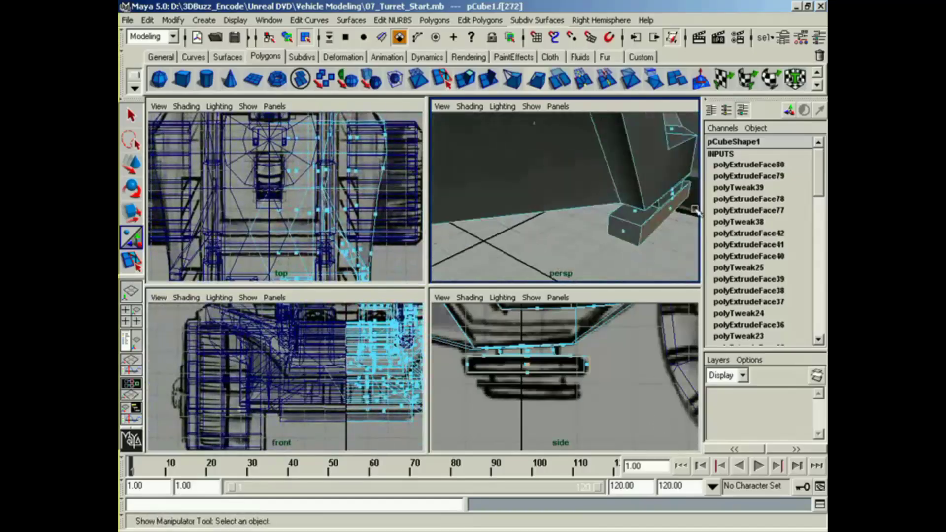
middle_click_drag(636, 192, 566, 172, "alt")
left_click_drag(566, 172, 666, 212, "alt")
key("g")
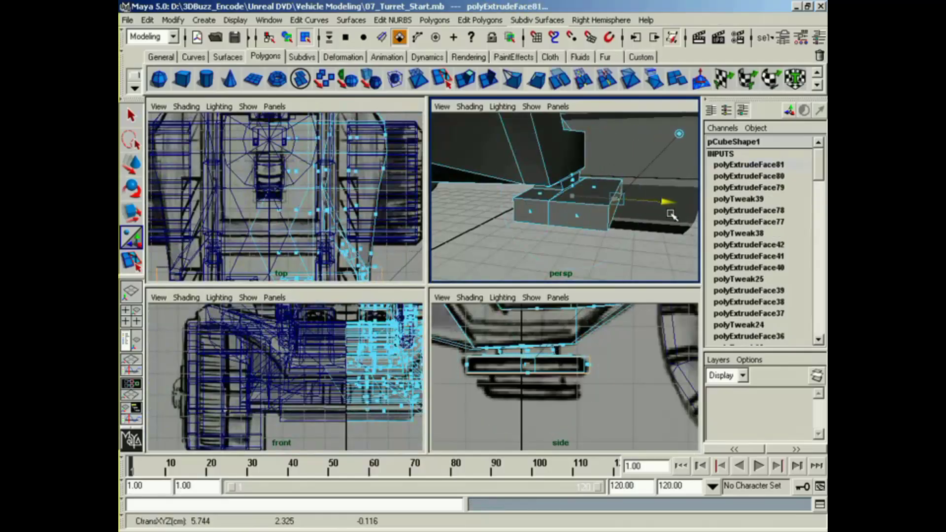
key("g")
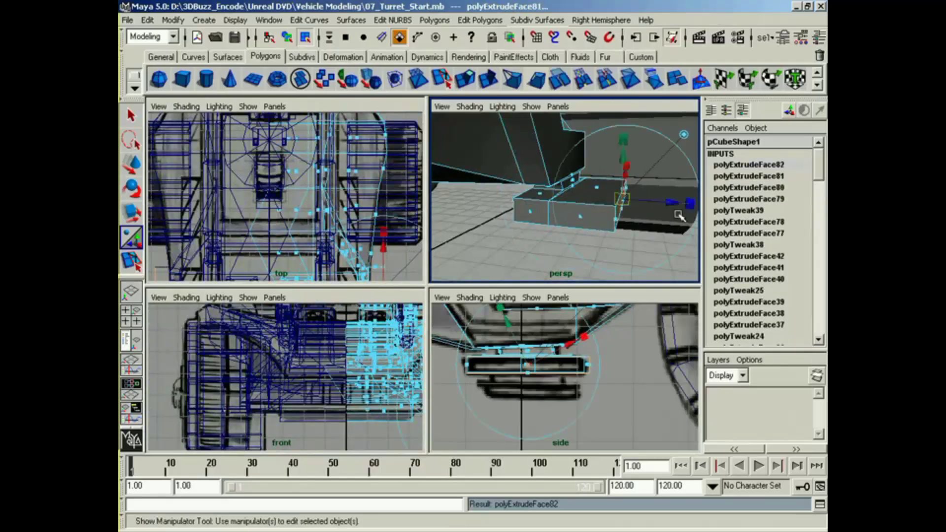
left_click_drag(656, 241, 648, 198, "alt")
Step: Extrude the outer strip's bottom face, scale it lengthwise to the blueprint's lower mount, and extrude it a short distance downward
left_click(634, 208)
key("g")
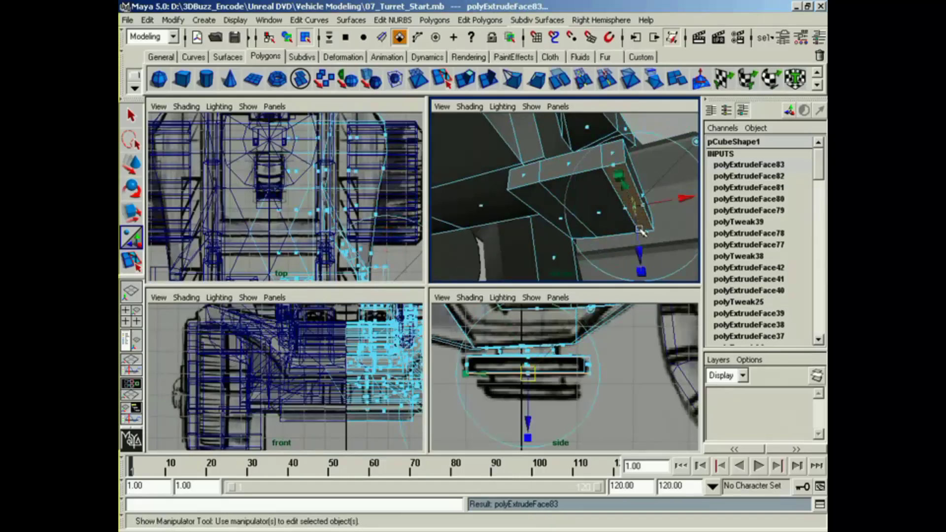
left_click_drag(617, 174, 642, 267)
key("g")
key("ctrl+z")
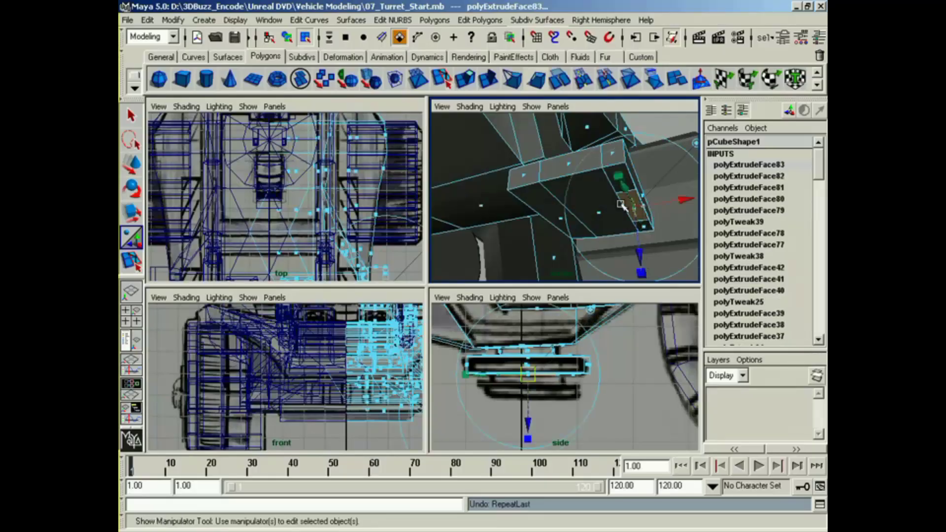
key("g")
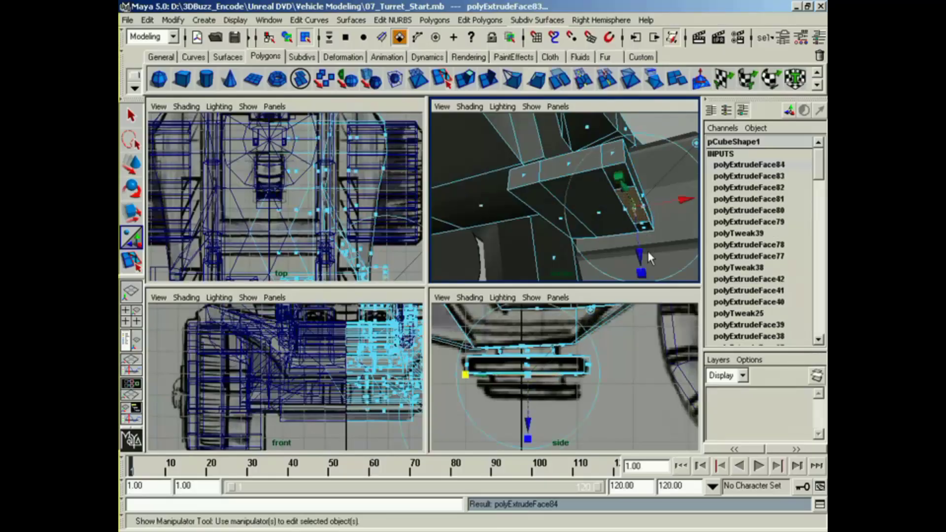
left_click_drag(639, 249, 643, 260)
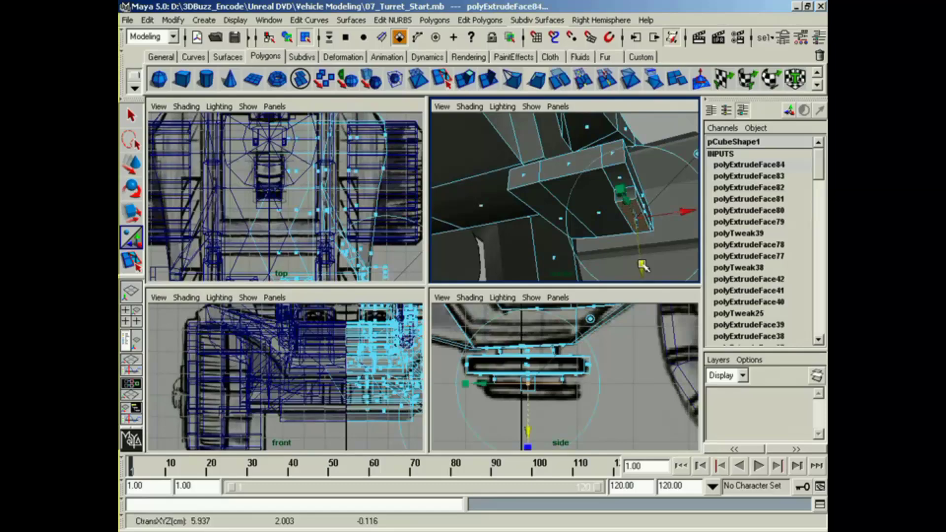
Step: Extrude the lower mount's bottom face slightly, widen it to the blueprint's lower step, and extrude it down to the step's thickness
key("g")
left_click_drag(643, 267, 644, 274)
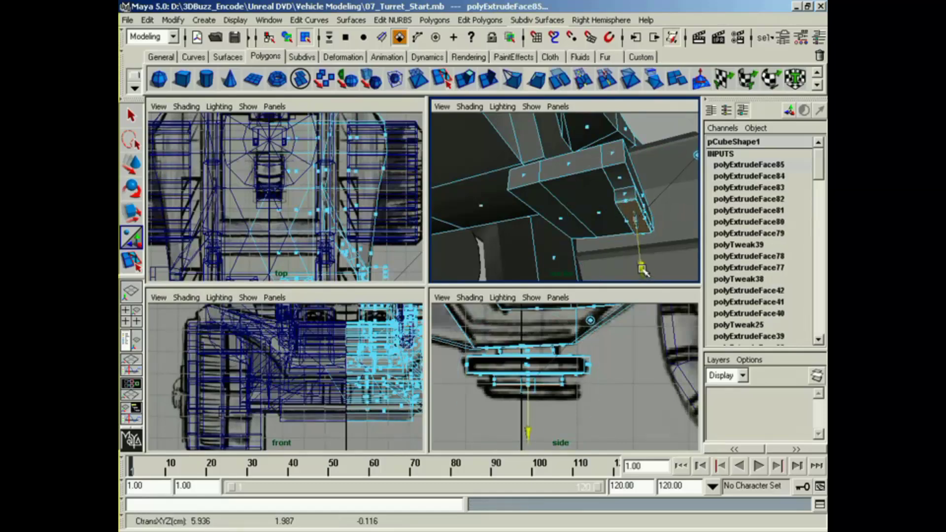
left_click_drag(620, 194, 594, 187)
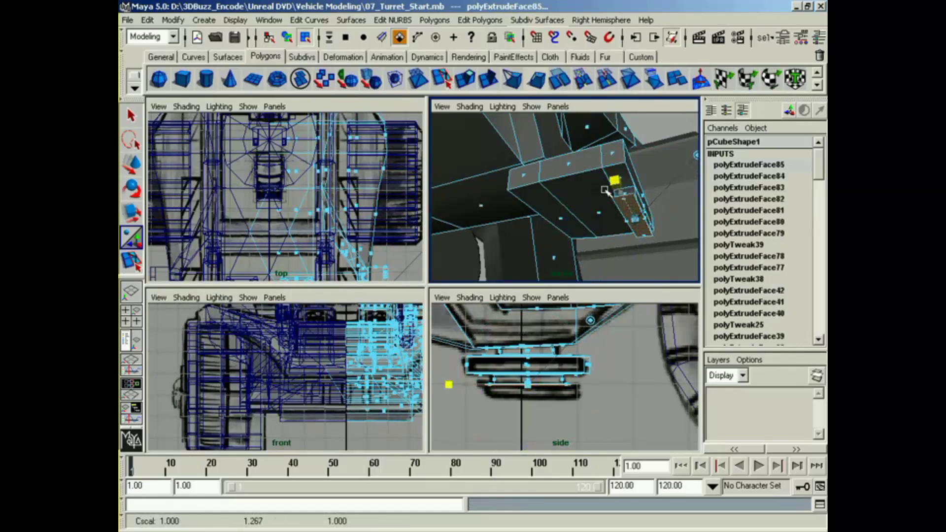
key("g")
left_click_drag(644, 268, 644, 274)
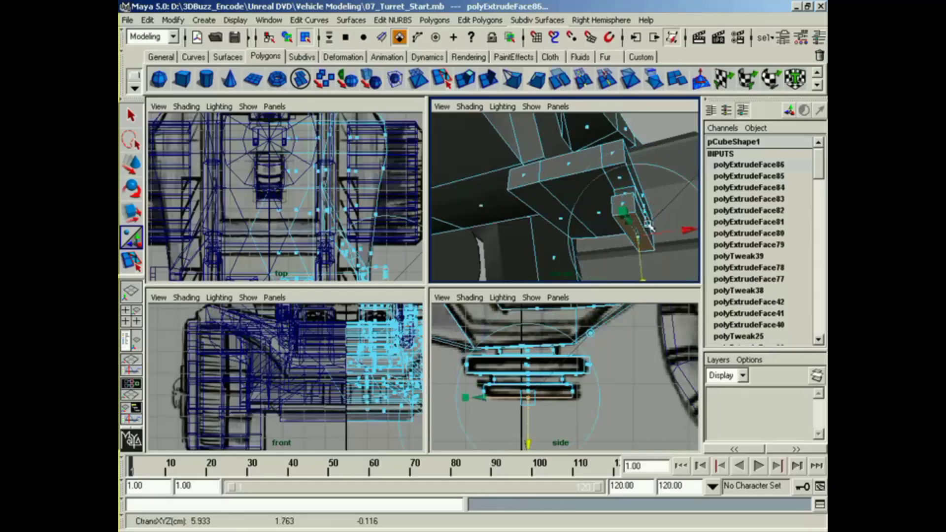
Step: Extrude the lower step's outer side face outward to give the step its depth
key("g")
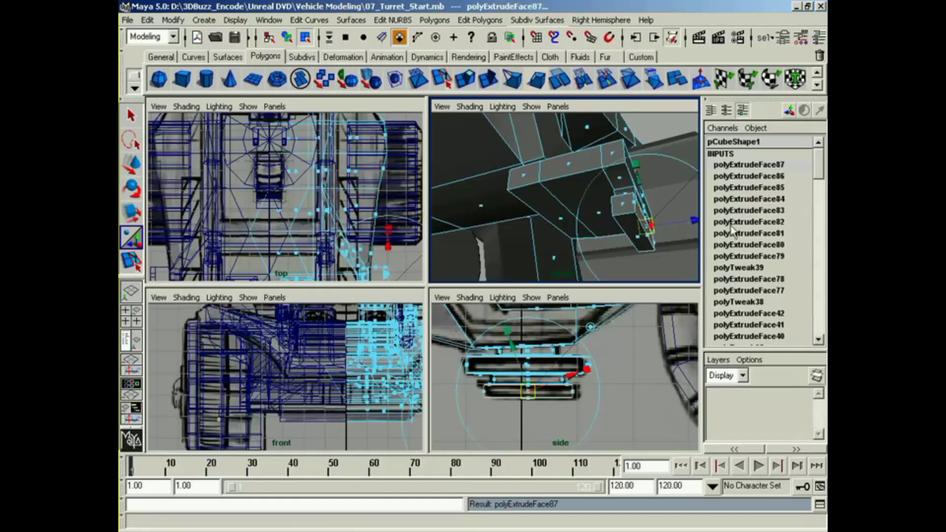
left_click_drag(653, 246, 660, 280, "alt")
middle_click_drag(595, 267, 574, 261, "alt")
left_click_drag(612, 240, 569, 253)
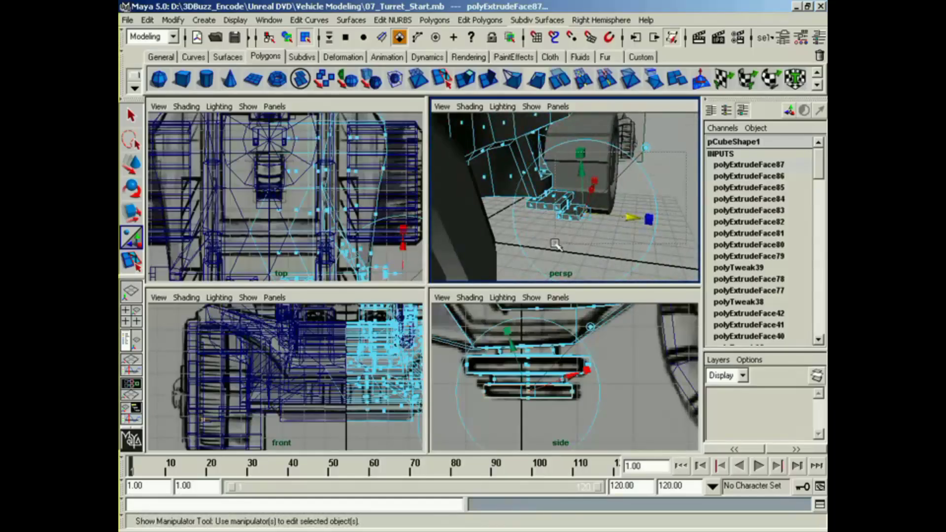
Step: Select the faces of the outer strip and lower step and adjust their sideways distance from the body
left_click_drag(557, 249, 597, 194)
left_click_drag(597, 197, 448, 243, "alt")
left_click(593, 200, "ctrl")
key("z")
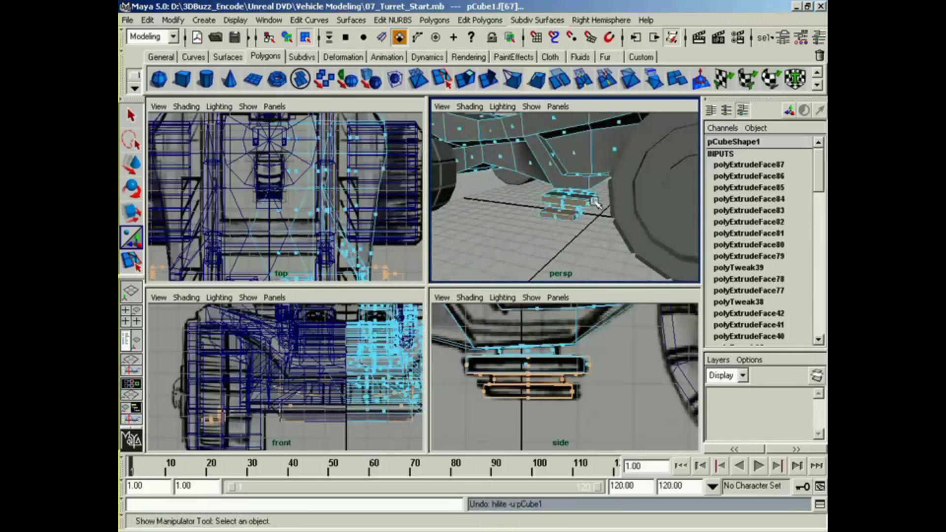
left_click_drag(580, 239, 722, 240, "alt")
key("w")
left_click_drag(610, 172, 600, 172)
key("z")
scroll(241, 190, "down", 3)
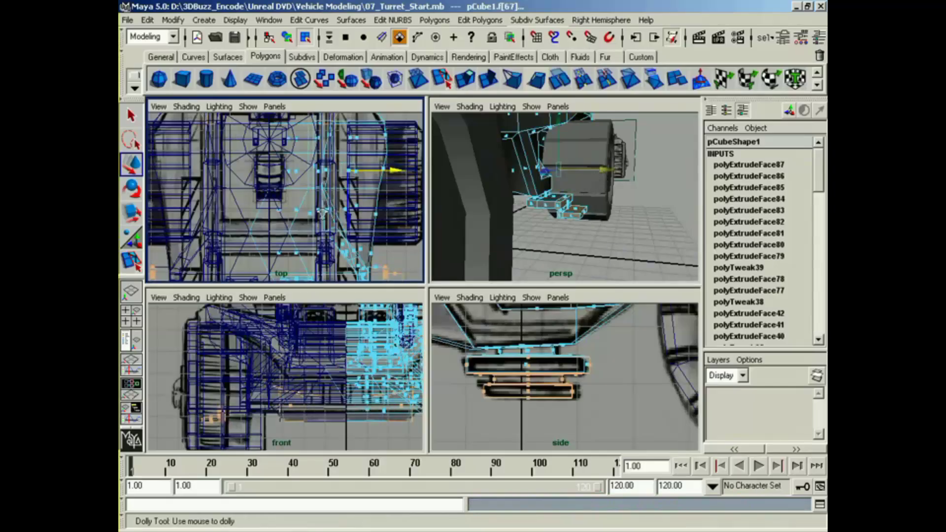
left_click_drag(343, 61, 344, 60, "ctrl")
left_click_drag(395, 253, 395, 253)
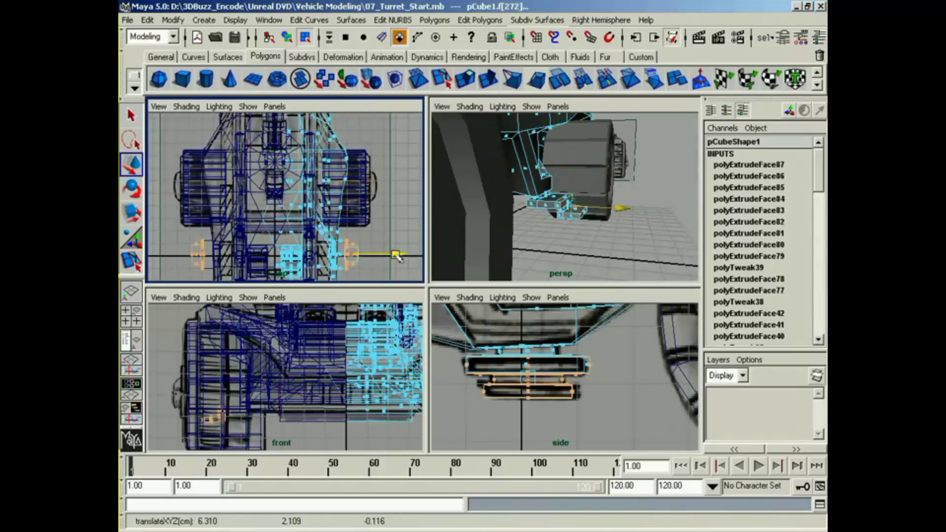
Step: Return to object selection and apply Soften/Harden to the edges of the turret's base cylinder
right_click_drag(540, 173, 641, 154)
left_click(611, 247)
left_click_drag(611, 246, 563, 257, "alt")
right_click_drag(564, 257, 483, 222, "alt")
left_click_drag(483, 223, 329, 247, "alt")
right_click_drag(608, 187, 614, 197)
left_click(296, 38)
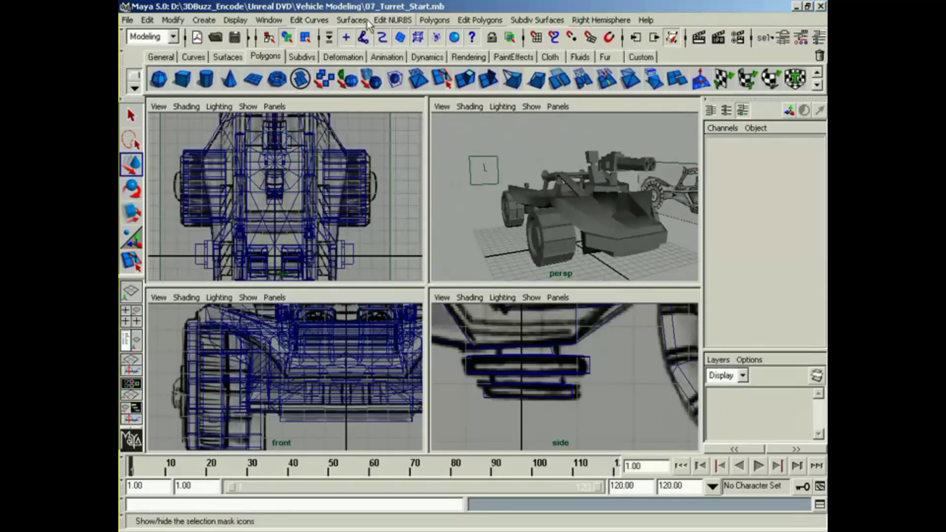
left_click(618, 203)
left_click(480, 20)
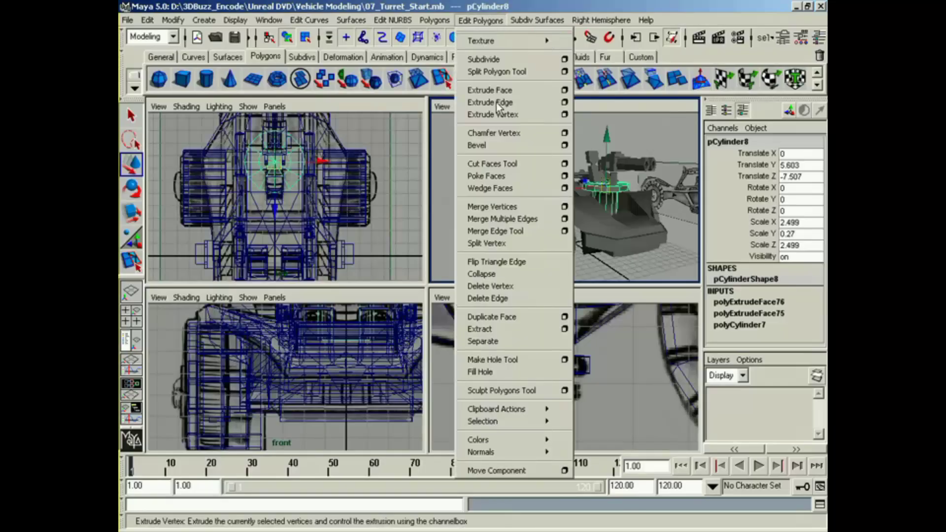
mouse_move(511, 455)
left_click(610, 519)
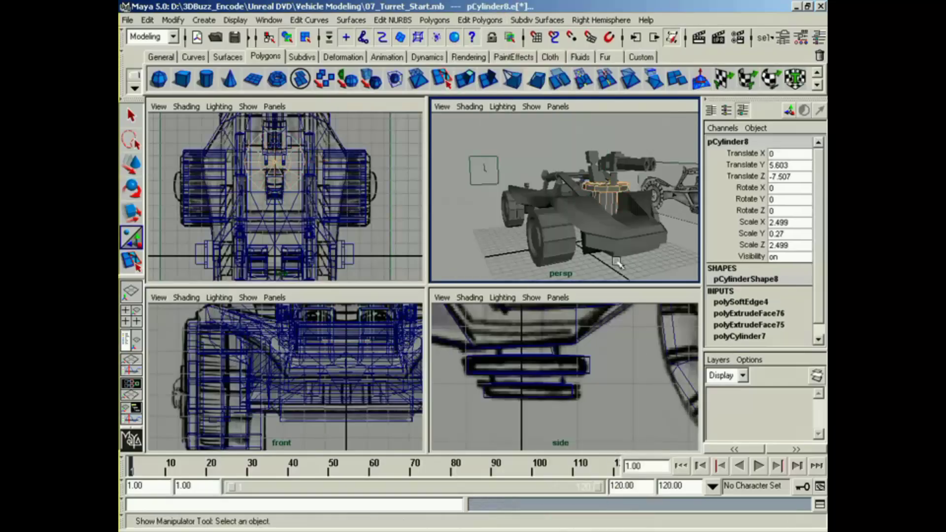
left_click(569, 263)
Step: Examine the whole vehicle in the perspective, side, front and top views
left_click_drag(569, 263, 637, 244, "alt")
middle_click_drag(637, 244, 654, 234, "alt")
middle_click_drag(690, 339, 663, 384, "alt")
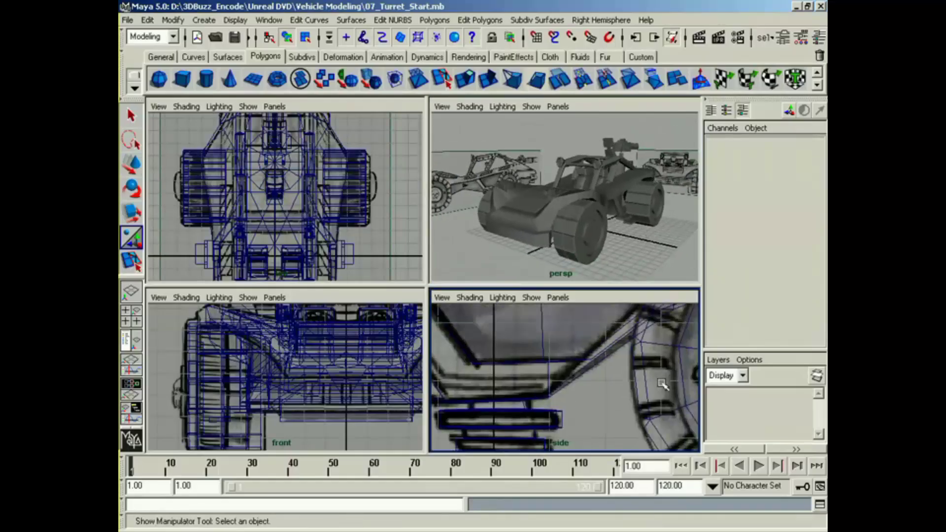
right_click_drag(663, 385, 591, 366, "alt")
middle_click_drag(591, 366, 590, 402, "alt")
right_click_drag(632, 381, 543, 386, "alt")
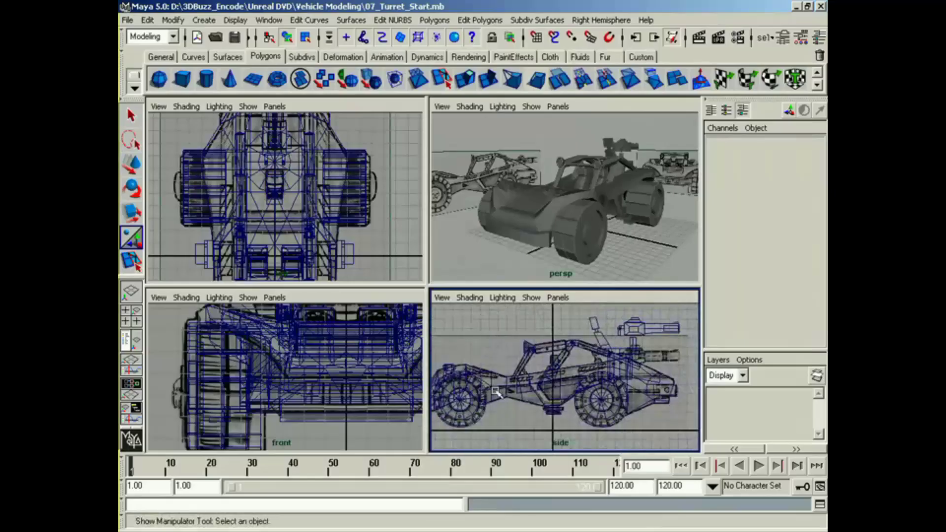
middle_click_drag(542, 386, 558, 387, "alt")
right_click_drag(370, 398, 278, 403, "alt")
middle_click_drag(277, 403, 247, 435, "alt")
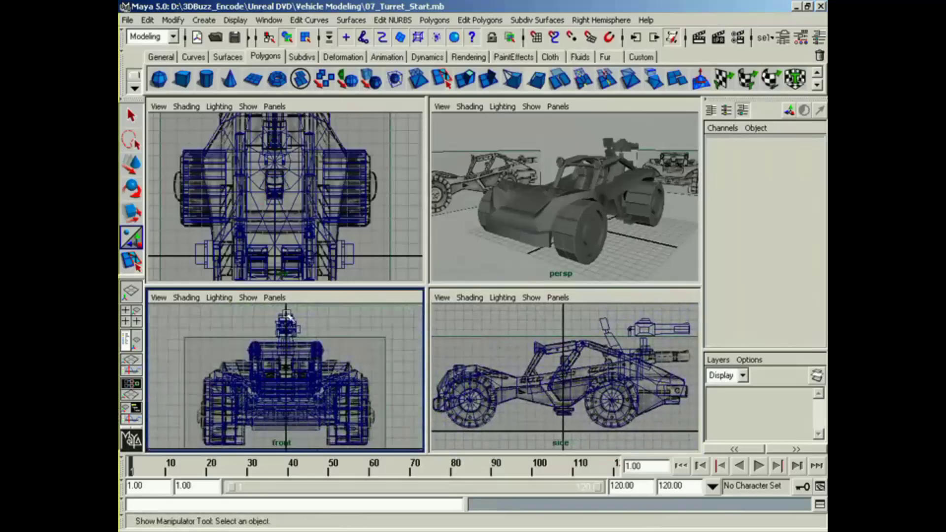
right_click_drag(275, 261, 223, 267, "alt")
right_click_drag(308, 256, 220, 255, "alt")
middle_click_drag(220, 254, 225, 235, "alt")
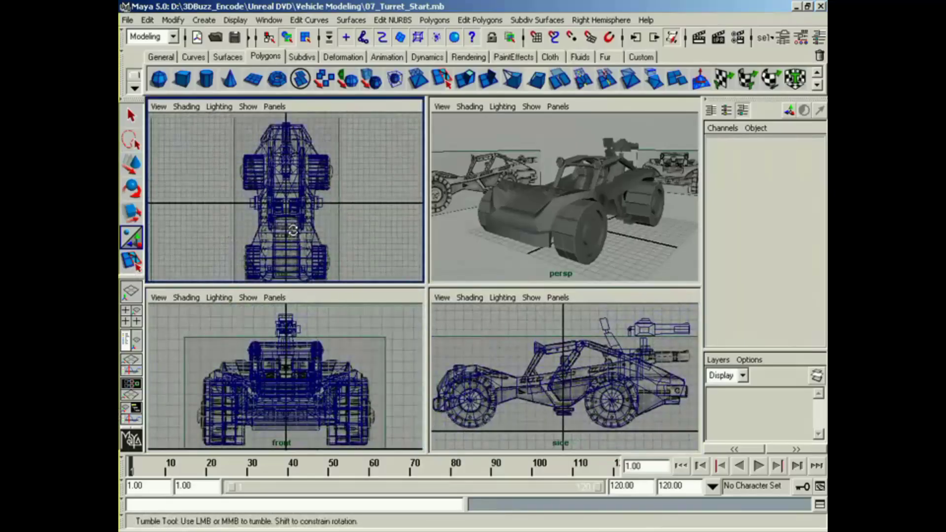
Step: Delete the mirrored half of the vehicle's body in the 08_FinalTweaking_Start.mb scene
left_click(580, 240)
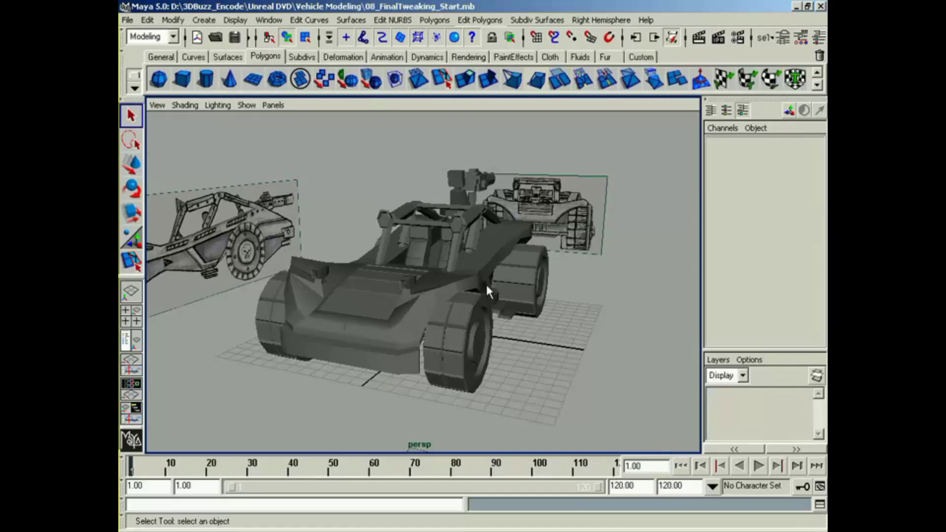
left_click_drag(489, 291, 489, 347, "alt")
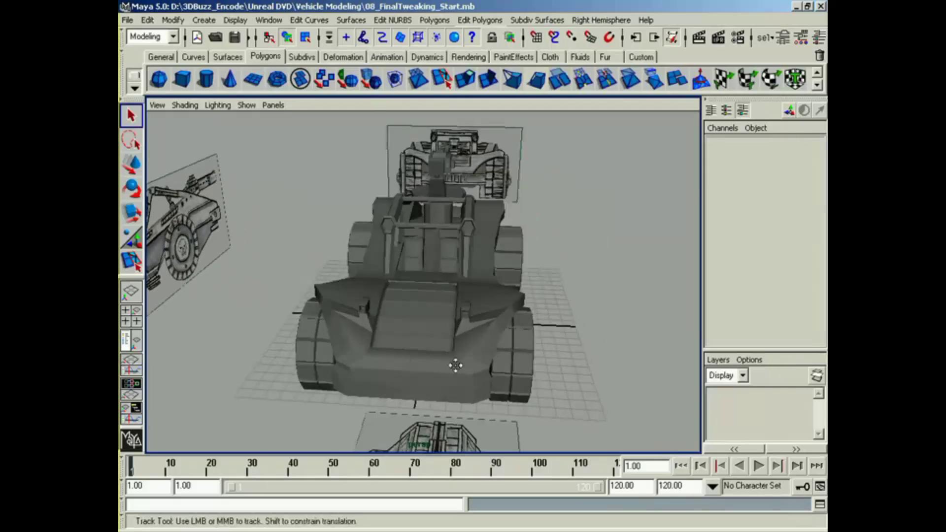
right_click_drag(454, 365, 532, 363, "alt")
middle_click_drag(497, 385, 504, 343, "alt")
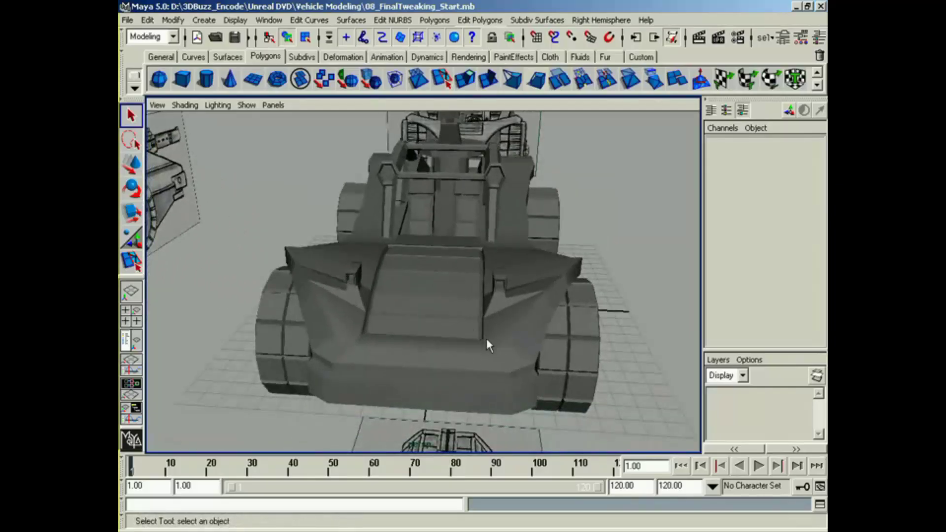
left_click(383, 330)
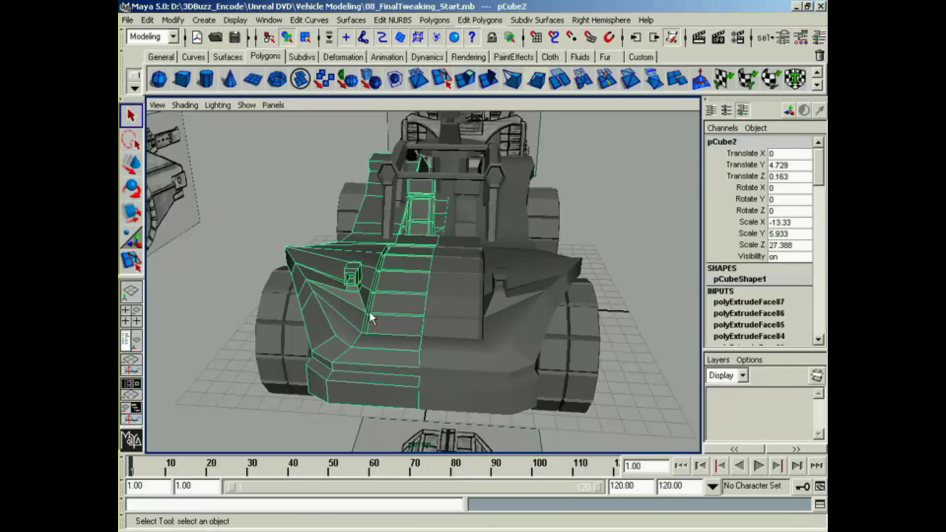
key("Delete")
Step: Put the remaining body half into vertex selection and select the vertices along its centre seam
left_click(454, 336)
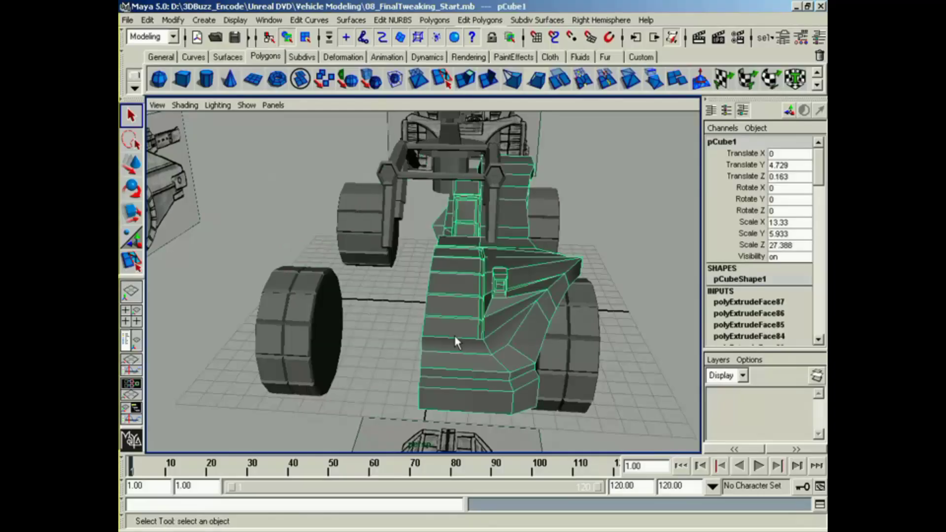
left_click_drag(451, 336, 432, 250, "alt")
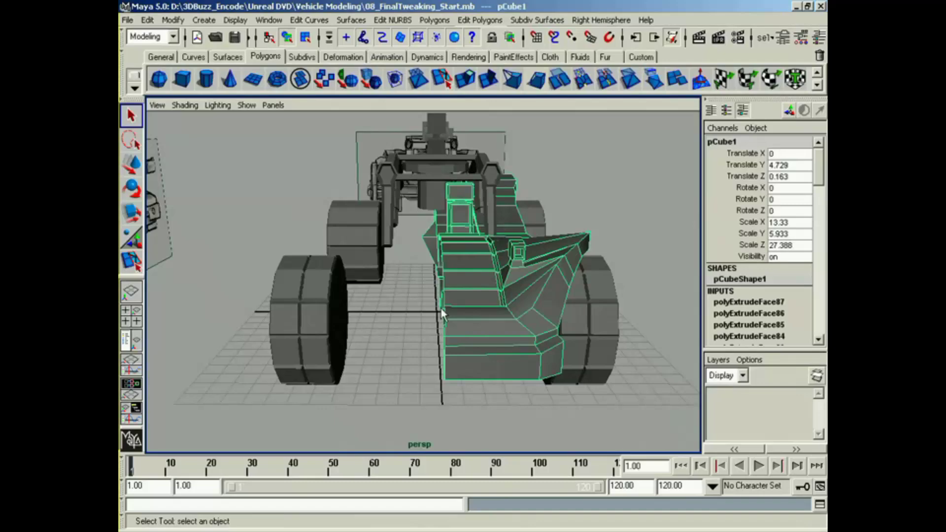
right_click_drag(456, 328, 417, 329)
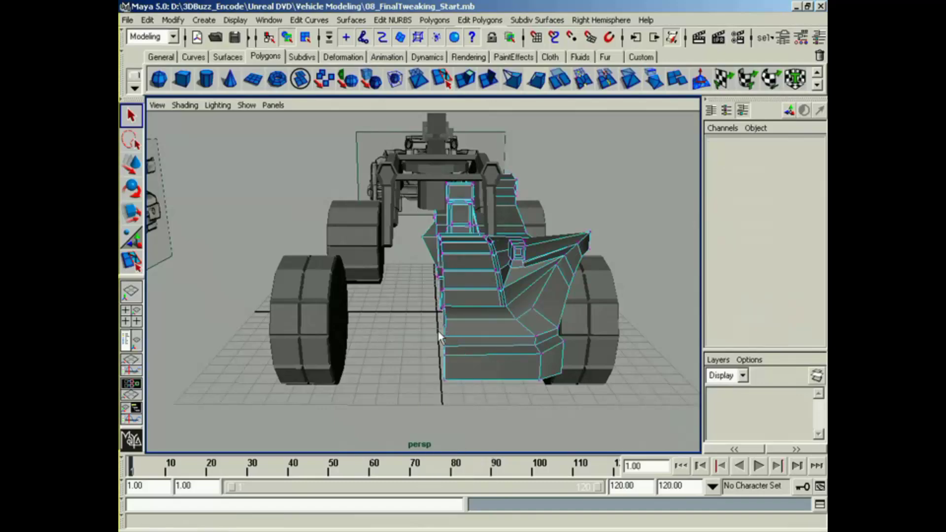
left_click_drag(446, 326, 430, 321, "alt")
key("space")
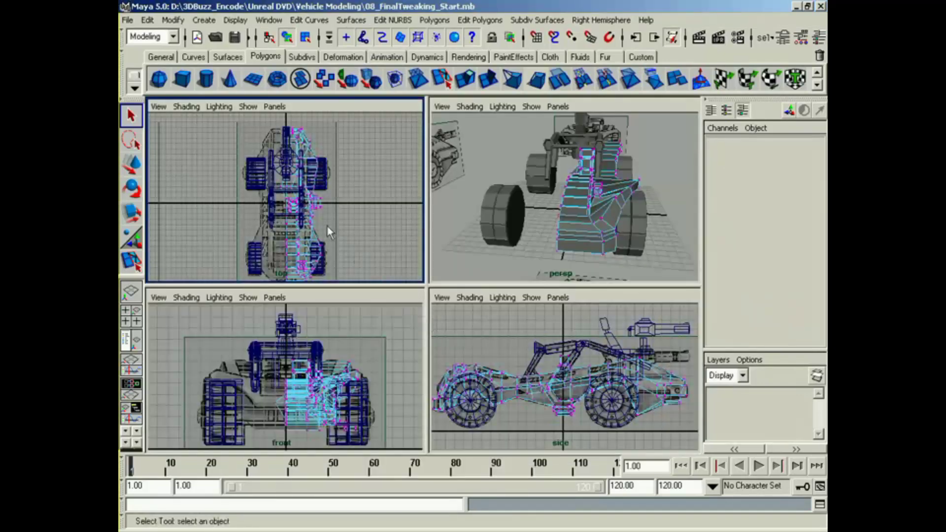
middle_click_drag(324, 199, 315, 186, "alt")
key("space")
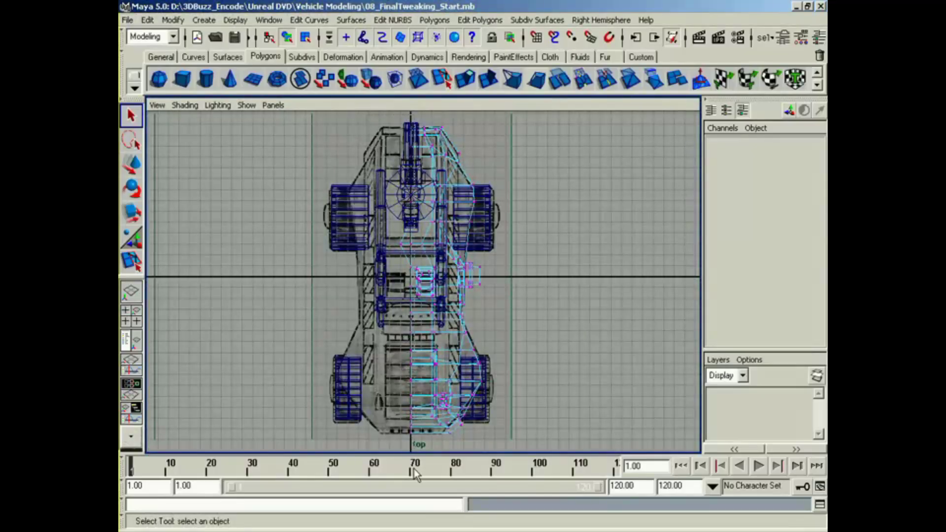
left_click_drag(414, 469, 415, 469)
middle_click_drag(427, 379, 421, 369, "alt")
key("space")
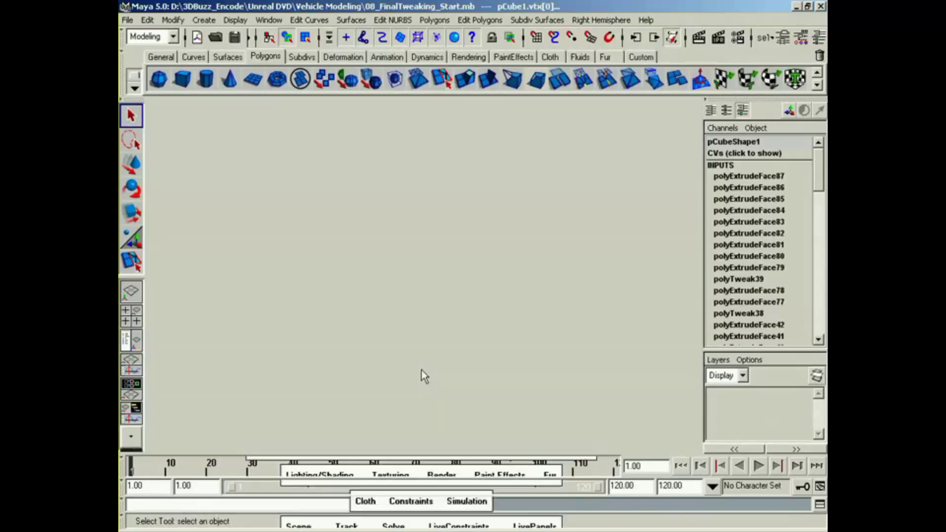
middle_click_drag(356, 390, 366, 376, "alt")
right_click_drag(345, 382, 383, 378, "alt")
middle_click_drag(383, 378, 380, 373, "alt")
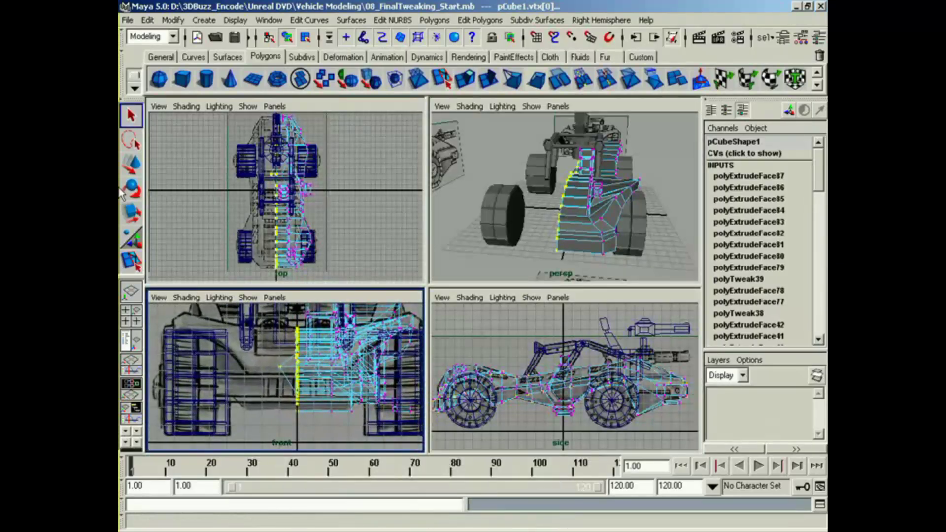
Step: Bring up the Move tool's settings and have Retain Component Spacing turned off for the selected seam vertices
double_click(131, 170)
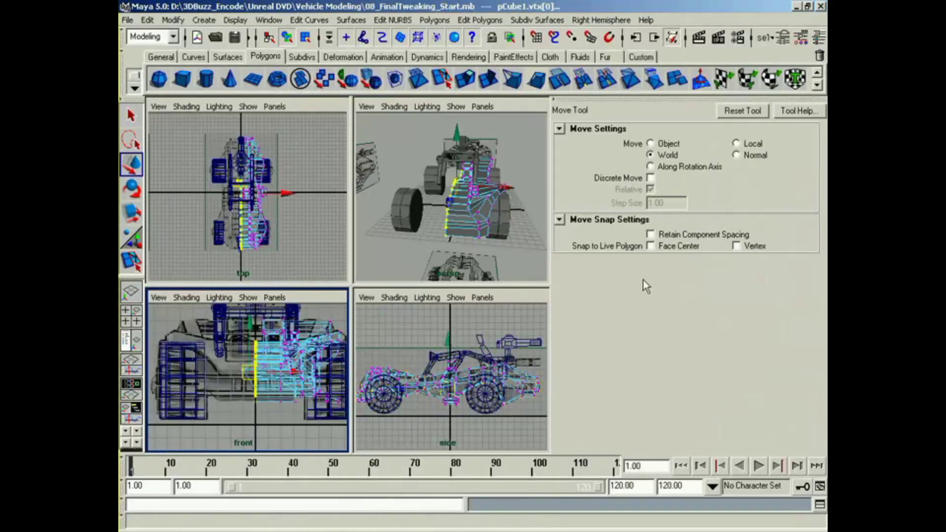
middle_click(440, 327)
middle_click_drag(270, 353, 274, 348, "alt")
right_click_drag(274, 349, 296, 347, "alt")
middle_click_drag(295, 347, 290, 347, "alt")
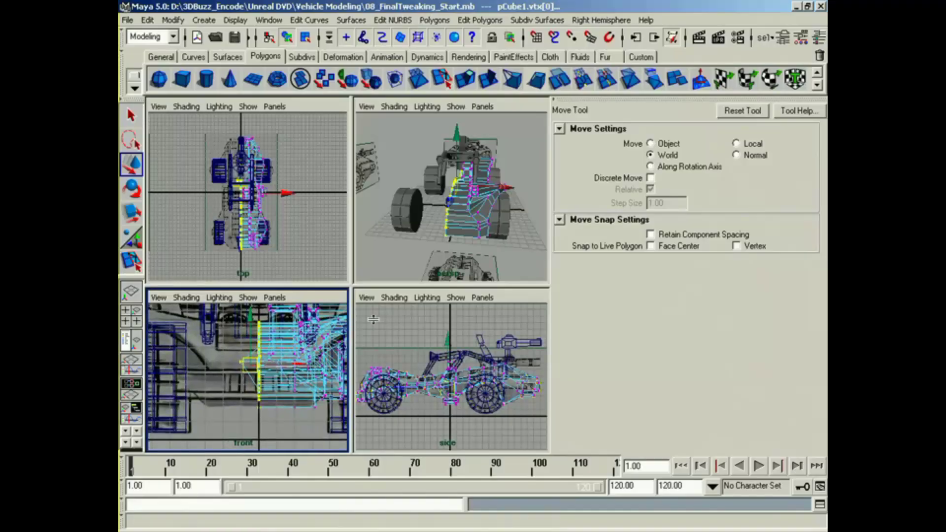
left_click(282, 365)
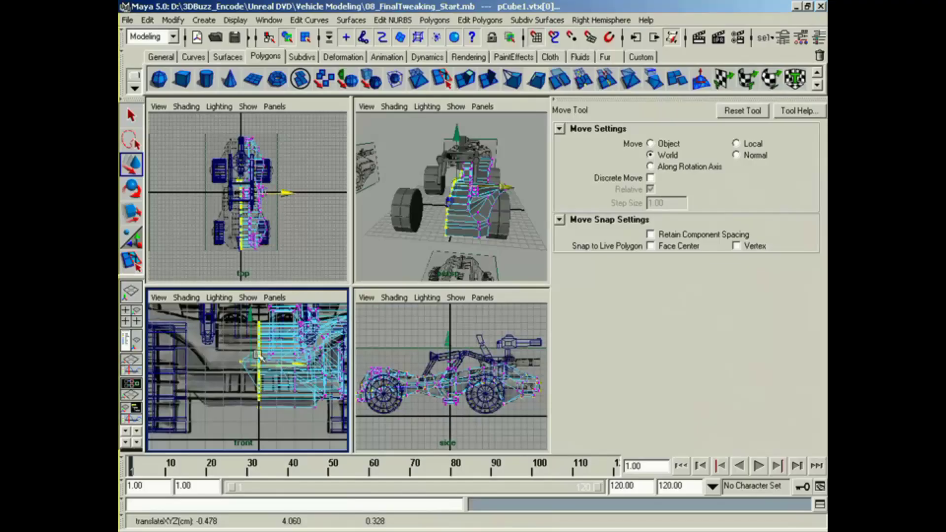
left_click_drag(253, 369, 259, 369)
key("z")
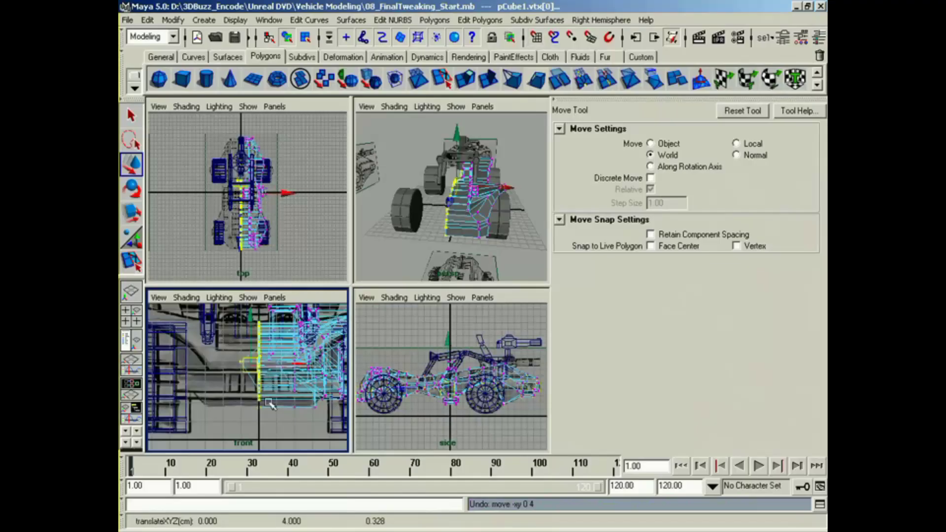
Step: Reselect the body's centre-seam vertices in the front view and snap them sideways onto the grid's centre line
left_click(269, 428)
middle_click_drag(268, 428, 267, 424, "alt")
left_click_drag(210, 428, 269, 312)
left_click(266, 360)
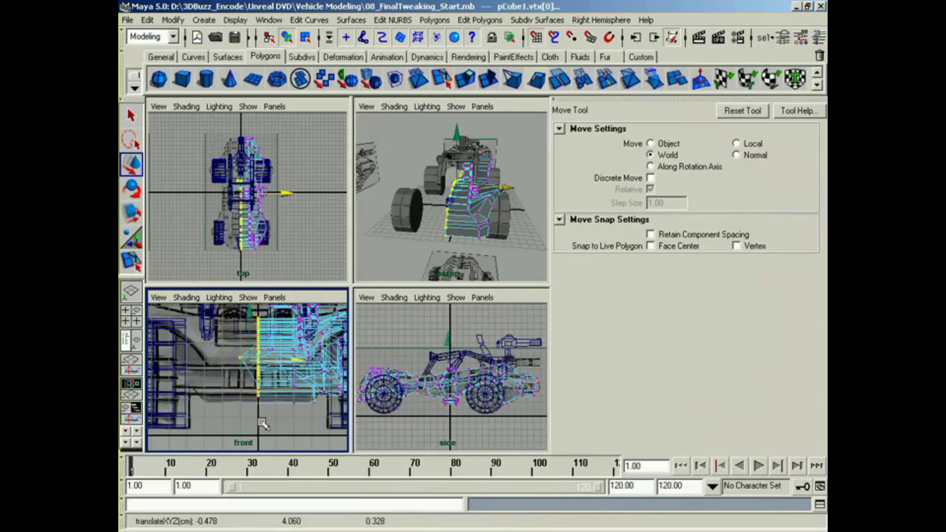
key("x")
middle_click_drag(259, 428, 259, 432)
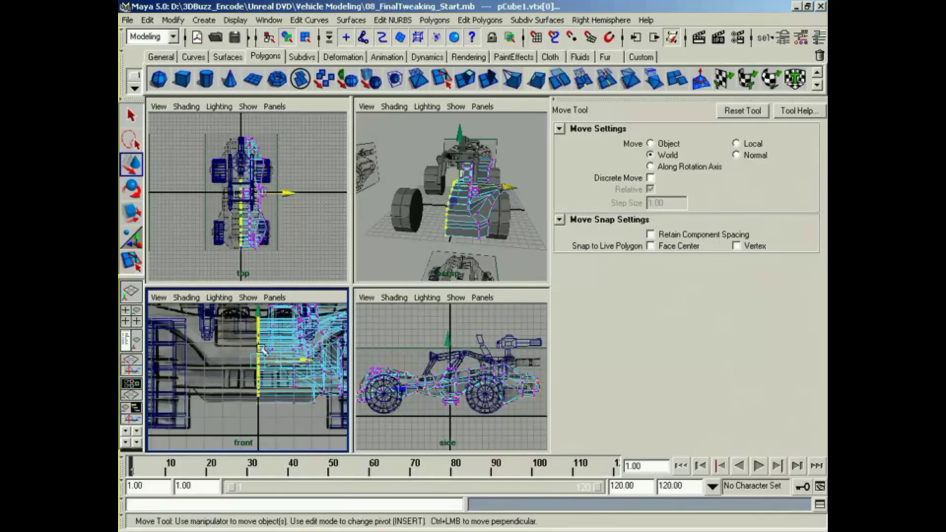
left_click(264, 418)
Step: Return the body to object selection and examine its open seam, the roll cage and the turret in perspective
left_click_drag(456, 212, 468, 230, "alt")
right_click_drag(470, 234, 466, 305)
left_click_drag(472, 276, 437, 262, "alt")
middle_click_drag(437, 262, 427, 251, "alt")
left_click_drag(427, 250, 387, 241, "alt")
middle_click_drag(387, 240, 410, 224, "alt")
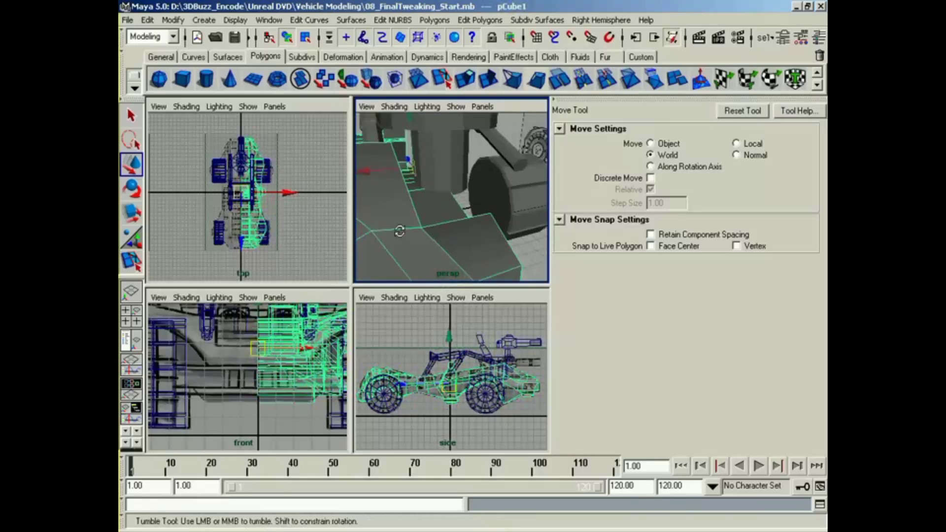
left_click_drag(411, 223, 447, 222, "alt")
middle_click_drag(447, 221, 506, 274, "alt")
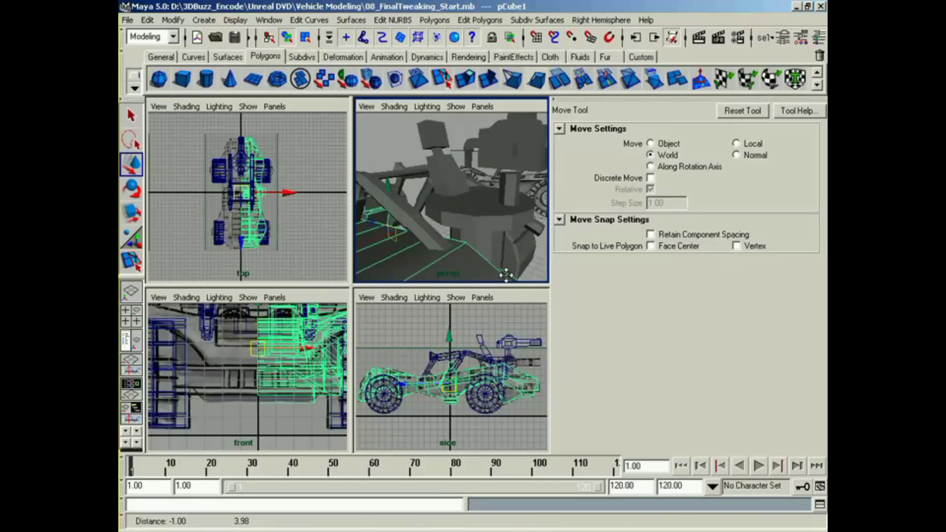
left_click_drag(507, 274, 487, 241, "alt")
middle_click_drag(487, 241, 516, 218, "alt")
Step: Select the turret gun's housing and barrel parts together and lower them slightly
left_click(503, 148)
middle_click_drag(503, 166, 447, 198, "alt")
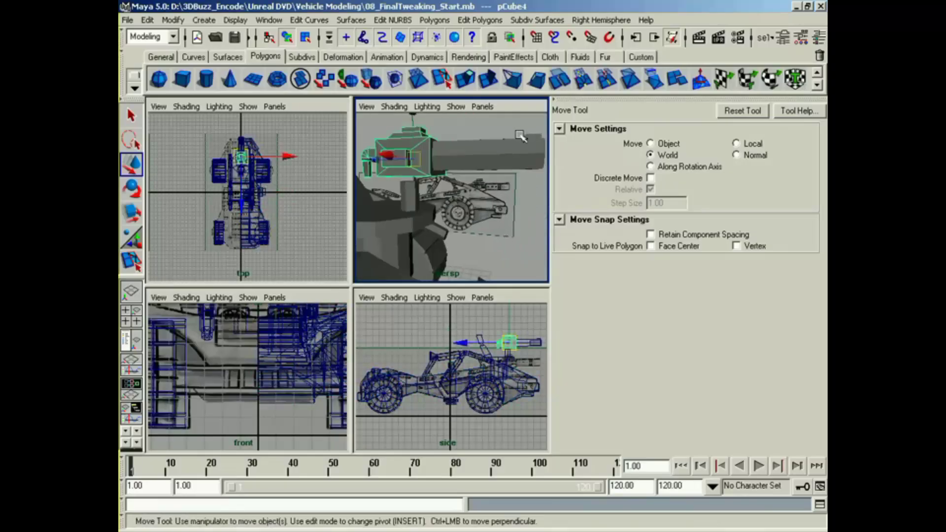
left_click_drag(520, 133, 543, 174, "shift")
left_click_drag(478, 129, 481, 139)
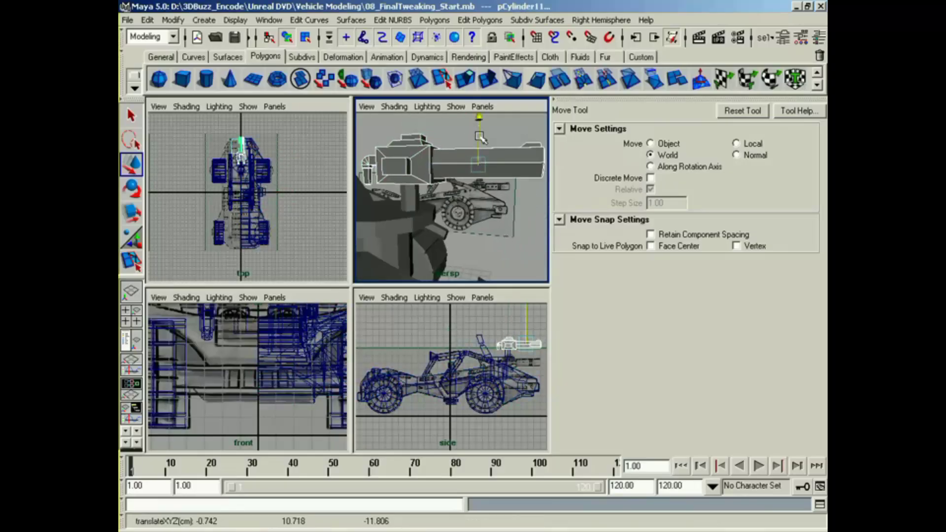
Step: Switch the body half to face selection and select the frontmost panel of the hood
left_click_drag(454, 190, 508, 196, "alt")
mouse_move(507, 196)
middle_mouse_down("alt")
mouse_move(505, 219)
mouse_move(493, 205)
middle_mouse_up("alt")
left_click_drag(492, 205, 479, 228, "alt")
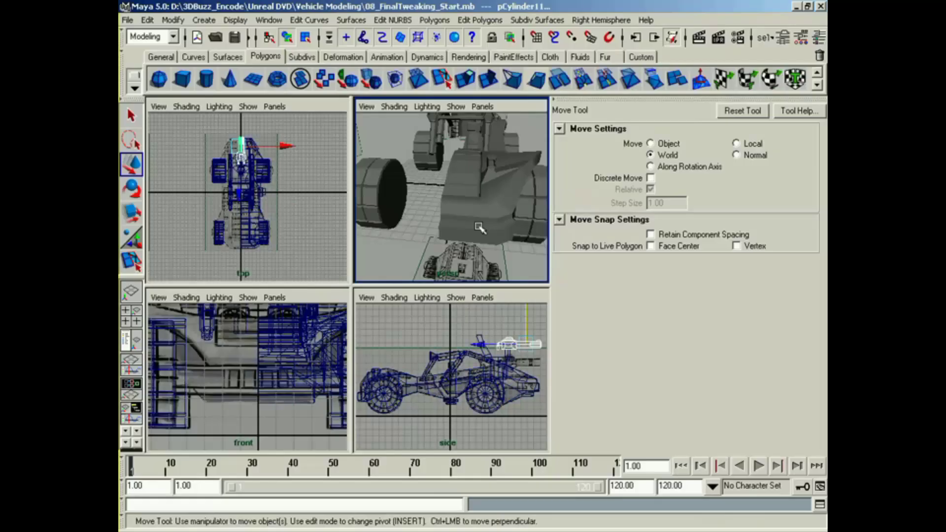
left_click_drag(481, 227, 477, 228, "alt")
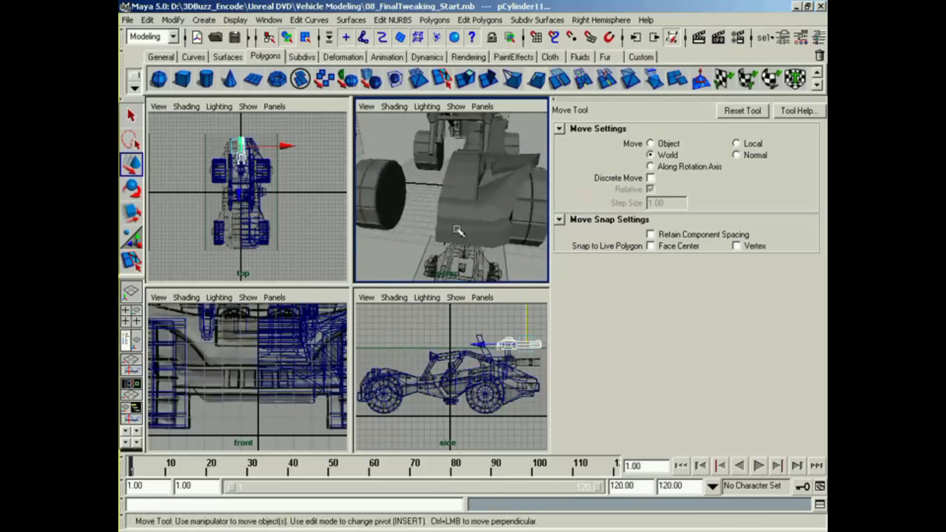
right_click_drag(457, 230, 486, 235, "alt")
left_click(469, 192)
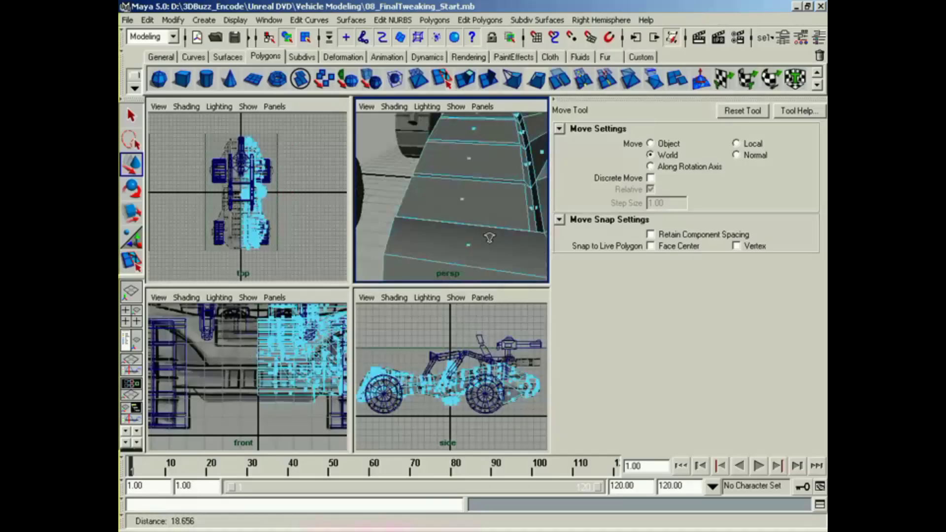
left_click(463, 201)
left_click_drag(483, 230, 464, 232, "alt")
key("e")
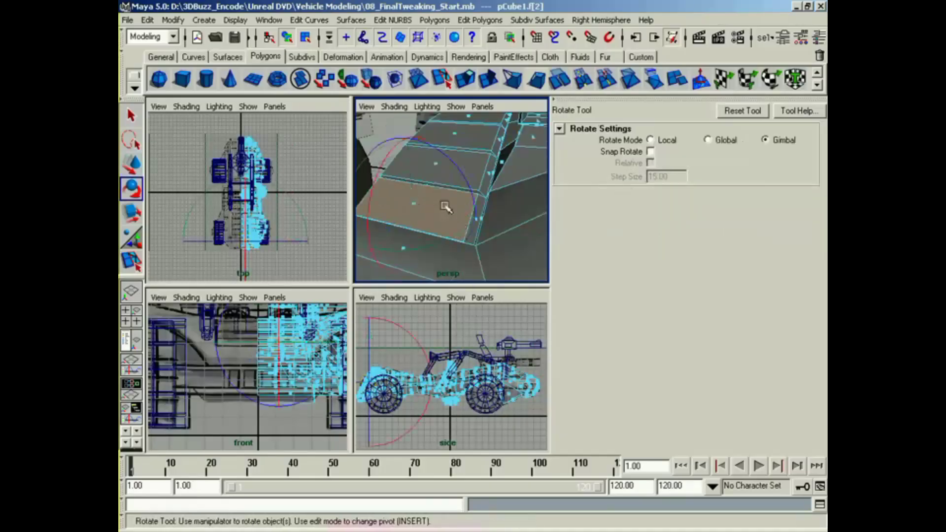
key("r")
left_click_drag(420, 256, 473, 214)
key("z")
Step: Extrude the hood's front panel face and scale it inward to 0.369 in width and 0.632 in length
left_click(466, 84)
middle_click_drag(473, 213, 461, 226, "alt")
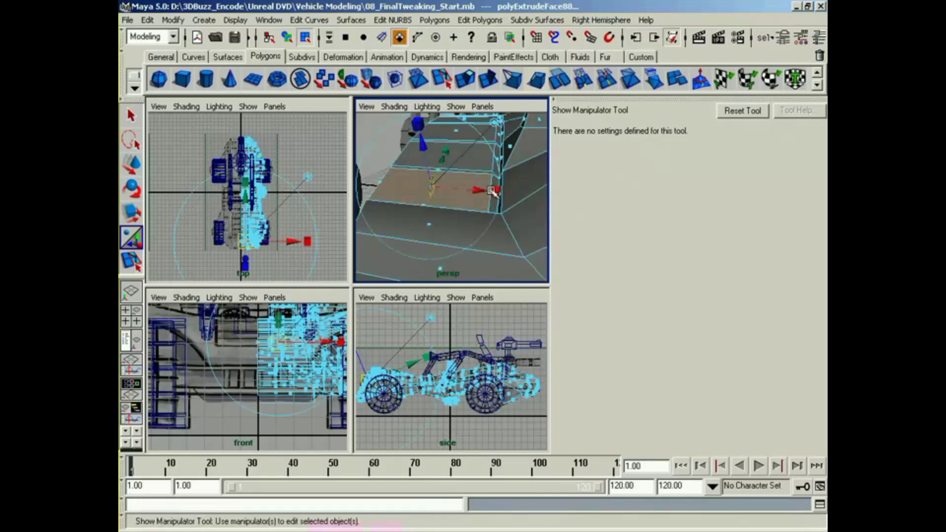
left_click_drag(493, 191, 454, 198)
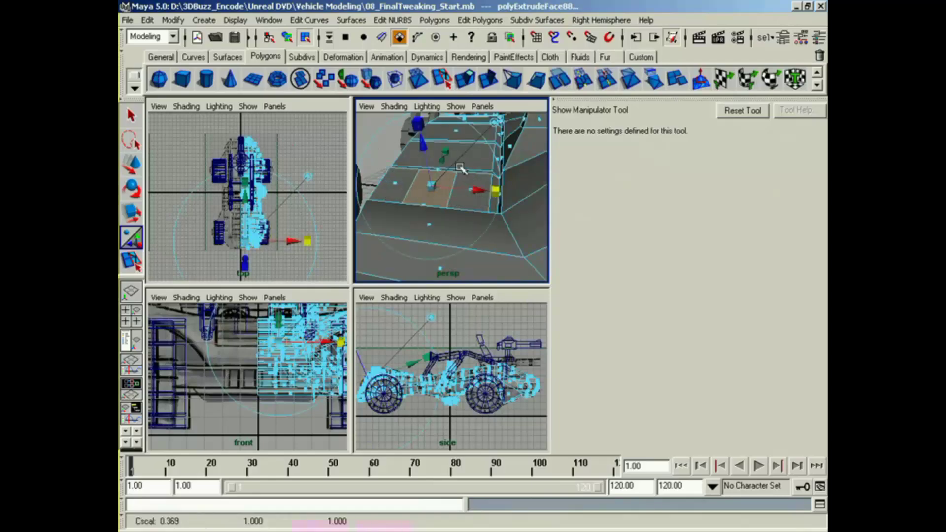
left_click_drag(445, 151, 439, 165)
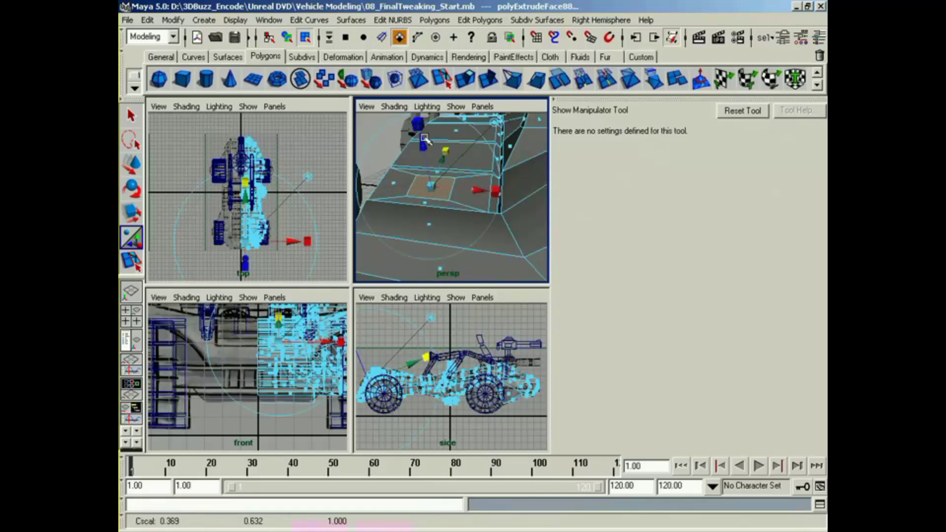
left_click(493, 122)
Step: Frame the inset face on the hood's front panel and examine it at close range
left_click_drag(433, 131, 449, 206)
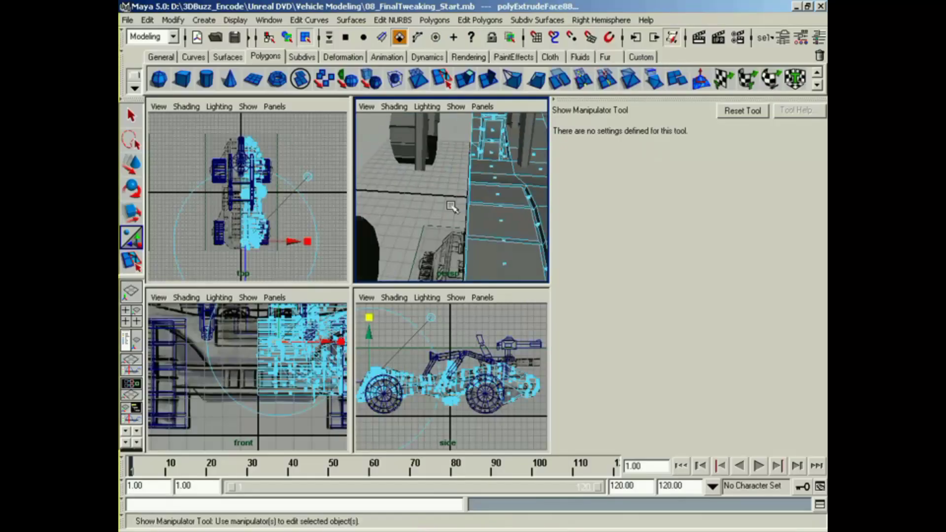
right_click_drag(450, 207, 438, 203, "alt")
left_click_drag(438, 202, 512, 196, "alt")
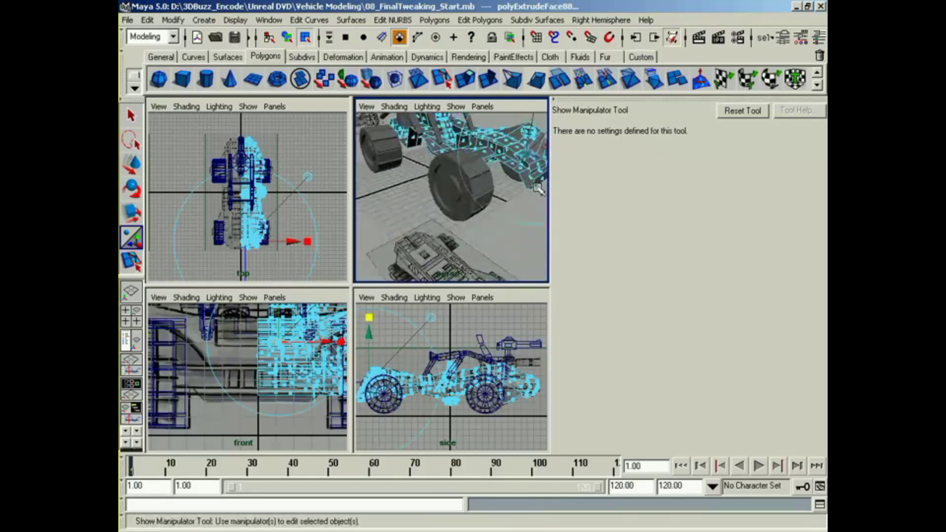
middle_click_drag(512, 196, 459, 197, "alt")
right_click_drag(459, 197, 504, 192, "alt")
left_click_drag(504, 192, 434, 207, "alt")
middle_click_drag(418, 209, 437, 220, "alt")
key("f")
left_click_drag(436, 219, 367, 213, "alt")
left_click_drag(491, 230, 462, 269, "alt")
right_click_drag(485, 209, 481, 187)
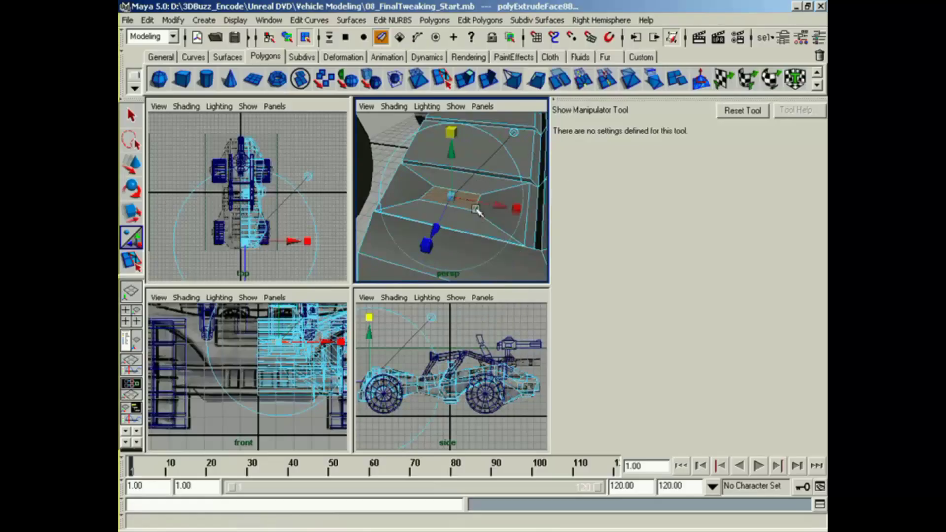
Step: Straighten the inset face's two short side edges by scaling each one along the X axis
left_click(494, 226)
key("r")
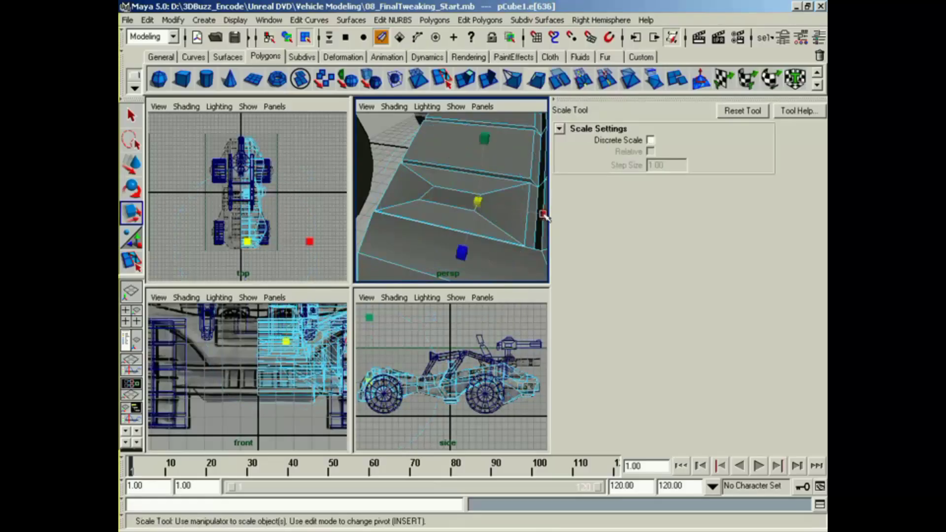
left_click_drag(543, 215, 460, 217)
left_click(424, 193)
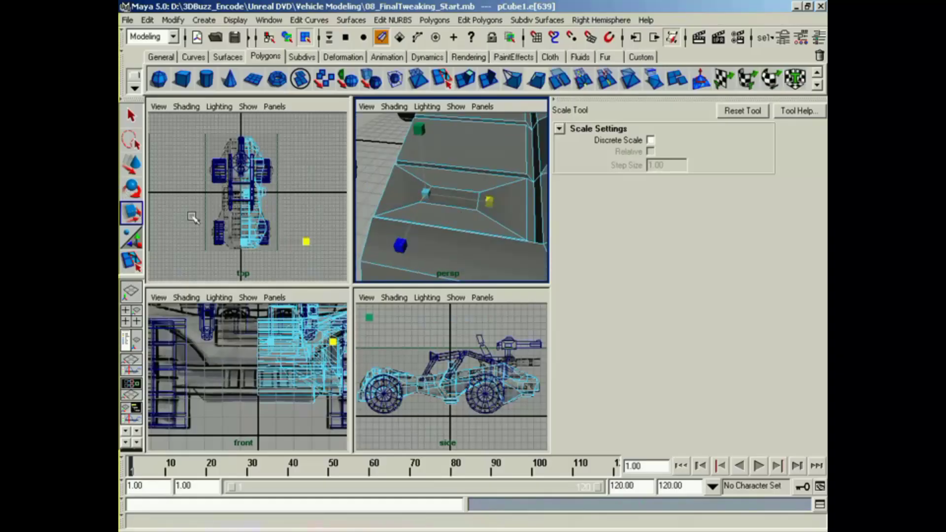
right_click_drag(423, 199, 411, 203, "alt")
left_click_drag(412, 199, 449, 212, "alt")
right_click_drag(450, 209, 451, 242)
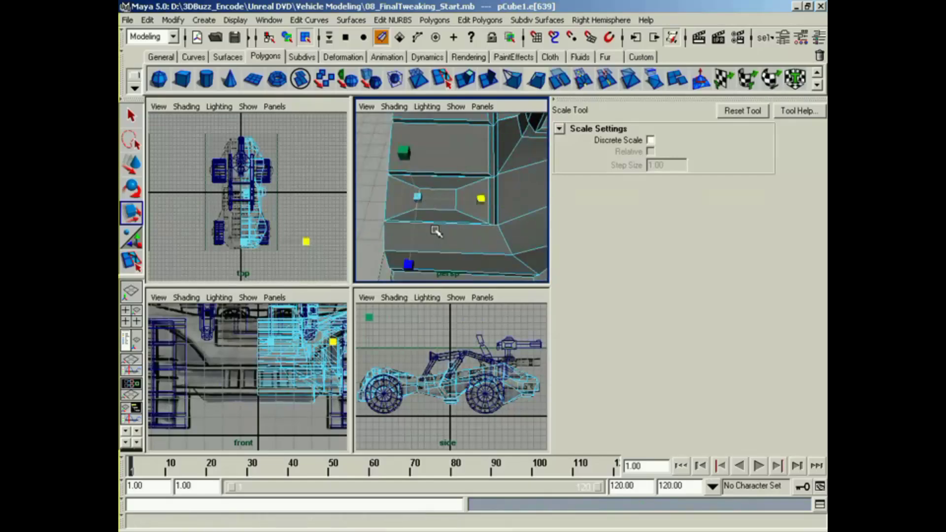
Step: Create a polygon cylinder and move it to the front of the hood, at about Y 6.666 and Z 13.009
left_click(437, 199)
left_click_drag(465, 241, 344, 198, "alt")
left_click_drag(399, 215, 485, 226, "alt")
left_click_drag(387, 184, 409, 213)
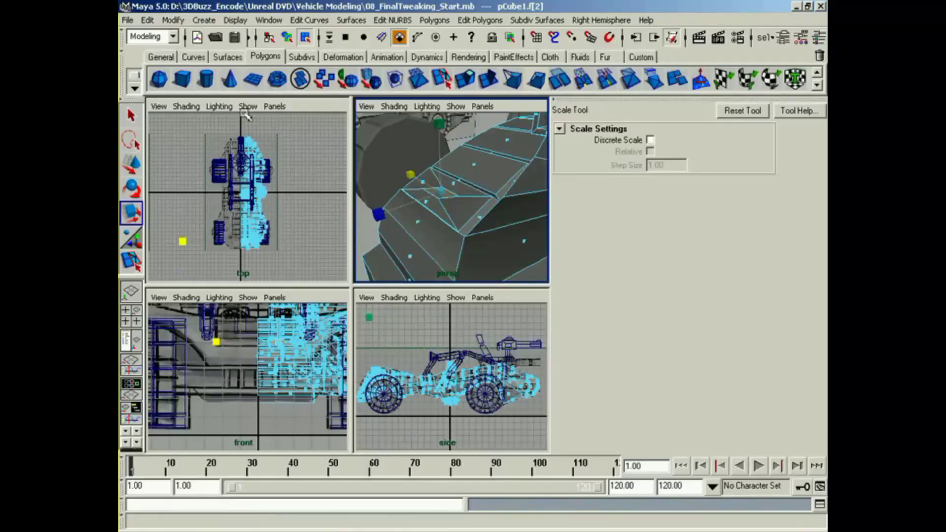
left_click(206, 78)
right_click_drag(456, 196, 433, 216, "alt")
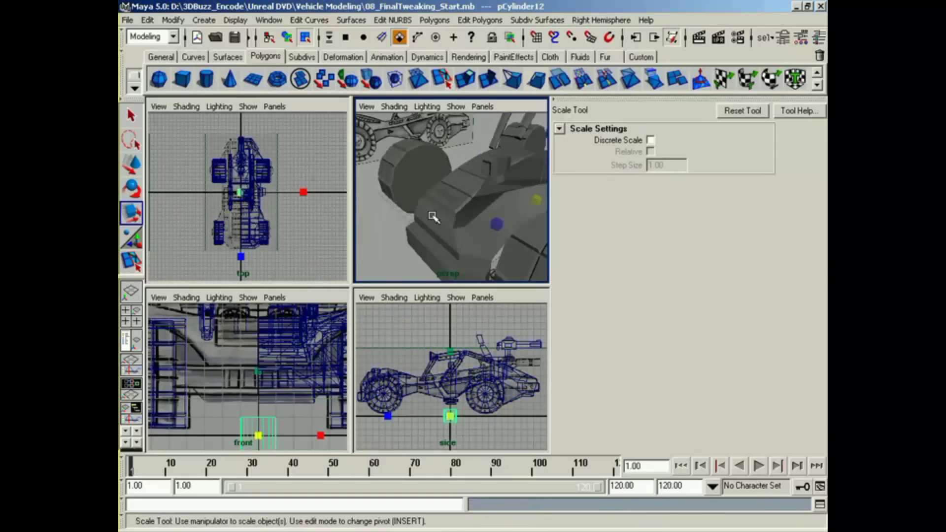
key("w")
left_click_drag(450, 416, 365, 371)
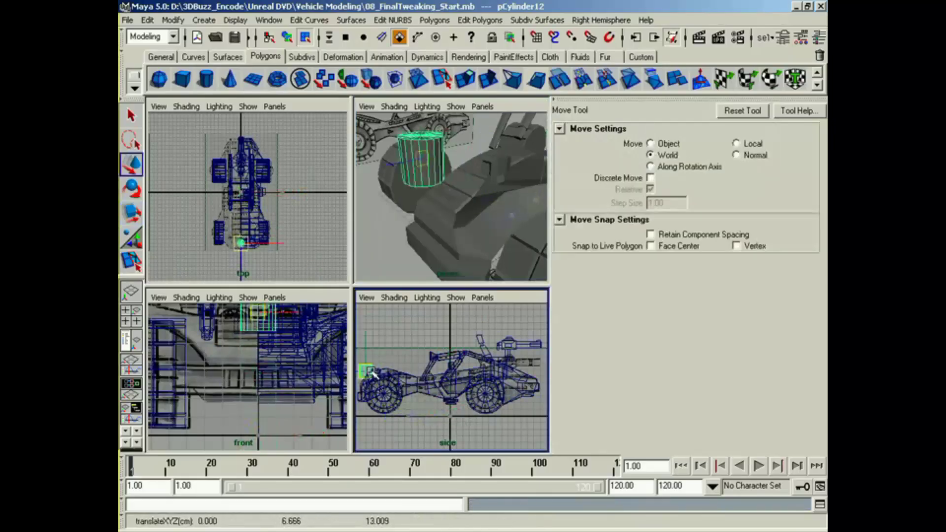
Step: Shift the cylinder sideways over the inset face on the hood's front panel and scale it uniformly to about 0.291
middle_click_drag(242, 328, 210, 365, "alt")
left_click_drag(273, 349, 310, 349)
middle_click_drag(254, 257, 254, 238, "alt")
right_click_drag(231, 212, 276, 192, "alt")
middle_click_drag(234, 247, 232, 178, "alt")
middle_click_drag(275, 272, 267, 221, "alt")
right_click_drag(267, 221, 279, 225, "alt")
left_click_drag(264, 239, 185, 223)
key("r")
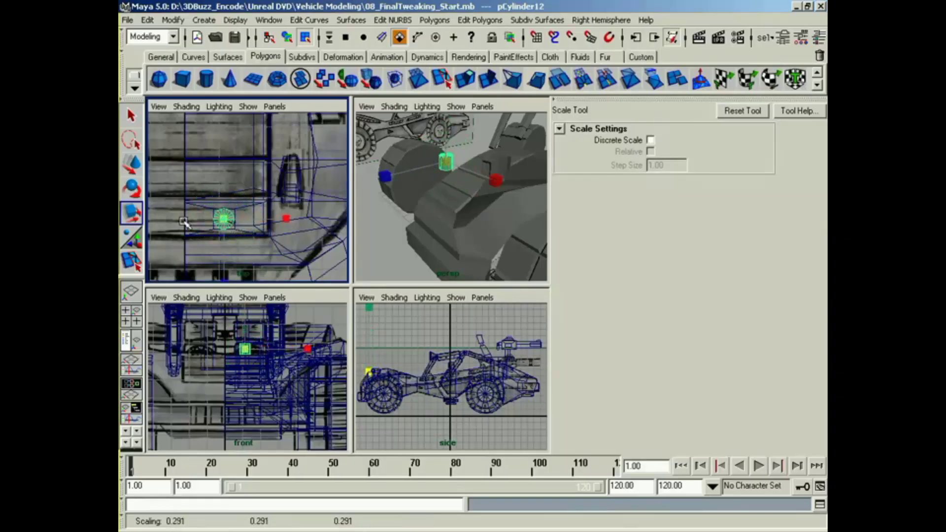
Step: Flatten the cylinder to about 0.127 in Y and lower it onto the inset face of the hood
middle_click_drag(251, 325, 249, 360, "alt")
left_click_drag(244, 321, 245, 370)
key("w")
right_click_drag(419, 252, 516, 261, "alt")
left_click_drag(516, 261, 446, 249, "alt")
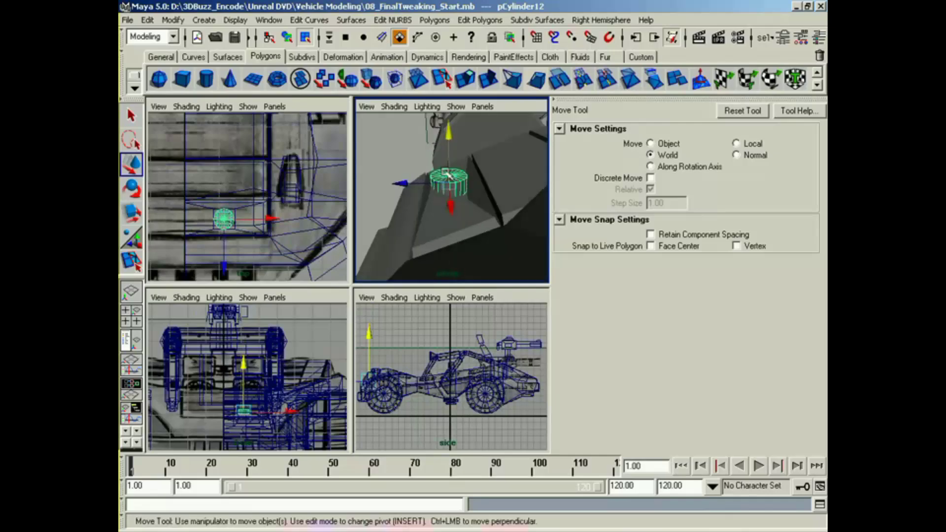
left_click_drag(449, 138, 451, 141)
Step: Select only the body's inset face beneath the cylinder and scale it along the Y axis to level it
right_click_drag(467, 210, 467, 210)
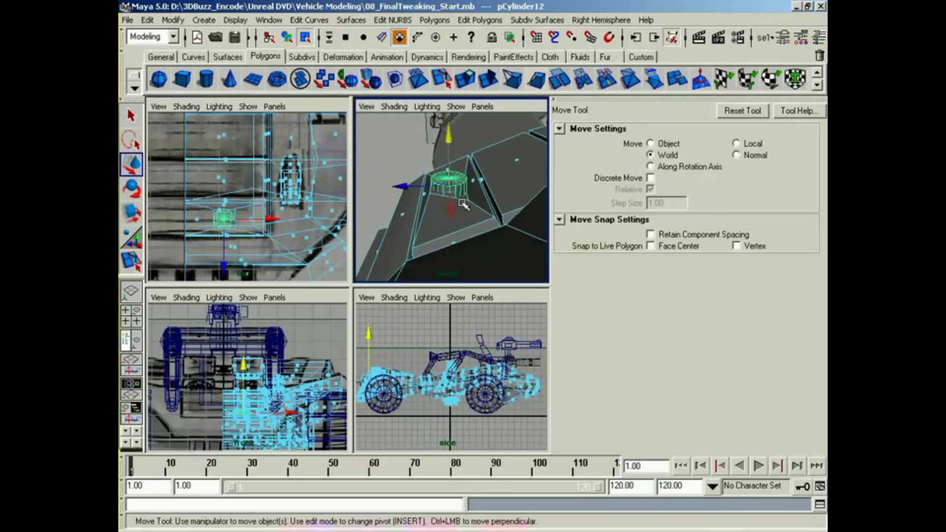
left_click_drag(242, 206, 221, 223)
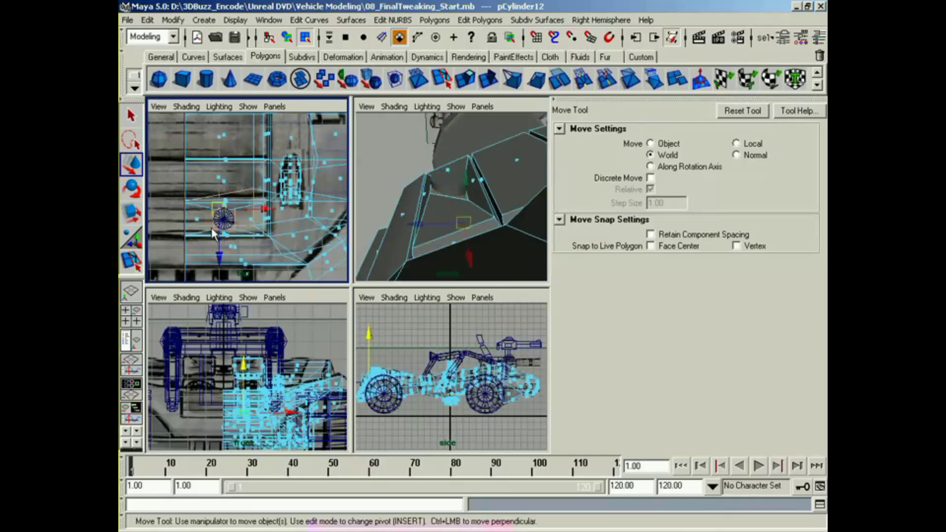
left_click_drag(446, 217, 358, 279, "alt")
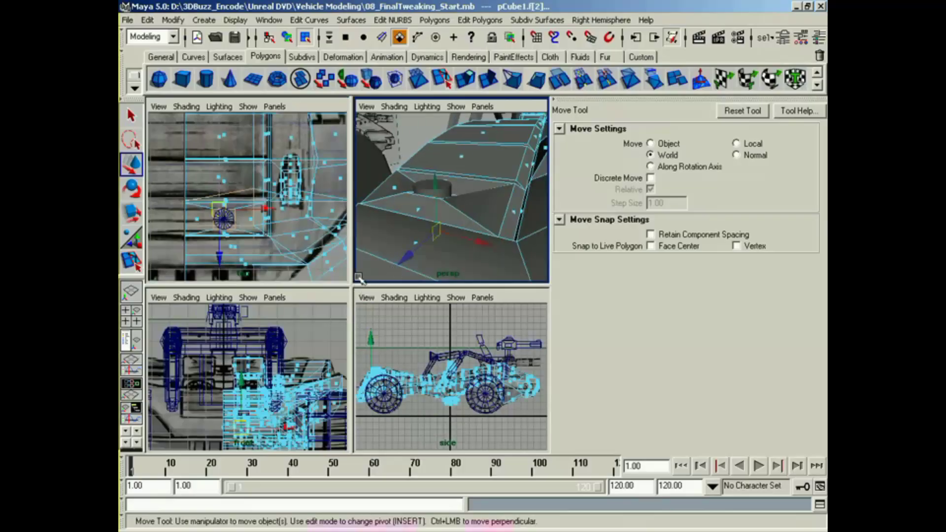
left_click_drag(518, 222, 326, 280, "ctrl")
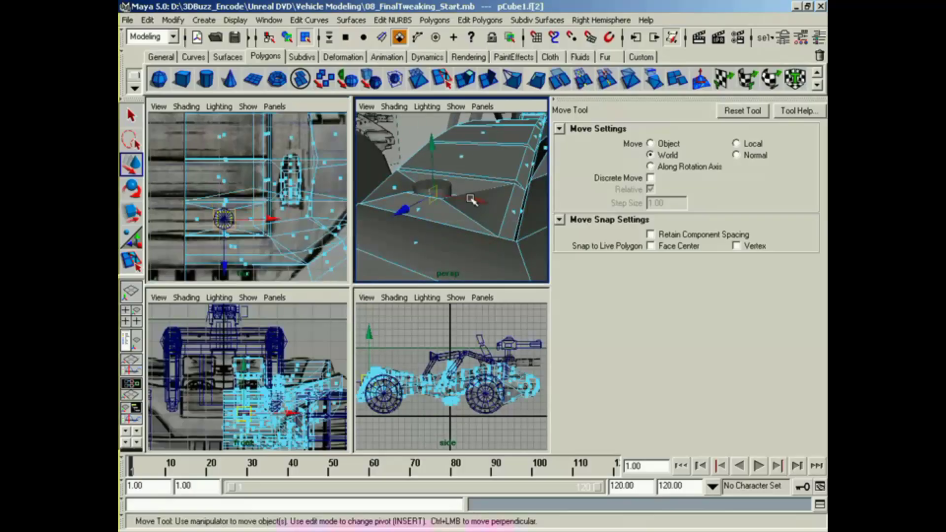
key("r")
left_click_drag(431, 125, 437, 185)
Step: Return the flat cylinder to object mode and set its axis subdivisions to 7
left_click(445, 184)
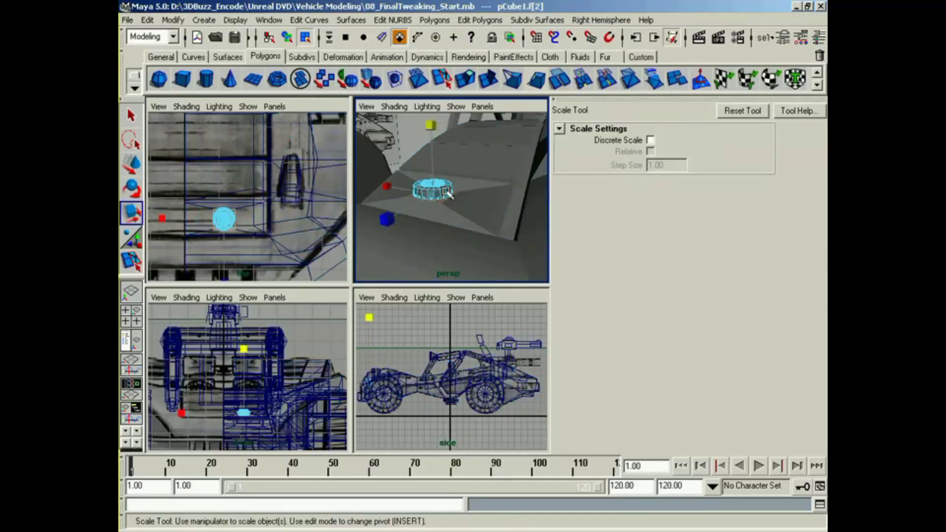
right_click_drag(448, 194, 457, 260)
right_click_drag(442, 199, 422, 262)
key("ctrl+a")
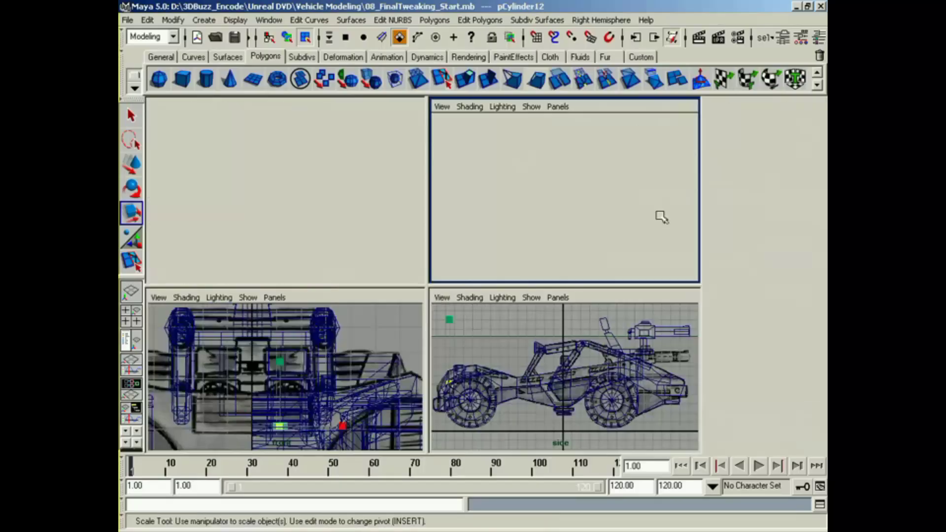
key("ctrl+a")
scroll(818, 282, "down", 1)
left_click(799, 302)
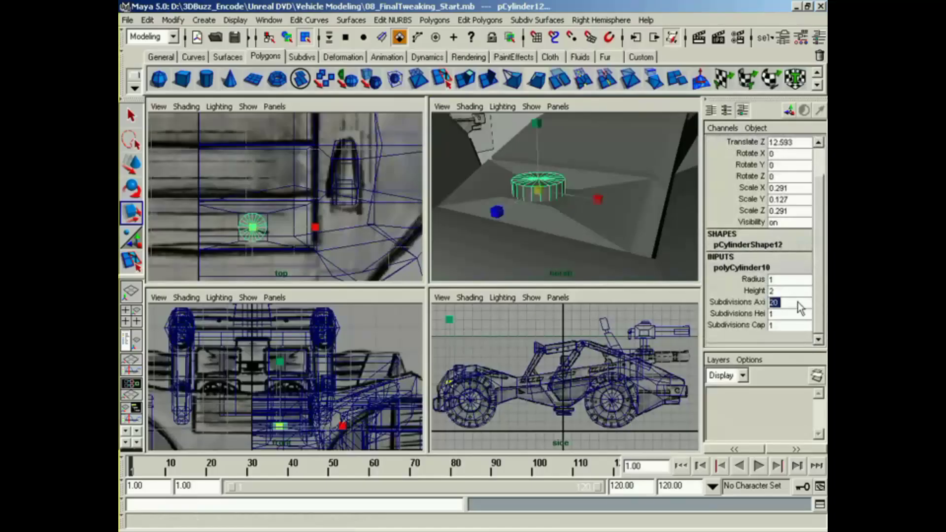
type("7")
key("Return")
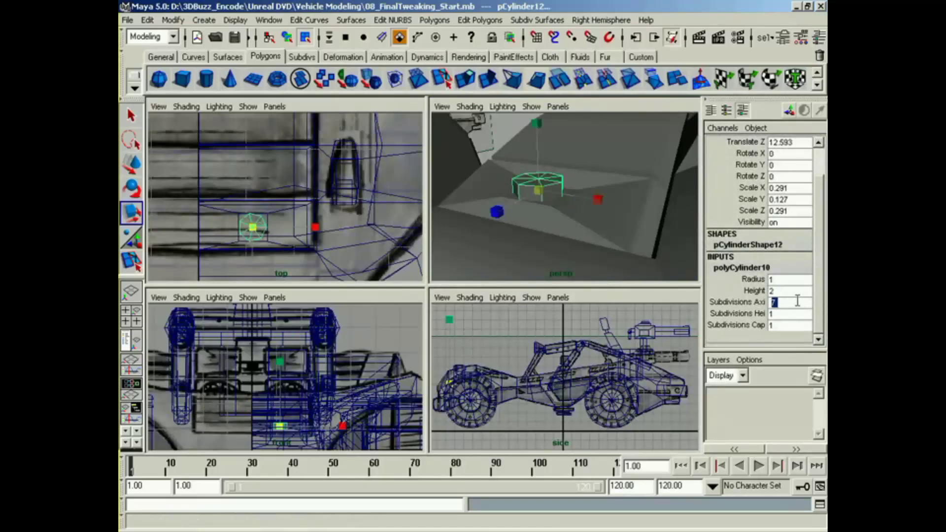
Step: Raise the flat cylinder slightly above the inset face, to about Y 5.174
left_click_drag(493, 226, 504, 236, "alt")
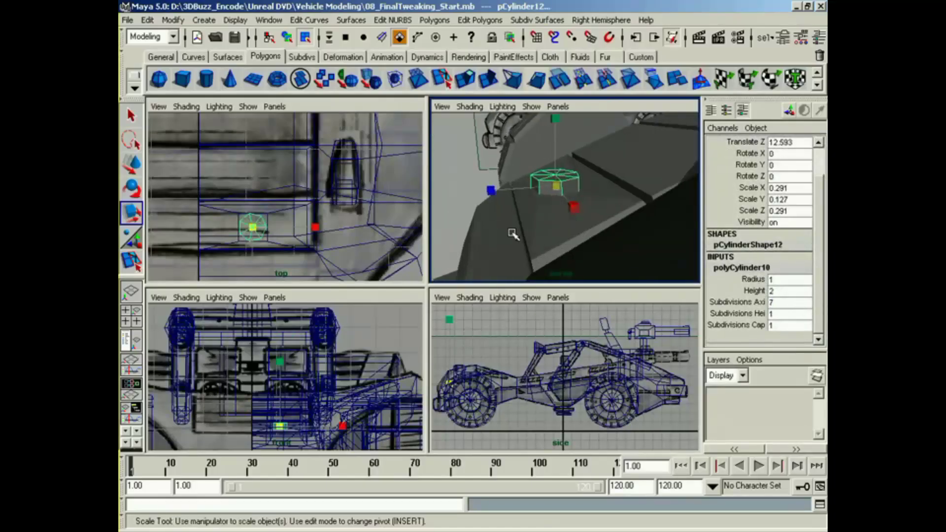
middle_click_drag(509, 229, 512, 218, "alt")
key("w")
left_click_drag(556, 166, 481, 211)
Step: Create a second polygon cylinder and set its X rotation to 90
left_click(205, 80)
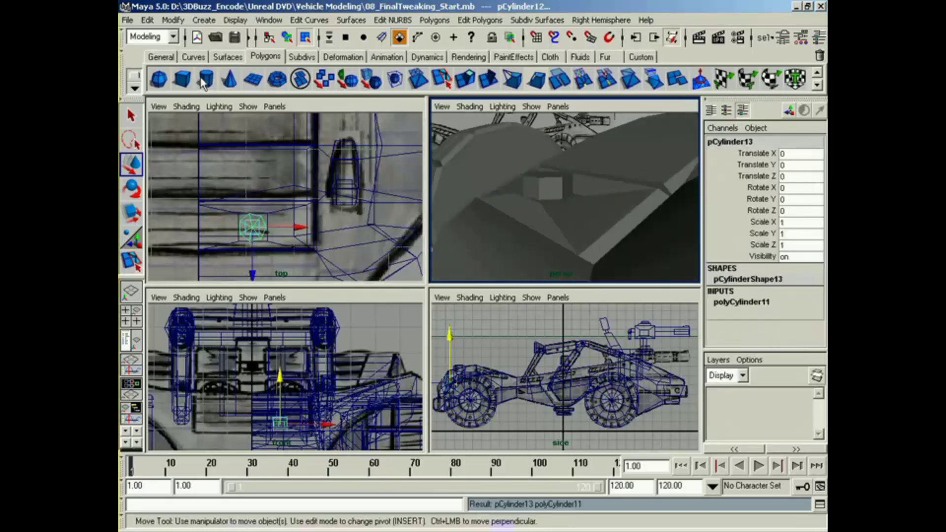
key("e")
left_click(575, 431)
left_click_drag(546, 371, 476, 404)
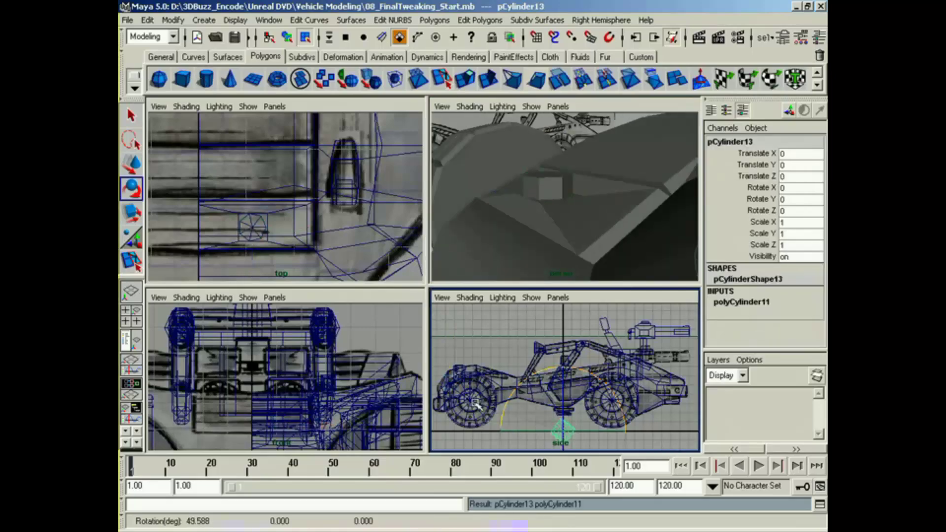
double_click(808, 188)
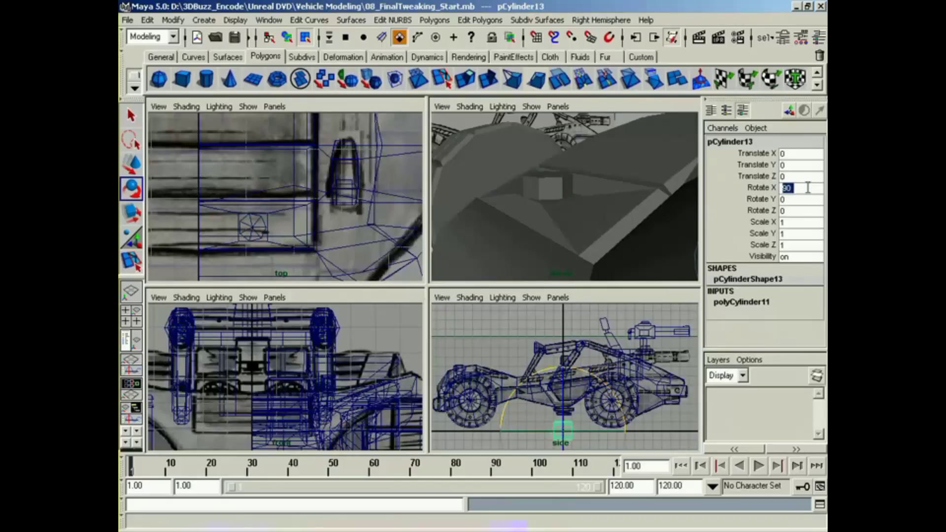
Step: Move the second cylinder in front of the flat one, at about X 1.165, Y 5.184, Z 13.488, and scale it uniformly to about 0.073
middle_click_drag(582, 444, 605, 443, "alt")
key("w")
left_click_drag(587, 431, 464, 381)
middle_click_drag(276, 363, 290, 331, "alt")
right_click_drag(290, 331, 403, 374, "alt")
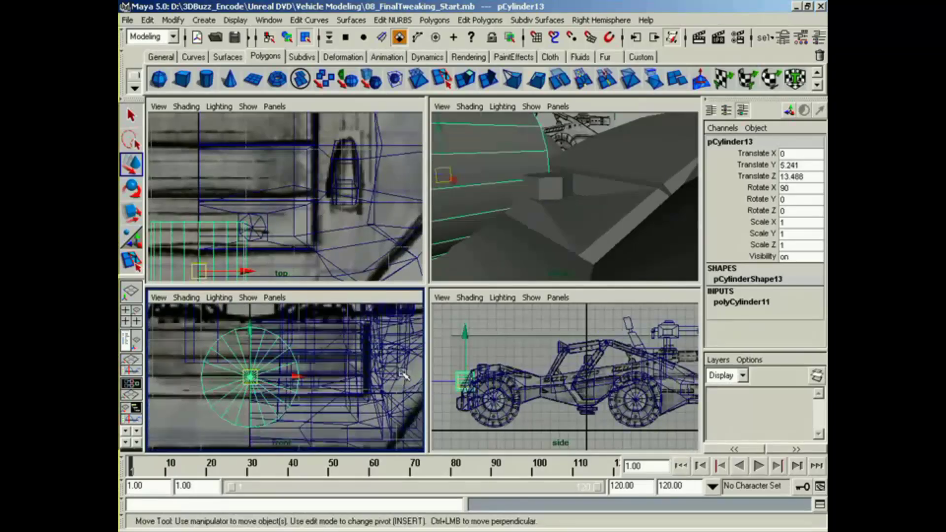
middle_click_drag(403, 374, 279, 392, "alt")
left_click_drag(241, 384, 209, 378)
key("r")
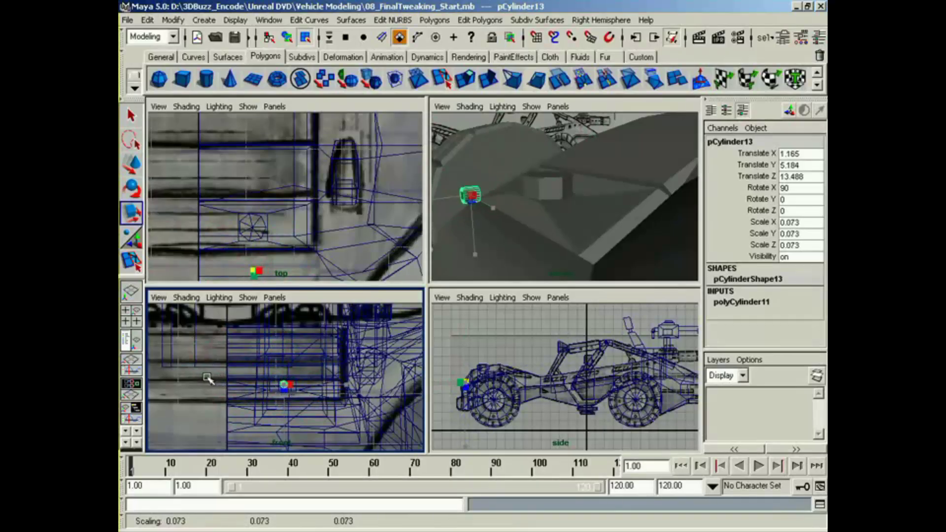
Step: Lengthen the second cylinder to about 0.473 in Y scale and slide it back toward the flat cylinder, to about Z 13.278
left_click_drag(446, 266, 532, 259, "alt")
middle_click_drag(479, 415, 526, 415, "alt")
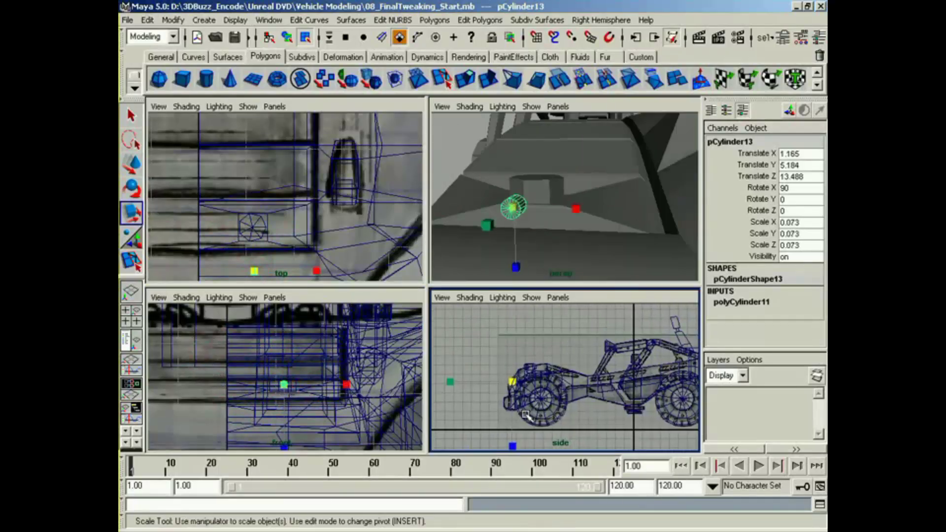
right_click_drag(526, 415, 571, 415, "alt")
middle_click_drag(456, 417, 541, 392, "alt")
right_click_drag(524, 397, 567, 398, "alt")
middle_click_drag(518, 401, 589, 407, "alt")
right_click_drag(589, 406, 599, 400, "alt")
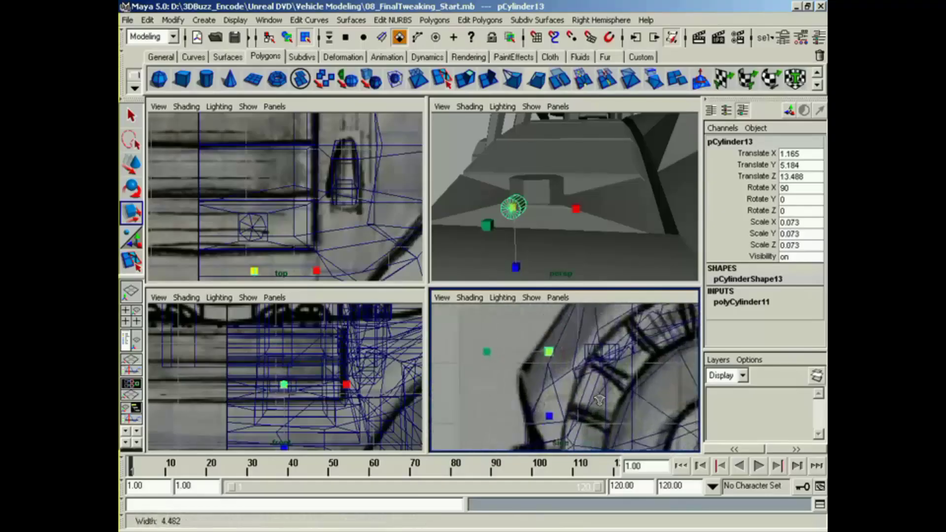
middle_click_drag(509, 353, 482, 378, "alt")
left_click_drag(462, 379, 311, 385)
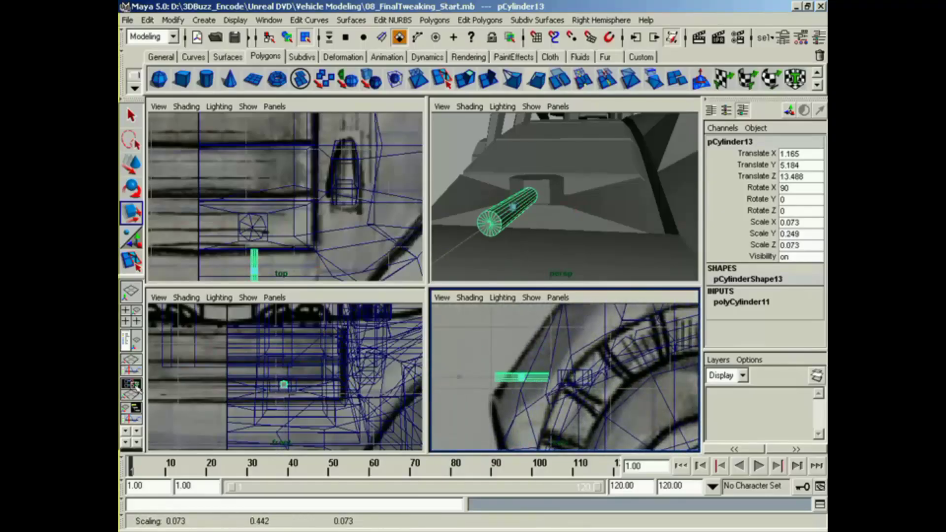
key("w")
left_click_drag(474, 378, 488, 377)
Step: Select the flat cylinder and set its axis subdivisions to 6
left_click_drag(521, 247, 545, 297, "alt")
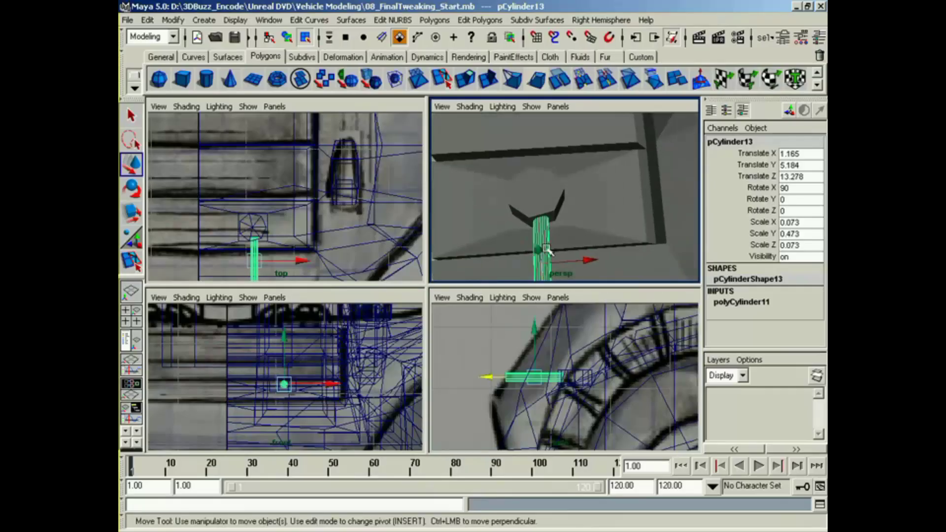
right_click_drag(558, 192, 540, 220)
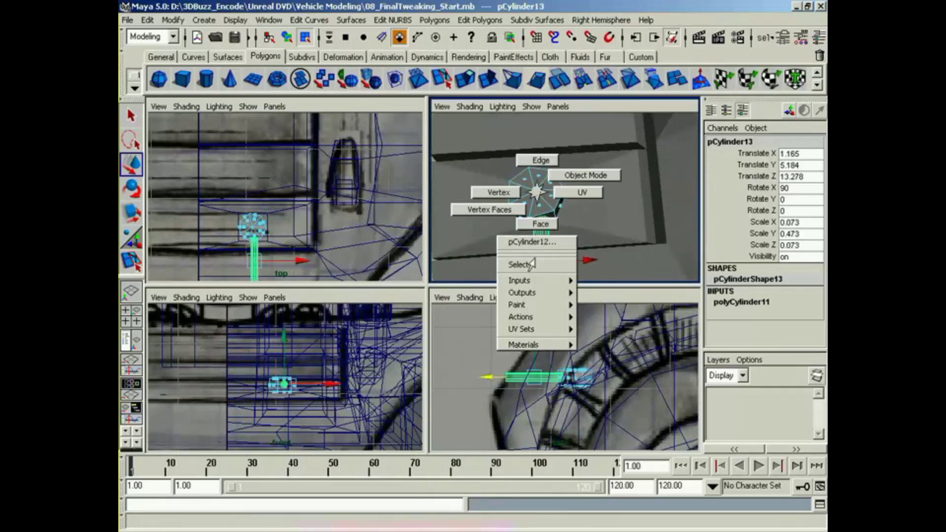
right_click_drag(531, 265, 531, 265)
left_click(741, 302)
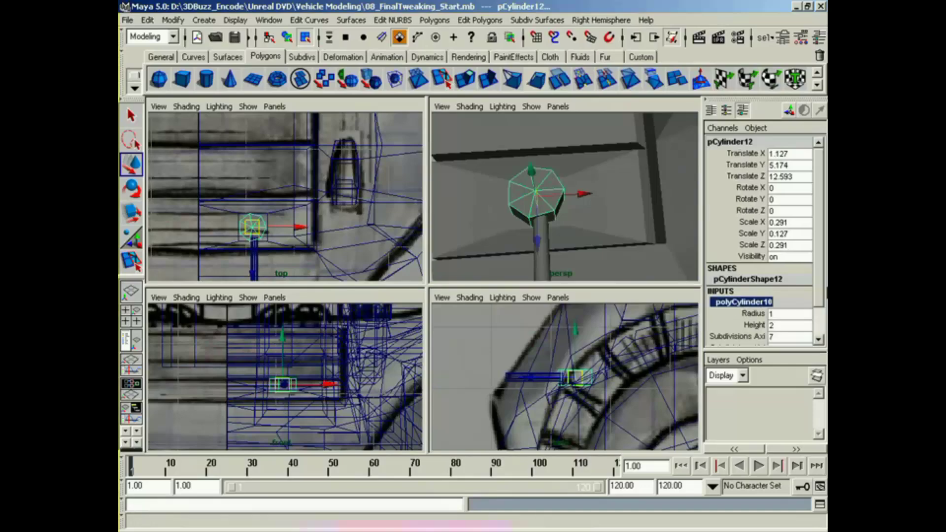
scroll(788, 296, "down", 1)
left_click(788, 303)
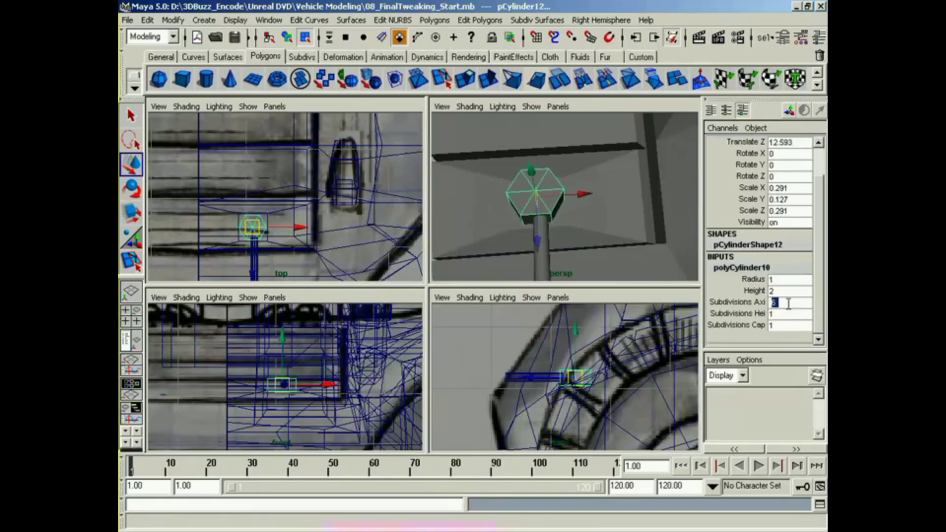
type("6")
key("Return")
Step: Select the thin barrel cylinder and centre it on the hexagonal base by moving it to about X 1.116
right_click_drag(542, 241, 539, 316)
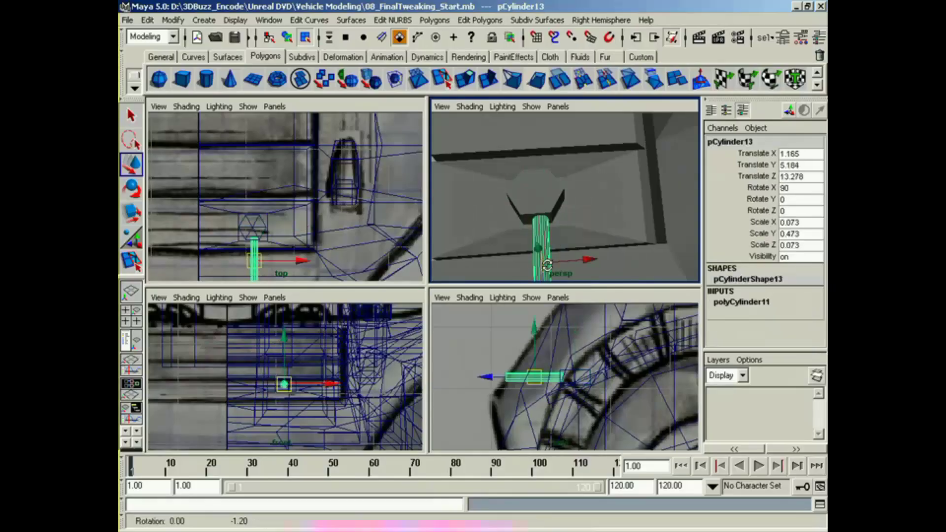
key("w")
left_click_drag(576, 258, 521, 196)
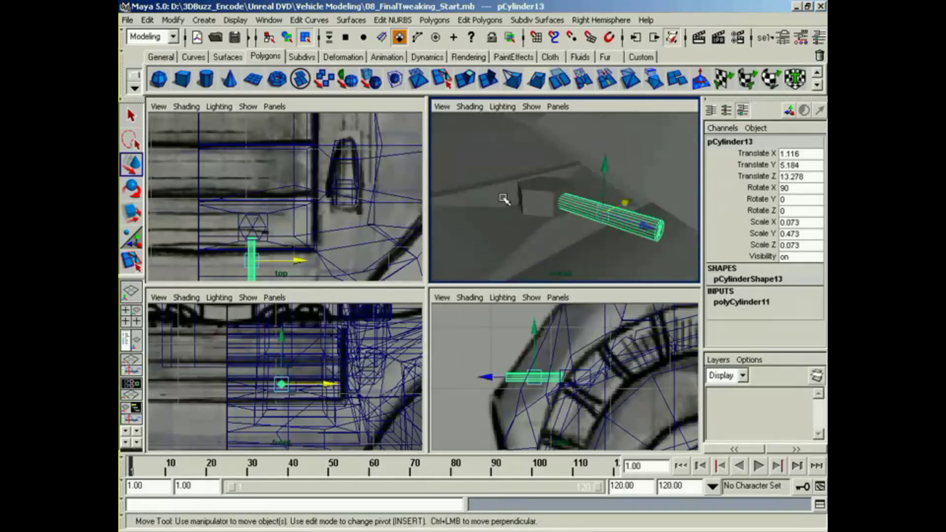
Step: Check the barrel against the hood from several angles, and enlarge the hexagonal base cylinder
left_click_drag(593, 252, 618, 236, "alt")
right_click_drag(618, 236, 518, 254, "alt")
left_click_drag(518, 254, 561, 261, "alt")
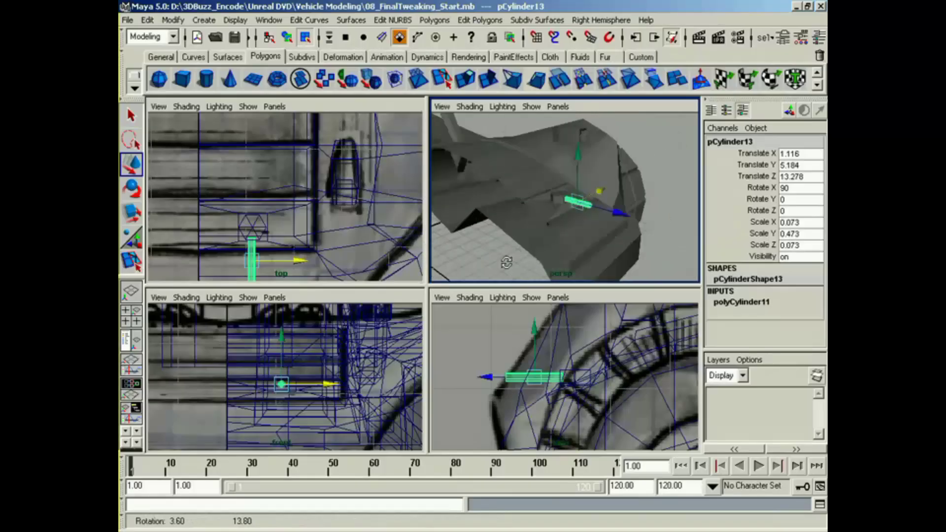
right_click_drag(561, 261, 608, 258, "alt")
left_click_drag(608, 258, 556, 267, "alt")
right_click_drag(557, 267, 610, 258, "alt")
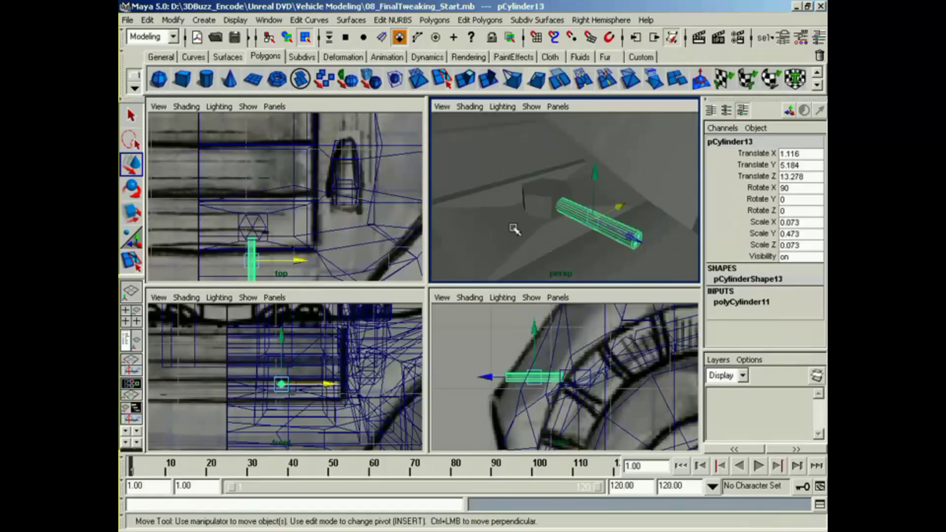
right_click_drag(537, 215, 540, 234)
left_click(557, 224)
key("r")
left_click_drag(549, 207, 566, 199)
right_click_drag(568, 195, 552, 240)
left_click_drag(547, 202, 566, 209)
Step: Enlarge the barrel cylinder uniformly to about 0.122 in X and Z and 0.788 in Y, and raise it to about Y 5.221
right_click(628, 240)
right_click_drag(628, 240, 601, 309)
mouse_move(597, 222)
left_mouse_down()
mouse_move(624, 228)
mouse_move(594, 220)
mouse_move(610, 225)
left_mouse_up()
left_click(531, 376)
key("w")
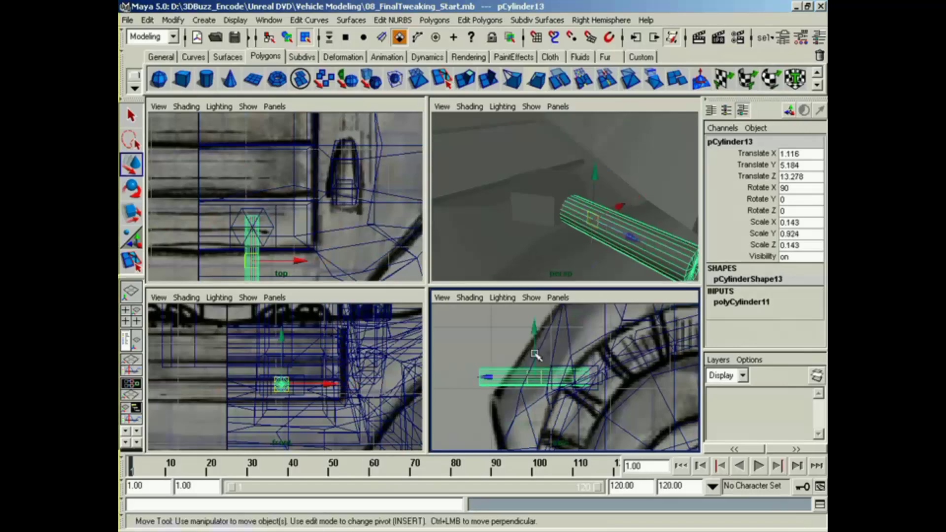
left_click_drag(536, 355, 535, 356)
left_click_drag(615, 228, 558, 244, "alt")
key("r")
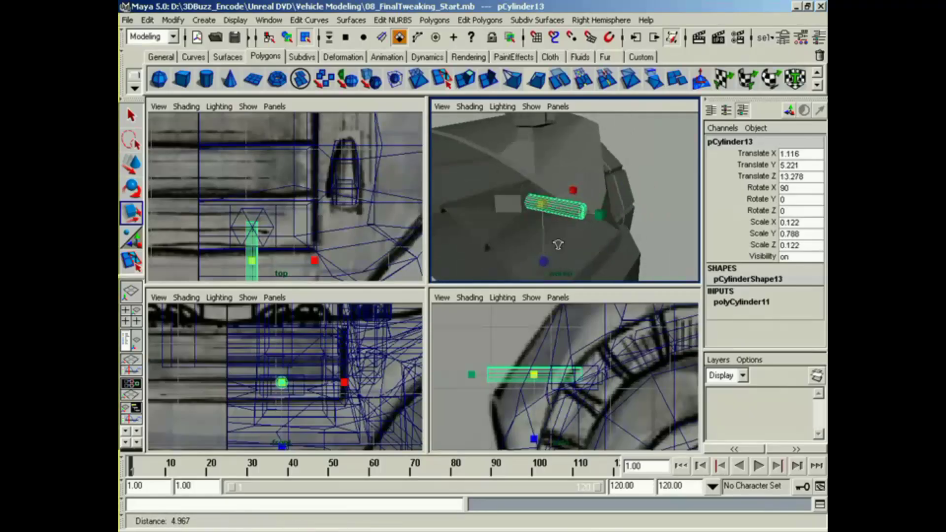
Step: Set the barrel cylinder's axis subdivisions to 6
right_click_drag(558, 245, 588, 247, "alt")
left_click(726, 301)
left_click_drag(819, 285, 817, 310)
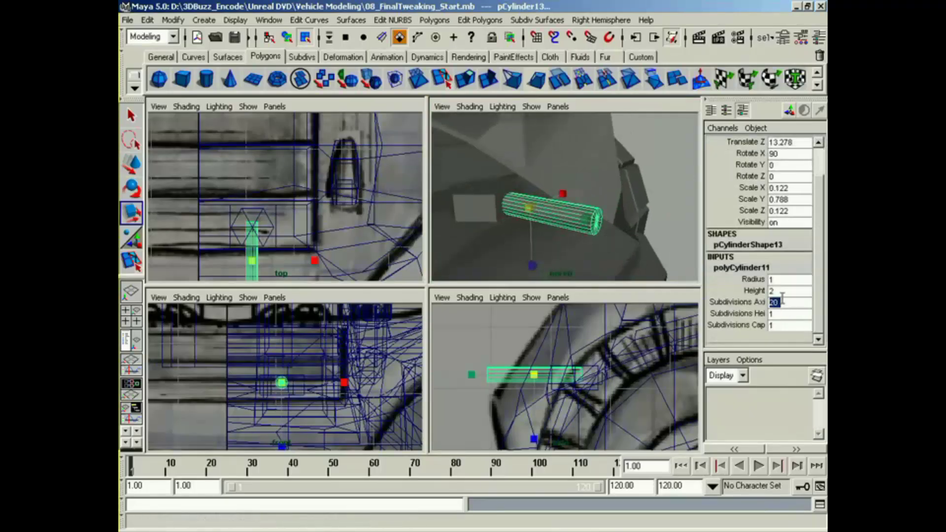
type("33")
key("Return")
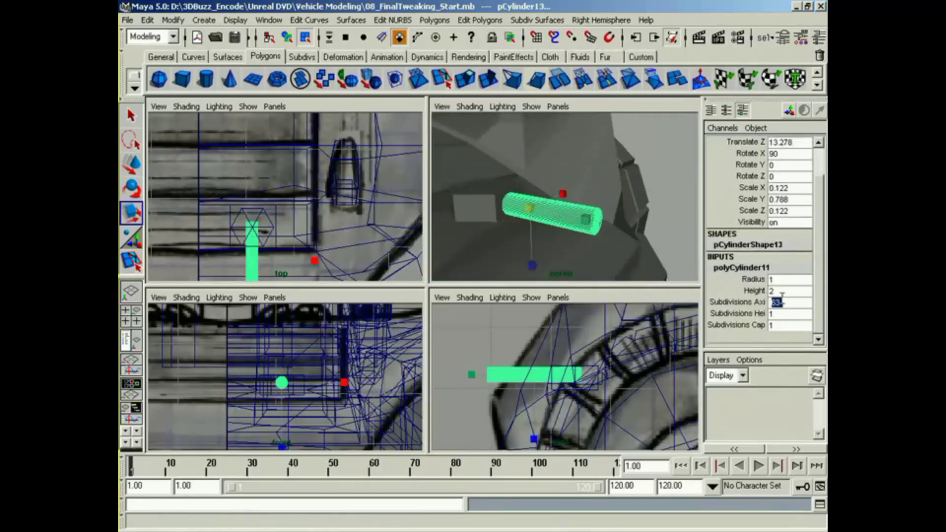
type("6")
key("Return")
left_click_drag(630, 257, 572, 213, "alt")
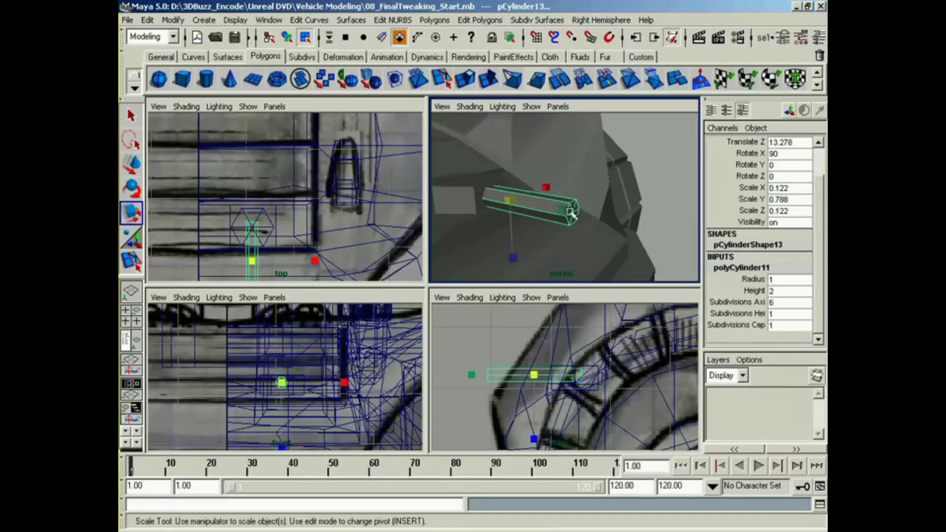
Step: Select the barrel cylinder's front end faces and pull them back to about Z 13.764
right_click_drag(570, 211, 570, 242)
left_click_drag(483, 343, 479, 377)
key("w")
left_click(484, 380)
key("ctrl+z")
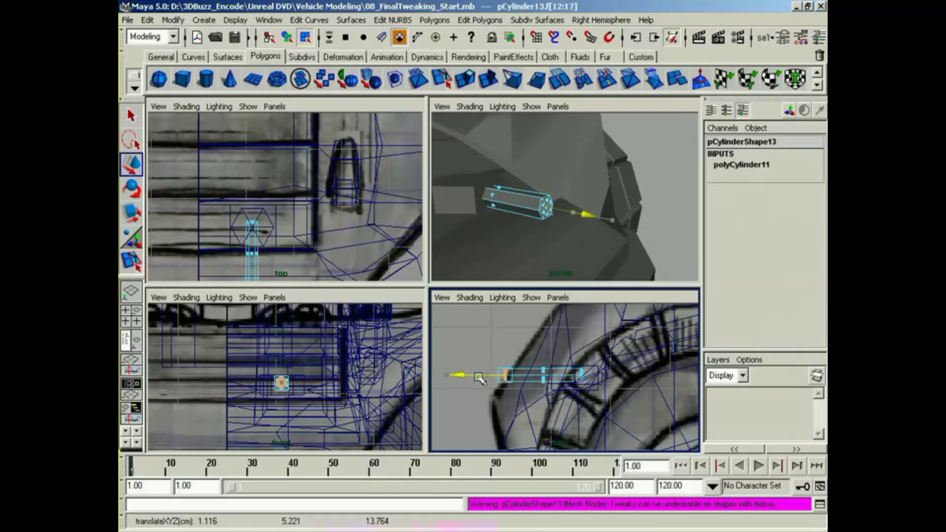
Step: Extrude the barrel's end faces outward to a larger size, and extrude them forward to about Z 14.090 as a thicker collar
left_click(465, 78)
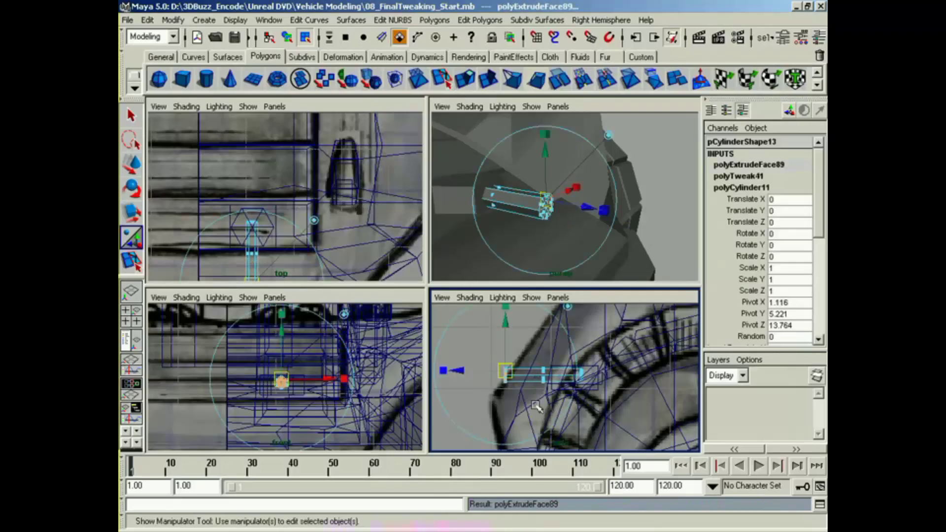
mouse_move(446, 371)
left_mouse_down()
mouse_move(523, 374)
mouse_move(444, 372)
mouse_move(454, 374)
left_mouse_up()
key("g")
key("g")
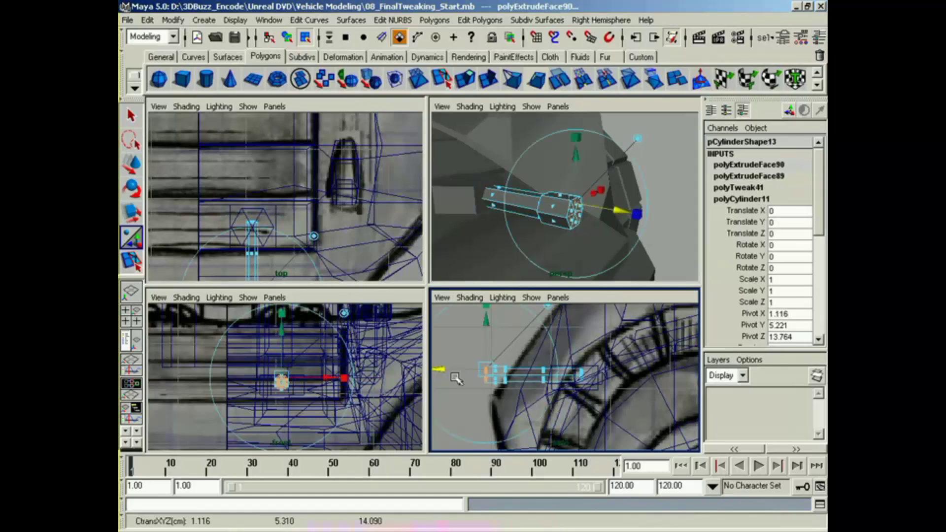
Step: Extrude the collar's end faces to a smaller size, and extrude them forward to about Z 14.451 as the front barrel section
left_click(487, 308)
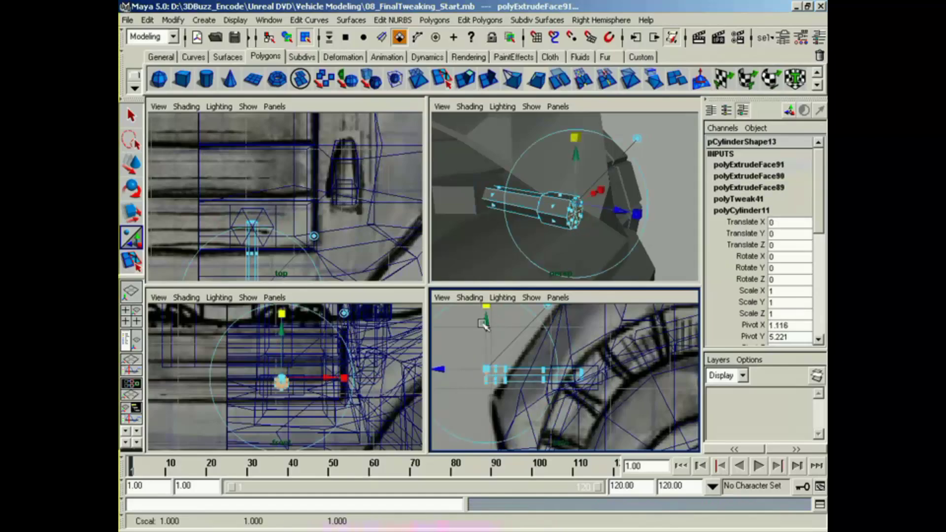
left_click(485, 371)
key("g")
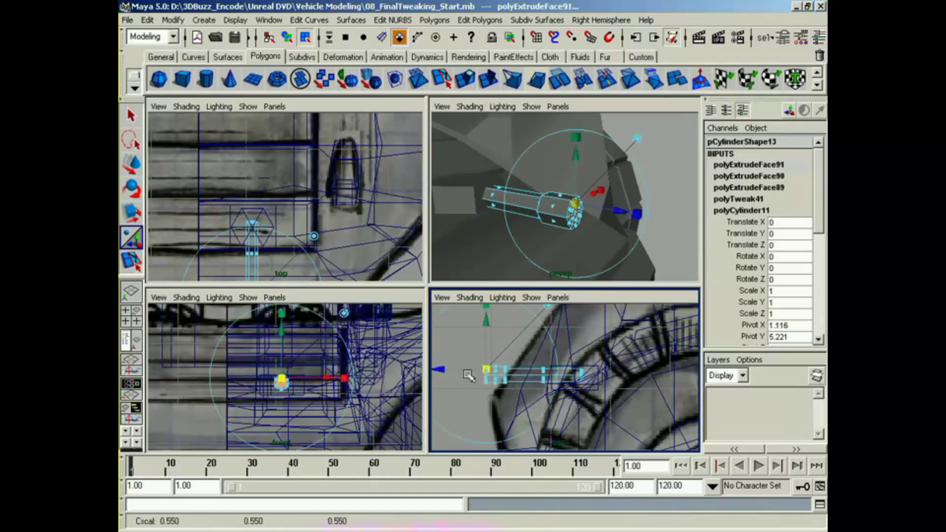
left_click_drag(467, 373, 429, 373)
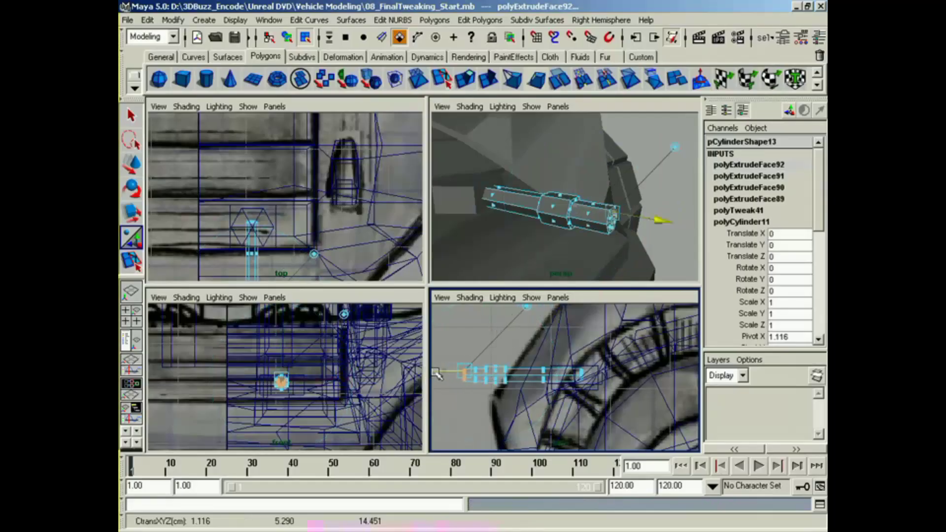
left_click_drag(552, 231, 589, 262, "alt")
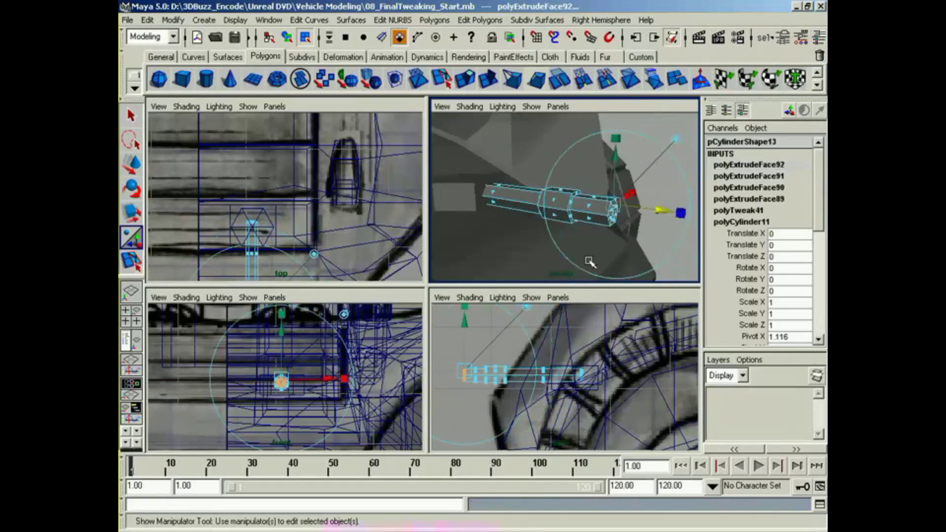
Step: Extrude the front end faces slightly forward and inset them with another extrusion to form the muzzle rim
key("g")
left_click(680, 214)
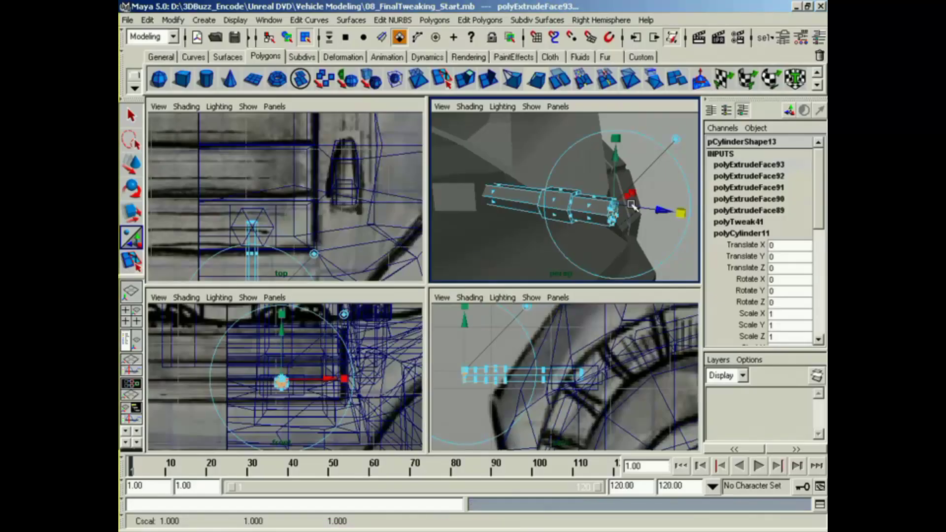
left_click_drag(615, 204, 660, 212)
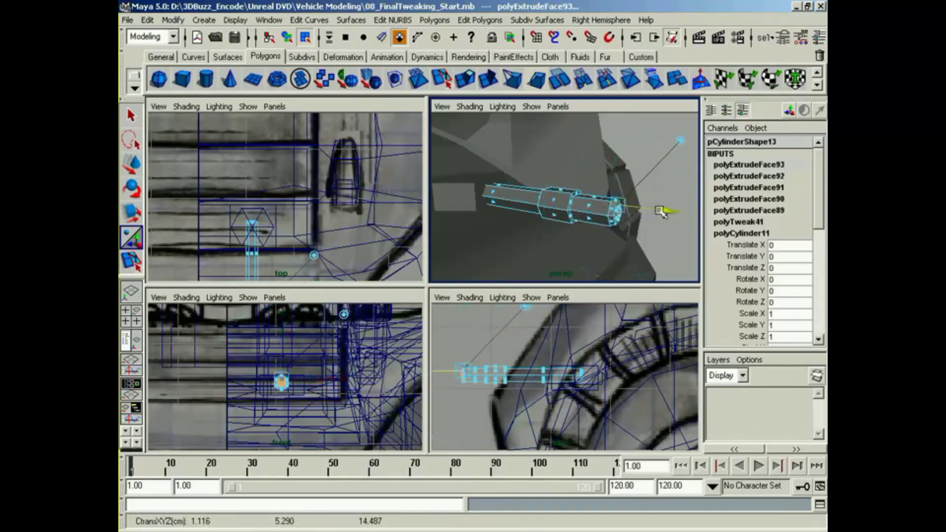
key("g")
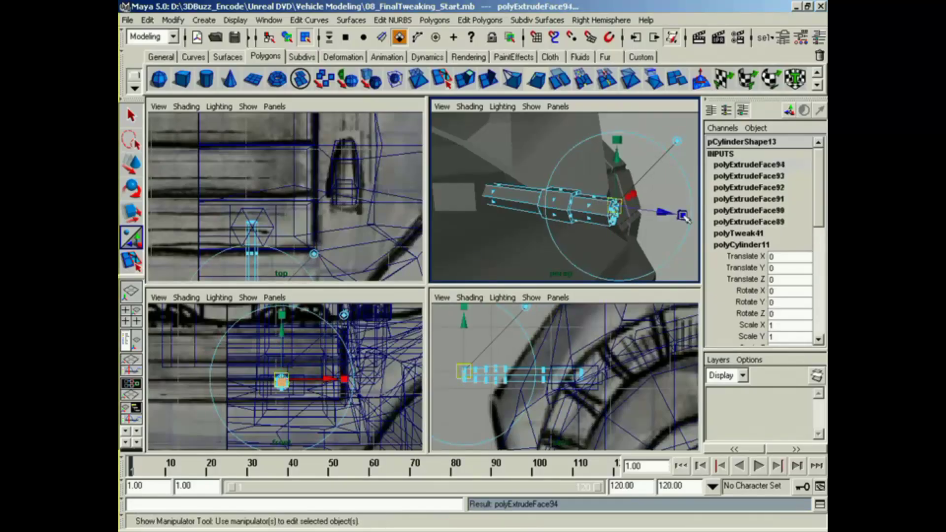
left_click_drag(616, 204, 594, 211)
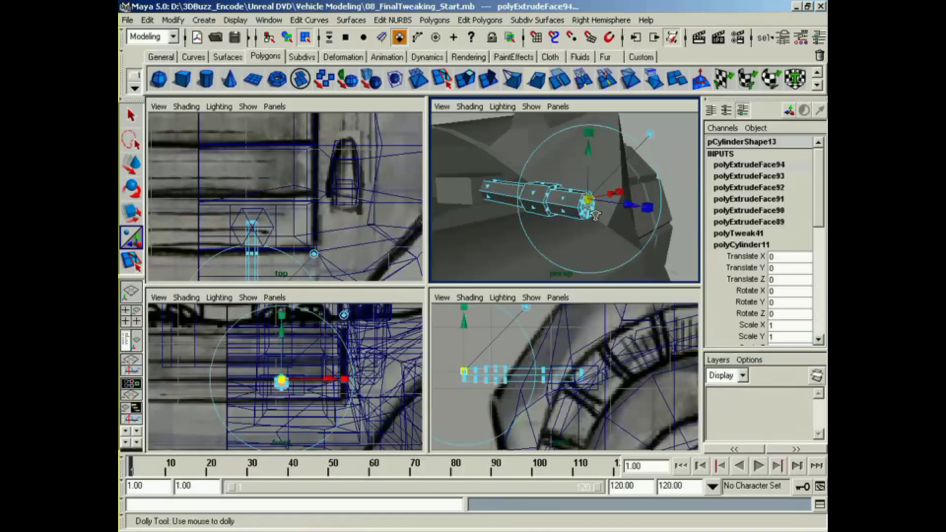
Step: Extrude the inset muzzle faces back into the barrel to about Z 13.601 to hollow it, and clear the selection
right_click_drag(599, 211, 655, 218, "alt")
left_click_drag(655, 219, 467, 197, "alt")
key("g")
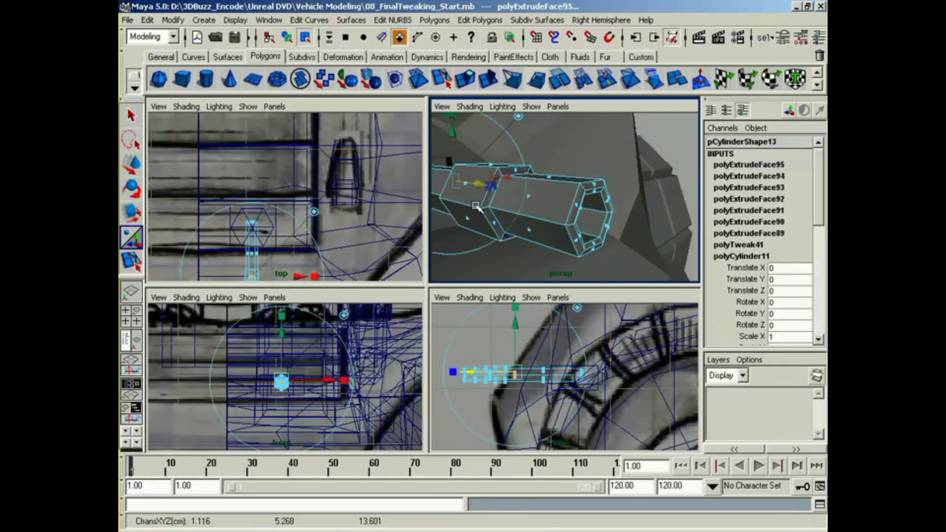
right_click_drag(534, 220, 535, 233)
right_click_drag(531, 293, 531, 293)
left_click(634, 189)
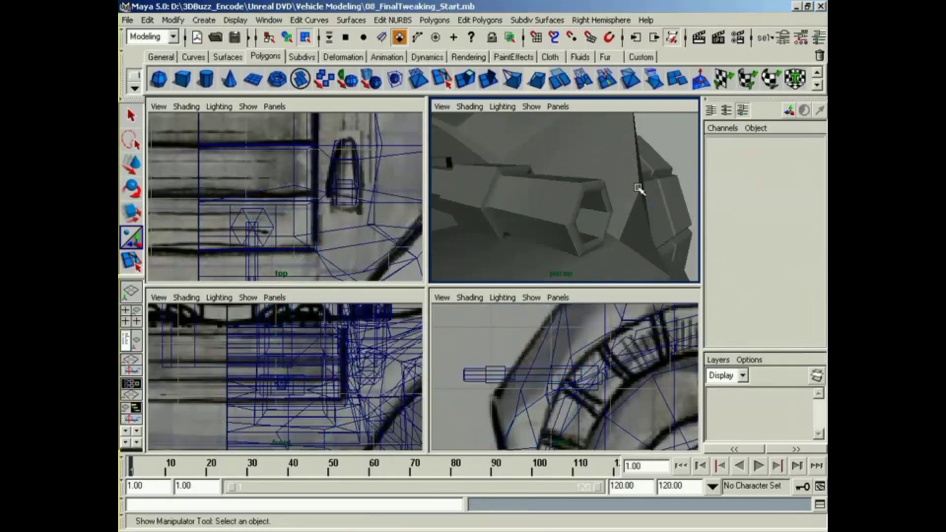
Step: Examine the finished hood gun and the vehicle half from the front, the side and above
left_click_drag(634, 188, 488, 260, "alt")
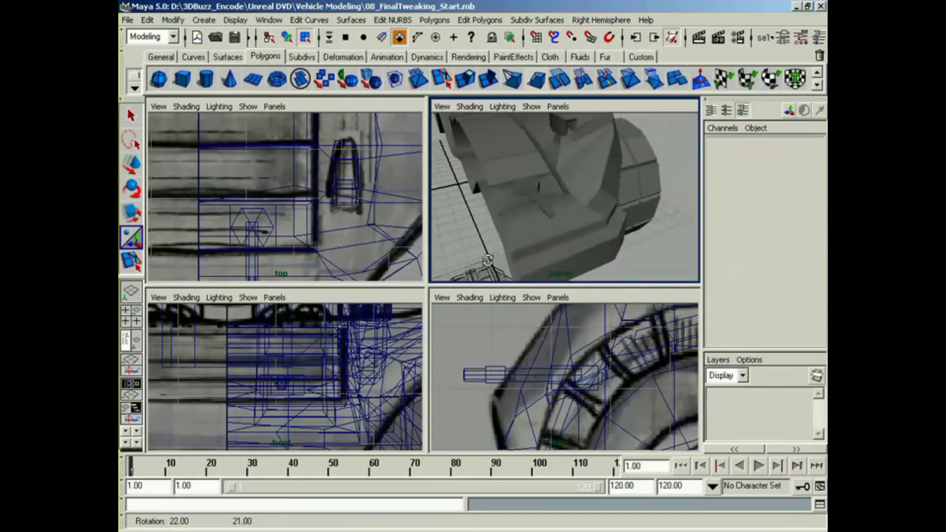
left_click_drag(563, 188, 532, 201, "alt")
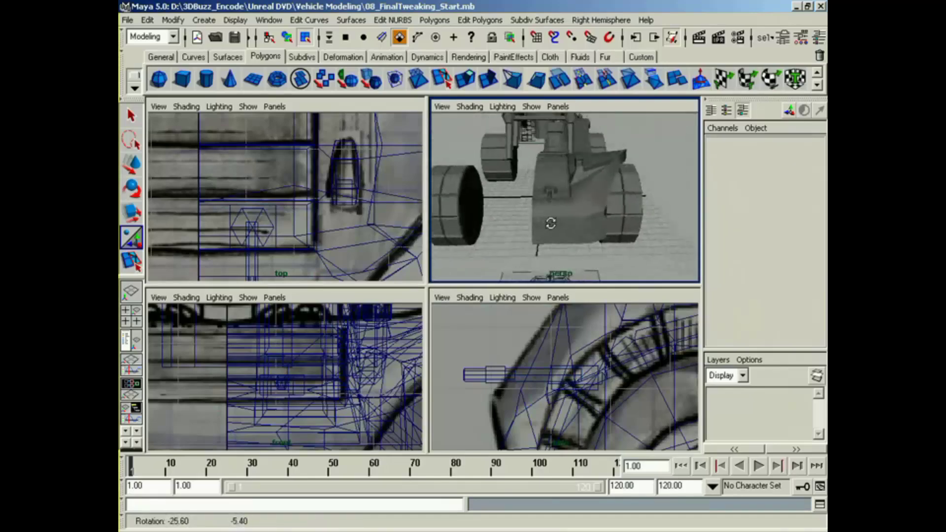
left_click_drag(440, 220, 646, 191, "alt")
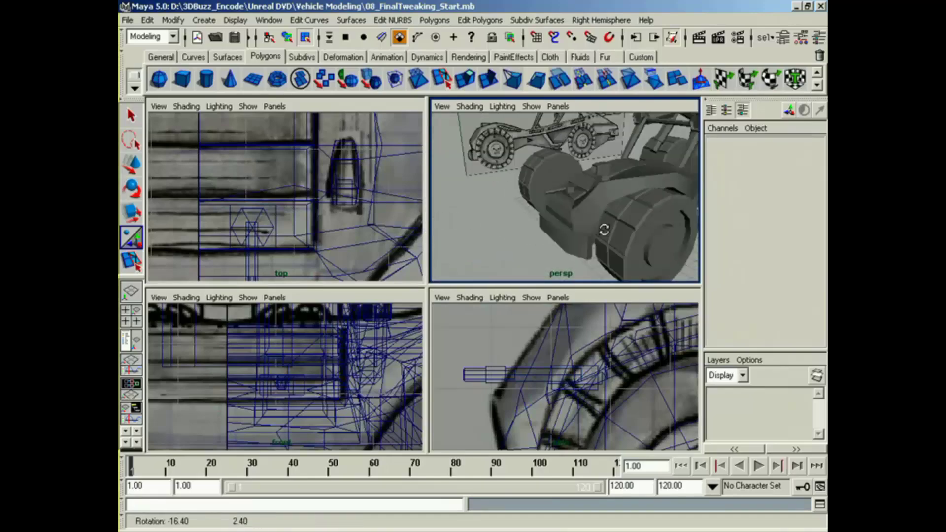
middle_click_drag(621, 231, 547, 246, "alt")
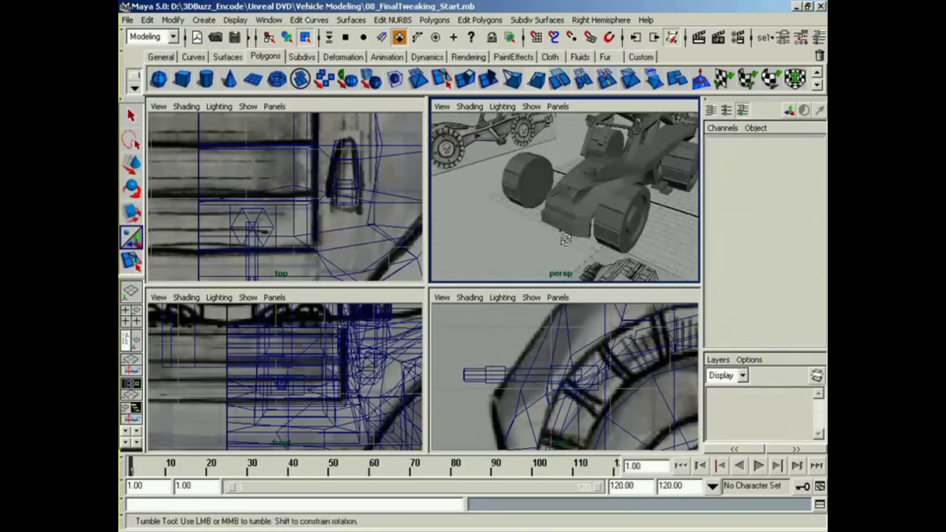
left_click_drag(547, 246, 616, 238, "alt")
middle_click_drag(616, 238, 599, 251, "alt")
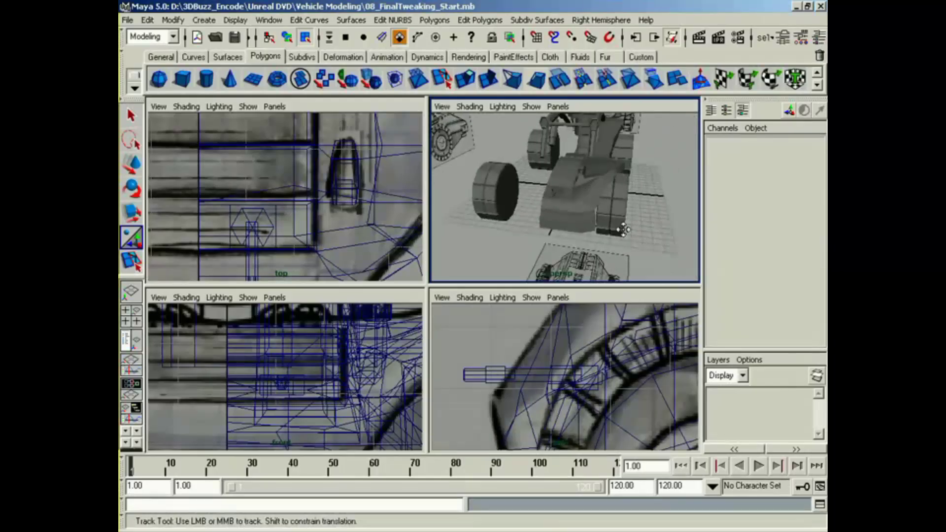
left_click_drag(599, 251, 521, 246, "alt")
middle_click_drag(521, 246, 548, 243, "alt")
left_click_drag(548, 242, 647, 246, "alt")
left_click_drag(498, 196, 579, 202, "alt")
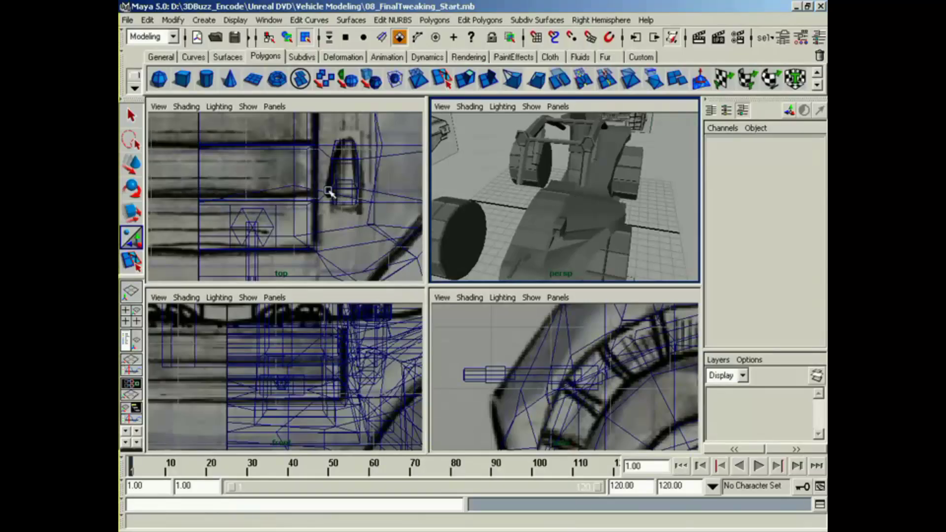
Step: Switch to the Outliner and perspective layout, select the body half pCube1, and mirror its geometry
left_click(124, 340)
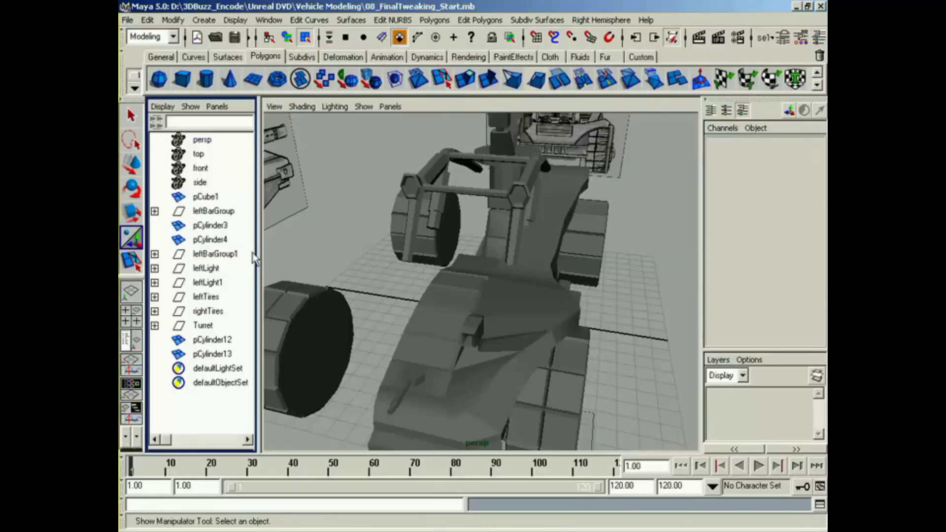
right_click_drag(487, 295, 493, 304)
middle_click_drag(515, 318, 527, 297, "alt")
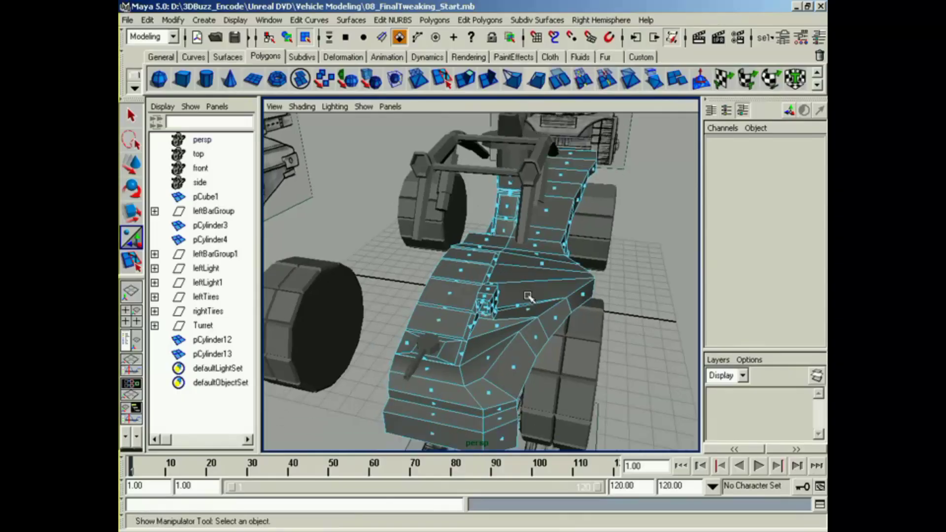
right_click_drag(528, 296, 517, 376)
middle_click_drag(516, 375, 510, 324, "alt")
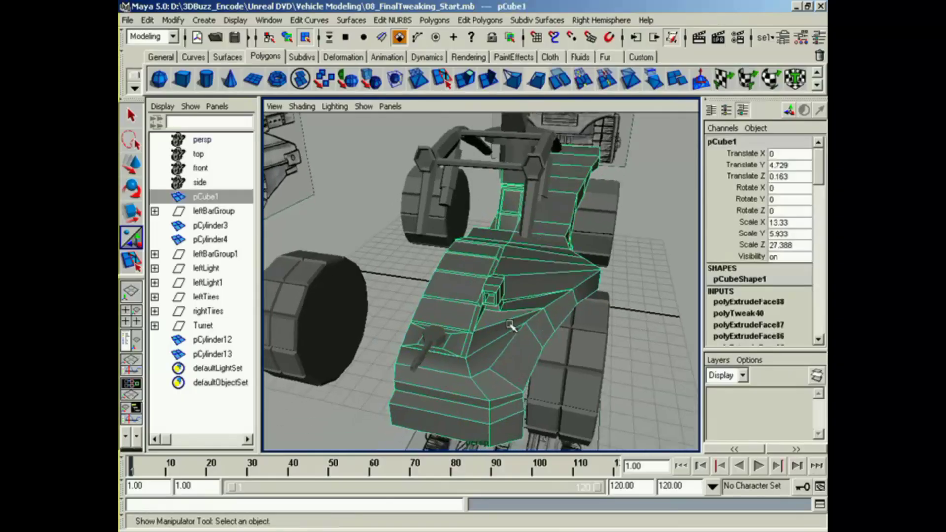
left_click(445, 22)
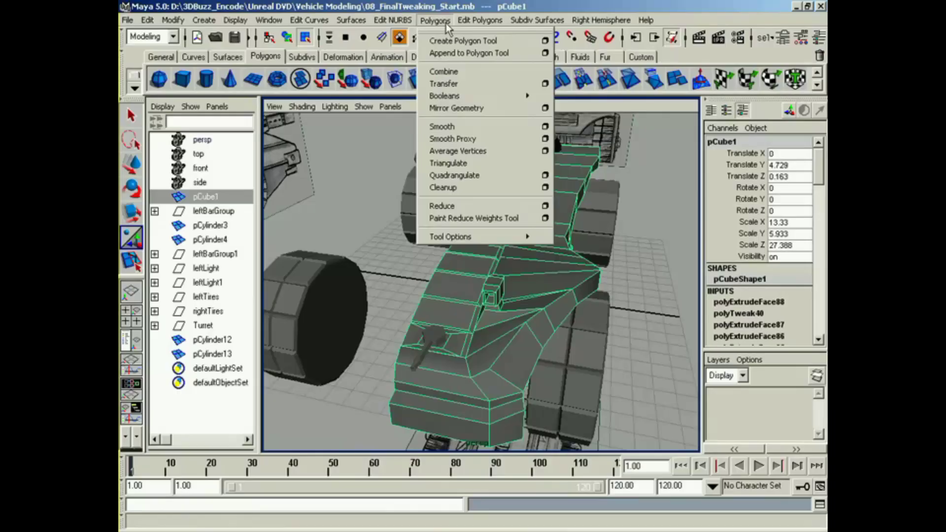
left_click(458, 109)
Step: Examine the mirrored body from the rear, sides and front, including the seam along the hood
left_click_drag(449, 236, 229, 251, "alt")
right_click_drag(229, 251, 350, 286, "alt")
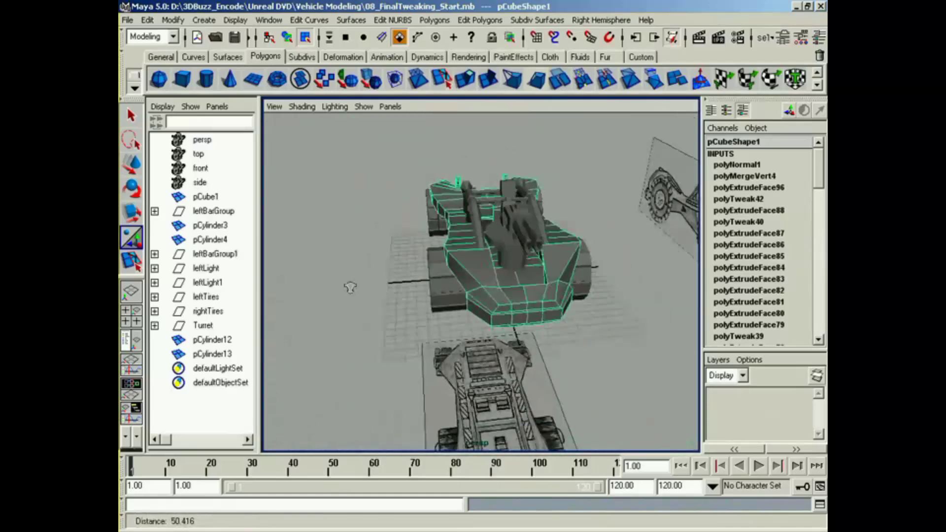
left_click_drag(396, 288, 598, 274, "alt")
middle_click_drag(598, 273, 535, 289, "alt")
right_click_drag(535, 289, 621, 304, "alt")
middle_click_drag(621, 305, 543, 339, "alt")
left_click_drag(494, 327, 537, 306, "alt")
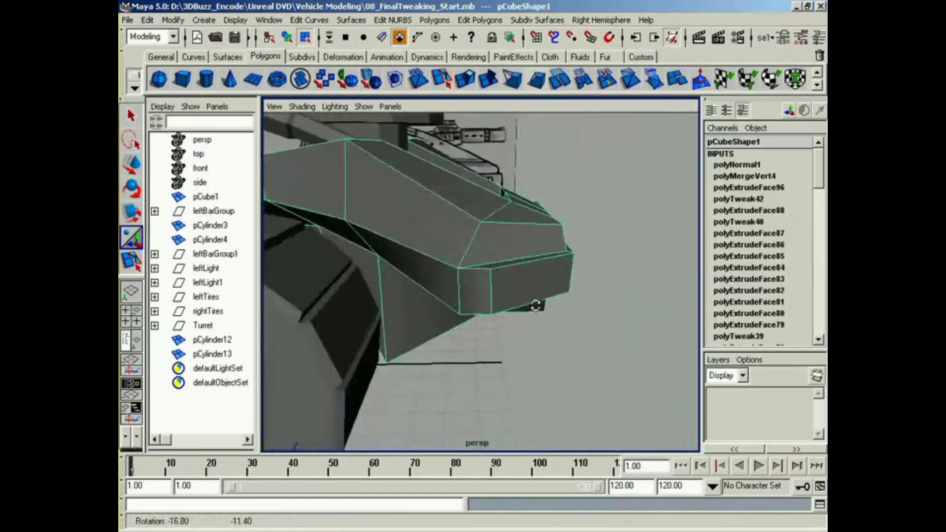
right_click_drag(537, 306, 428, 312, "alt")
left_click_drag(429, 314, 315, 318, "alt")
middle_click_drag(315, 318, 528, 329, "alt")
right_click_drag(527, 329, 502, 324, "alt")
left_click_drag(502, 324, 489, 325, "alt")
right_click_drag(488, 325, 570, 320, "alt")
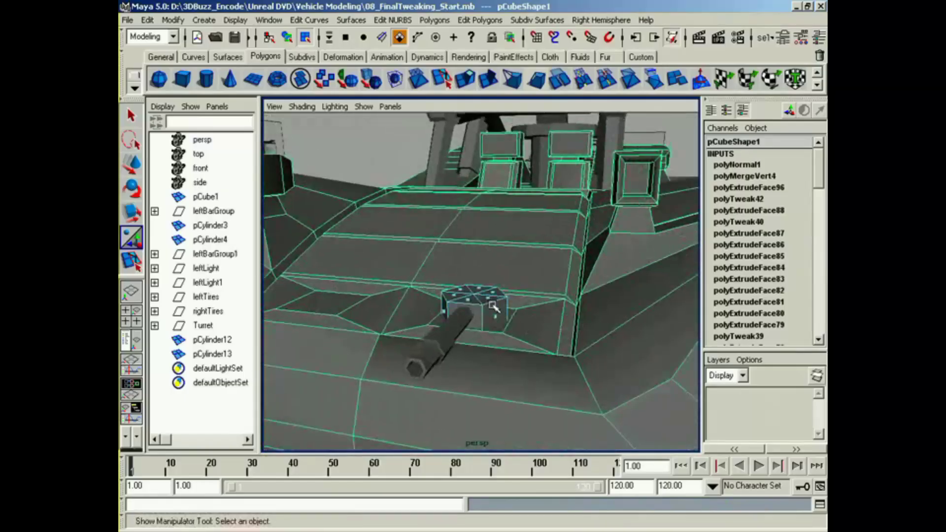
Step: Return to object selection on the gun's hexagonal base, and check the gun and hood from the front
right_click_drag(494, 306, 539, 287)
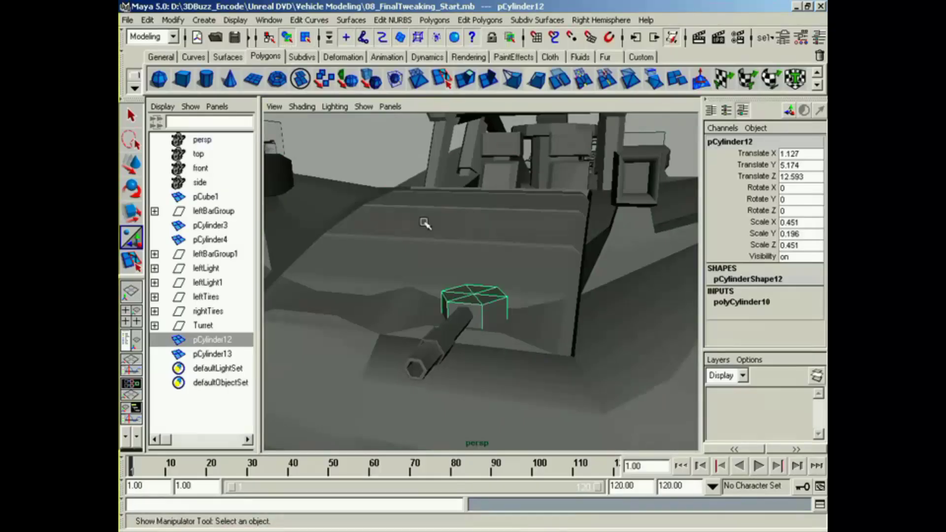
middle_click_drag(424, 223, 419, 192, "alt")
right_click_drag(419, 193, 336, 283, "alt")
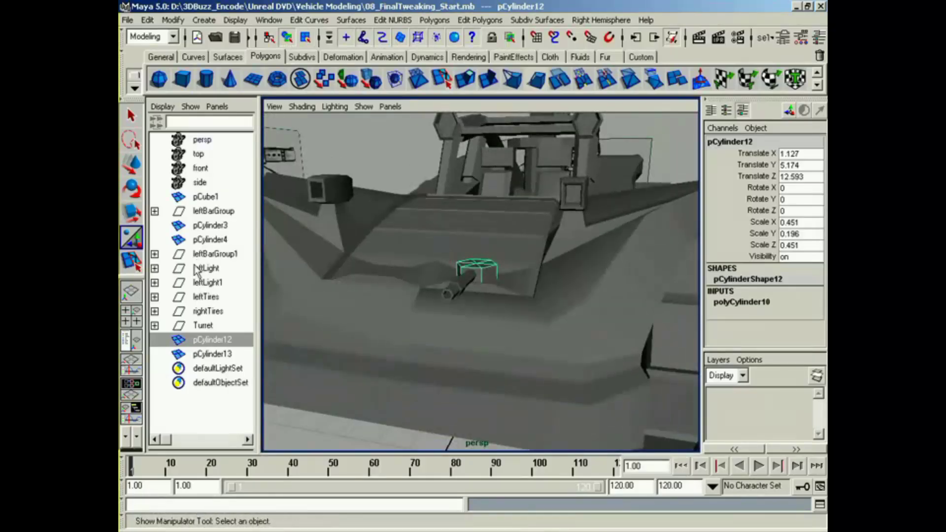
left_click_drag(462, 298, 436, 295, "alt")
right_click_drag(517, 294, 423, 286, "alt")
mouse_move(423, 286)
left_mouse_down("alt")
mouse_move(447, 280)
mouse_move(439, 293)
left_mouse_up("alt")
Step: Select the mirrored body and rename it DuneBuggy
left_click(440, 346)
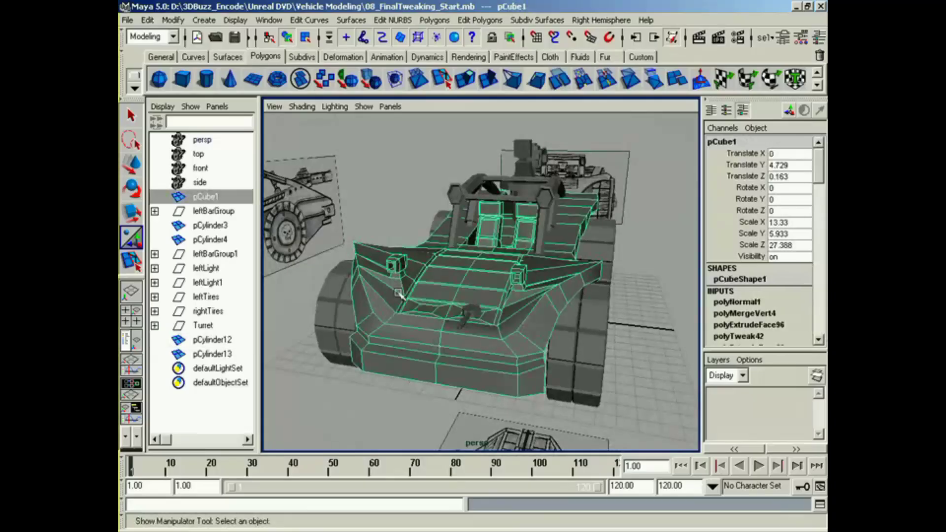
double_click(204, 196)
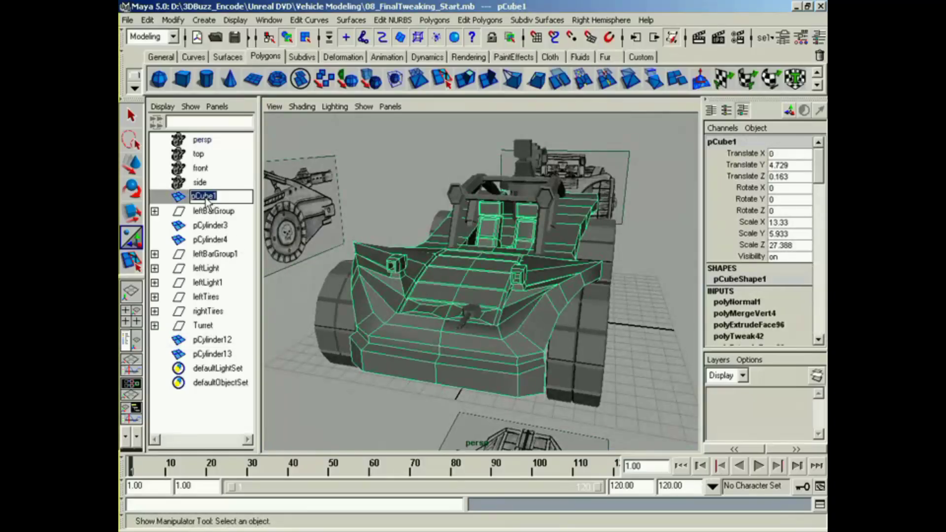
key("Return")
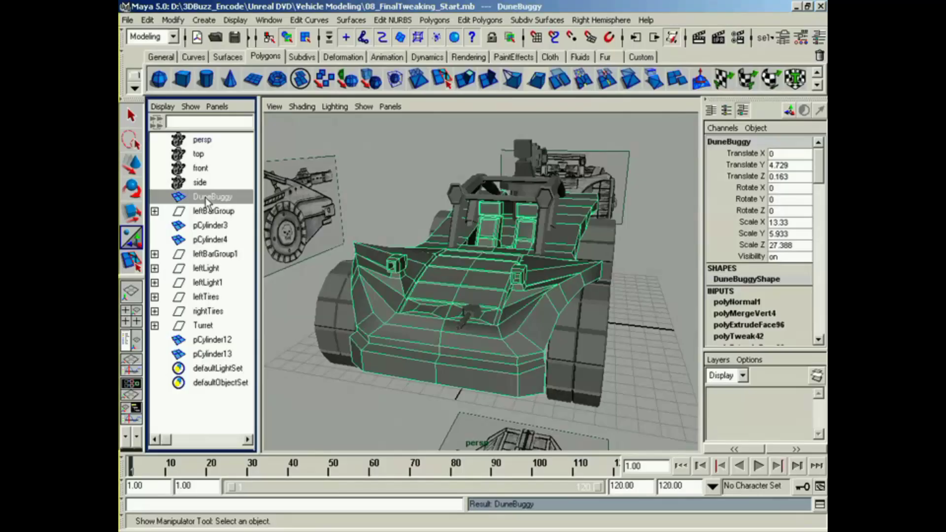
Step: Apply Soften/Harden Edge to the DuneBuggy body with an angle of 20, and check its shading from several angles
left_click(480, 21)
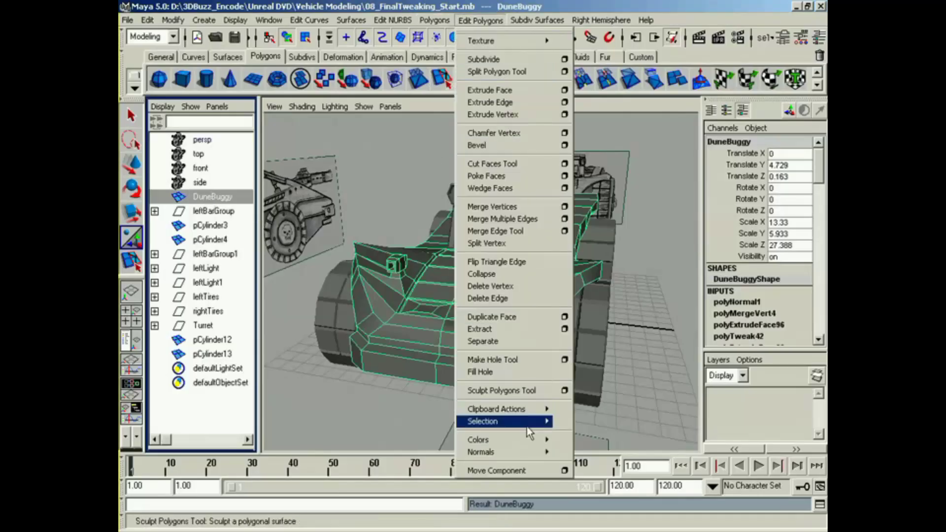
mouse_move(503, 452)
left_click(651, 520)
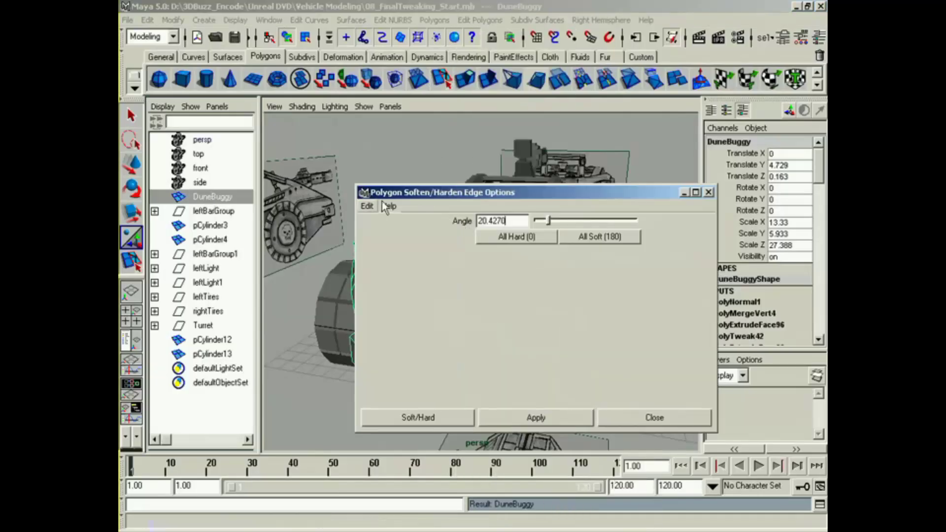
left_click(368, 206)
double_click(526, 222)
key("BackSpace")
type("20")
left_click(418, 417)
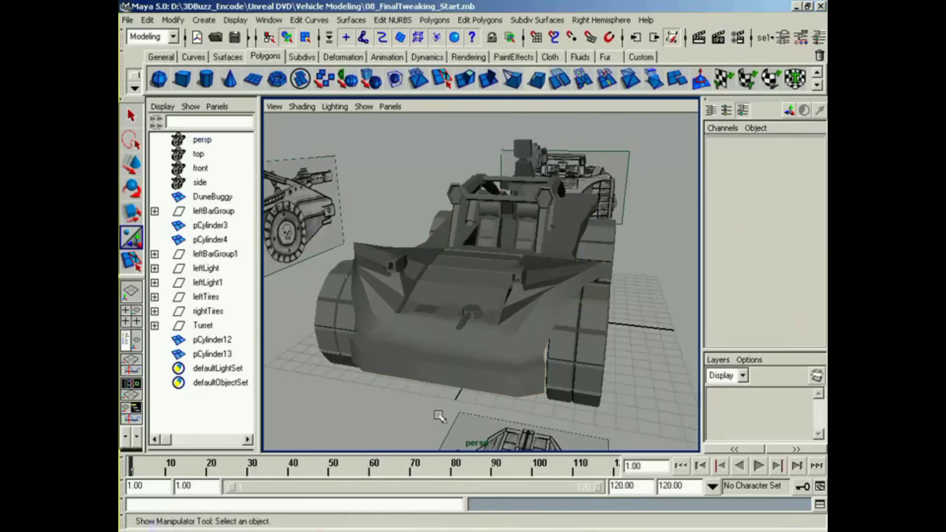
left_click_drag(436, 414, 469, 408, "alt")
left_click(539, 384)
left_click_drag(541, 384, 564, 390, "alt")
left_click(682, 284)
left_click_drag(682, 284, 536, 391, "alt")
Step: Select leftBarGroup and view the roll bars from the side
left_click(190, 212)
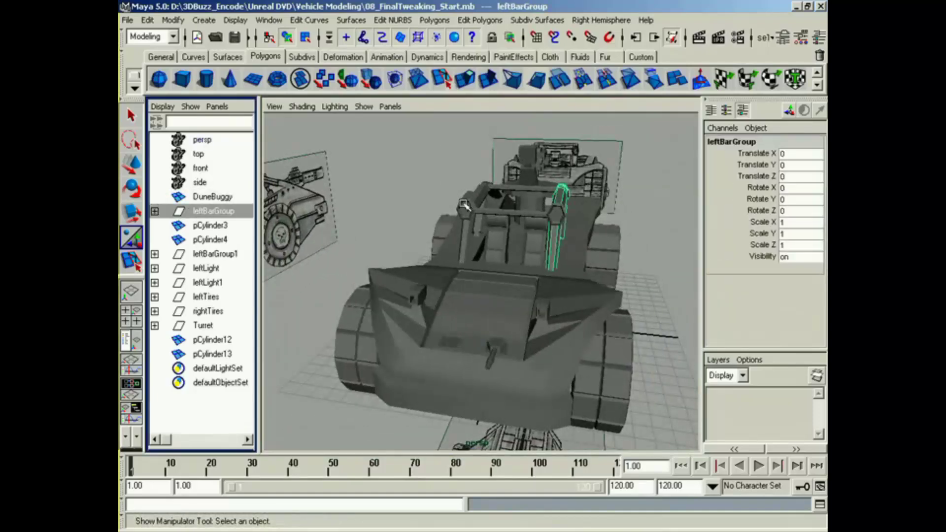
left_click_drag(464, 204, 510, 229, "alt")
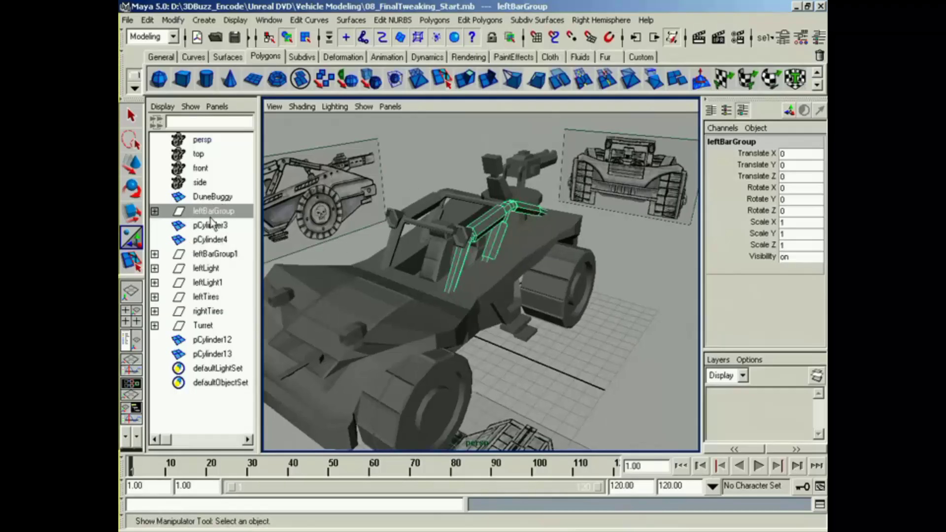
Step: Parent leftBarGroup under DuneBuggy and check the bars nested inside the group
middle_click_drag(208, 218, 209, 199)
left_click(154, 196)
left_click(155, 211)
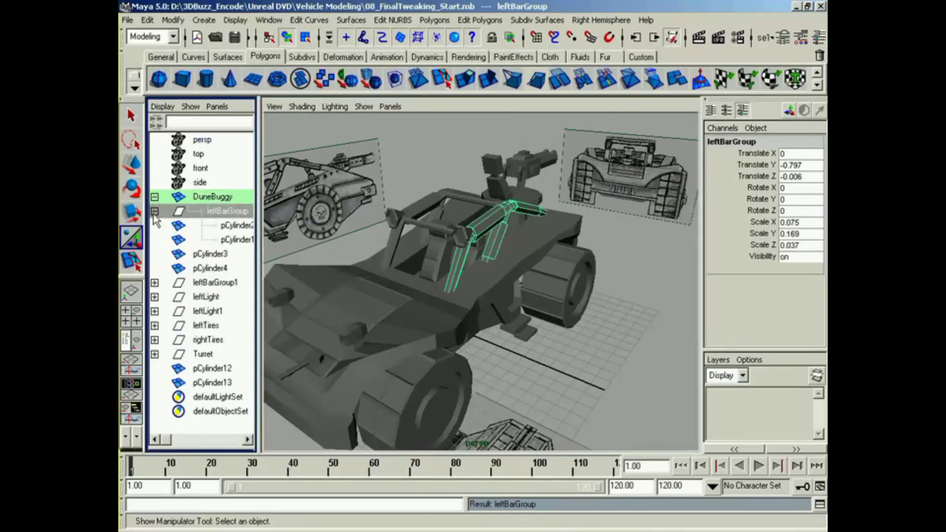
left_click(154, 211)
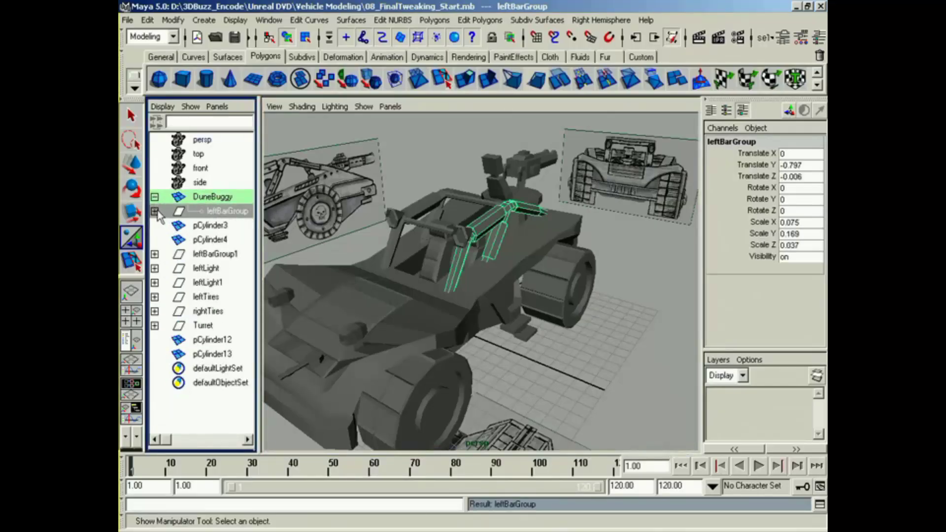
Step: Rename the crossbars pCylinder3 and pCylinder4 as bar1 and bar2
double_click(208, 225)
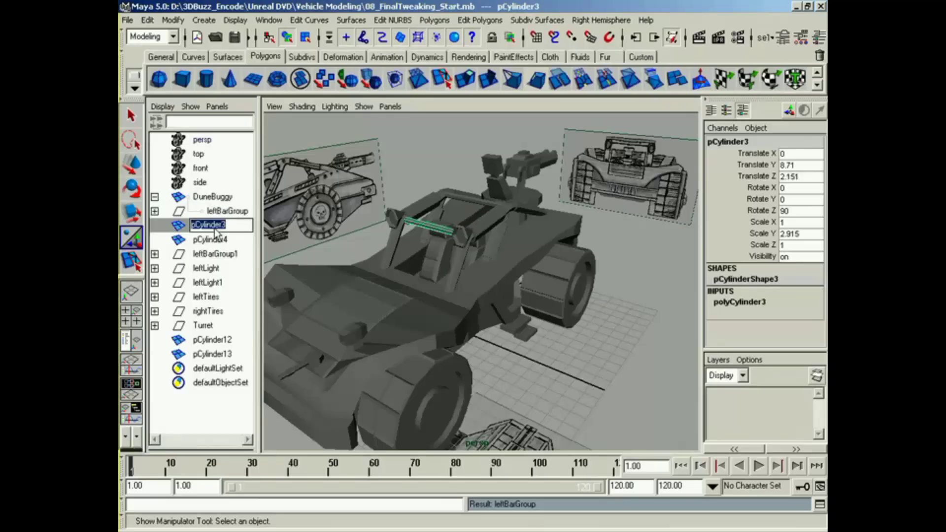
key("Return")
double_click(215, 240)
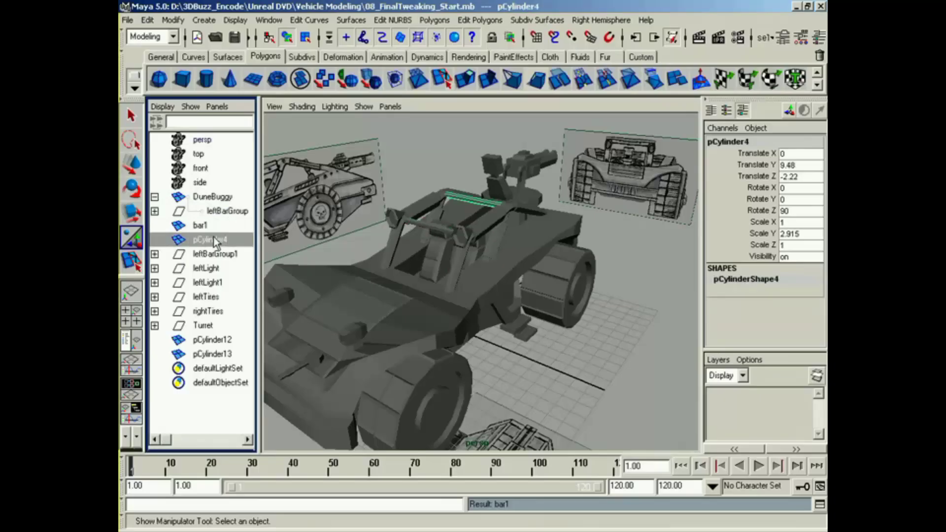
type("bar2")
key("Return")
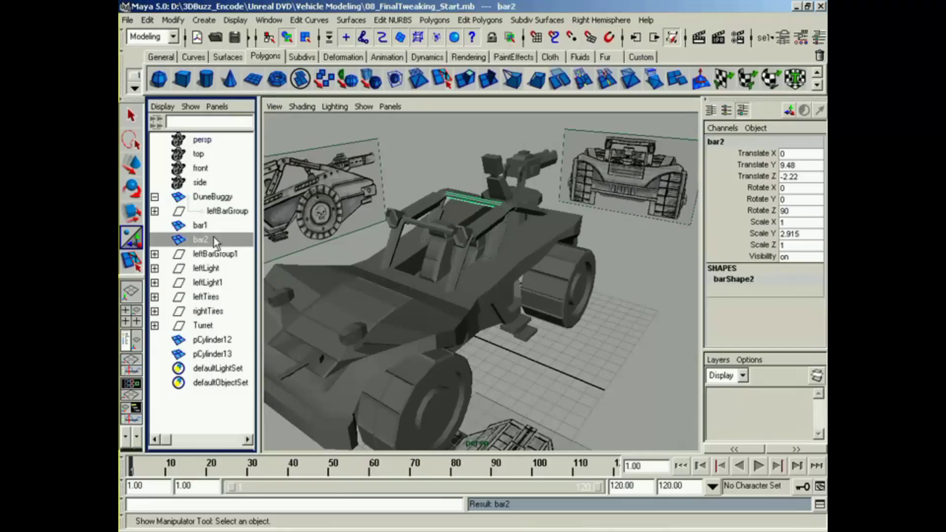
Step: Rename leftBarGroup1 as rightBarGroup and parent it under DuneBuggy
double_click(215, 254)
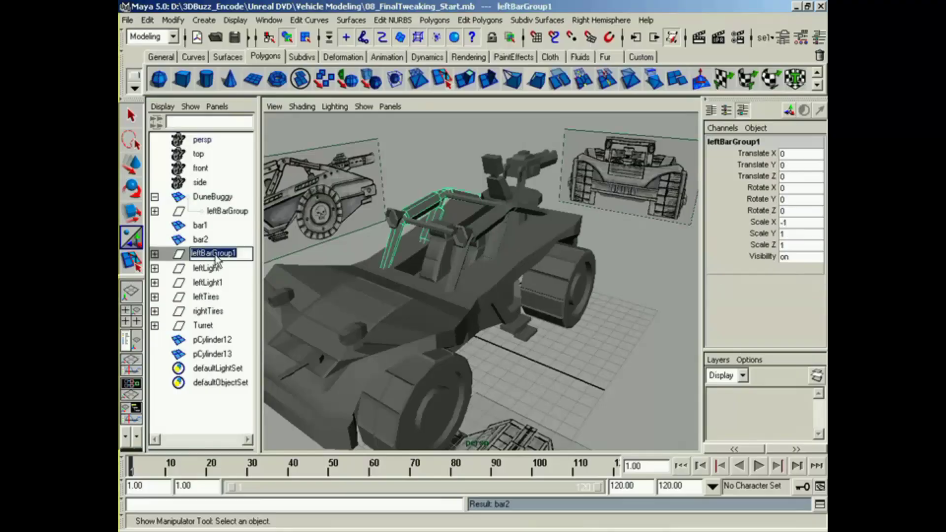
type("right")
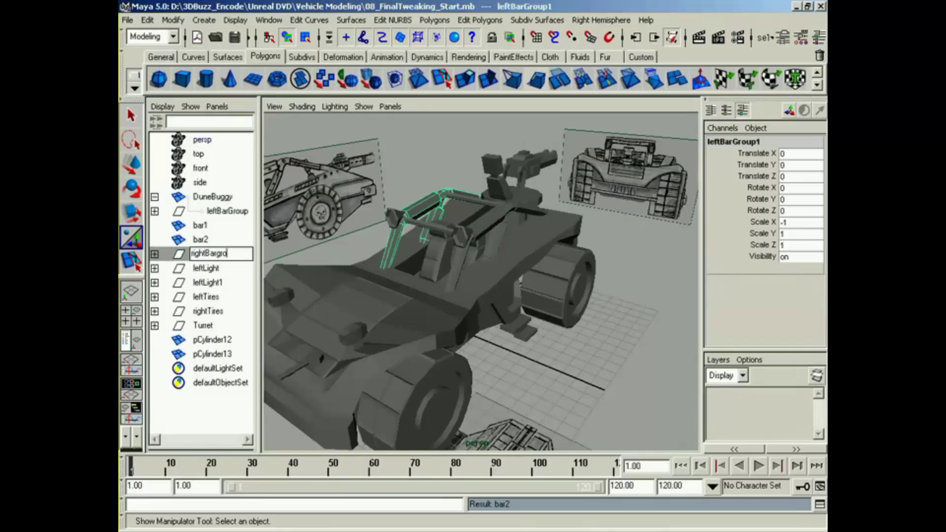
type("BarGroup")
key("Return")
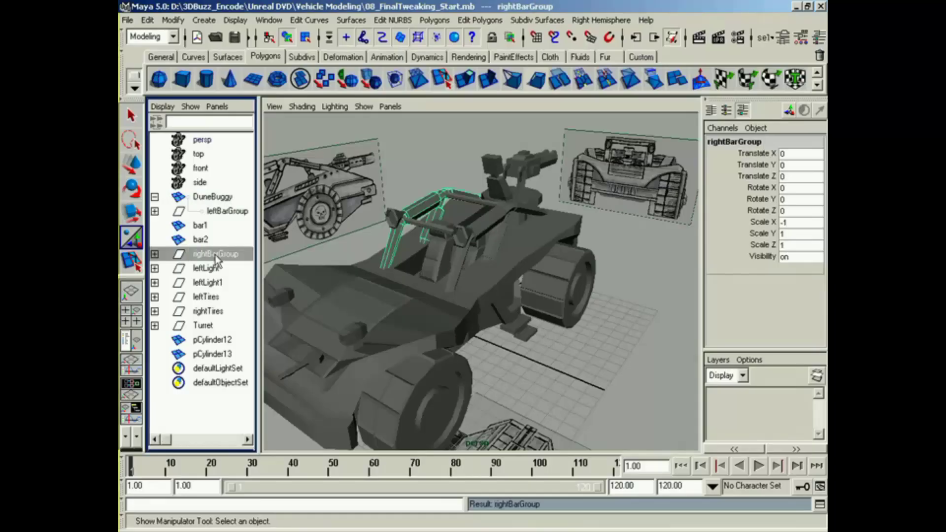
middle_click_drag(215, 256, 213, 200)
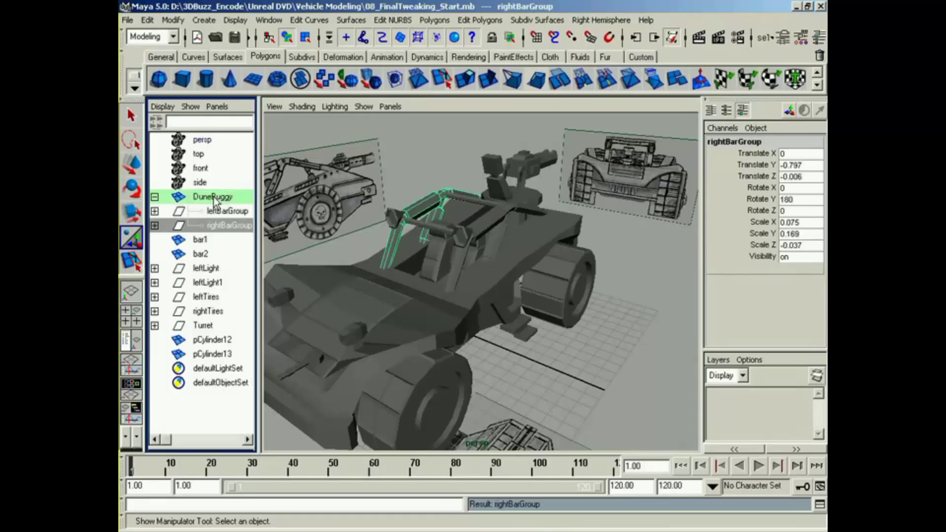
Step: Rename the cylinder inside the leftLight group as leftLight and the one inside leftLight1 as rightLight
left_click(217, 268)
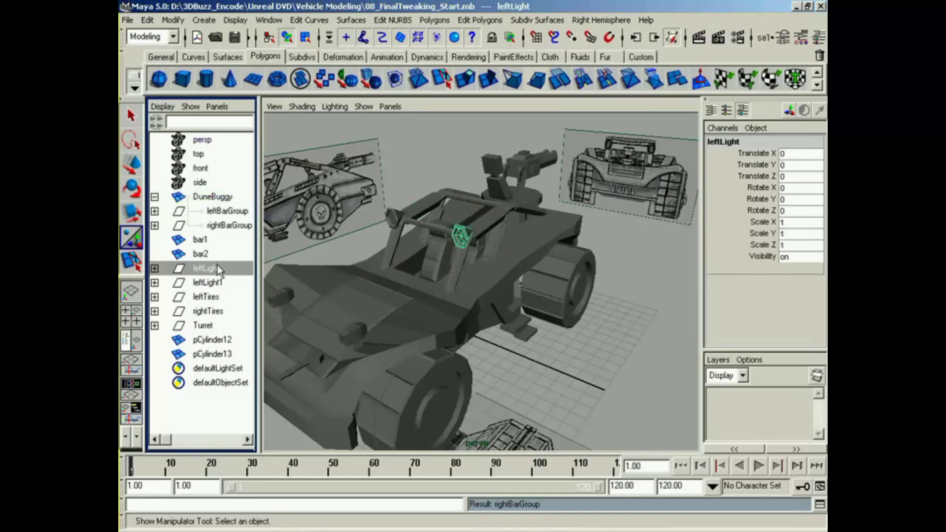
left_click(155, 269)
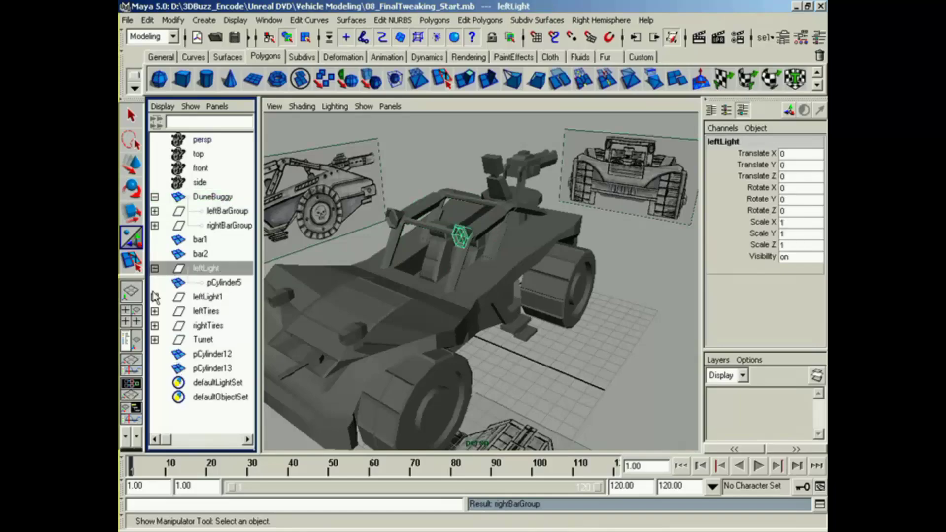
left_click(155, 297)
double_click(221, 283)
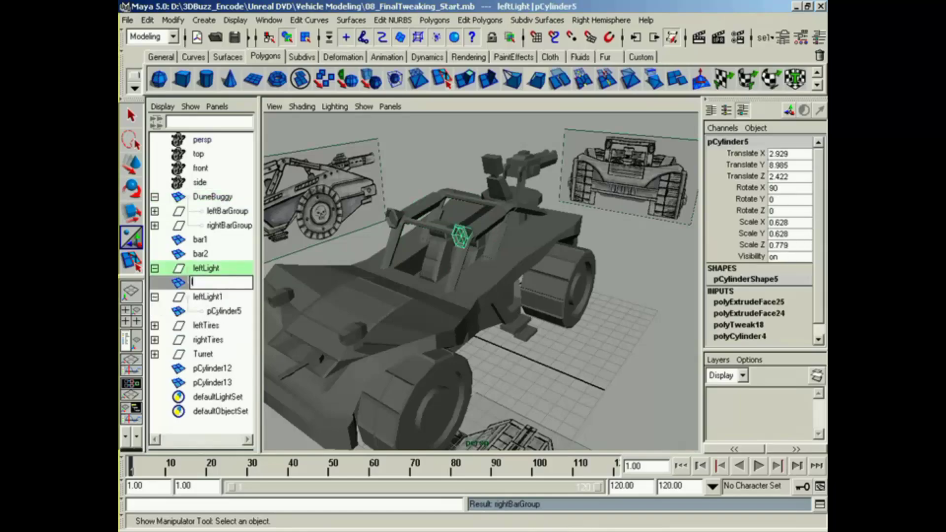
type("leftLight")
key("Return")
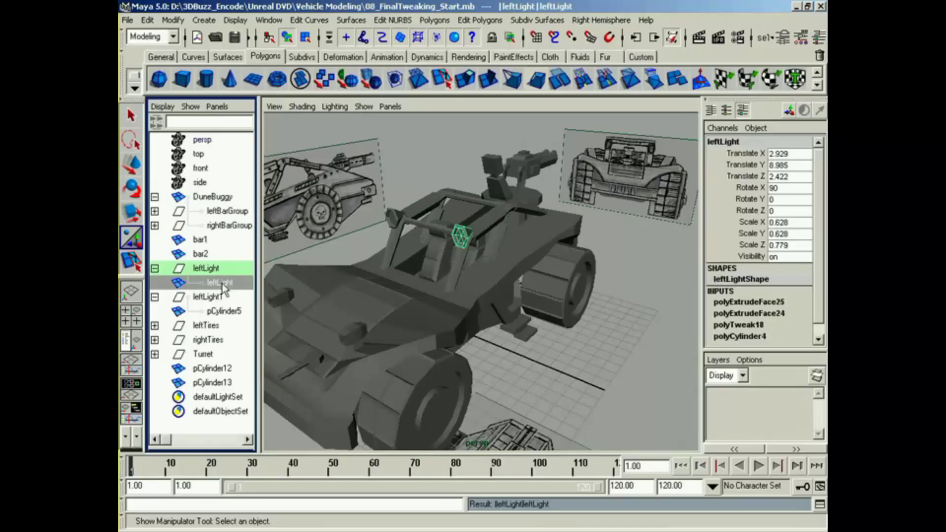
double_click(220, 312)
type("rightLi")
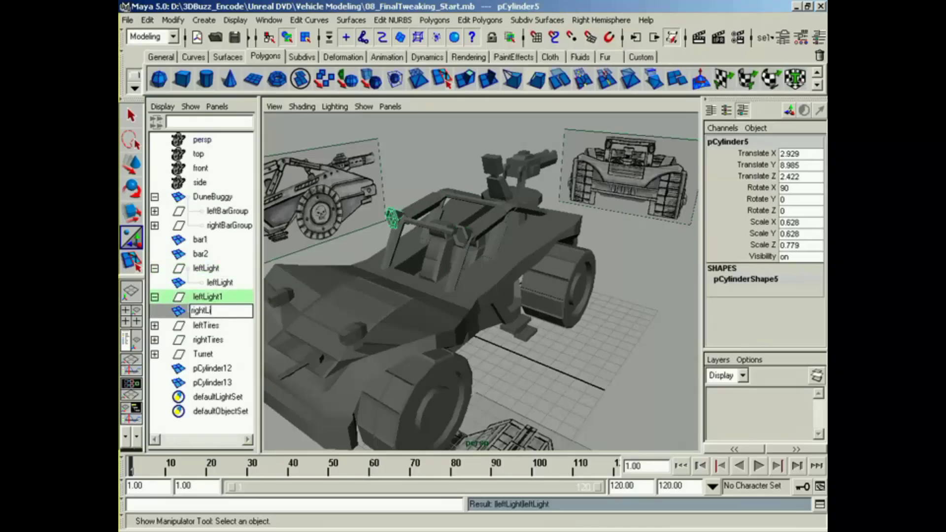
type("ght")
key("Return")
Step: Parent the leftLight and rightLight meshes directly under DuneBuggy, taking them out of their groups
left_click(232, 283)
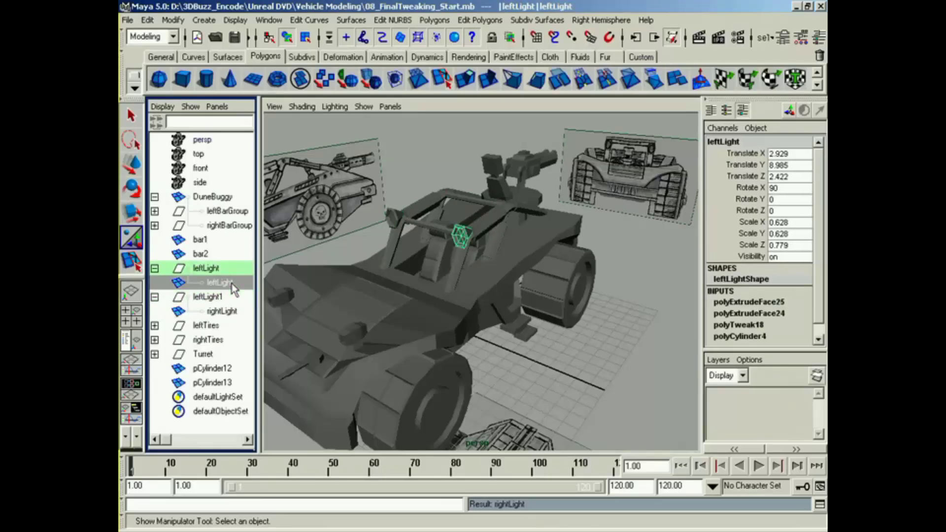
middle_click_drag(231, 282, 213, 198)
left_click(222, 311)
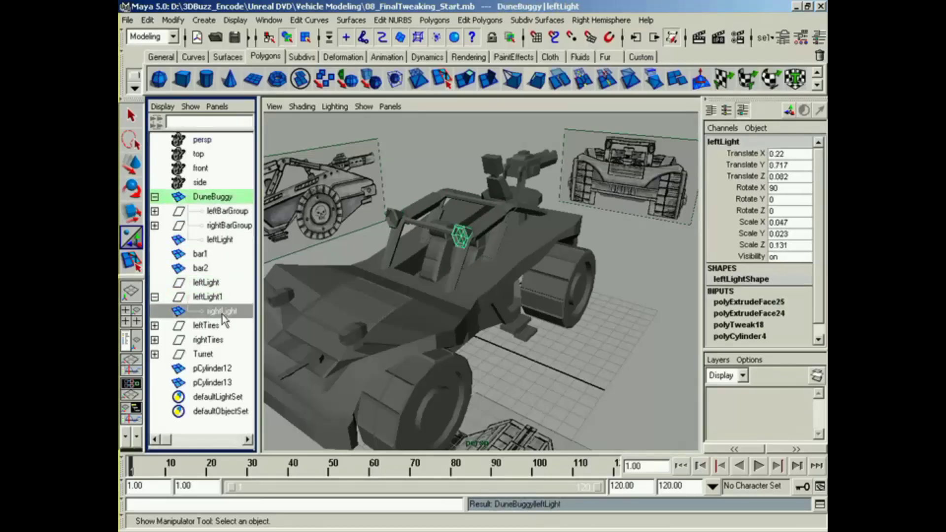
middle_click_drag(222, 311, 212, 213)
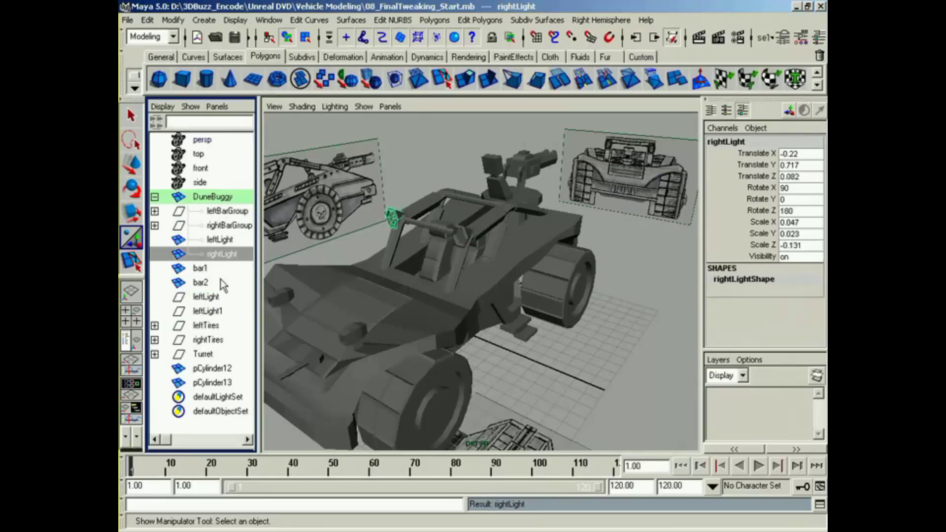
Step: Parent the crossbars bar1 and bar2 under DuneBuggy
left_click(201, 268)
middle_click_drag(199, 269, 201, 199)
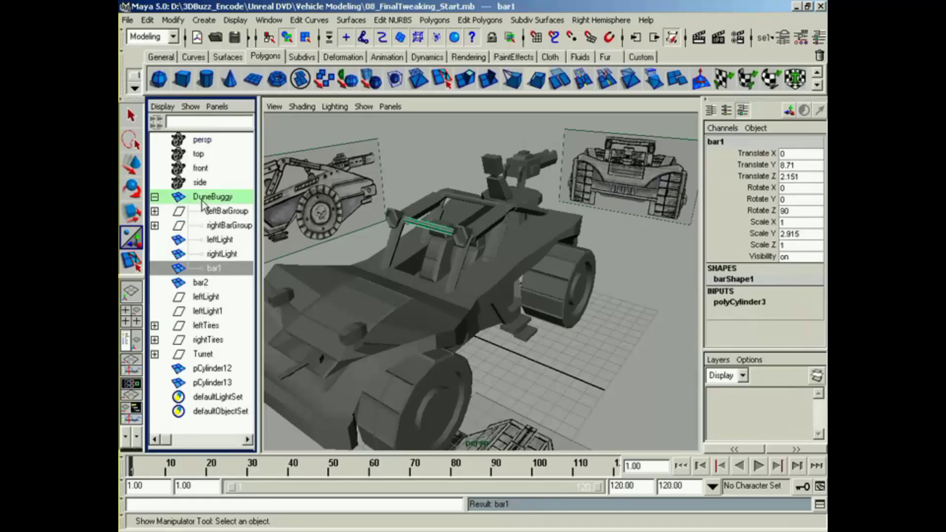
middle_click_drag(196, 284, 205, 198)
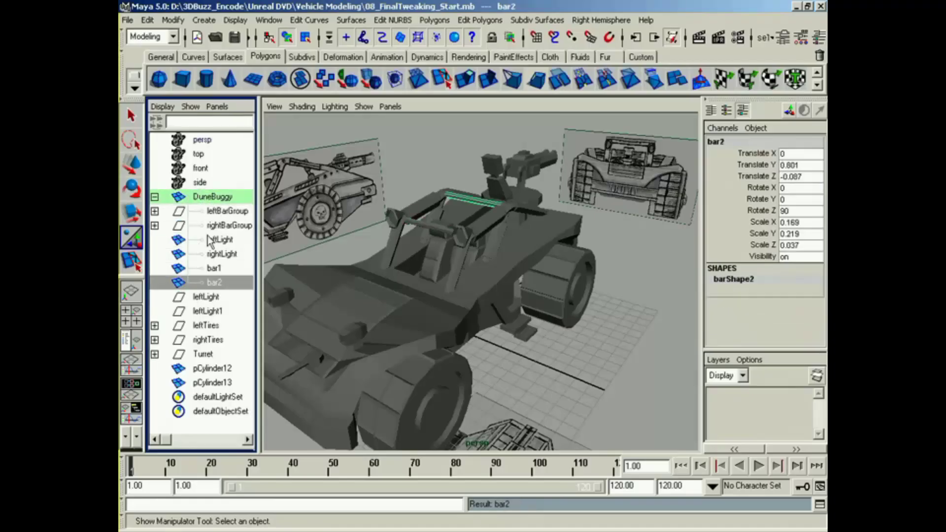
Step: Move DuneBuggy upward to test that its attached parts follow, and undo the move
left_click(203, 197)
key("w")
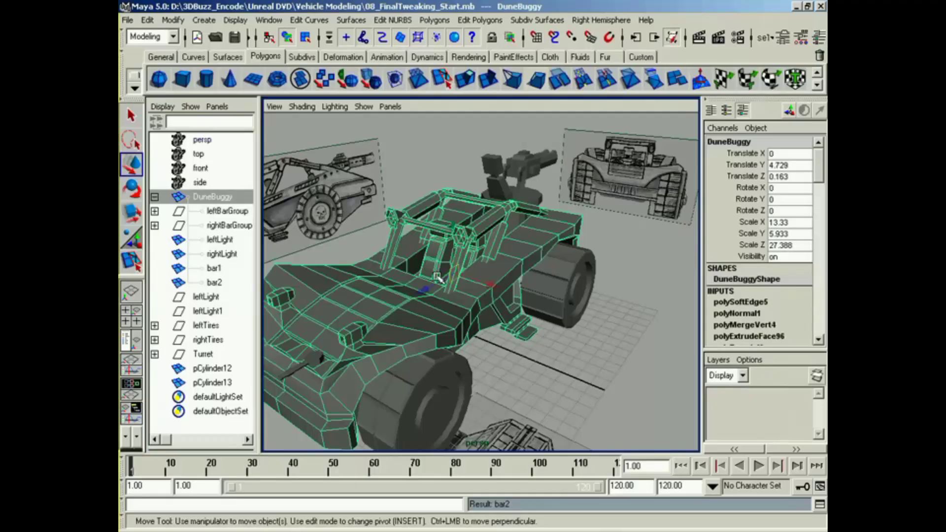
left_click_drag(453, 232, 453, 208)
key("z")
key("z")
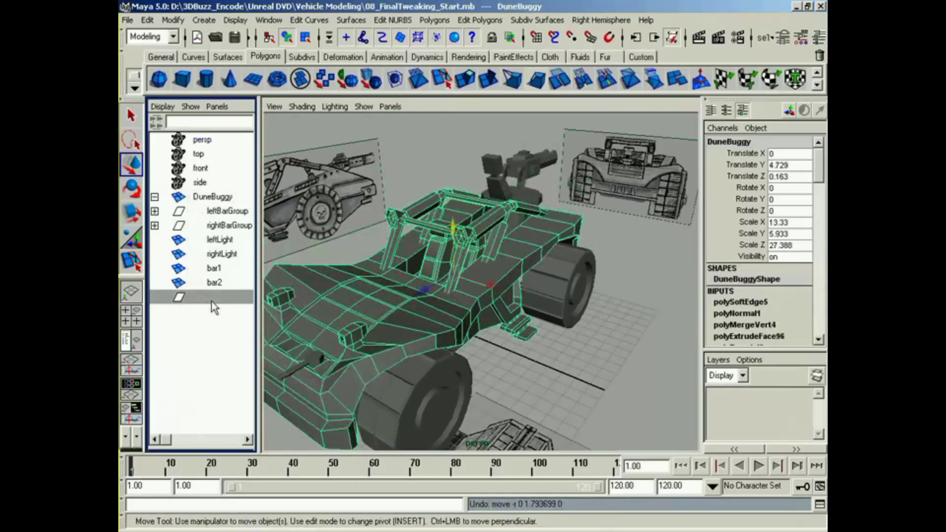
Step: Delete the empty leftLight and leftLight1 groups
left_click_drag(206, 296, 216, 318)
key("Delete")
Step: Parent leftTires, rightTires and Turret under DuneBuggy
left_click(207, 300)
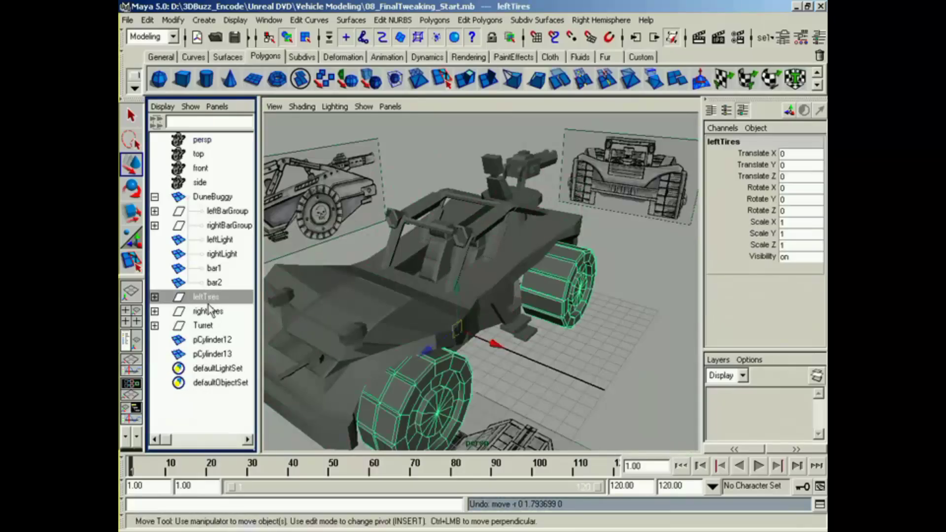
middle_click_drag(206, 300, 214, 197)
middle_click_drag(216, 315, 212, 200)
left_click(201, 326)
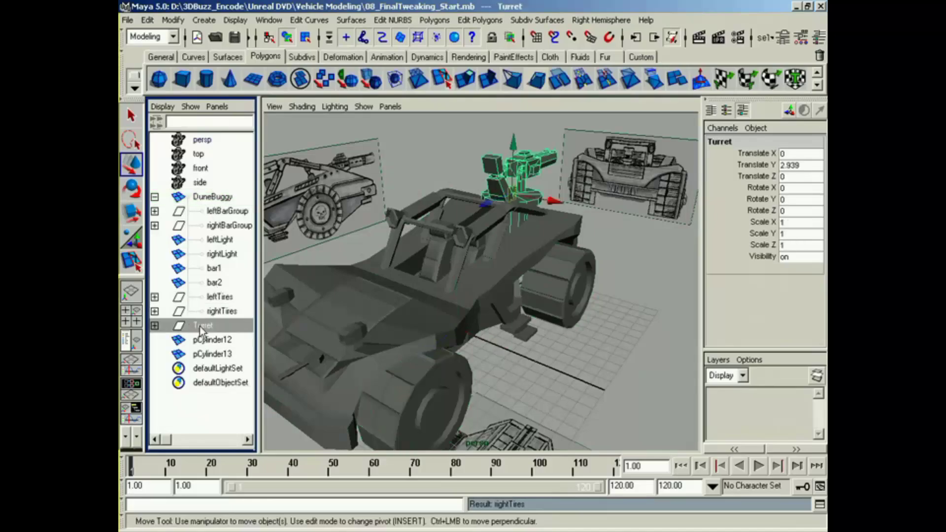
middle_click_drag(212, 331, 228, 212)
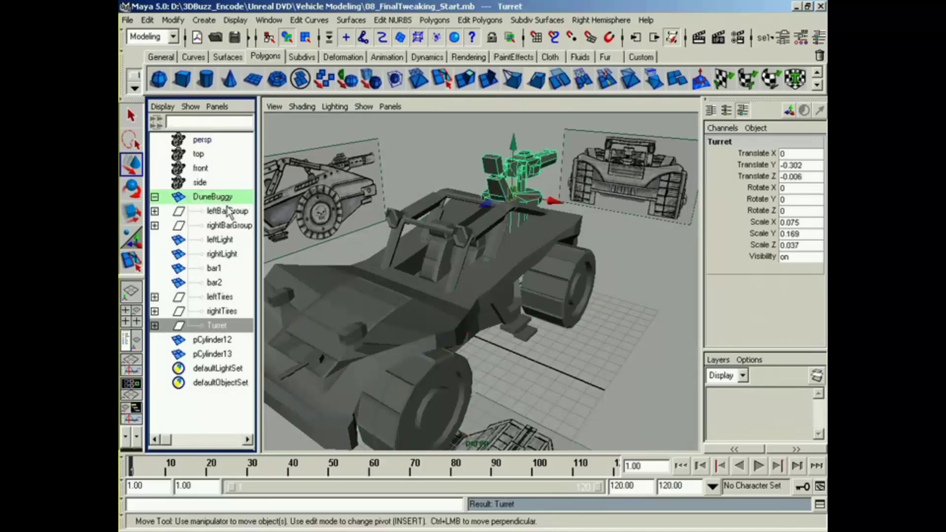
Step: Group the hood gun's pCylinder12 and pCylinder13 and name the group LeftMiniGun
left_click(227, 339)
left_click_drag(352, 378, 434, 353, "alt")
left_click_drag(512, 349, 523, 338, "alt")
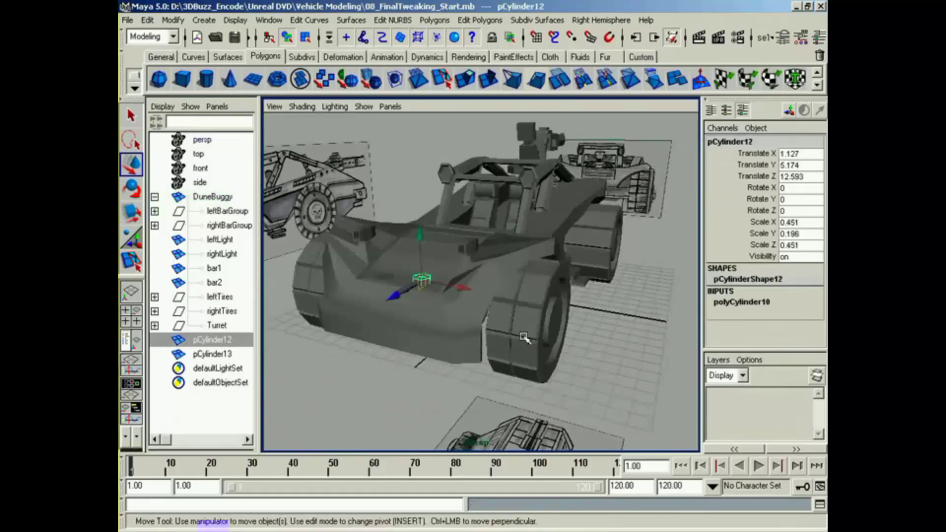
right_click_drag(523, 337, 306, 368, "alt")
left_click(212, 354, "ctrl")
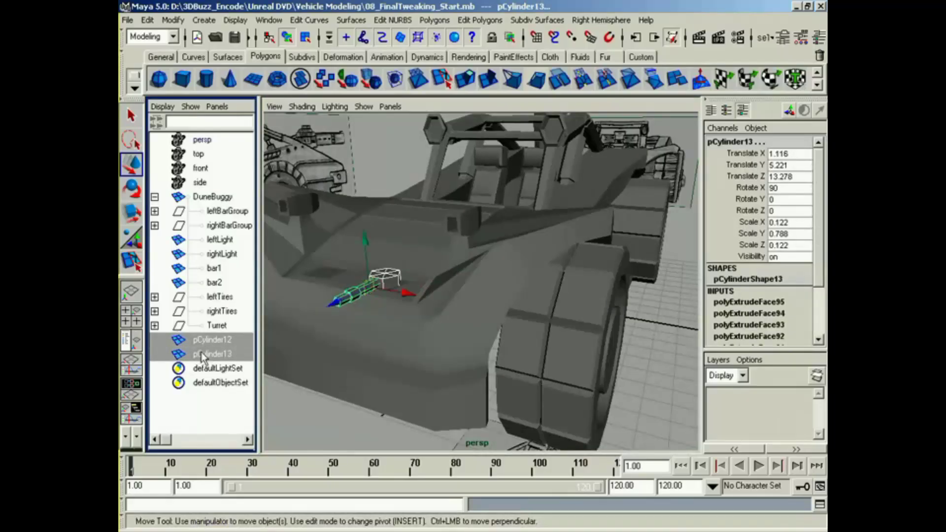
key("ctrl+g")
double_click(217, 340)
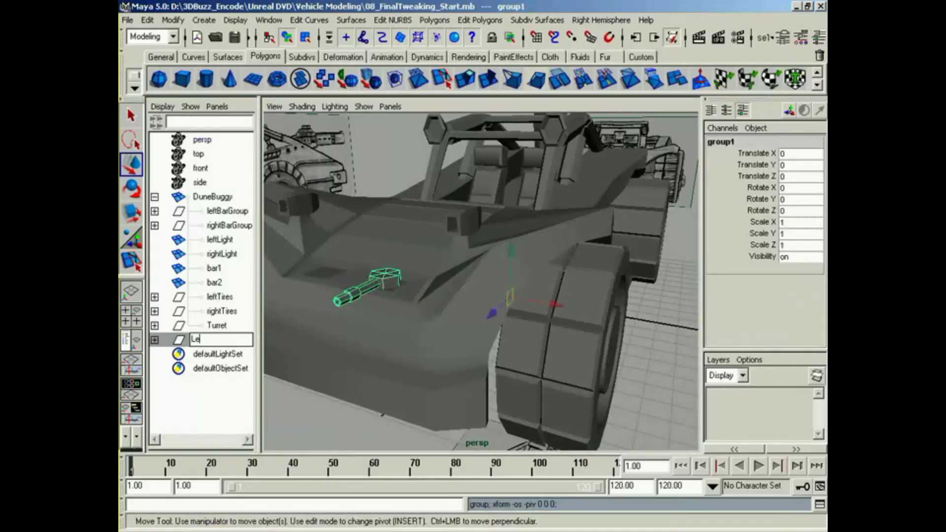
type("LeftMiniGun")
key("Return")
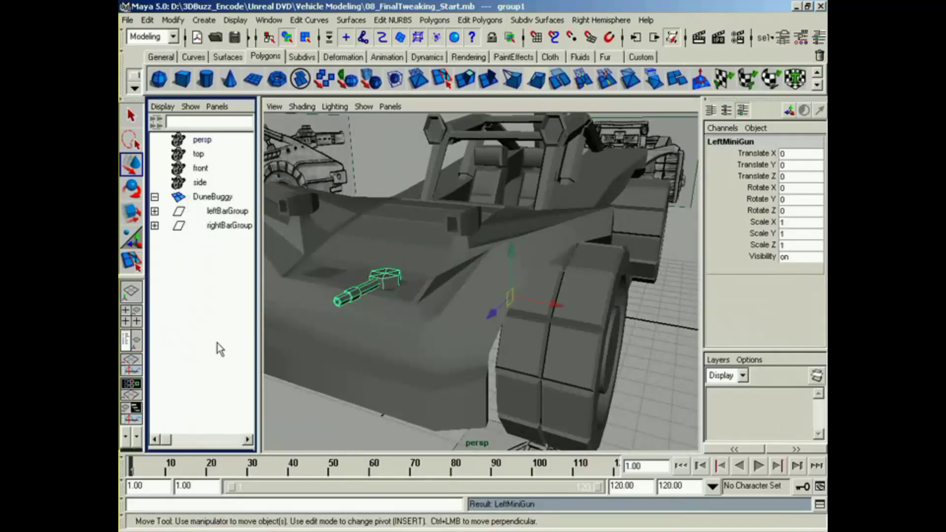
Step: Duplicate LeftMiniGun as one copy with Scale X -1 to mirror the gun across the hood
left_click_drag(362, 304, 389, 318, "alt")
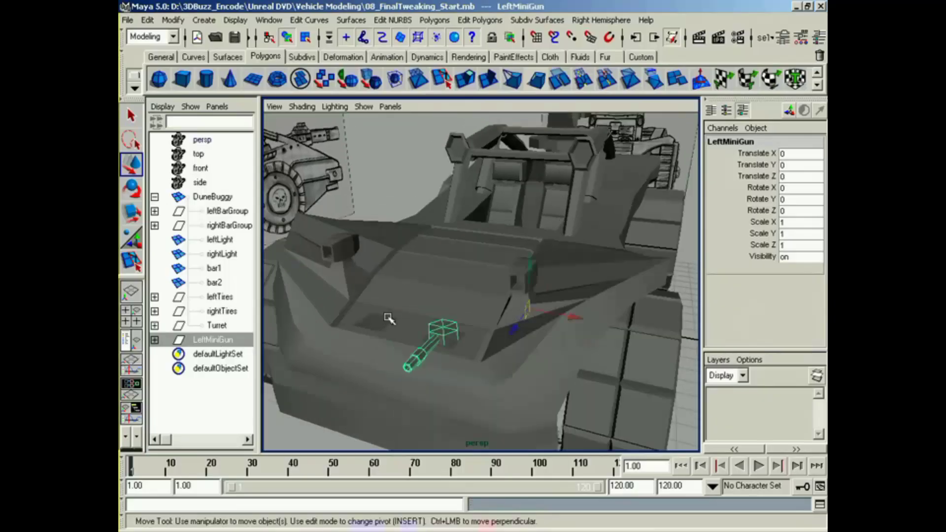
left_click(148, 20)
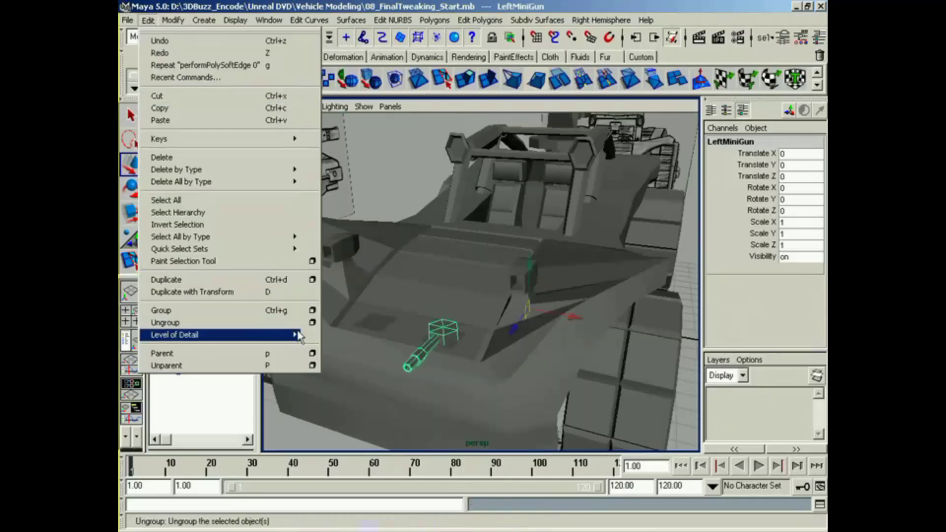
left_click(312, 280)
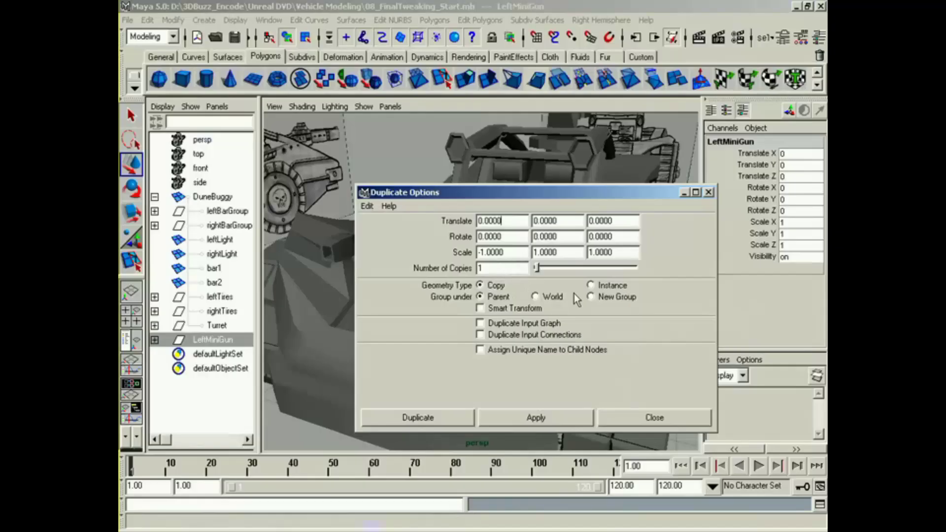
left_click(433, 417)
left_click_drag(439, 364, 436, 363, "alt")
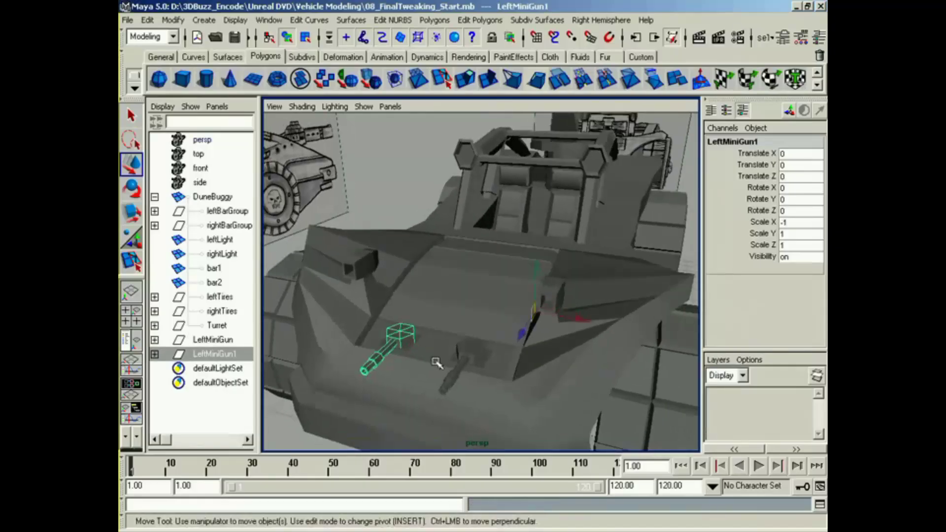
Step: Move the pivots of LeftMiniGun1 and LeftMiniGun to the centres of their hexagonal bases
key("Insert")
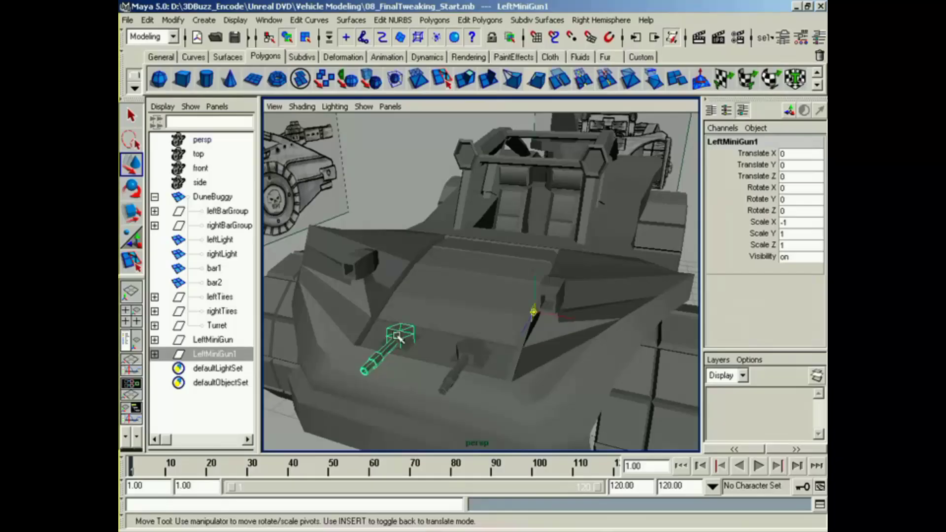
middle_click_drag(399, 332, 400, 331)
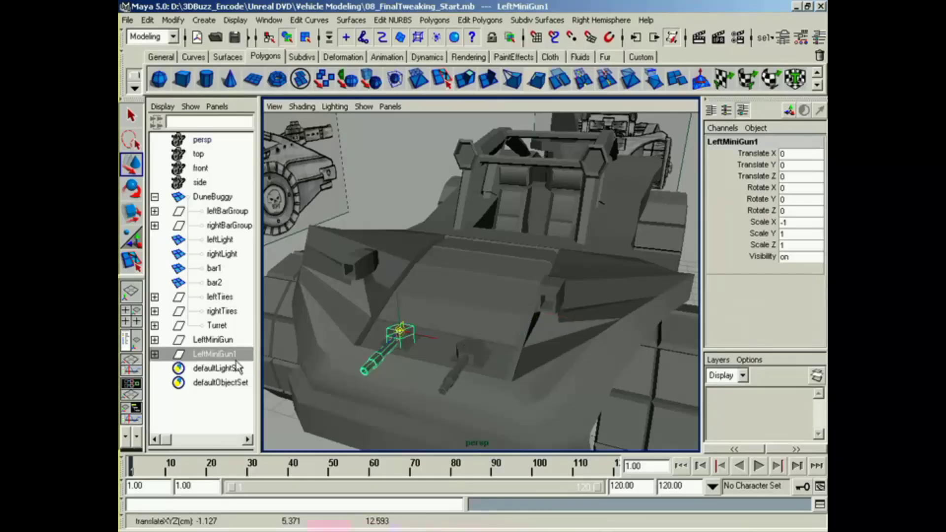
left_click(218, 340)
middle_click_drag(469, 351, 470, 347)
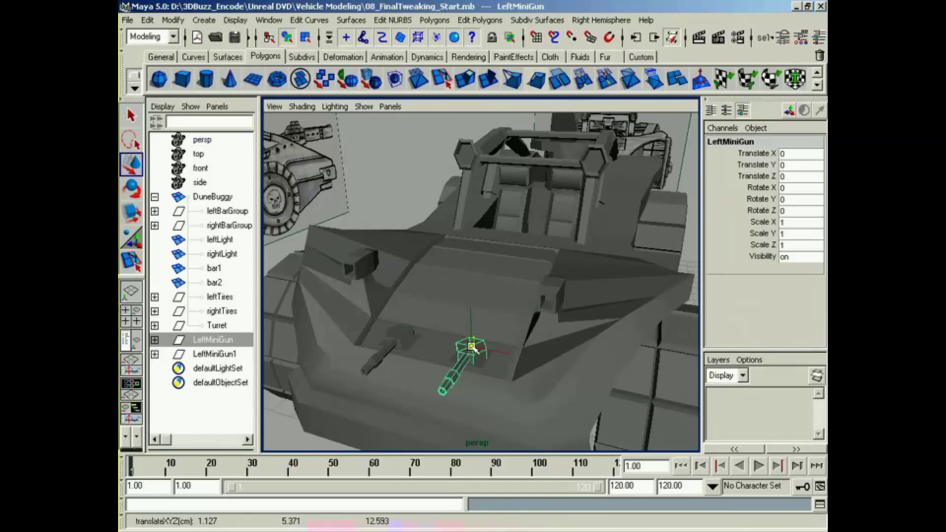
Step: Leave pivot editing, test-rotate LeftMiniGun about 20 degrees around its vertical axis, and undo the rotation
key("Insert")
left_click(410, 341)
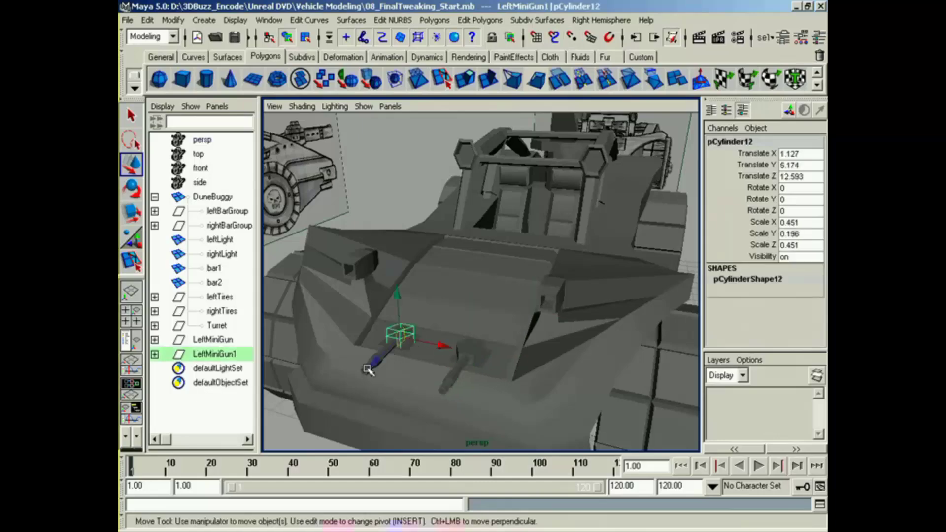
left_click(214, 339)
key("e")
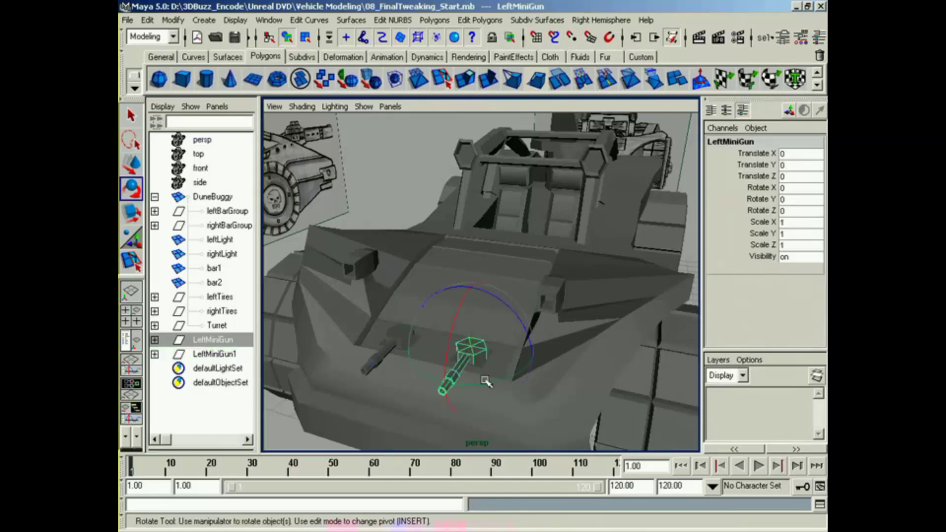
left_click_drag(481, 380, 505, 392)
key("ctrl+z")
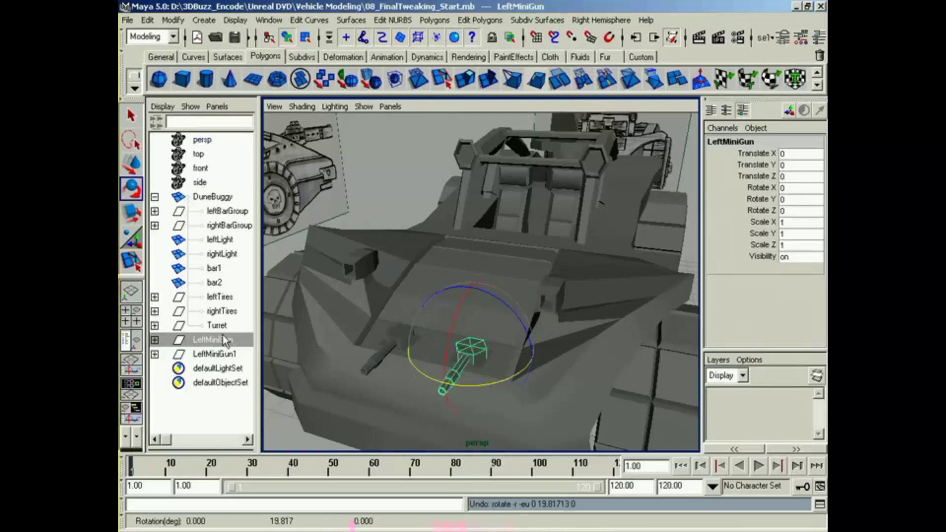
Step: Rename the mirrored gun group LeftMiniGun1 as RightMiniGun
left_click(216, 353)
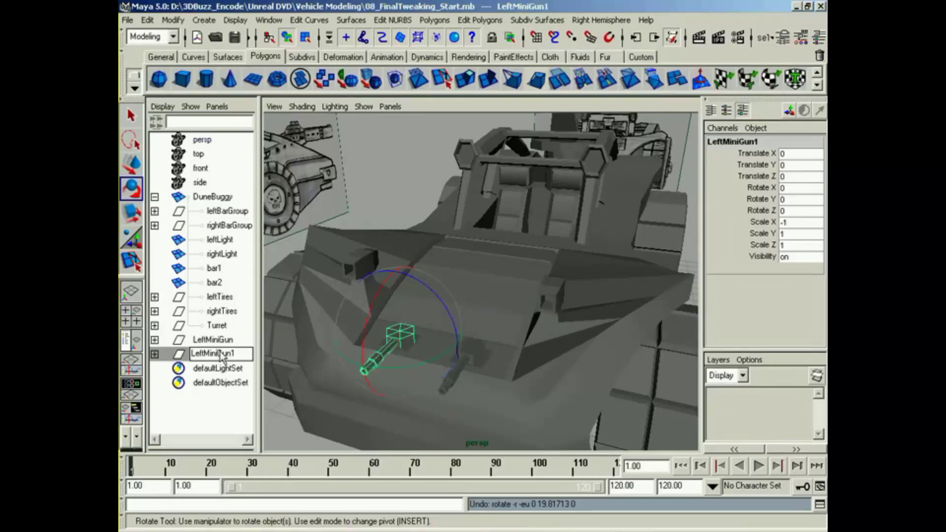
type("RightMiniGun")
key("Return")
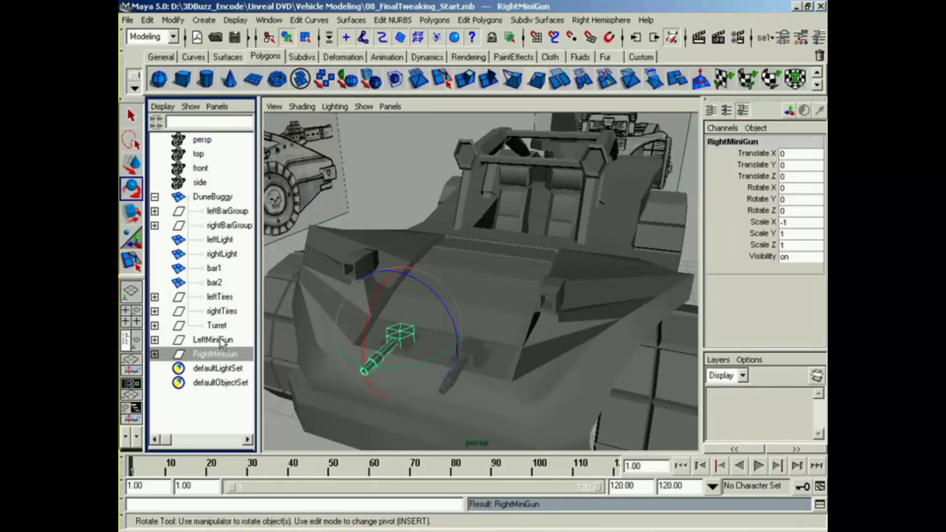
Step: Parent LeftMiniGun and RightMiniGun under DuneBuggy and select DuneBuggy
middle_click_drag(222, 342, 216, 197)
left_click(215, 198)
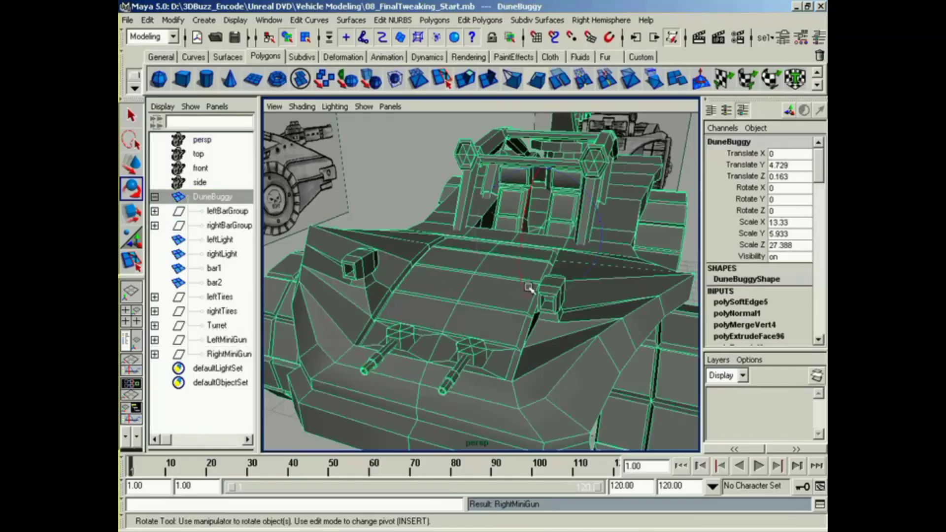
left_click_drag(530, 289, 458, 301, "alt")
key("w")
left_click_drag(455, 268, 520, 275, "alt")
right_click_drag(520, 274, 591, 313, "alt")
left_click_drag(592, 313, 425, 344, "alt")
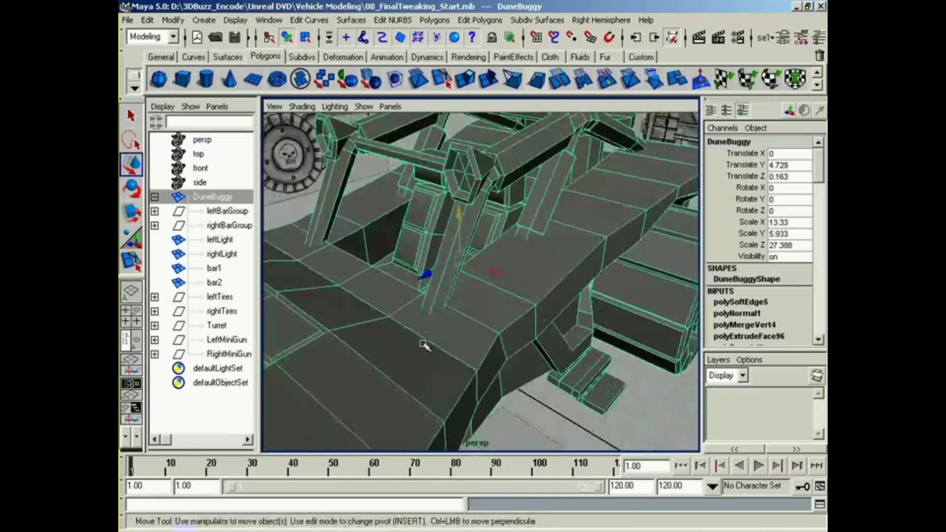
Step: Show the face components of the DuneBuggy body and switch to the four-view layout
left_click(212, 240)
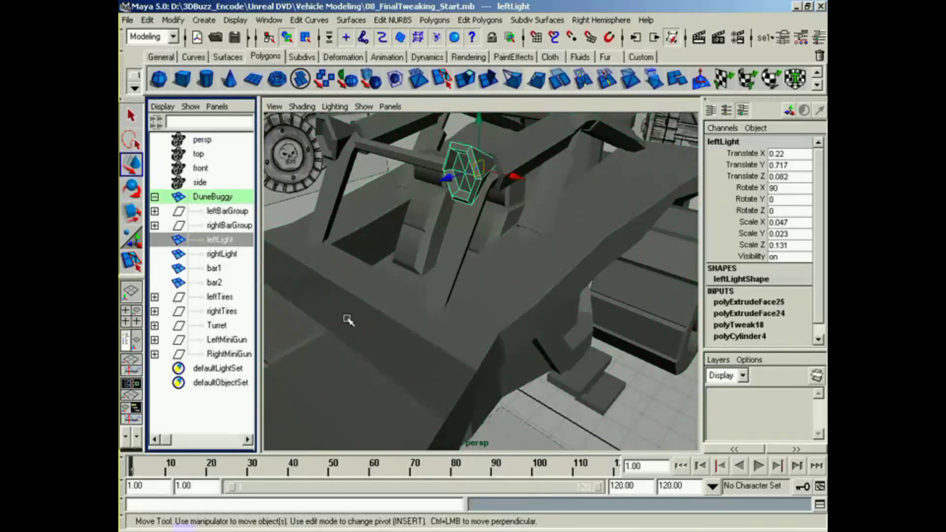
left_click(374, 342)
left_click_drag(375, 343, 407, 316, "alt")
right_click_drag(405, 313, 402, 329)
left_click_drag(402, 329, 424, 349, "alt")
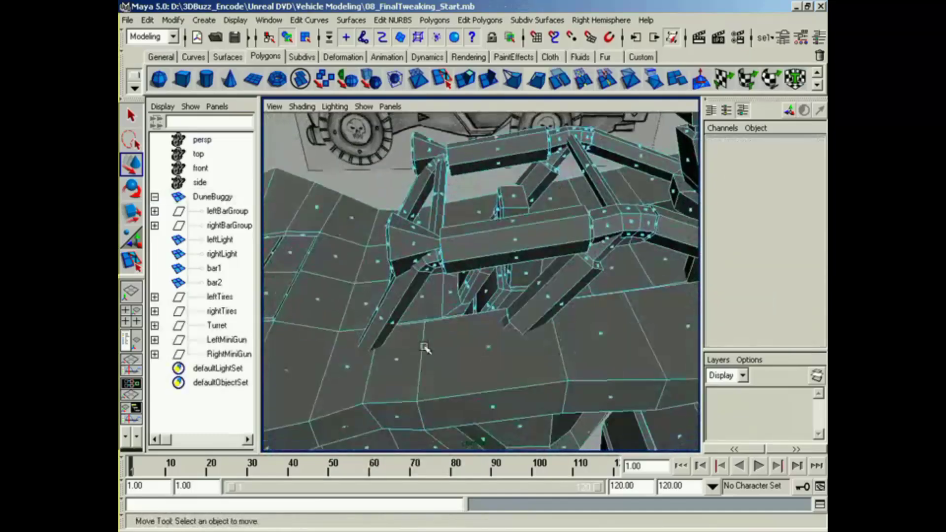
key("space")
key("space")
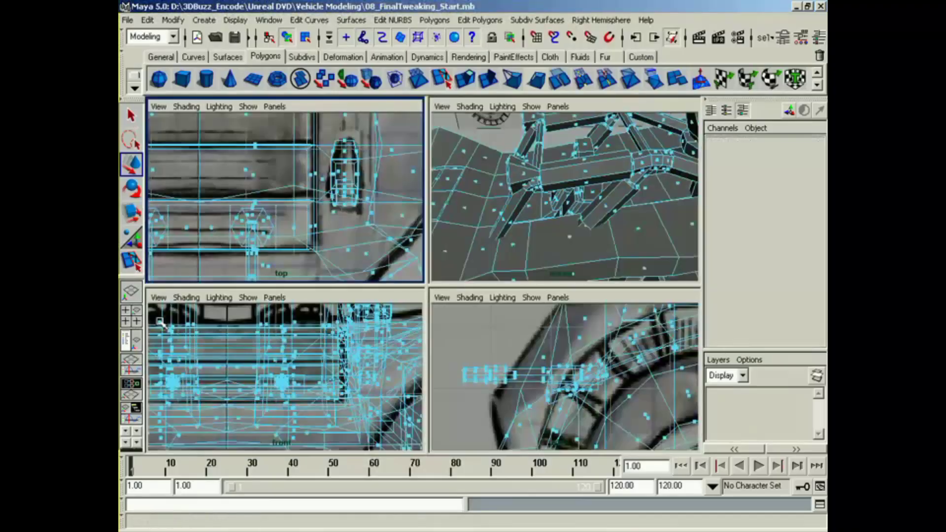
Step: Try to adjust the vertices at the front edge of the DuneBuggy body in the side view
middle_click_drag(383, 337, 361, 358, "alt")
right_click_drag(522, 372, 450, 380, "alt")
middle_click_drag(567, 374, 515, 364, "alt")
right_click_drag(513, 379, 550, 362, "alt")
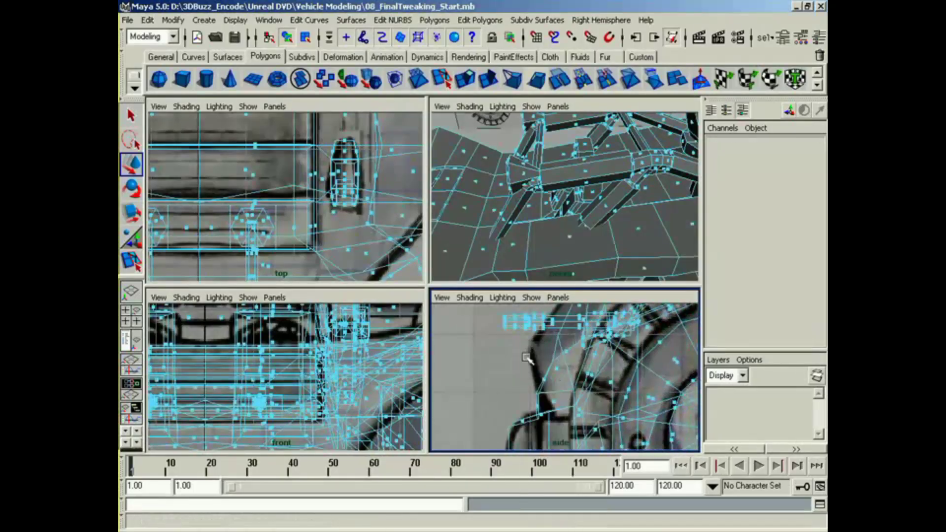
left_click(552, 362)
left_click_drag(553, 362, 544, 317)
left_click(552, 329)
key("f")
left_click_drag(629, 194, 531, 212, "alt")
middle_click_drag(531, 212, 515, 210, "alt")
right_click_drag(516, 211, 556, 205, "alt")
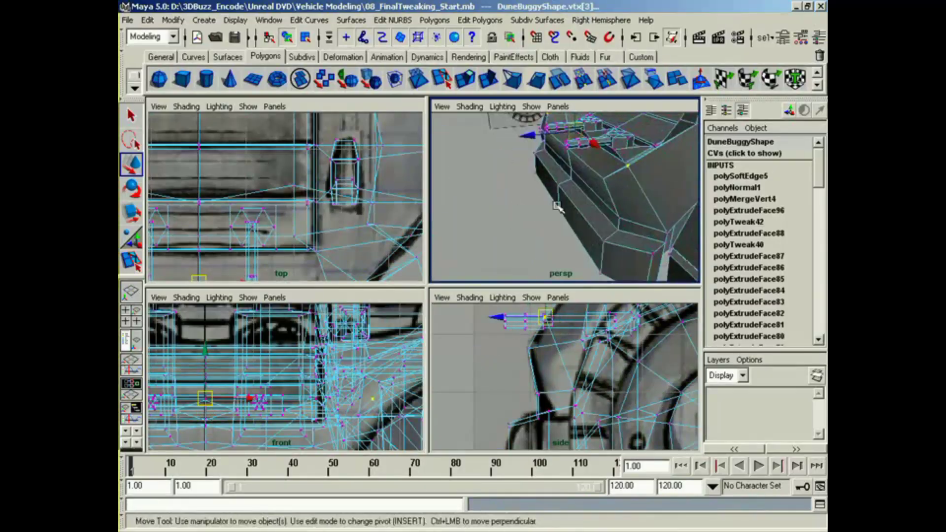
left_click_drag(555, 204, 536, 202, "alt")
middle_click_drag(548, 357, 546, 358, "alt")
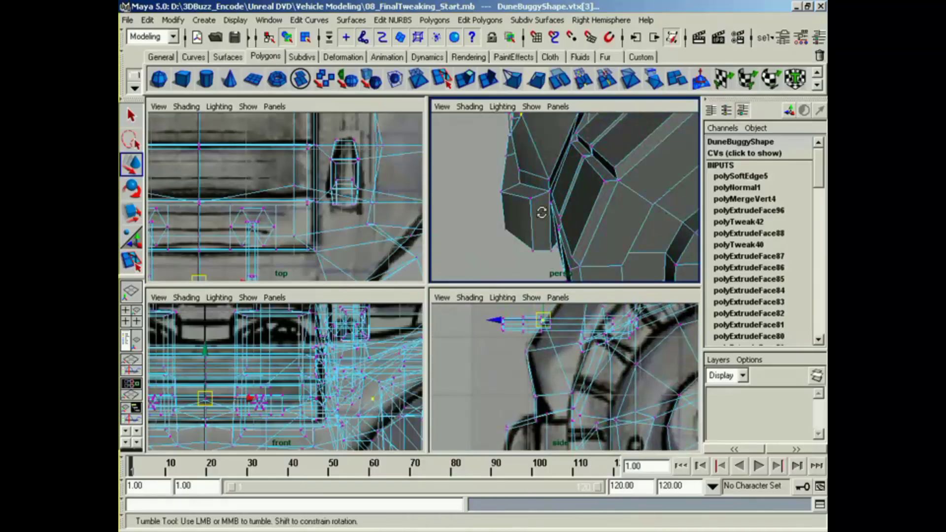
Step: Check the front end from several angles and undo the last vertex edits on the DuneBuggy body
right_click_drag(562, 225, 517, 227, "alt")
left_click_drag(517, 226, 485, 209, "alt")
left_click_drag(512, 369, 538, 352)
left_click_drag(547, 224, 569, 222, "alt")
middle_click_drag(569, 221, 540, 249, "alt")
right_click_drag(541, 249, 591, 217, "alt")
key("z")
key("z")
key("z")
key("z")
left_click_drag(576, 222, 562, 256, "alt")
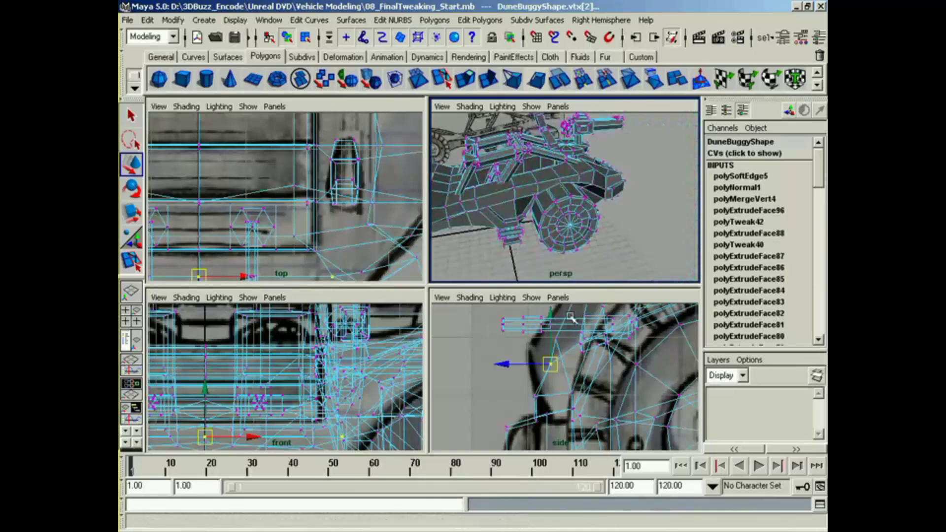
Step: Examine the cockpit opening of the DuneBuggy body up close to locate the dashboard face in front of the left seat
middle_click_drag(599, 347, 446, 343, "alt")
middle_click_drag(604, 367, 461, 371, "alt")
middle_click_drag(580, 366, 442, 388, "alt")
middle_click_drag(546, 376, 584, 399, "alt")
left_click_drag(531, 277, 563, 224, "alt")
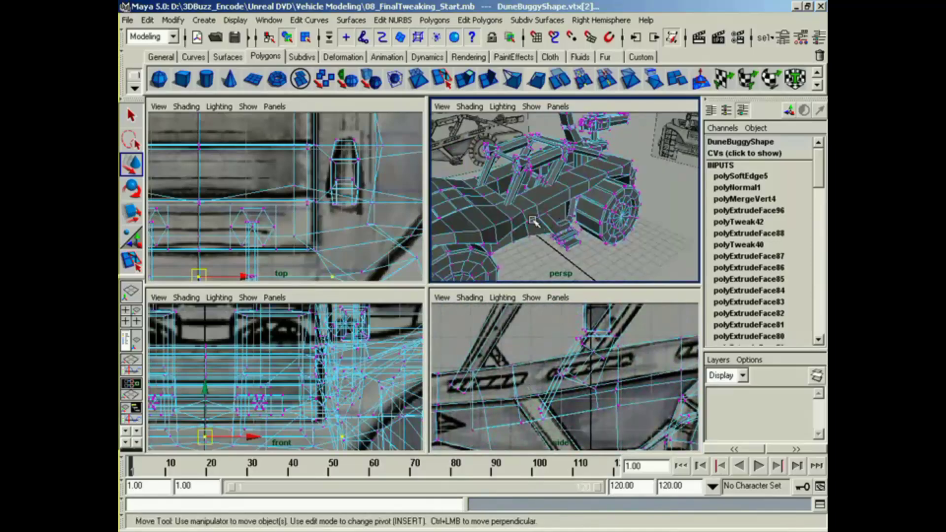
right_click_drag(534, 221, 611, 236, "alt")
middle_click_drag(611, 236, 642, 262, "alt")
left_click_drag(591, 236, 561, 236, "alt")
right_click_drag(492, 247, 546, 269, "alt")
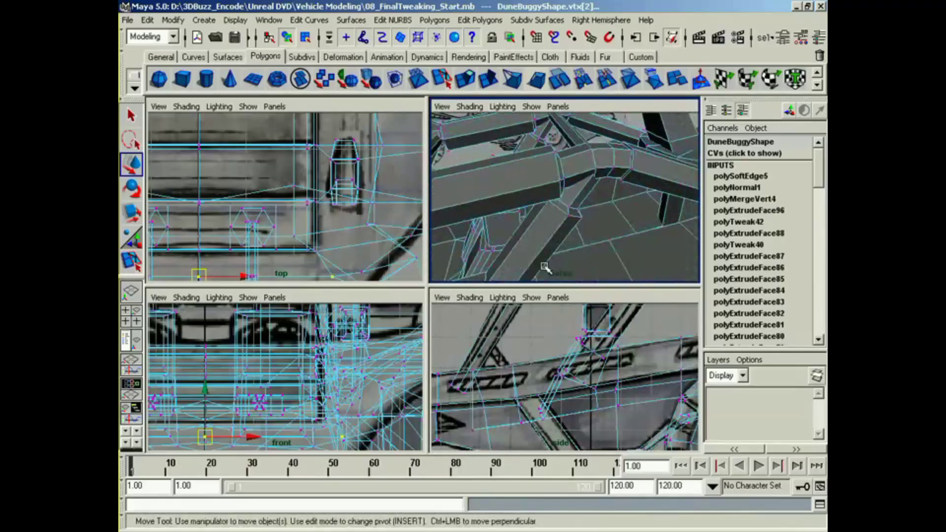
left_click_drag(545, 268, 504, 257, "alt")
right_click_drag(481, 249, 485, 282)
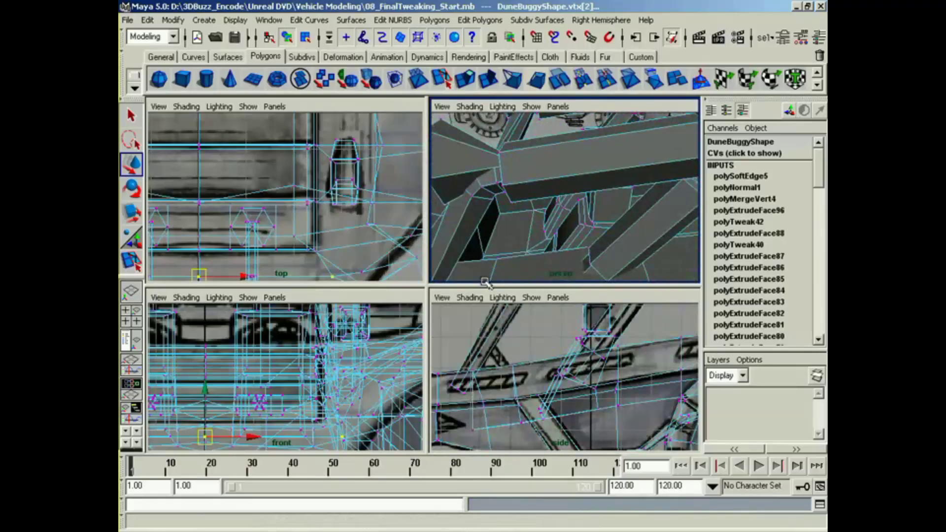
left_click_drag(485, 276, 499, 235, "alt")
left_click_drag(456, 182, 524, 207)
Step: Hide all parts parented under DuneBuggy, from leftBarGroup through RightMiniGun
left_click(131, 340)
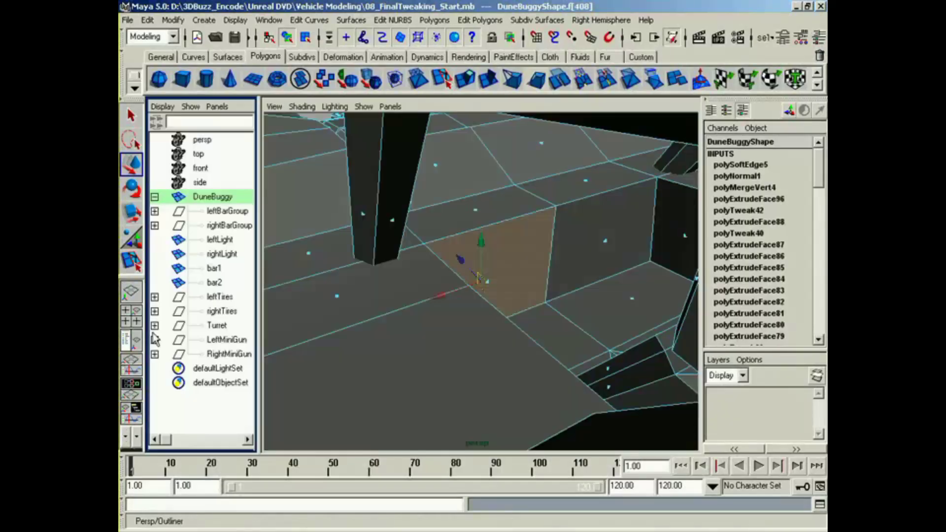
left_click(223, 227)
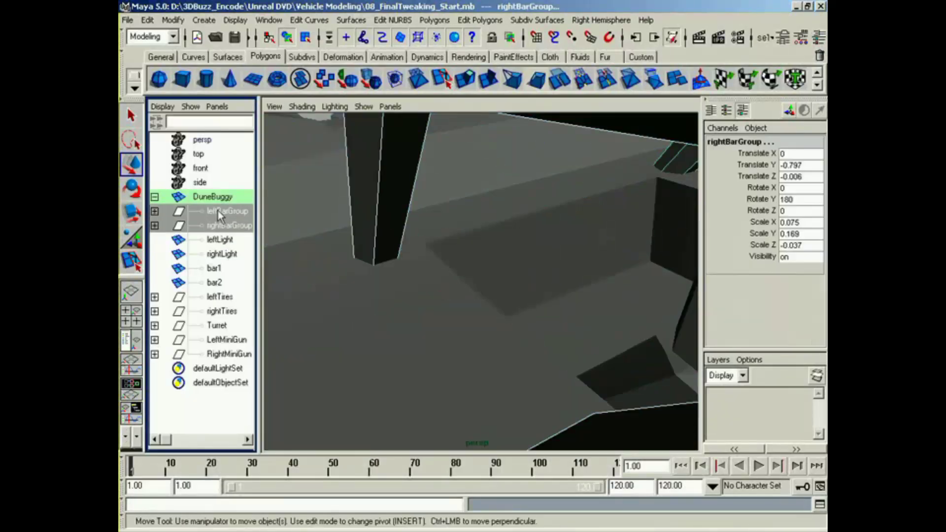
left_click_drag(217, 209, 217, 352)
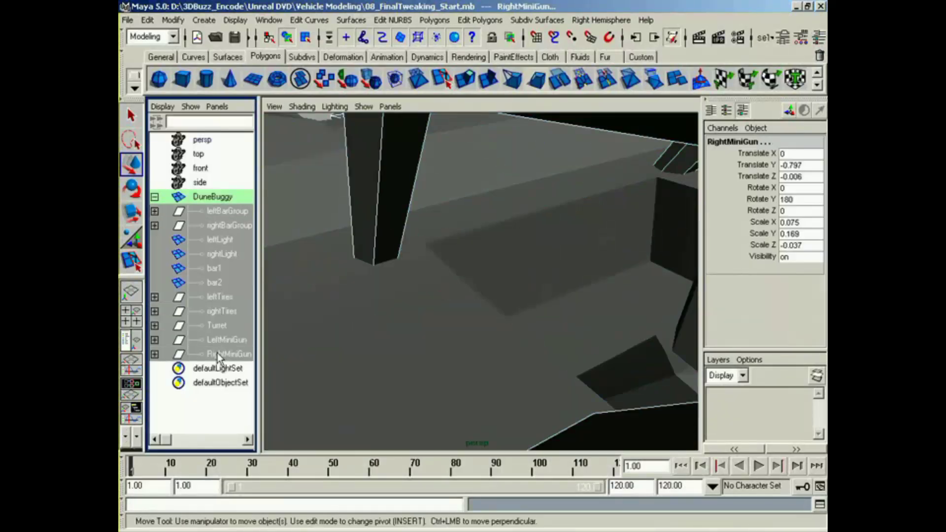
left_click(236, 20)
mouse_move(282, 85)
left_click(362, 90)
Step: Select the dashboard face in front of the left seat on the DuneBuggy body
middle_click_drag(504, 207, 342, 228, "alt")
mouse_move(470, 272)
left_mouse_down("alt")
mouse_move(426, 272)
mouse_move(472, 263)
left_mouse_up("alt")
left_click(474, 265)
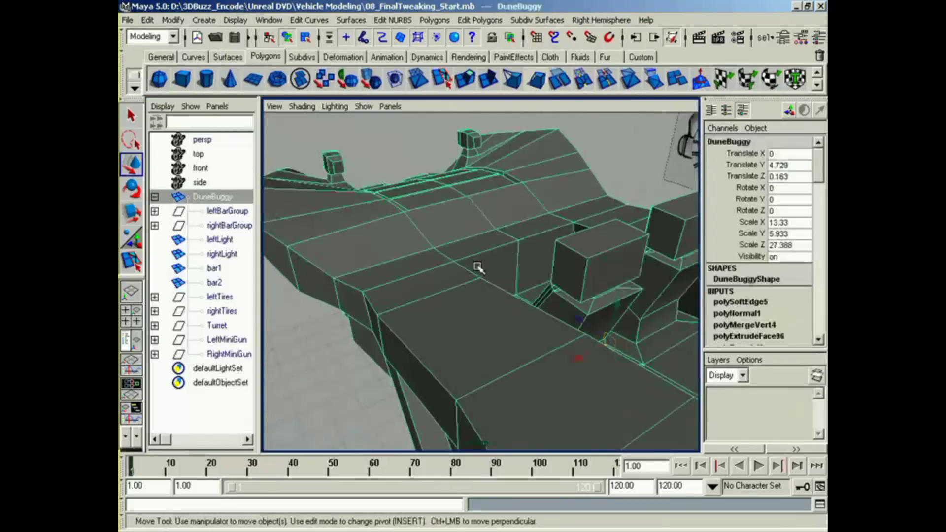
right_click_drag(478, 266, 483, 295)
left_click_drag(485, 282, 451, 283, "alt")
left_click(485, 282)
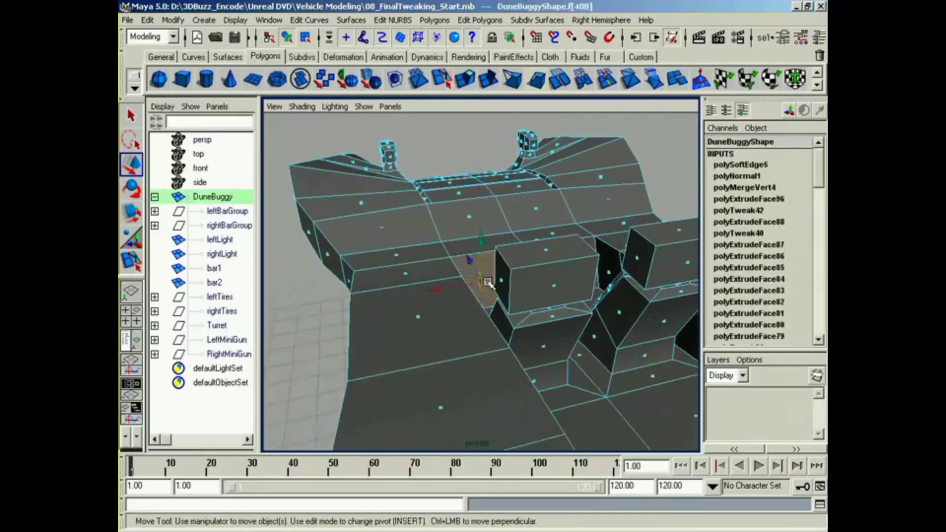
Step: Extrude the dashboard face and scale the new face down to about 0.1 by 0.176
left_click(465, 79)
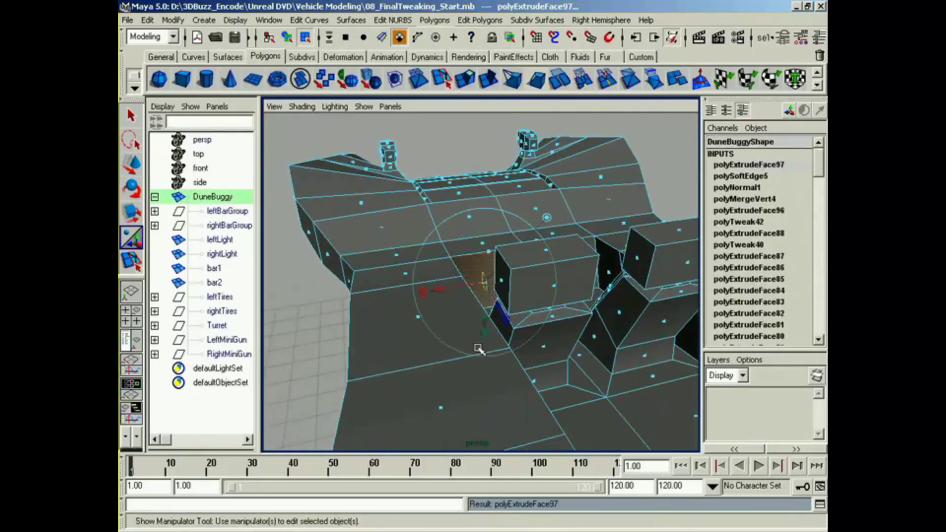
key("space")
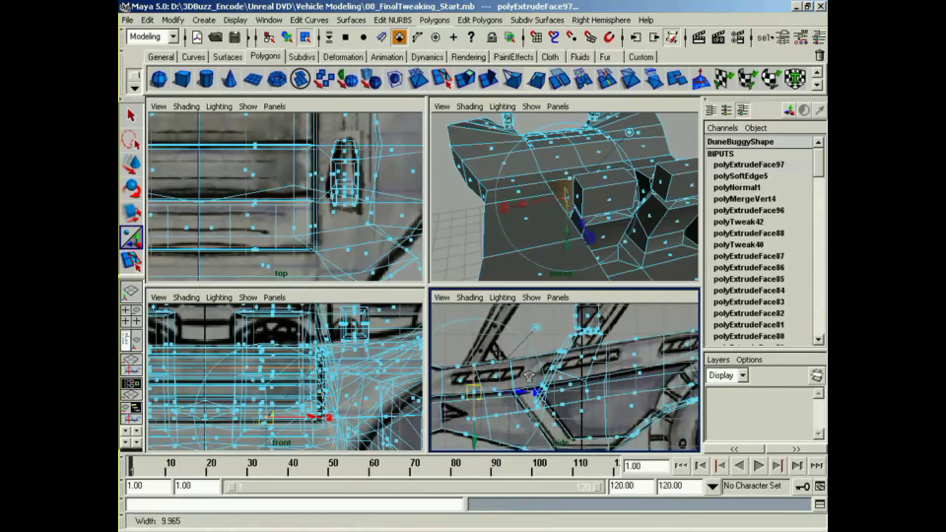
middle_click_drag(528, 377, 552, 366, "alt")
left_click_drag(548, 384, 551, 385)
left_click_drag(510, 437, 514, 393)
right_click_drag(562, 236, 631, 259, "alt")
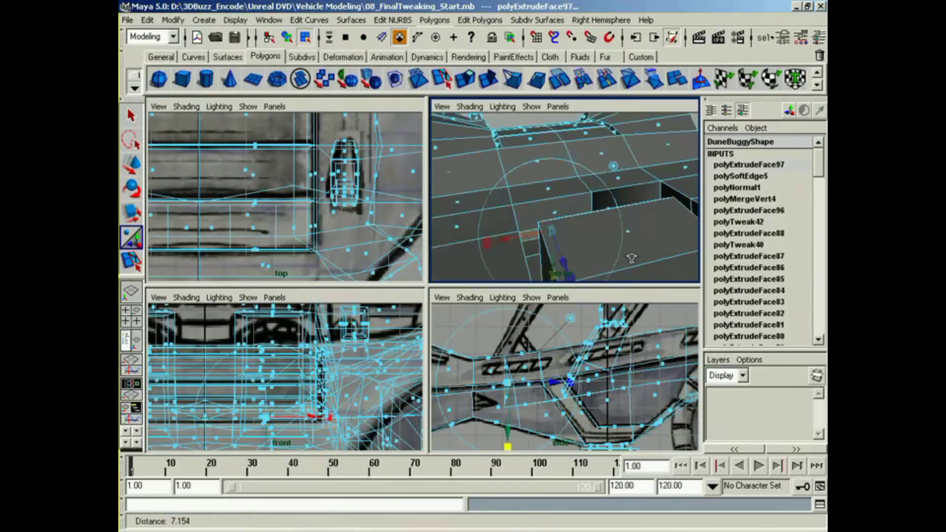
left_click_drag(631, 259, 556, 280, "alt")
left_click_drag(477, 230, 532, 252)
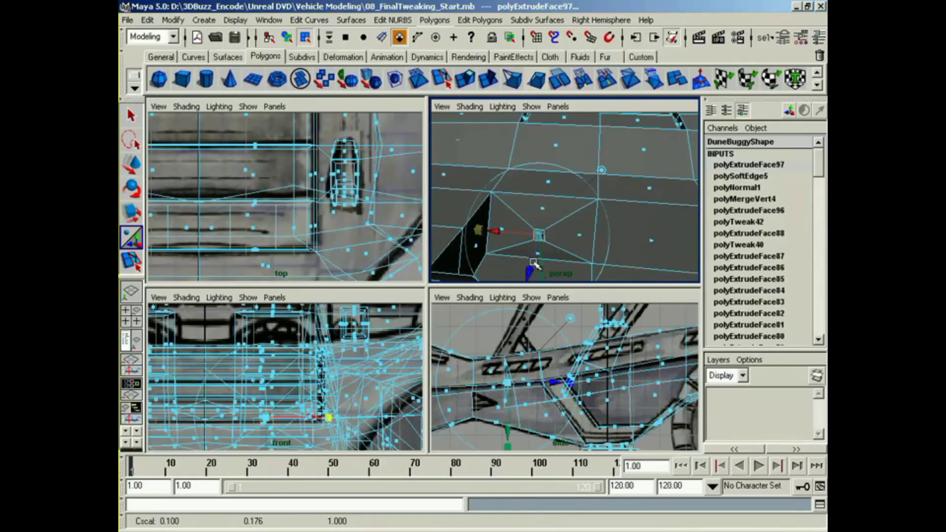
Step: Move the small face up and out of the dashboard into the cockpit, and extrude it again
middle_click_drag(534, 378, 525, 382, "alt")
key("e")
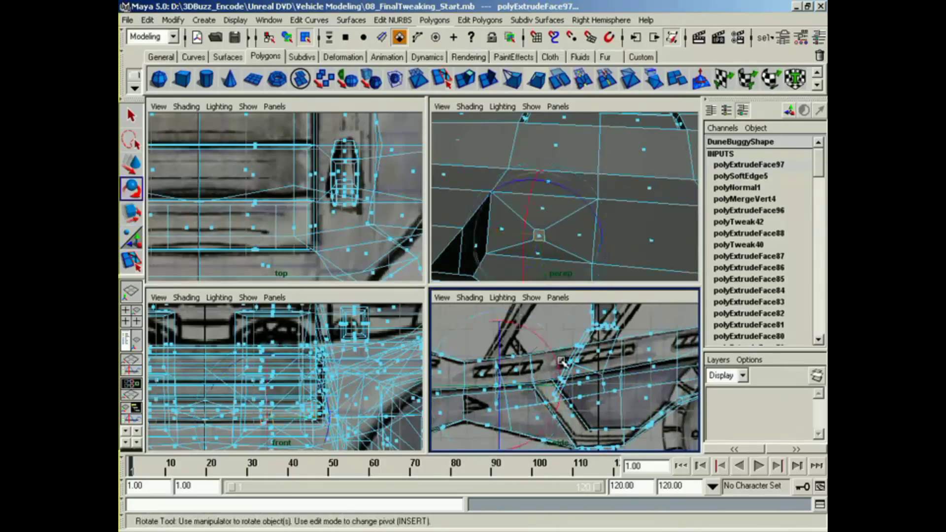
key("w")
left_click_drag(504, 389, 528, 364)
key("ctrl+e")
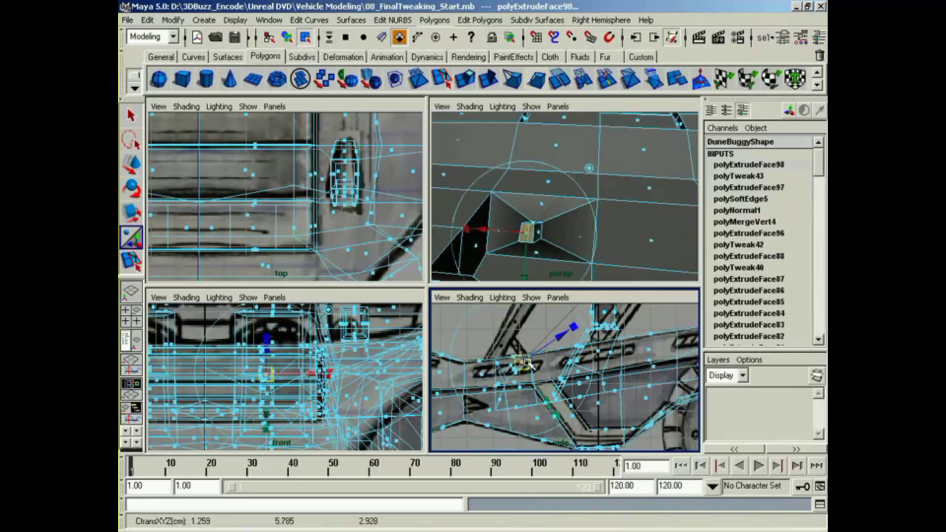
Step: Select the eight vertices of the small extruded steering column stub on the DuneBuggy body
middle_click_drag(364, 309, 323, 351, "alt")
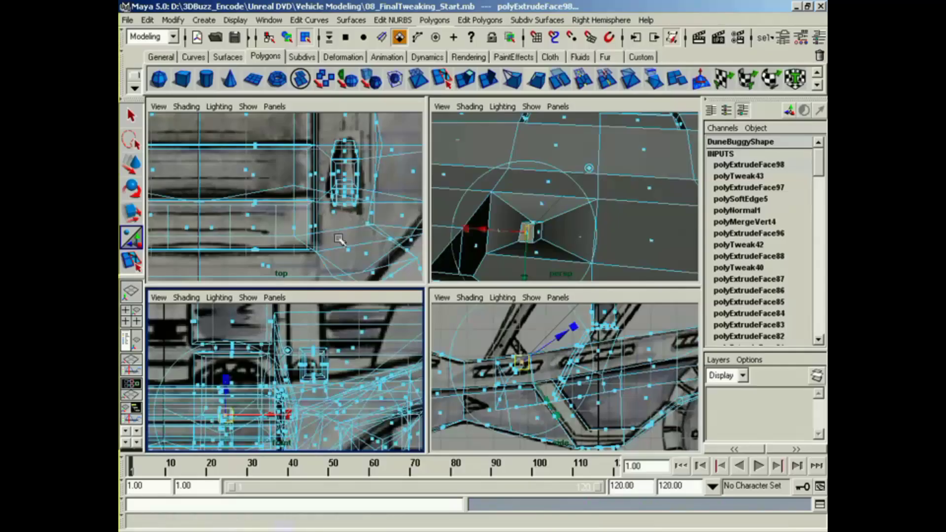
left_click_drag(566, 269, 633, 256, "alt")
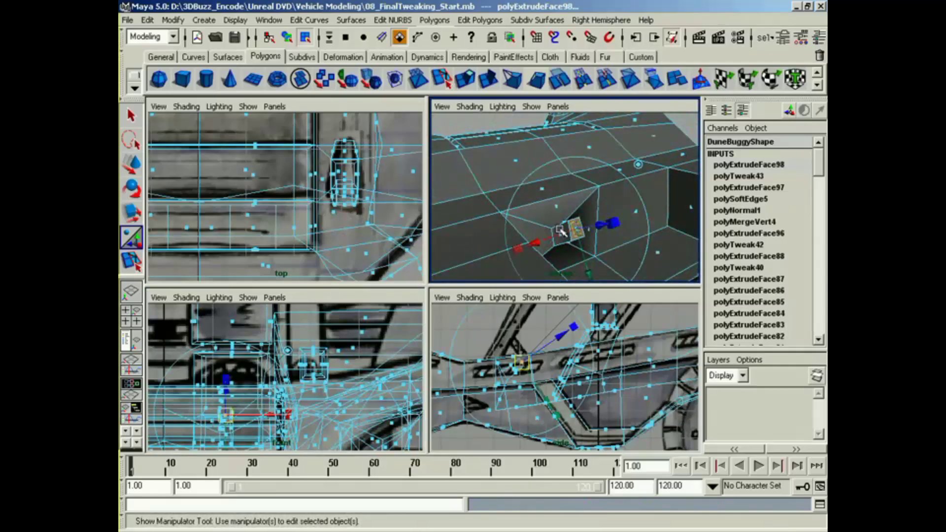
right_click_drag(561, 230, 540, 232)
middle_click(532, 391)
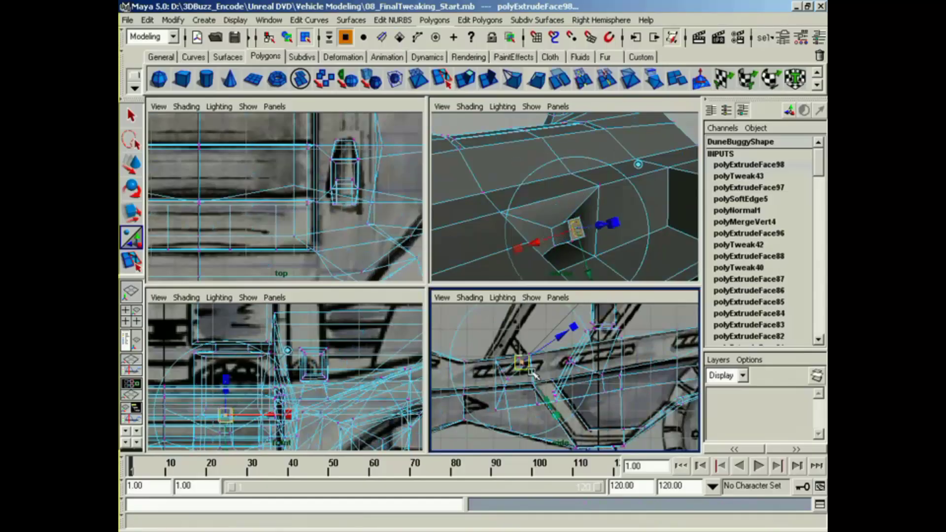
left_click_drag(502, 382, 502, 385)
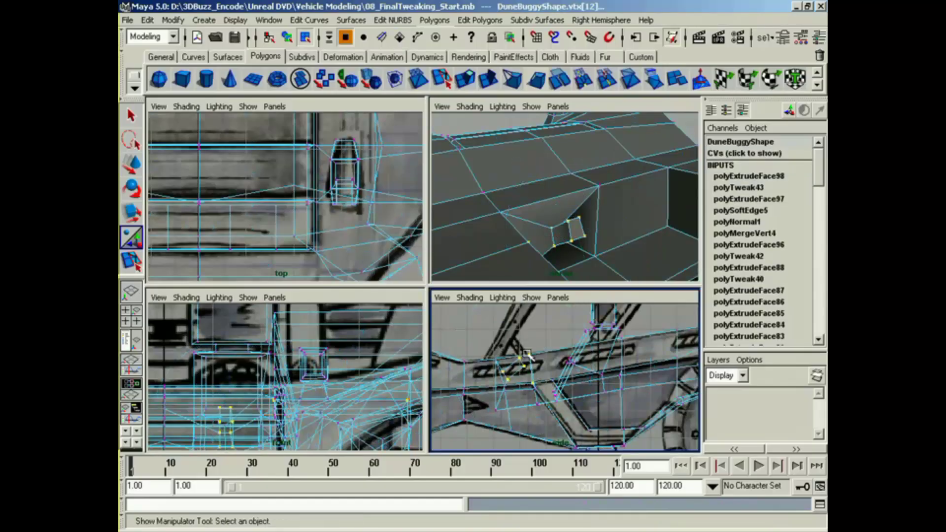
middle_click_drag(317, 385, 348, 345, "alt")
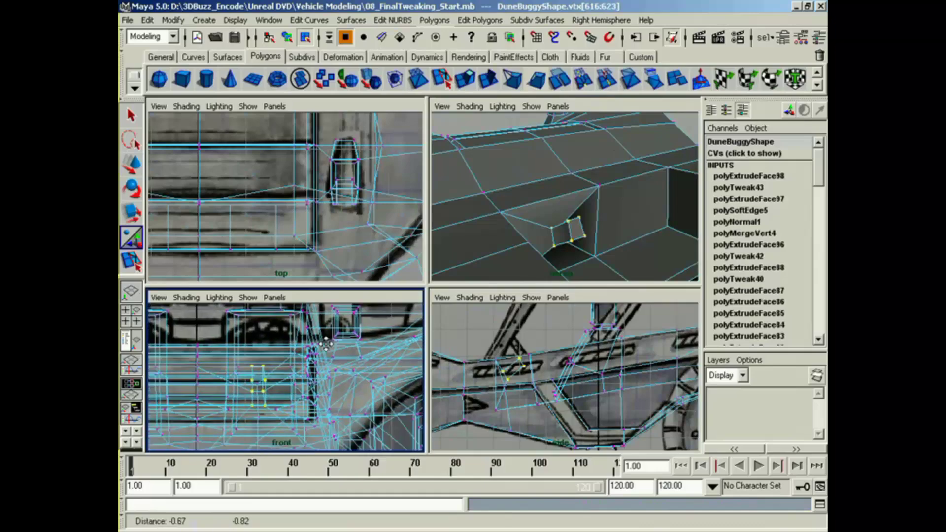
Step: Move the column stub's vertices sideways along X to about 1.469, in line with the driver's seat
key("w")
left_click_drag(299, 387, 309, 389)
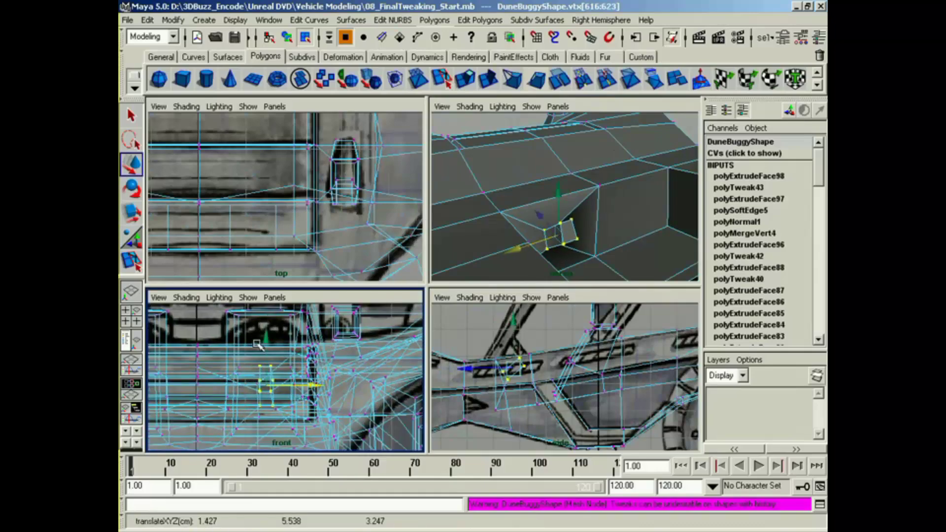
right_click_drag(299, 207, 256, 207, "alt")
middle_click_drag(283, 207, 295, 268, "alt")
middle_click_drag(256, 173, 256, 230, "alt")
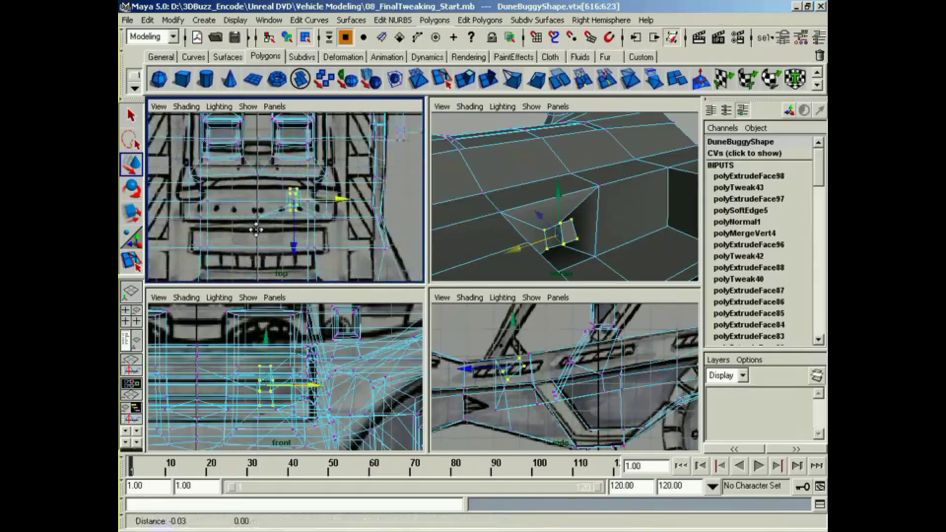
right_click_drag(256, 229, 281, 228, "alt")
middle_click_drag(288, 417, 290, 420, "alt")
left_click_drag(317, 388, 321, 389)
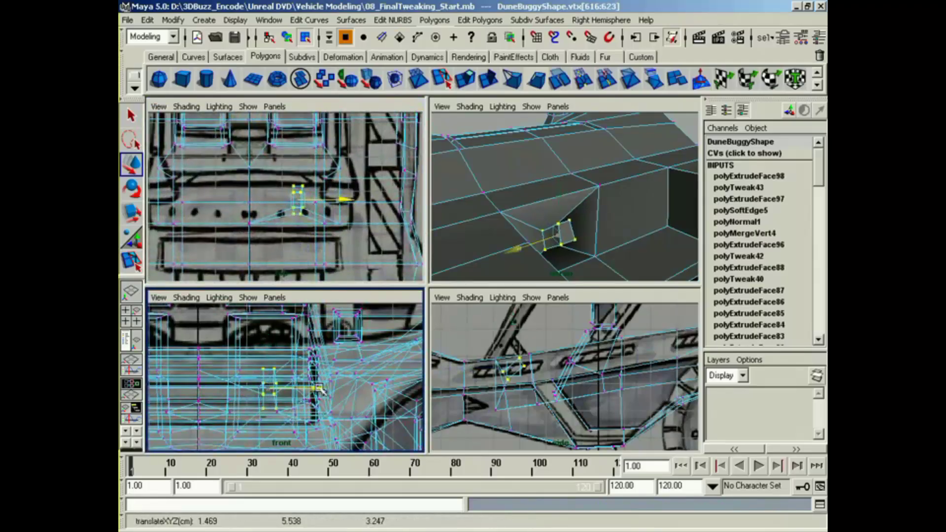
Step: Create a polygon cylinder, move it to about Y 6.306 and Z 2.919, and tilt it about -63.8 degrees around X
mouse_move(650, 208)
left_mouse_down("alt")
mouse_move(553, 213)
mouse_move(662, 207)
left_mouse_up("alt")
right_click_drag(663, 207, 679, 225, "alt")
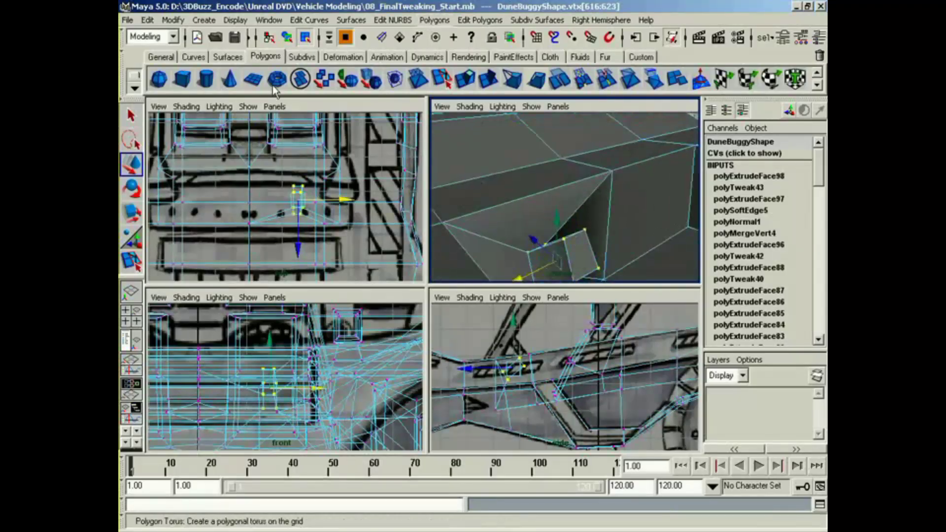
left_click(208, 85)
right_click_drag(639, 390, 602, 413, "alt")
middle_click_drag(602, 413, 597, 393, "alt")
key("e")
key("w")
left_click_drag(576, 424, 538, 340)
key("e")
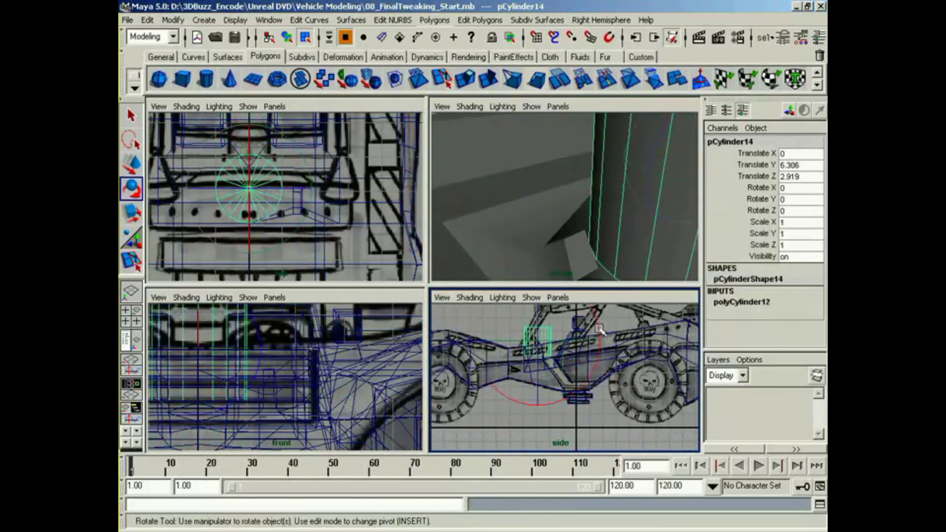
left_click_drag(601, 330, 579, 393)
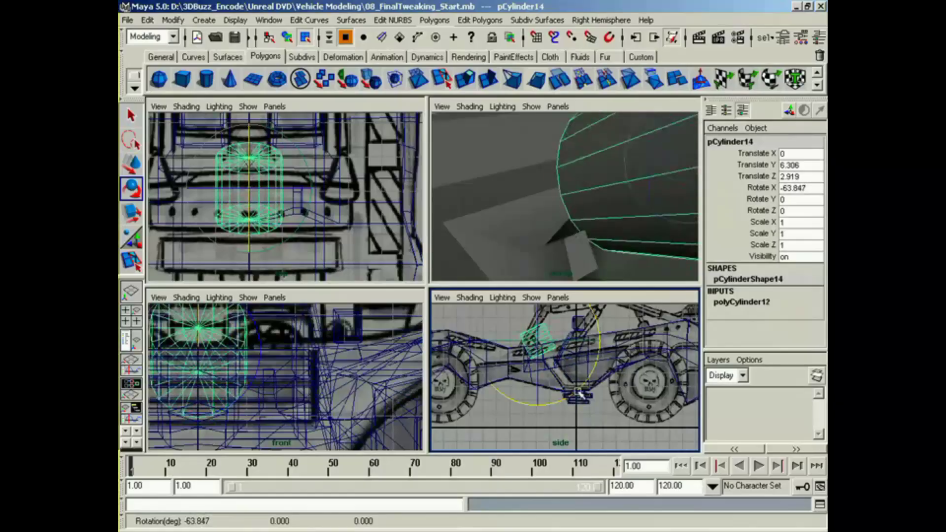
Step: Set the new cylinder's height to 0.2 to turn it into a thin disc
left_click(740, 303)
left_click_drag(818, 298, 818, 307)
left_click(754, 314)
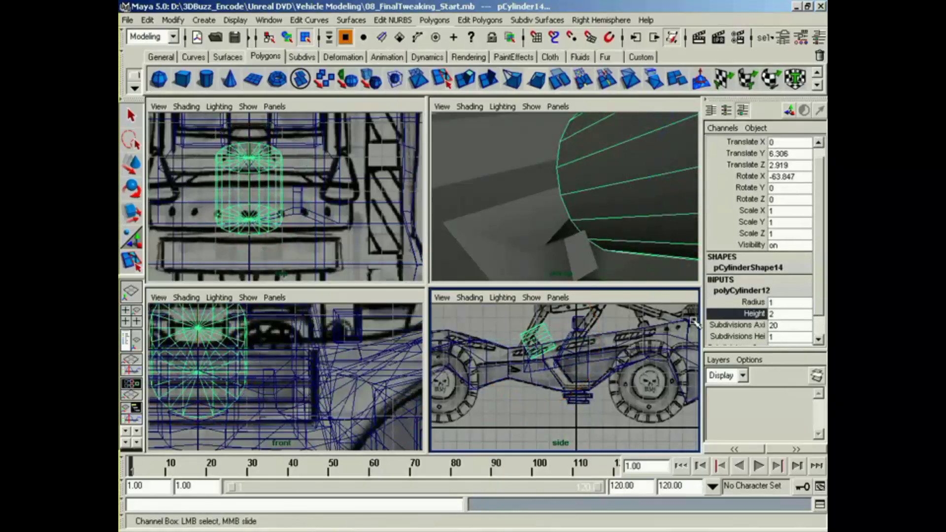
middle_click_drag(578, 363, 547, 391)
right_click_drag(547, 391, 686, 401, "alt")
middle_click_drag(686, 401, 654, 460, "alt")
middle_click_drag(472, 413, 606, 438, "alt")
Step: Adjust the disc's X rotation to about -52.3 degrees and shift it close to the end of the steering column
key("w")
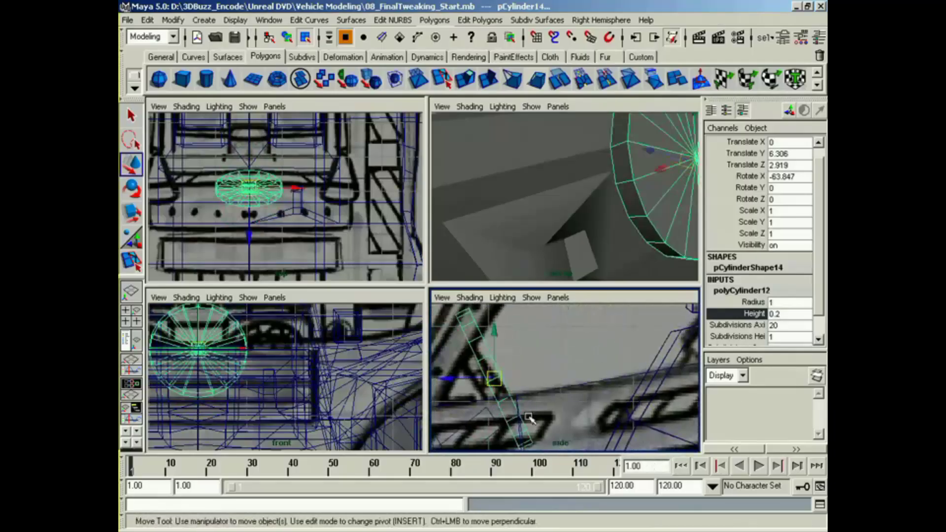
key("e")
left_click_drag(560, 363, 553, 353)
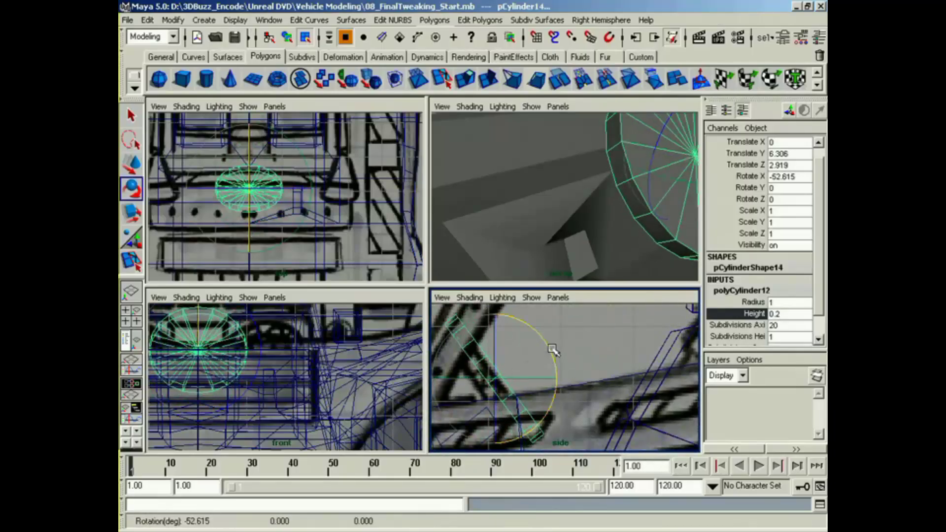
key("w")
left_click_drag(492, 383, 485, 382)
key("e")
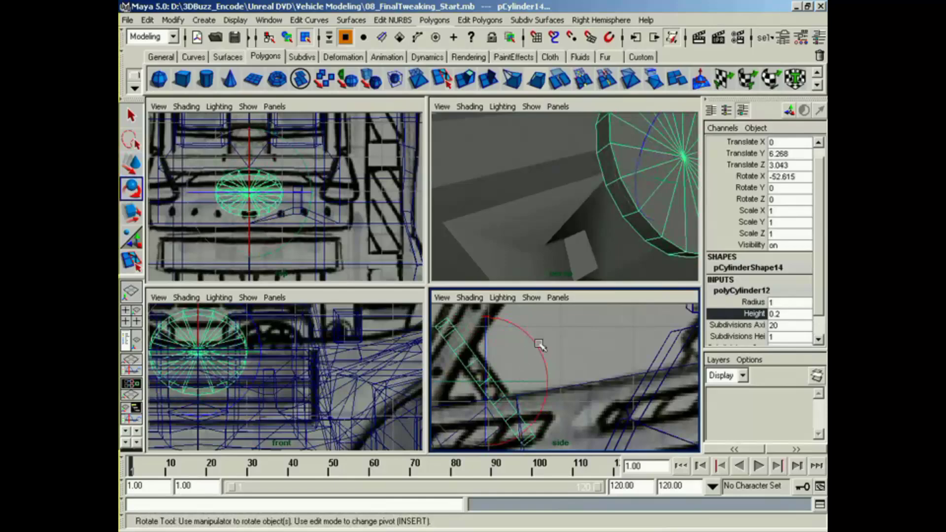
left_click_drag(539, 344, 540, 345)
key("r")
key("w")
left_click_drag(486, 382, 489, 384)
Step: Scale the disc to about 0.694 by 1.251 by 0.694 and move it along X to about 1.478, over the column
left_click_drag(602, 219, 546, 237, "alt")
key("r")
middle_click_drag(601, 202, 586, 185)
left_click_drag(523, 351, 562, 325)
left_click(572, 257, "alt")
left_click_drag(572, 258, 589, 268, "alt")
middle_click_drag(263, 238, 257, 254, "alt")
key("w")
left_click_drag(292, 211, 340, 222)
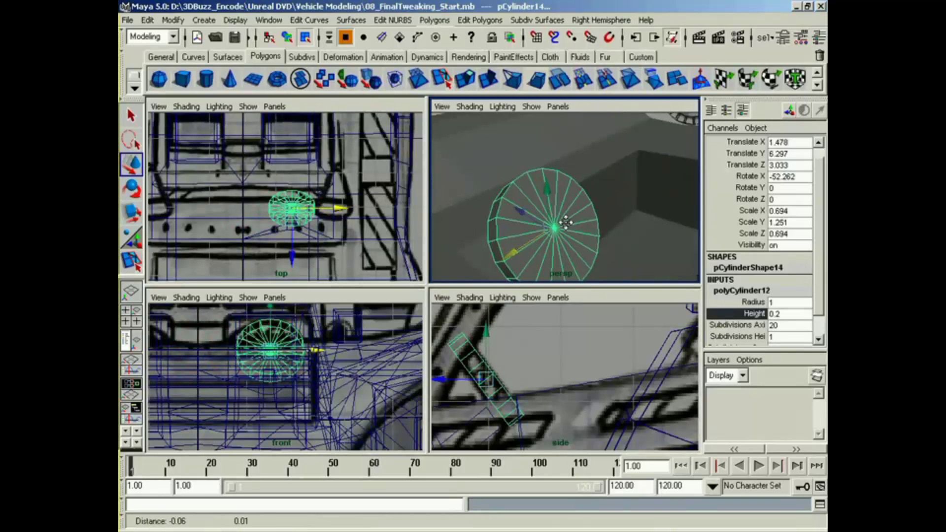
Step: Lower the disc to about Y 6.106 and Z 2.899 so it sits against the steering column
left_click_drag(564, 231, 658, 185, "alt")
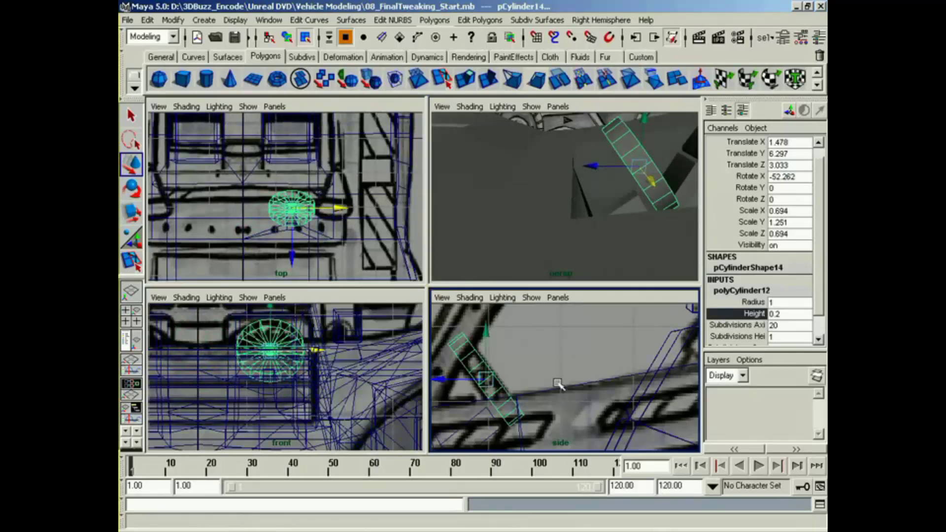
middle_click_drag(559, 383, 585, 364, "alt")
left_click_drag(512, 361, 523, 378)
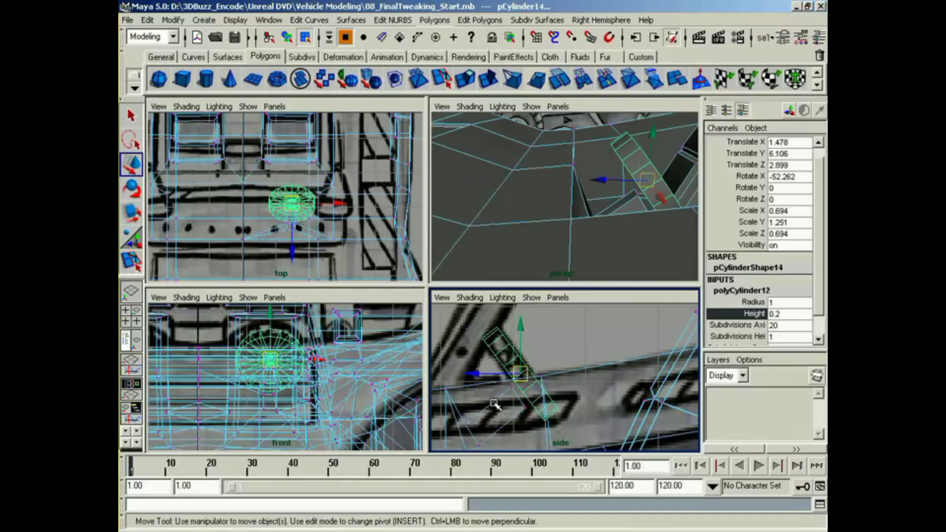
right_click_drag(472, 430, 436, 385)
left_click_drag(483, 446, 484, 447)
left_click_drag(537, 428, 491, 399, "shift")
key("z")
left_click_drag(493, 359, 529, 397)
left_click_drag(514, 377, 521, 372)
left_click_drag(597, 214, 618, 212, "alt")
left_click(615, 211)
right_click_drag(609, 203, 591, 275)
Step: Thin the disc to a Y scale of about 0.745 and set its axis subdivisions to 7
key("r")
left_click_drag(658, 166, 637, 178)
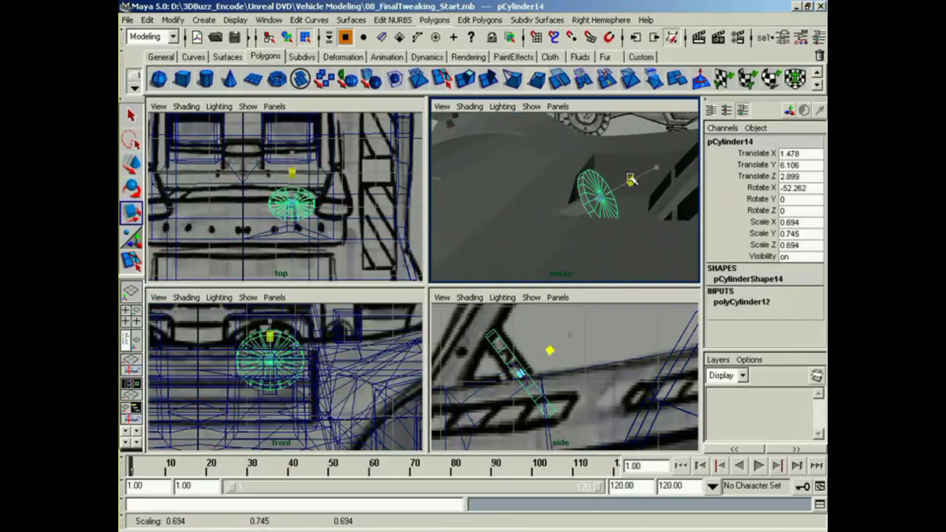
left_click(741, 302)
scroll(788, 316, "down", 1)
left_click(799, 313)
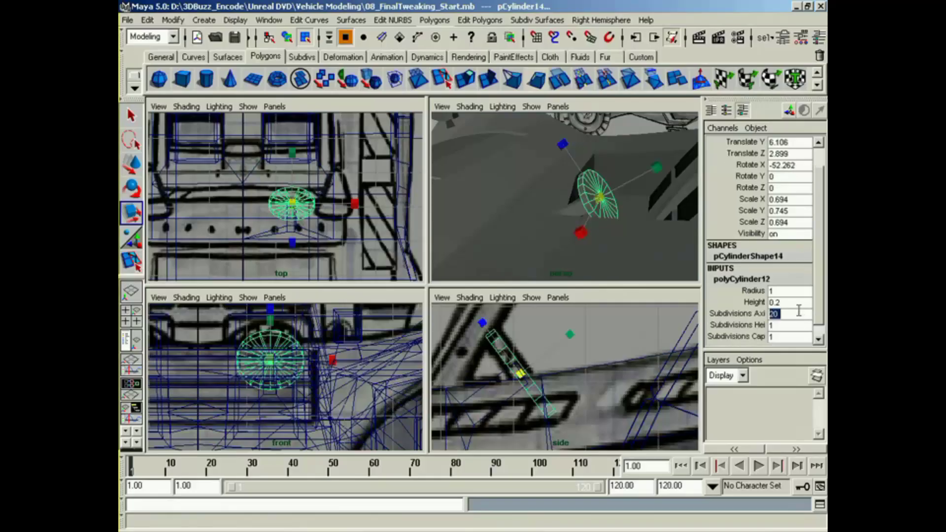
type("7")
key("Return")
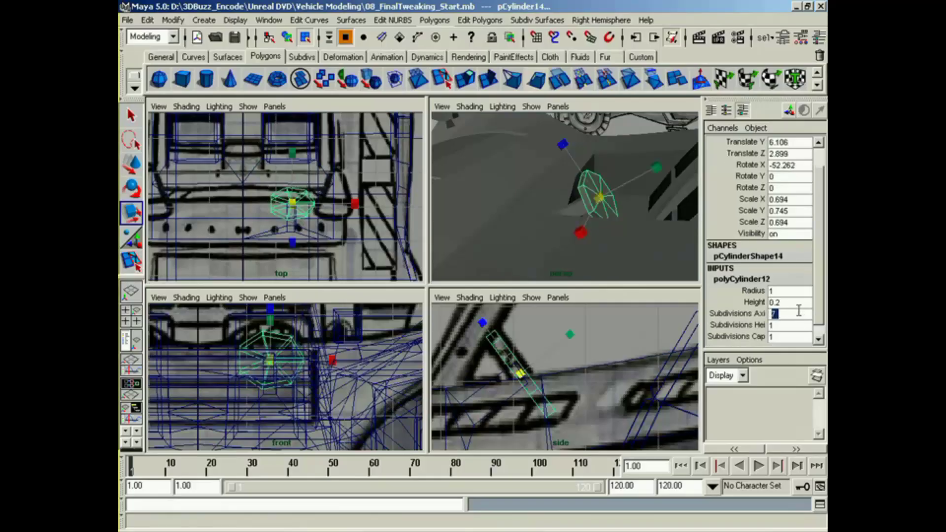
Step: Examine how the low-poly steering wheel sits against the dashboard in the perspective, side and front views
left_click(643, 111)
right_click_drag(631, 141, 609, 142)
left_click_drag(608, 147, 500, 195, "alt")
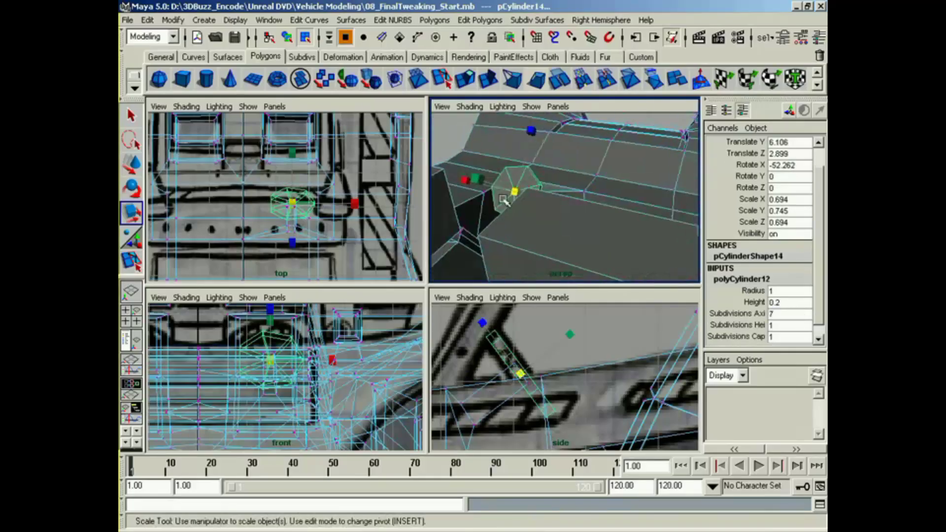
right_click_drag(509, 196, 513, 228)
right_click_drag(513, 270, 512, 270)
left_click_drag(507, 243, 561, 271, "alt")
left_click(590, 276)
right_click_drag(537, 349, 507, 349, "alt")
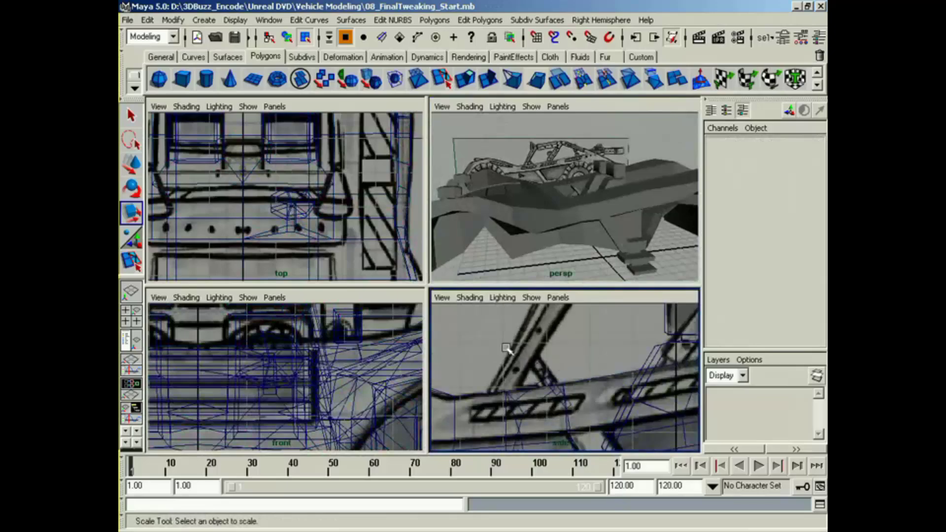
right_click_drag(351, 359, 324, 389, "alt")
right_click_drag(278, 366, 345, 369, "alt")
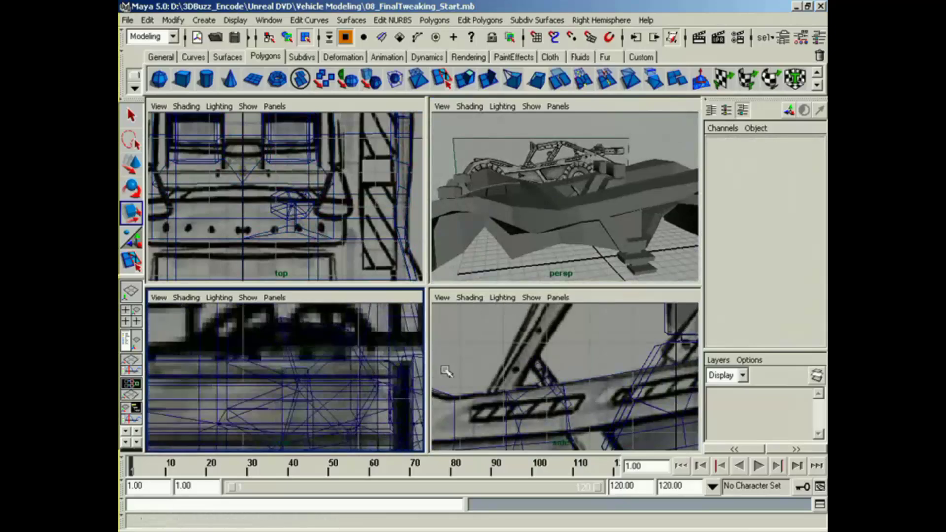
left_click(282, 327)
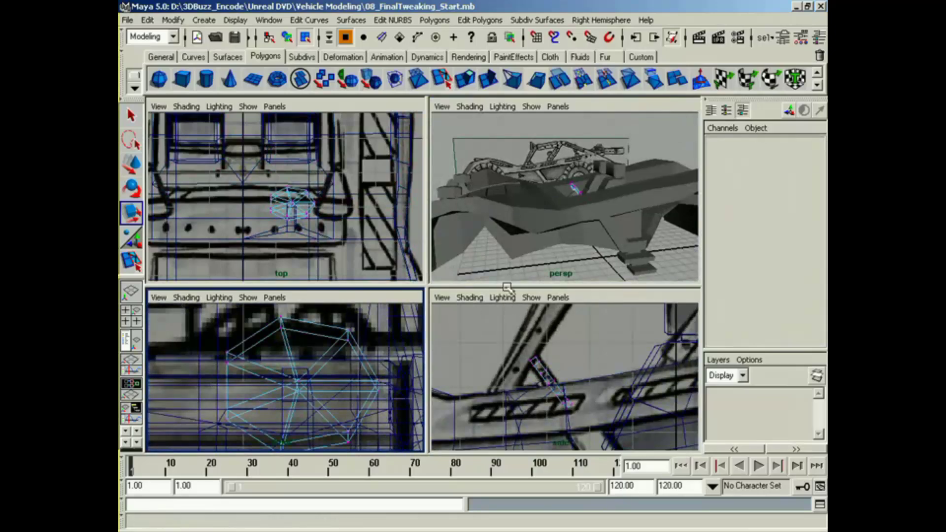
left_click_drag(565, 204, 548, 219, "alt")
right_click_drag(547, 219, 530, 291)
left_click_drag(557, 269, 636, 270, "alt")
Step: Show all the hidden parts under DuneBuggy, from leftBarGroup through RightMiniGun
left_click(130, 340)
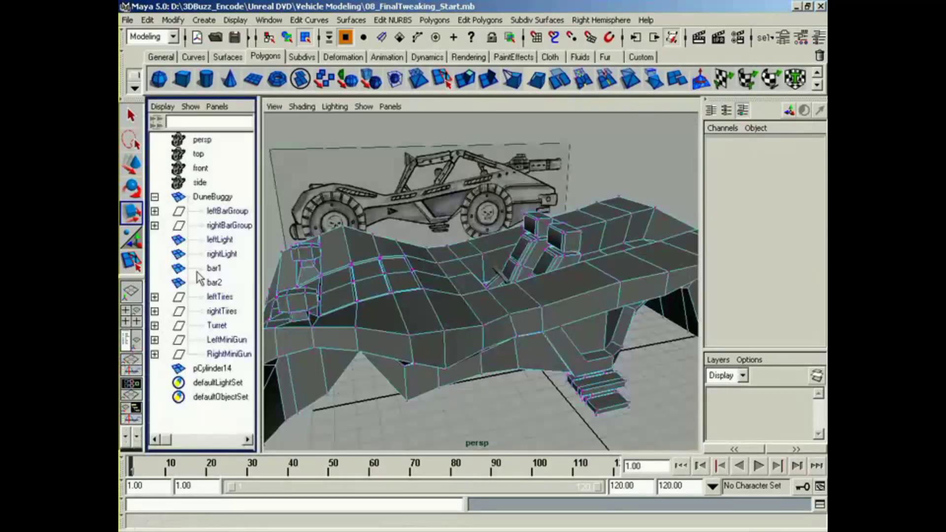
left_click_drag(229, 211, 219, 354)
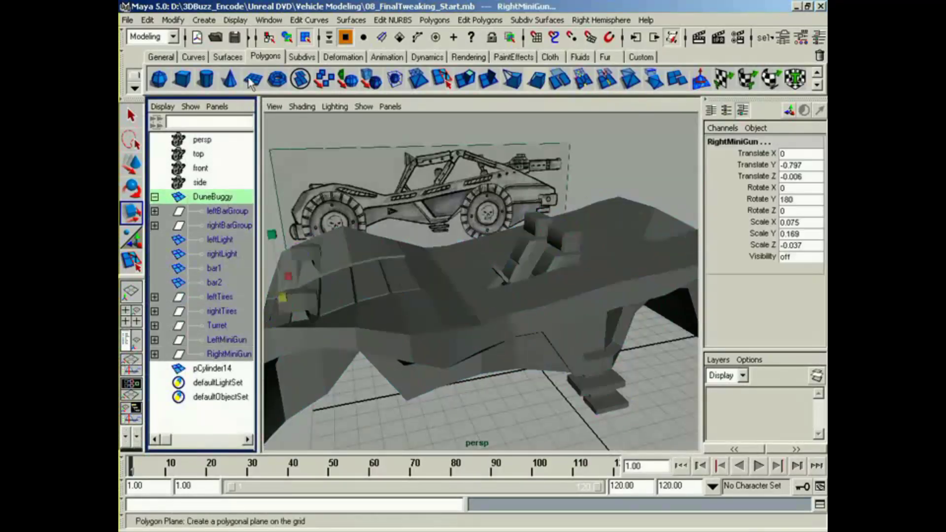
left_click(236, 21)
mouse_move(325, 94)
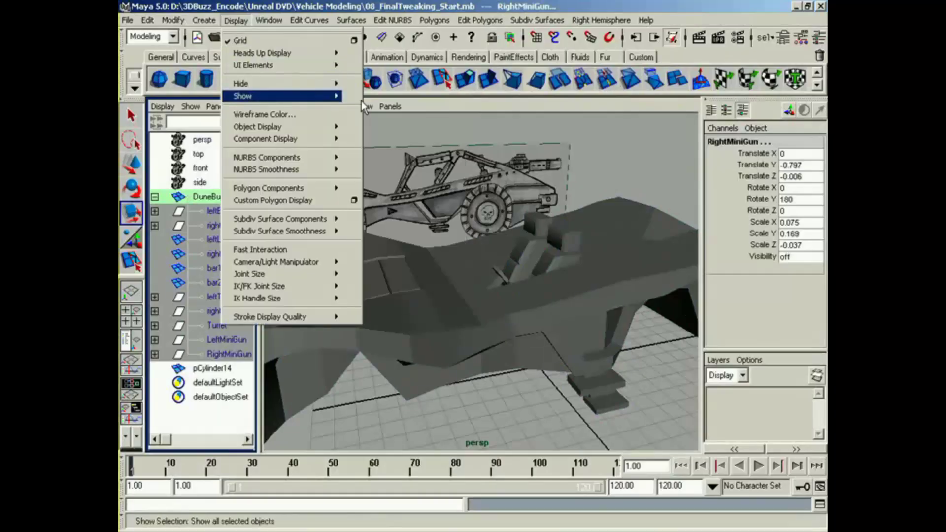
left_click(362, 102)
Step: Rename the disc as SteeringWheel and parent it under DuneBuggy
double_click(219, 367)
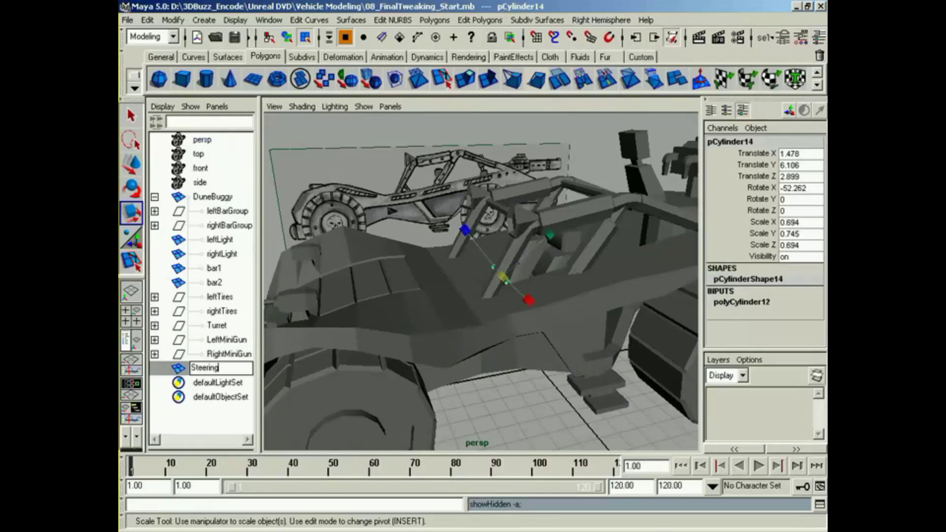
type("SteeringWheel")
key("Return")
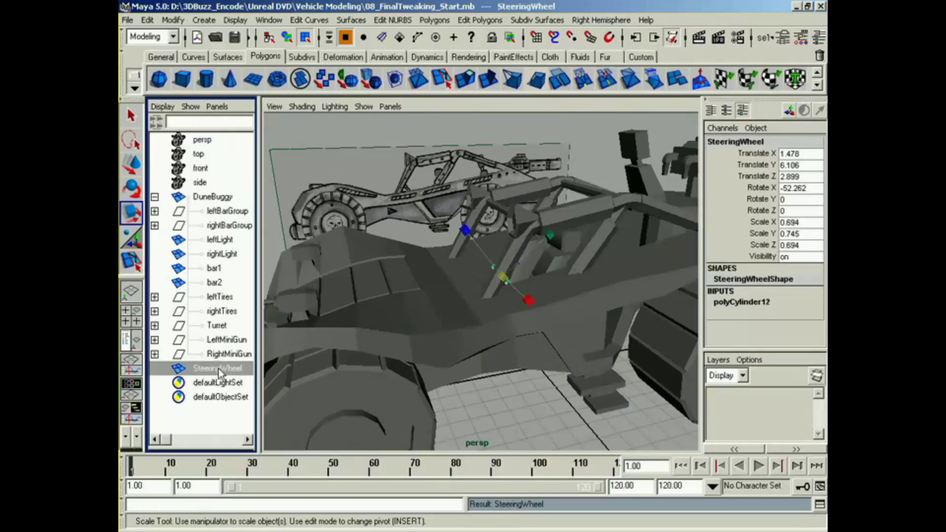
middle_click_drag(218, 368, 229, 195)
Step: Select the whole DuneBuggy body in object mode, apply Soften/Harden to its edges, and deselect it
left_click_drag(503, 374, 567, 398, "alt")
left_click(289, 40)
left_click(492, 433)
left_click(561, 335)
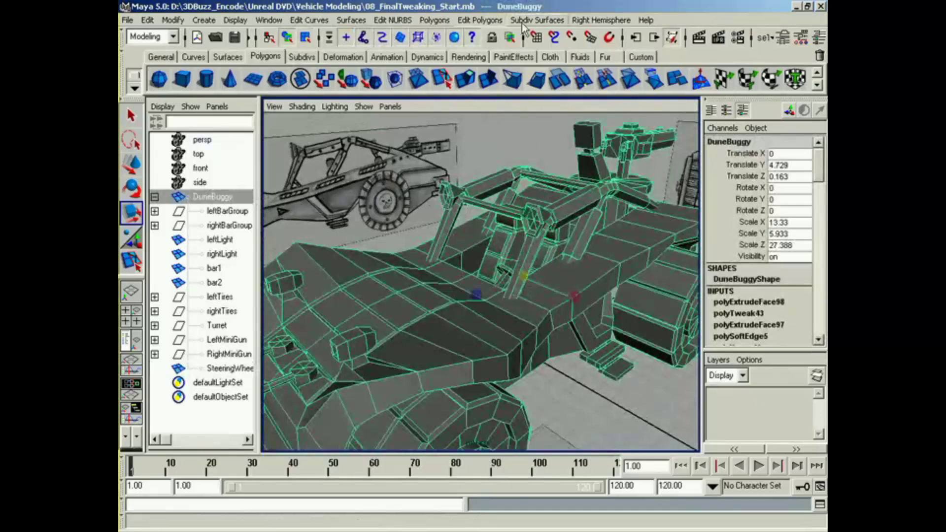
left_click(481, 20)
mouse_move(522, 452)
left_click(611, 520)
key("w")
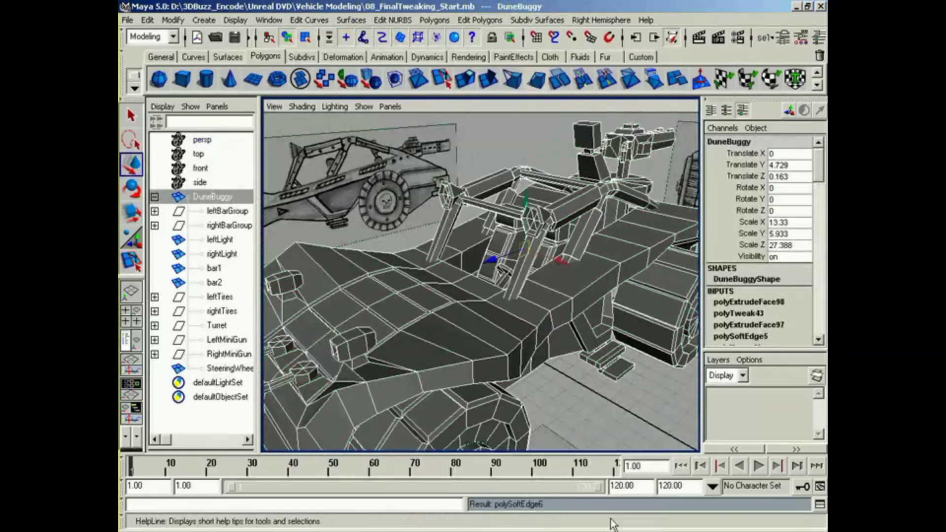
left_click(619, 427)
Step: Examine the complete buggy from several angles in a single full-size perspective view
left_click_drag(605, 420, 458, 394, "alt")
middle_click_drag(503, 370, 483, 360, "alt")
left_click_drag(485, 361, 548, 359, "alt")
left_click(132, 292)
middle_click_drag(389, 339, 403, 332, "alt")
left_click_drag(403, 332, 391, 342, "alt")
middle_click_drag(391, 342, 402, 322, "alt")
left_click_drag(401, 323, 403, 327, "alt")
right_click_drag(403, 328, 401, 338, "alt")
middle_click_drag(401, 338, 397, 344, "alt")
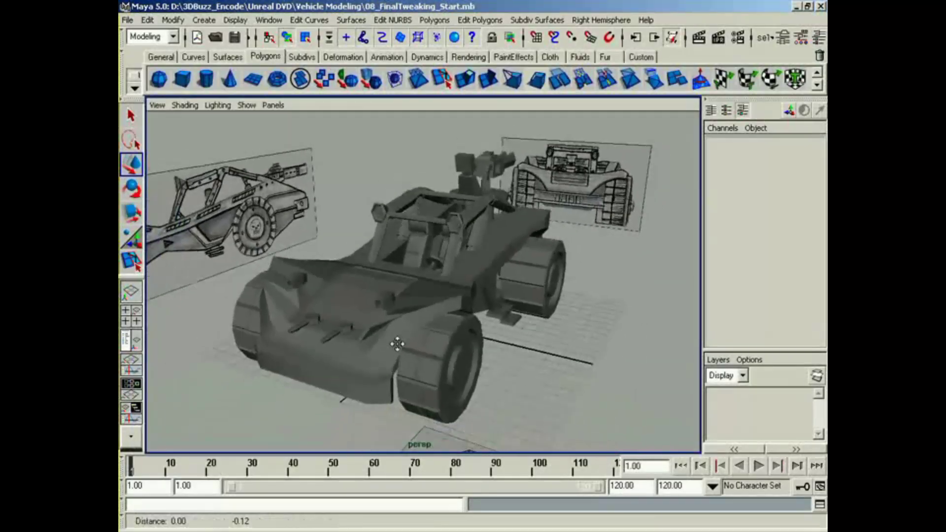